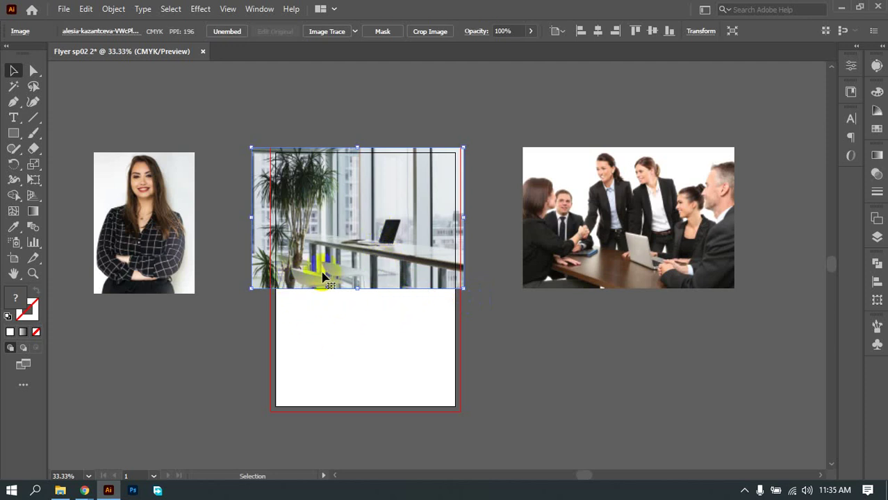
Step: Nudge the office photo slightly to the right over the upper part of the flyer artboard
left_click_drag(339, 273, 343, 273)
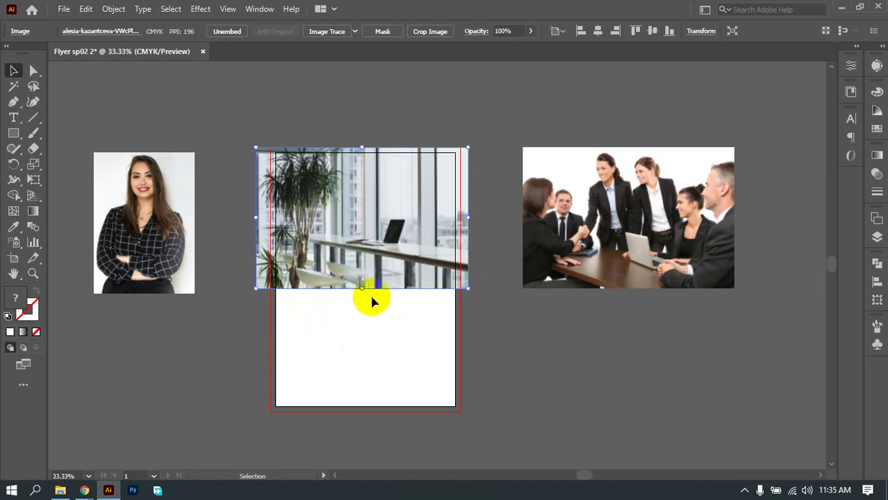
scroll(367, 286, "up", 1)
scroll(376, 329, "up", 1)
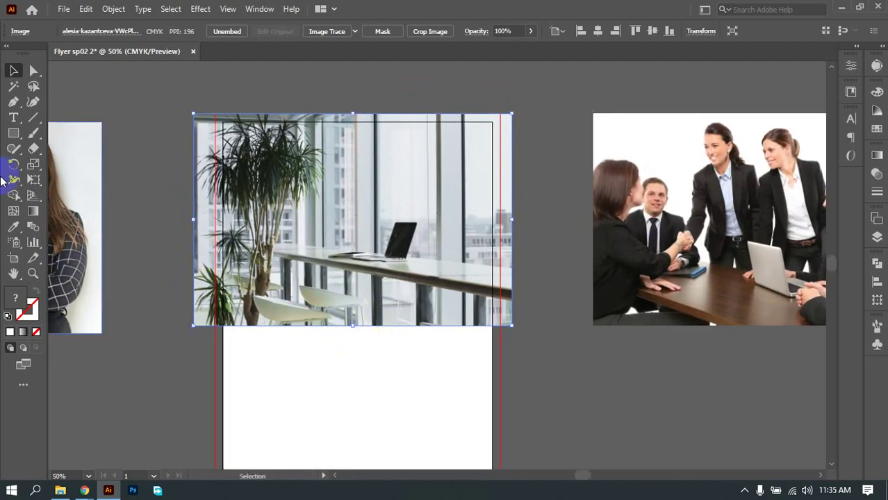
left_click(14, 87)
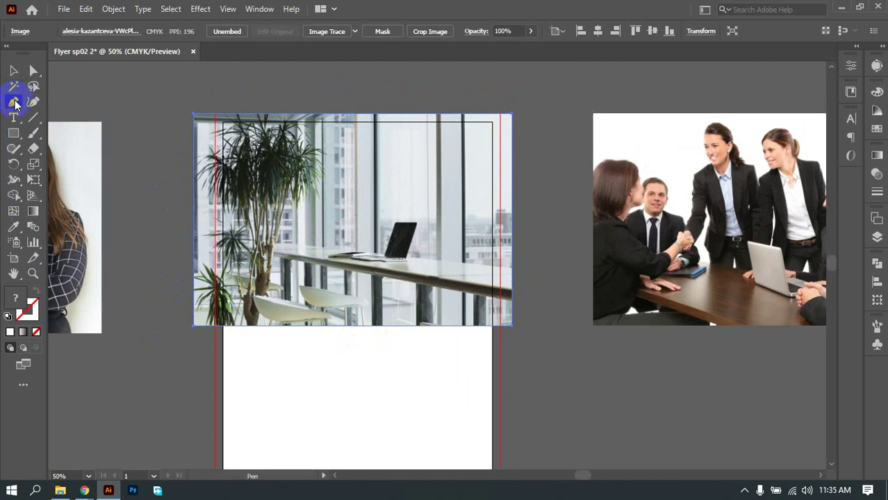
left_click(224, 170)
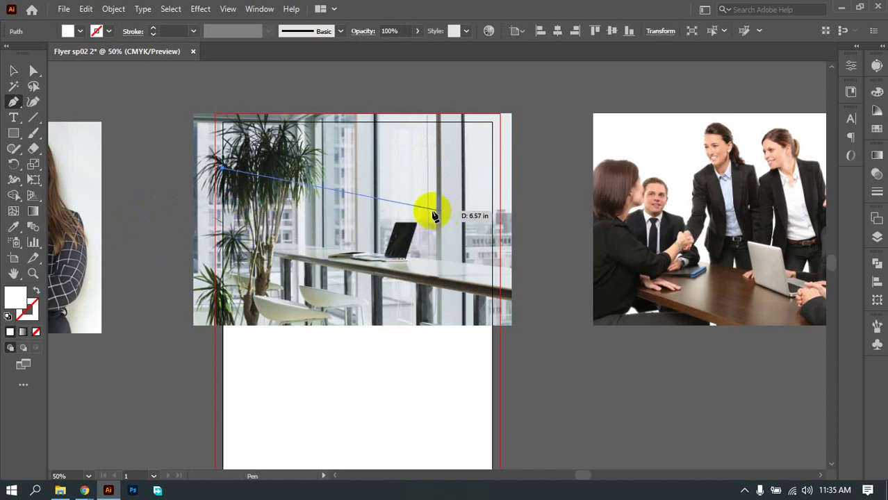
left_click(349, 228, "ctrl")
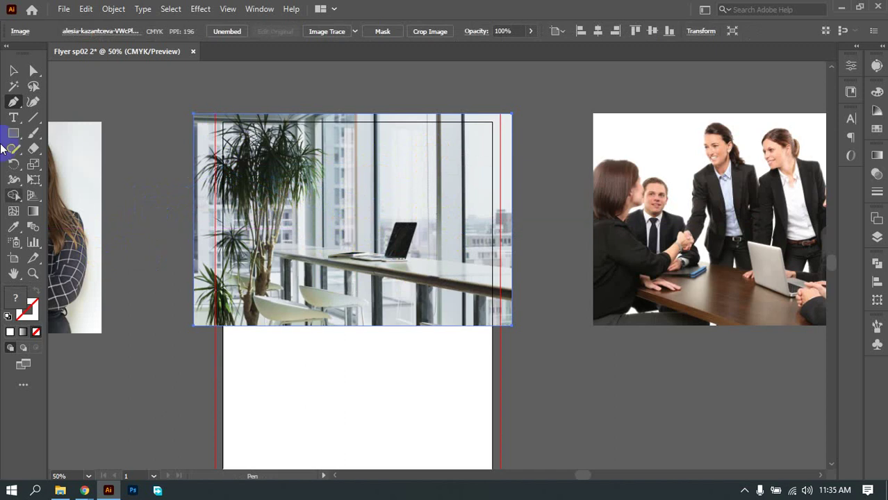
Step: Lock the office photo in place over the artboard
left_click(14, 70)
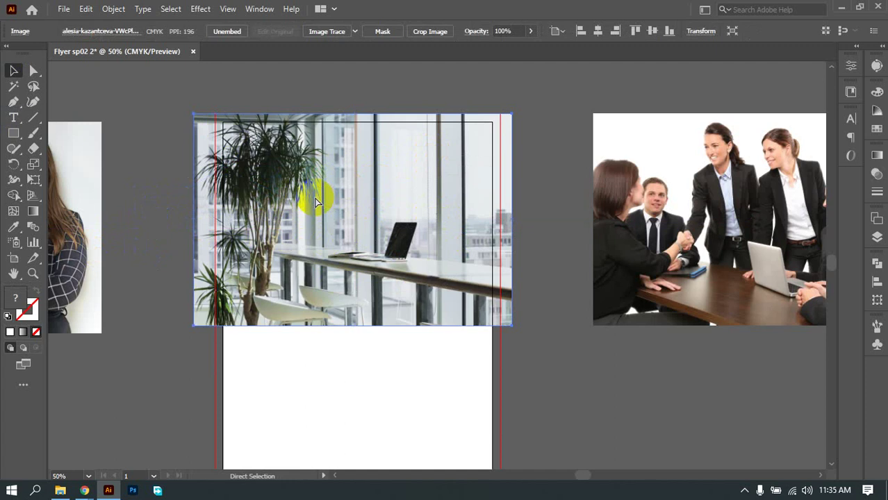
key("ctrl+shift+a")
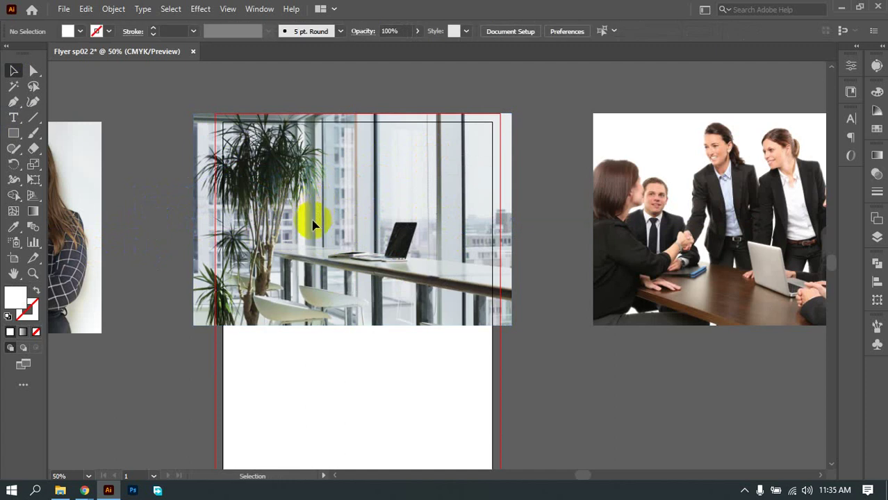
Step: Begin a white Pen path over the office photo with anchors at about X -0.13, Y 1.48; X 4.46, Y -0.12; and X 8.44, Y -0.12 in
left_click(14, 103)
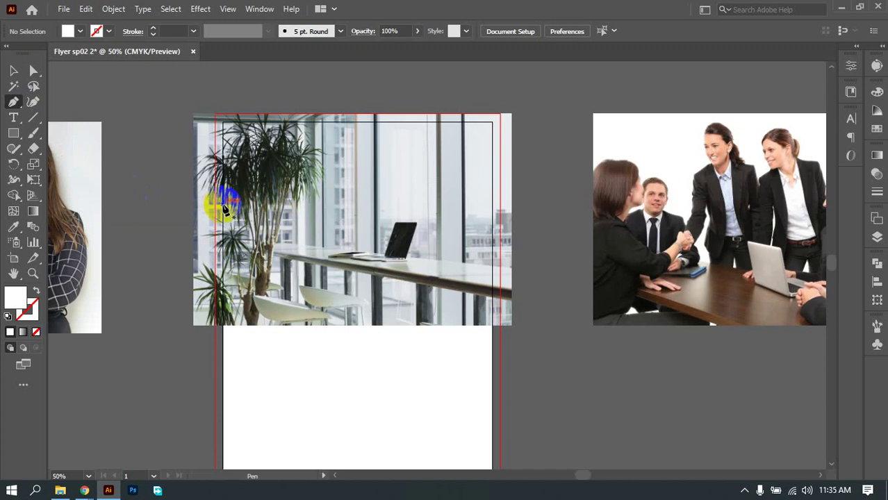
left_click(224, 148)
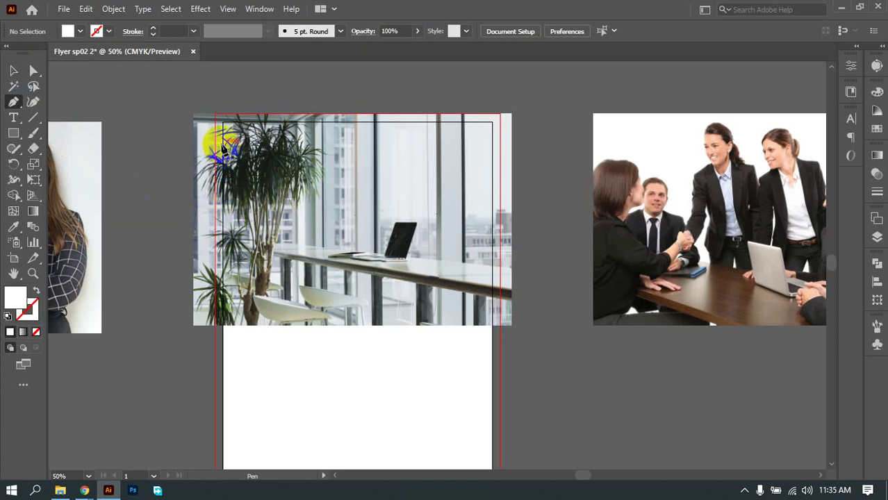
left_click(254, 174)
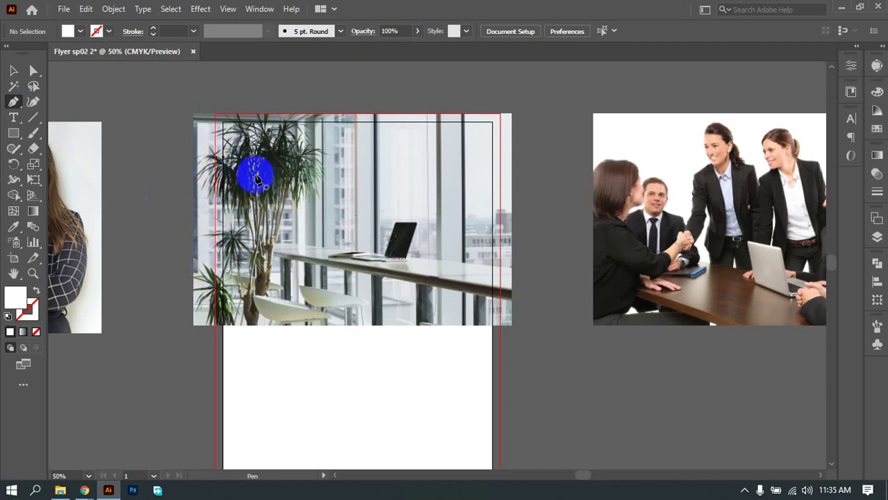
left_click(447, 280)
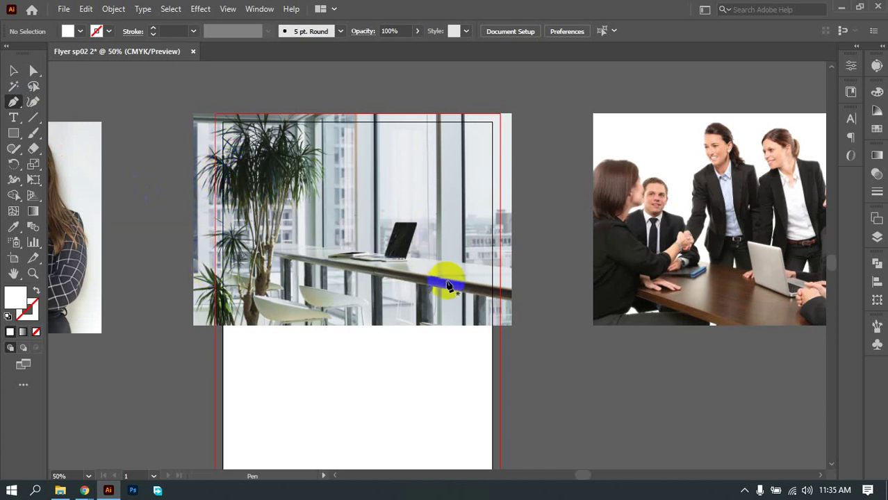
left_click(335, 262)
left_click(239, 180)
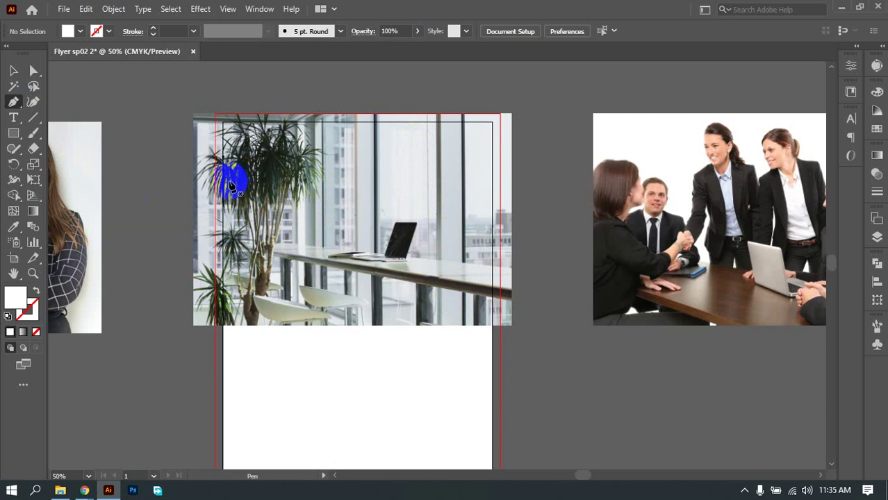
left_click(231, 203)
left_click(224, 208)
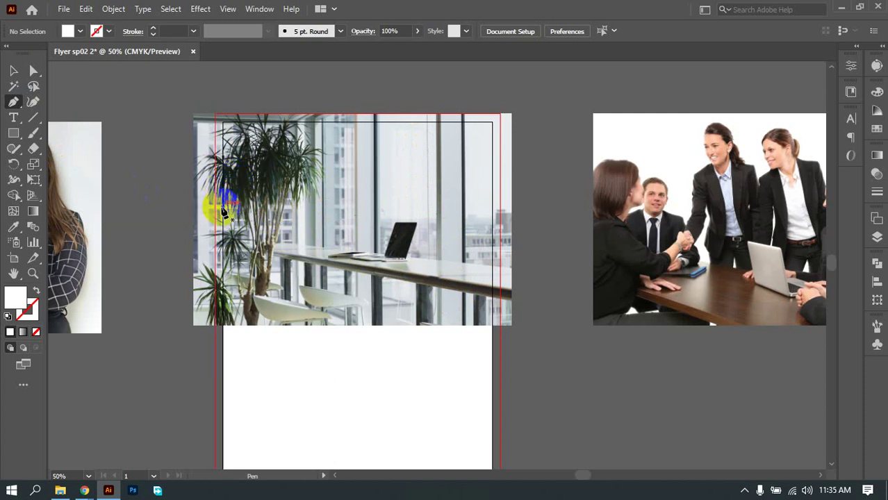
left_click(218, 171)
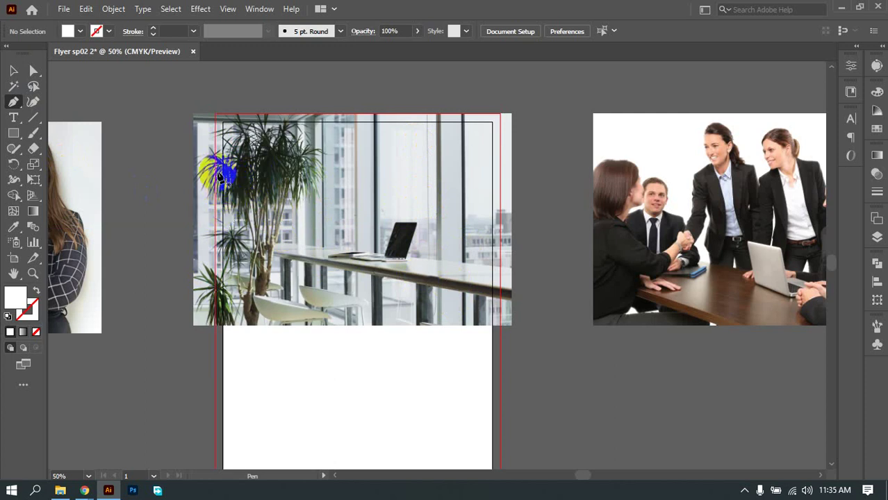
left_click(352, 127)
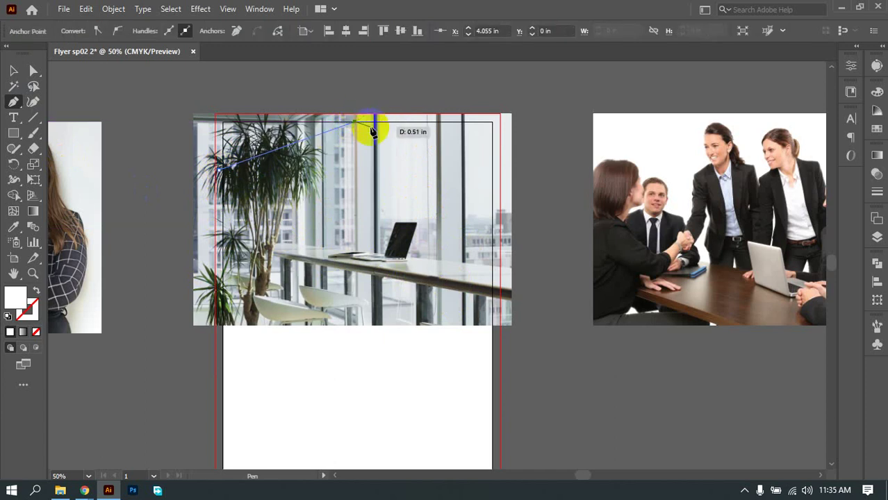
left_click(371, 125)
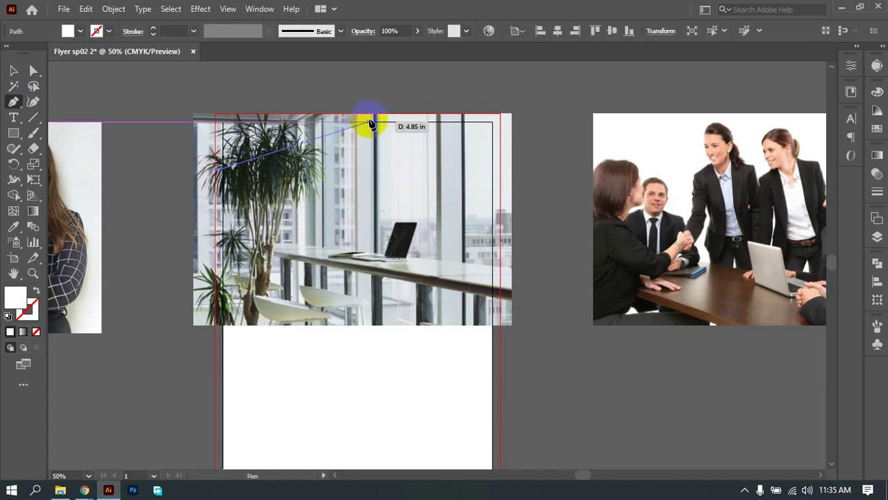
left_click(501, 123)
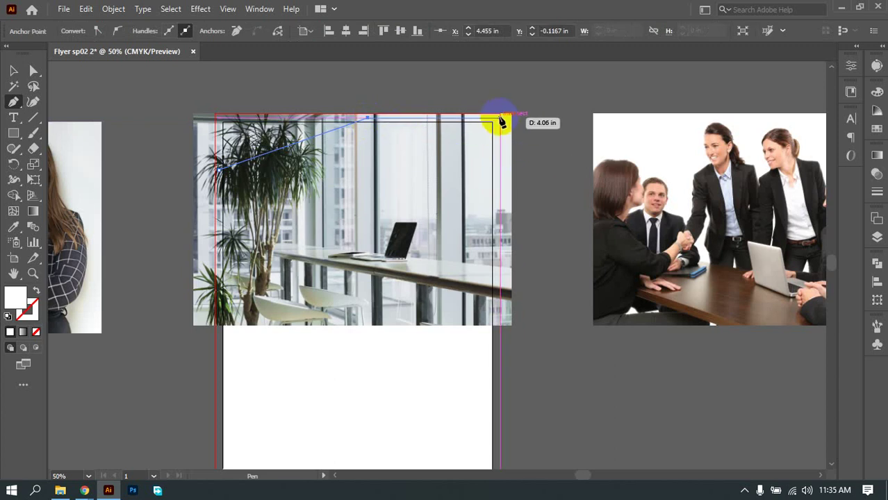
left_click(501, 122)
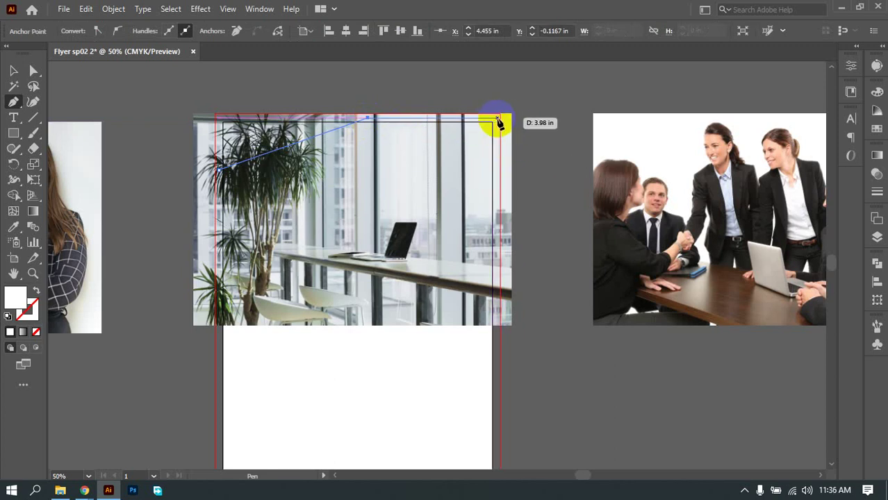
left_click(498, 279)
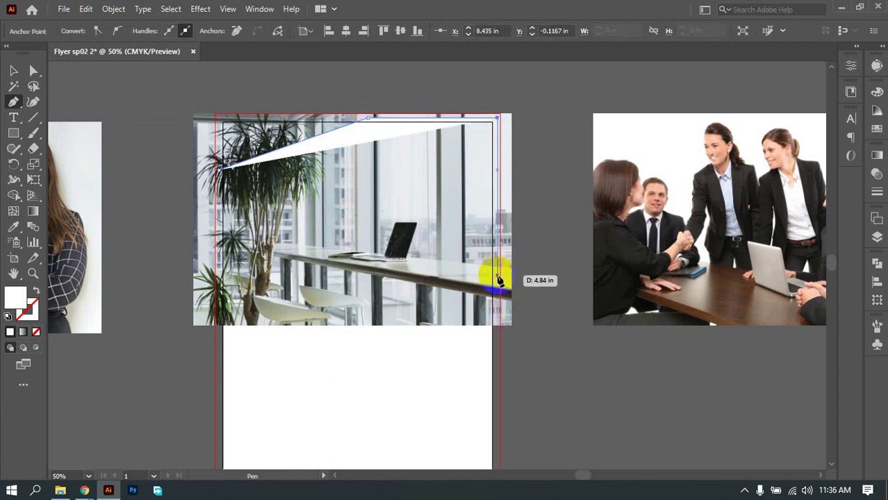
left_click(280, 297)
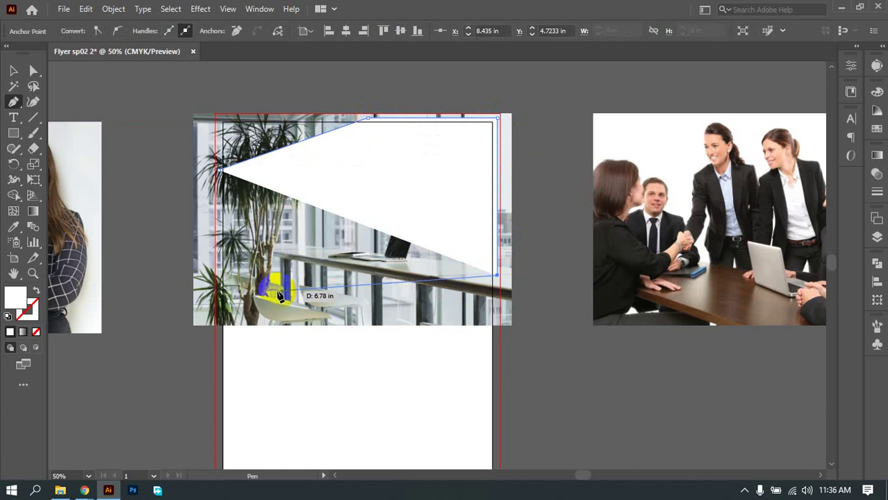
left_click(221, 286)
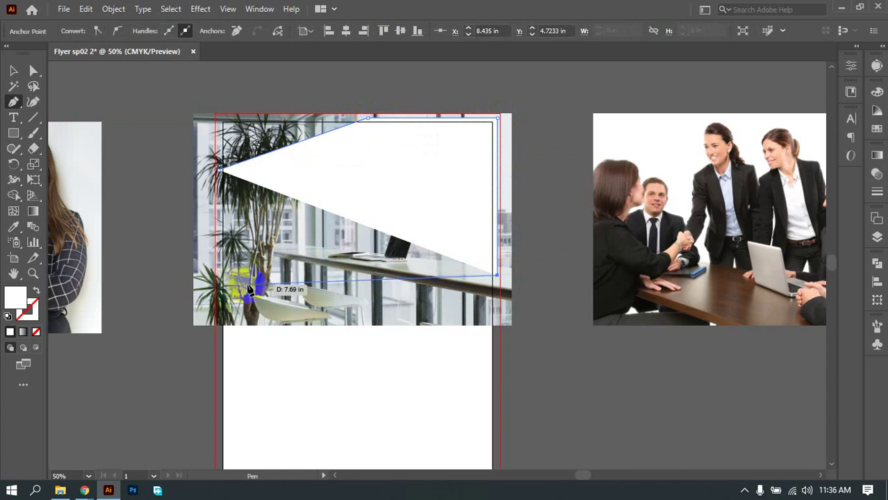
key("ctrl+z")
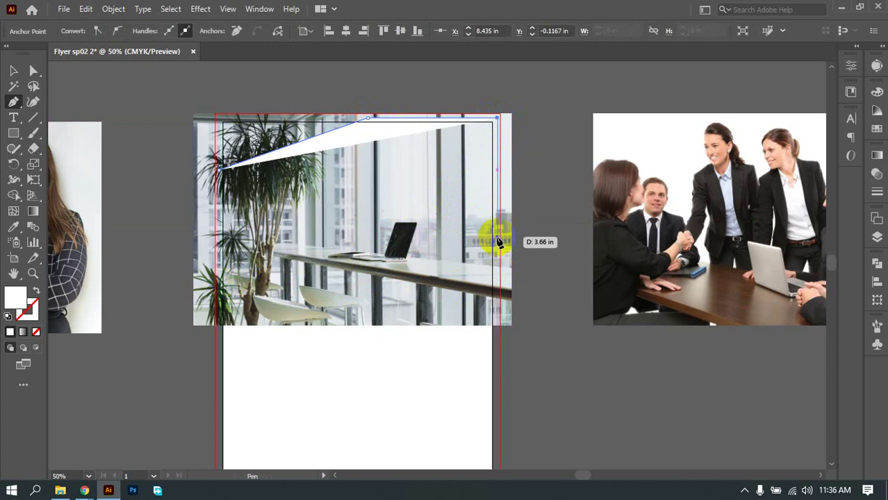
Step: Add path anchors at about X 8.44, Y 3.54 in and X -0.13, Y 5.64 in, and close the slanted shape at its starting anchor
left_click(497, 241)
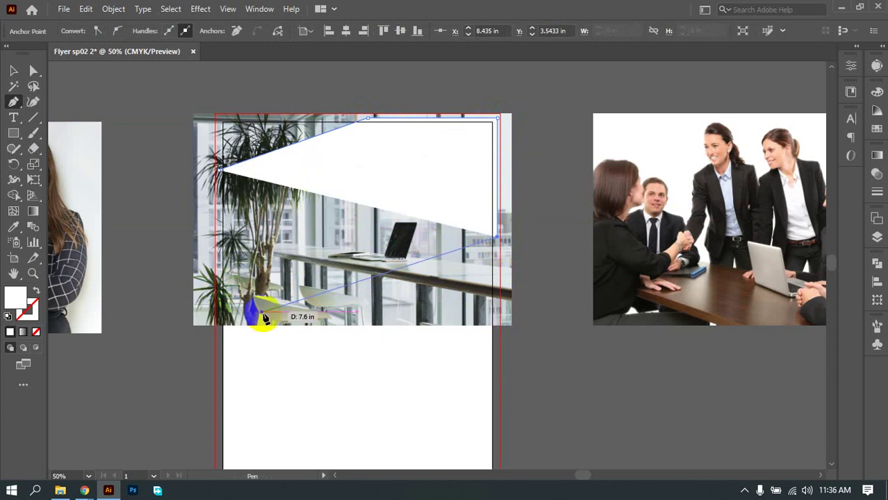
left_click(221, 310)
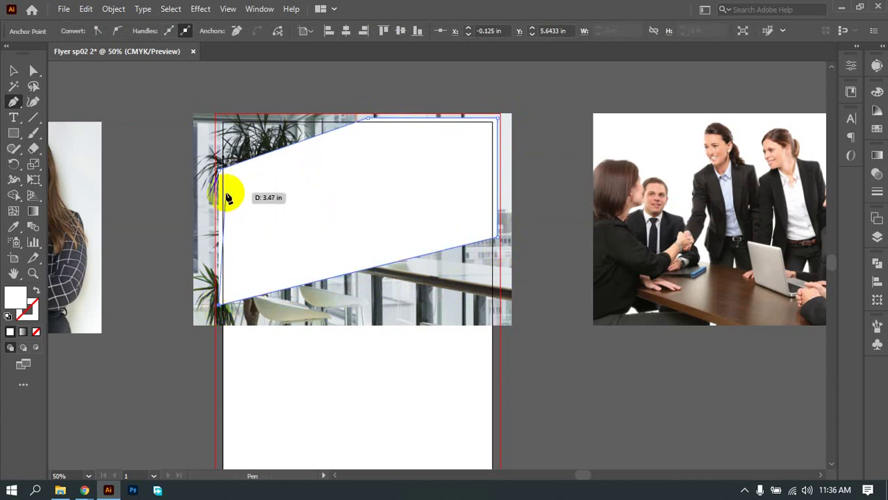
left_click(220, 169)
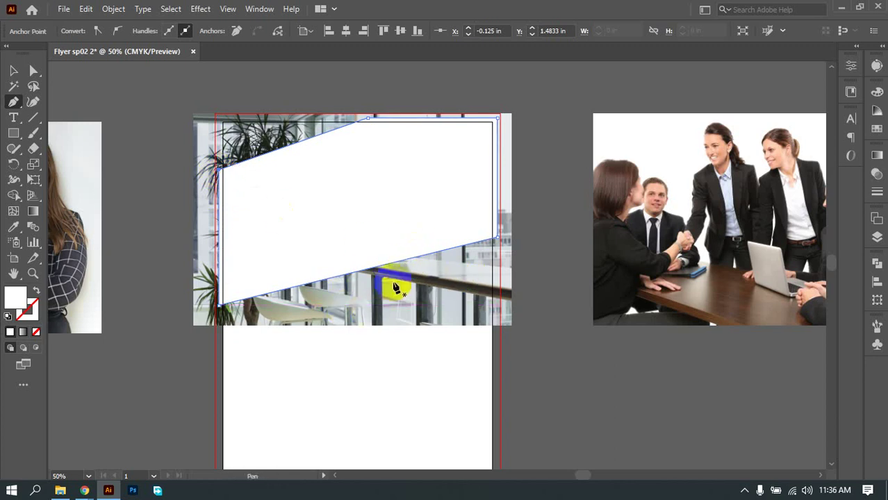
scroll(420, 237, "up", 3, "alt")
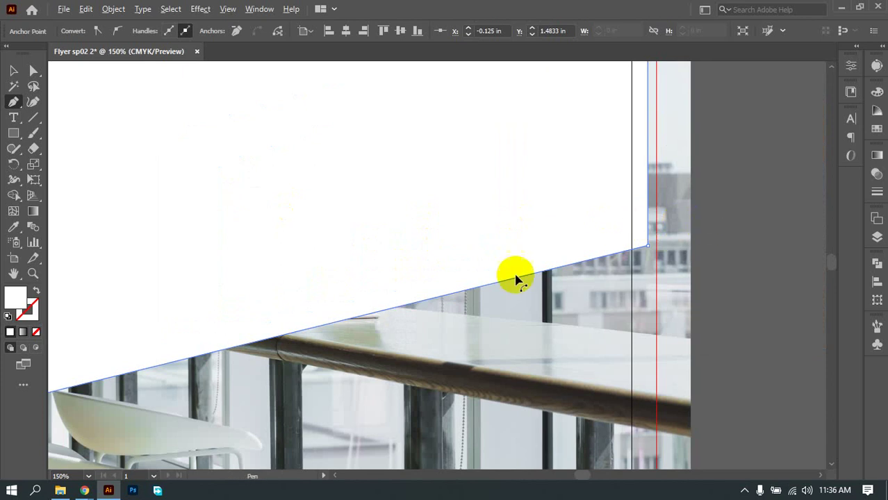
scroll(514, 281, "down", 4, "alt")
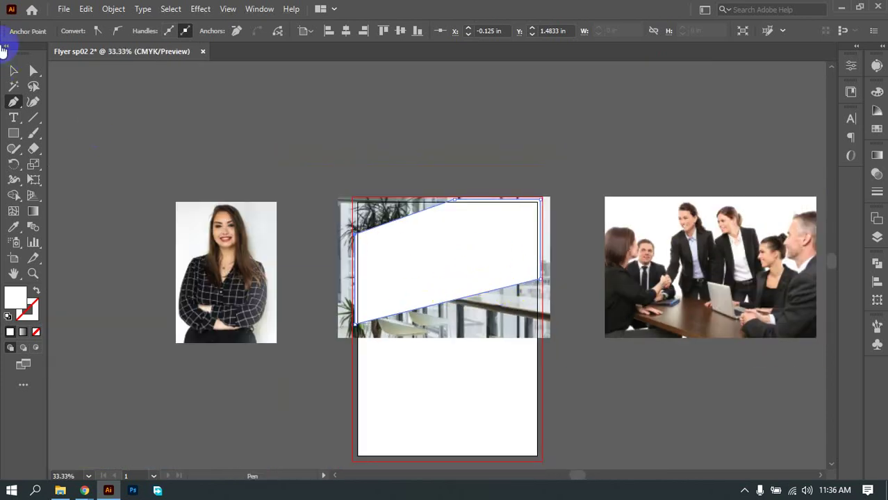
Step: Deselect the slanted shape and examine its upper edge against the artboard and bleed lines
left_click(13, 70)
left_click(450, 120)
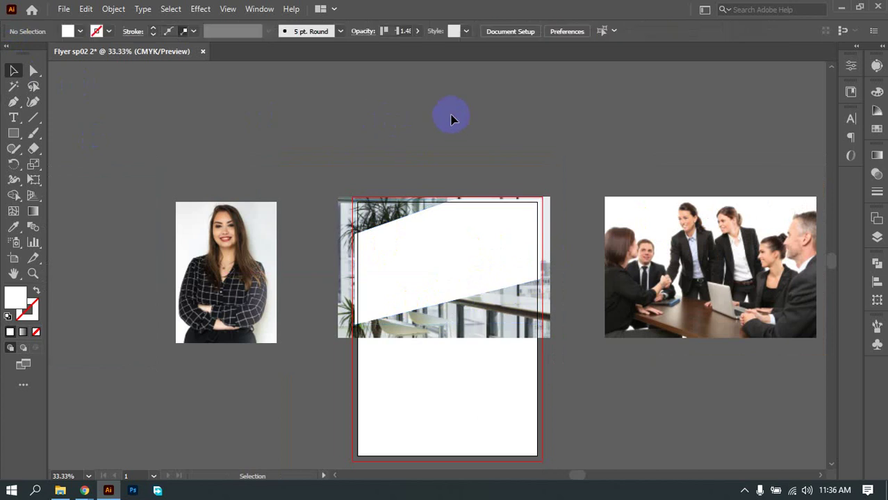
scroll(484, 163, "up", 5)
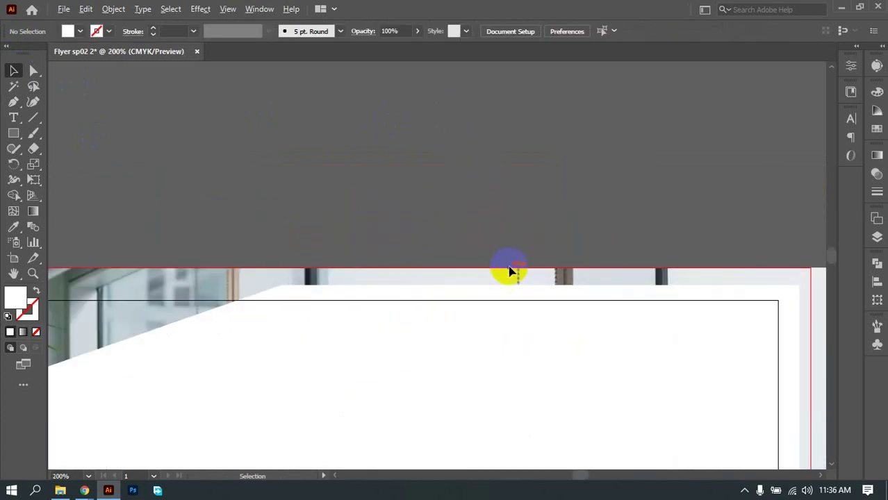
scroll(307, 185, "down", 2)
scroll(277, 182, "up", 2)
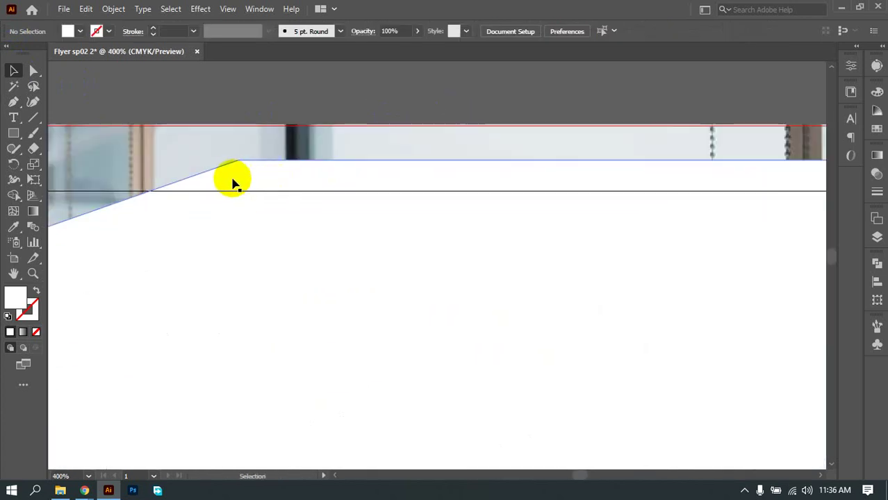
scroll(272, 214, "down", 6)
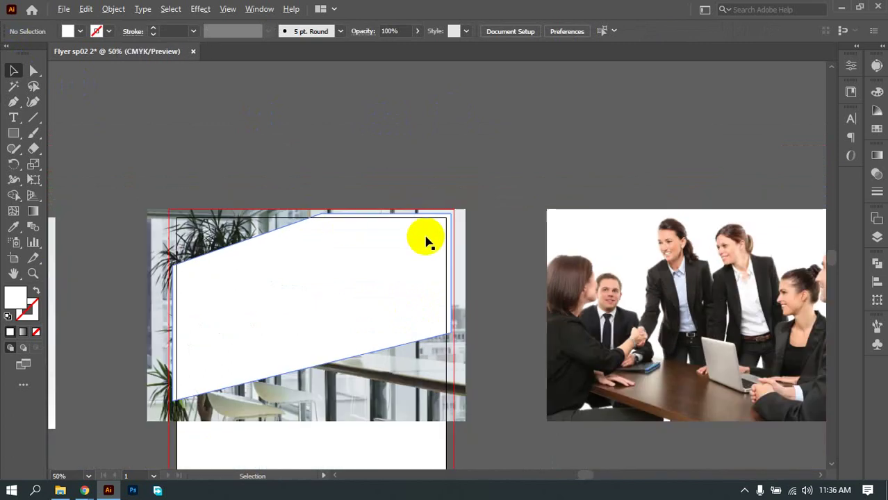
scroll(426, 239, "down", 1)
Step: Expand Layer 1 and hide the locked office photo, leaving the slanted white path on the artboard
left_click(875, 270)
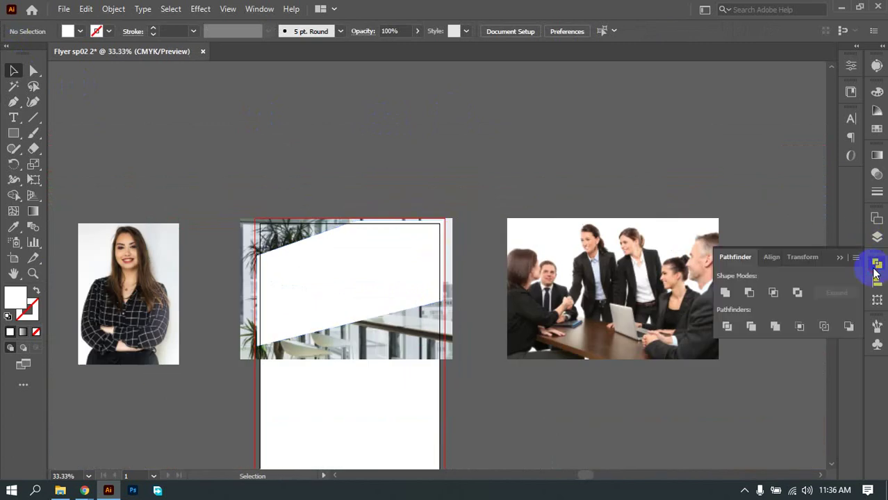
left_click(877, 238)
left_click(749, 234)
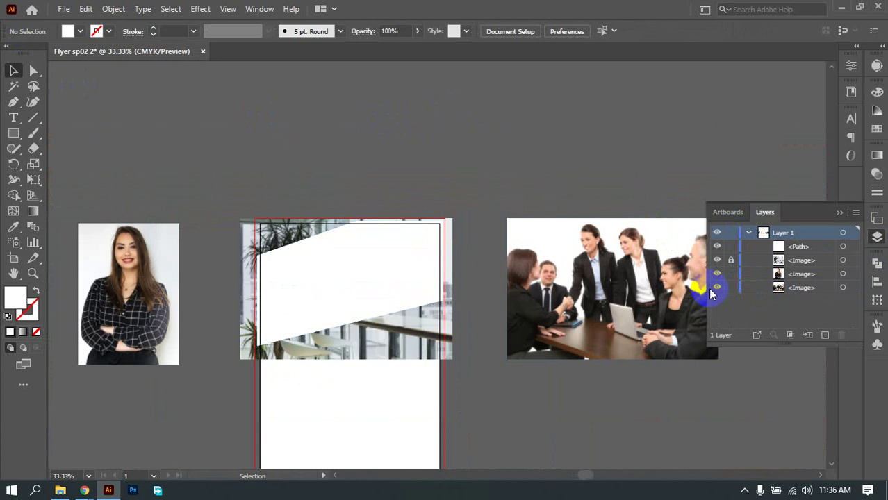
left_click(718, 262)
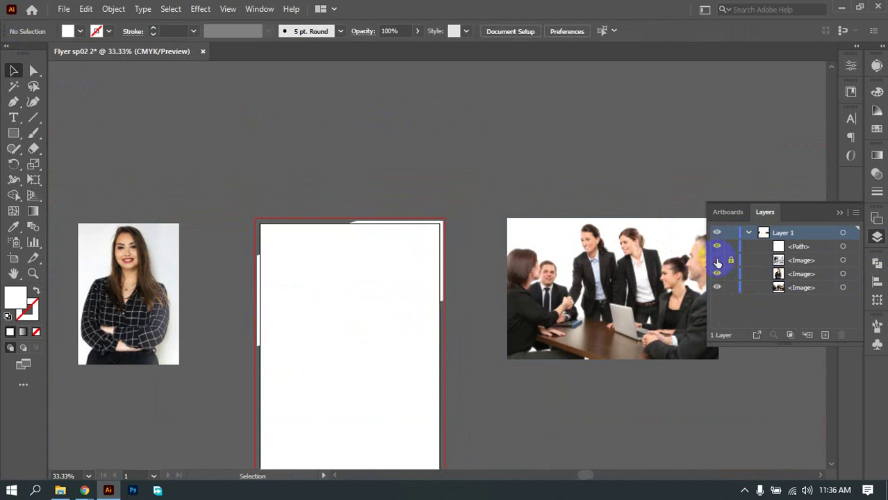
left_click(359, 282)
scroll(358, 281, "up", 3)
scroll(417, 236, "down", 3)
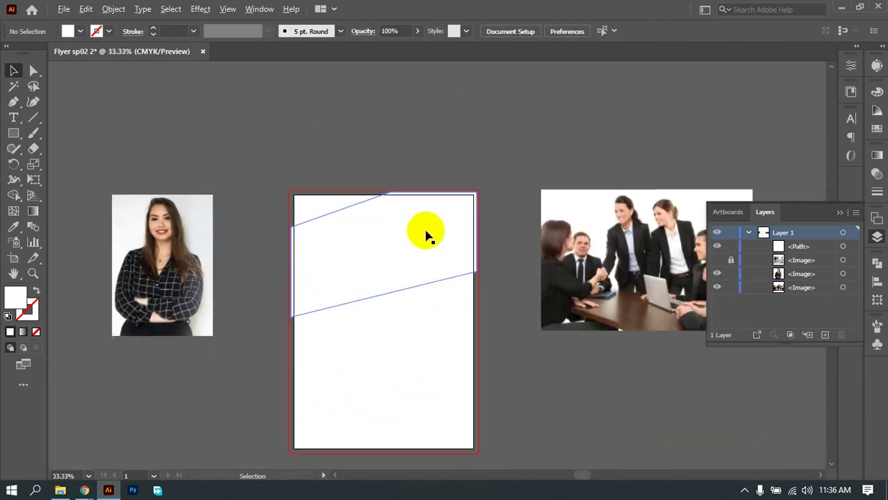
Step: Change the slanted path's fill to black and deselect it
left_click(25, 59)
left_click(67, 33)
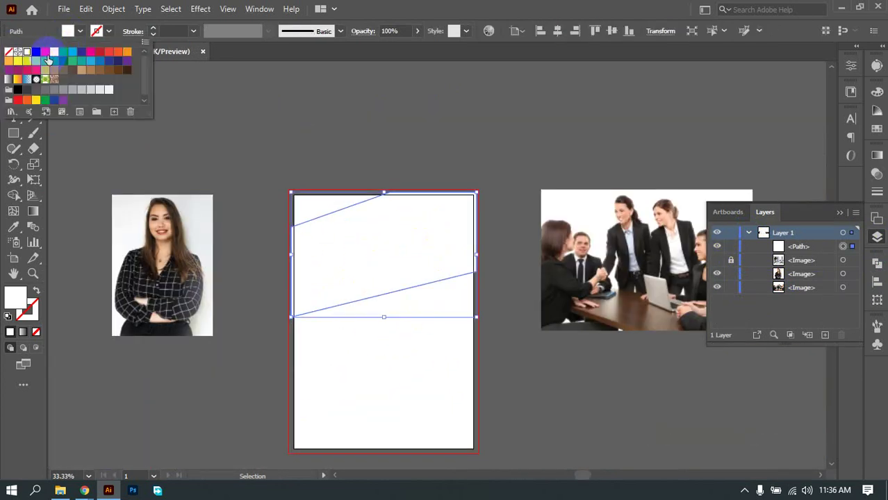
left_click(33, 54)
left_click(392, 137)
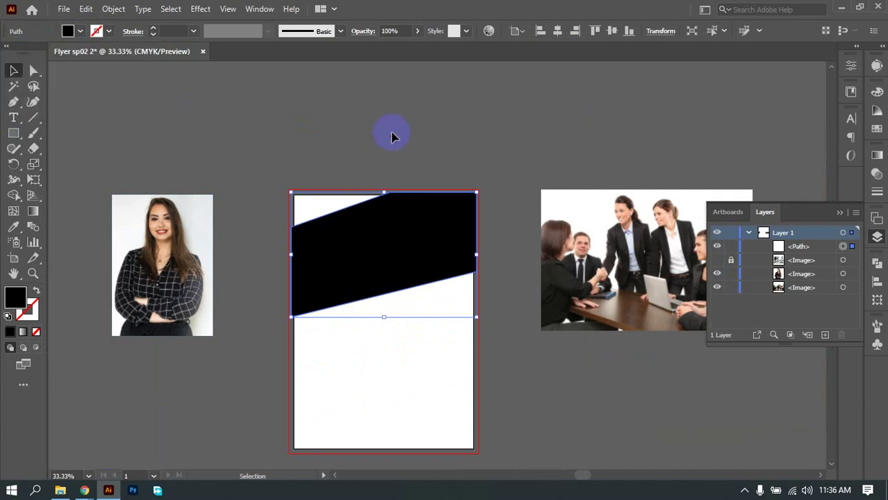
left_click(394, 134)
Step: Inspect where the black shape extends past the artboard edges, and compare it with the office photo by briefly showing the photo
scroll(466, 282, "up", 5)
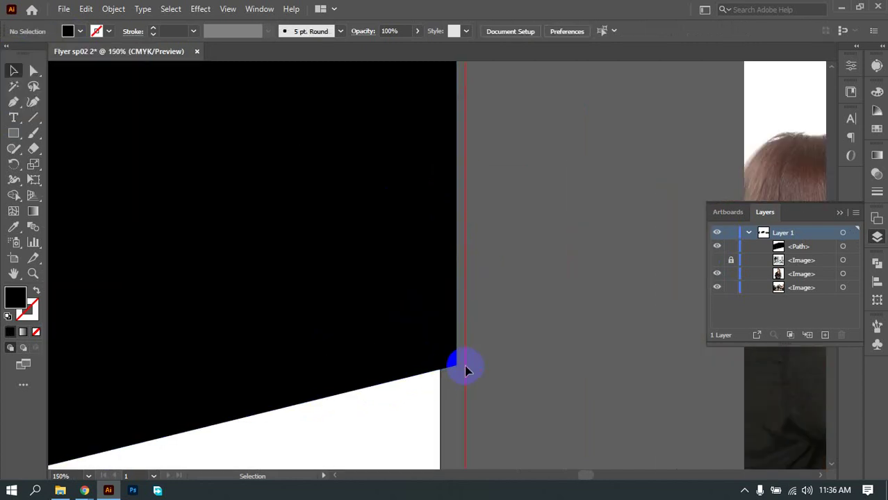
scroll(462, 365, "down", 3)
scroll(505, 306, "down", 1)
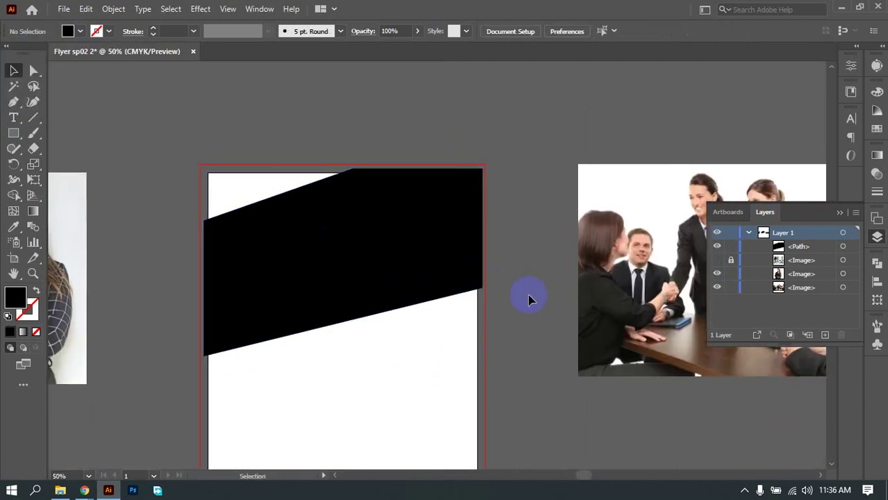
left_click(475, 246)
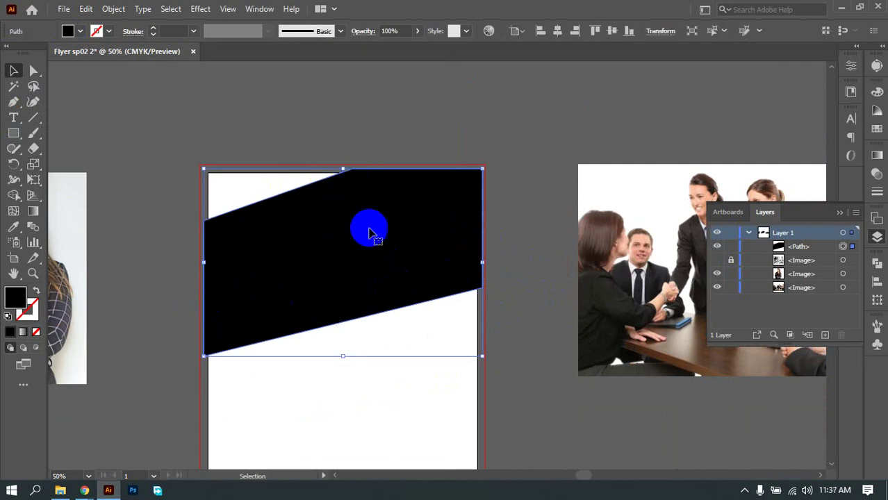
left_click(716, 261)
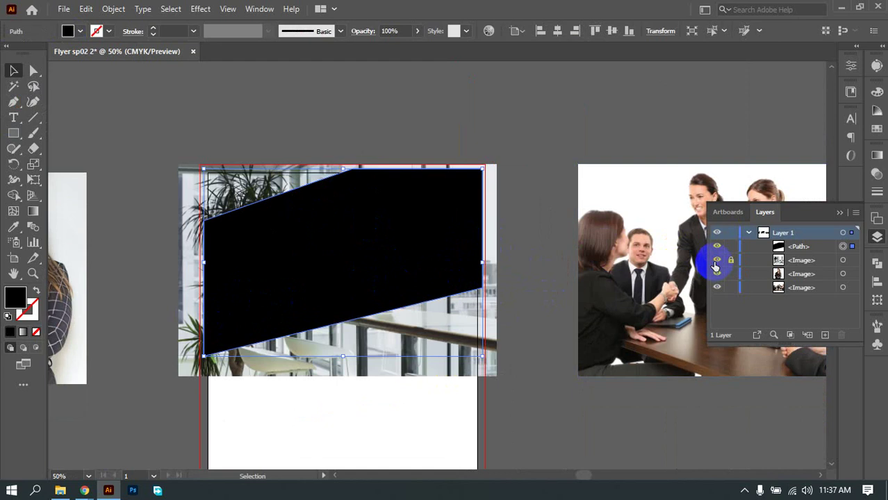
left_click(716, 262)
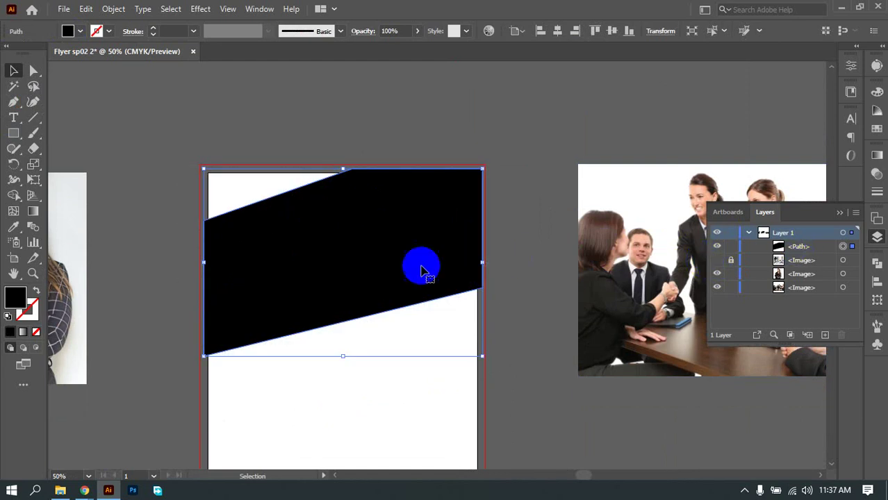
left_click(516, 189)
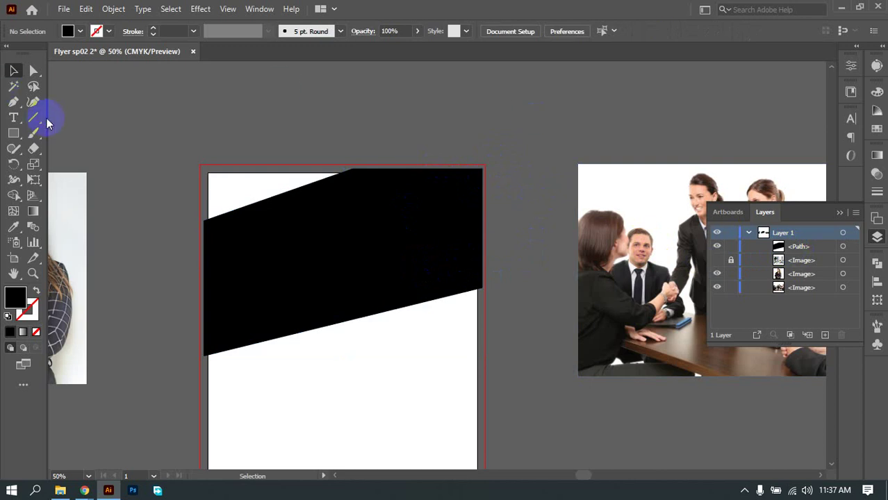
Step: Draw a vertical line across the height of the slanted shape with the Line Segment tool and align it to the artboard's left edge
left_click_drag(163, 130, 155, 336)
key("ctrl+z")
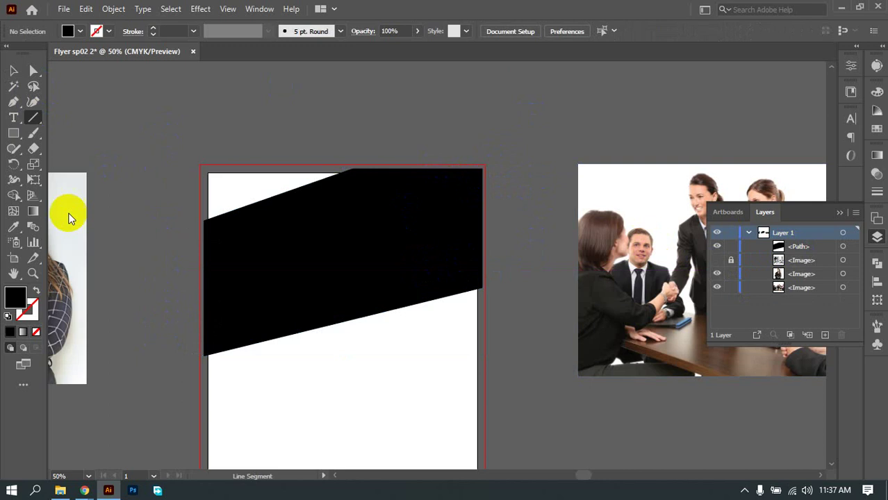
left_click_drag(161, 159, 173, 413)
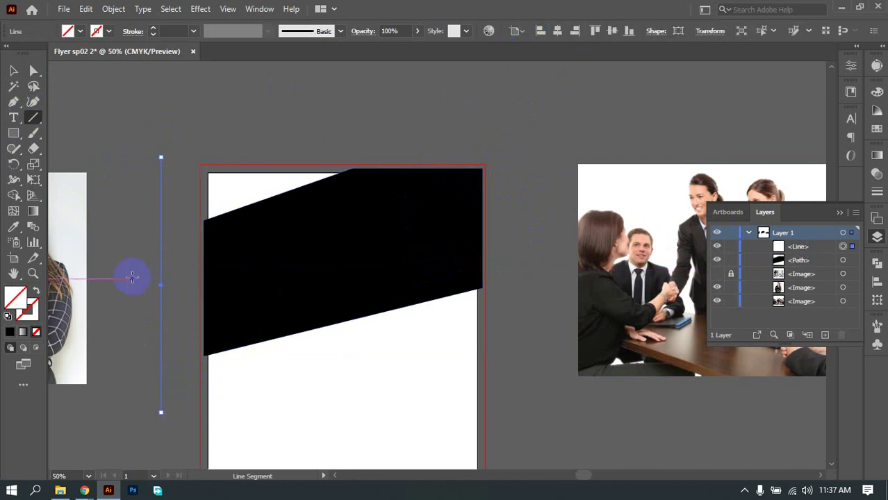
left_click_drag(131, 273, 219, 276)
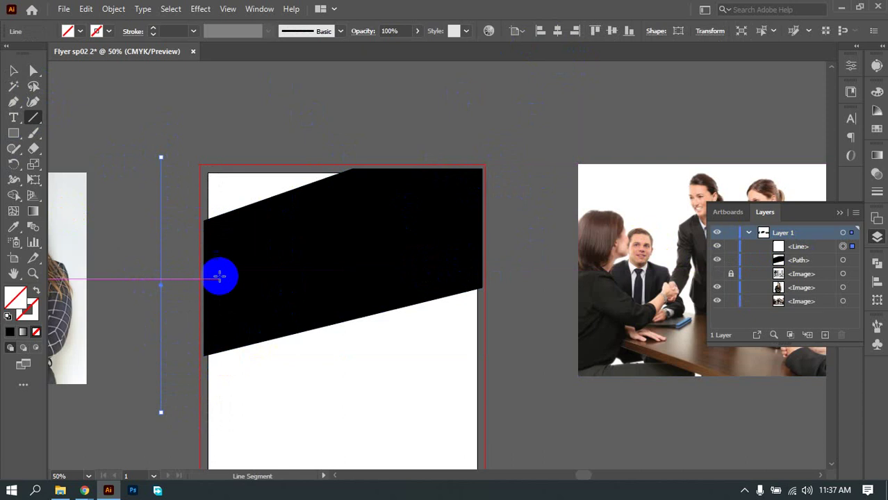
left_click(522, 33)
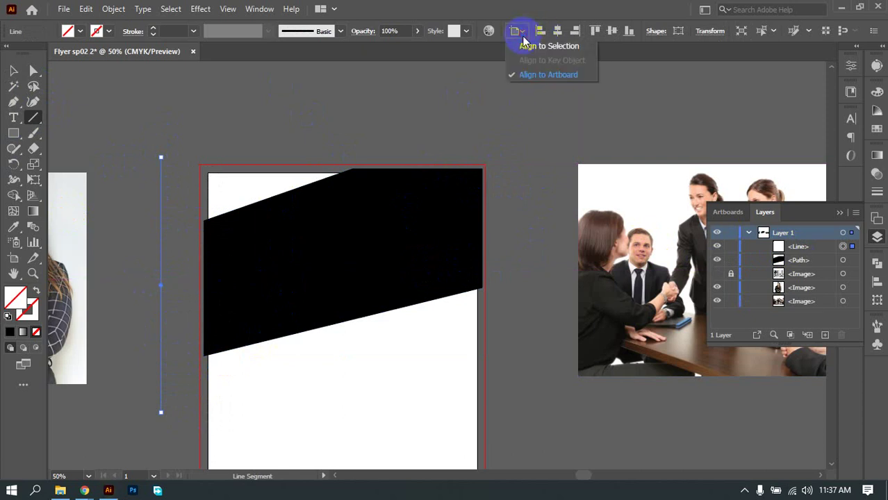
left_click(544, 84)
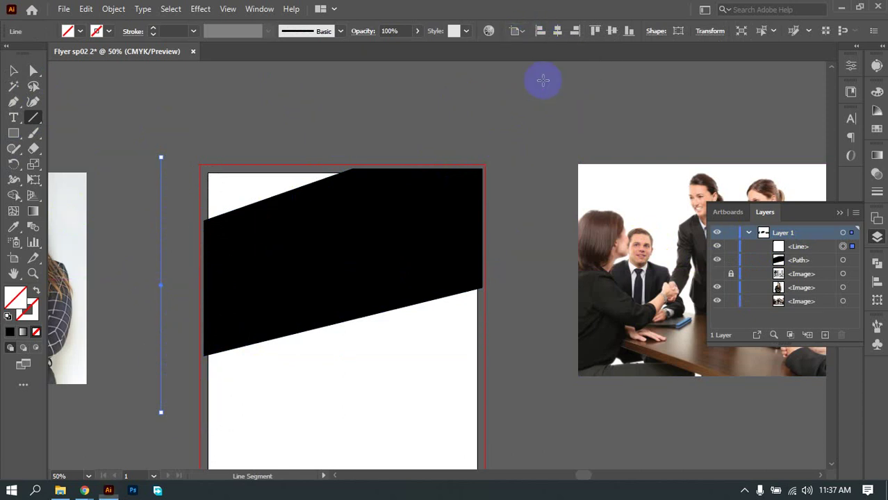
left_click(539, 32)
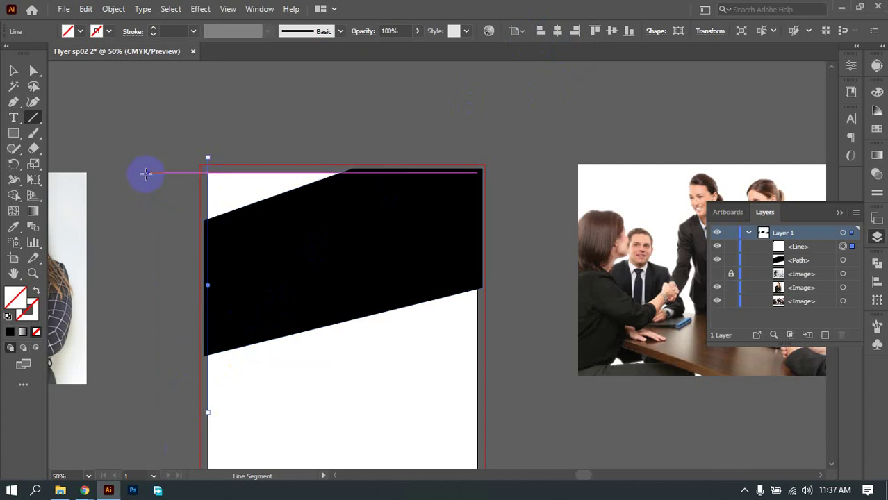
Step: Draw a horizontal line along the artboard's top edge and a vertical line aligned to the artboard's right edge
left_click_drag(137, 172, 534, 162)
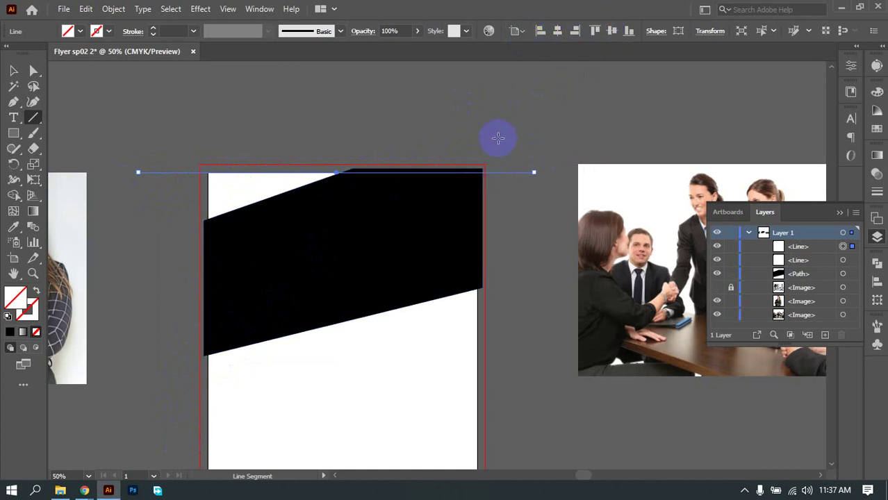
left_click_drag(498, 116, 533, 381)
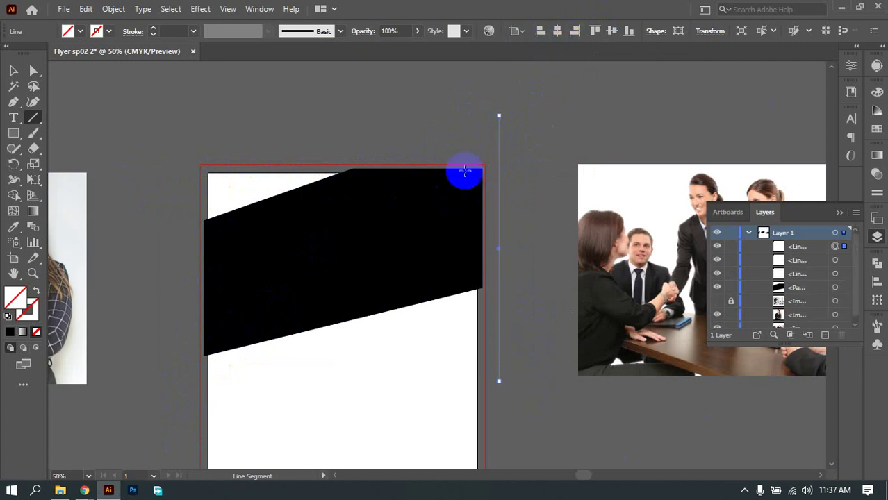
left_click(575, 31)
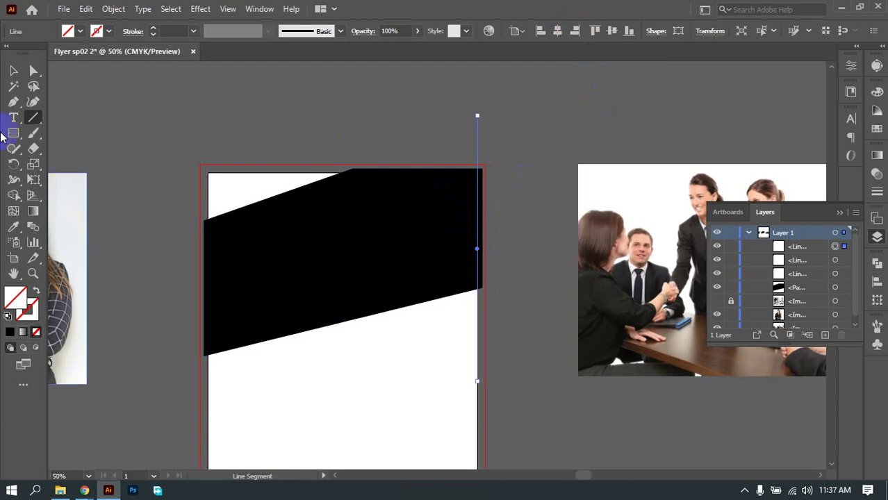
Step: In outline view, split the slanted shape along the three lines with Pathfinder Divide and ungroup the resulting pieces
left_click(13, 70)
left_click(234, 228)
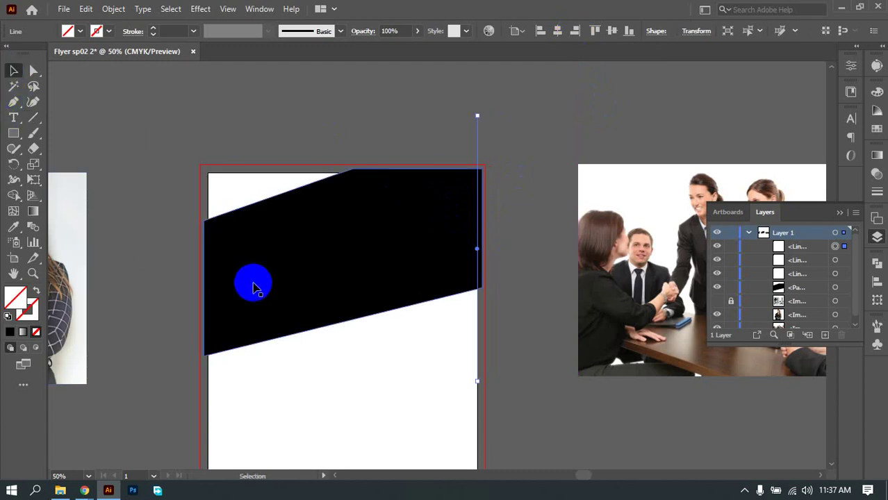
key("ctrl+y")
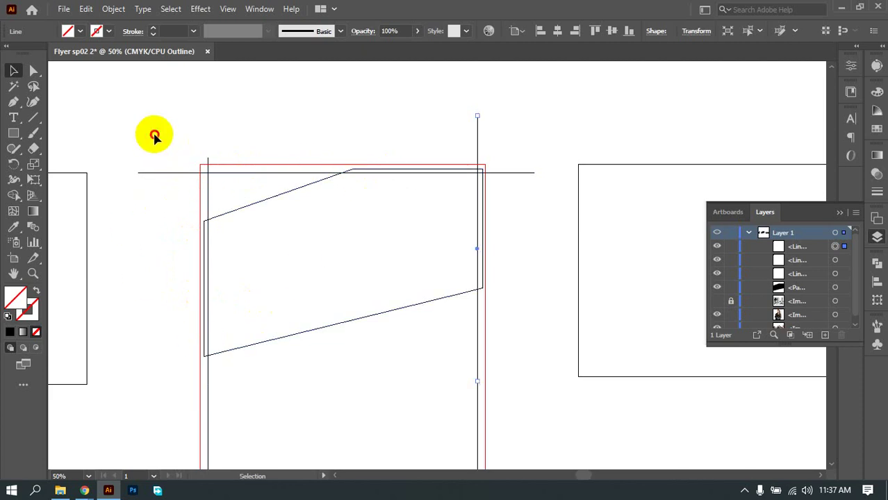
left_click_drag(154, 134, 509, 332)
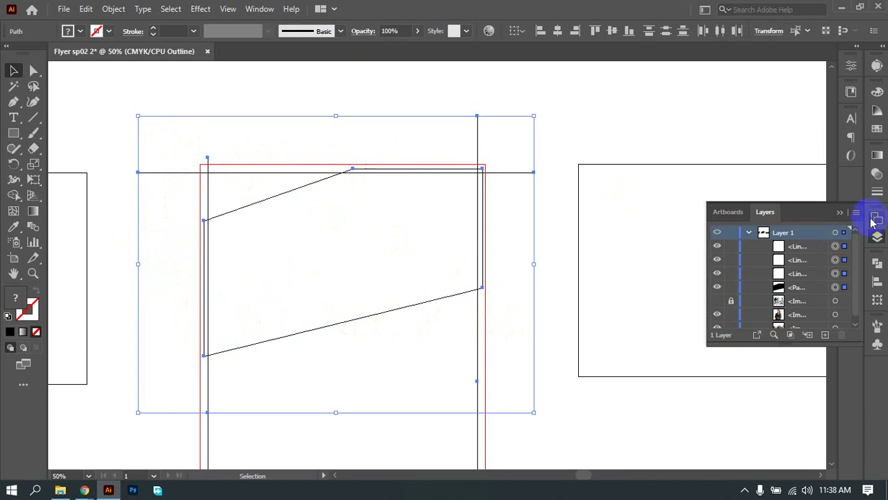
left_click(877, 267)
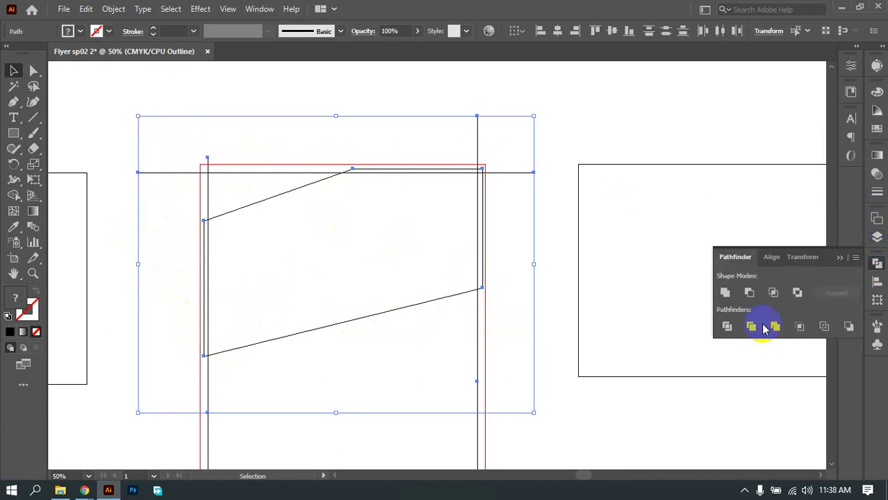
left_click(727, 327)
right_click(335, 221)
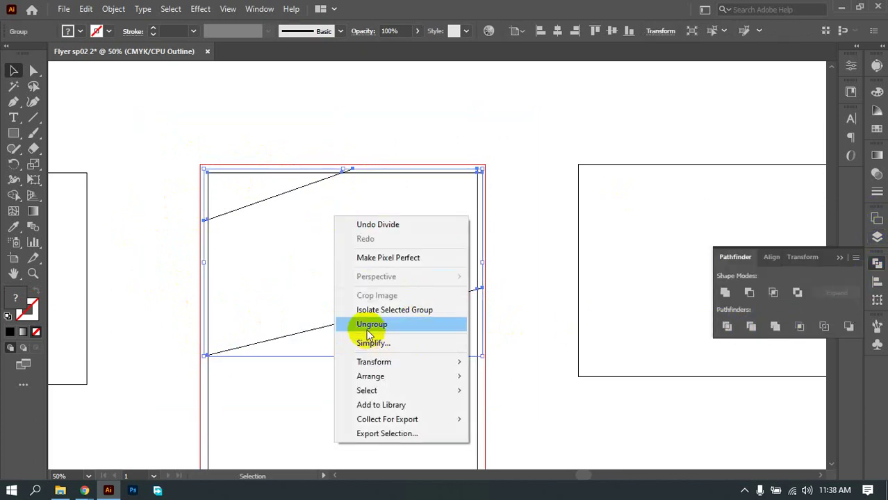
left_click(416, 325)
left_click(446, 147)
Step: Return to preview view and delete the black strips extending past the artboard's right and top edges
key("a")
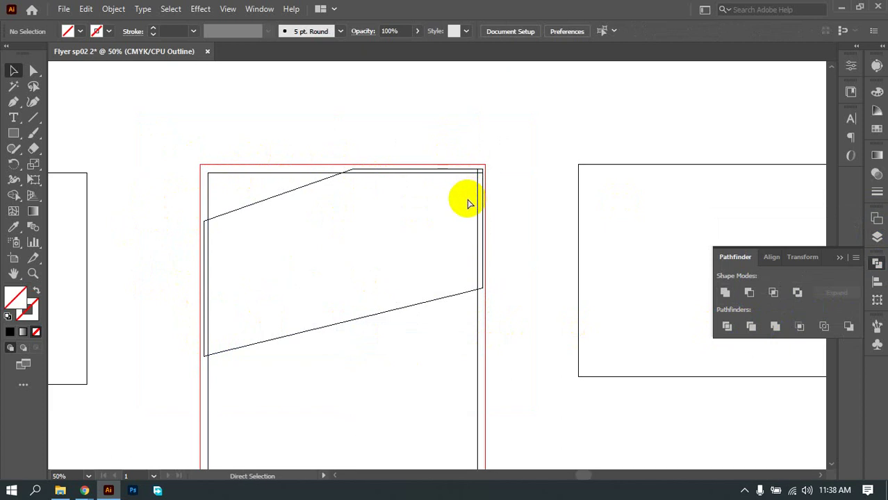
key("ctrl+y")
scroll(466, 207, "up", 3)
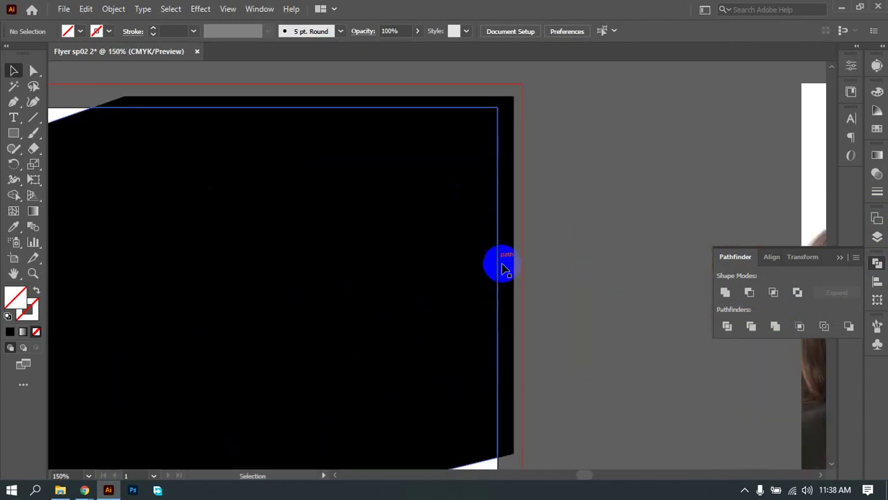
left_click(510, 277)
key("Delete")
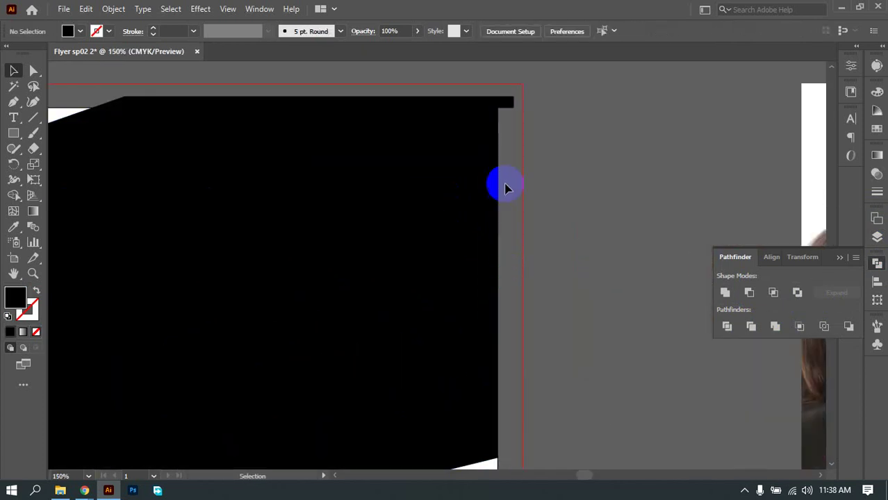
left_click(490, 104)
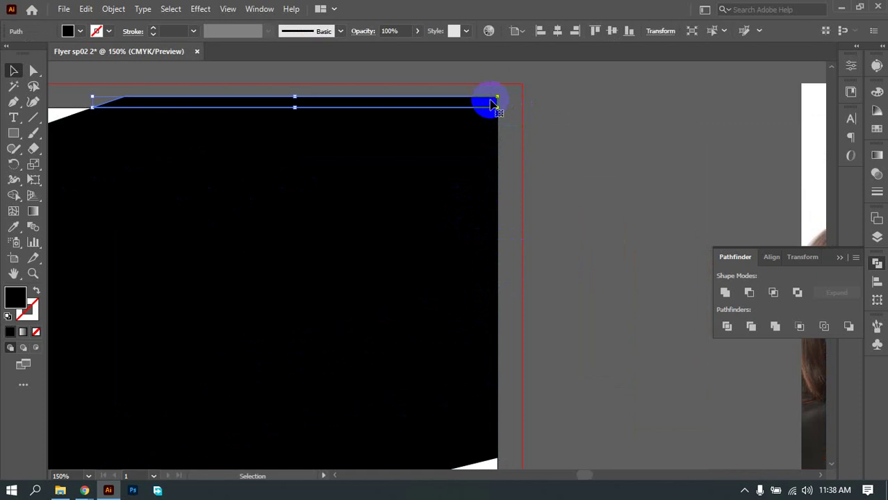
key("Delete")
Step: Delete the black strip extending past the artboard's left edge
scroll(215, 305, "down", 2)
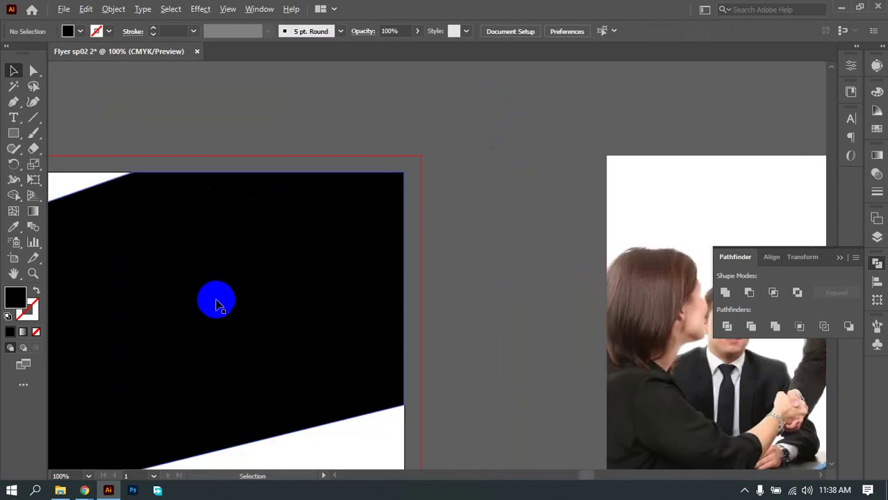
scroll(397, 174, "left", 3)
scroll(432, 239, "left", 2)
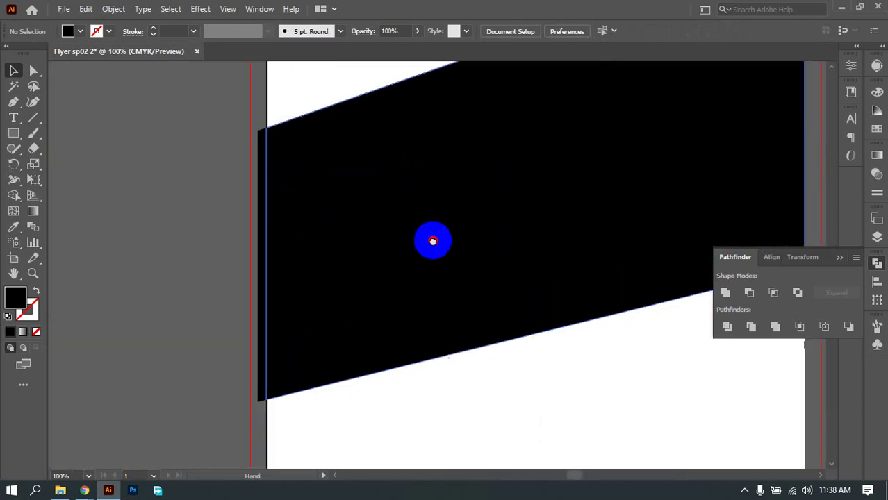
left_click(261, 295)
key("Delete")
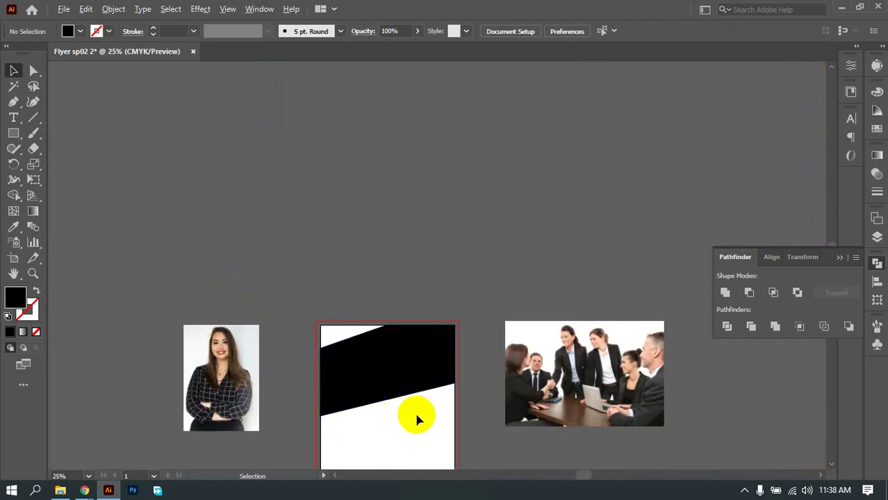
Step: Make the hidden office photo visible again behind the trimmed black shape
scroll(412, 413, "up", 2)
left_click_drag(609, 391, 598, 362)
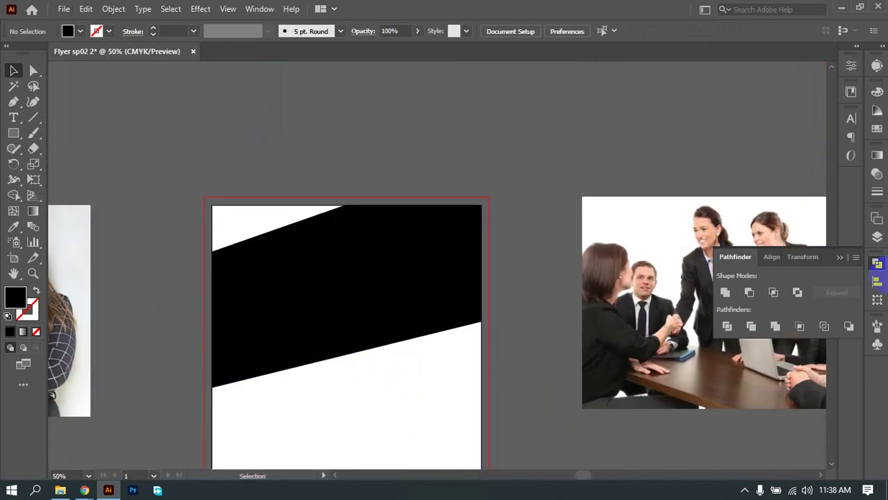
left_click(877, 263)
left_click(876, 237)
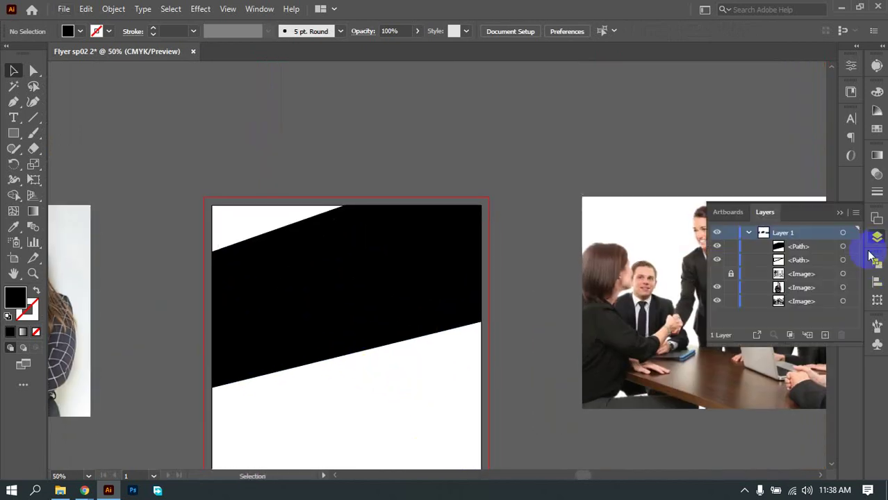
left_click(718, 274)
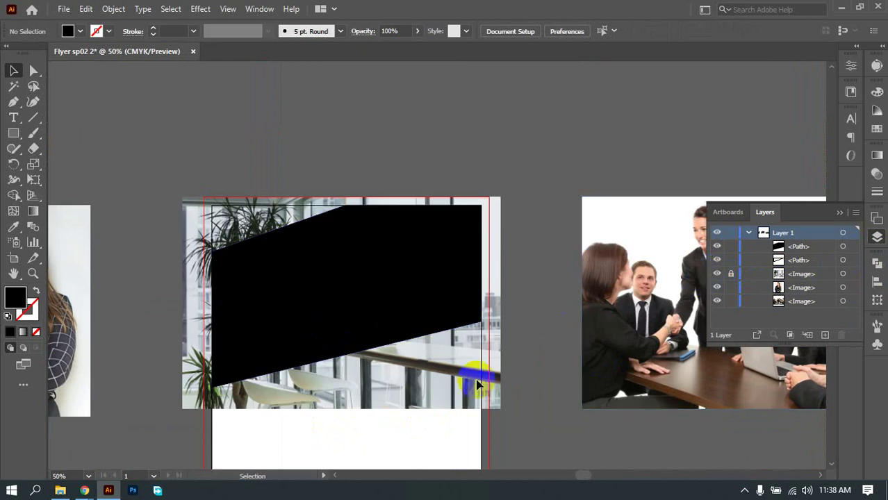
scroll(398, 286, "down", 2)
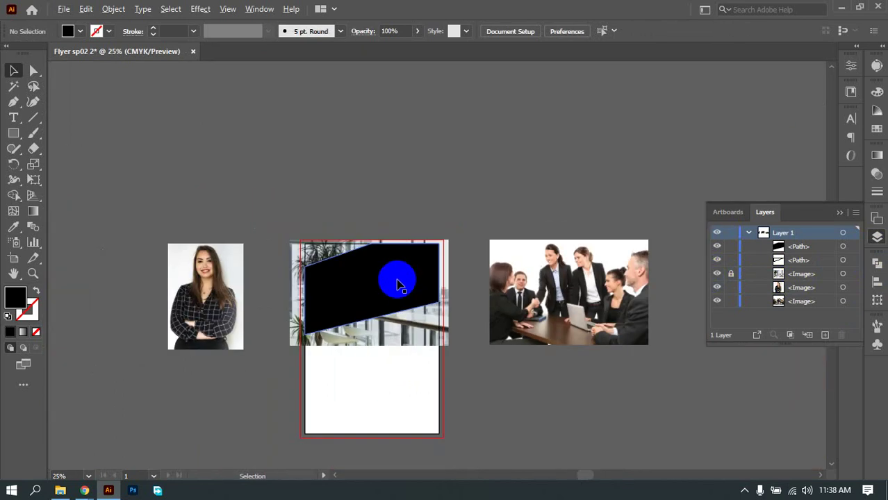
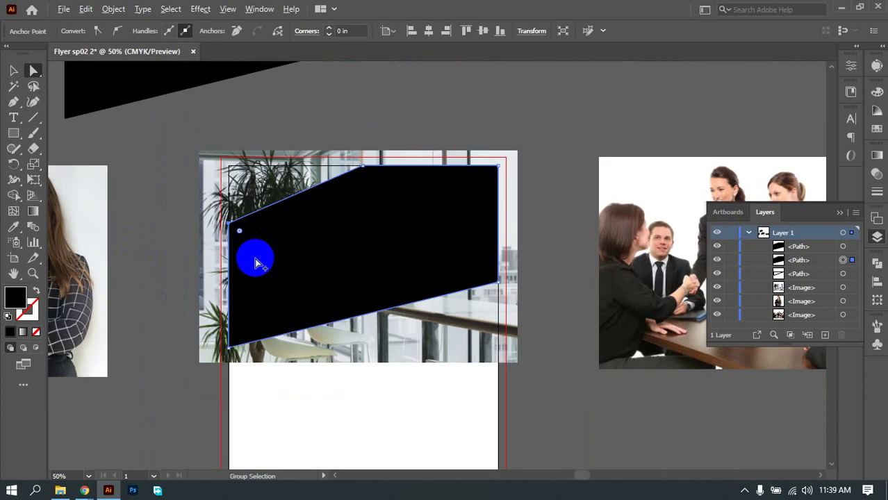
Step: Move the black shape's upper slant anchor slightly to the right along the artboard's top edge
scroll(371, 174, "up", 4)
left_click_drag(336, 154, 367, 151)
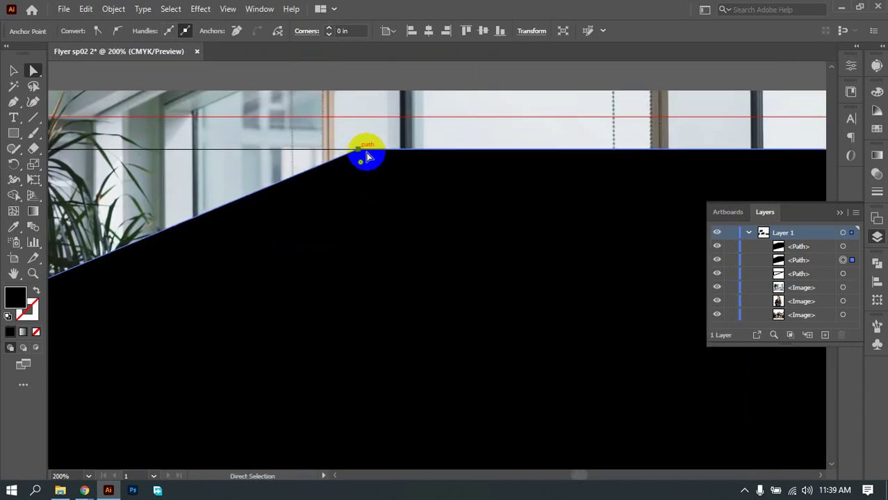
Step: Move the black shape's upper slant anchor farther left along the artboard's top edge to make the corner slant steeper
scroll(377, 198, "down", 5)
scroll(375, 204, "up", 4)
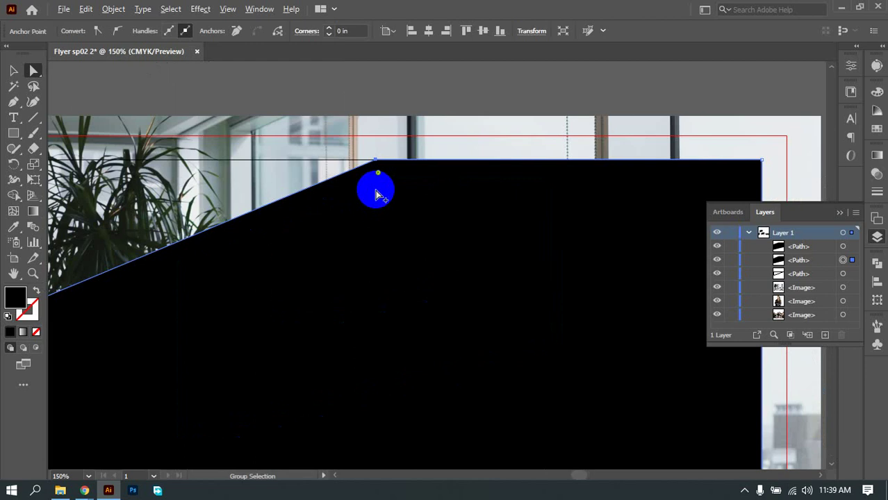
left_click_drag(375, 162, 273, 159)
scroll(376, 206, "down", 3)
scroll(376, 206, "down", 1)
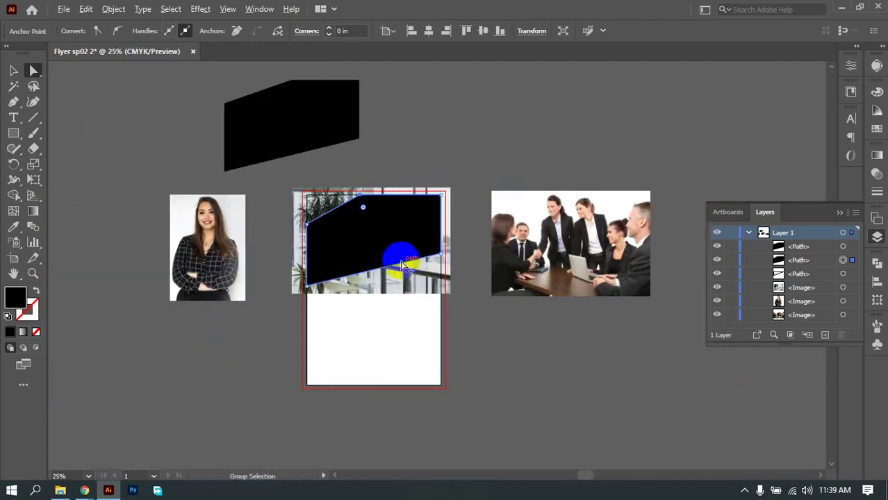
scroll(345, 174, "up", 4)
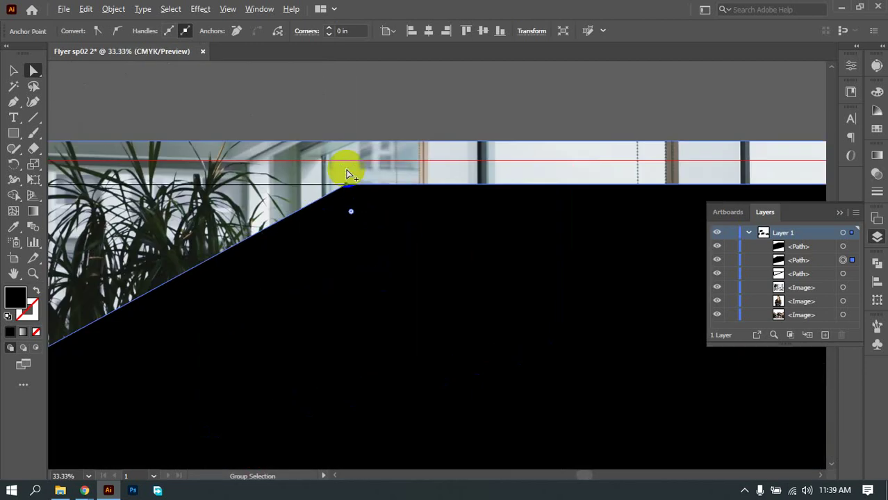
left_click_drag(345, 189, 298, 188)
scroll(341, 197, "down", 3)
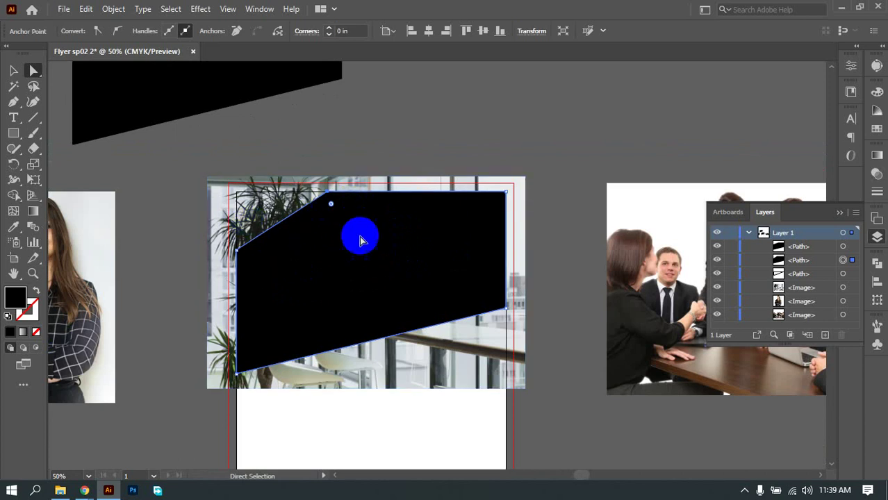
scroll(372, 278, "down", 2)
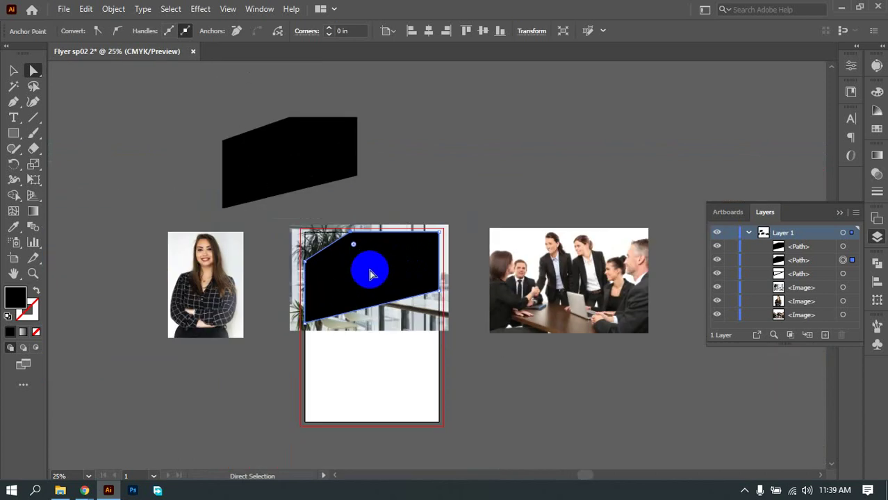
Step: Delete the old spare black shape and place a duplicate of the reshaped one above the artboard
key("v")
left_click(317, 164)
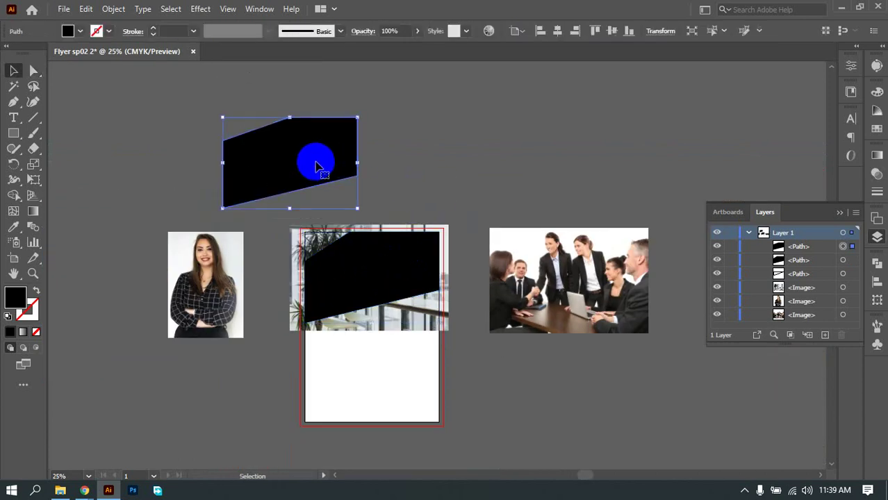
key("Delete")
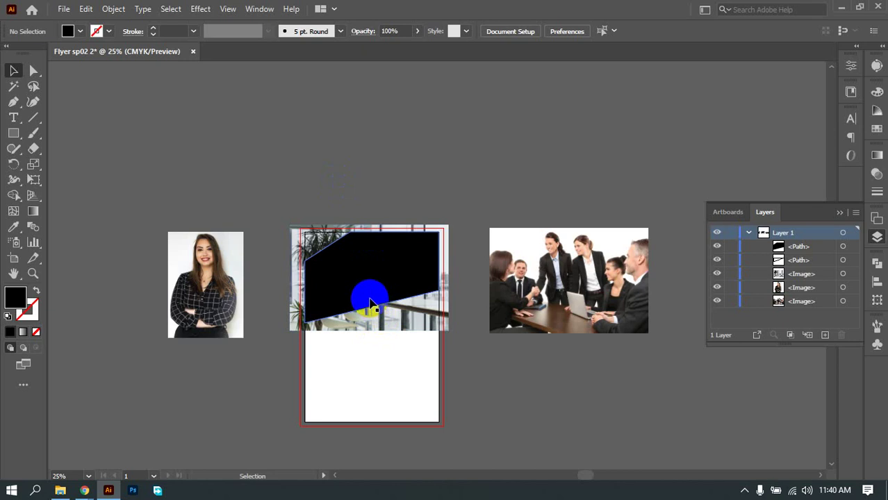
left_click_drag(369, 300, 234, 174)
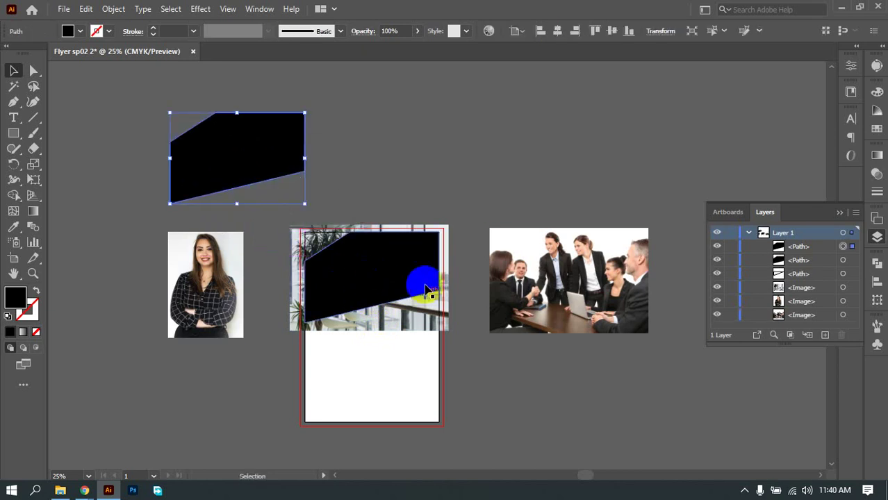
Step: Clip the office photo to the slanted black shape on the artboard with a clipping mask
left_click_drag(424, 208, 390, 285)
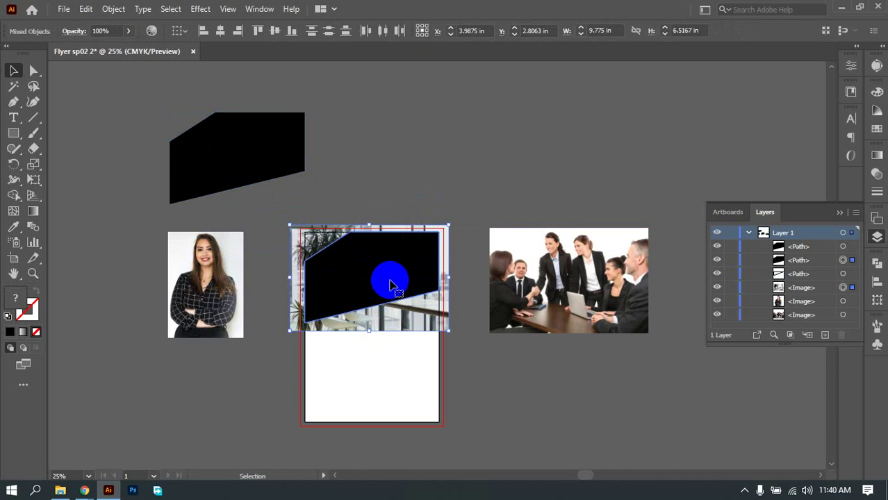
right_click(391, 285)
left_click(440, 179)
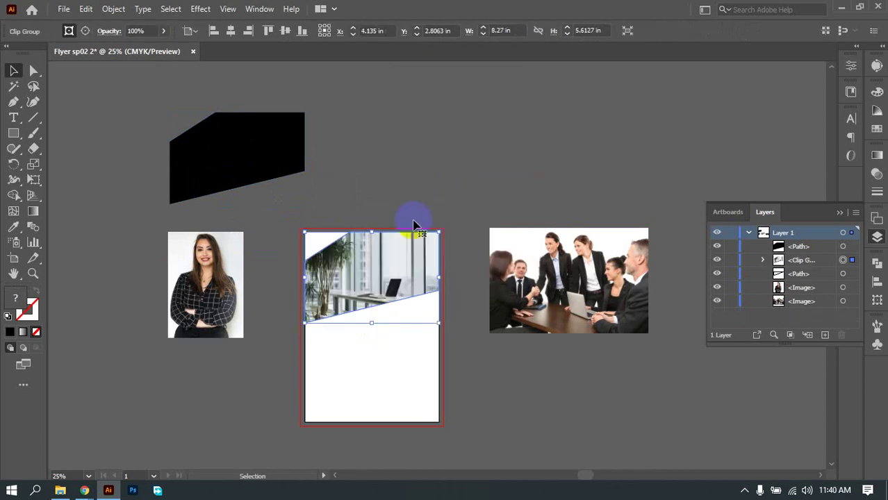
left_click(355, 341)
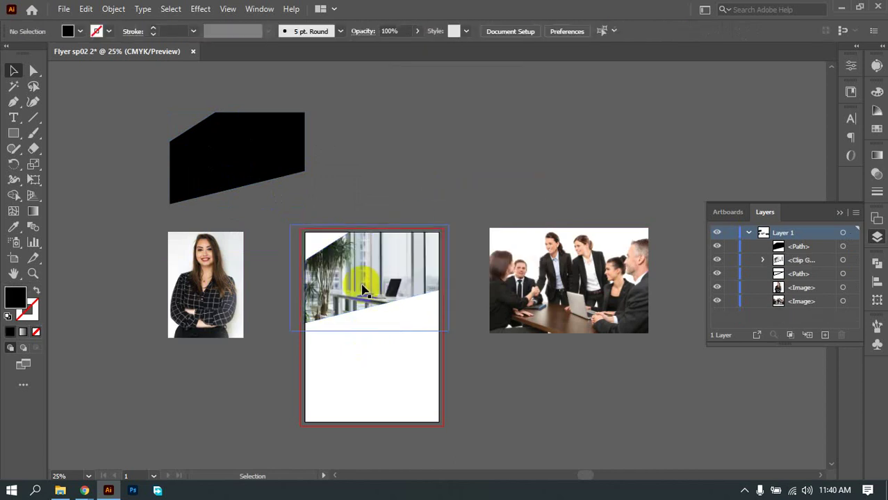
scroll(361, 291, "up", 2)
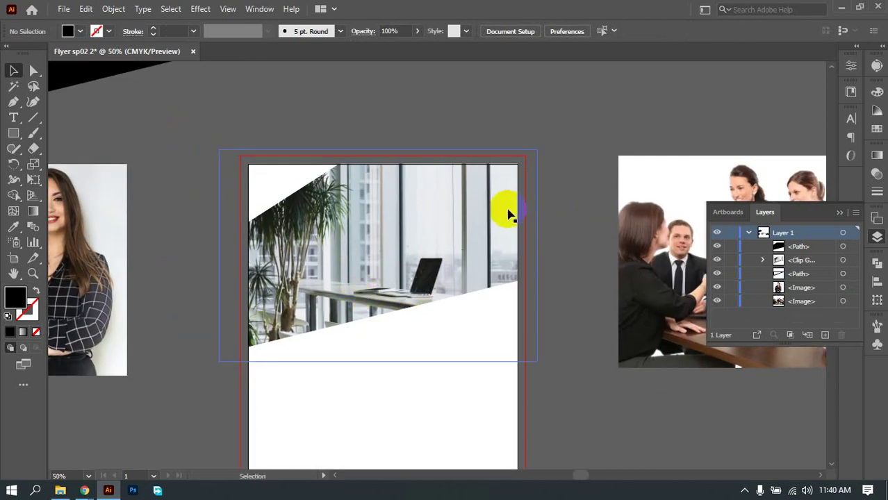
scroll(507, 211, "down", 2)
Step: Shift the spare black shape left above the artboard and set its opacity to 20%
left_click(368, 136)
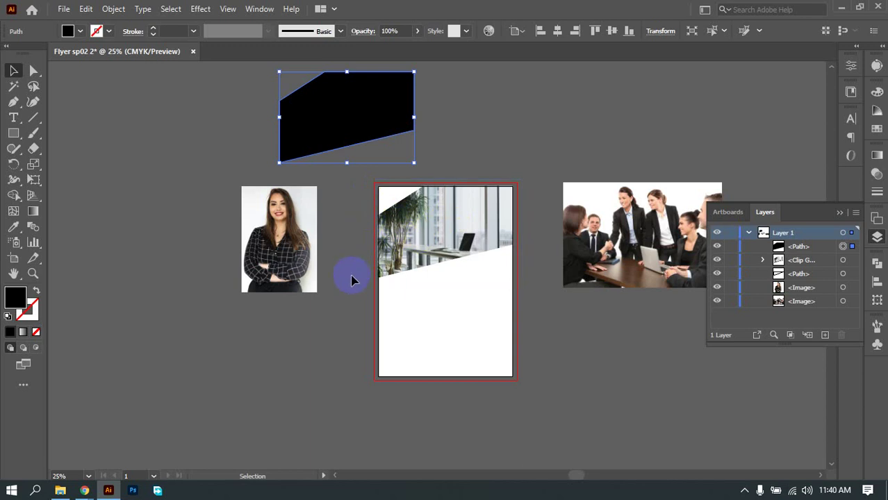
left_click(617, 208)
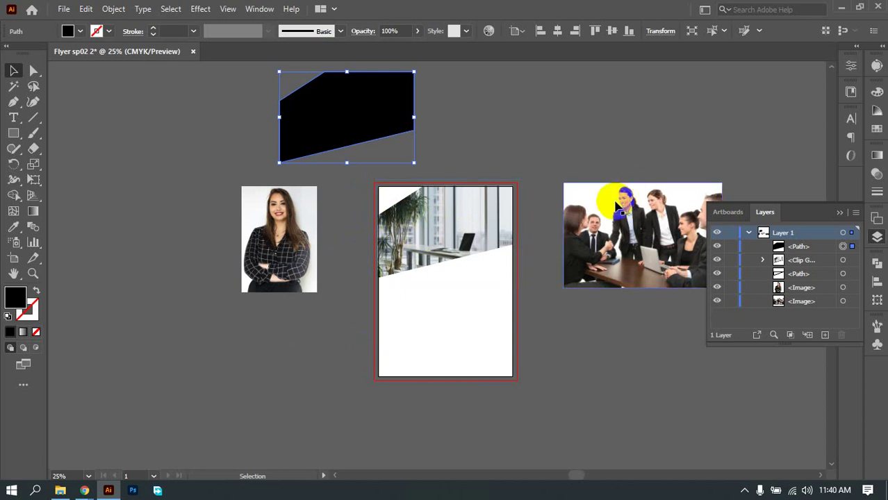
left_click_drag(617, 208, 389, 229)
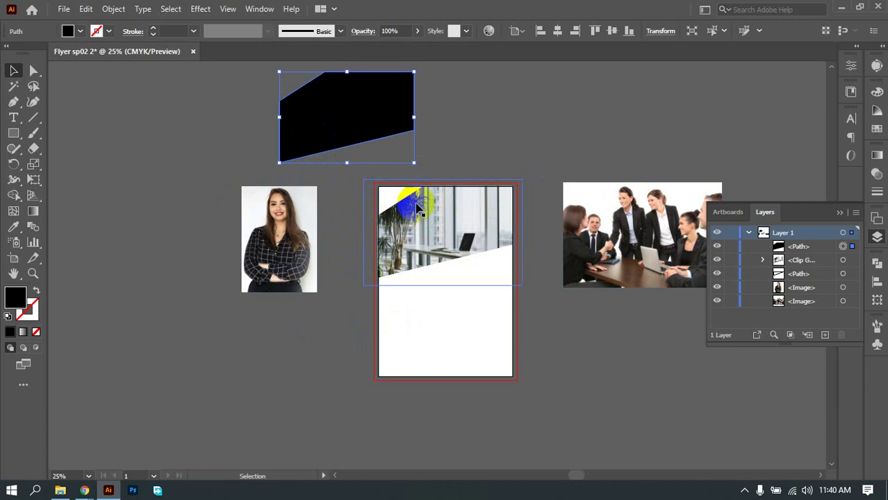
left_click(454, 123)
left_click_drag(377, 121, 264, 119)
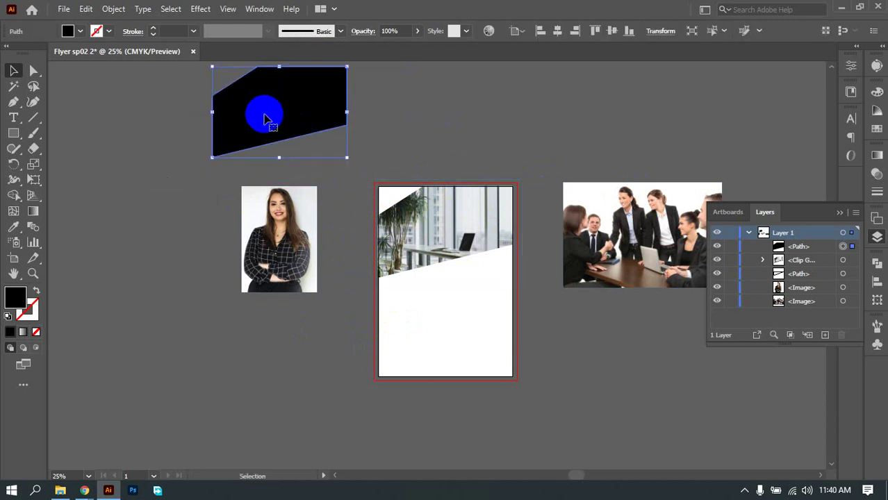
scroll(446, 163, "up", 2)
left_click_drag(446, 162, 417, 168)
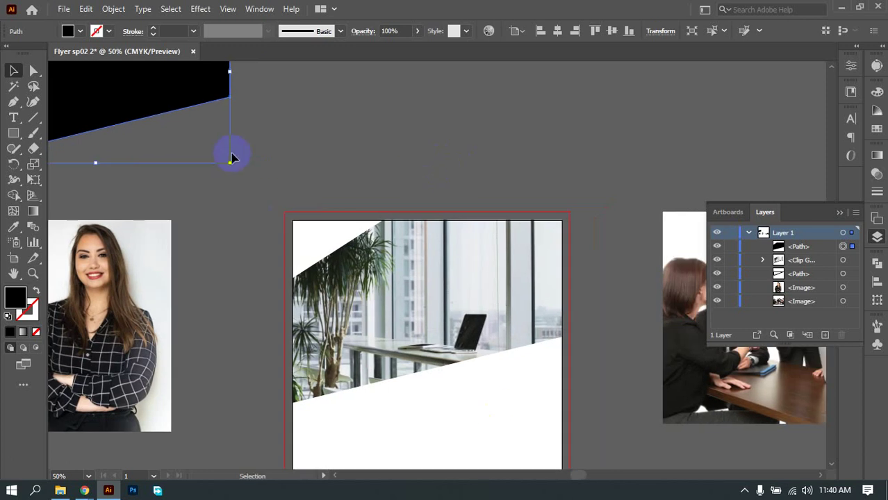
scroll(462, 229, "down", 1)
left_click(394, 163)
left_click_drag(241, 131, 348, 136)
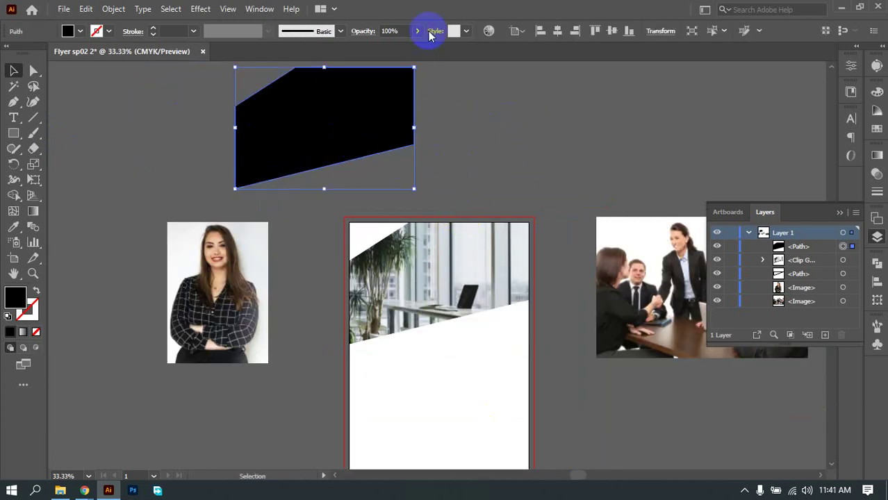
left_click_drag(417, 38, 379, 52)
left_click(511, 103)
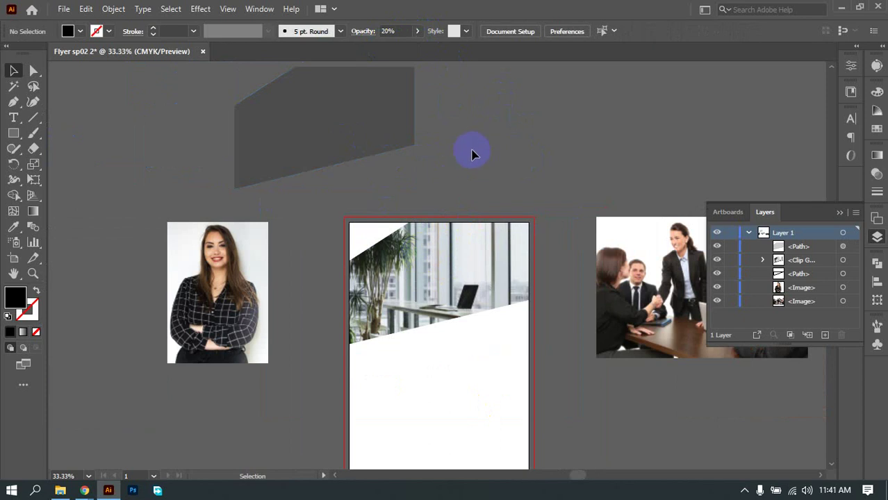
Step: Duplicate the semi-transparent shape to the left, then align the original to the artboard's right and top edges over the photo
left_click(354, 150)
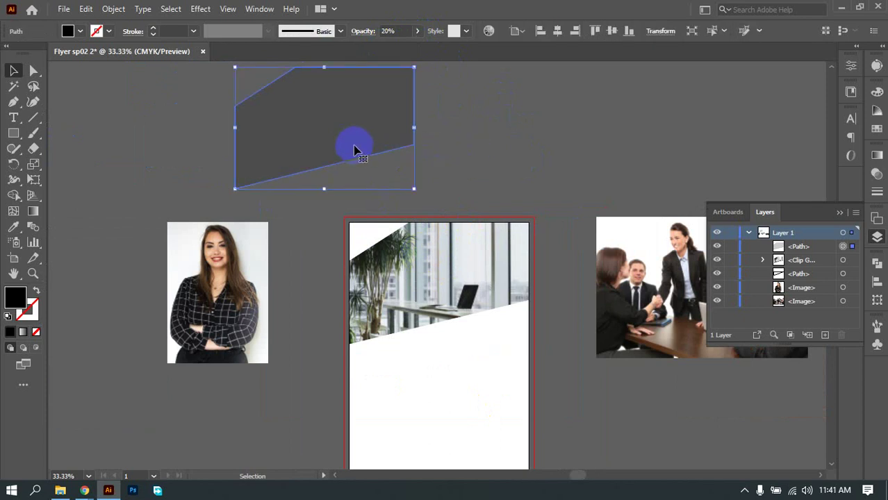
left_click_drag(357, 150, 166, 194)
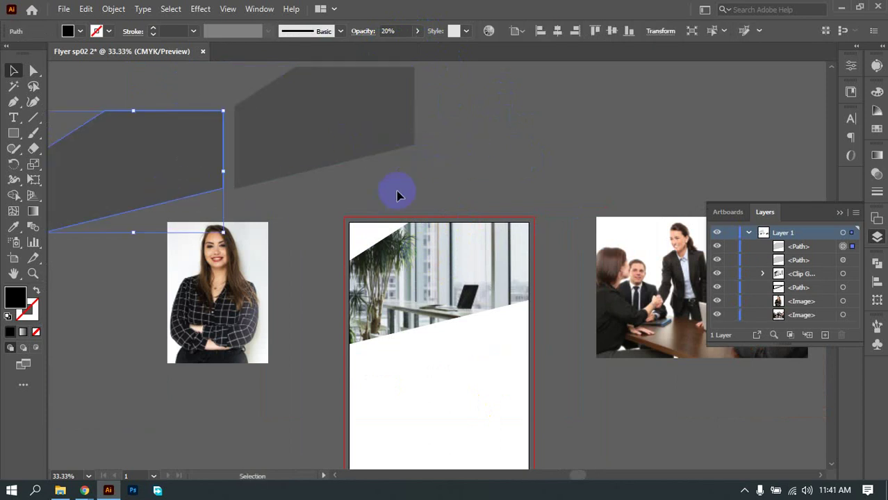
left_click(336, 147)
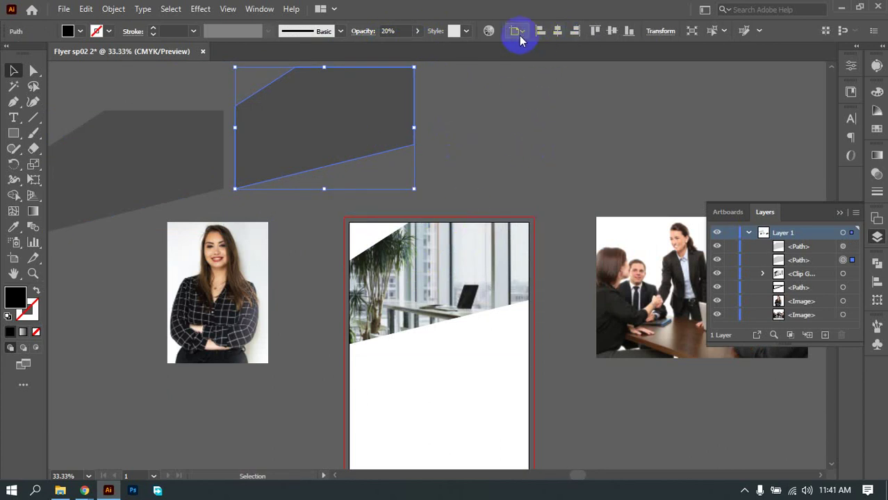
left_click(575, 32)
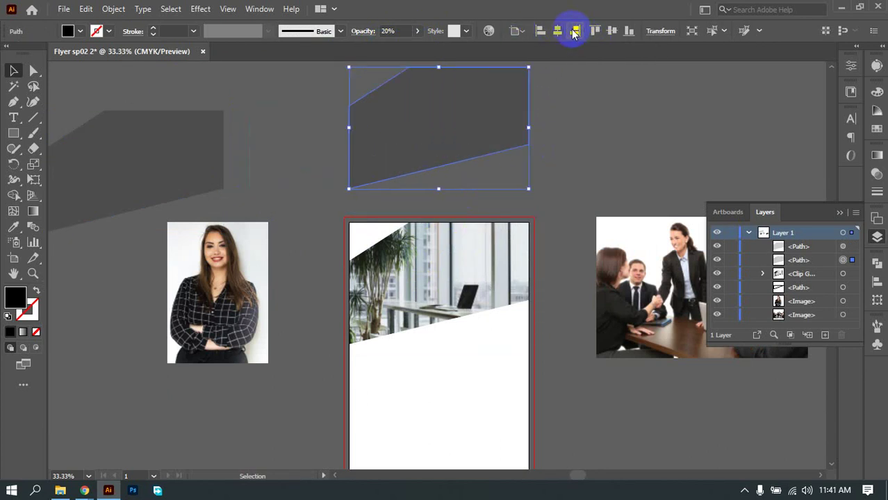
left_click(595, 31)
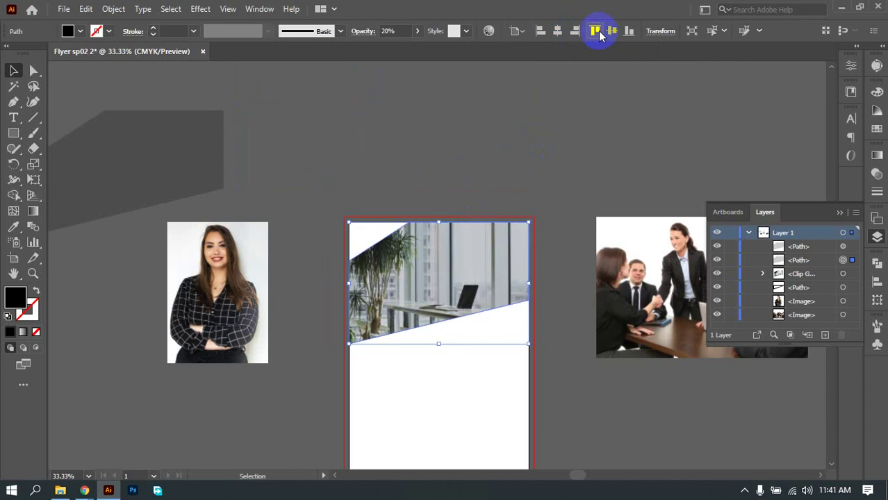
left_click(593, 115)
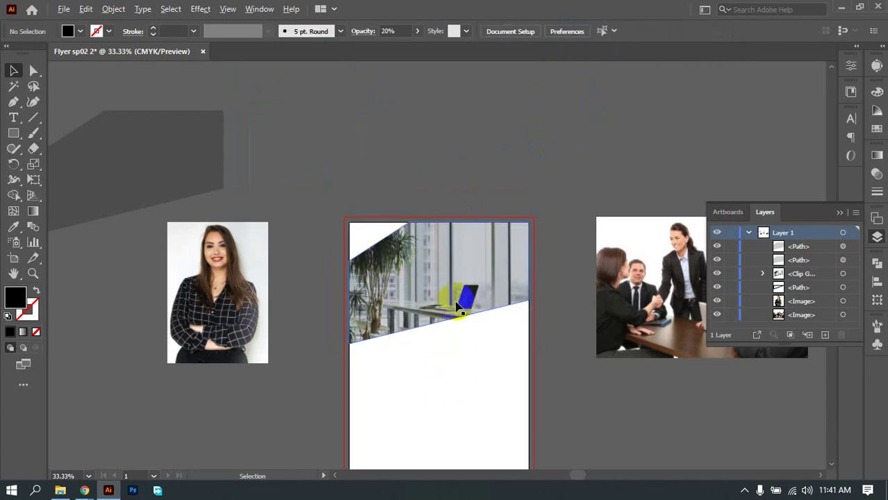
Step: Raise the opacity of the black overlay on the office photo to 85%
scroll(462, 304, "up", 2)
left_click(409, 248)
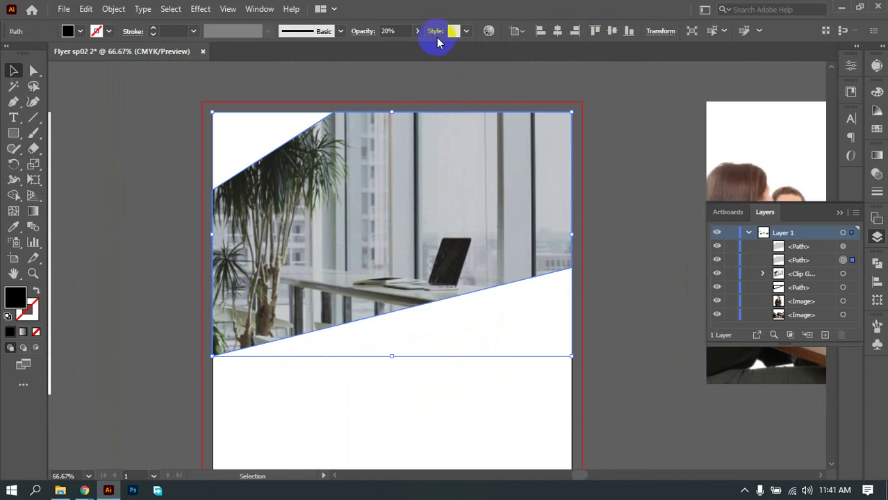
left_click(416, 31)
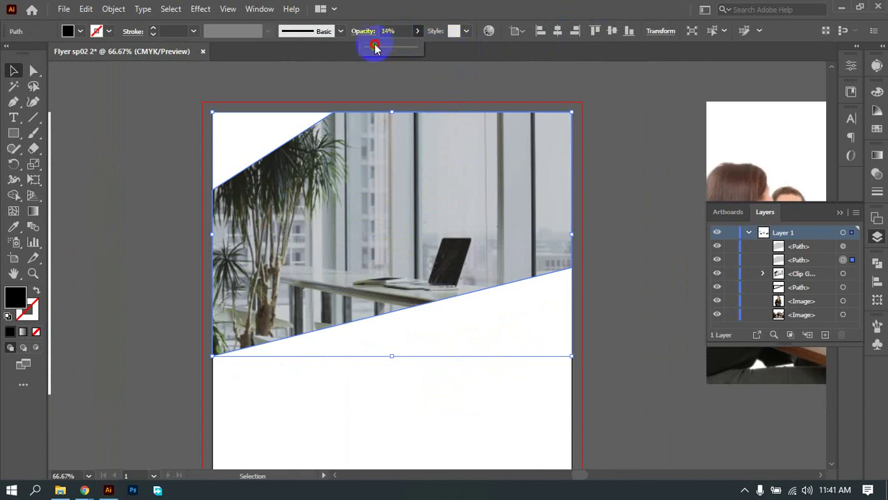
left_click_drag(375, 47, 410, 48)
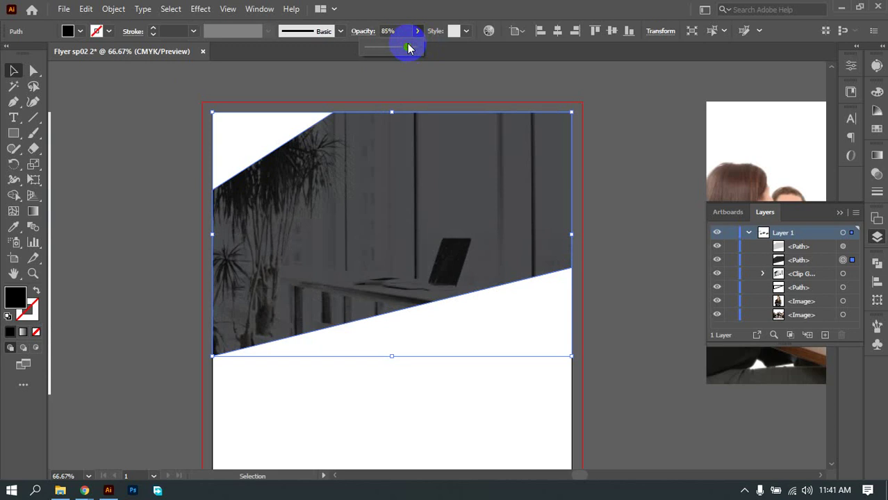
left_click(594, 101)
scroll(590, 97, "down", 2)
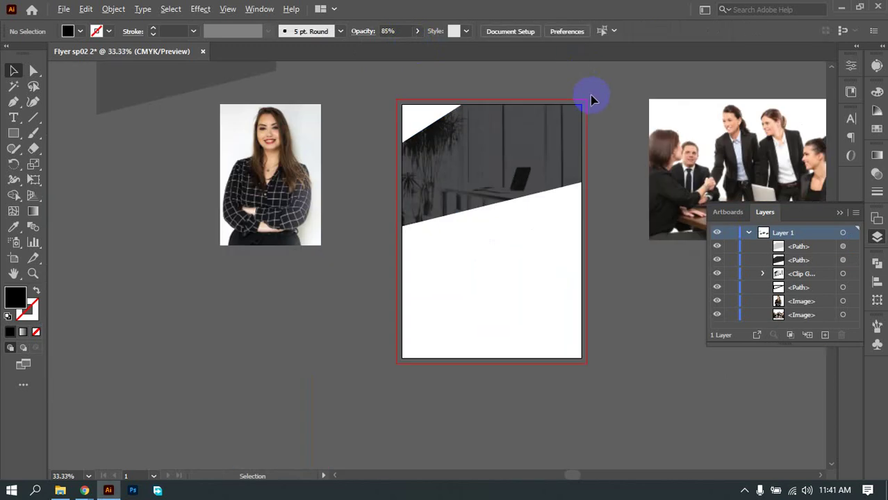
left_click_drag(600, 253, 528, 278)
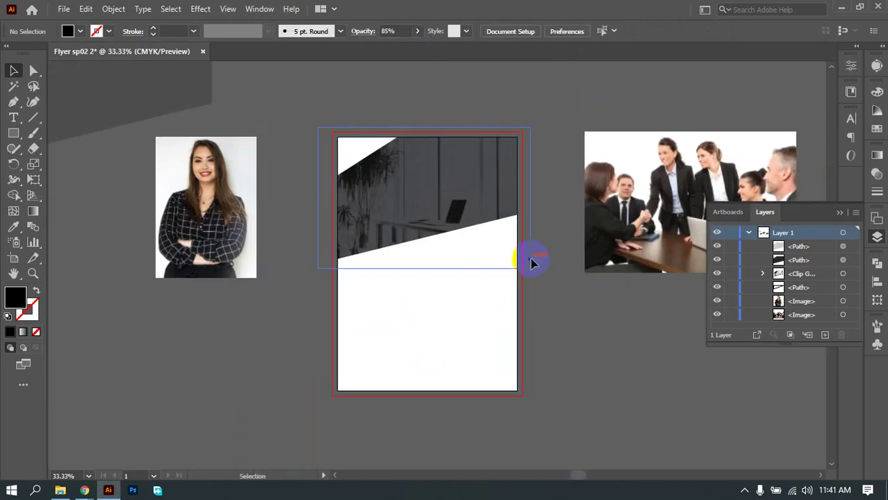
Step: Set the opacity of the black overlay on the office photo to 77%
scroll(535, 243, "up", 1)
left_click(433, 113)
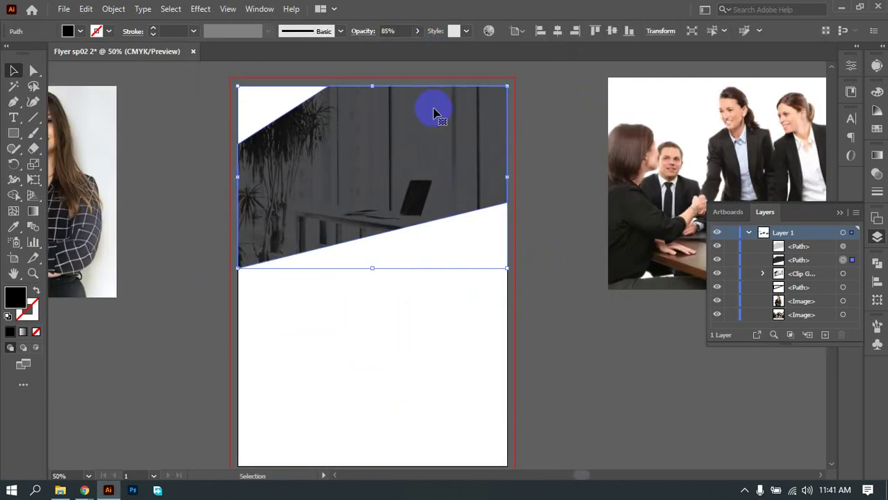
left_click(417, 31)
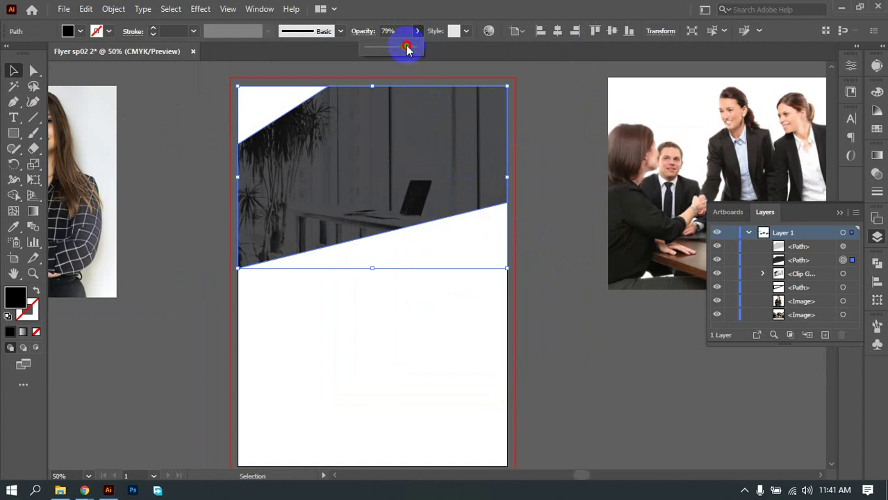
left_click_drag(405, 46, 407, 47)
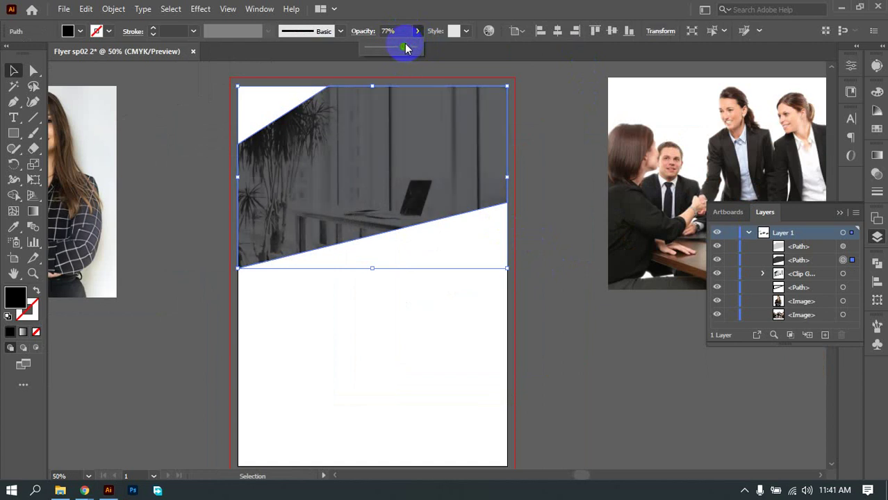
left_click(526, 111)
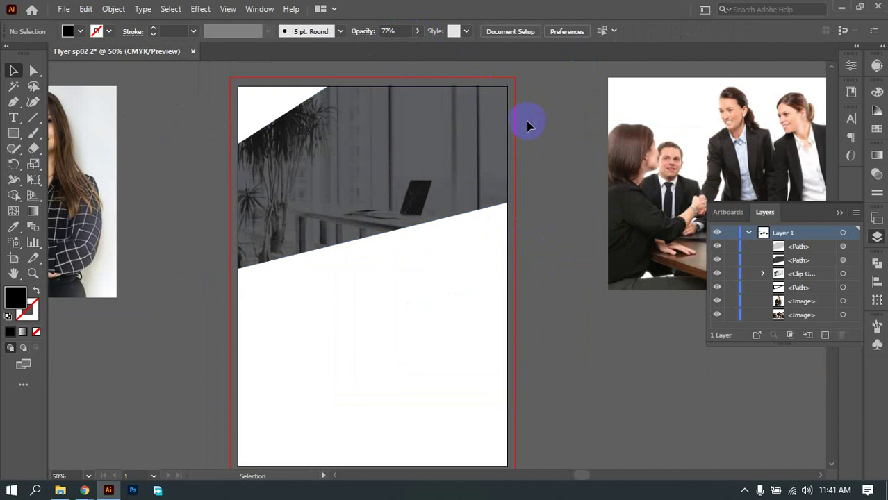
scroll(528, 126, "down", 2, "alt")
left_click_drag(527, 138, 510, 274)
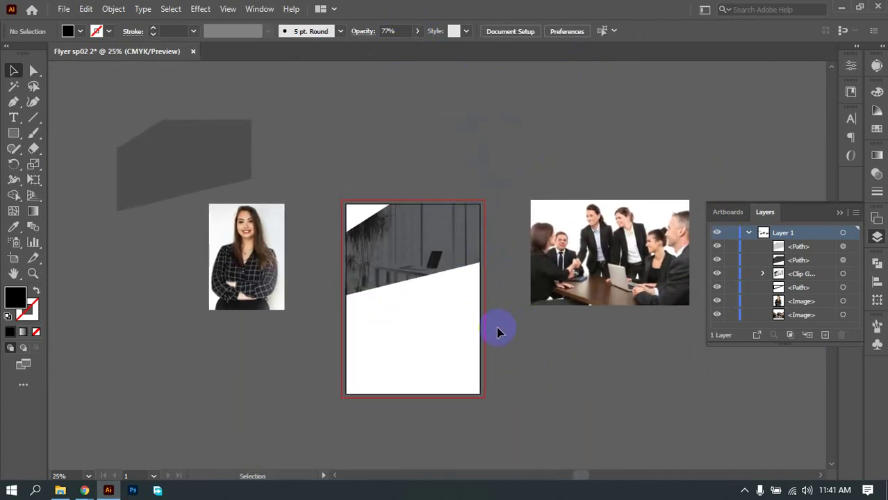
left_click_drag(432, 192, 396, 248)
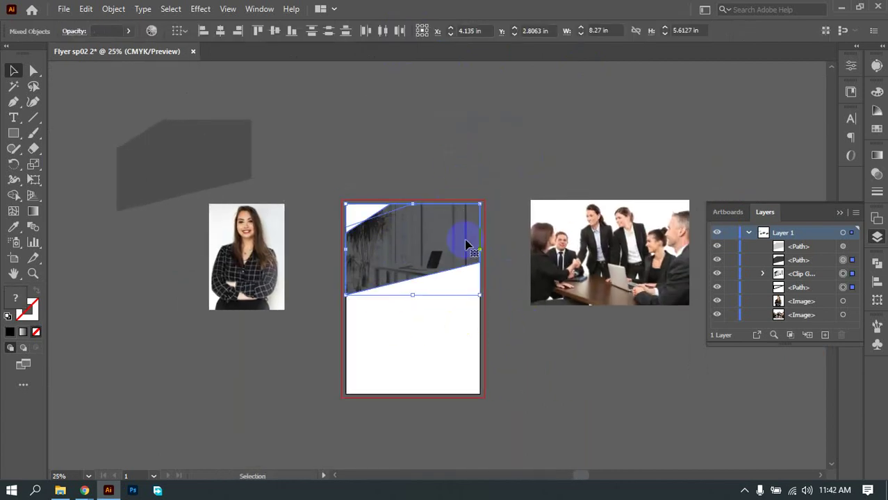
key("a")
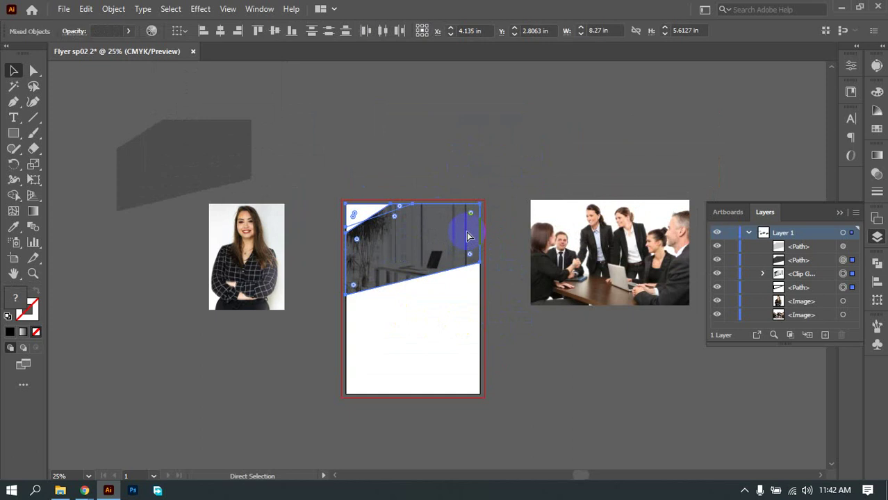
key("v")
left_click(457, 174)
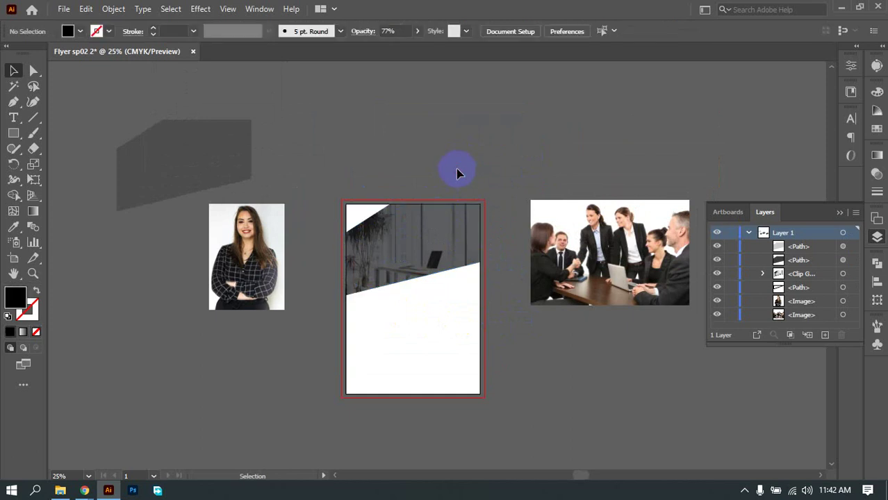
left_click(412, 260)
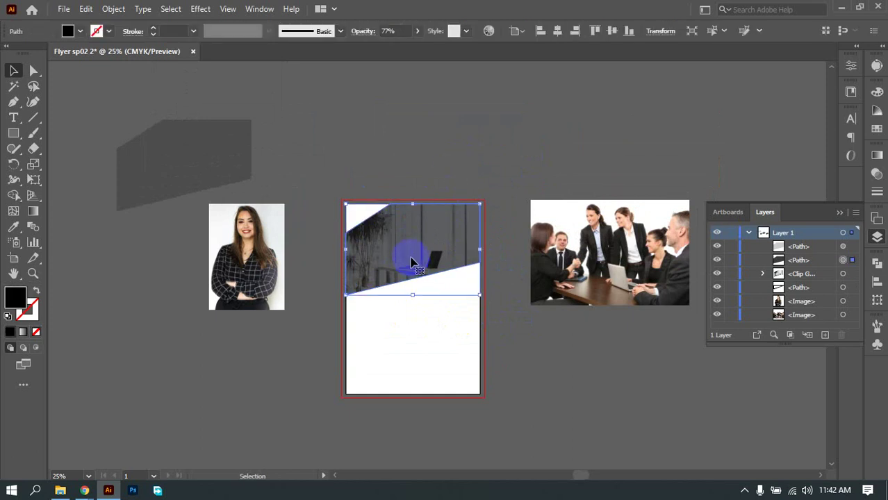
left_click(409, 158)
left_click(381, 243)
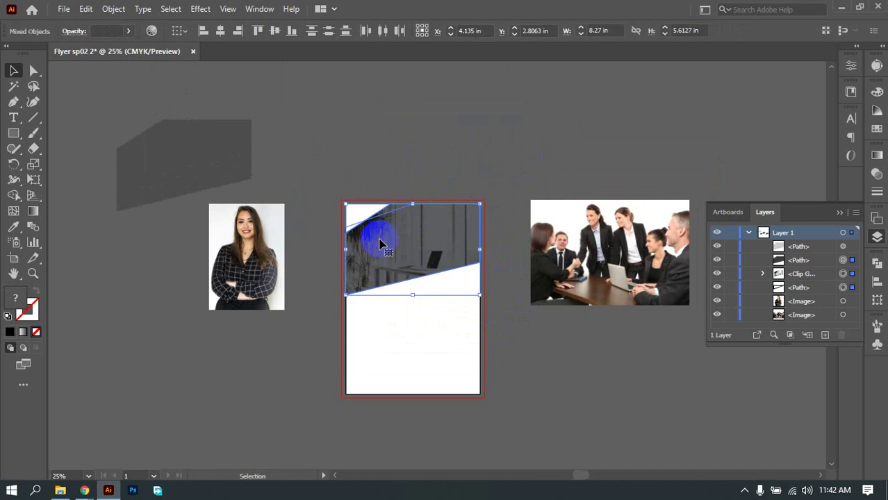
scroll(379, 240, "up", 3)
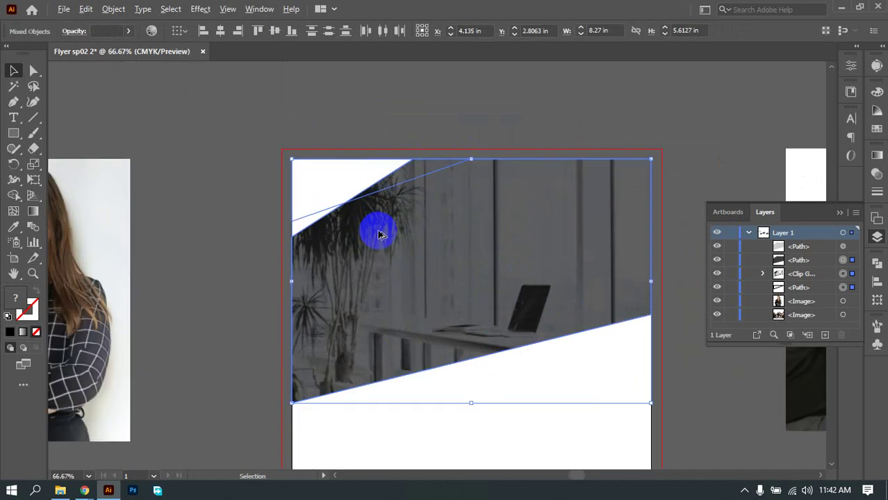
Step: Lock the semi-transparent black overlay that covers the office photo
left_click(461, 123)
left_click(489, 233)
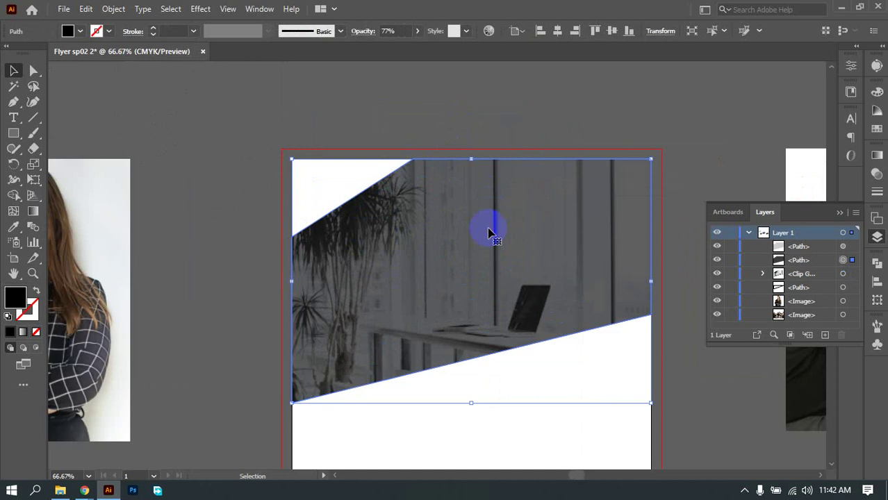
key("ctrl+2")
left_click(436, 122)
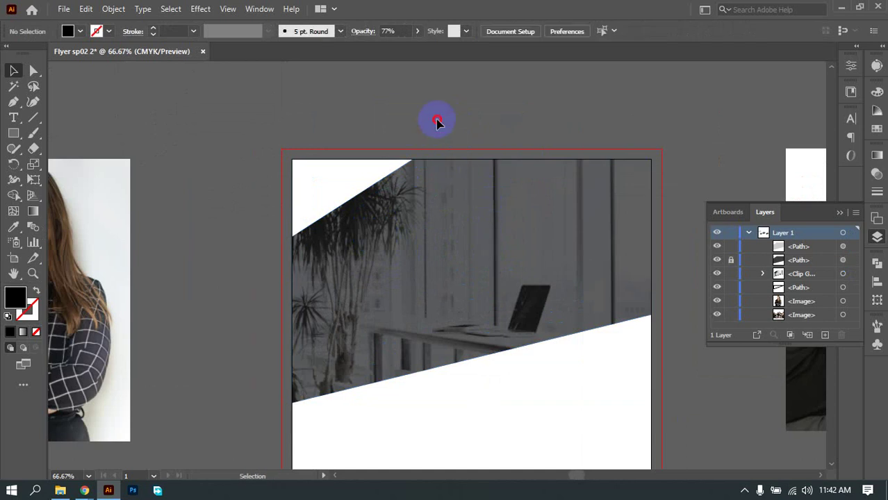
Step: Lock the clipped office photo in its place at the top of the artboard, beneath the black overlay
scroll(436, 154, "down", 3)
left_click_drag(462, 238, 446, 279)
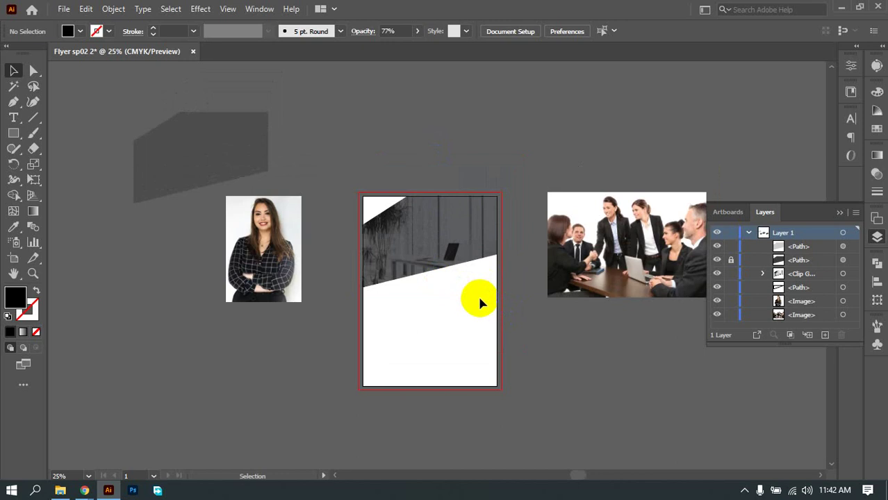
left_click(443, 235)
left_click_drag(443, 235, 455, 136)
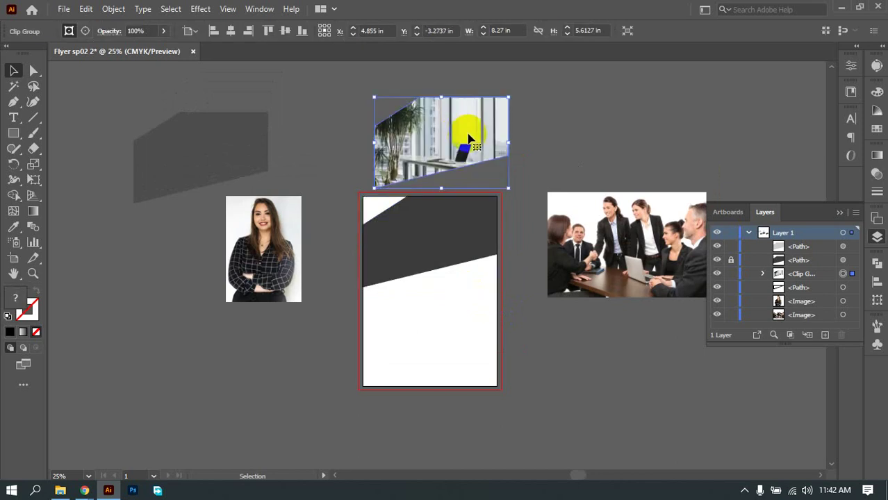
key("ctrl+z")
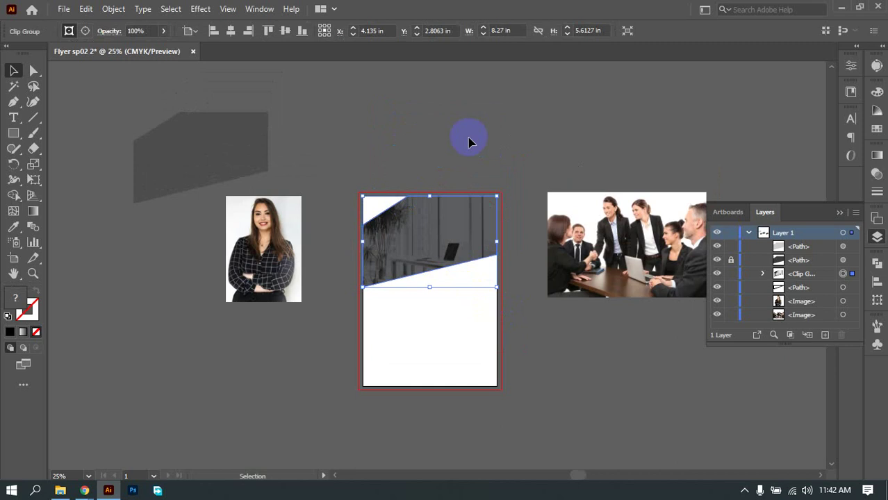
key("ctrl+2")
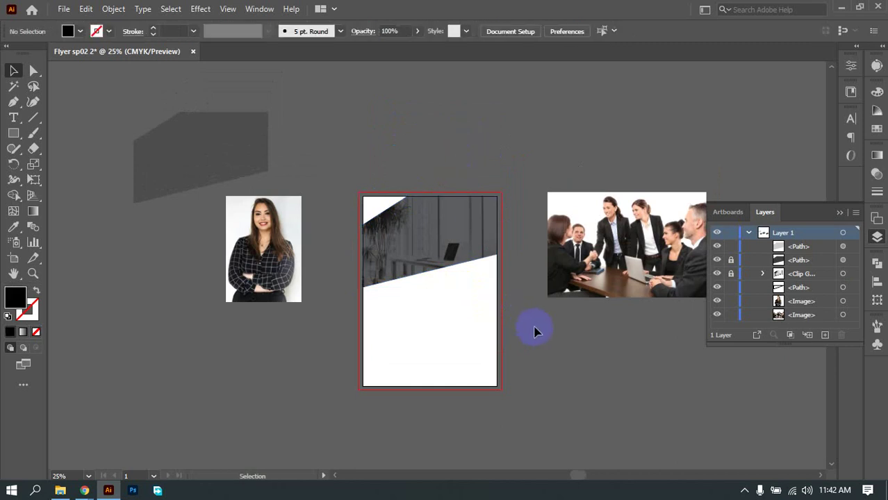
Step: Bring the woman's portrait photo to the front and place it on the flyer's right side, overlapping the slanted edge of the office photo
scroll(452, 195, "up", 4)
scroll(451, 193, "down", 2)
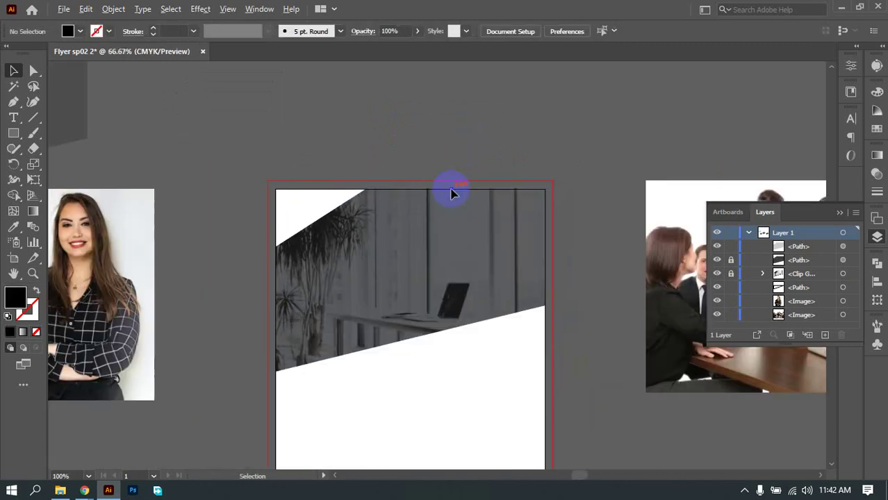
left_click_drag(511, 341, 480, 291)
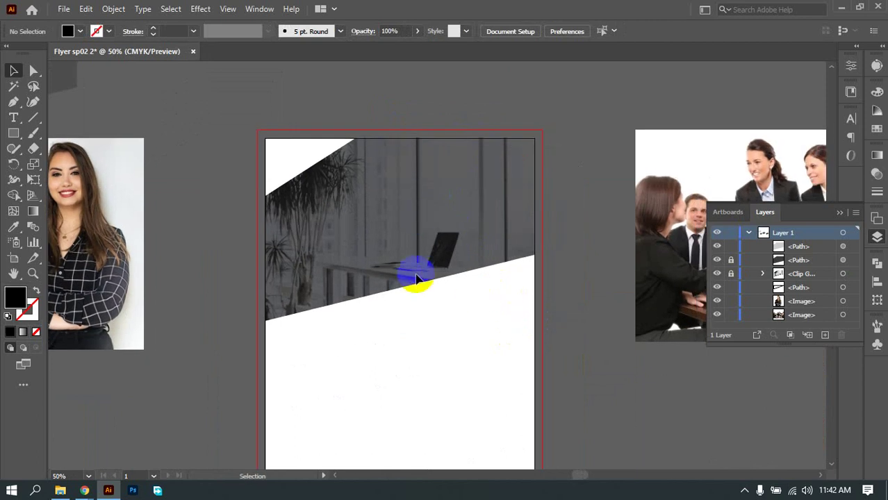
scroll(457, 260, "down", 1)
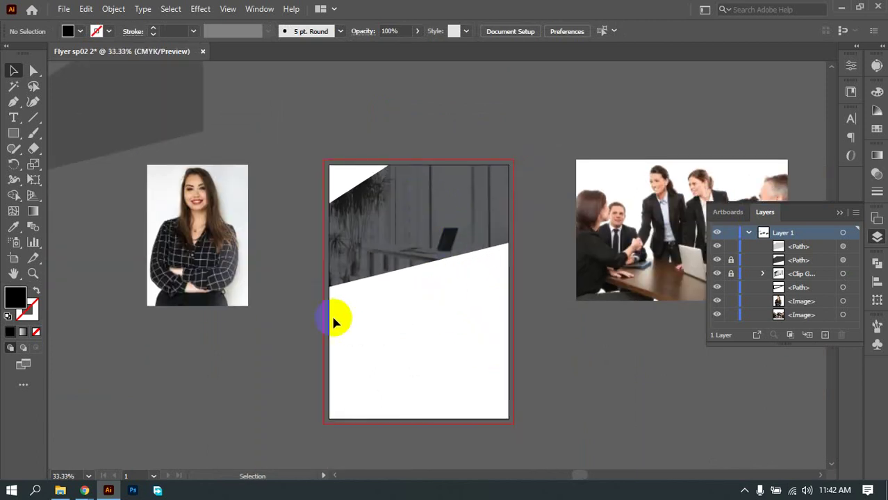
scroll(421, 335, "down", 1)
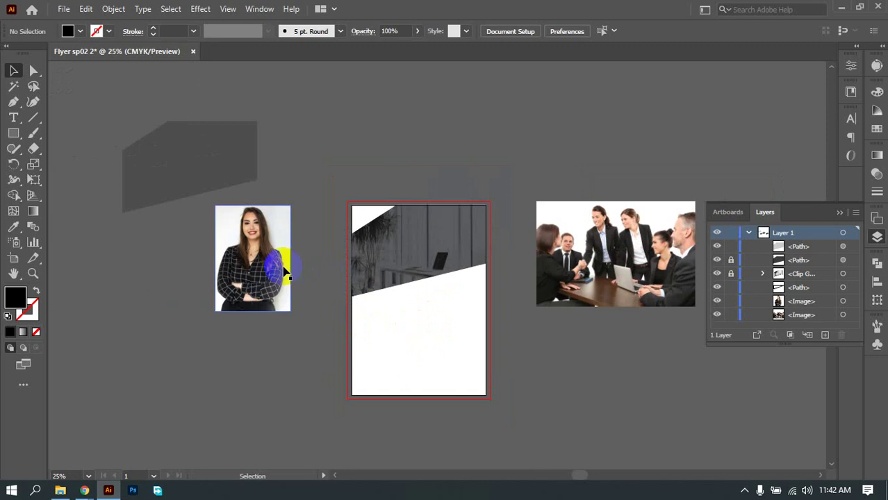
left_click_drag(282, 275, 294, 334)
right_click(293, 338)
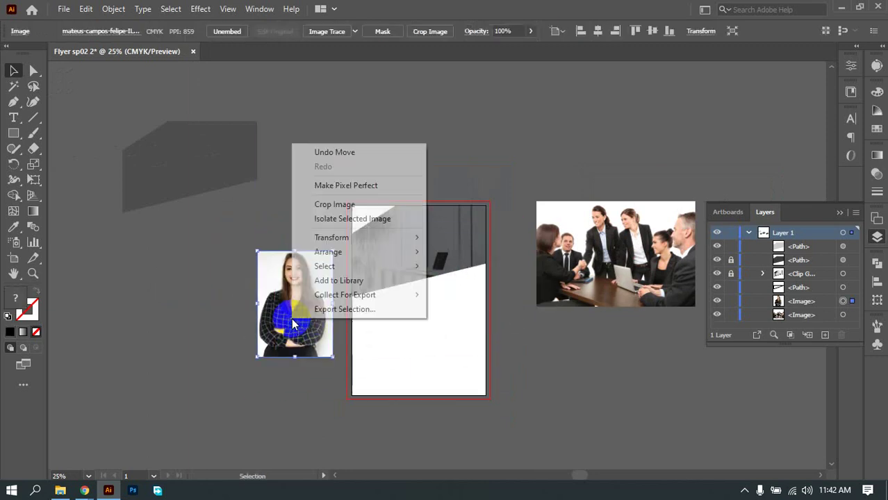
left_click(477, 256)
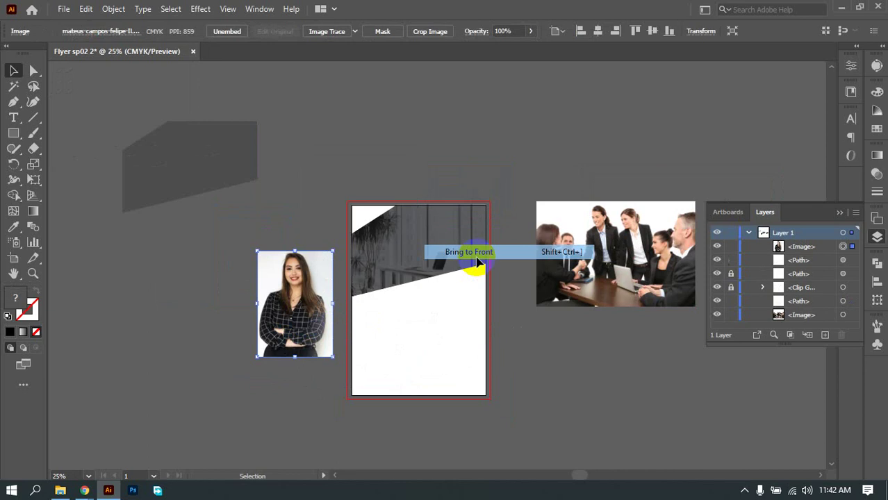
left_click_drag(309, 298, 414, 290)
left_click_drag(387, 297, 468, 283)
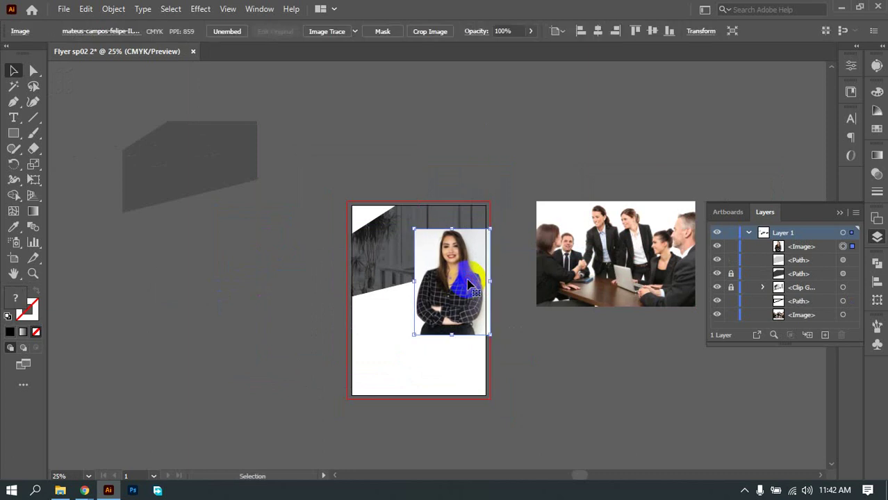
Step: Draw a black-filled circle with the Ellipse tool over the woman's head and upper body, extending past the artboard's right edge
scroll(469, 285, "up", 2)
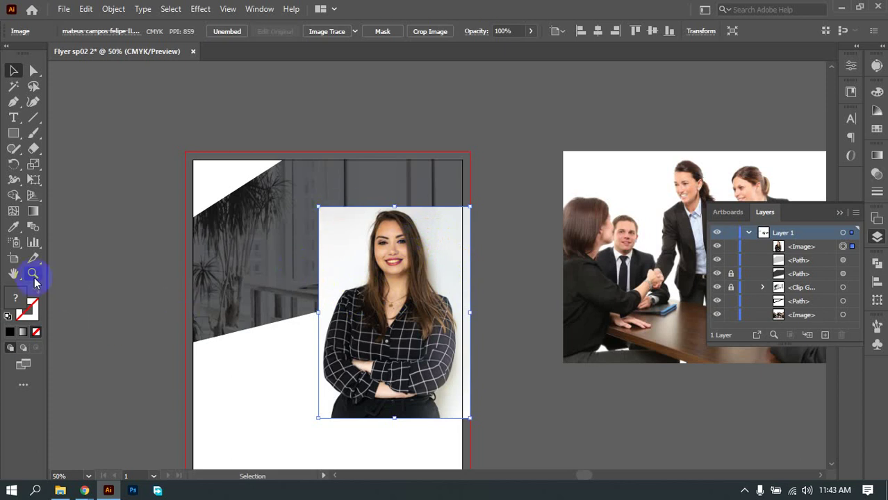
left_click_drag(14, 135, 66, 168)
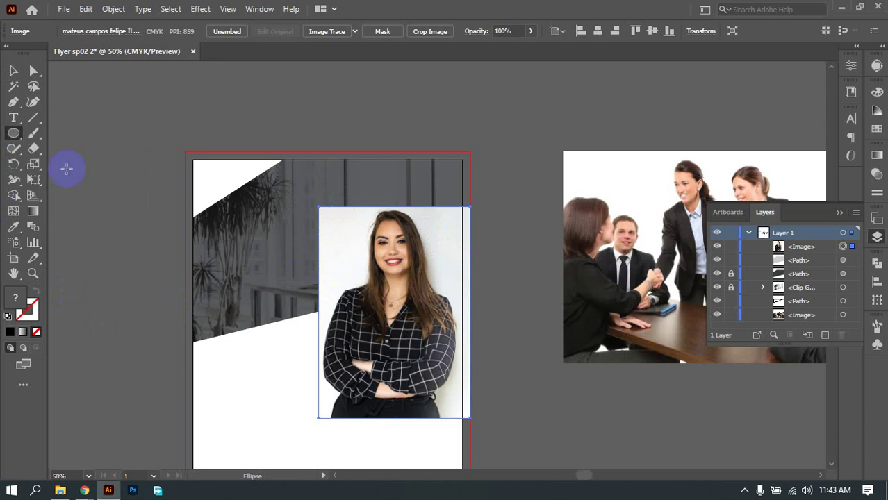
left_click_drag(13, 135, 381, 211)
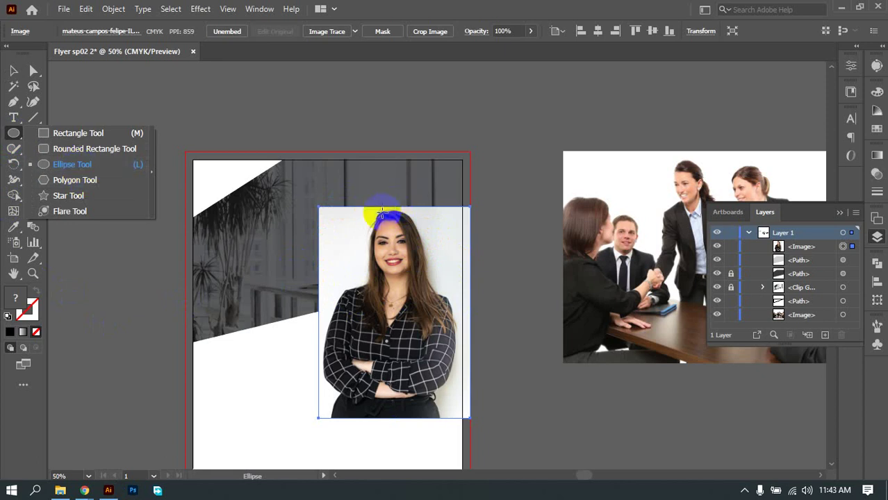
left_click(219, 238)
left_click(455, 271)
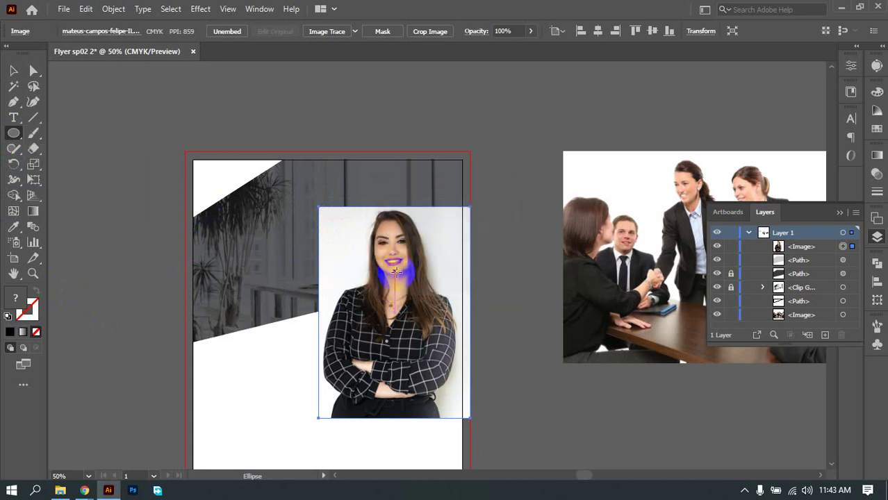
left_click_drag(394, 285, 485, 388)
left_click(13, 70)
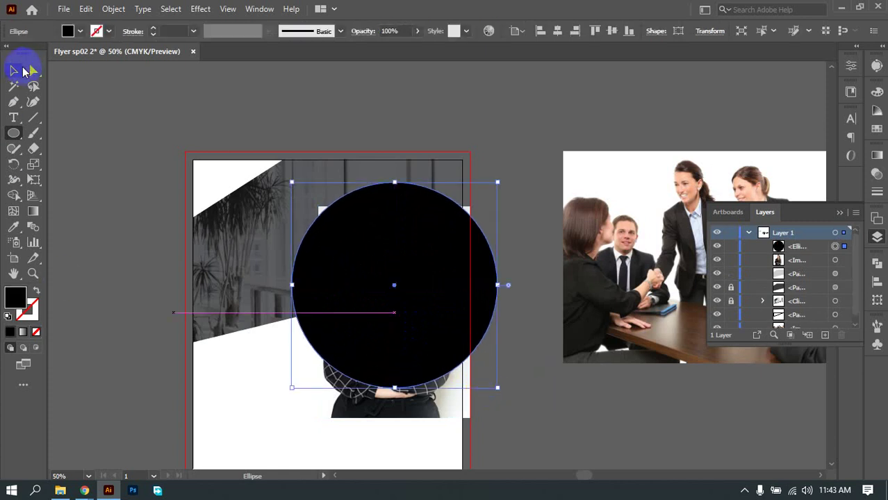
Step: Set the opacity of the circle over the portrait to 47%
left_click(417, 30)
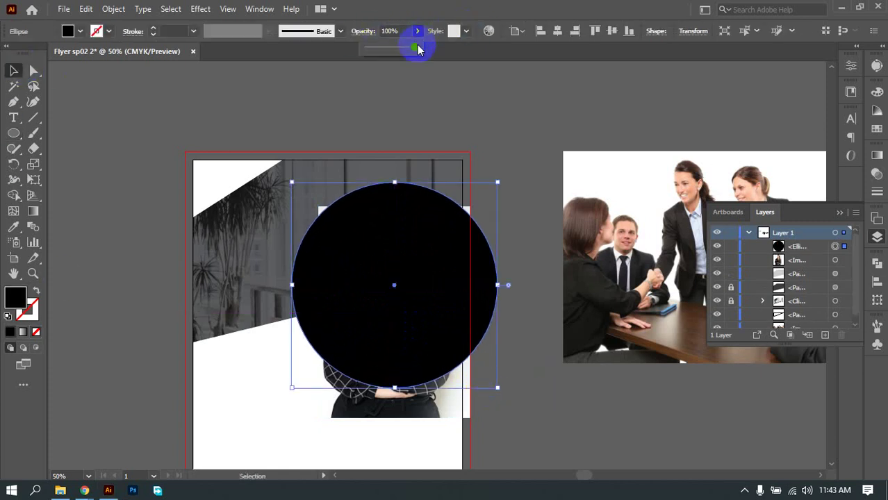
left_click_drag(419, 49, 380, 55)
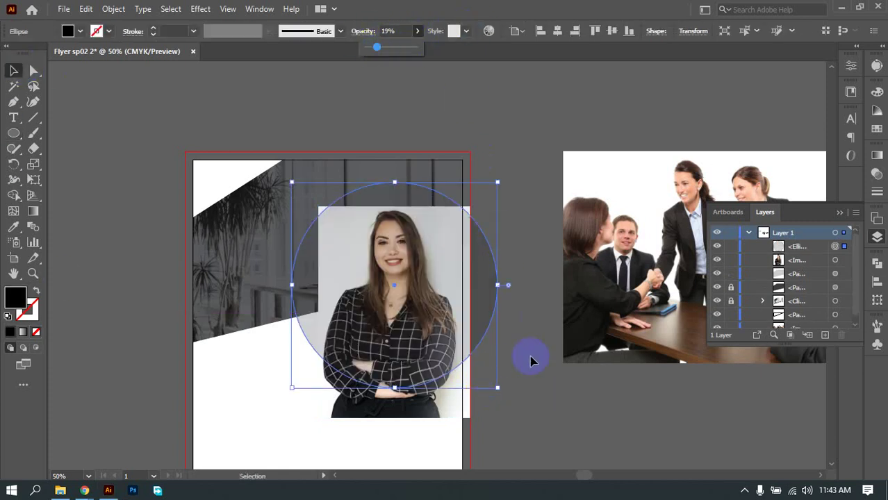
left_click(388, 54)
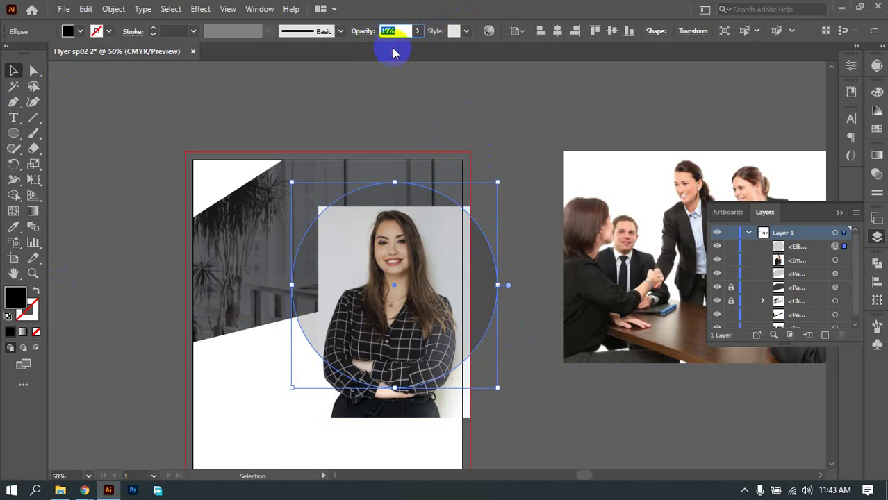
left_click(416, 32)
left_click_drag(377, 47, 390, 46)
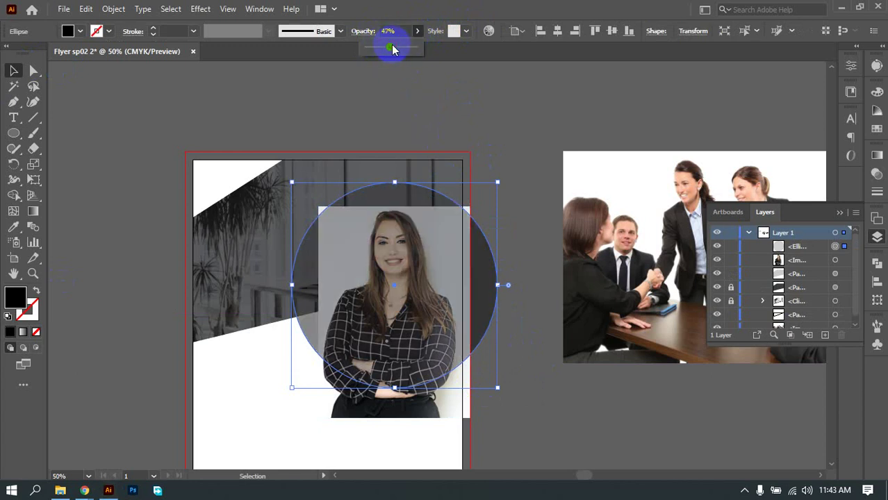
left_click(524, 130)
Step: Shrink the circle proportionally and position it around the woman's head and folded arms, its top at the portrait's upper edge
left_click_drag(490, 291, 516, 287)
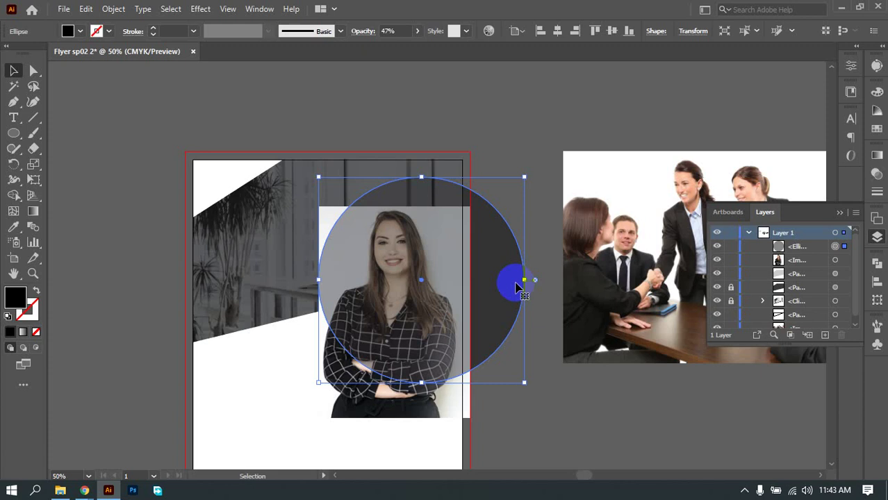
left_click_drag(490, 271, 479, 286)
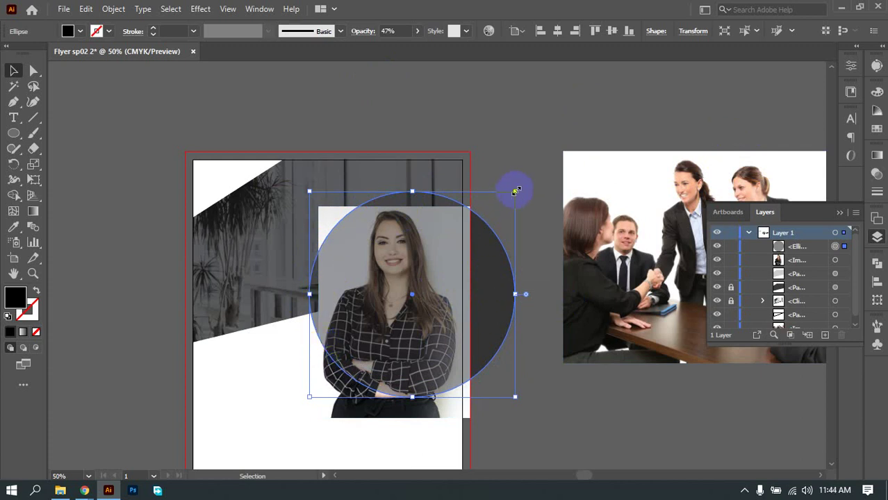
left_click_drag(515, 191, 501, 209)
left_click_drag(479, 298, 462, 301)
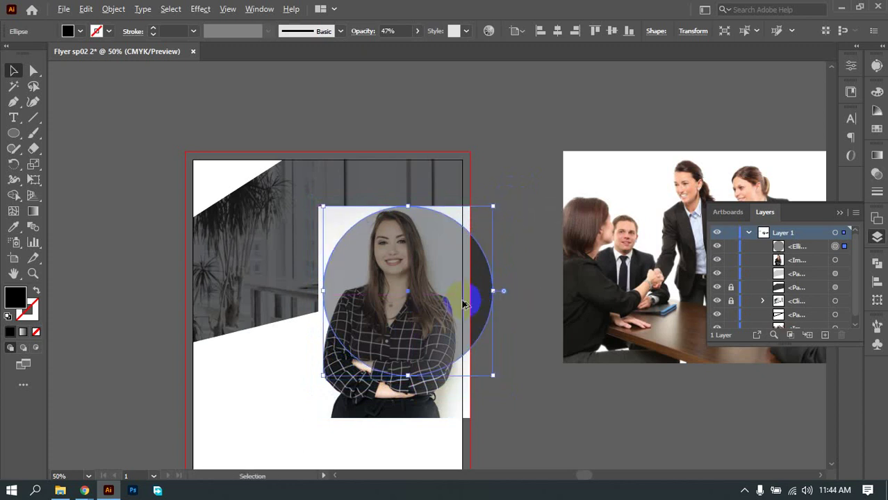
scroll(462, 303, "up", 1, "alt")
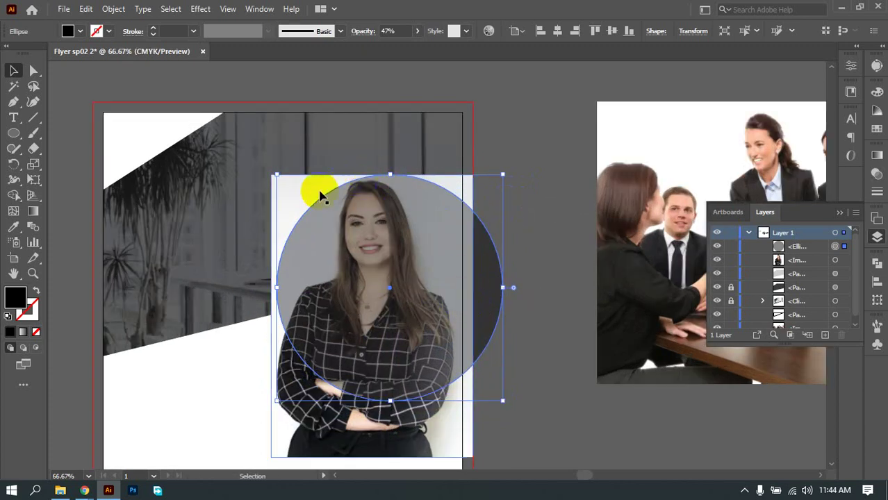
left_click(412, 375)
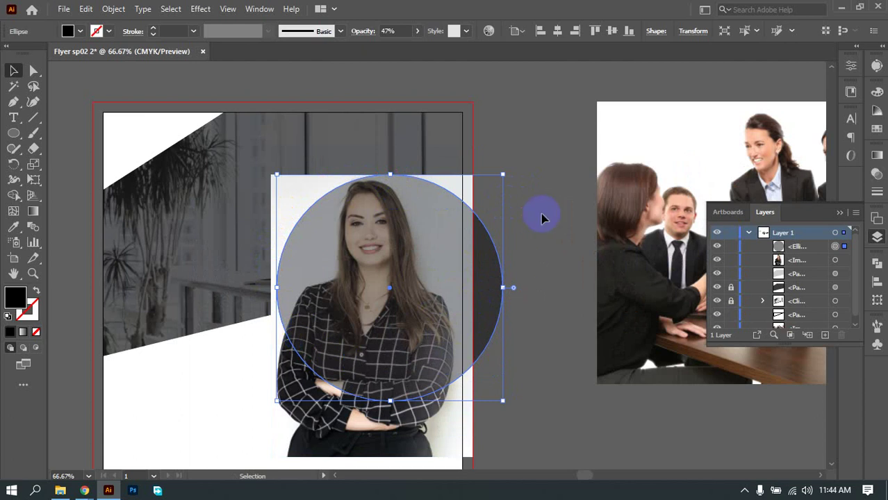
left_click(505, 293)
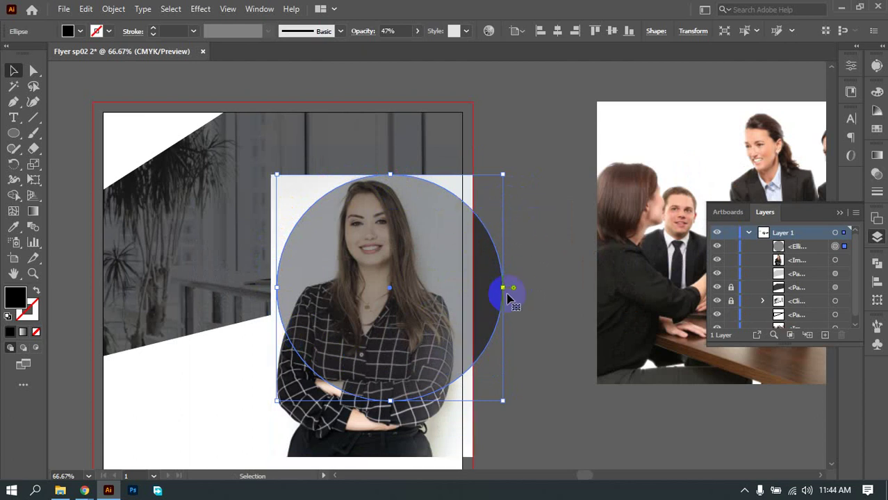
left_click(515, 200)
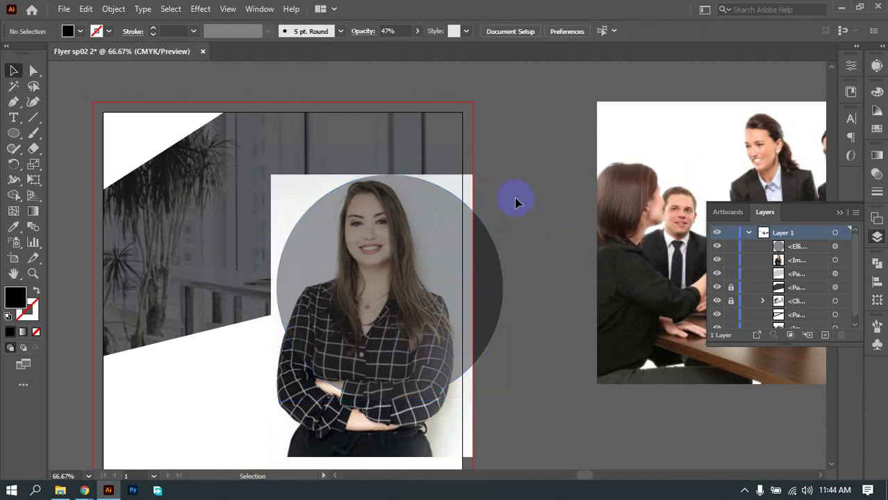
scroll(507, 202, "down", 2)
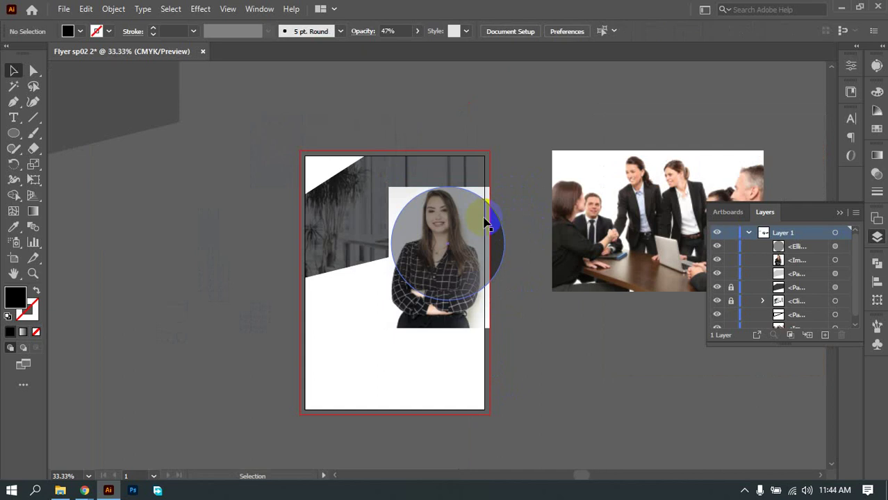
left_click(495, 237)
left_click_drag(495, 237, 241, 271)
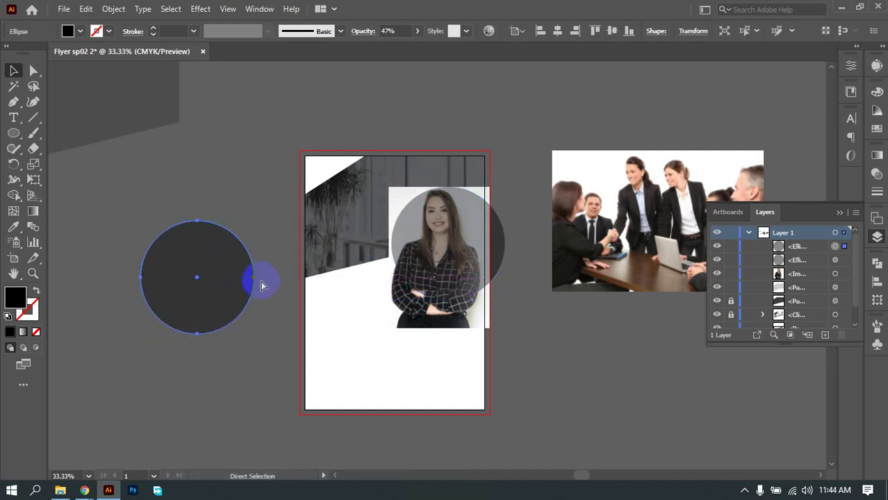
key("ctrl+z")
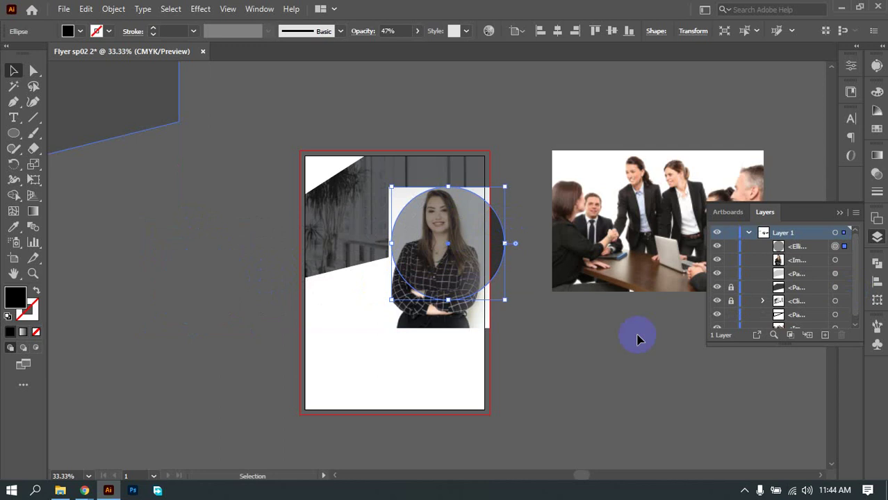
Step: Paste a copy of the circle directly behind the original and lock the copy
key("a")
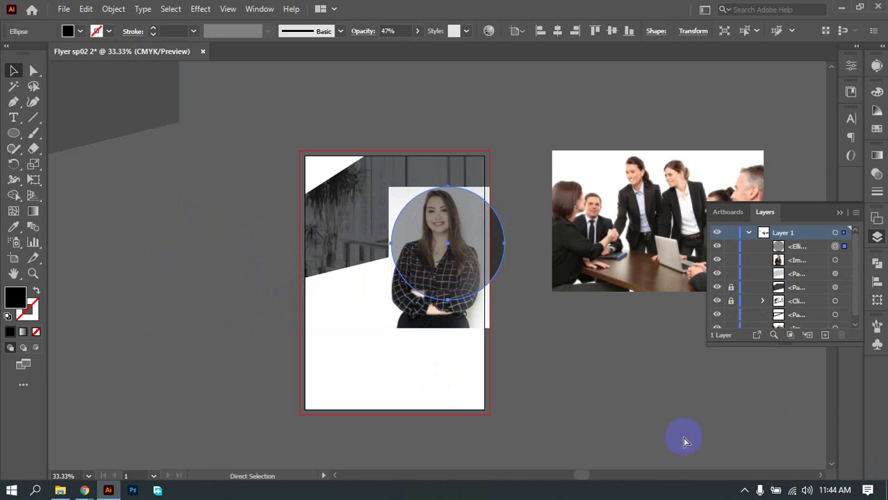
key("ctrl+b")
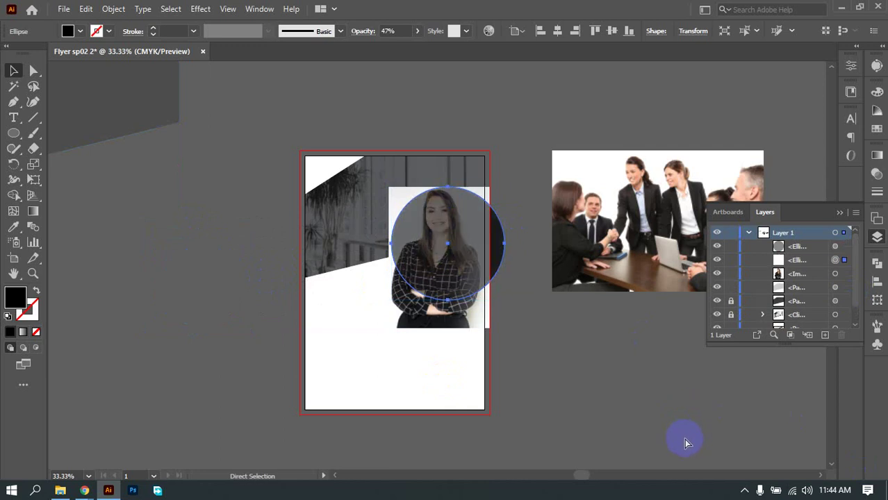
key("v")
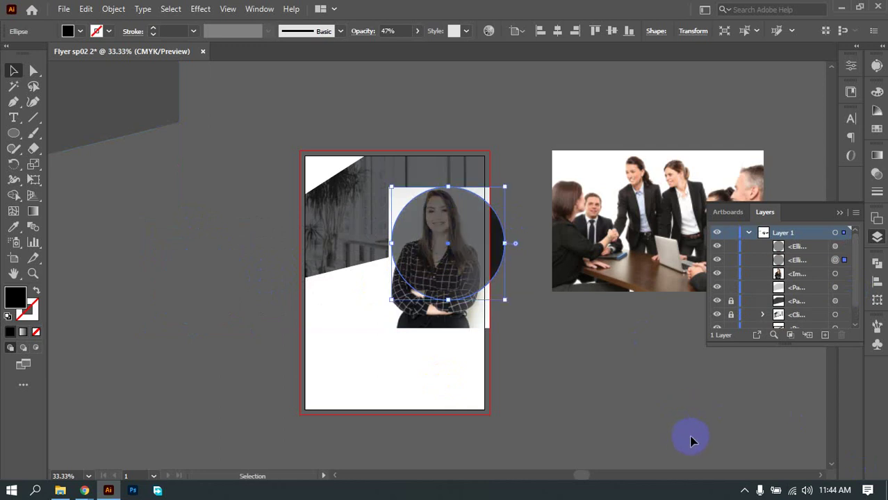
left_click(730, 261)
Step: Clip the woman's portrait photo to the front circle with a clipping mask
left_click(477, 281)
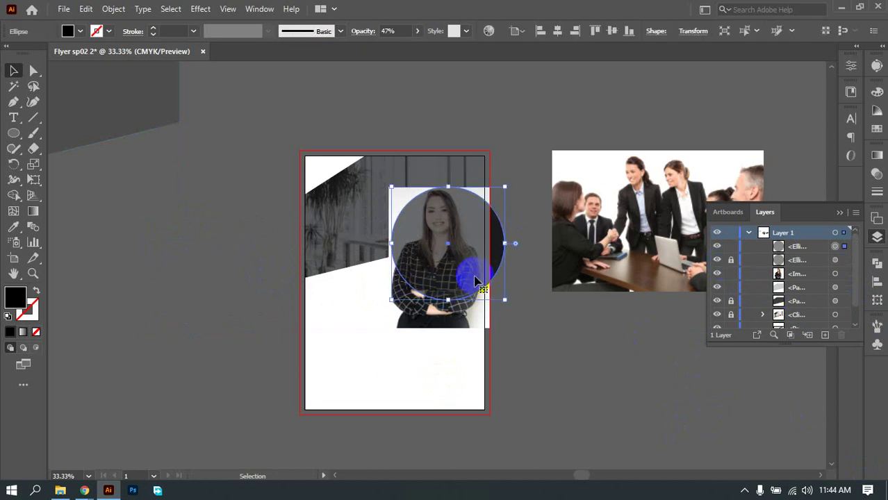
left_click(533, 328)
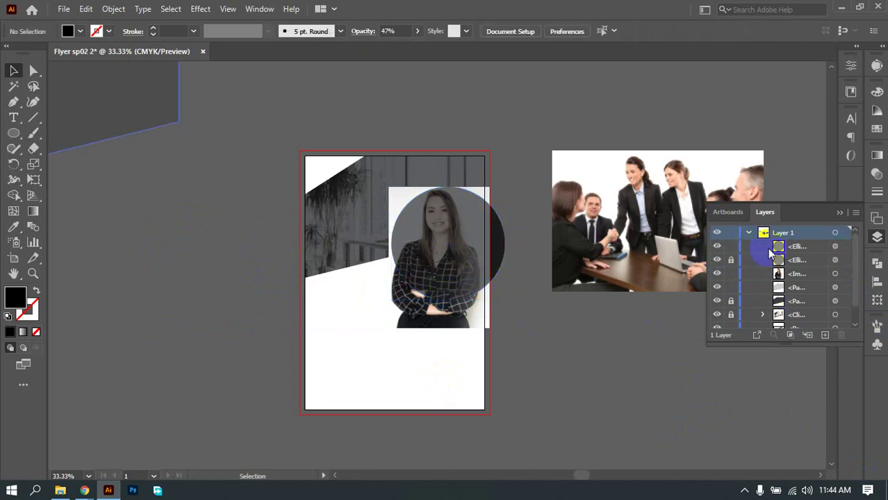
left_click(423, 248)
right_click(436, 229)
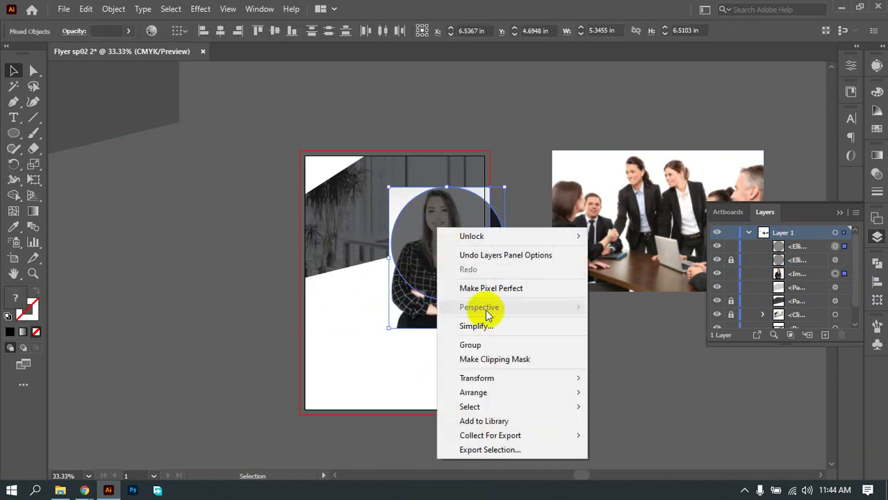
left_click(504, 358)
left_click(414, 268)
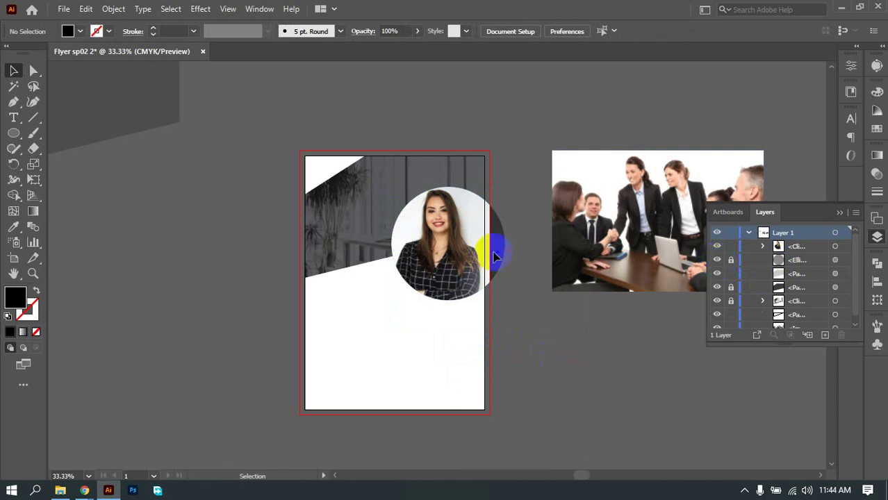
Step: Unlock the circle copy behind the clipped portrait
left_click(730, 262)
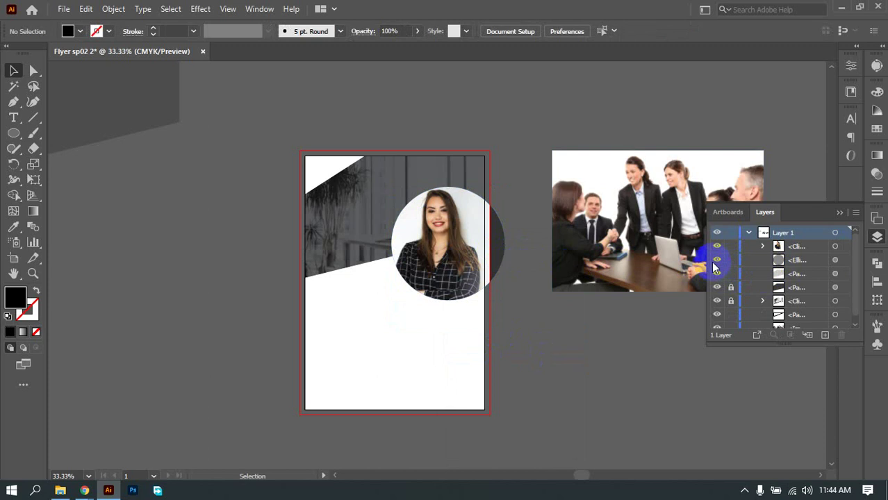
left_click(505, 246)
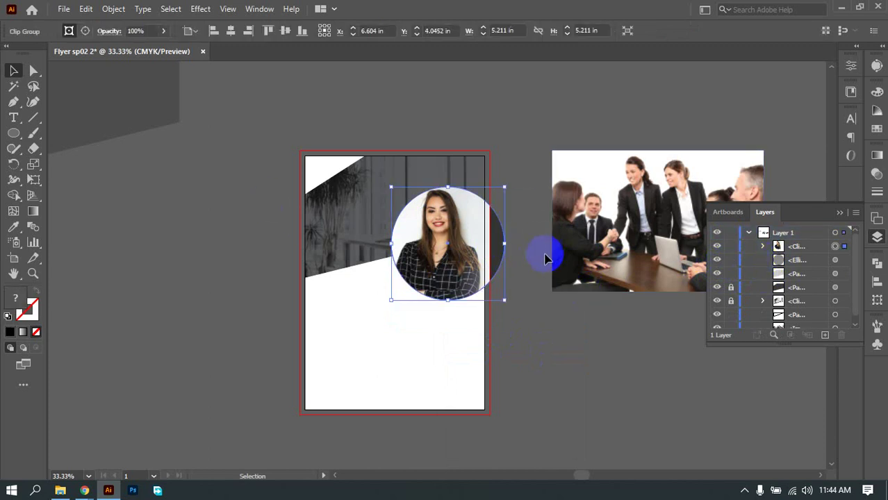
left_click(155, 163)
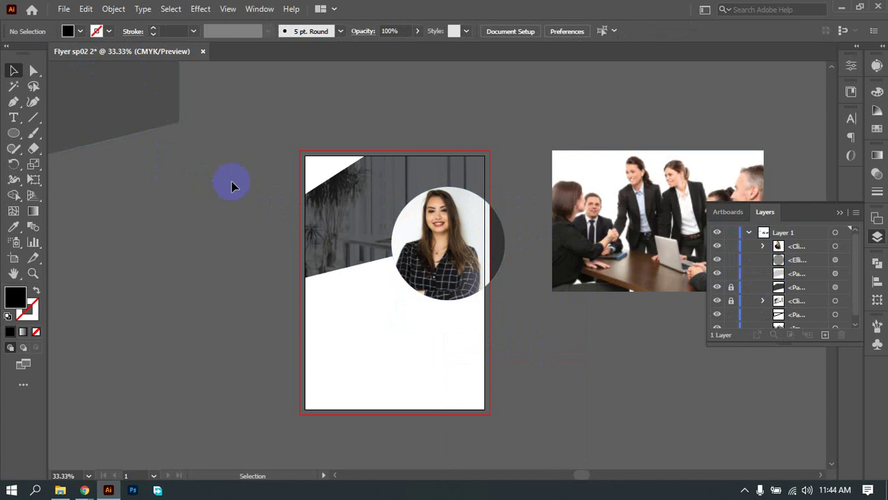
Step: Give the circle copy behind the portrait a 4 pt yellow stroke
left_click(498, 242)
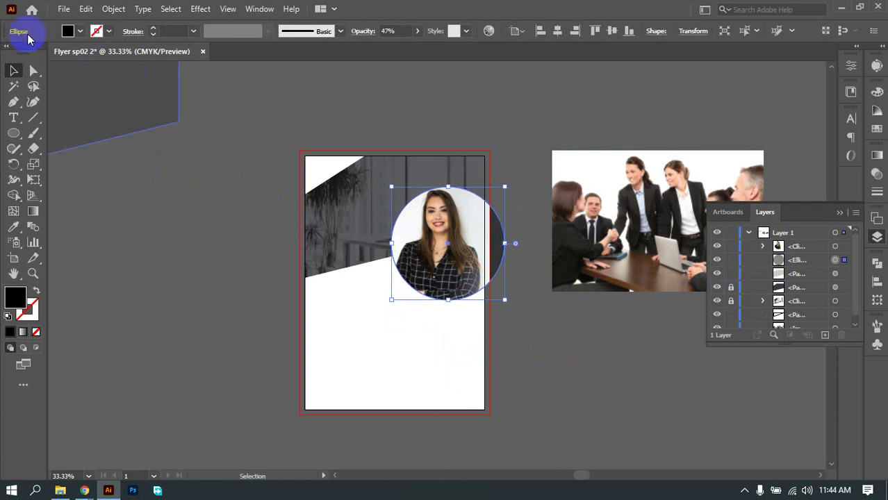
left_click(194, 32)
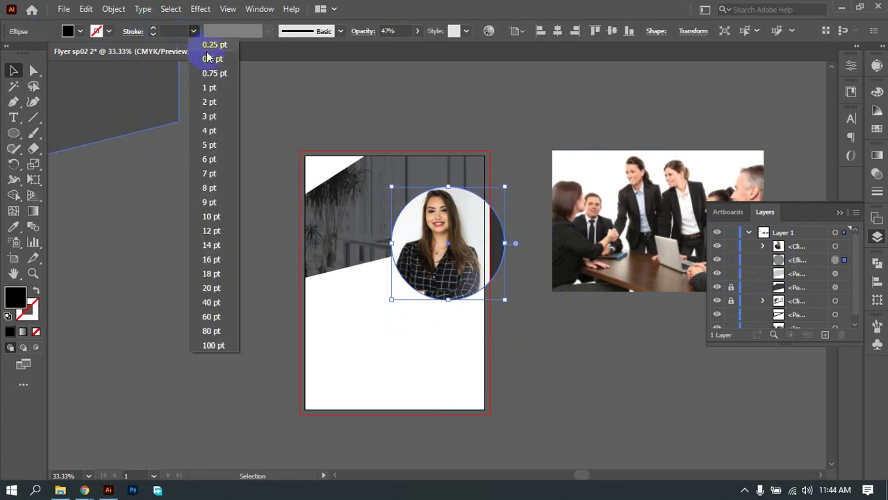
left_click(211, 146)
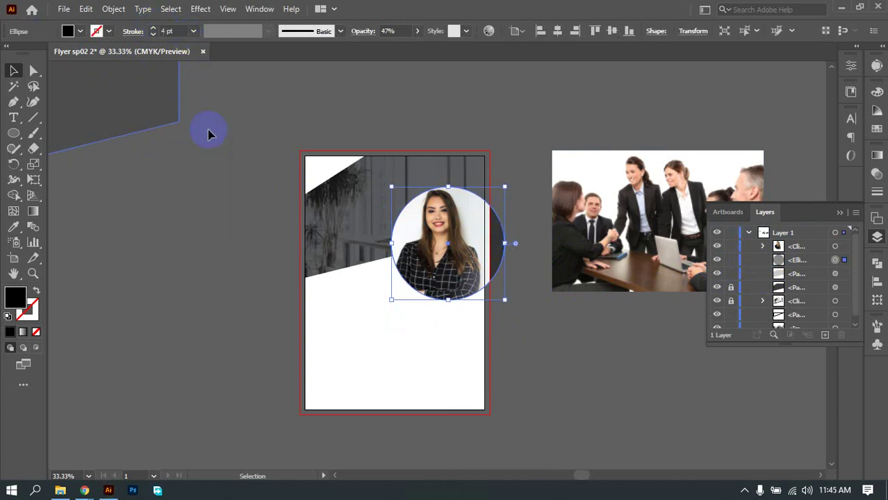
left_click(98, 33)
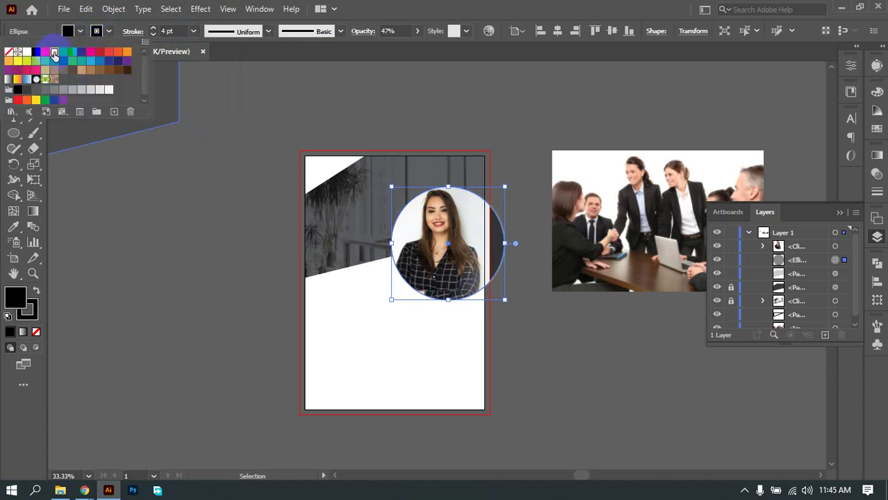
left_click(54, 53)
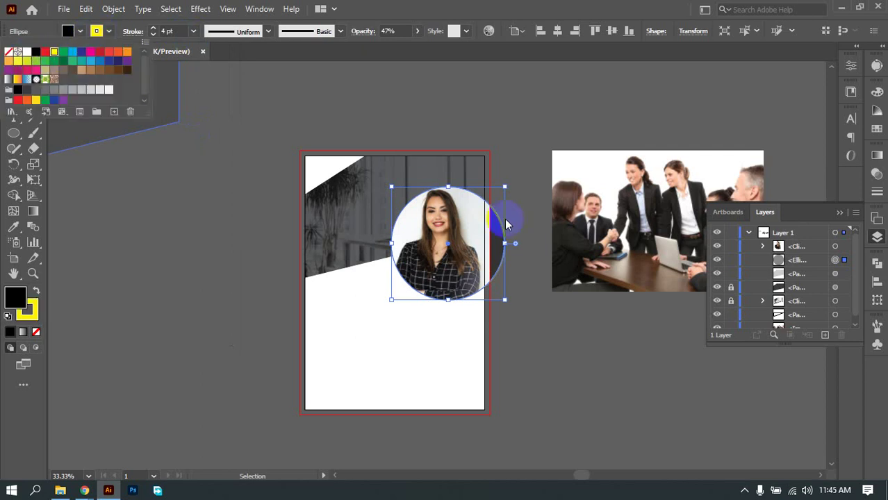
left_click(432, 293)
Step: Thicken the yellow stroke around the portrait circle to 14 pt
scroll(397, 239, "up", 5)
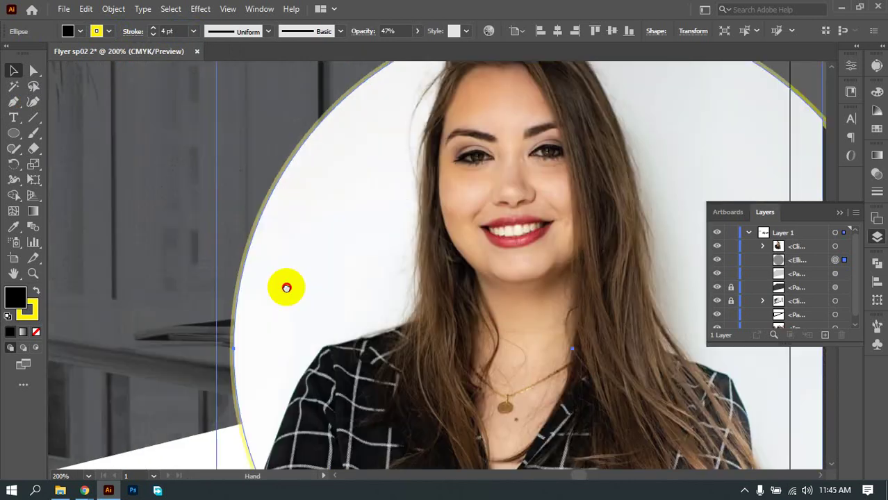
scroll(286, 288, "down", 5)
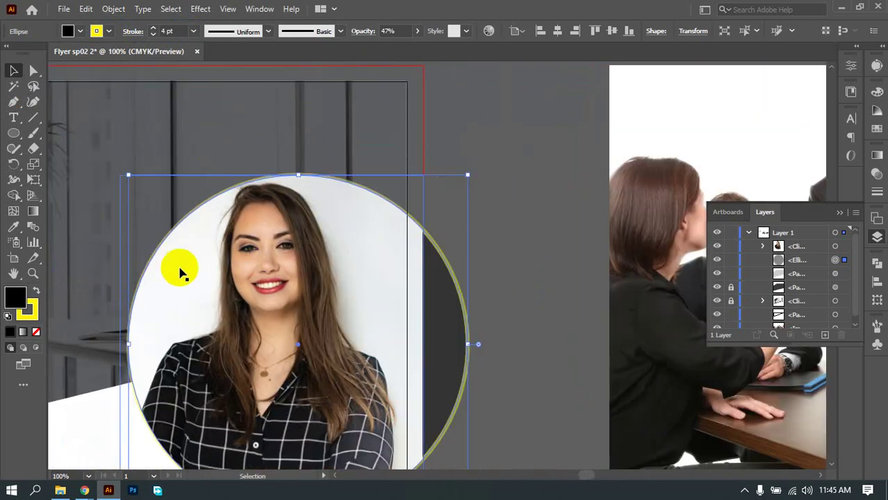
left_click(172, 32)
key("Up")
key("Up")
key("Up")
key("Up")
key("Up")
key("Up")
key("Up")
key("Up")
key("Up")
key("Up")
key("Up")
key("Up")
key("Up")
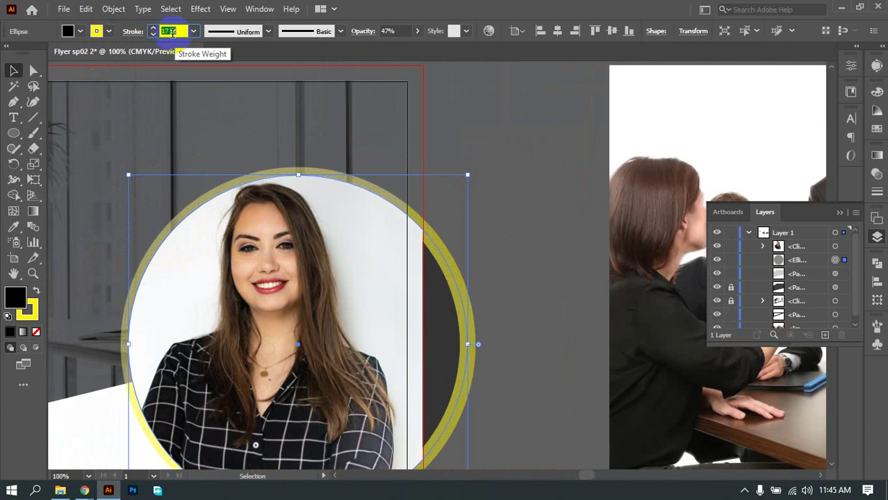
key("Down")
key("Down")
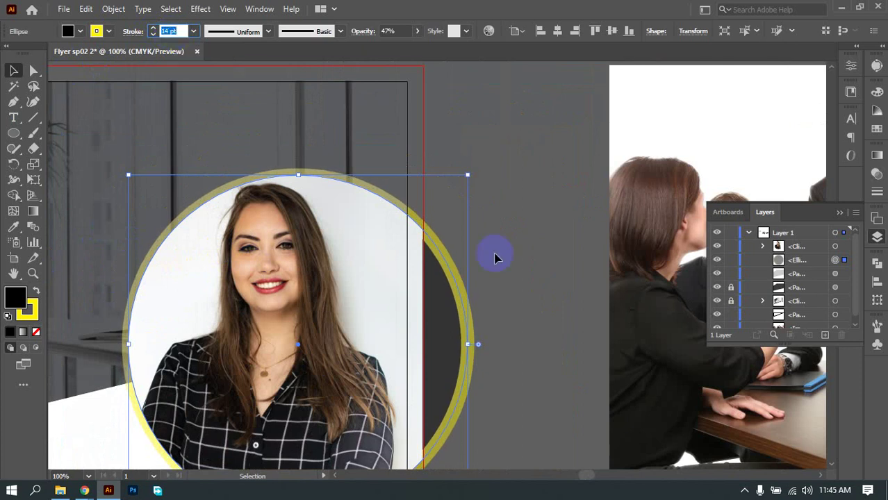
Step: Try to bring the clipped portrait to the front of the artwork
left_click(516, 279)
right_click(459, 296)
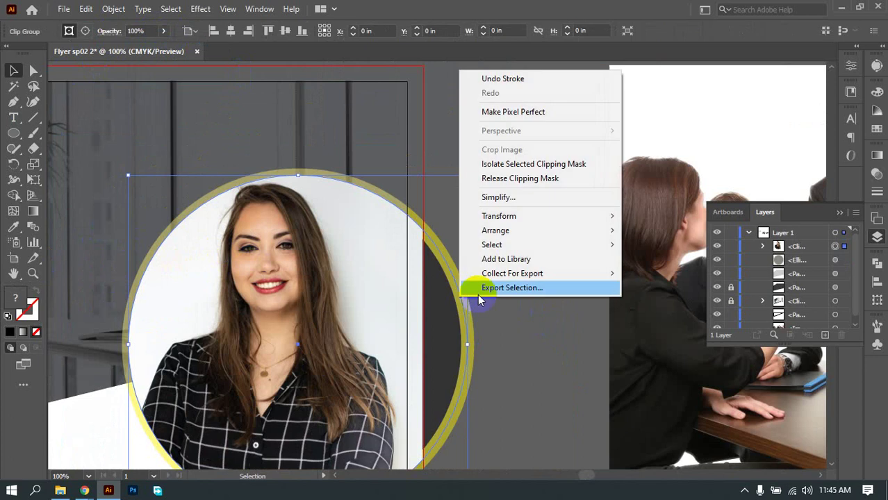
mouse_move(503, 230)
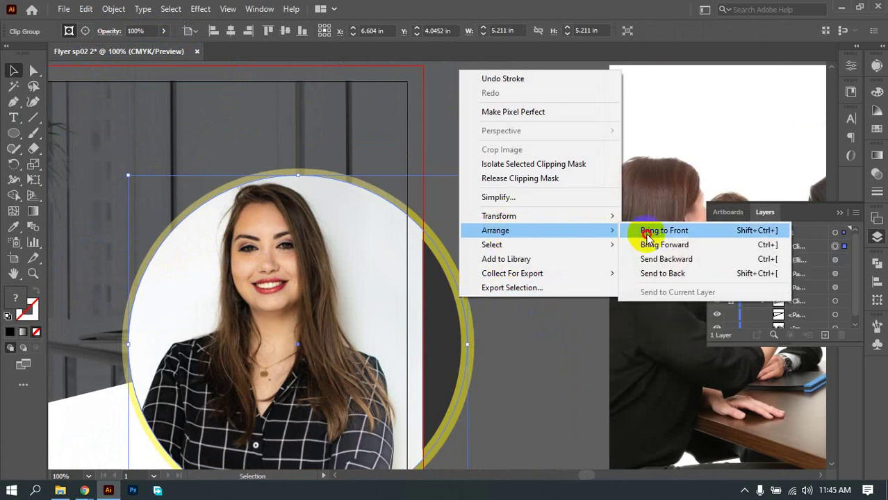
left_click(633, 229)
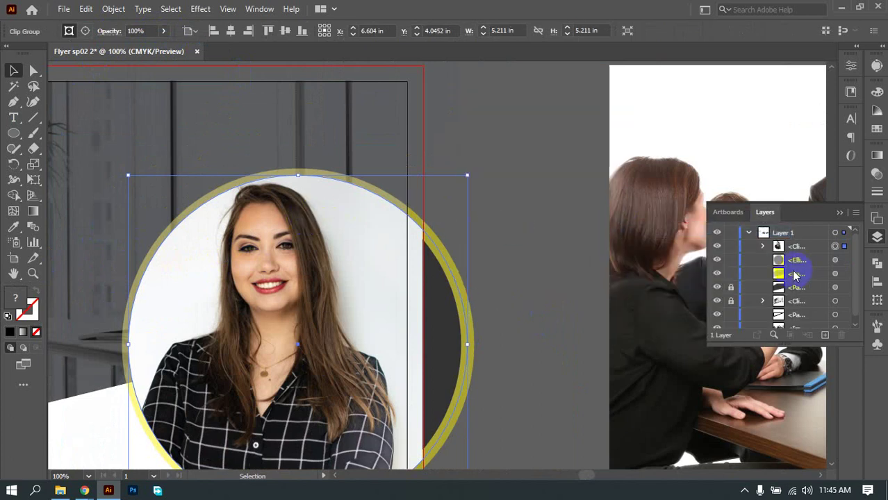
left_click(506, 281)
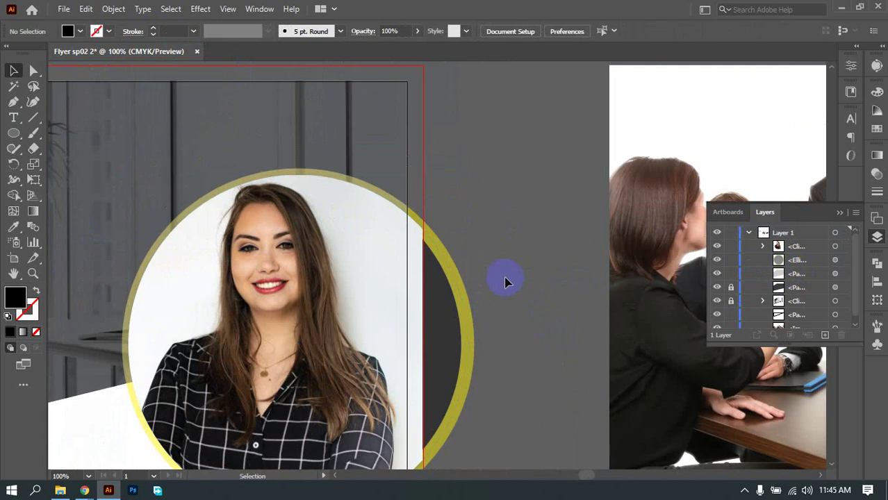
Step: Bring the yellow-stroked circle in front of the clipped portrait
scroll(500, 278, "down", 2)
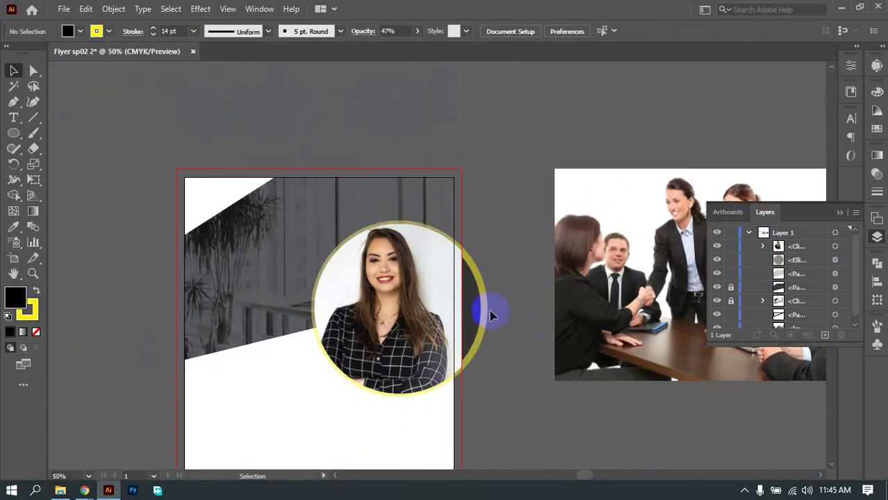
left_click(485, 313)
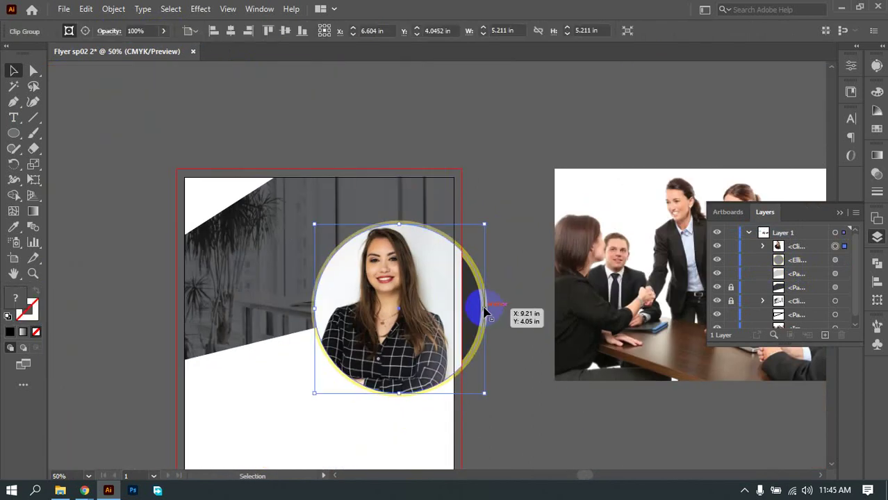
left_click(835, 248)
left_click(844, 260)
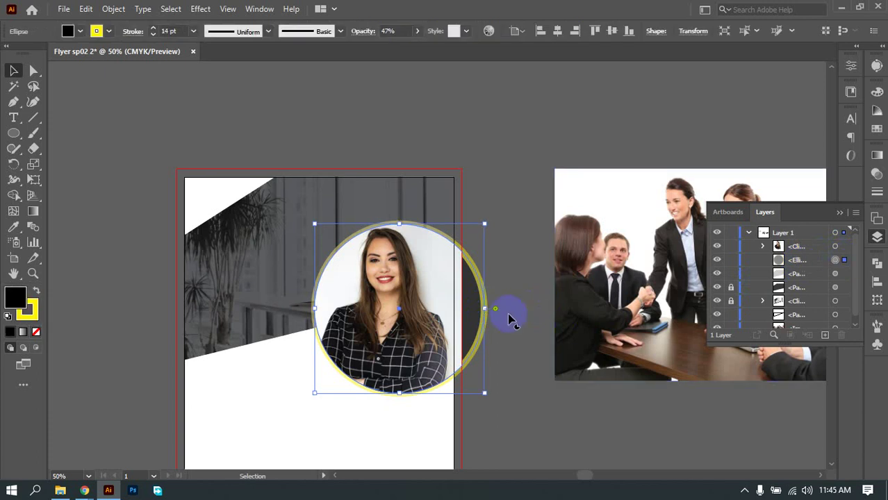
right_click(482, 297)
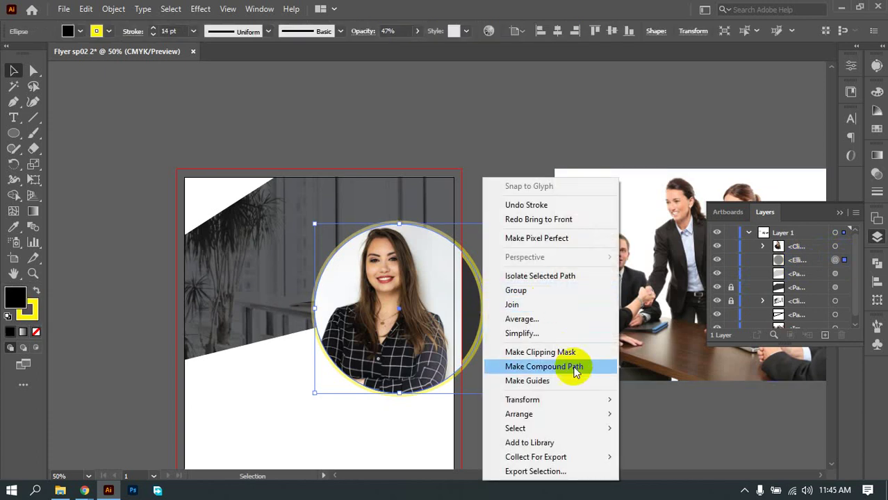
mouse_move(536, 415)
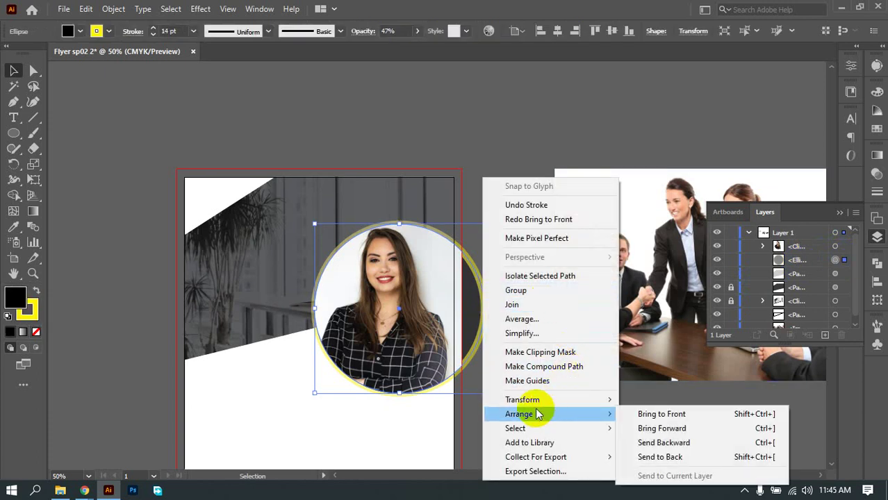
left_click(646, 416)
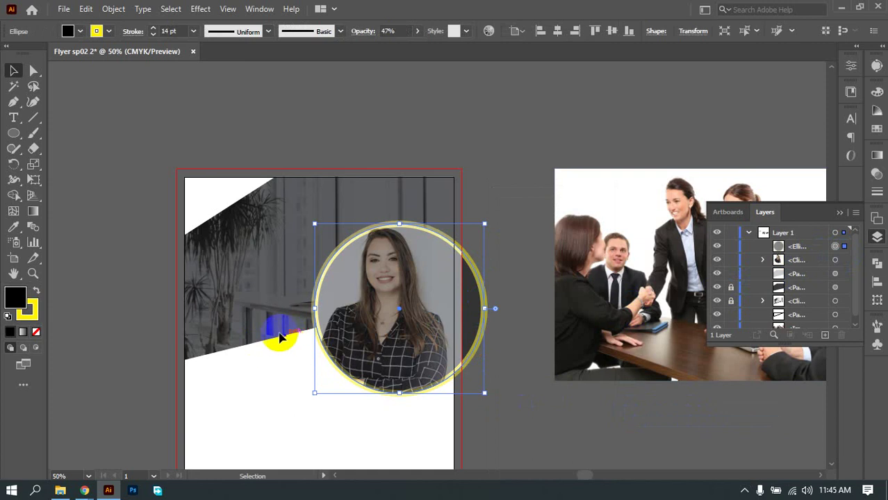
Step: Set the yellow-stroked circle's opacity to 100% and its fill to none, leaving a ring around the portrait
left_click(419, 33)
left_click_drag(397, 47, 500, 44)
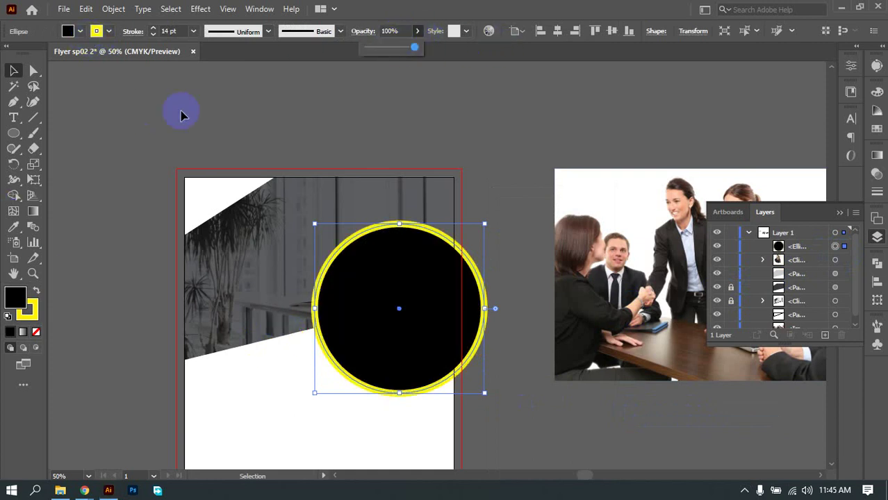
left_click(67, 31)
left_click(9, 53)
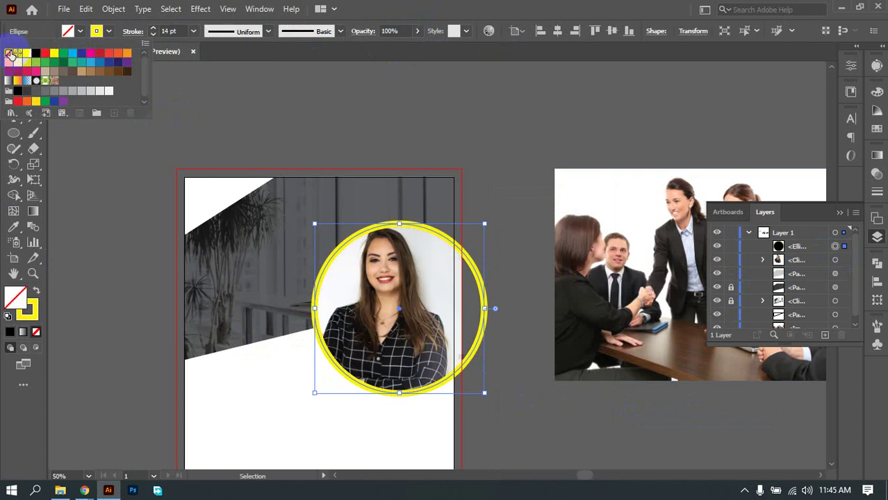
left_click(472, 143)
left_click(475, 147)
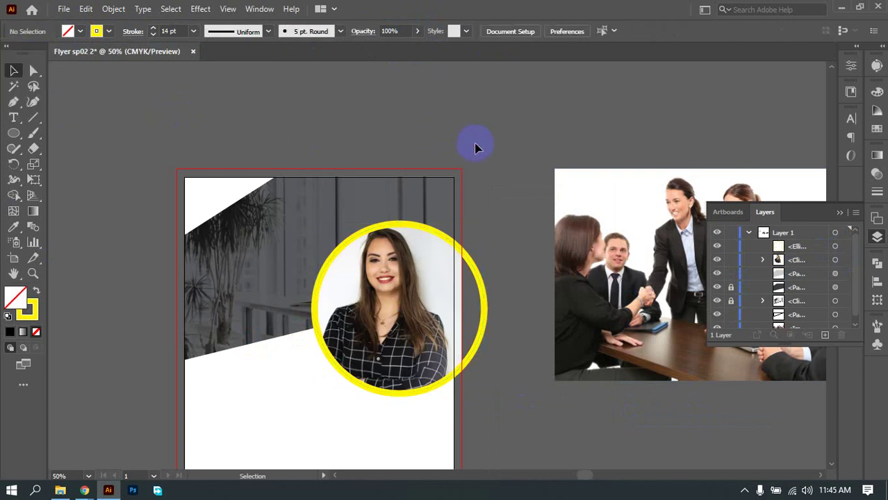
Step: Reduce the yellow ring's stroke around the portrait to 9 pt
scroll(461, 147, "up", 2)
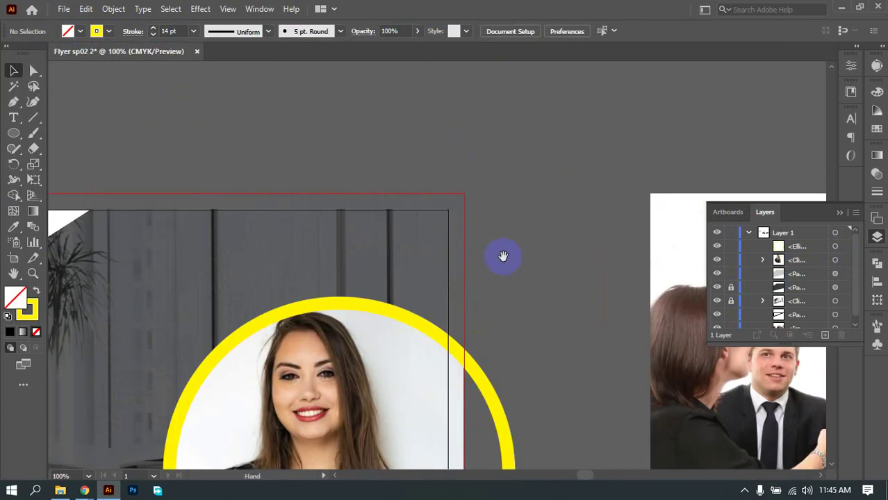
left_click_drag(504, 254, 492, 175)
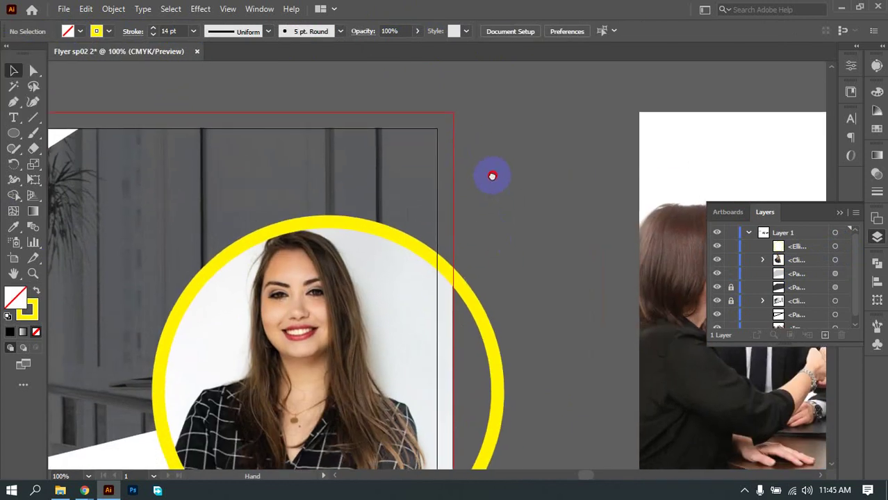
left_click(479, 314)
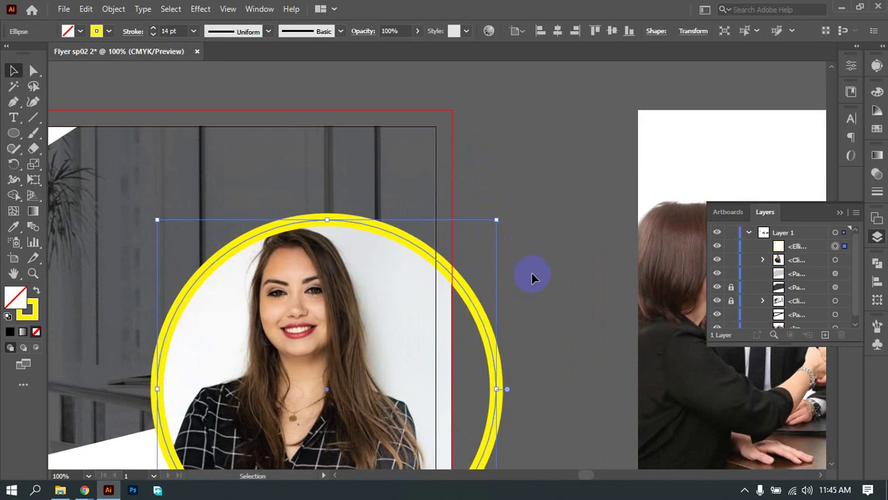
left_click(176, 31)
key("Down")
key("Down")
key("Down")
key("Down")
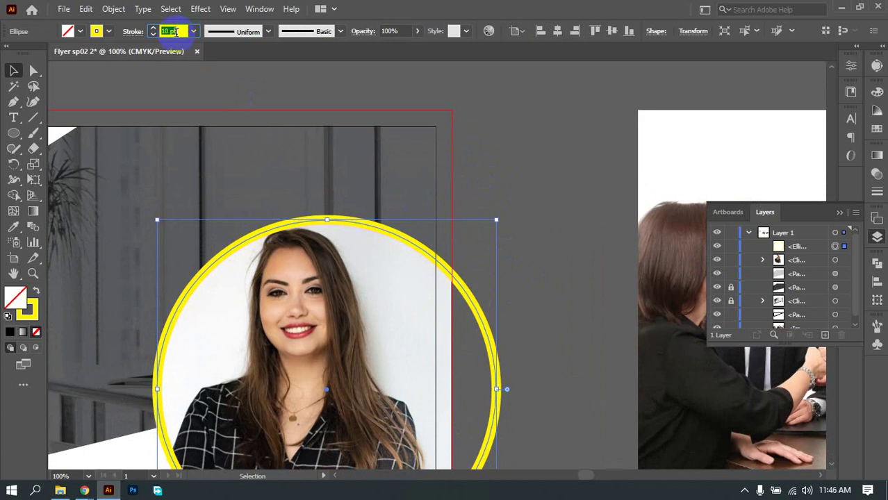
key("Down")
key("Down")
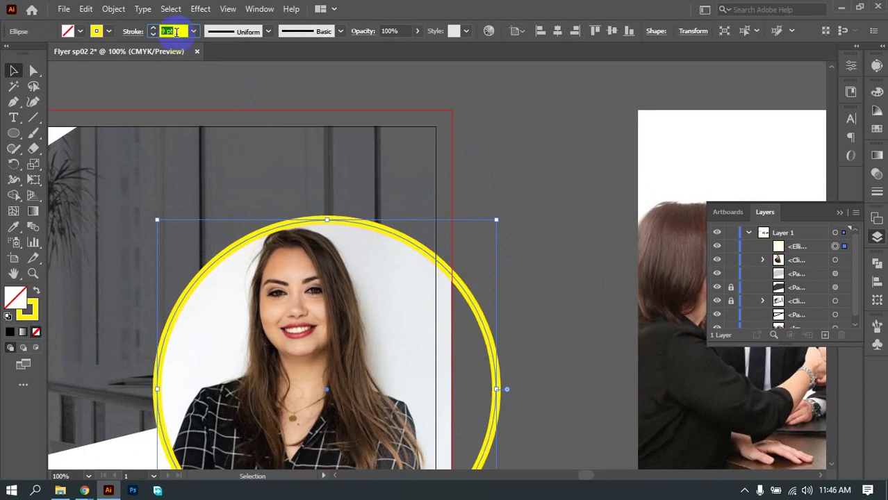
scroll(373, 154, "down", 1)
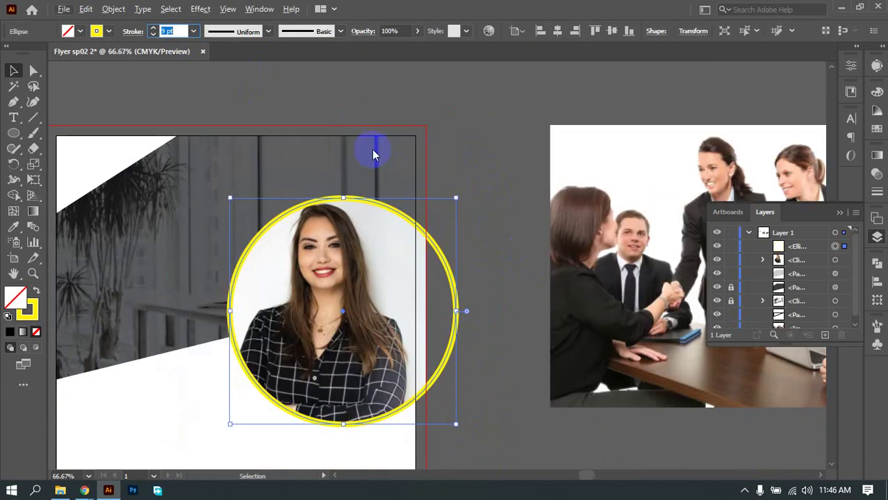
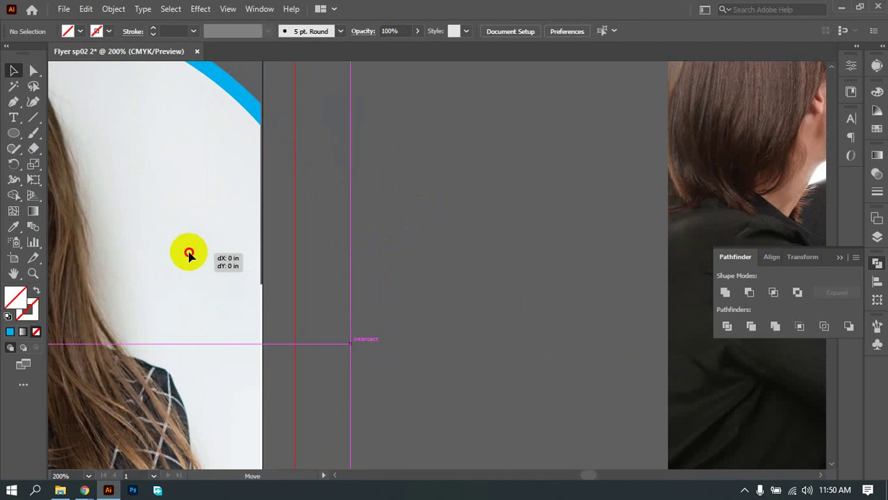
Step: Undo the trimming of the blue ring at the flyer's right edge
left_click_drag(189, 254, 188, 251)
scroll(319, 244, "down", 3)
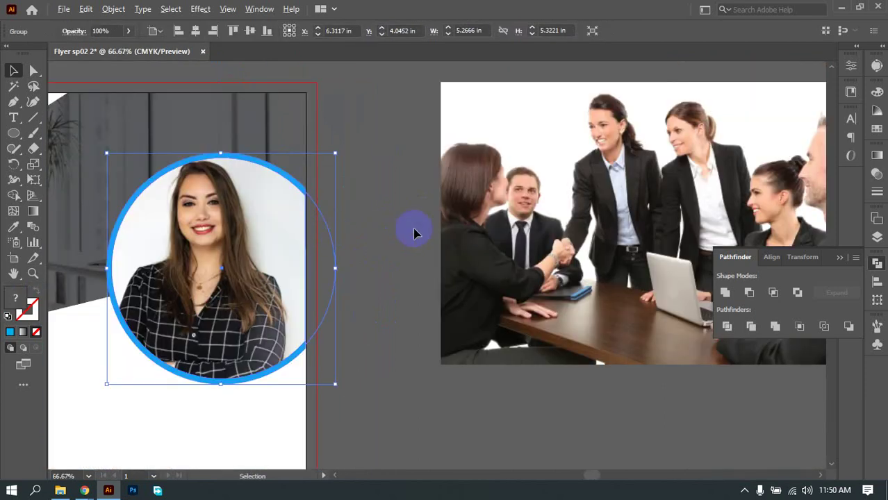
left_click(388, 235)
scroll(379, 234, "down", 1)
scroll(402, 250, "left", 2)
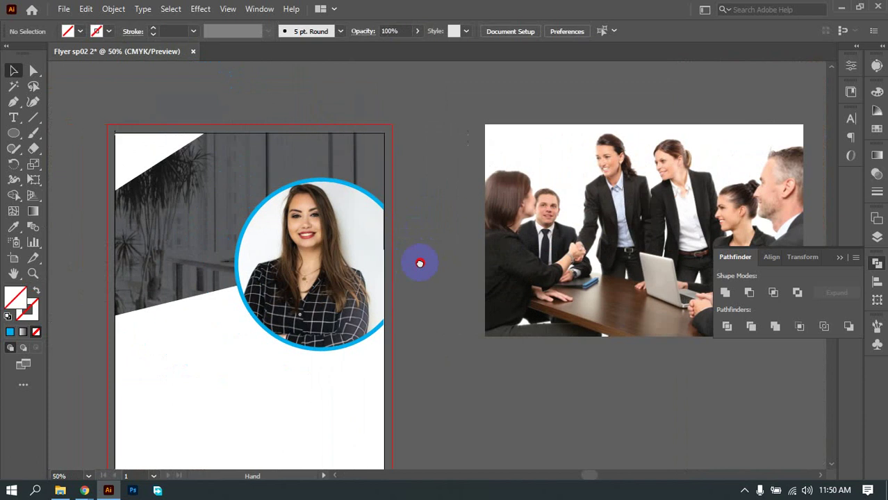
left_click_drag(425, 268, 425, 267)
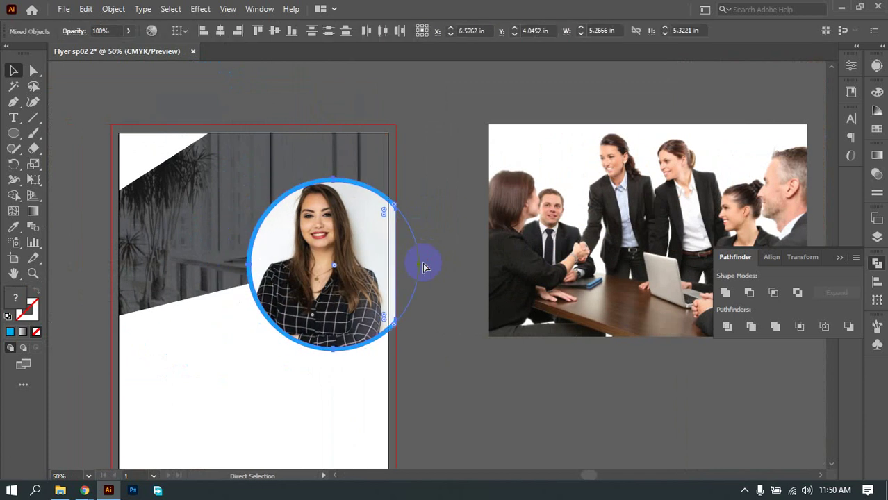
Step: Release the woman's portrait from its clipping mask behind the blue ring
left_click(347, 253)
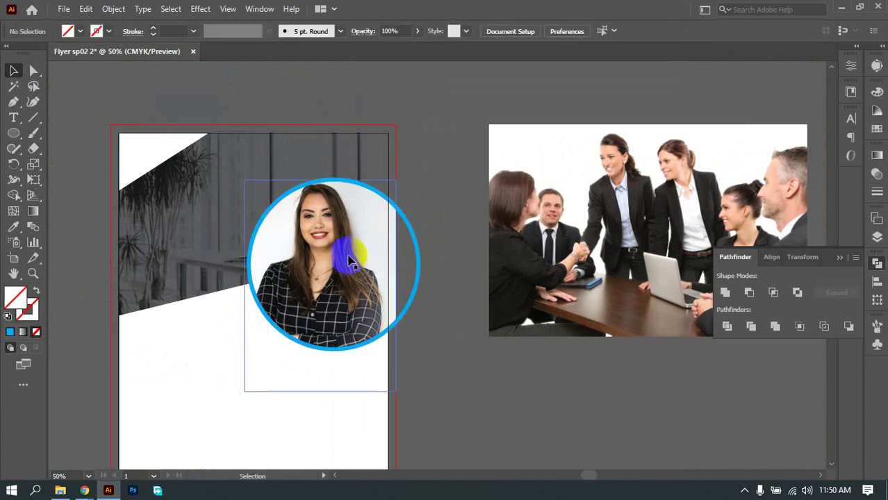
right_click(348, 254)
left_click(419, 136)
left_click(447, 117)
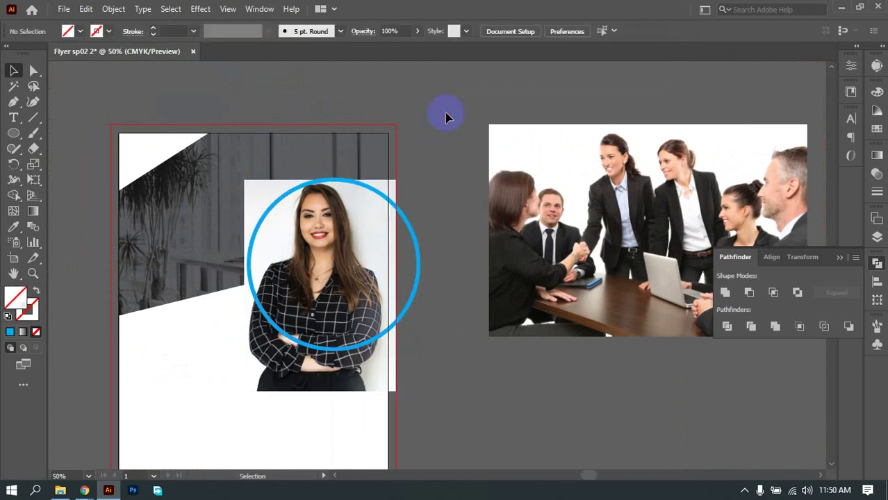
scroll(422, 396, "up", 1)
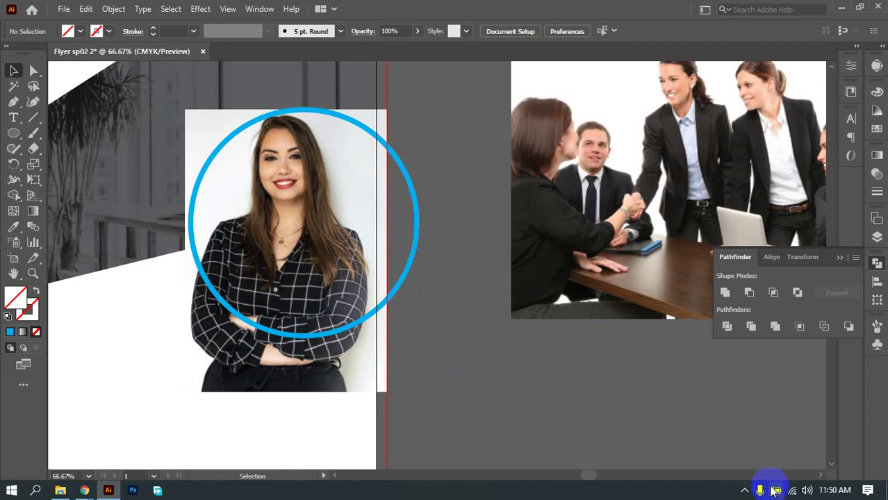
left_click(744, 490)
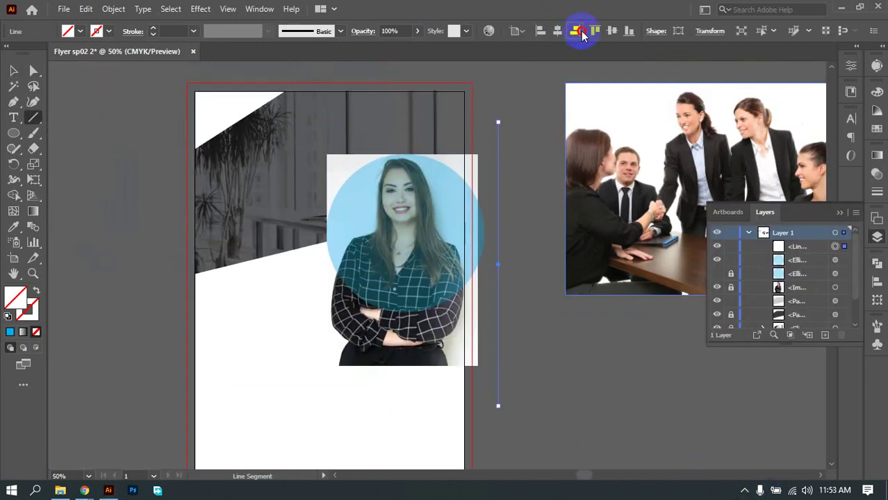
Step: Align the vertical line to the flyer's right edge and divide the blue circle along it
left_click(575, 30)
key("v")
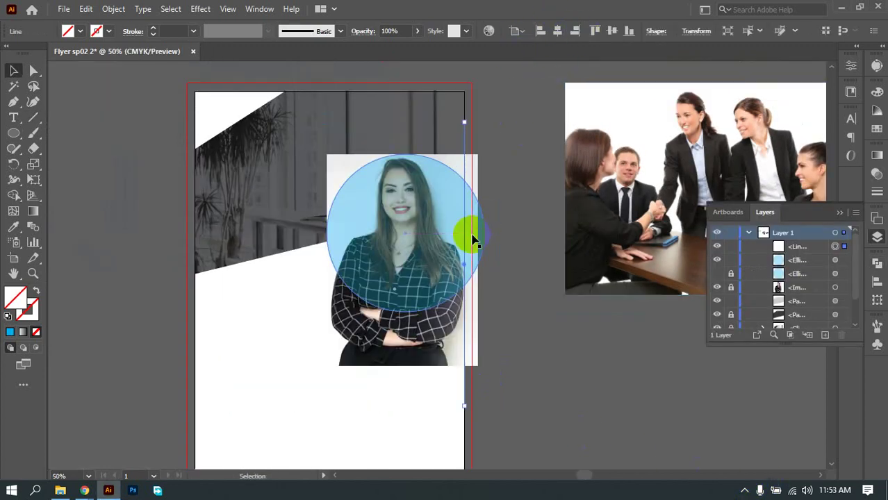
left_click(495, 160)
left_click_drag(477, 202, 462, 246)
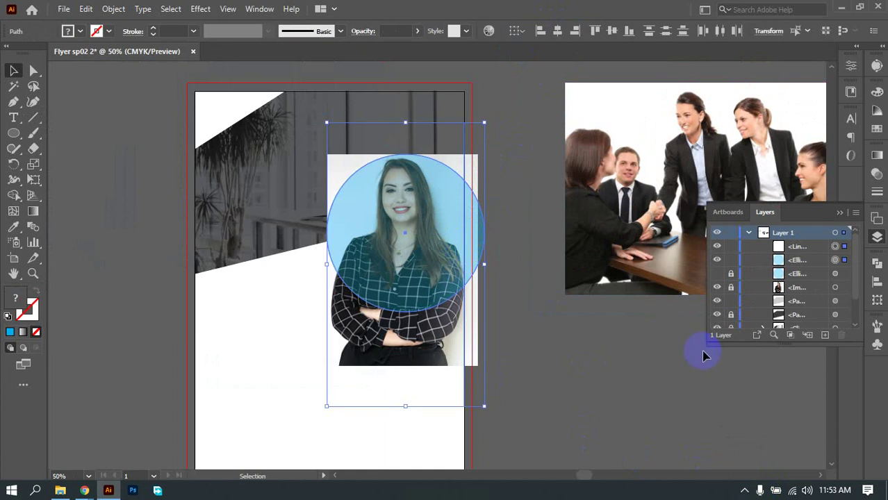
left_click(876, 263)
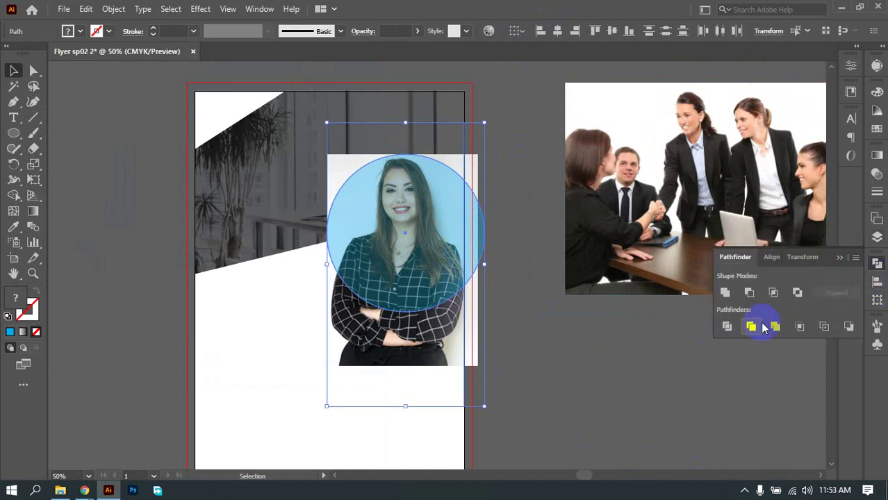
left_click(727, 326)
Step: Ungroup the divided circle and delete the slice that extends beyond the flyer's right edge
right_click(440, 231)
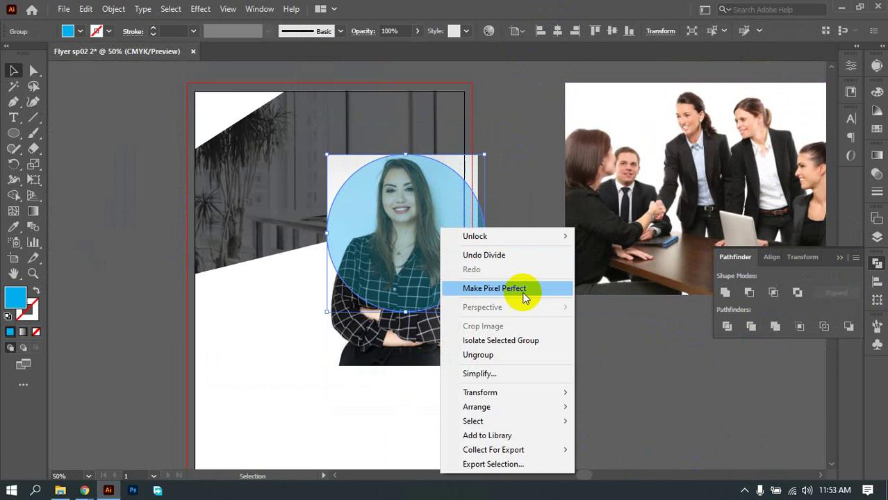
left_click(487, 357)
left_click(518, 323)
left_click_drag(476, 225, 505, 197)
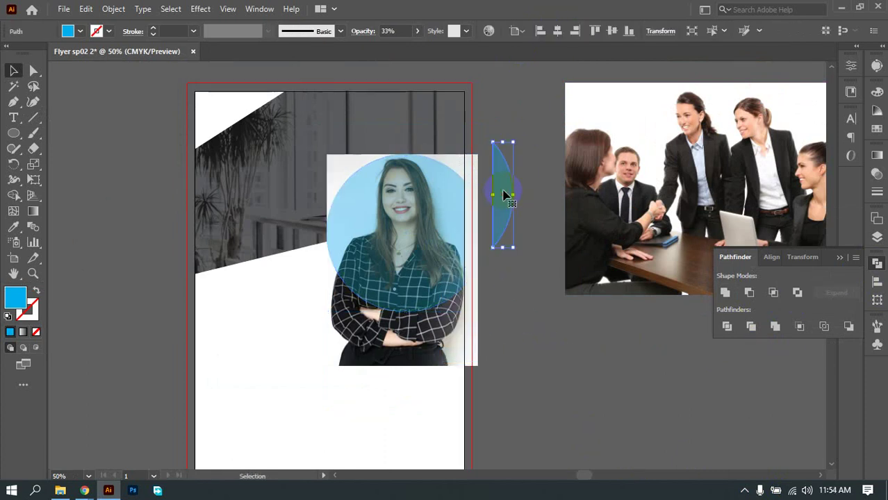
key("Delete")
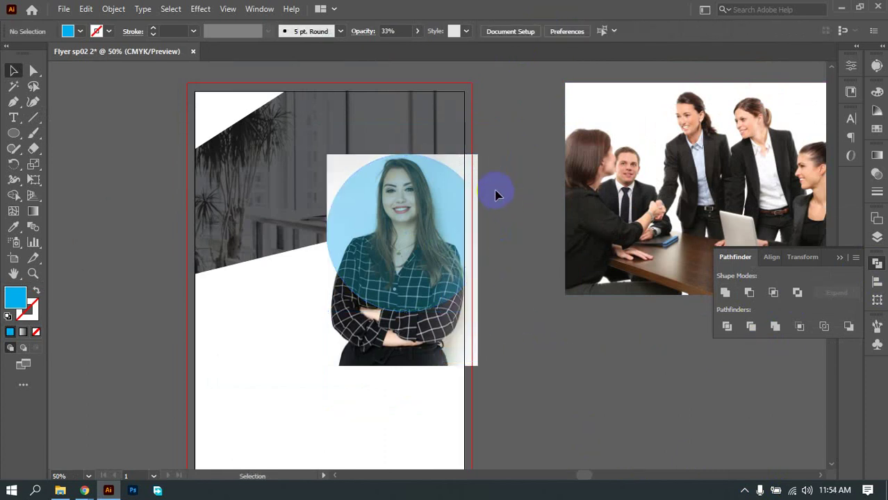
Step: Clip the woman's portrait to the remaining part of the blue circle with a clipping mask
left_click(416, 255)
left_click(499, 234)
left_click(486, 249)
left_click(877, 239)
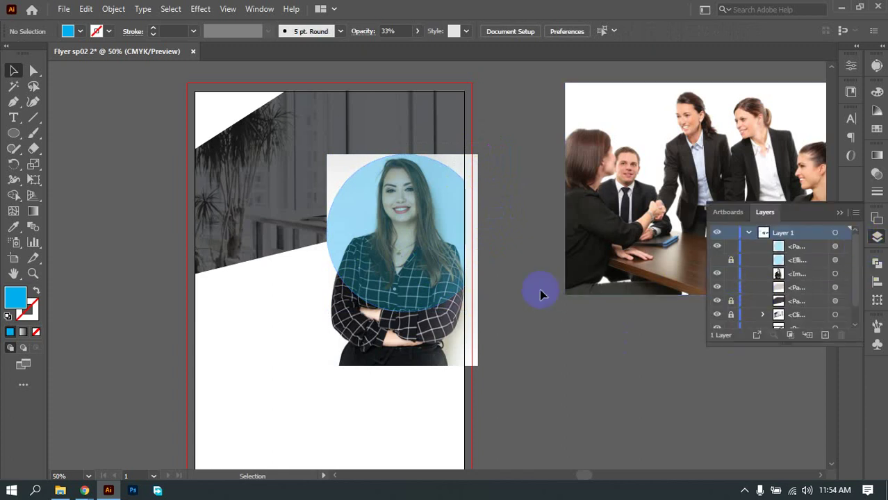
left_click_drag(494, 223, 412, 248)
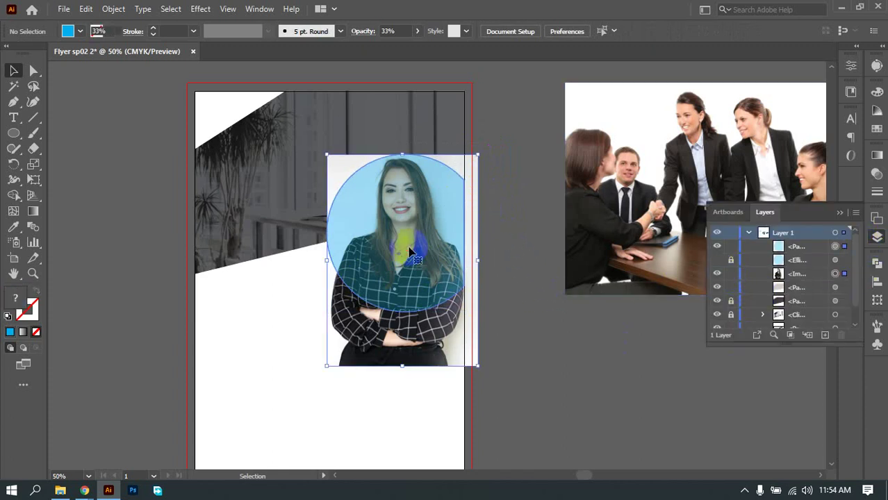
right_click(410, 232)
left_click(500, 358)
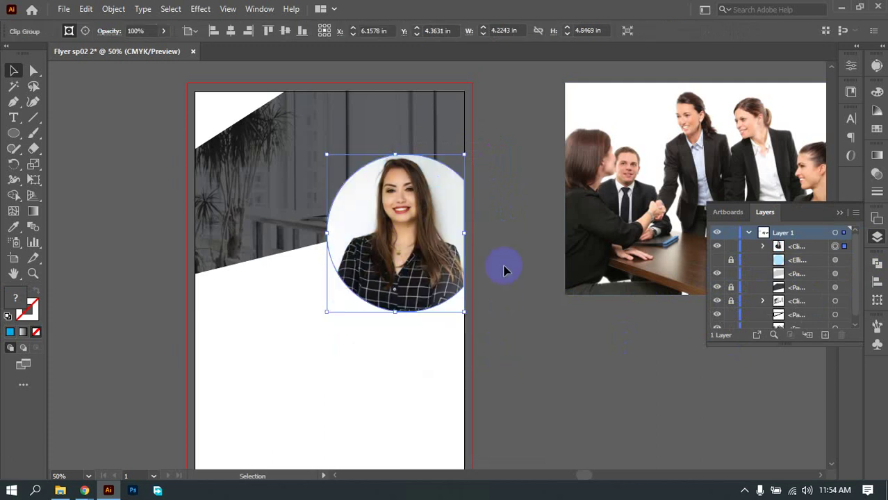
Step: Lock the clipped portrait, and unlock and show the hidden full blue circle beneath it
left_click(273, 282)
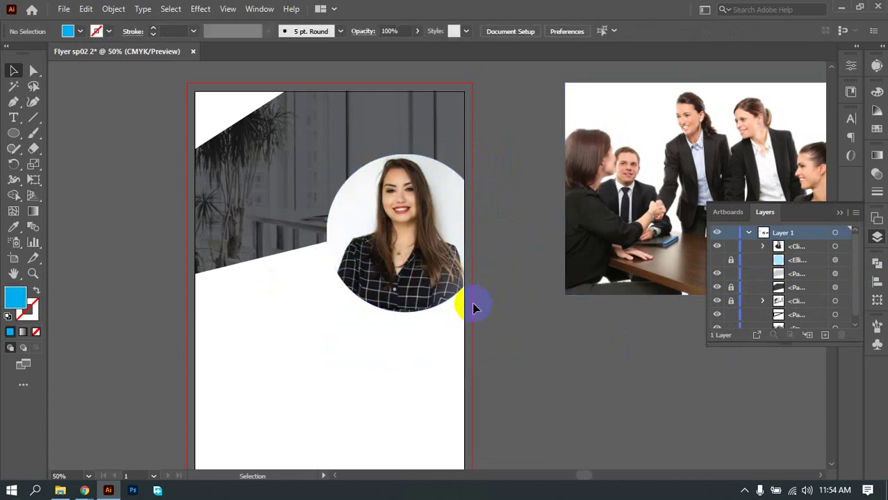
left_click(429, 271)
left_click(530, 328)
left_click(716, 259)
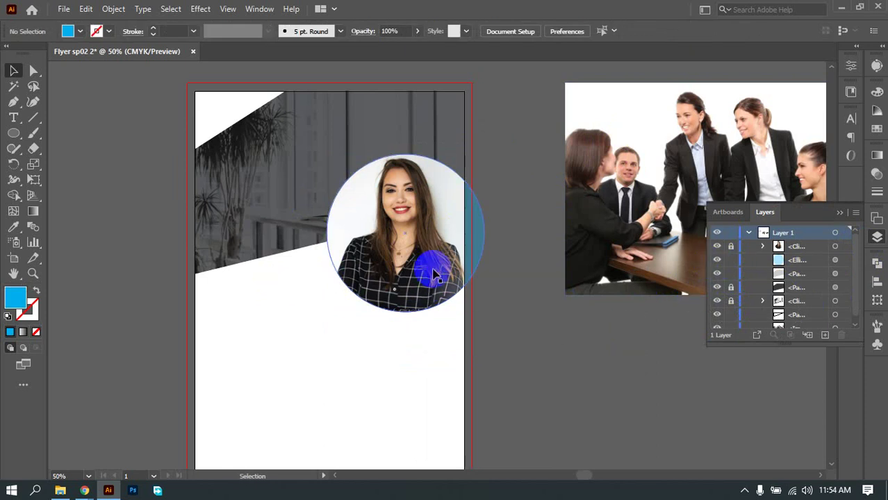
Step: Bring the full blue circle to the front, over the clipped portrait
left_click(484, 239)
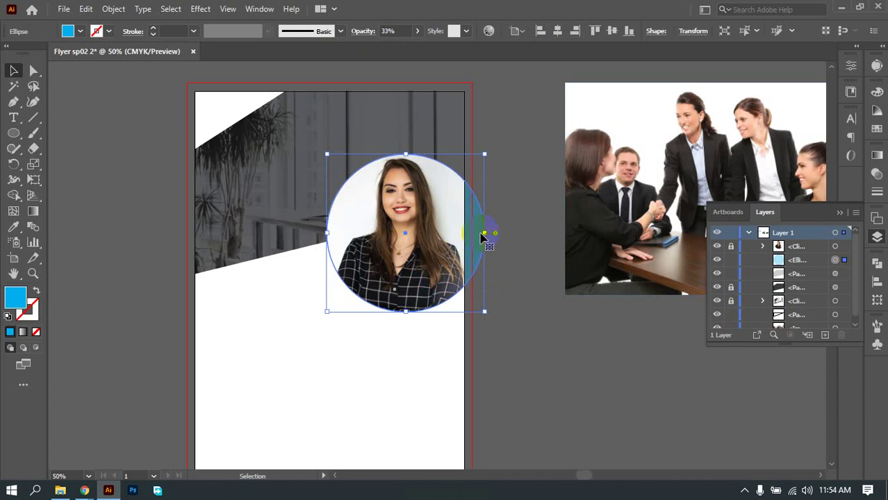
right_click(484, 239)
mouse_move(549, 414)
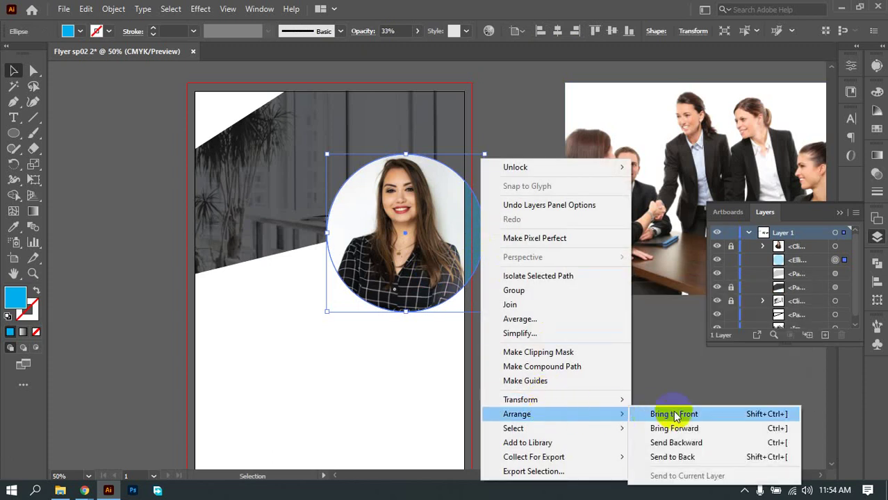
left_click(677, 418)
left_click(554, 374)
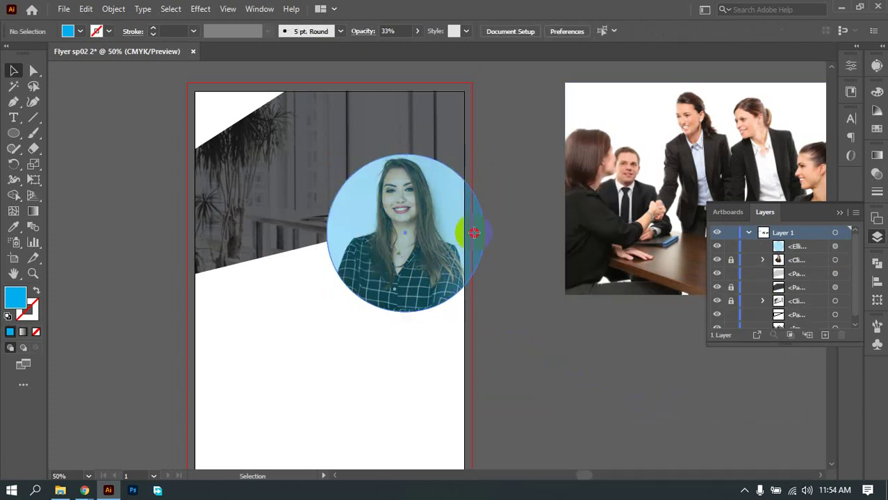
Step: Lower the full blue circle's opacity to 12%
left_click(464, 230)
scroll(450, 206, "up", 2)
scroll(451, 205, "up", 1)
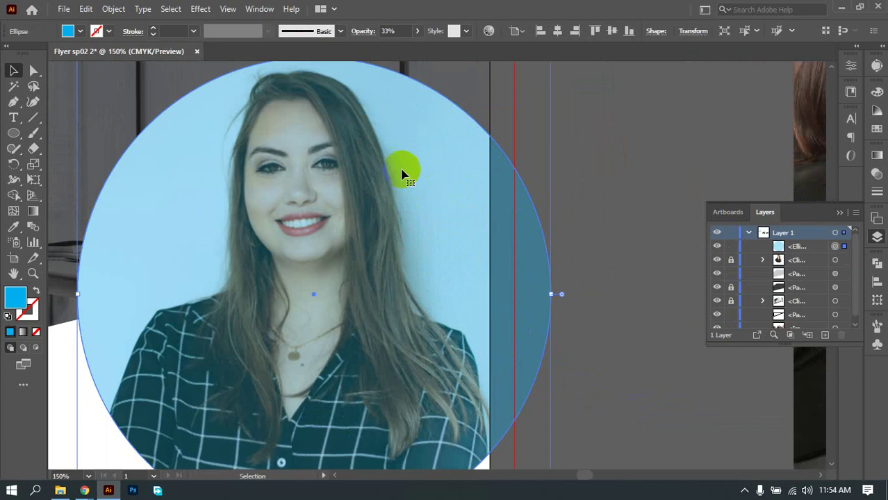
scroll(466, 192, "down", 2)
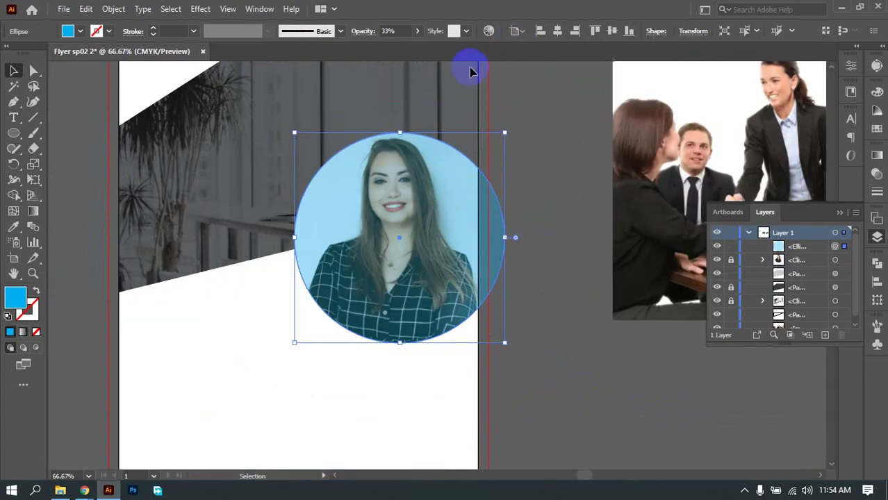
left_click(417, 32)
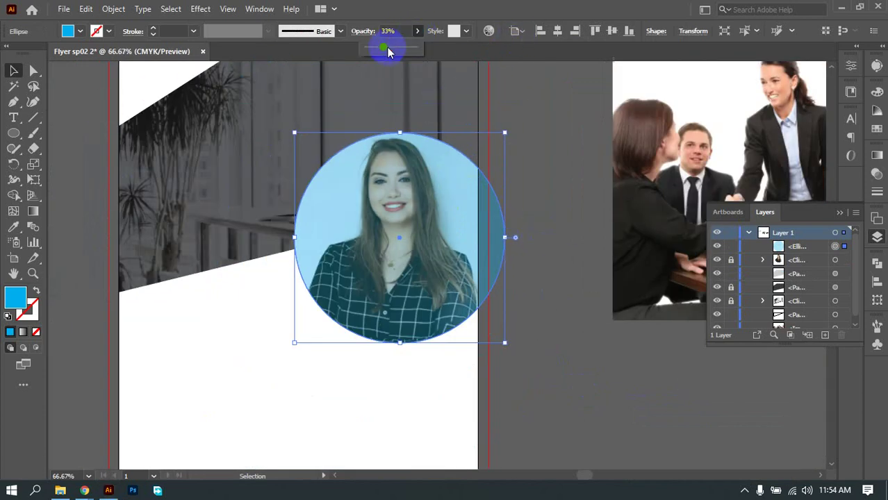
left_click_drag(386, 48, 374, 48)
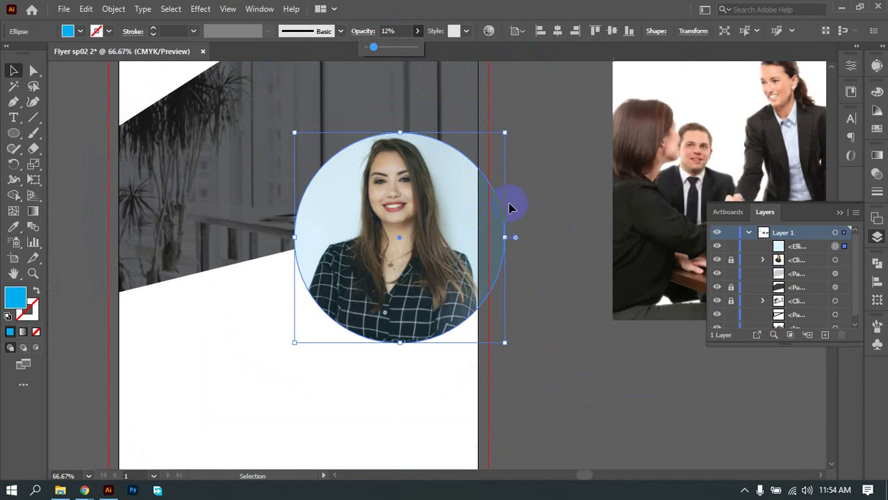
left_click(716, 248)
left_click(717, 248)
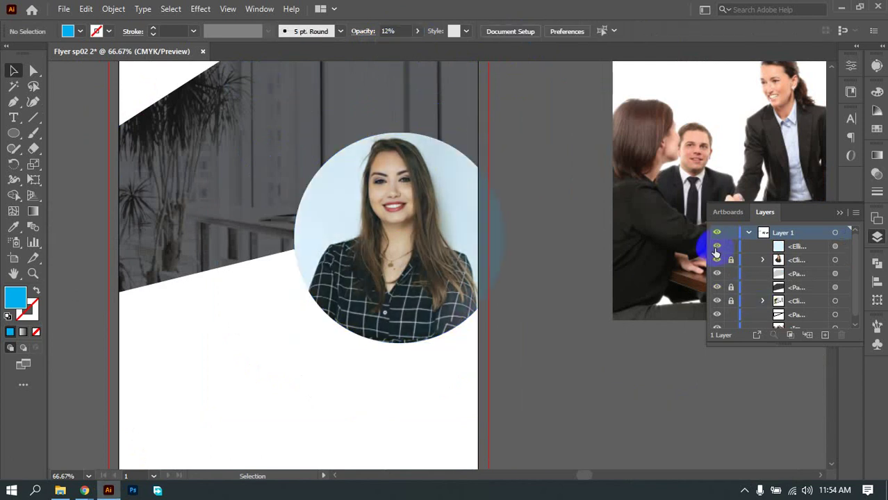
Step: Give the full circle over the portrait an 8 pt blue stroke
left_click(498, 225)
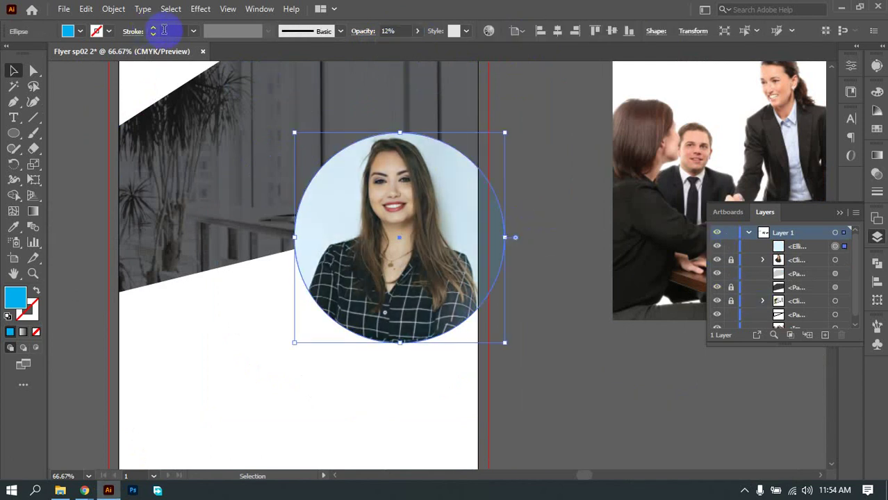
left_click(192, 32)
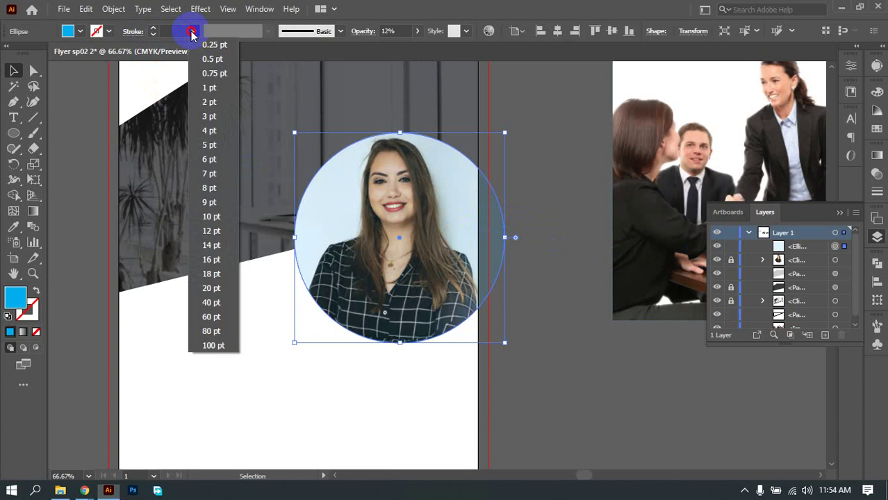
left_click(214, 188)
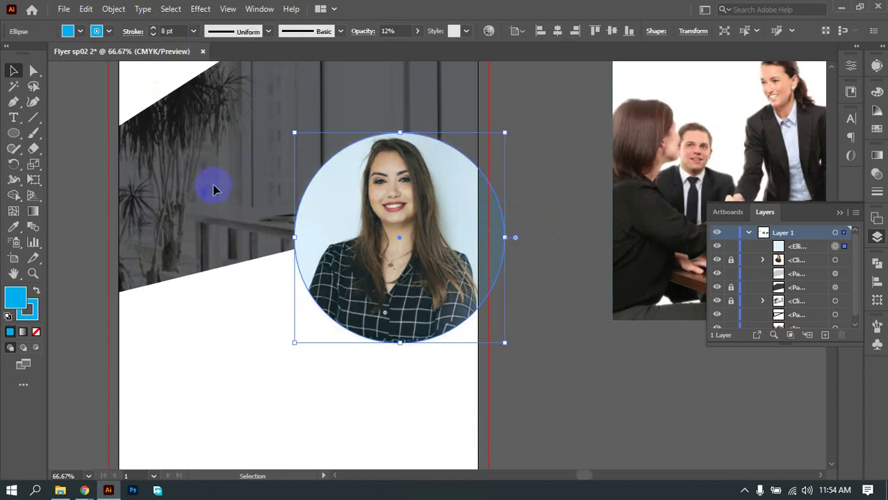
right_click(570, 202)
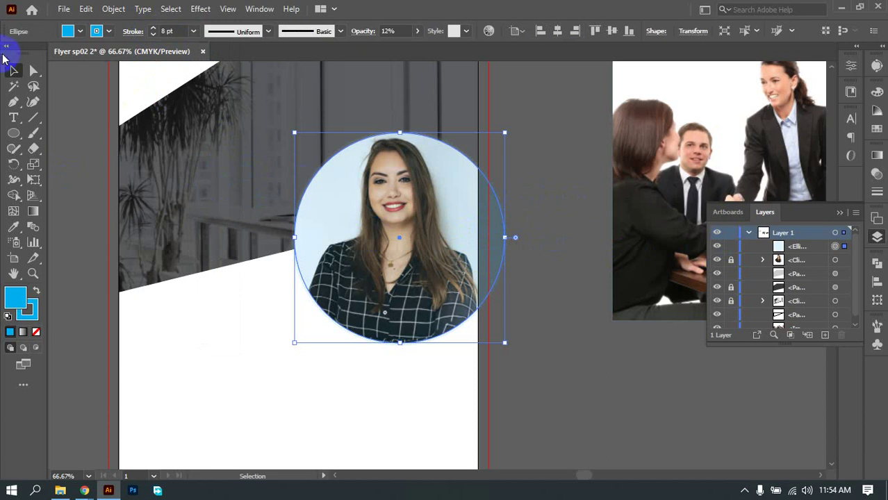
left_click(295, 202)
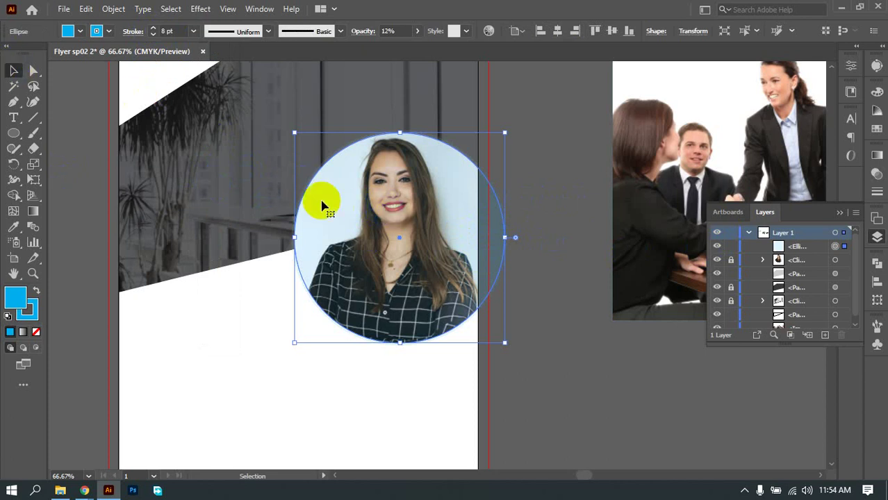
Step: Raise the full circle's opacity to 100% and remove its fill so only the blue ring remains
left_click(414, 35)
left_click_drag(372, 47, 458, 55)
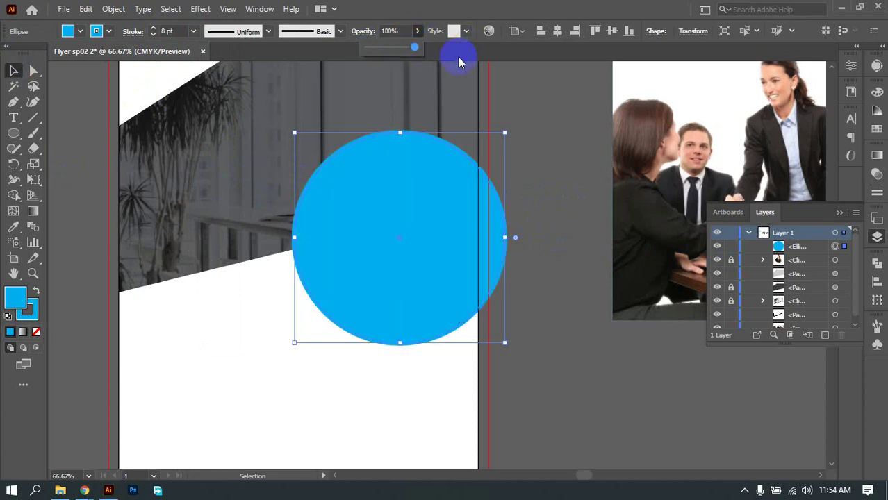
left_click(80, 32)
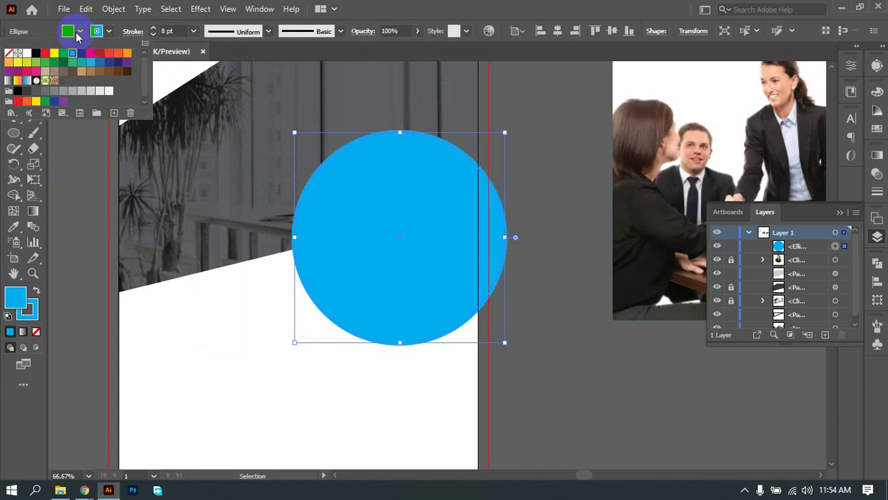
left_click(9, 54)
left_click(527, 182)
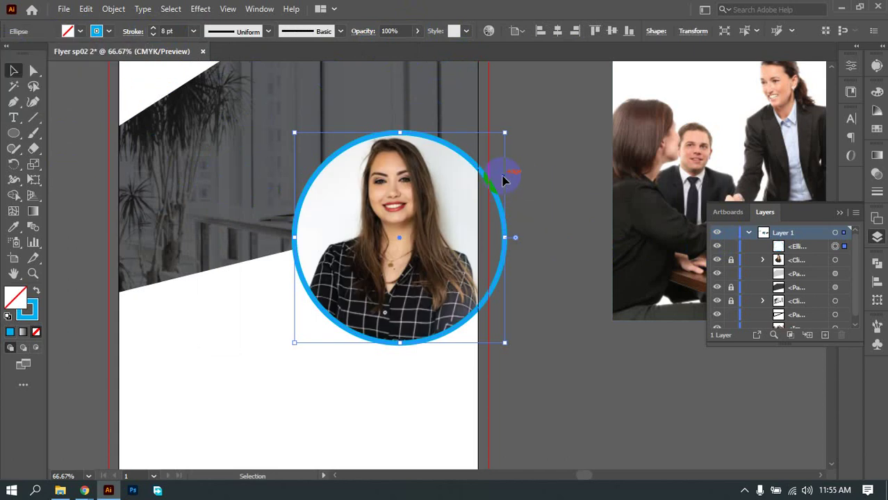
left_click(517, 180)
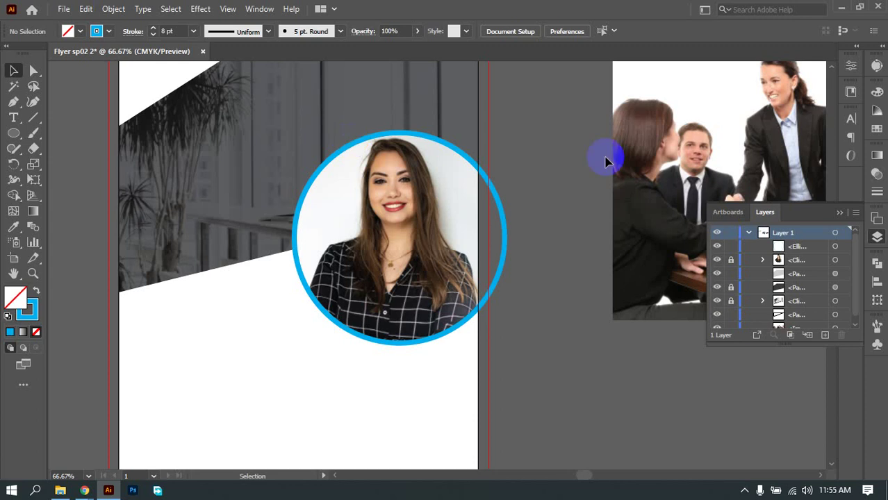
Step: Try to apply Outline Stroke to the unlocked clipped portrait
left_click(113, 9)
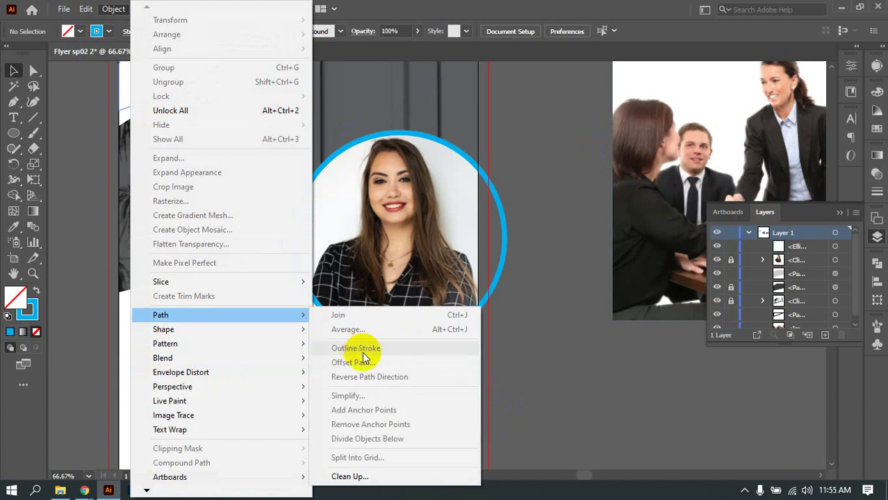
left_click(563, 336)
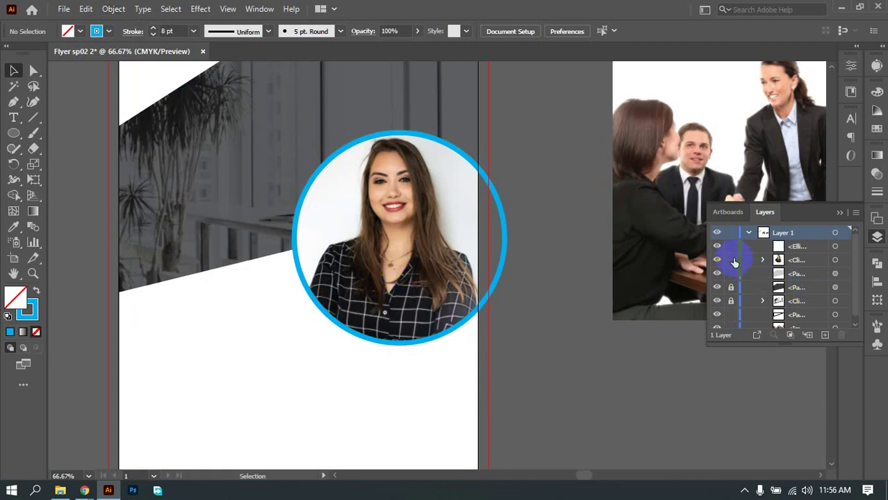
left_click(437, 236)
left_click(319, 212)
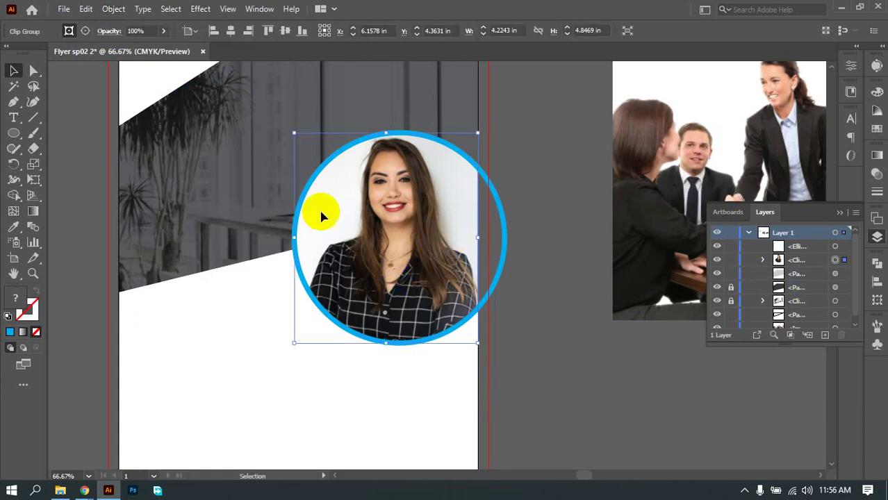
left_click(103, 12)
mouse_move(283, 314)
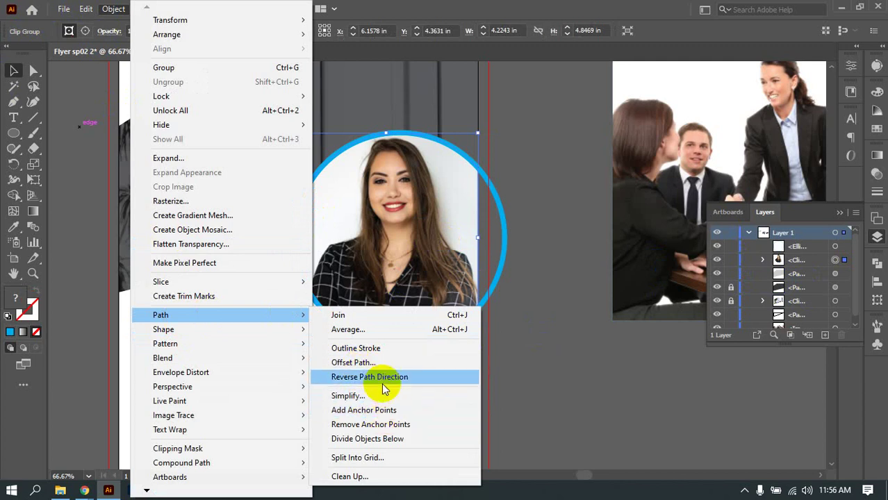
left_click(366, 347)
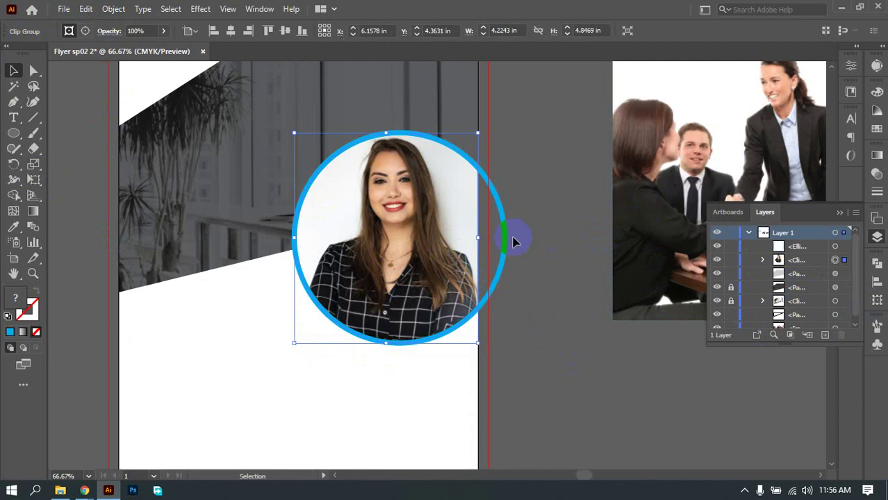
left_click(539, 236)
left_click(407, 218)
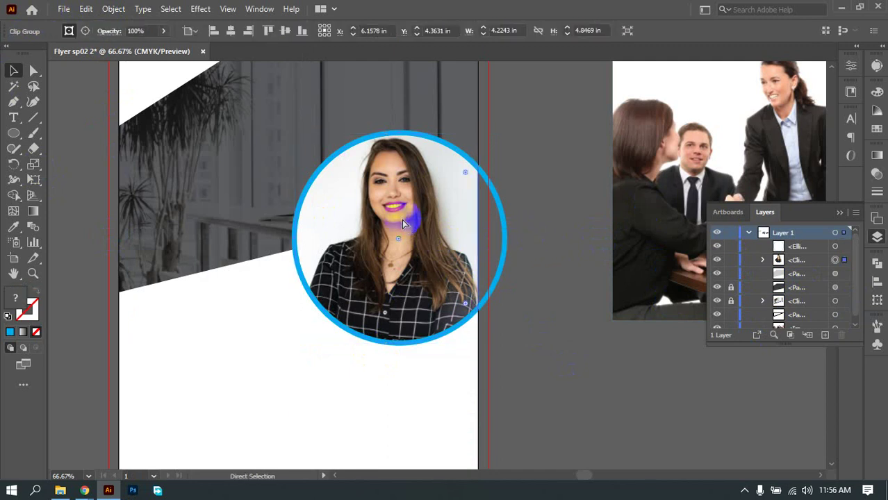
left_click(405, 223, "shift")
left_click(506, 232)
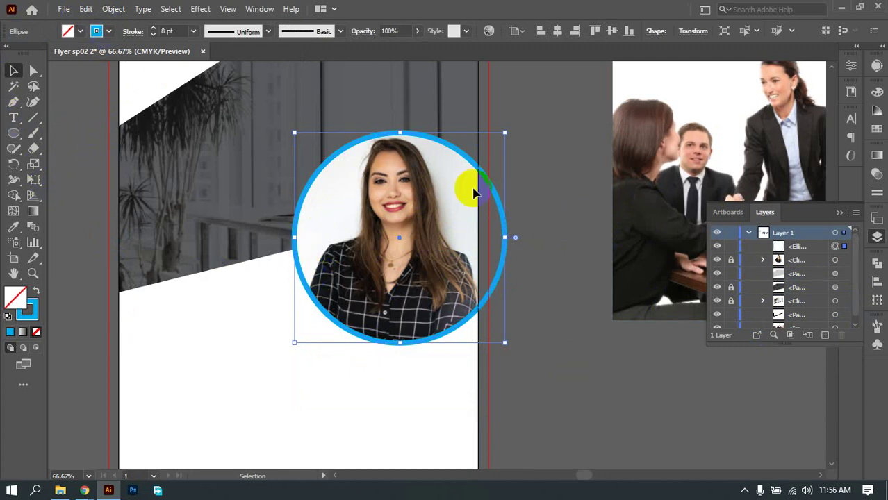
right_click(500, 215)
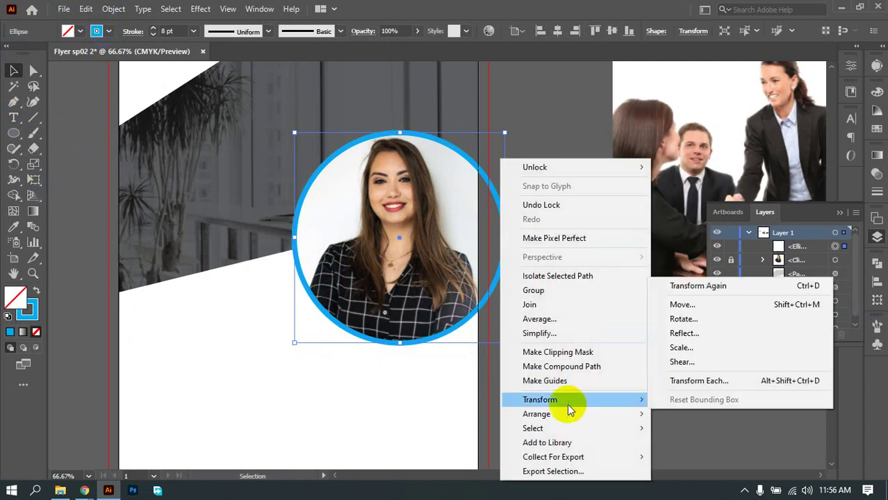
mouse_move(567, 413)
left_click(653, 413)
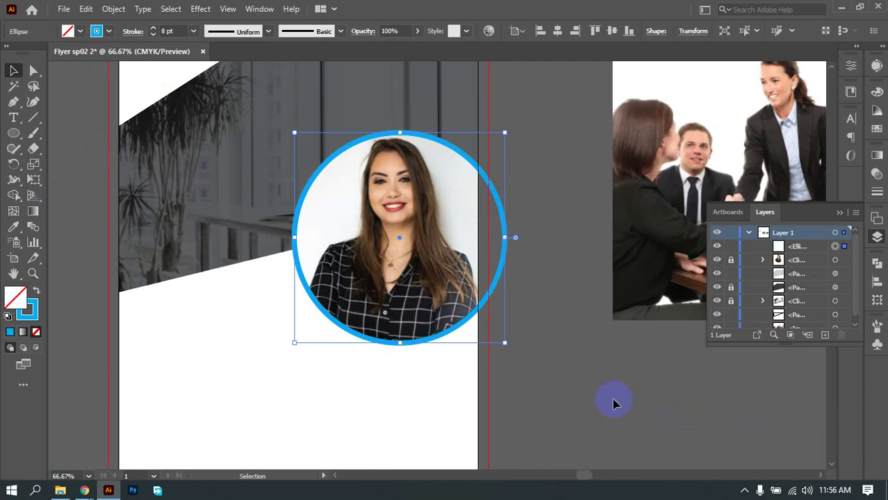
left_click(549, 375)
Step: Set the blue ring's stroke to 10 pt and expand the ring into a filled shape
left_click(506, 242)
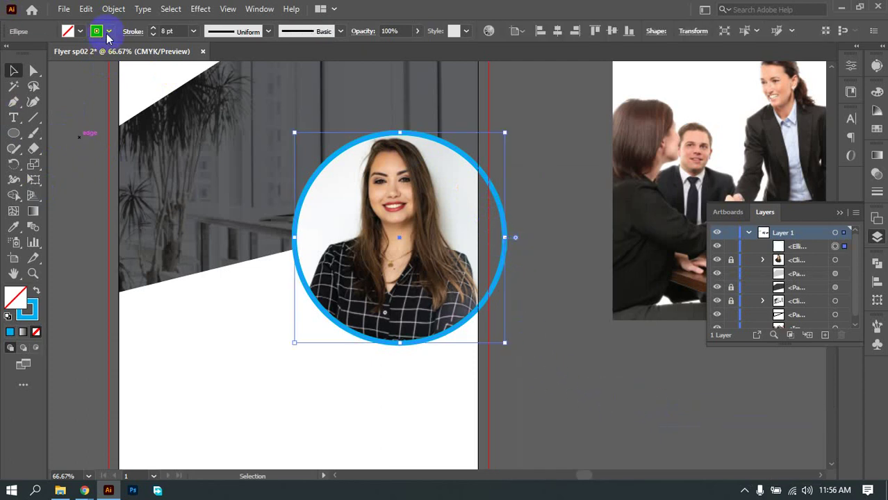
scroll(172, 30, "up", 2)
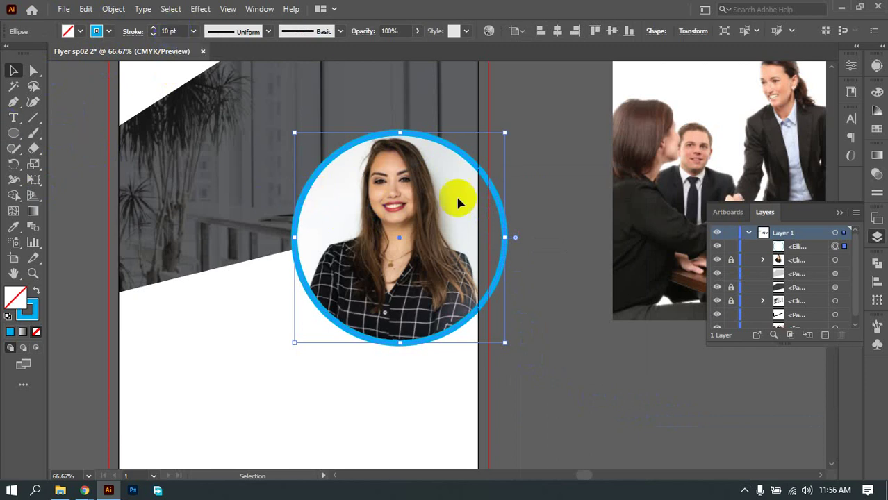
left_click(113, 9)
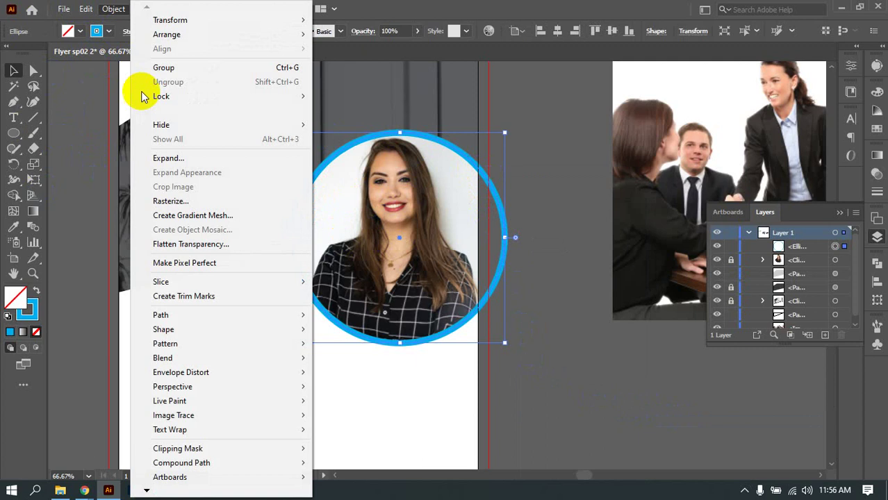
left_click(168, 158)
left_click(415, 318)
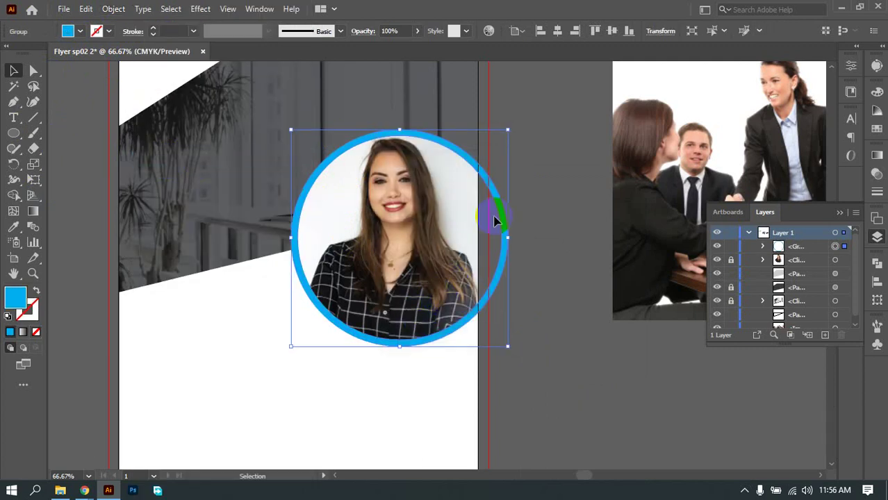
right_click(512, 146)
left_click(536, 110)
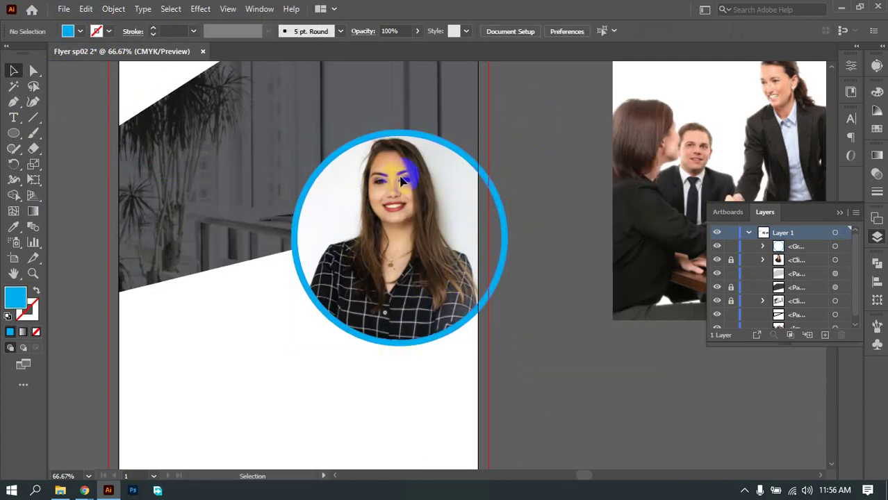
Step: Draw a vertical line taller than the ring and align it to the artboard's right edge
left_click(33, 118)
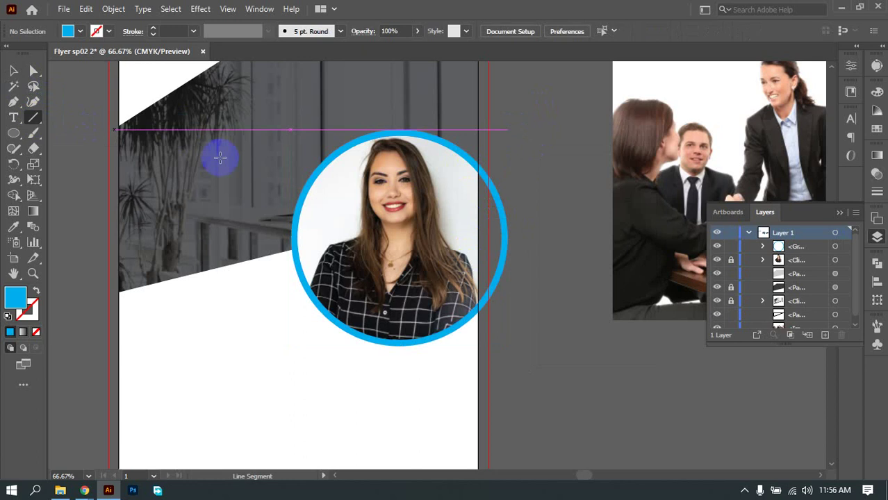
left_click_drag(502, 104, 516, 318)
left_click_drag(509, 368, 506, 376)
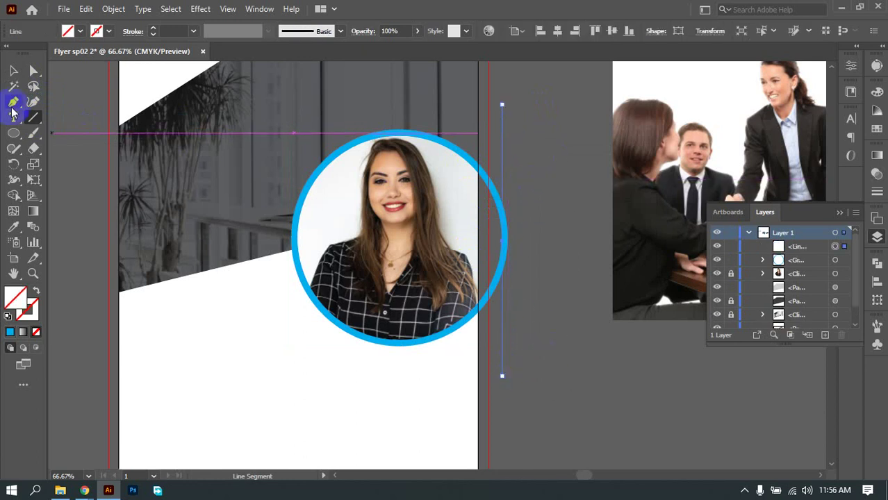
left_click(14, 72)
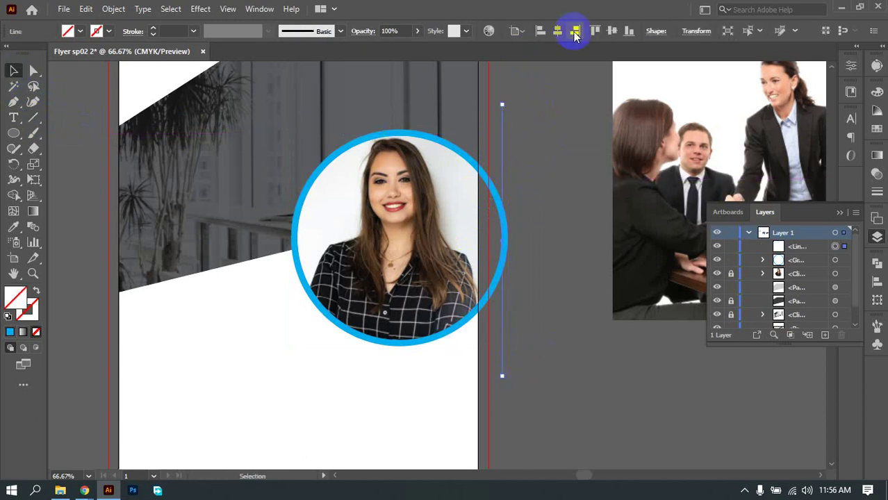
left_click(574, 31)
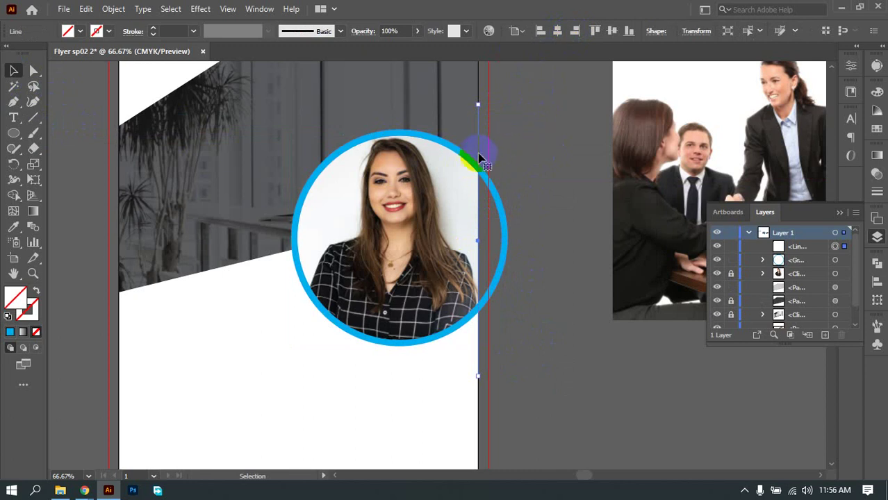
Step: Divide the ring along the vertical line with Pathfinder and ungroup the resulting pieces
left_click(505, 219, "shift")
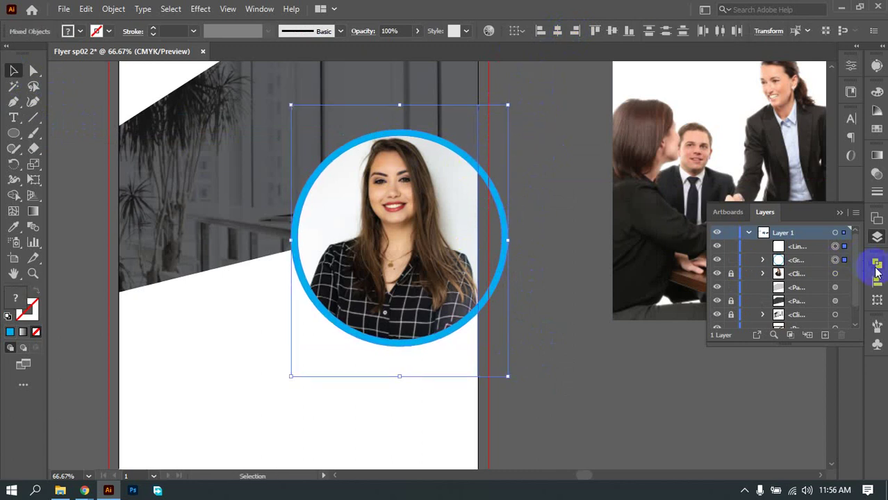
left_click(876, 265)
left_click(727, 327)
right_click(516, 186)
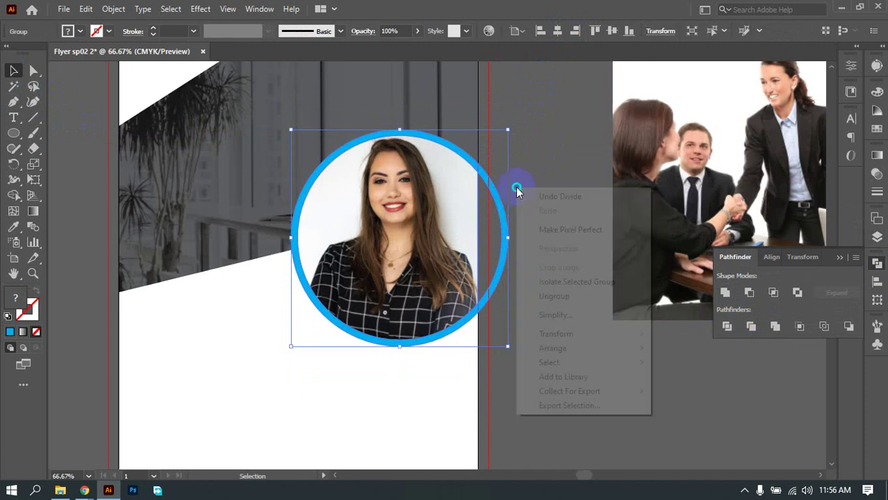
left_click(594, 299)
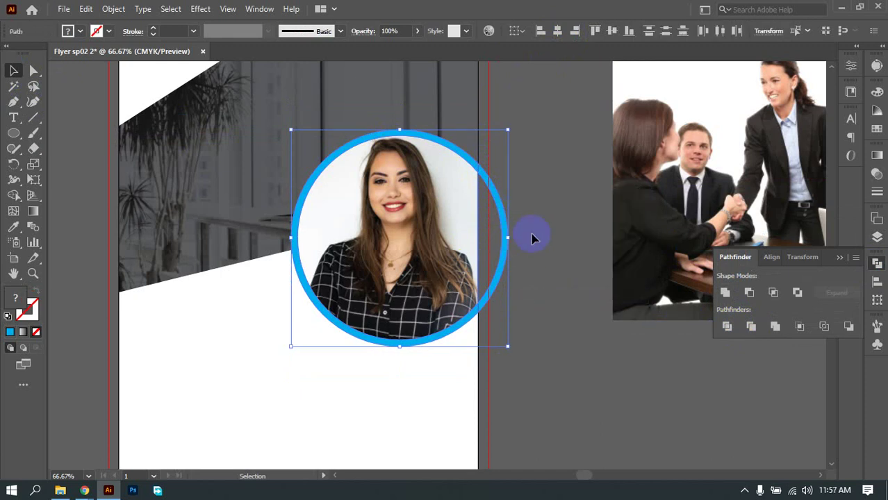
Step: Delete the ring pieces that extend beyond the page's right edge
left_click(532, 239)
left_click(508, 236)
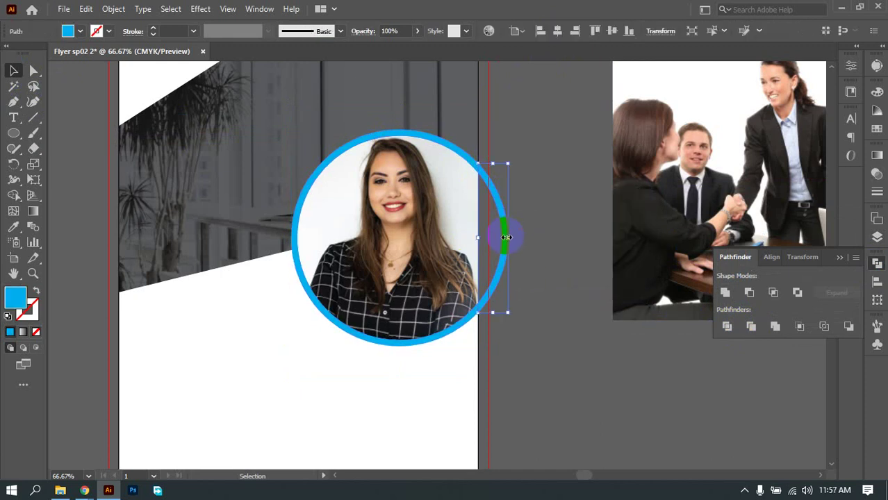
left_click_drag(506, 237, 525, 247)
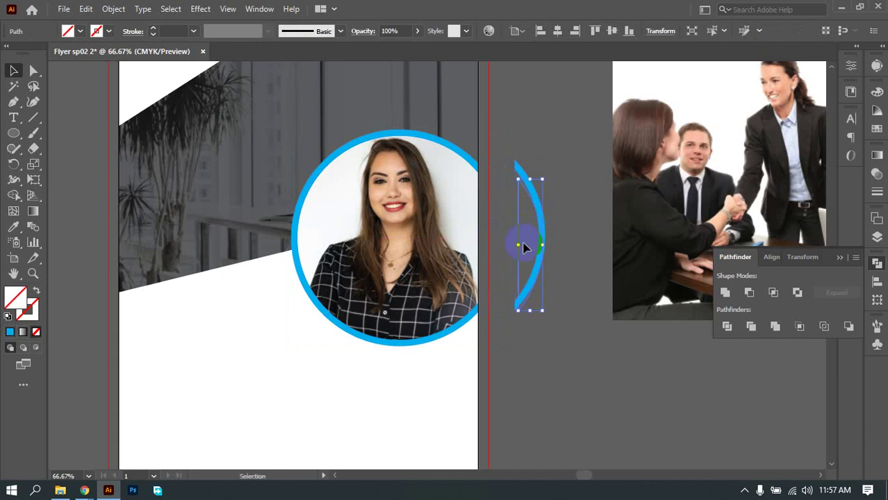
key("Delete")
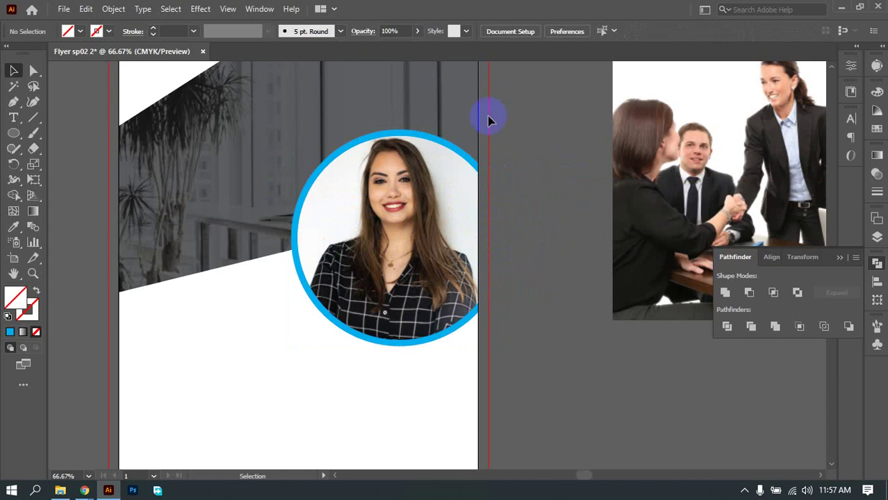
left_click(475, 217)
left_click_drag(527, 165, 485, 279)
scroll(528, 332, "down", 2)
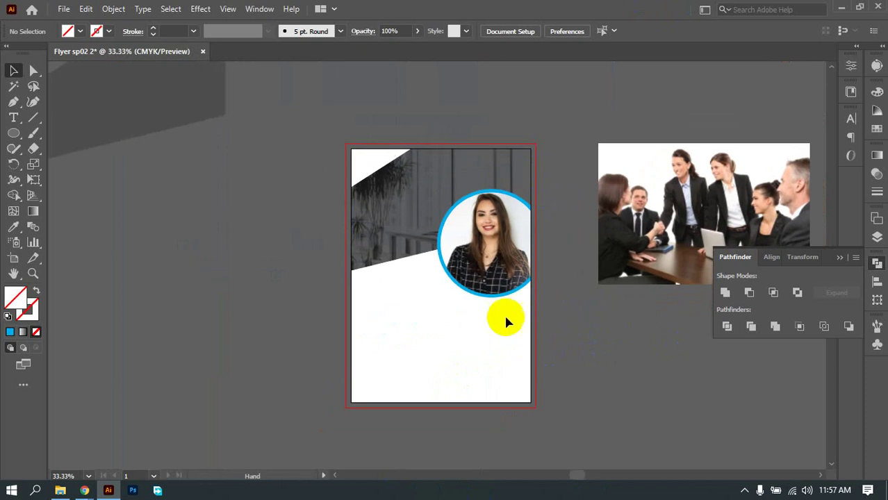
scroll(520, 245, "up", 2)
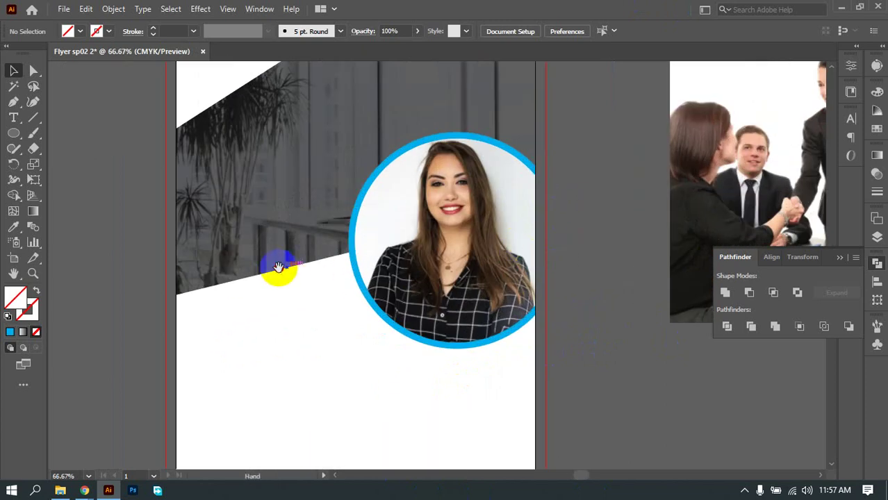
left_click_drag(278, 268, 322, 296)
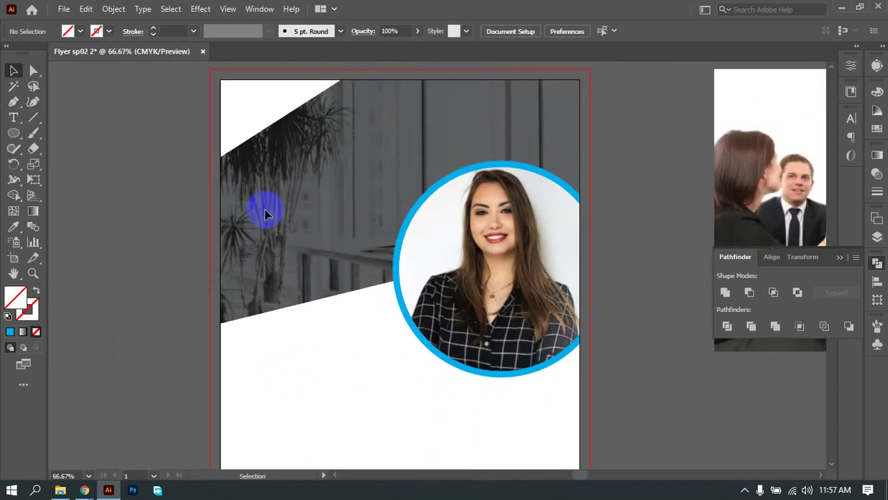
scroll(264, 215, "up", 1)
scroll(272, 204, "down", 1)
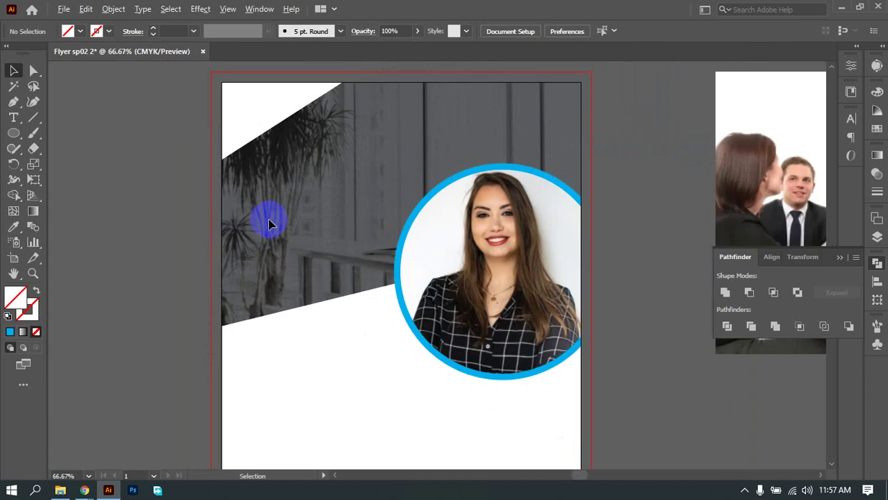
scroll(298, 241, "up", 1)
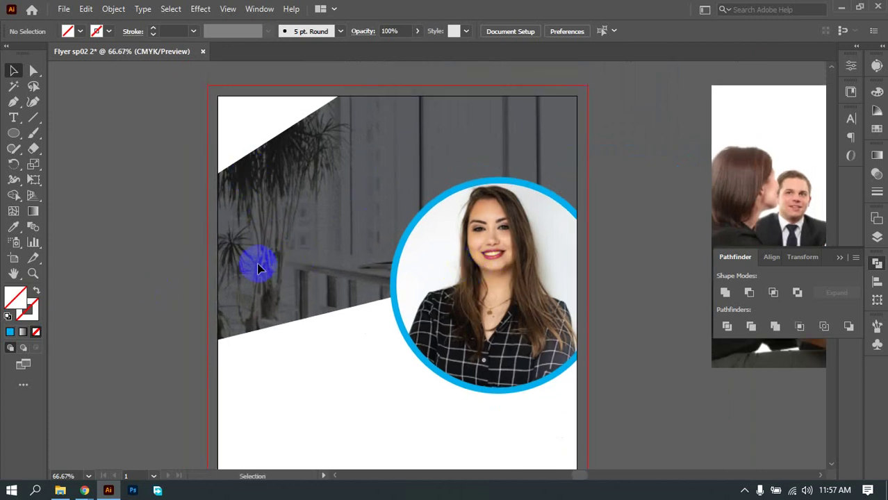
scroll(259, 276, "up", 2)
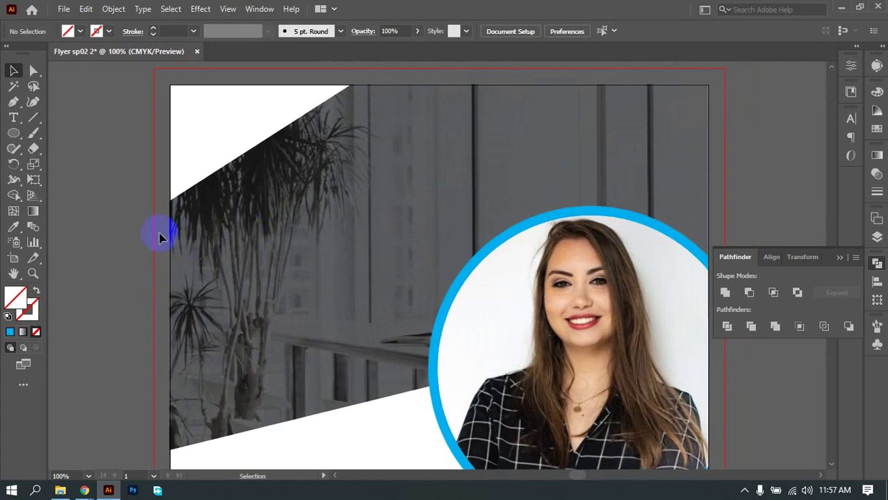
left_click_drag(291, 311, 300, 289)
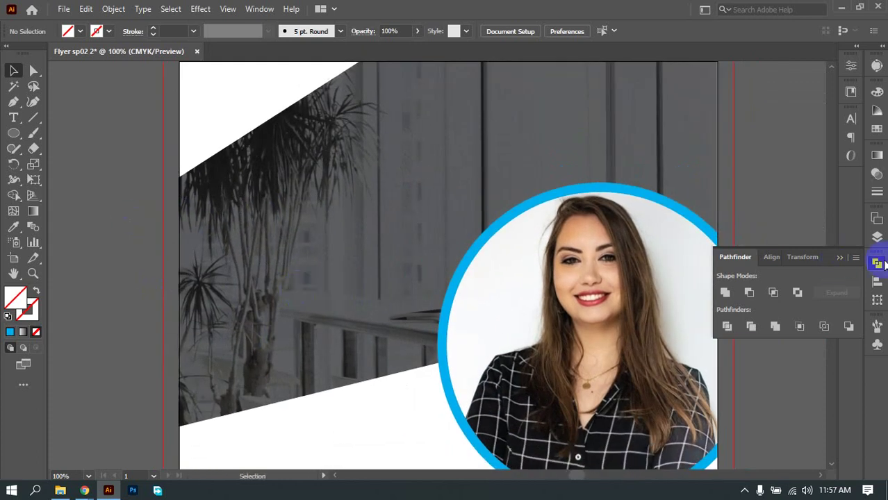
Step: Add white point text reading "creative business flyer" over the dark office photo
left_click(877, 263)
left_click(14, 120)
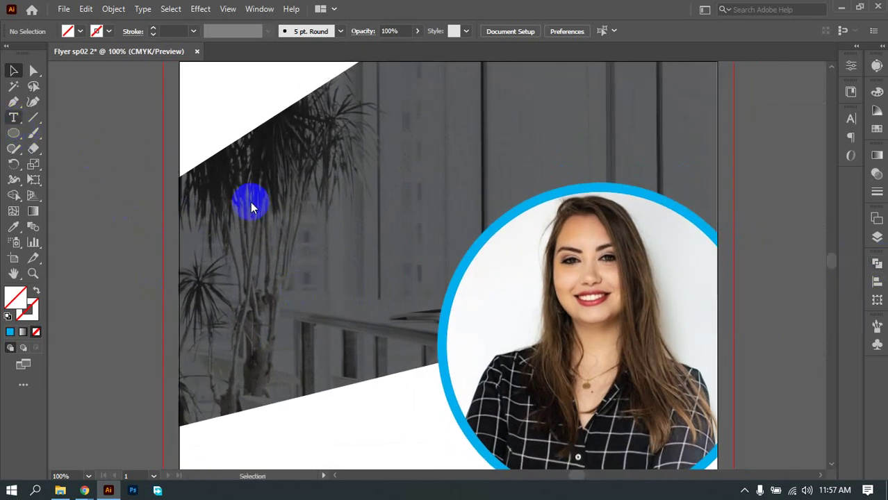
left_click(243, 196)
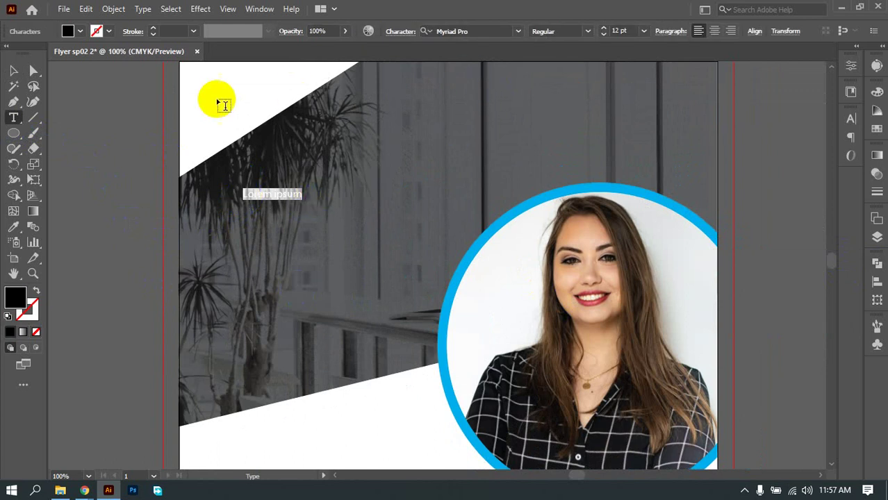
left_click(69, 31)
left_click(26, 53)
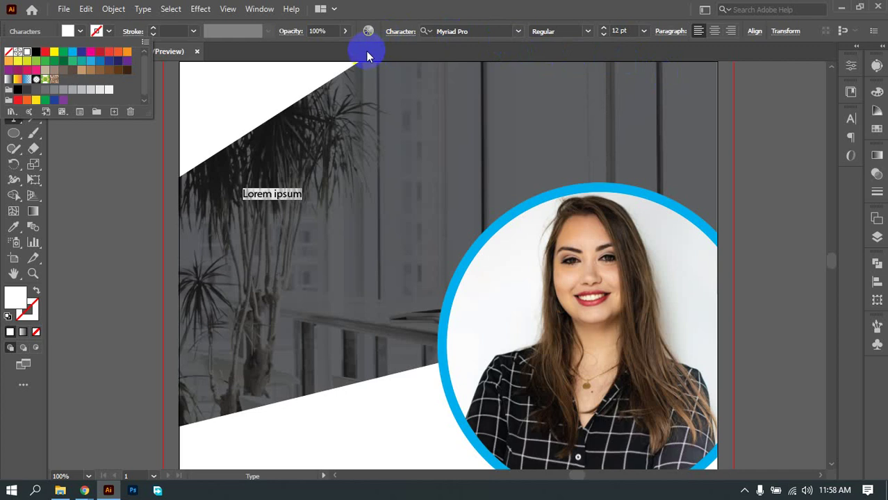
left_click(517, 14)
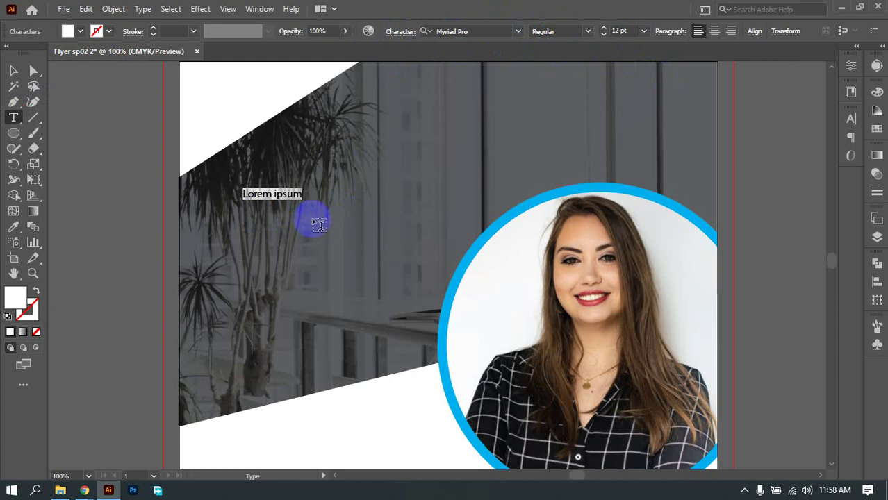
type("creative business flyer")
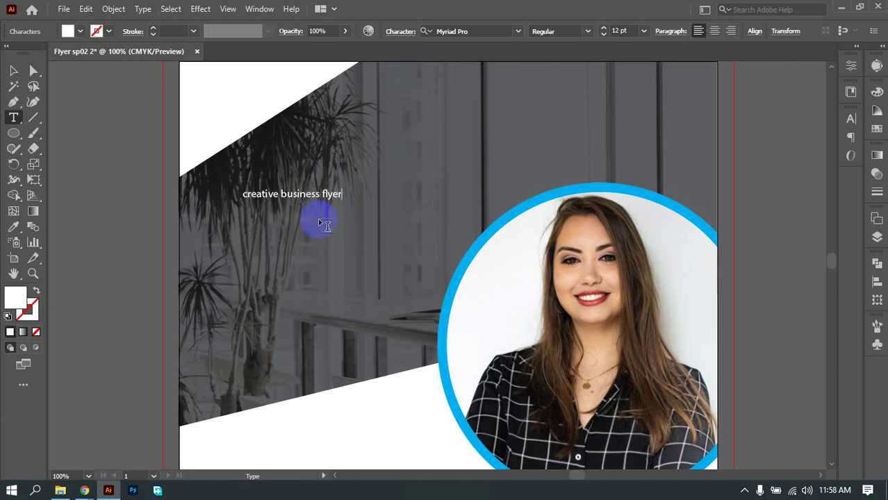
left_click(12, 71)
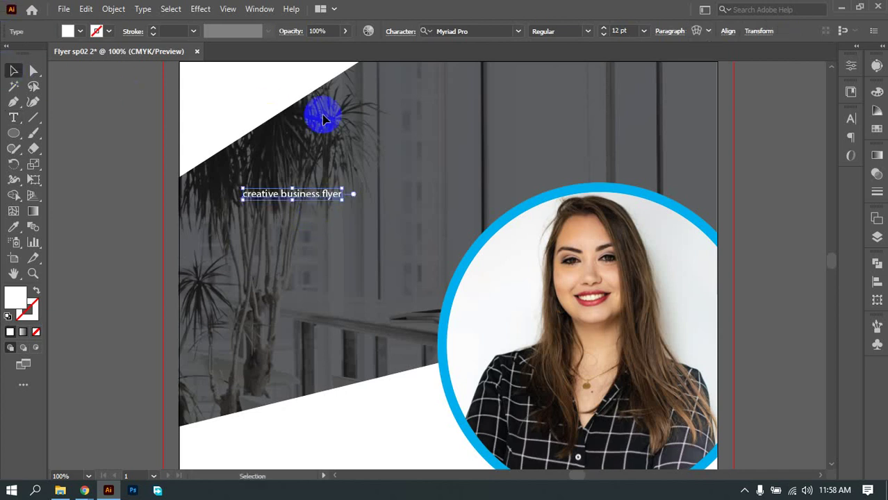
Step: Break the headline text into three lines, with "creative", "business" and "flyer" each on its own line
scroll(305, 224, "up", 3)
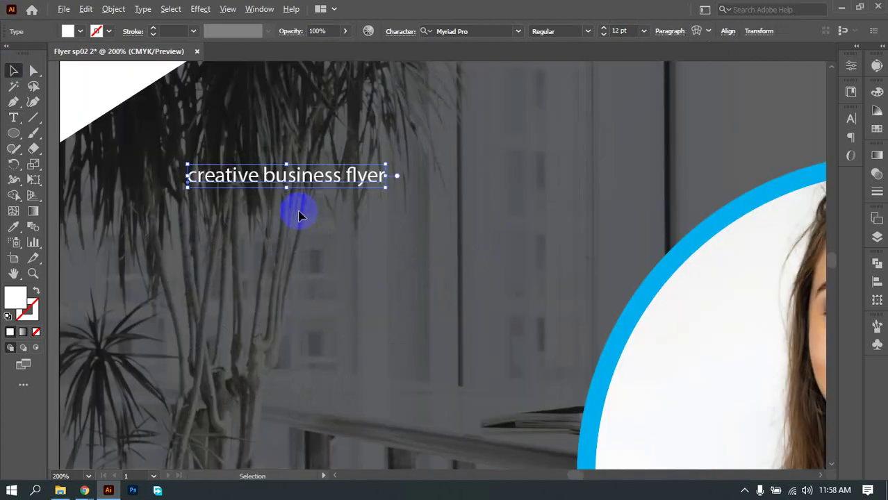
double_click(250, 159)
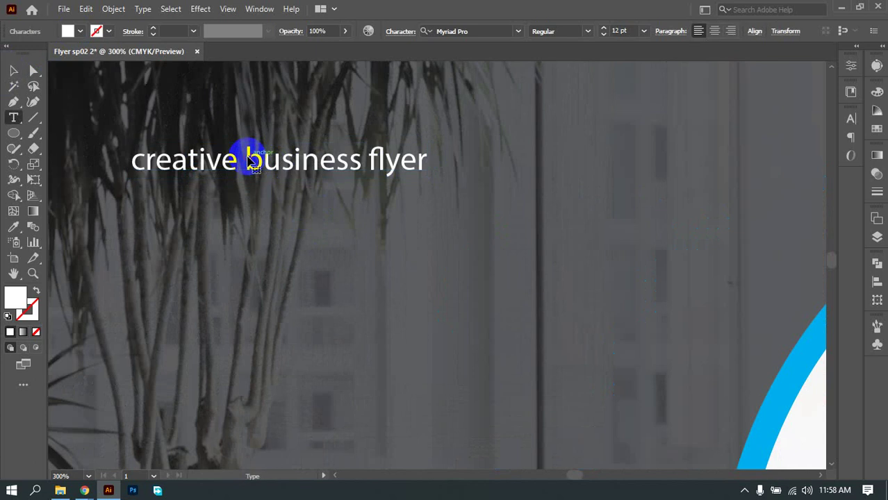
key("Return")
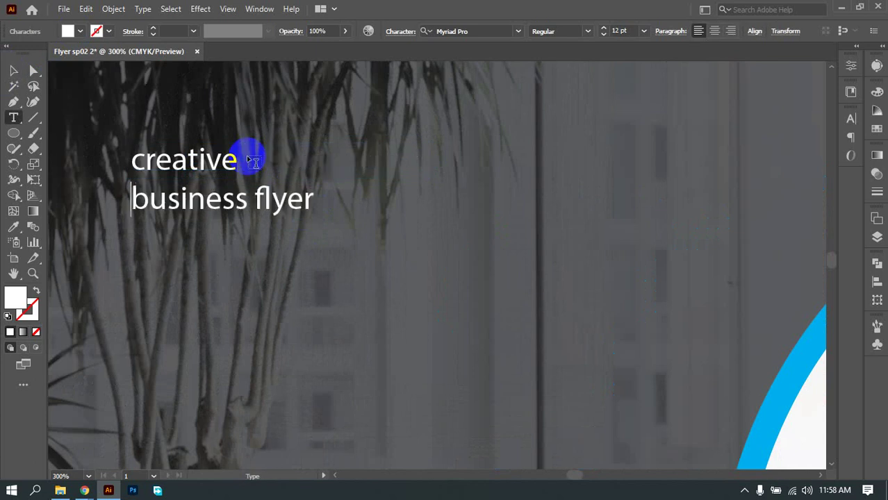
left_click(256, 200)
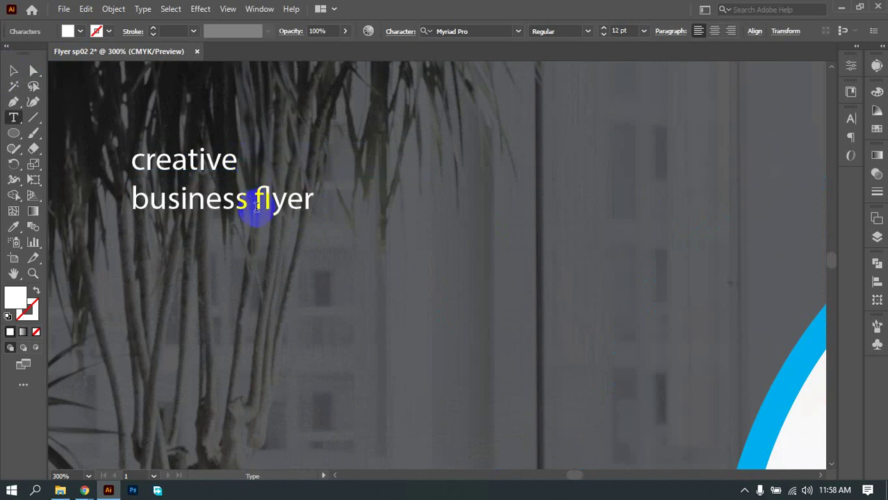
key("BackSpace")
key("Return")
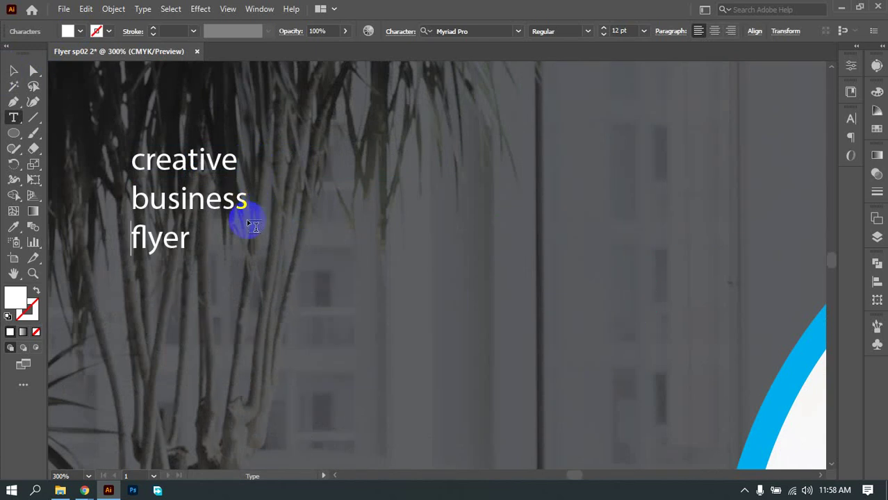
Step: Replace the headline's third-line word "flyer" with "Company"
left_click(201, 252)
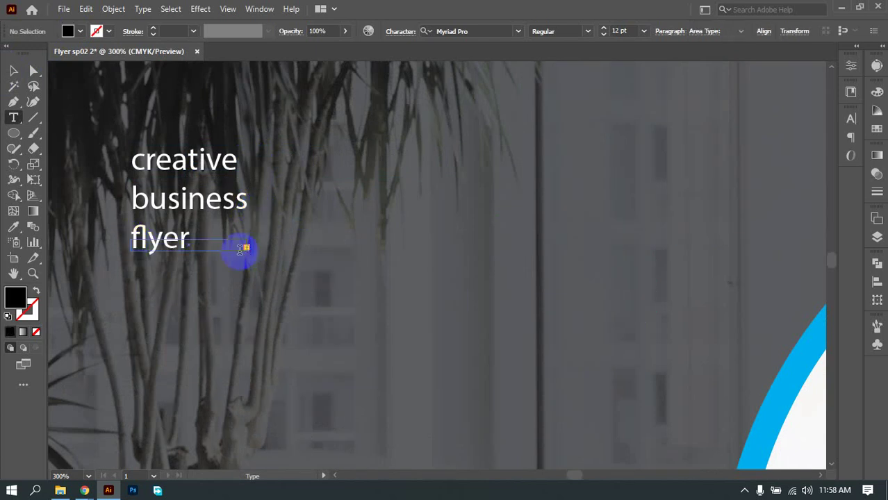
double_click(159, 240)
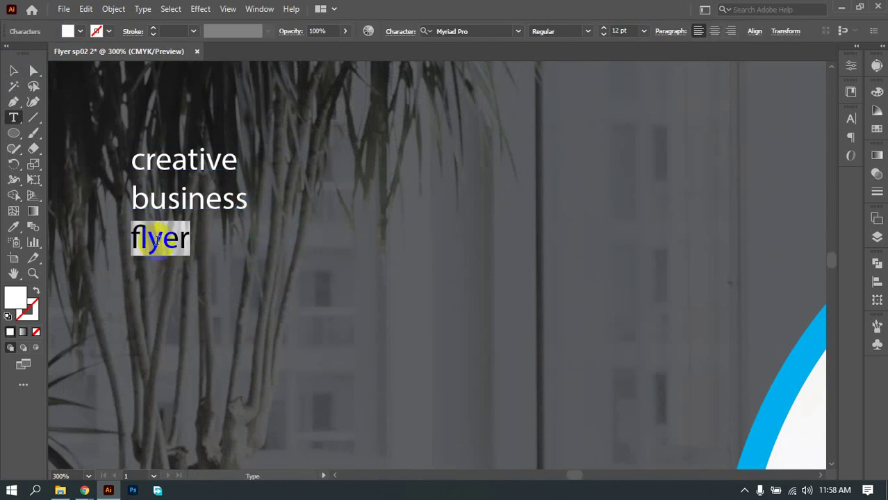
type("C")
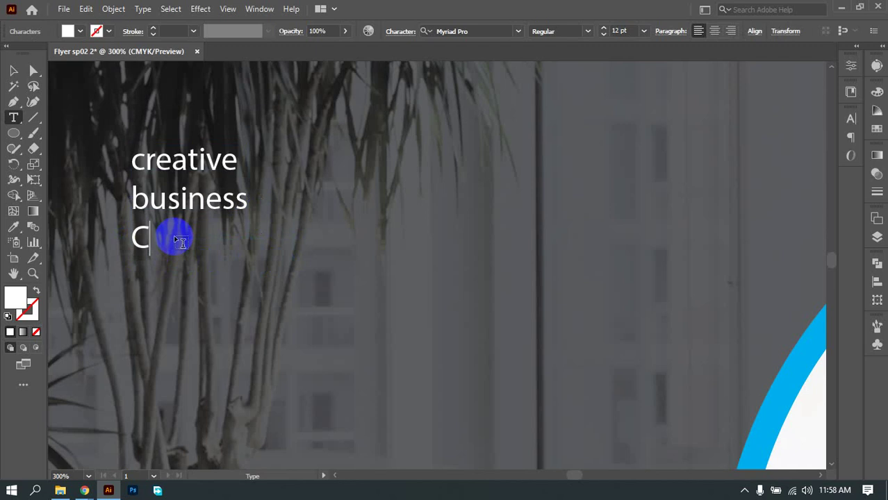
type("o")
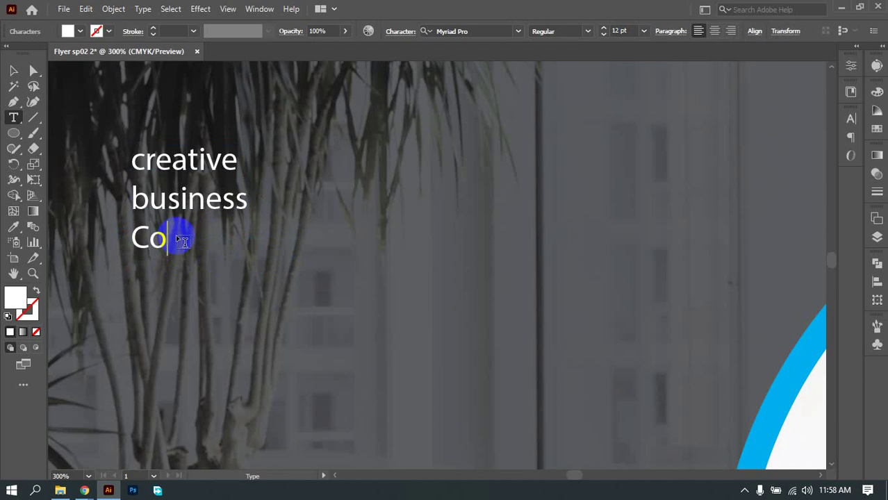
type("mpany")
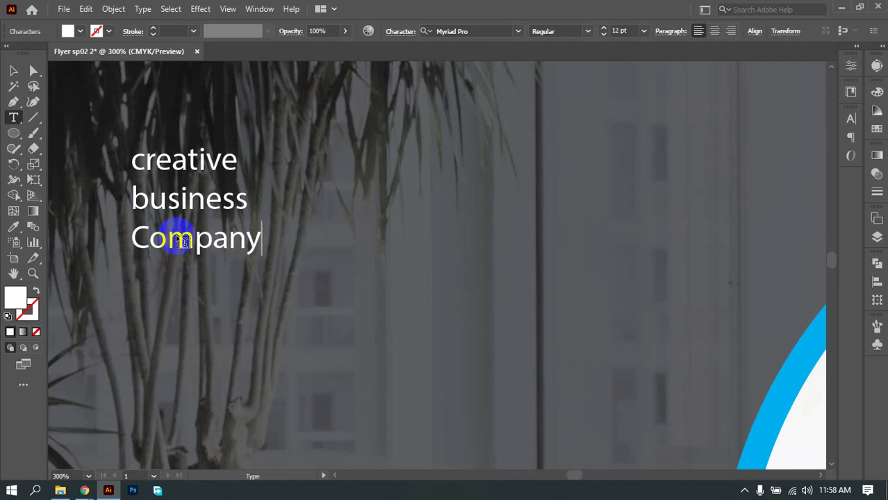
left_click(13, 71)
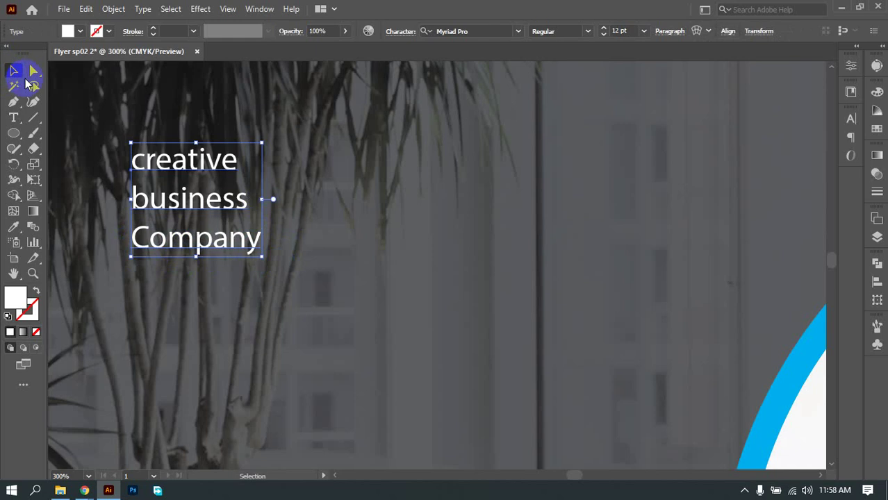
Step: Change the case of the three-line headline to uppercase
scroll(448, 269, "down", 2, "alt")
left_click_drag(448, 264, 541, 293)
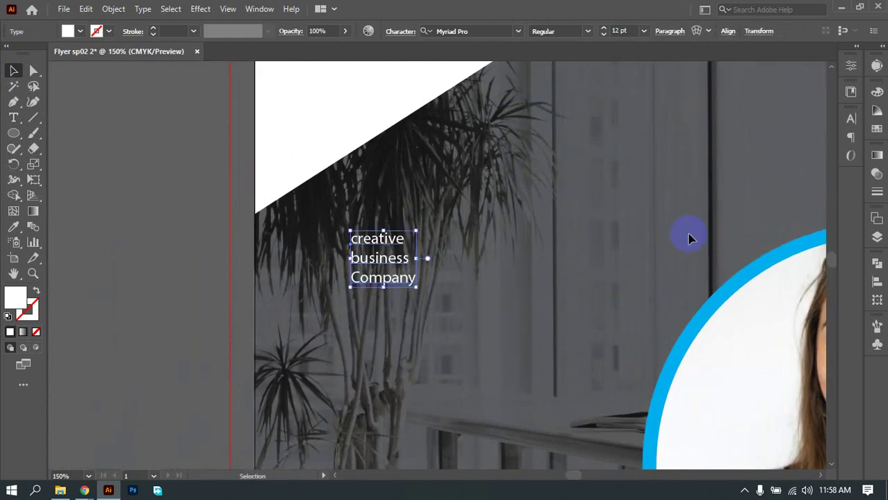
left_click(142, 9)
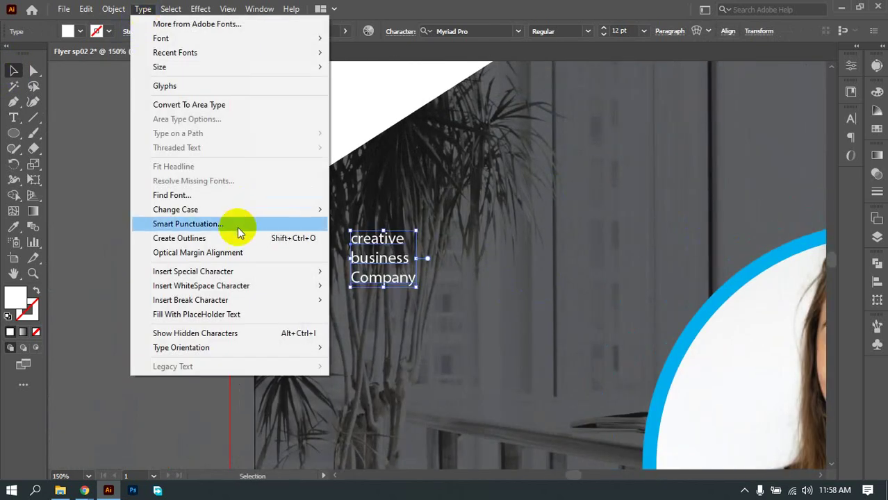
mouse_move(224, 214)
left_click(409, 210)
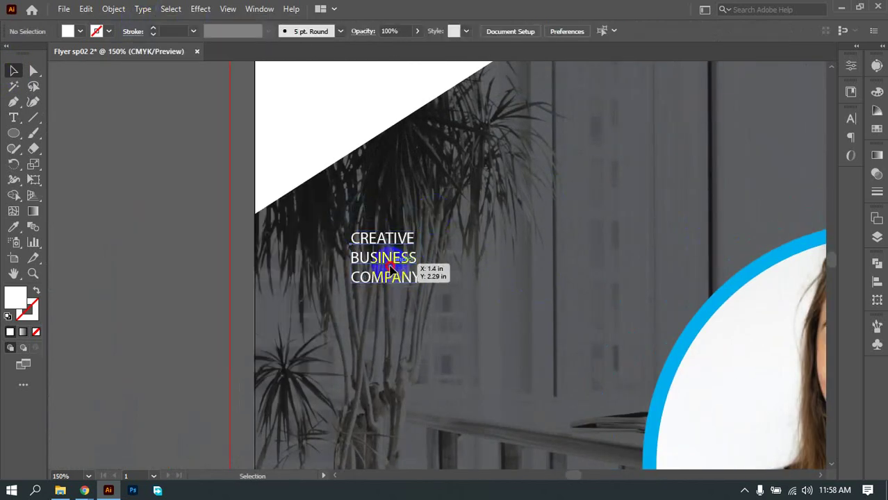
Step: Scale the headline up to about 33.8 pt and move it slightly left, closer to the page's left edge
left_click(424, 295)
left_click_drag(420, 286, 551, 380)
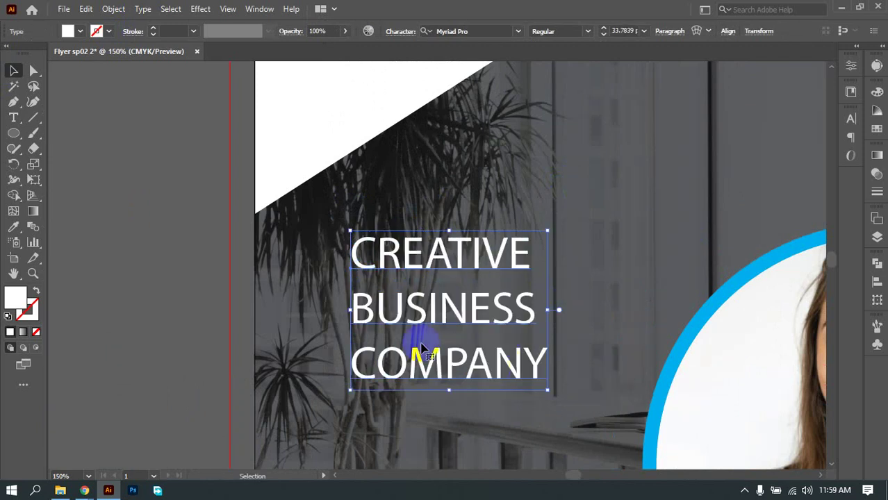
left_click_drag(403, 359, 375, 354)
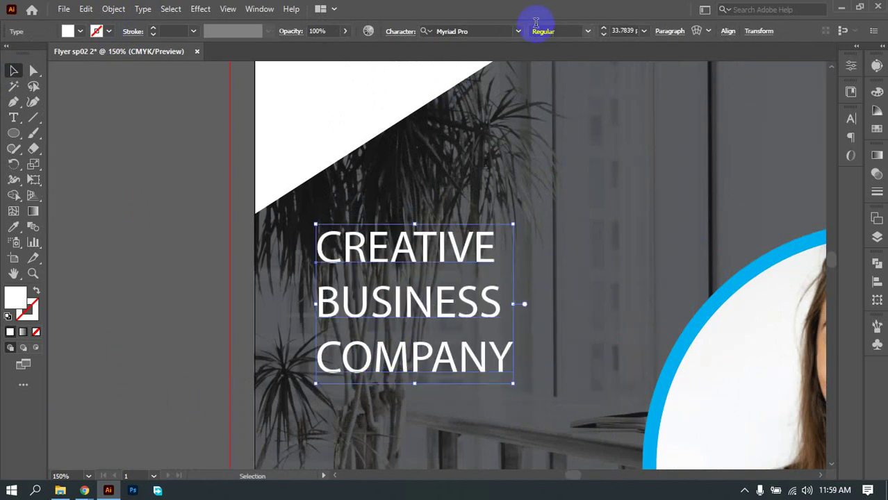
Step: Set the headline's font to Neutral Face
left_click(518, 31)
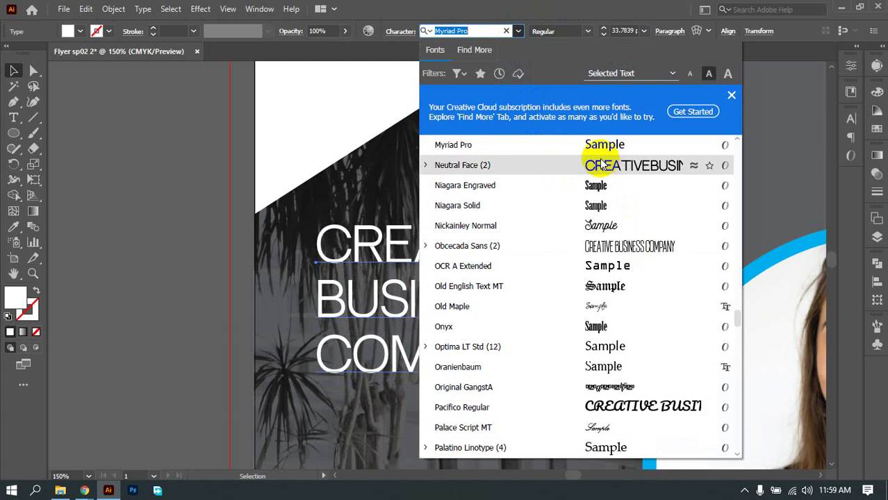
left_click(490, 165)
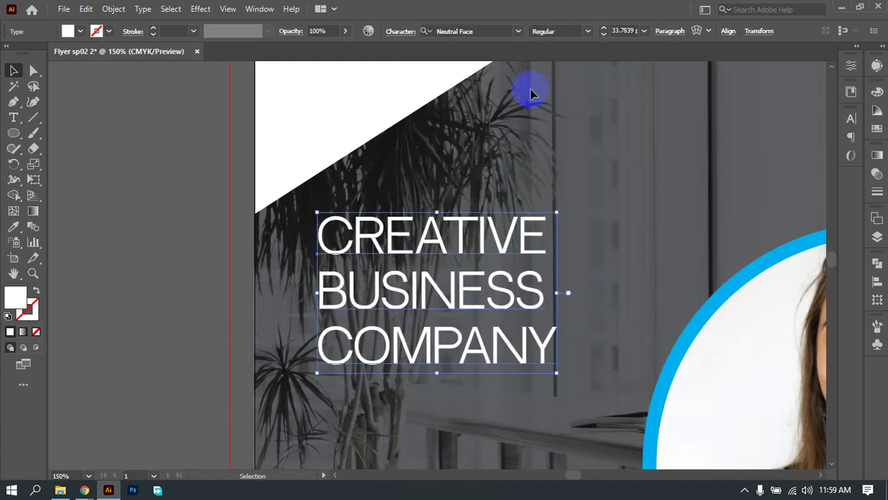
Step: Change the headline's font to DINPro
left_click(518, 31)
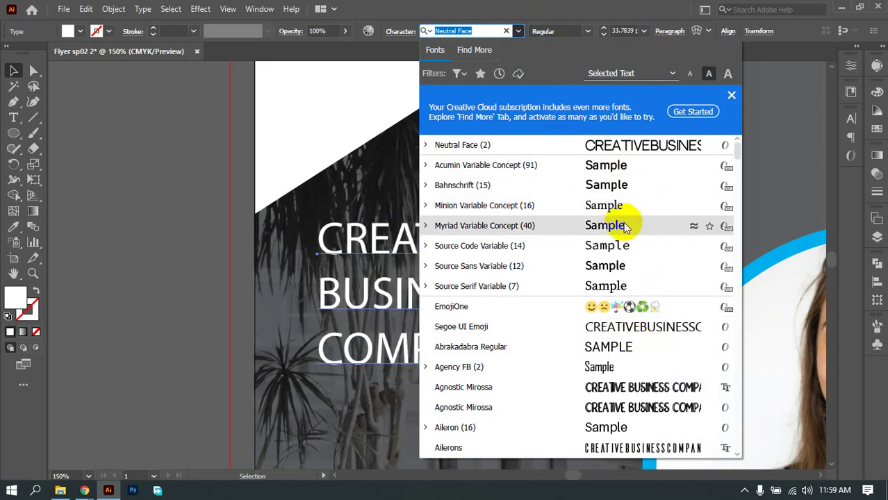
scroll(601, 236, "down", 4)
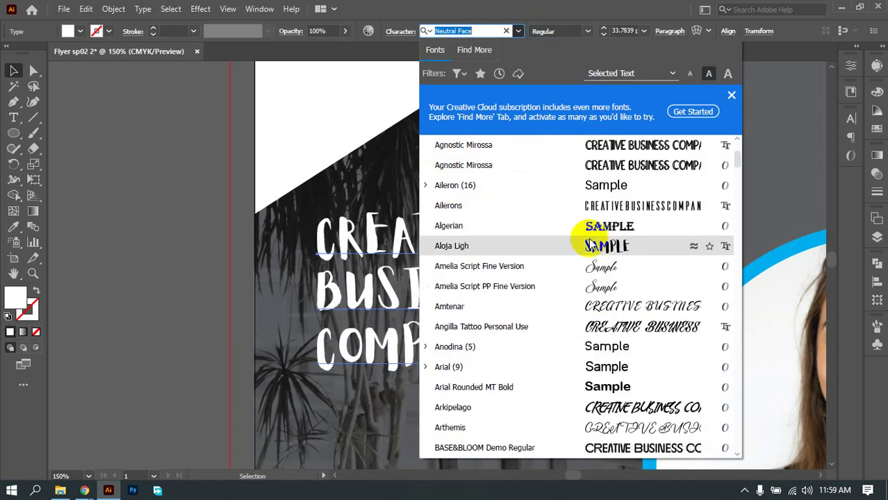
scroll(591, 235, "up", 3)
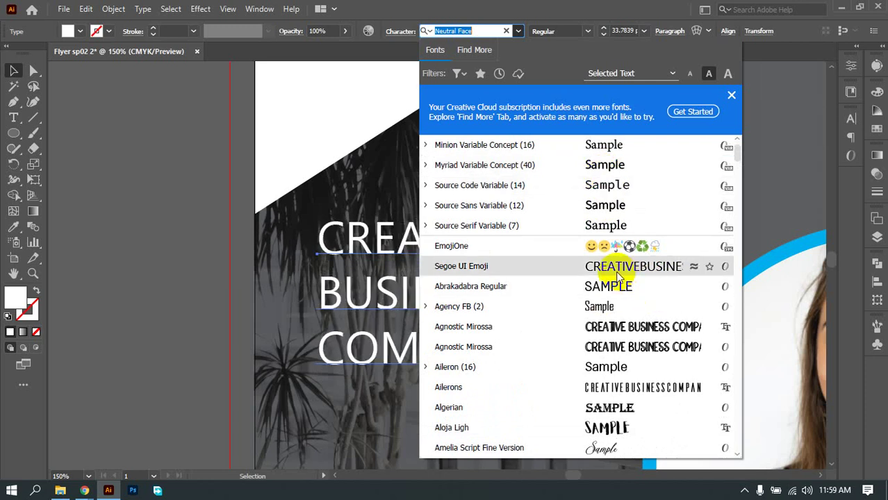
scroll(617, 274, "down", 2)
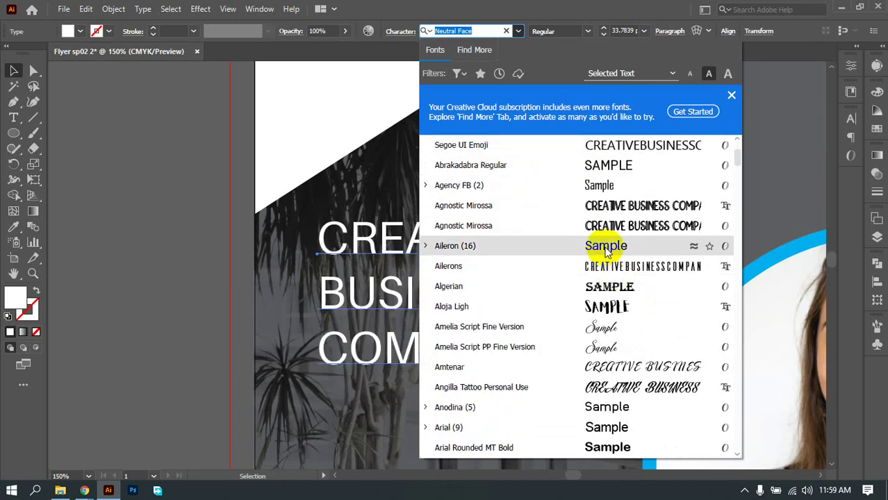
scroll(606, 250, "down", 3)
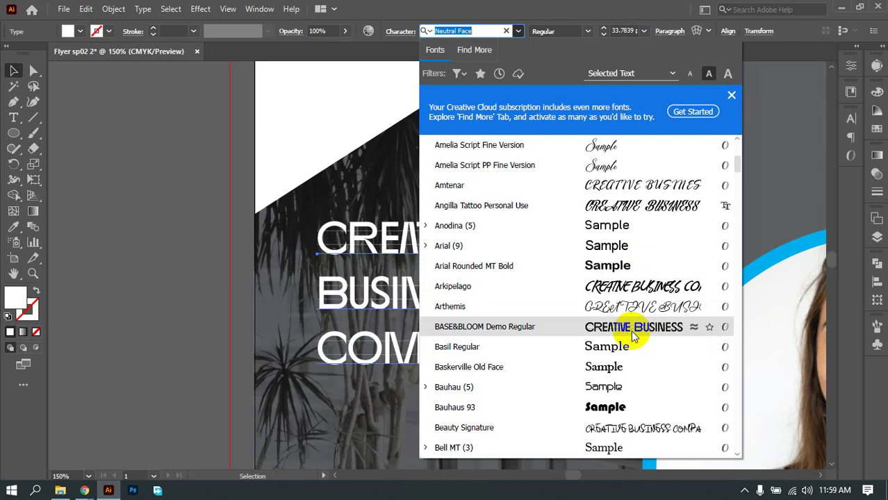
scroll(632, 336, "down", 4)
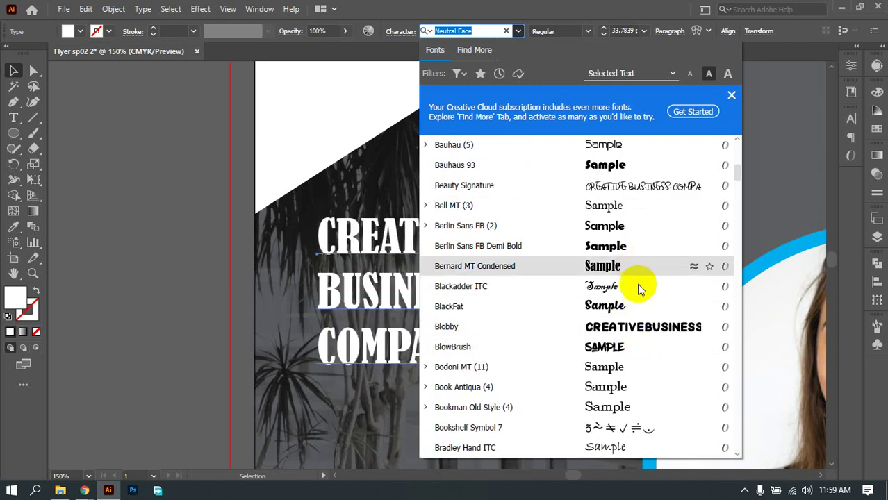
scroll(665, 329, "down", 4)
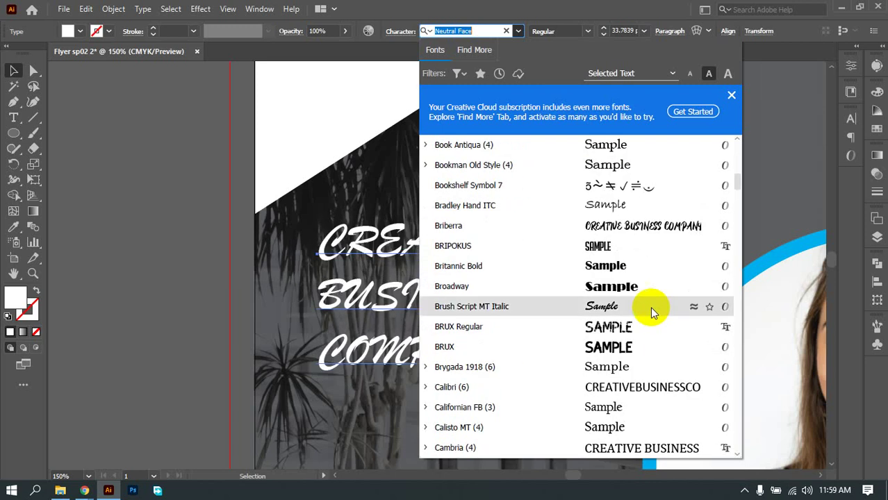
scroll(632, 271, "down", 4)
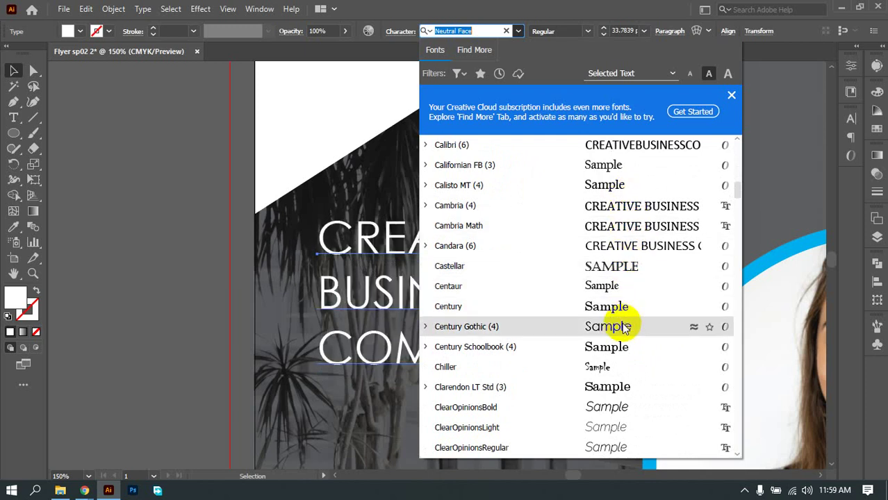
scroll(633, 347, "down", 4)
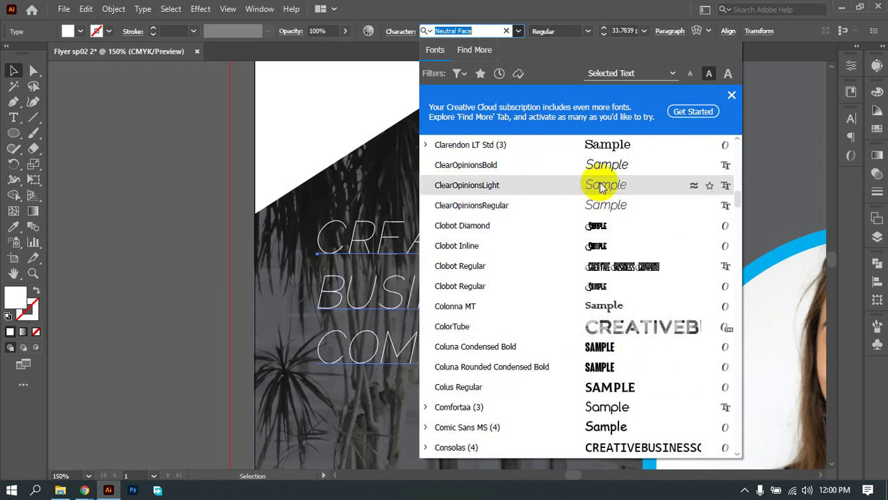
scroll(695, 334, "down", 4)
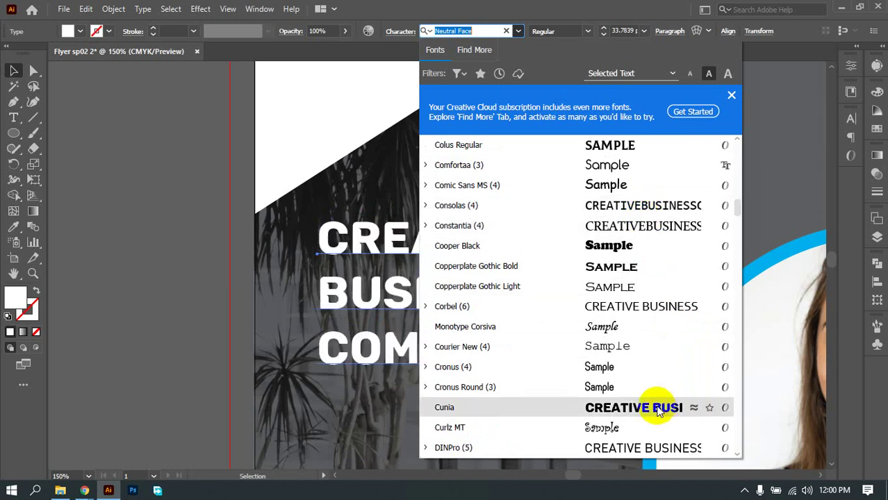
scroll(657, 408, "down", 4)
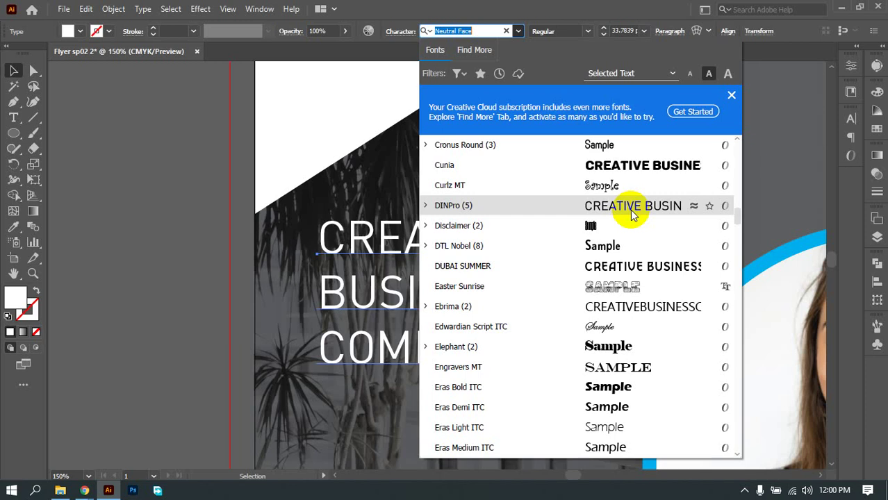
left_click(631, 215)
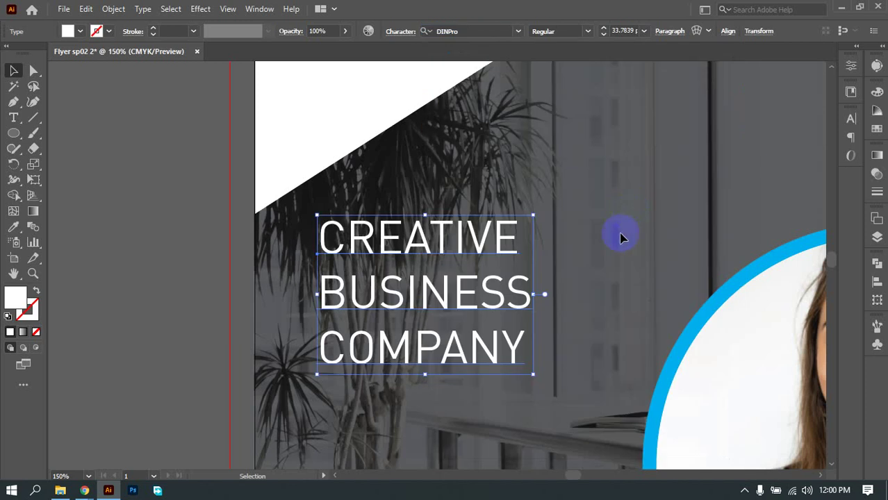
Step: Set the headline's font style to Bold and deselect it
left_click(587, 33)
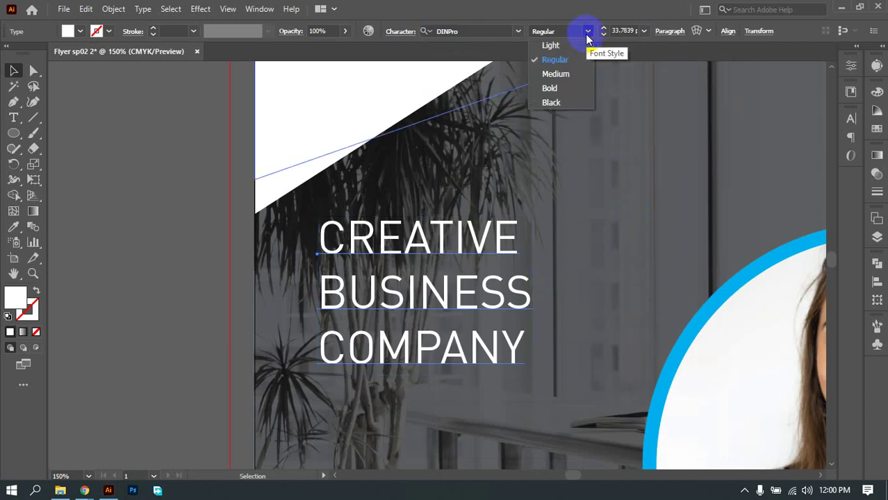
left_click(566, 89)
left_click(582, 327)
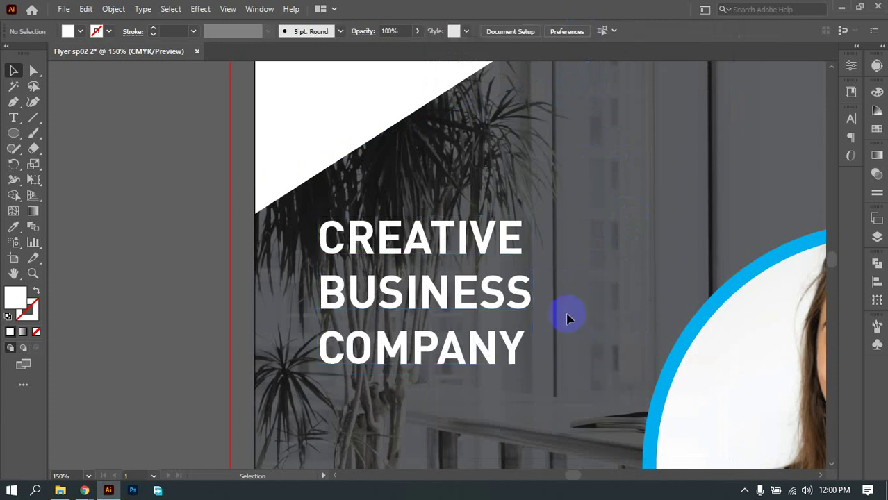
Step: Scale the three-line headline up proportionally to about 43.1 pt, keeping its upper-left corner in place
scroll(564, 317, "up", 1)
scroll(547, 296, "down", 4)
scroll(552, 306, "up", 1)
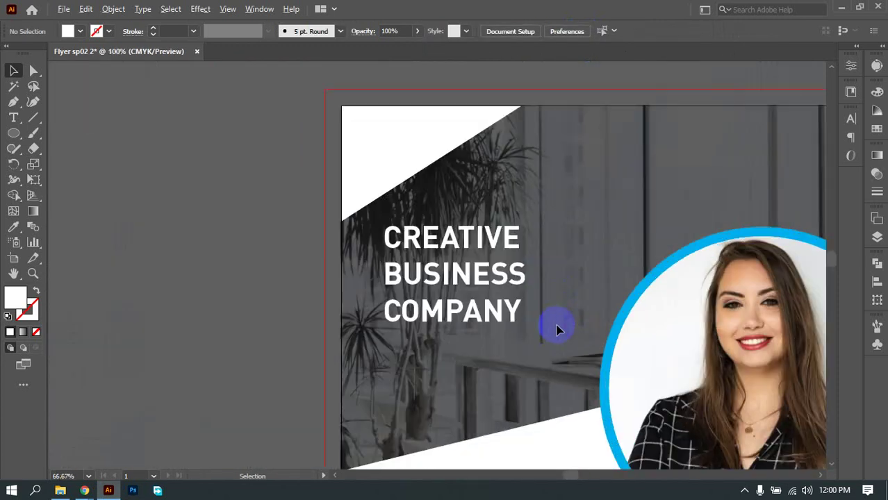
scroll(556, 329, "up", 1)
mouse_move(443, 335)
left_mouse_down()
mouse_move(438, 327)
mouse_move(437, 367)
mouse_move(443, 335)
left_mouse_up()
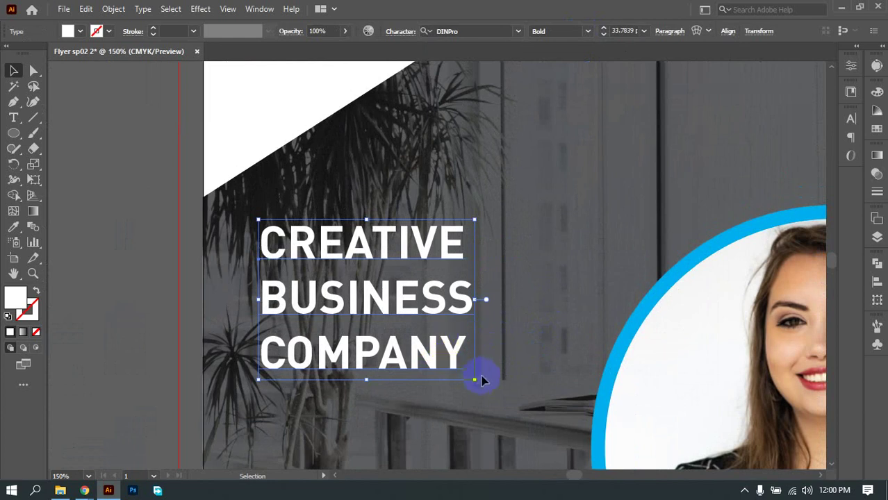
left_click_drag(475, 381, 533, 424)
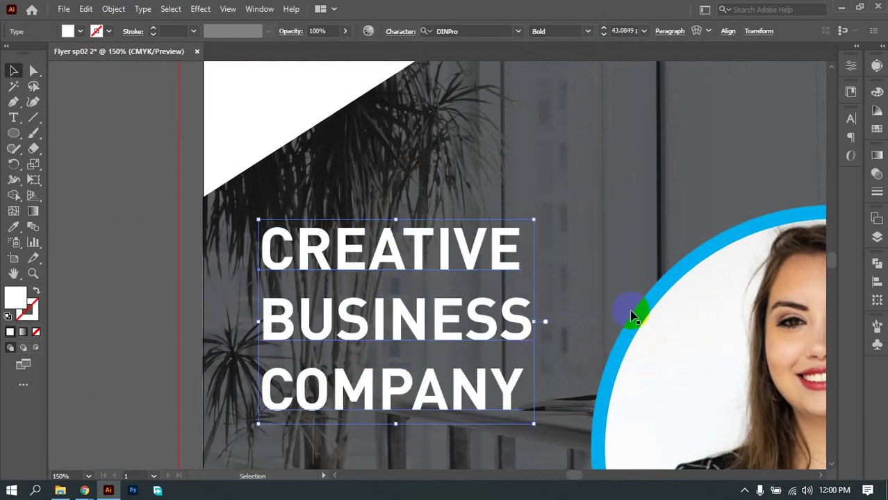
Step: Tighten the headline's leading to 41 pt and deselect the text
left_click(849, 118)
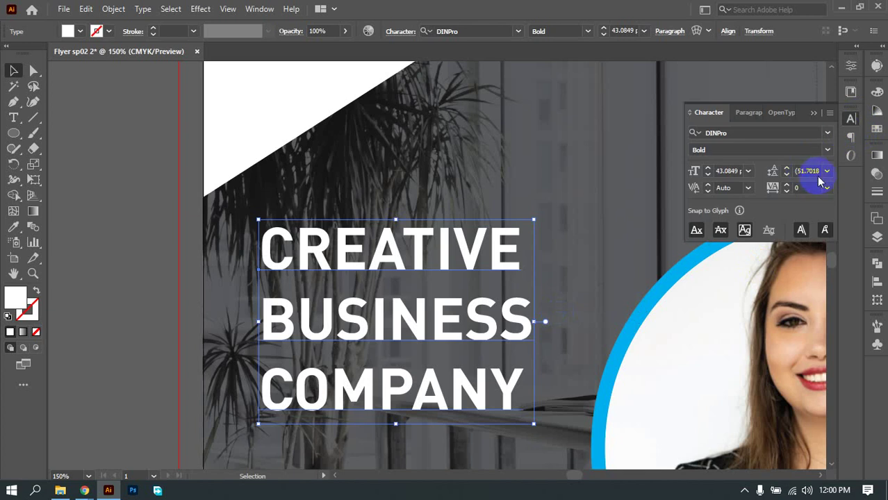
left_click(826, 172)
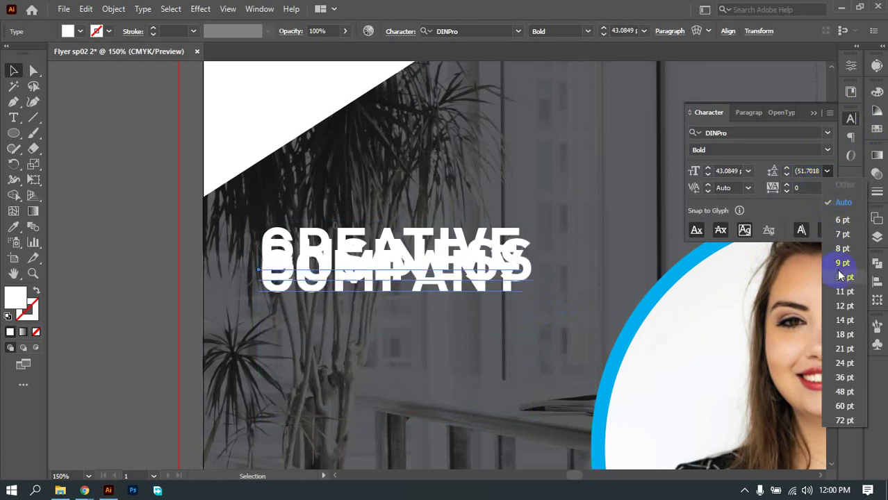
left_click(849, 393)
left_click(805, 171)
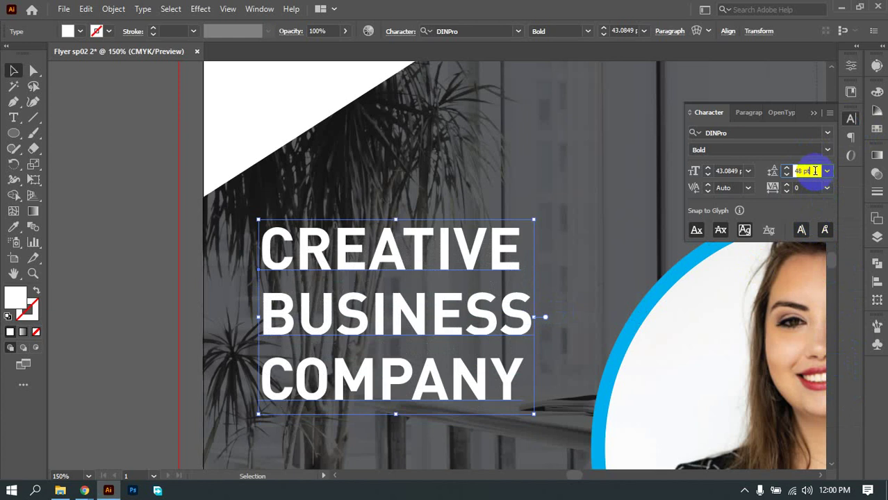
type("43")
key("Return")
type("41")
key("Return")
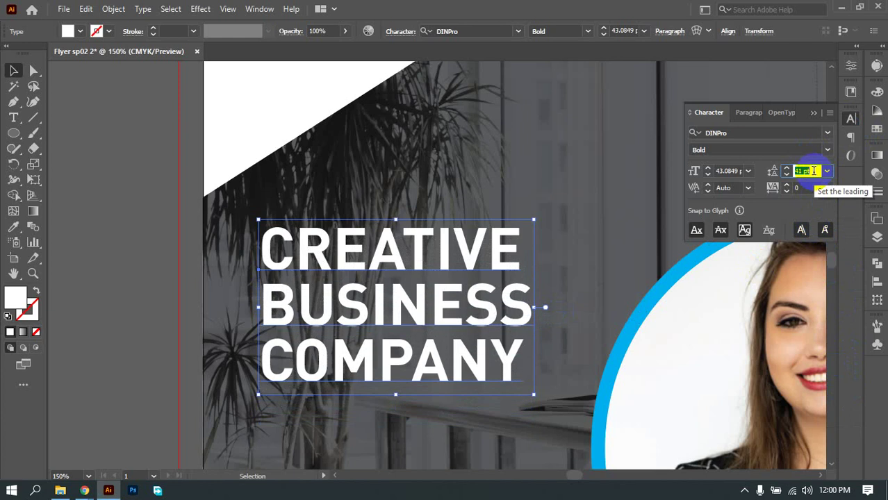
left_click(849, 122)
left_click(567, 205)
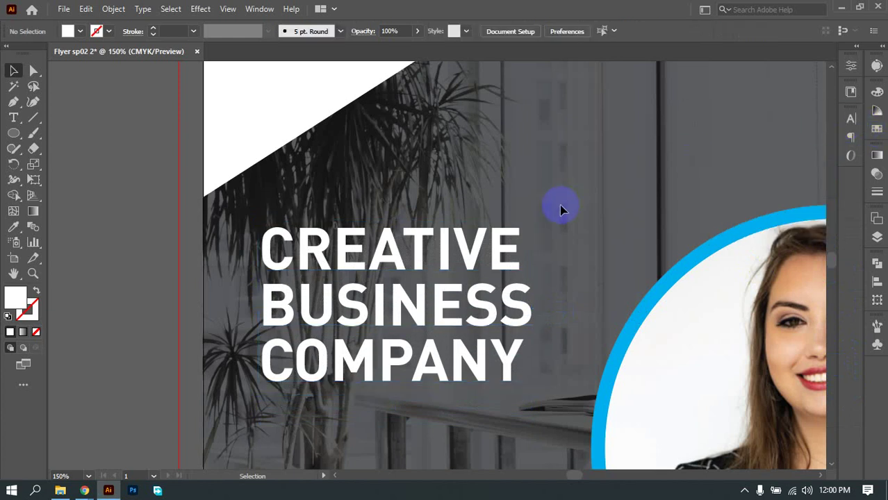
Step: Move the headline slightly down and to the right over the office photo, and deselect it
scroll(560, 205, "down", 3)
left_click_drag(520, 269, 481, 297)
left_click_drag(471, 256, 475, 263)
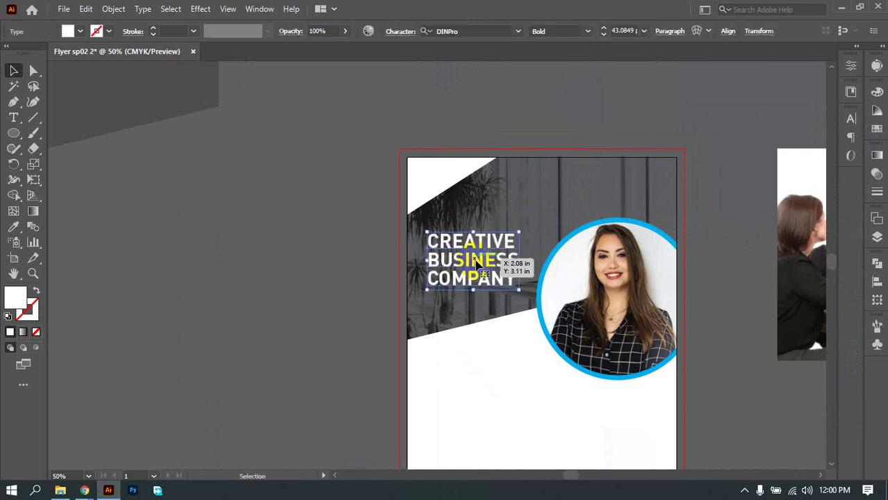
left_click(528, 378)
left_click_drag(534, 379, 466, 323)
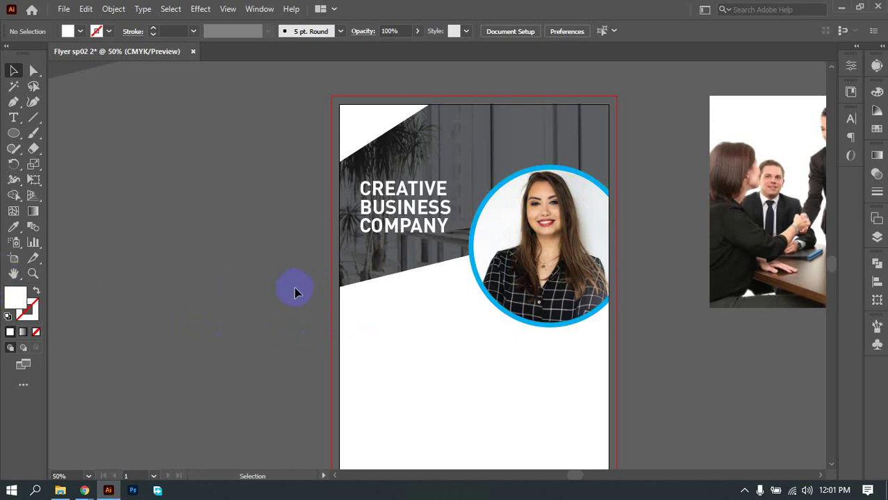
left_click(15, 119)
left_click(14, 101)
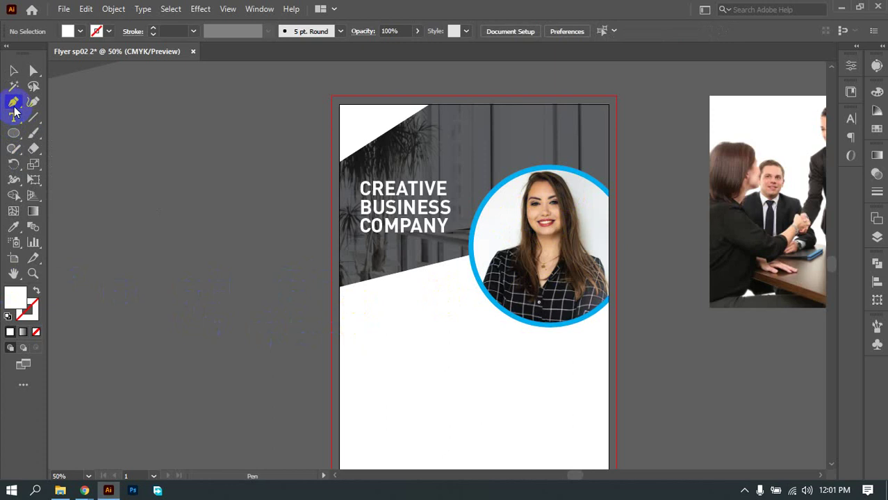
left_click(340, 297)
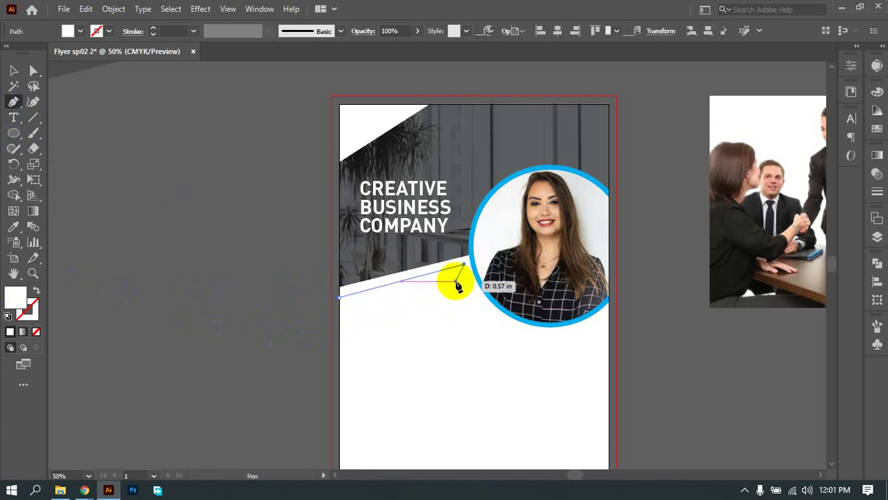
left_click(464, 264)
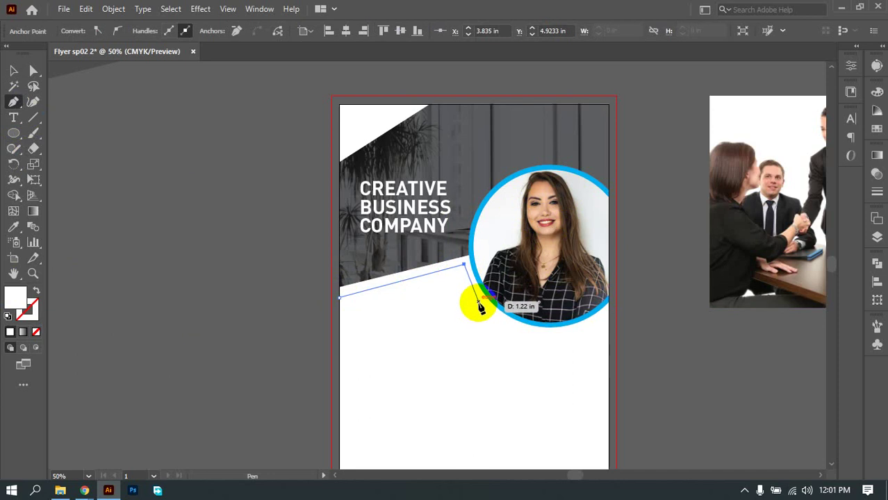
left_click_drag(473, 296, 438, 323)
scroll(480, 313, "up", 3)
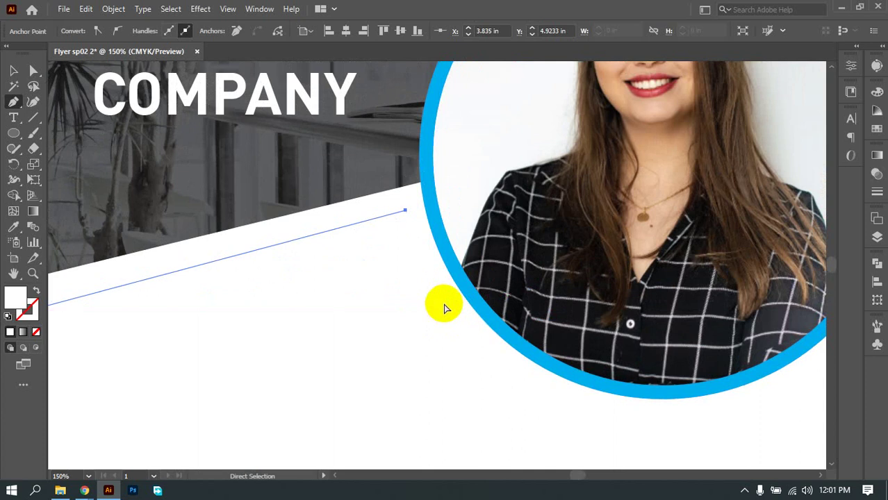
key("ctrl+z")
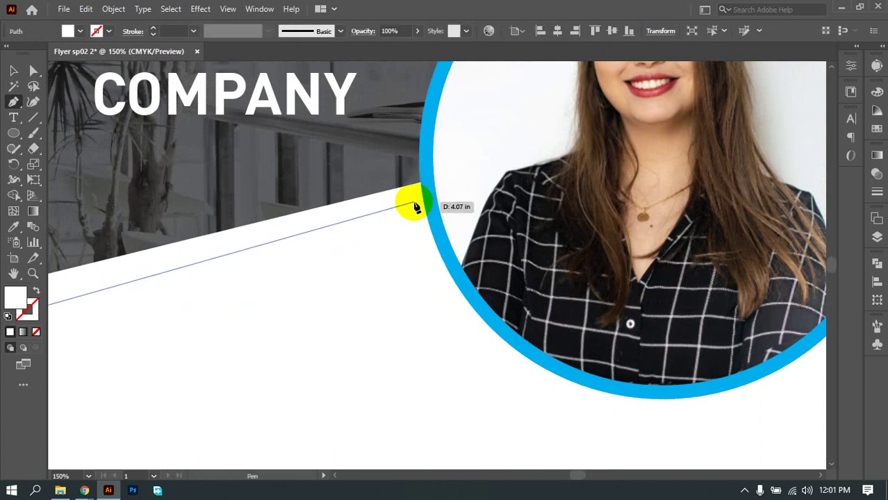
scroll(410, 217, "down", 3)
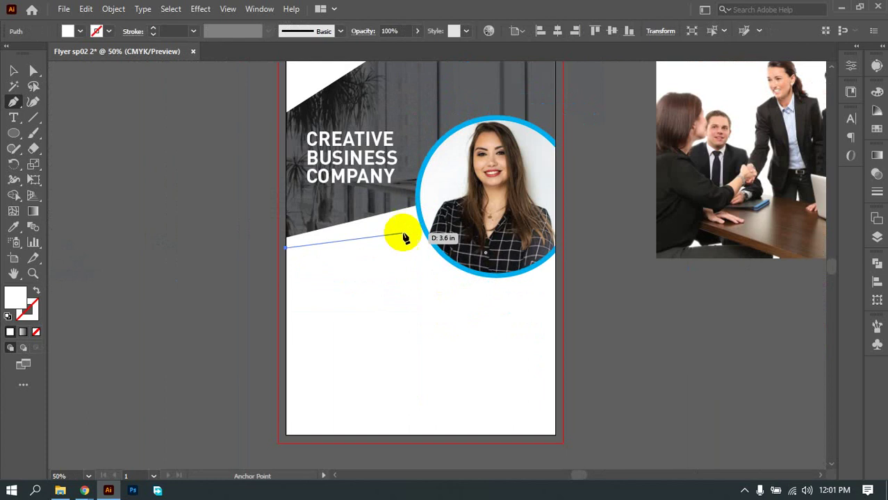
left_click(367, 242, "ctrl")
Step: Draw a closed wedge about 4.3 in wide with the Pen tool below the slanted photo, curving its inner end along the portrait's ring, and deselect it
scroll(367, 241, "up", 3)
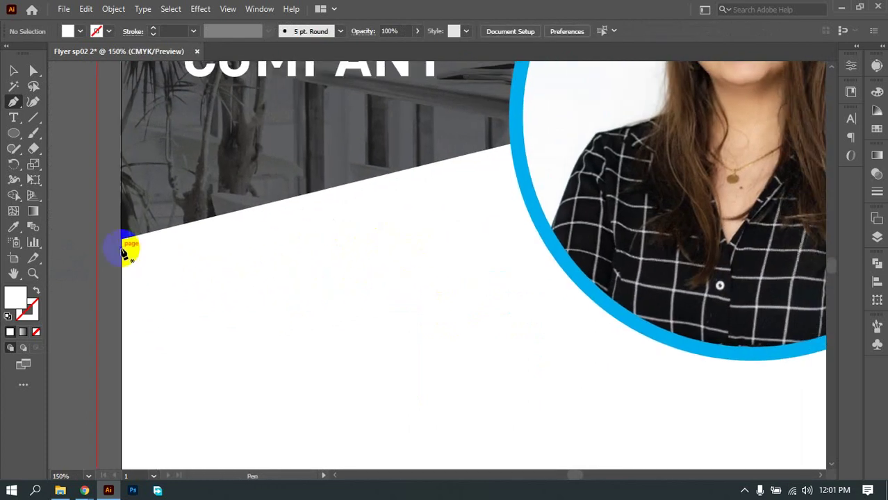
left_click(122, 247)
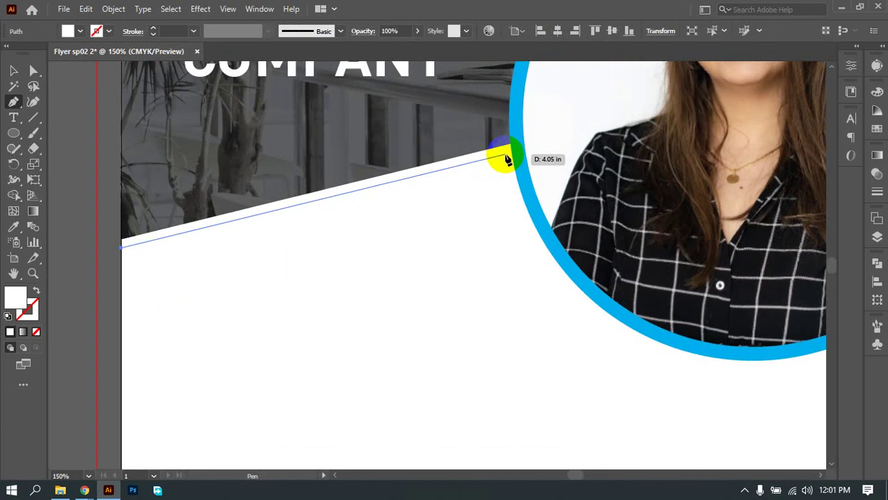
left_click(501, 155)
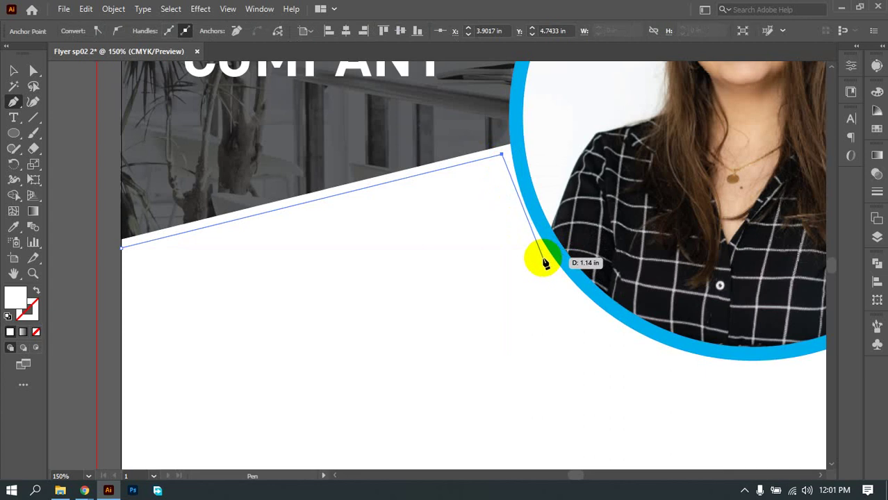
left_click_drag(542, 258, 574, 297)
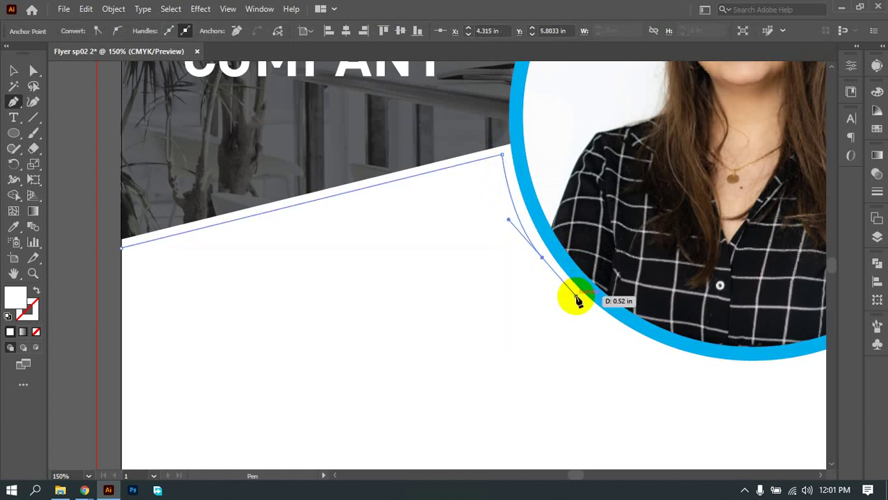
left_click(544, 262)
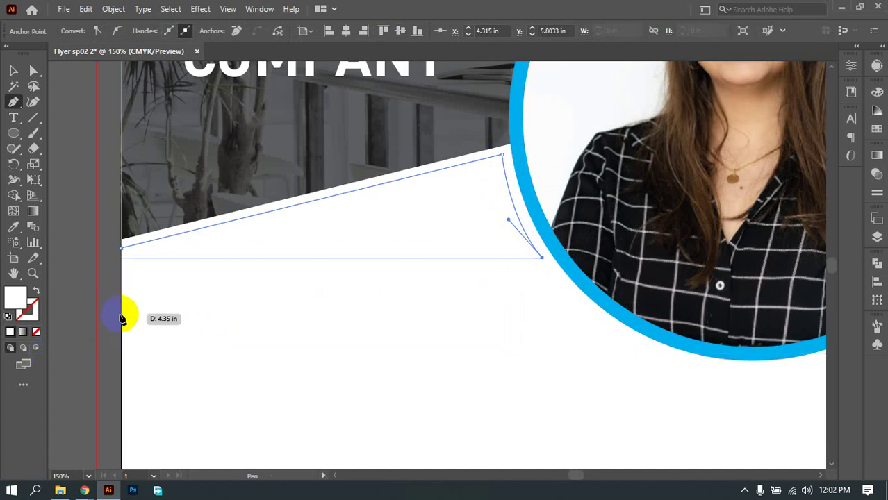
left_click(120, 278, "shift")
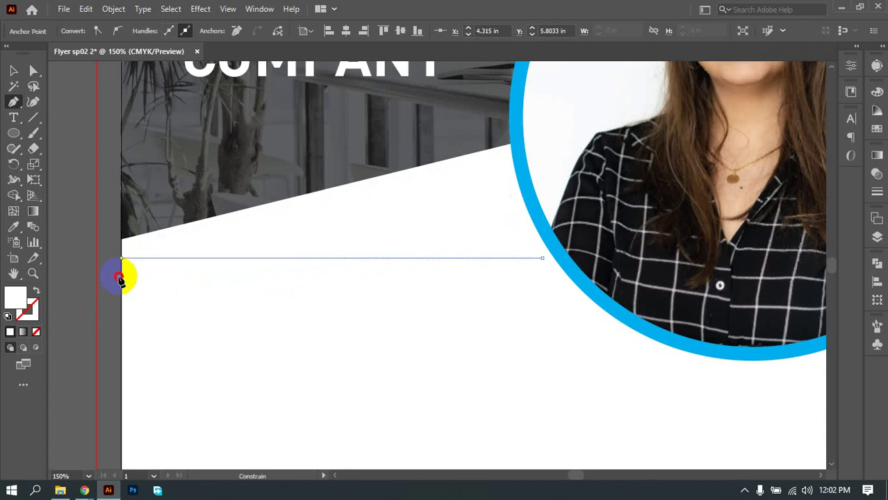
left_click(121, 247)
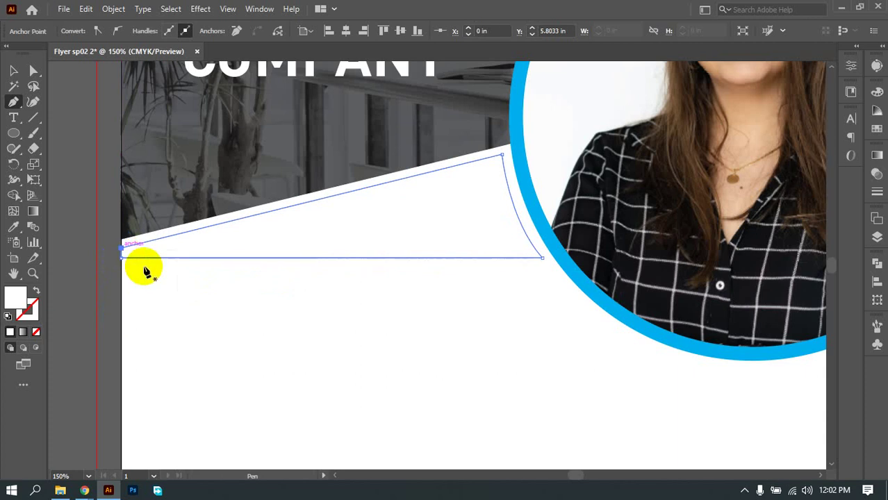
scroll(170, 292, "down", 4)
scroll(217, 314, "up", 2)
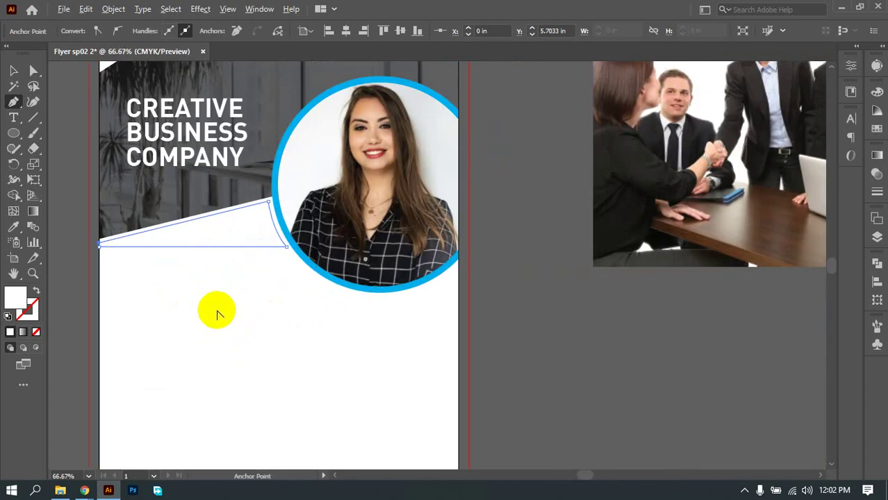
key("v")
left_click(206, 278)
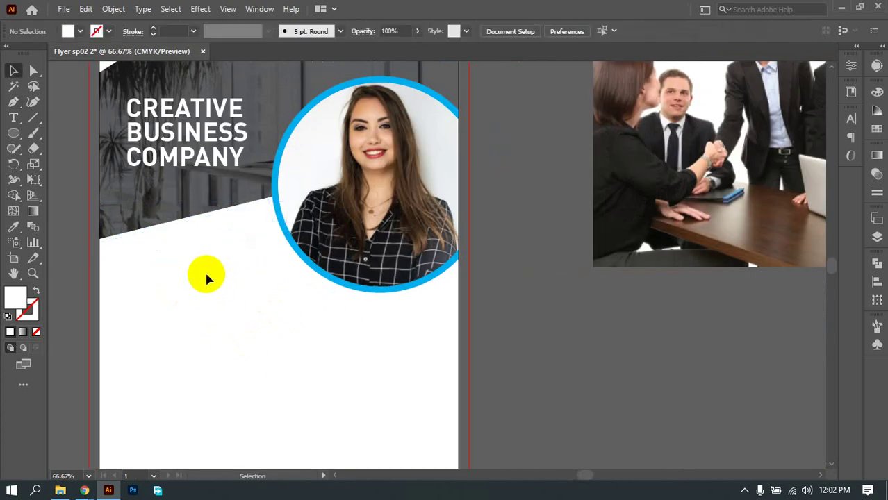
Step: Fill the wedge below the photo with the blue swatch C=100 M=95 Y=5 K=0
left_click(185, 243)
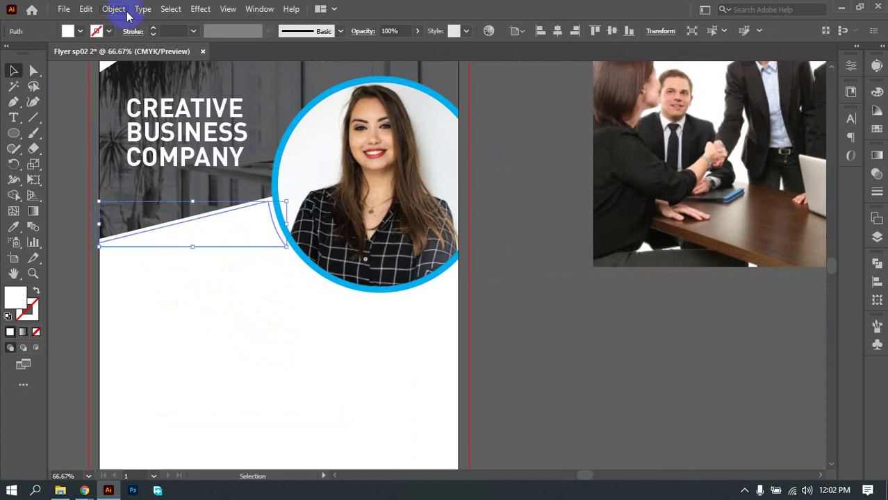
left_click(68, 31)
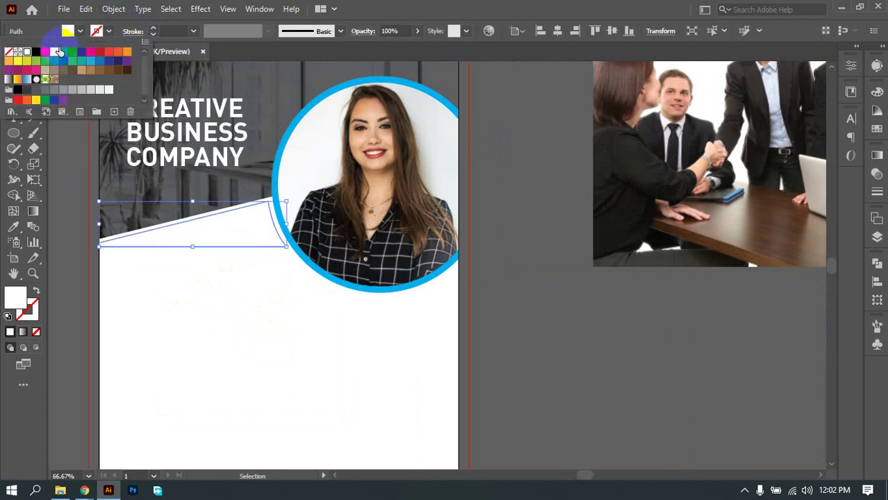
left_click(54, 53)
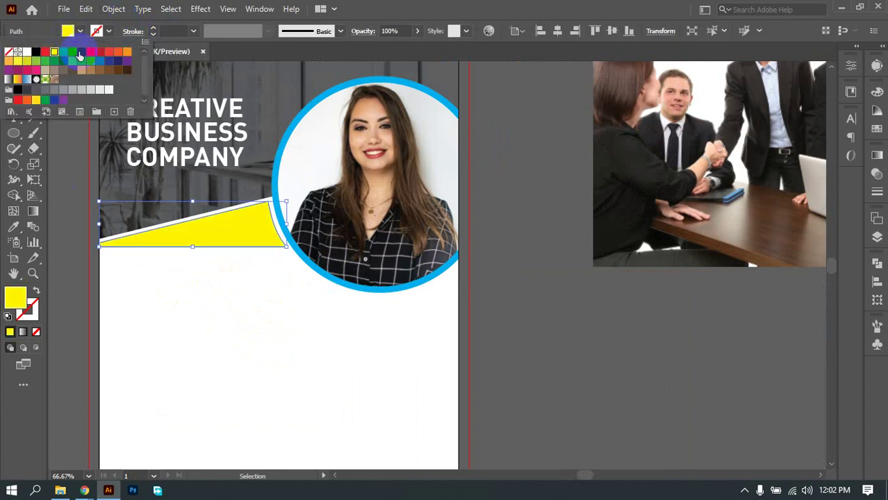
left_click(73, 53)
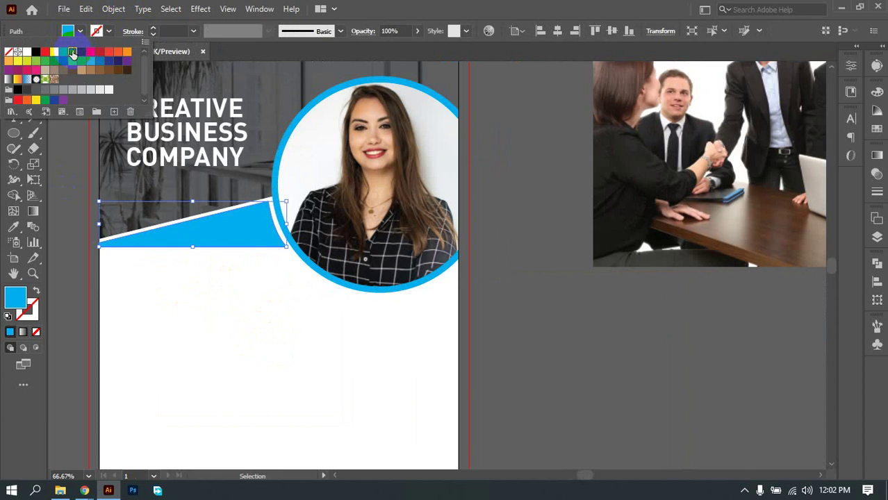
left_click(116, 61)
left_click(108, 61)
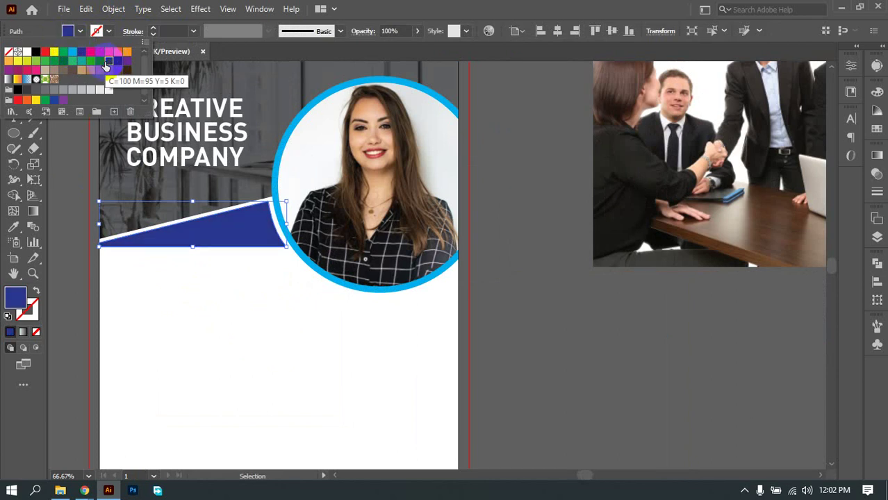
Step: Darken the wedge's fill to navy #000830, keep the wedge in its place, and deselect it
double_click(17, 299)
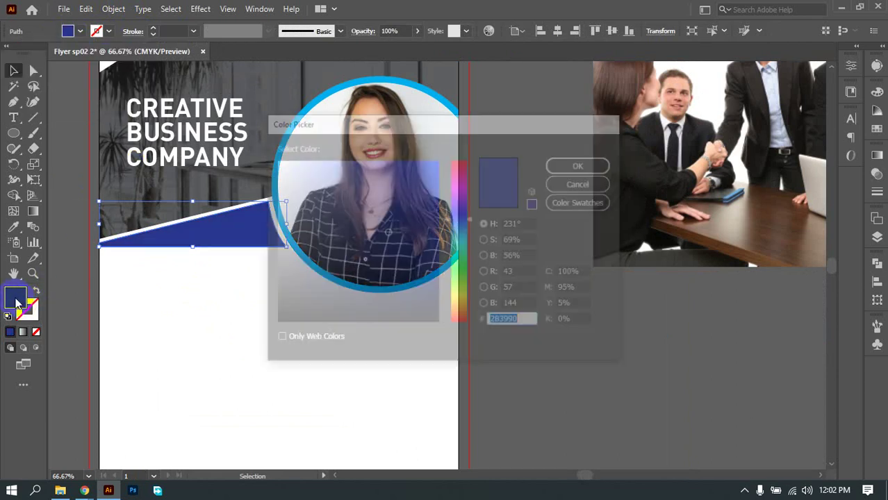
mouse_move(406, 227)
left_mouse_down()
mouse_move(440, 258)
mouse_move(437, 294)
left_mouse_up()
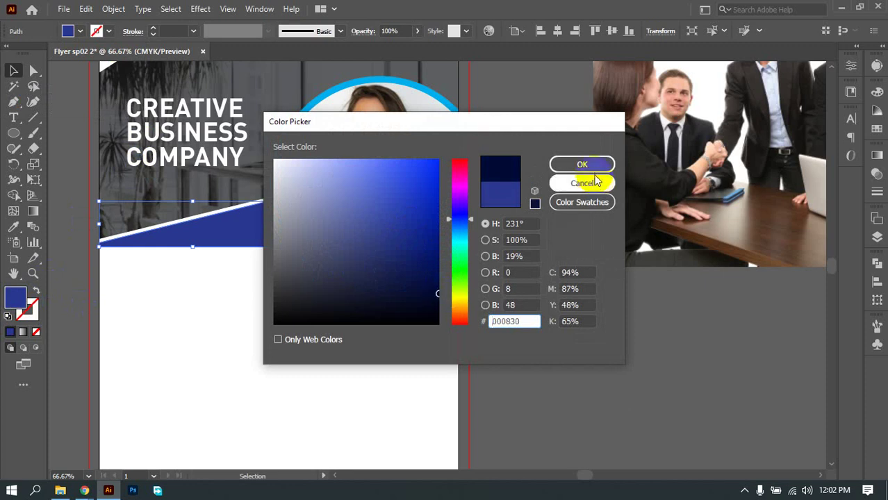
left_click(576, 165)
left_click_drag(243, 284, 193, 259)
key("ctrl+z")
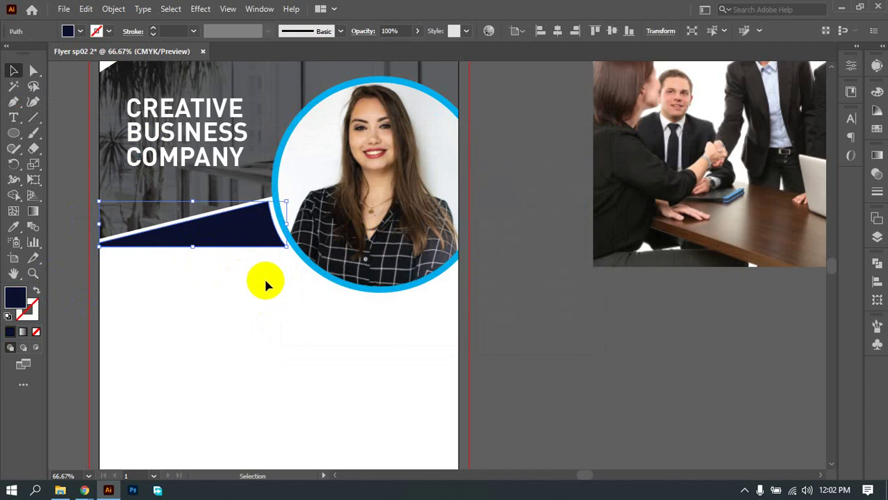
left_click(264, 278)
scroll(269, 277, "up", 1)
scroll(269, 277, "down", 1)
scroll(270, 277, "down", 1)
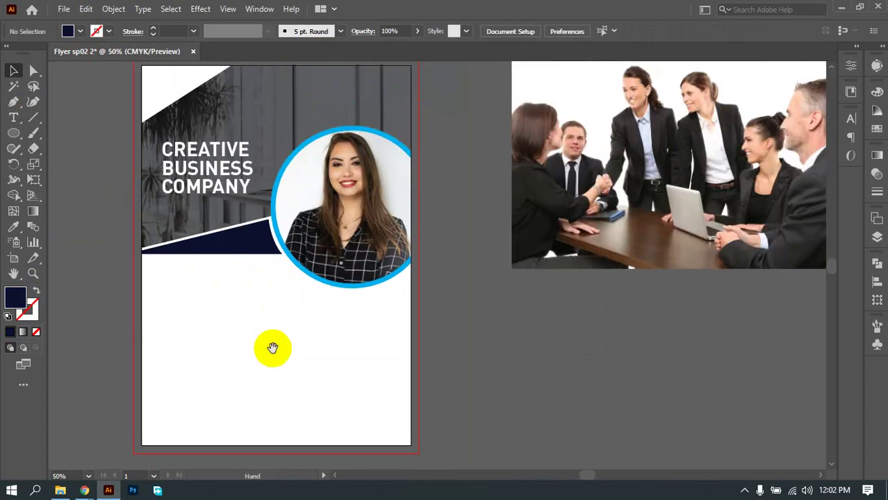
left_click_drag(272, 348, 361, 368)
scroll(311, 343, "up", 1)
left_click_drag(304, 341, 291, 350)
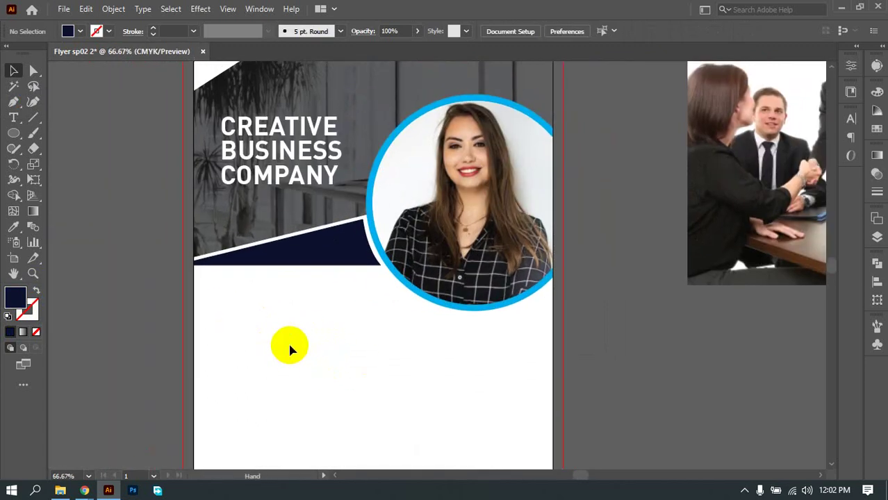
Step: Draw a closed navy band about 4.96 in wide and 0.6 in high with the Pen tool beneath the wedge, curving its inner end along the ring
left_click(13, 101)
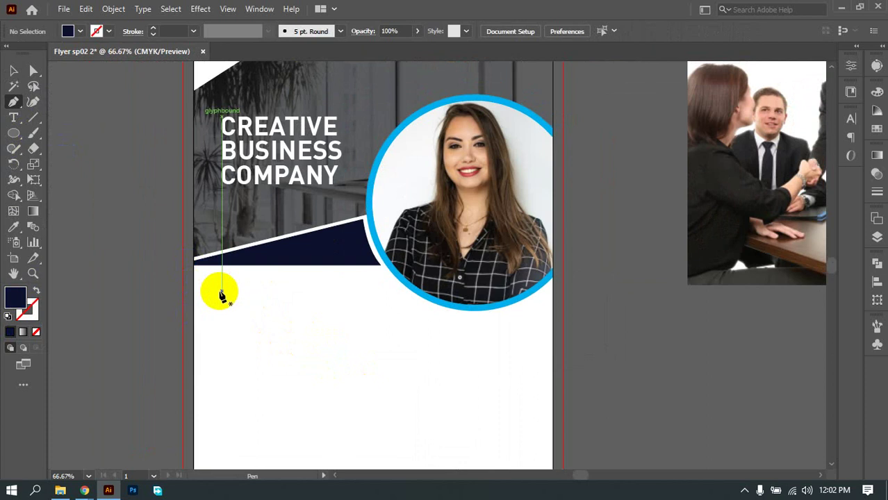
scroll(221, 296, "up", 2)
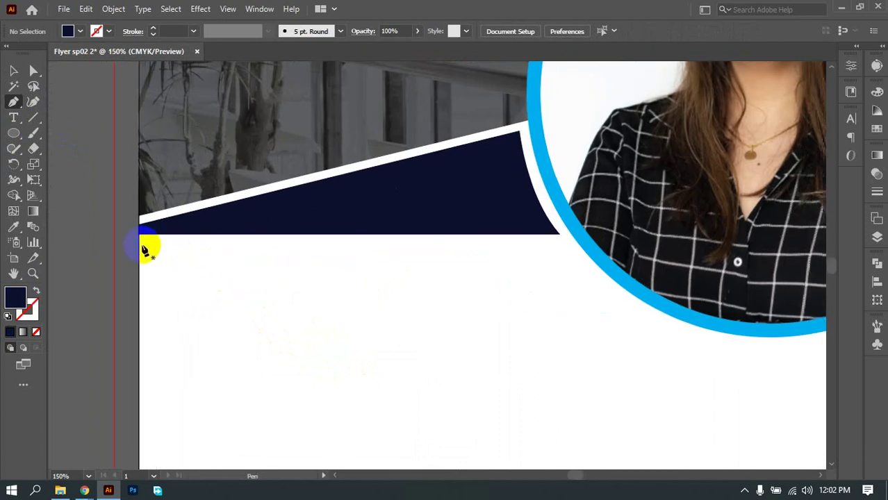
left_click(139, 241)
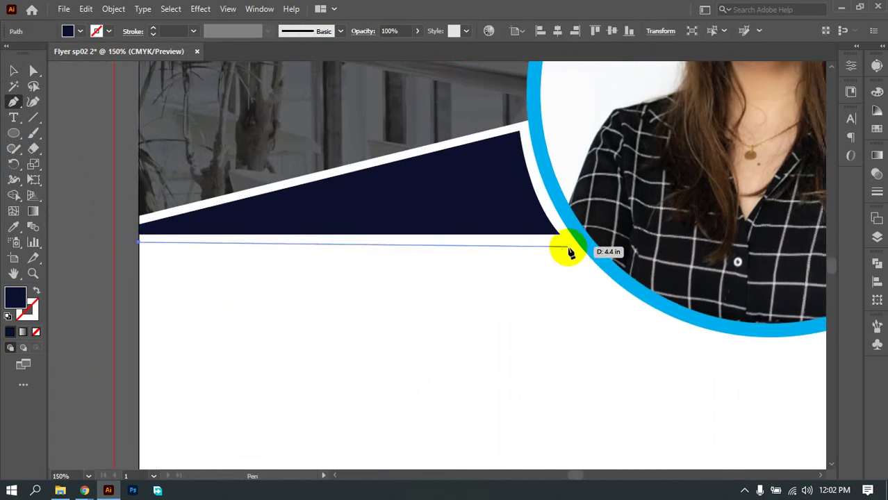
left_click(559, 242)
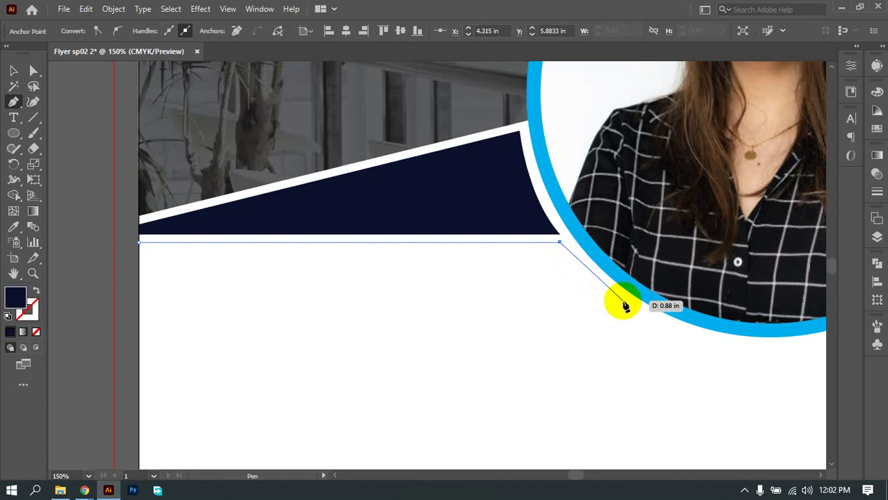
left_click_drag(622, 300, 657, 321)
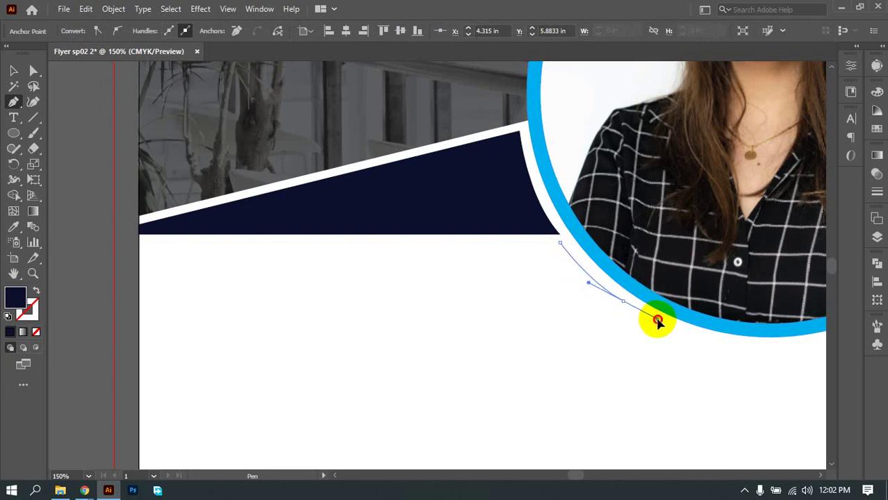
left_click_drag(657, 321, 658, 321)
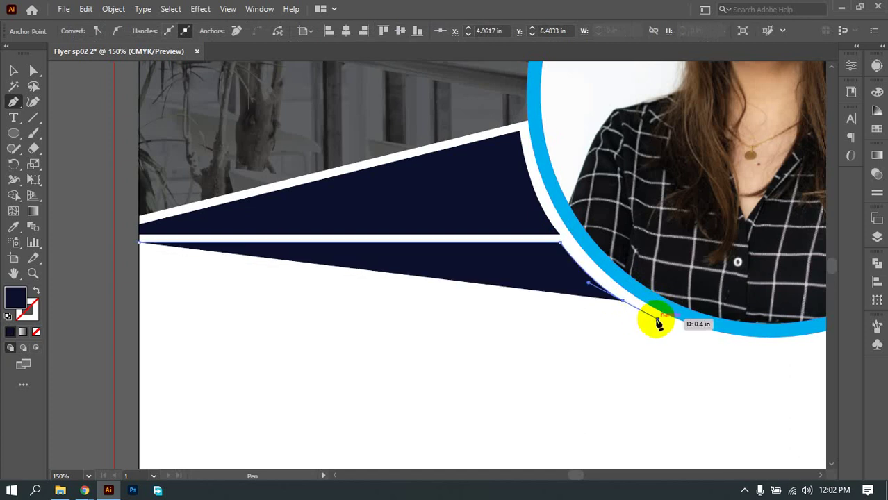
left_click(623, 302)
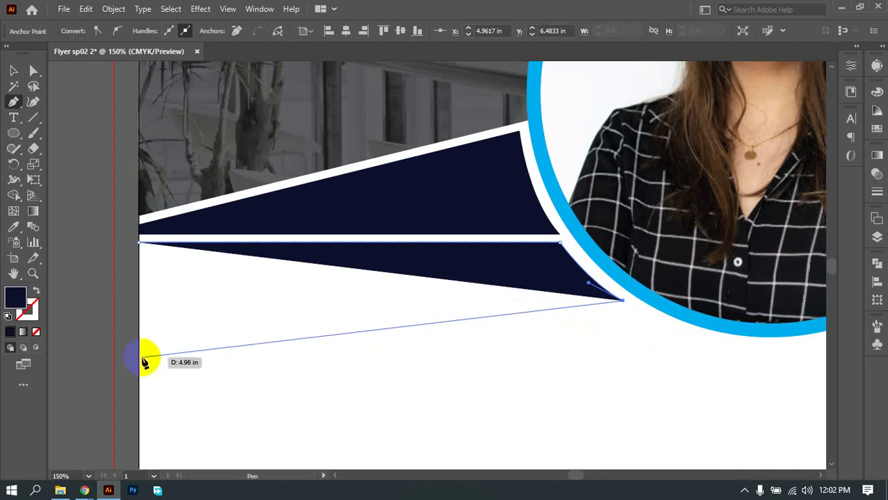
key("shift")
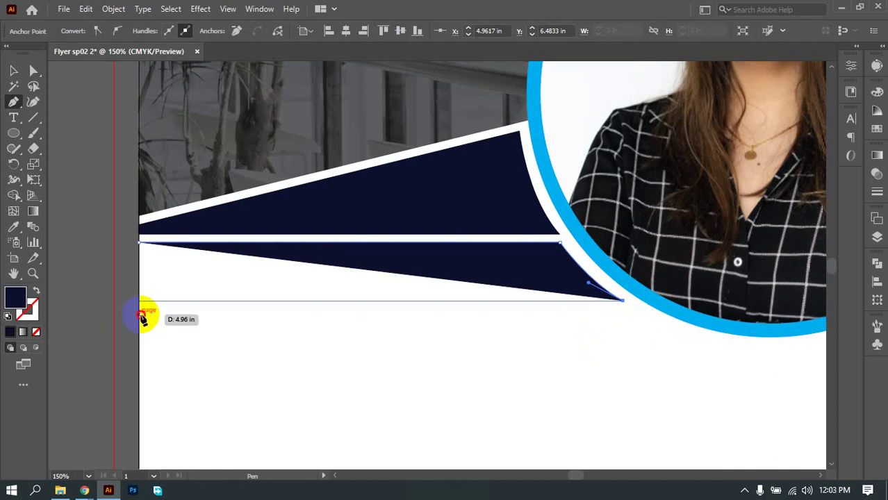
left_click(142, 316, "shift")
left_click(141, 243)
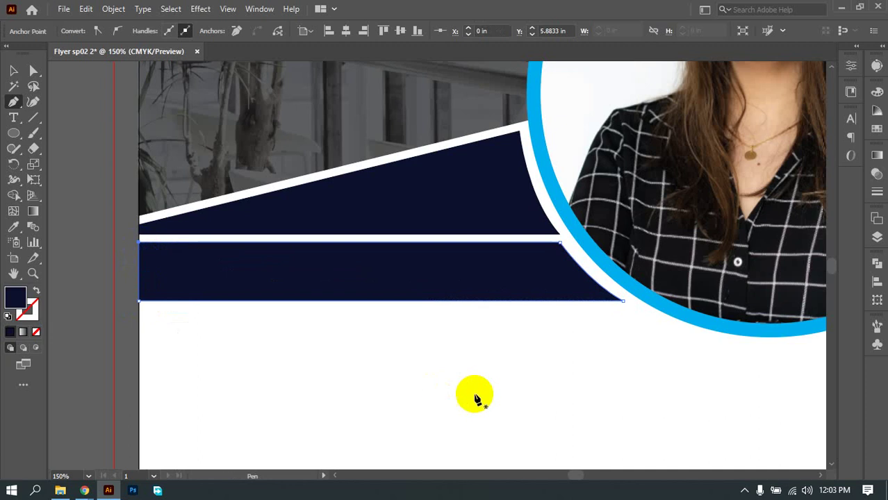
scroll(472, 395, "down", 3)
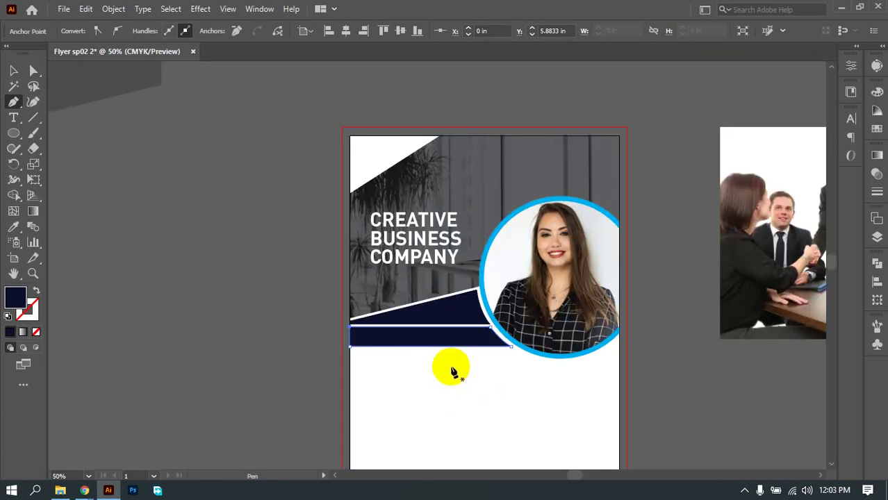
key("v")
left_click(433, 365)
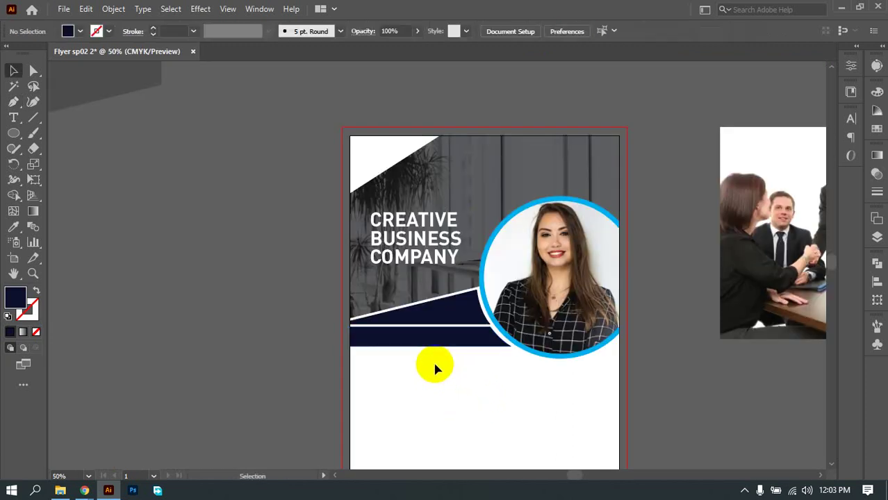
Step: Move the lower band's upper corner anchor beside the portrait slightly up and to the right, towards the blue ring
scroll(493, 326, "up", 4)
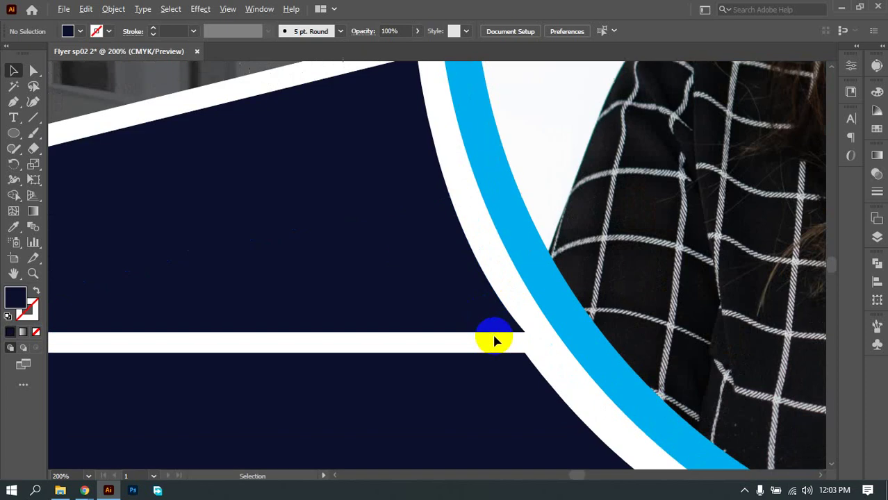
scroll(494, 340, "up", 6)
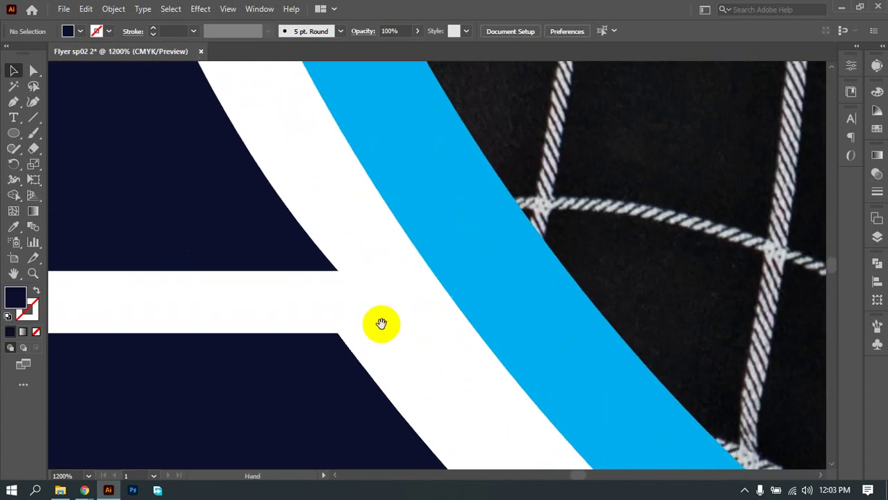
key("a")
left_click_drag(338, 335, 354, 318)
scroll(338, 331, "down", 4)
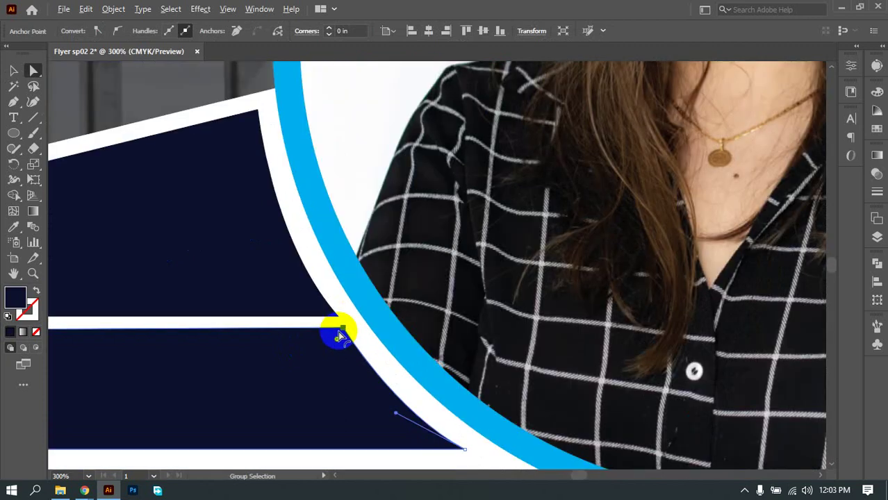
scroll(339, 336, "down", 5)
scroll(319, 337, "up", 3)
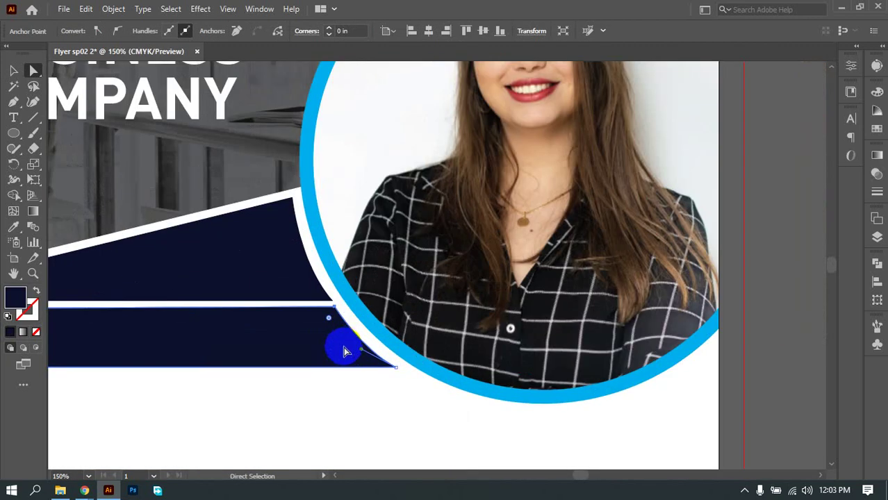
scroll(343, 346, "up", 4)
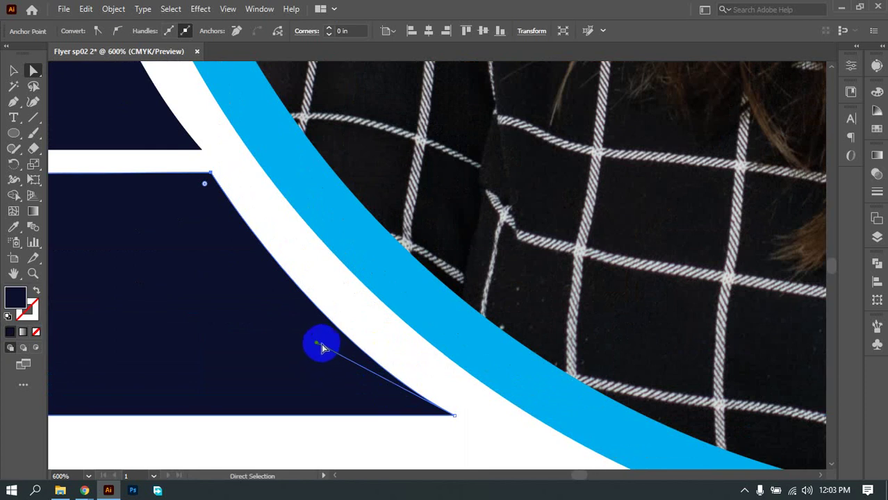
Step: Adjust the curve handle at the lower band's pointed inner end so its edge follows the blue ring evenly
left_click_drag(319, 346, 323, 337)
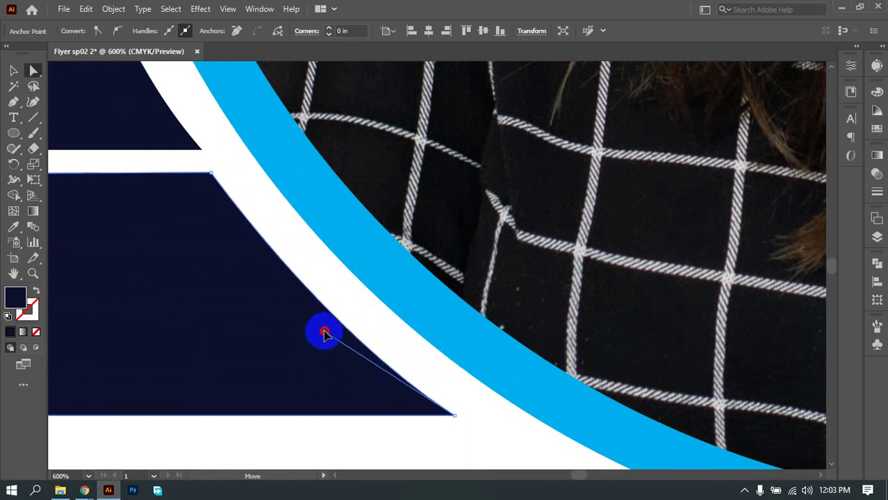
left_click_drag(457, 415, 460, 412)
scroll(397, 412, "down", 7, "alt")
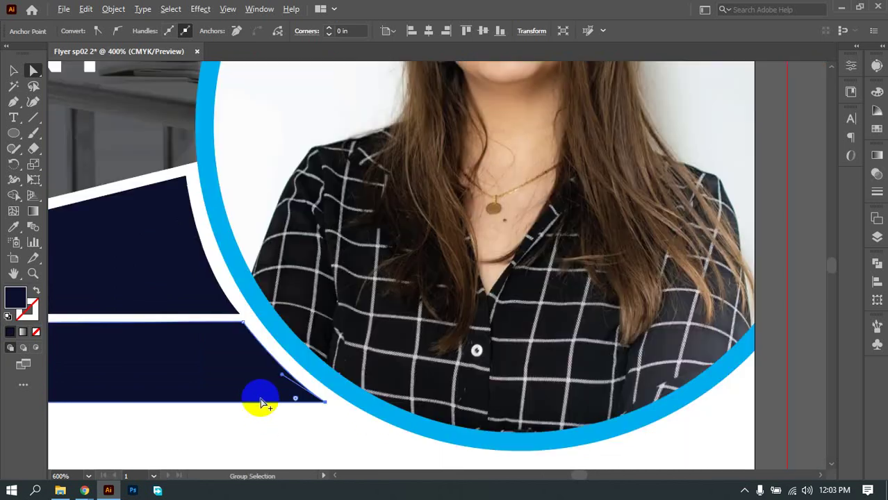
scroll(233, 420, "left", 2)
scroll(167, 388, "up", 3, "alt")
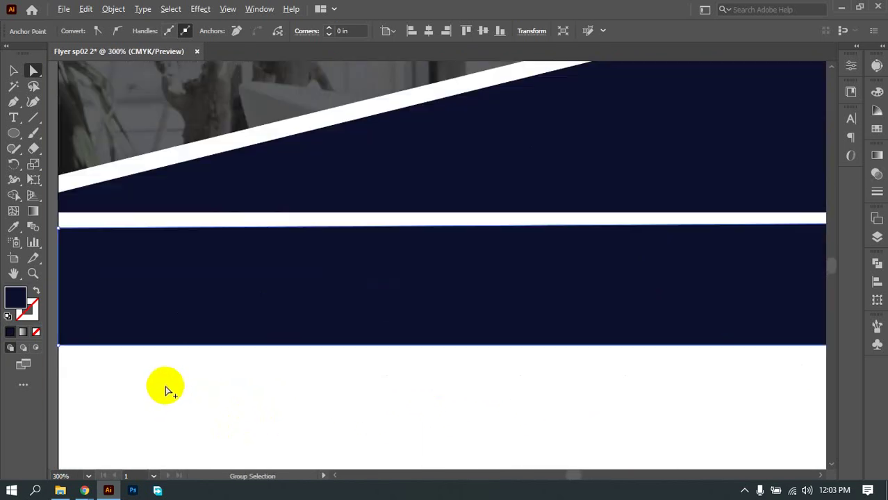
Step: Nudge the upper wedge's lower inner corner away from the ring, refine its curve handle to even the white gap, and deselect it
left_click(422, 414)
scroll(406, 333, "up", 4, "alt")
left_click_drag(408, 240, 418, 253)
scroll(409, 260, "down", 1, "alt")
scroll(402, 272, "up", 2)
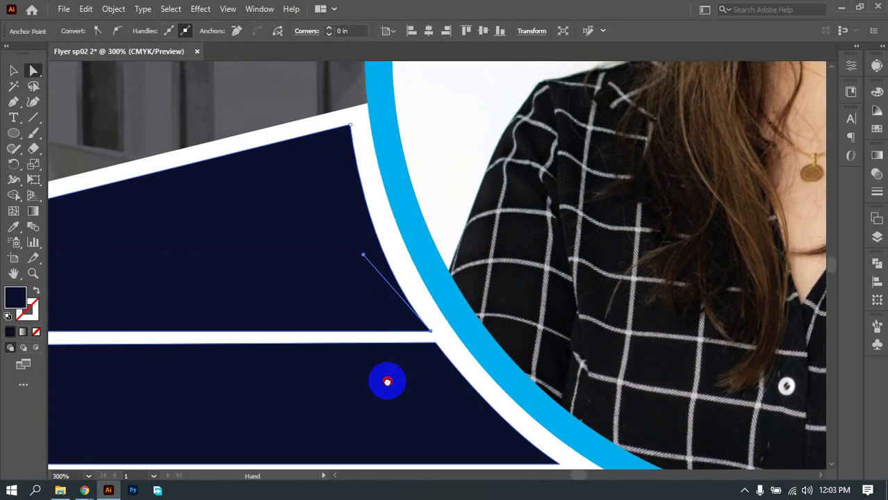
scroll(455, 337, "up", 3, "alt")
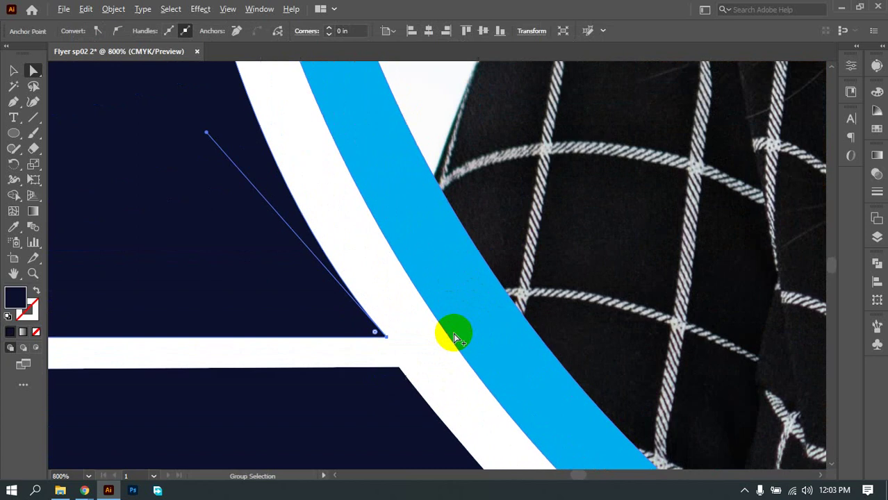
left_click_drag(384, 340, 381, 337)
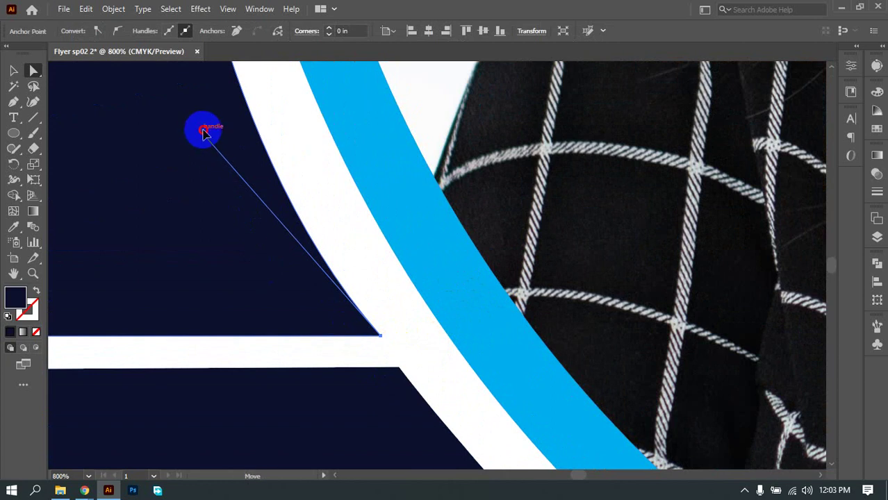
scroll(226, 253, "down", 5)
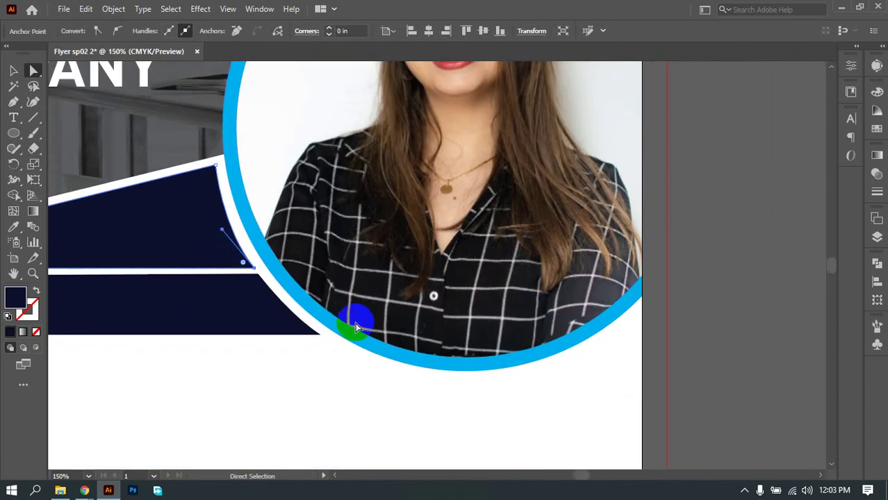
key("v")
left_click(290, 387)
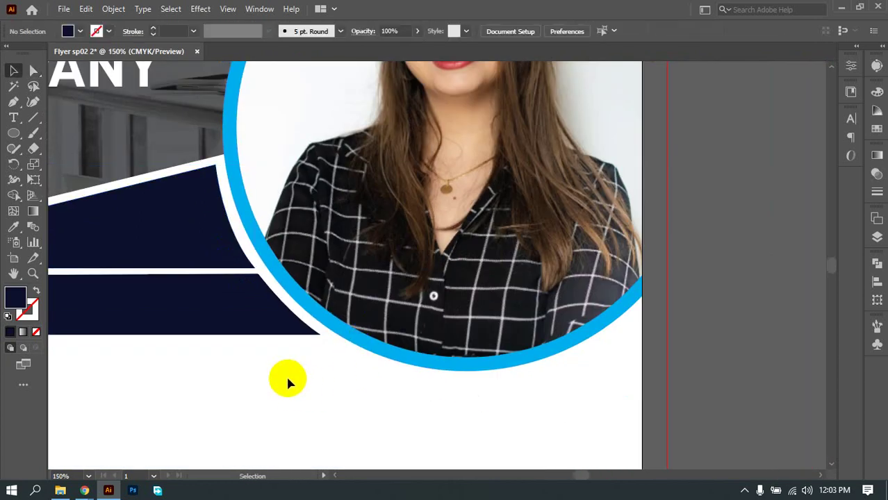
Step: Add the text line "Let's business together and make profits" in the white area below the lower navy band
scroll(286, 377, "down", 3)
scroll(307, 378, "up", 2)
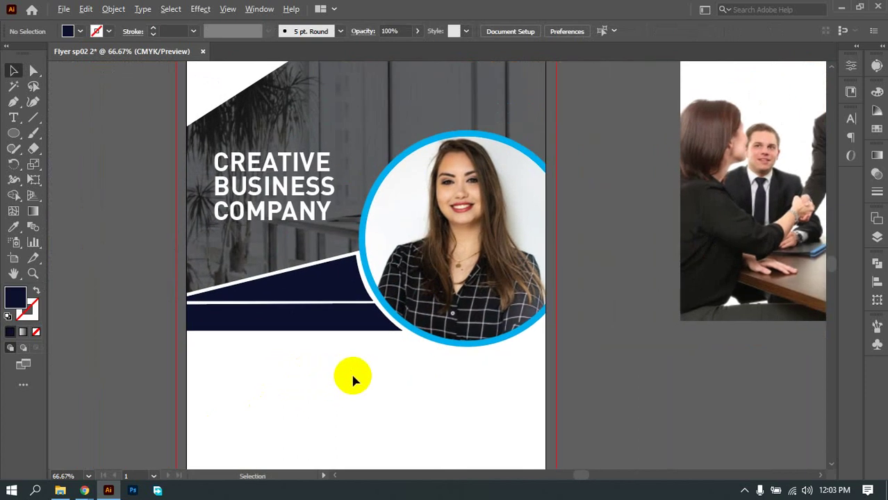
left_click_drag(410, 382, 521, 312)
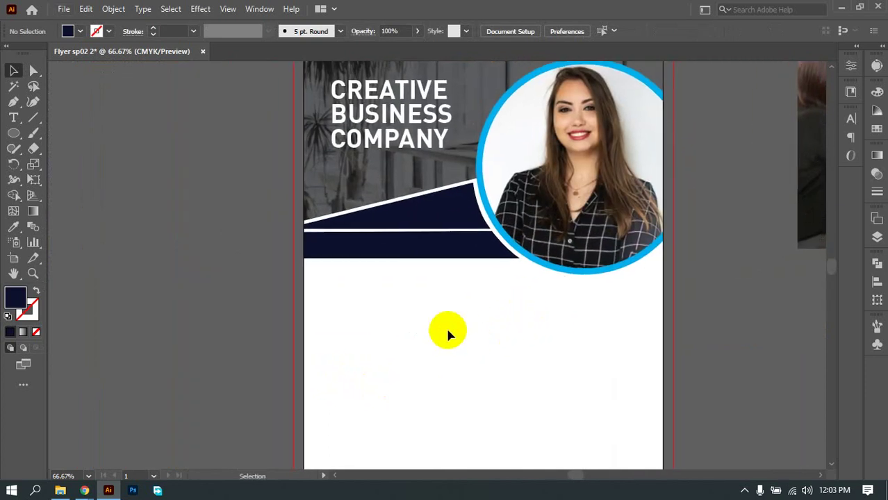
scroll(486, 340, "down", 1)
scroll(505, 343, "down", 1)
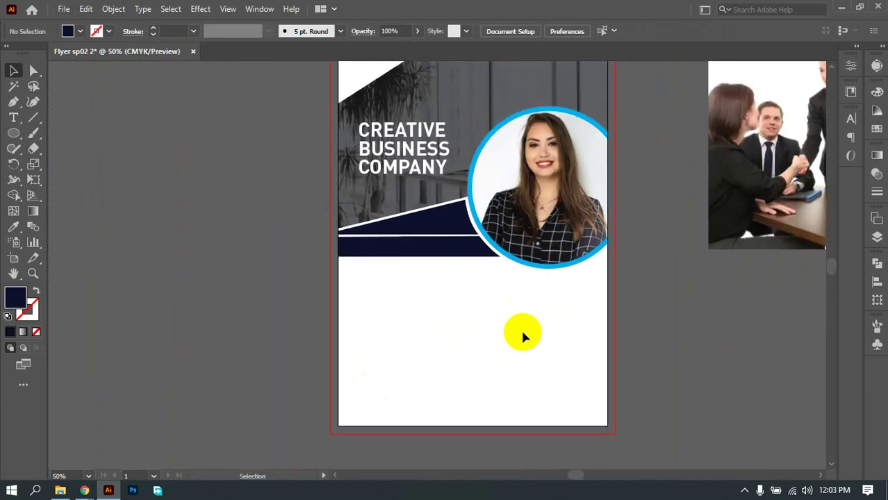
scroll(408, 349, "up", 2)
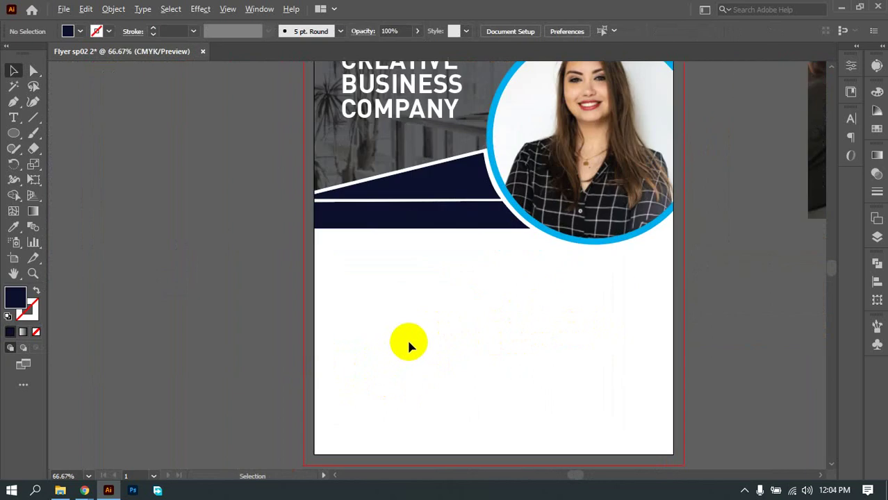
left_click(14, 117)
left_click(323, 308)
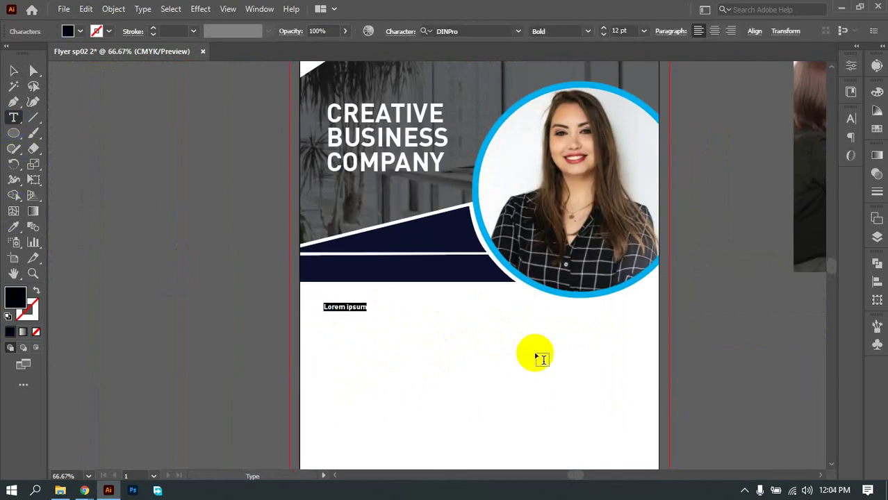
type("4")
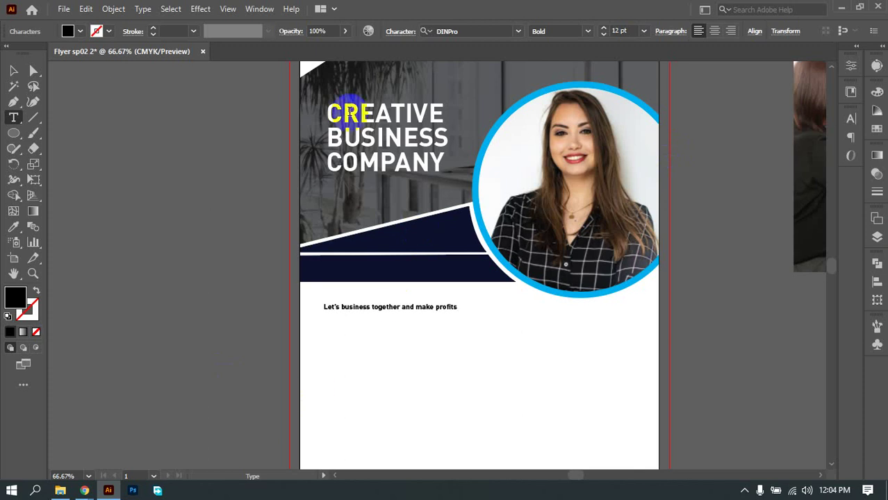
left_click(9, 73)
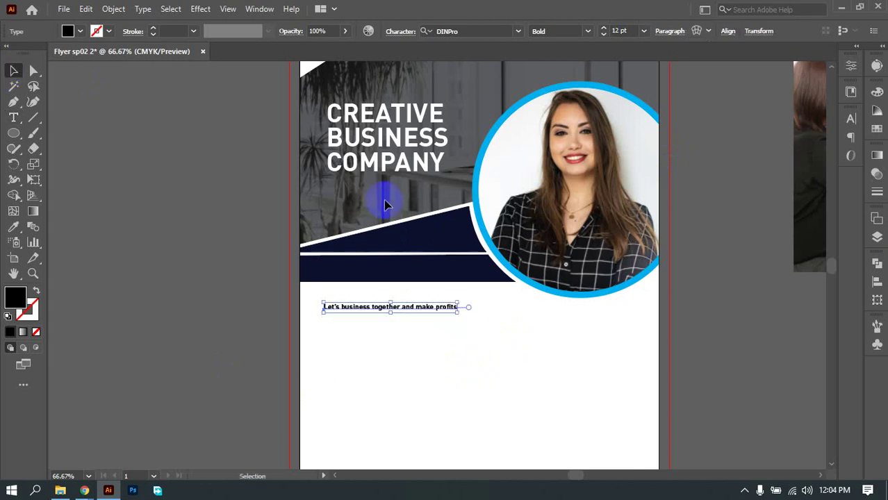
Step: Change the font of the "CREATIVE BUSINESS COMPANY" headline to Broadway
left_click_drag(382, 192, 404, 373)
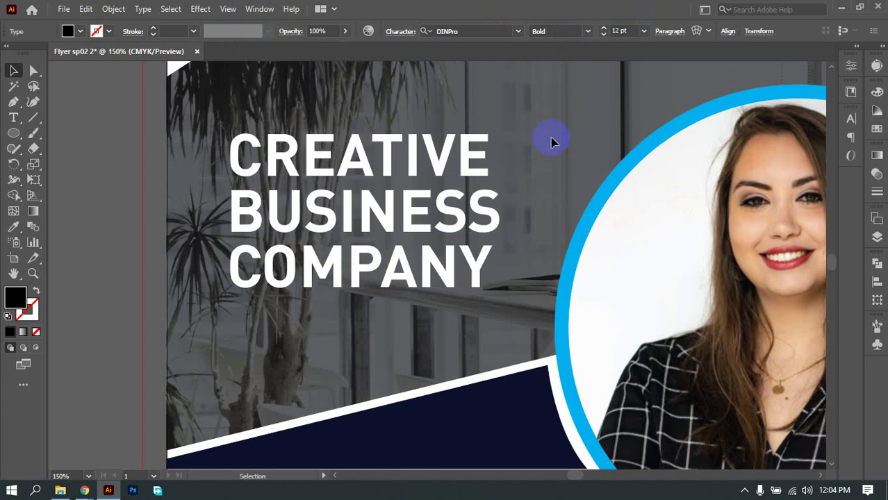
left_click_drag(493, 150, 303, 154)
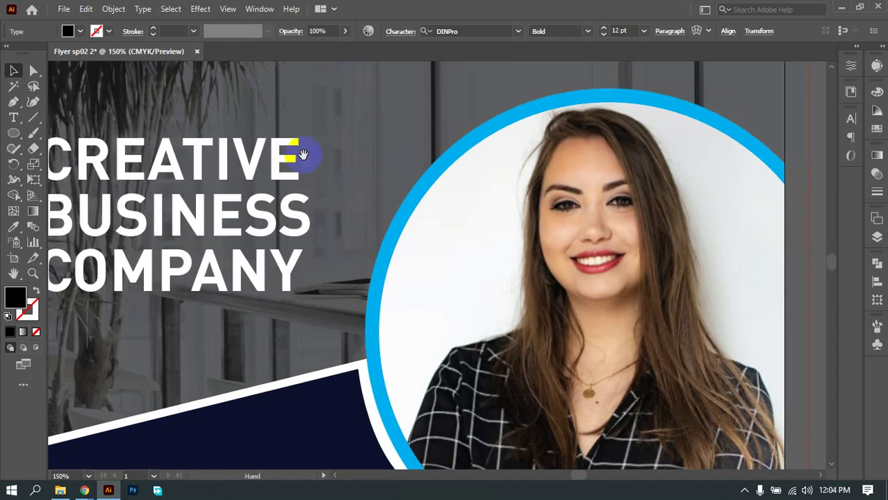
left_click(519, 31)
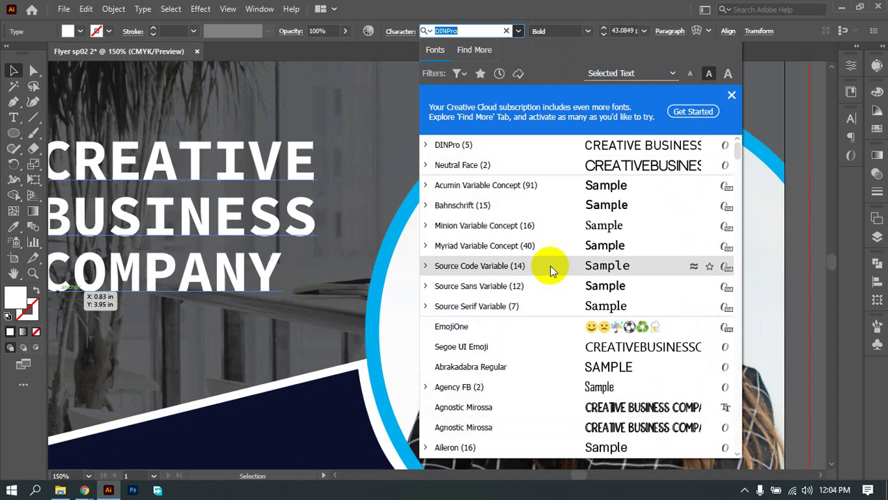
scroll(667, 222, "down", 5)
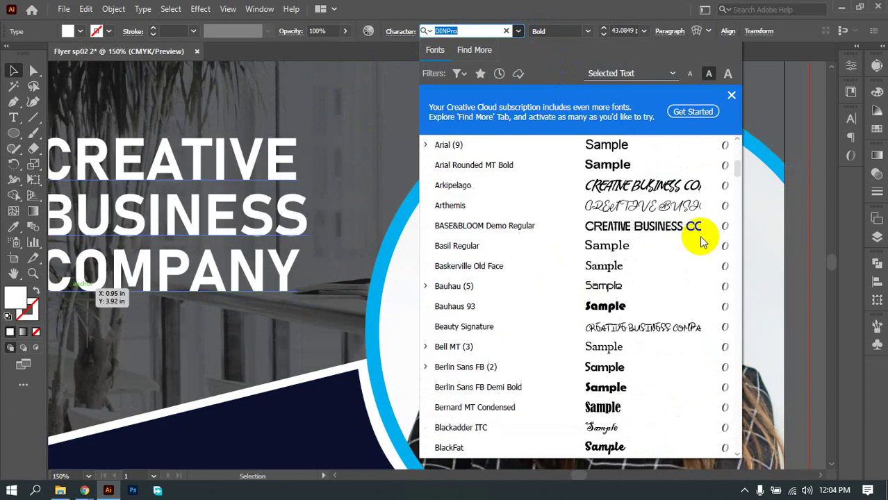
left_click(730, 99)
scroll(716, 250, "down", 5)
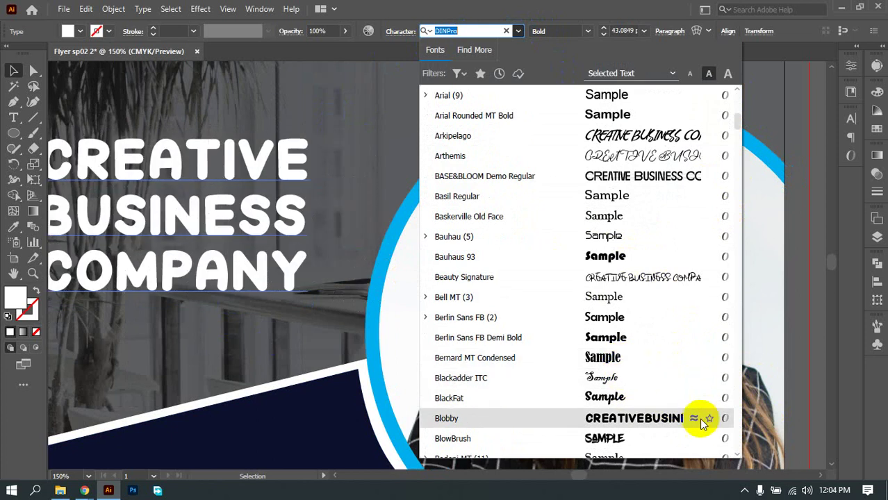
scroll(699, 424, "down", 6)
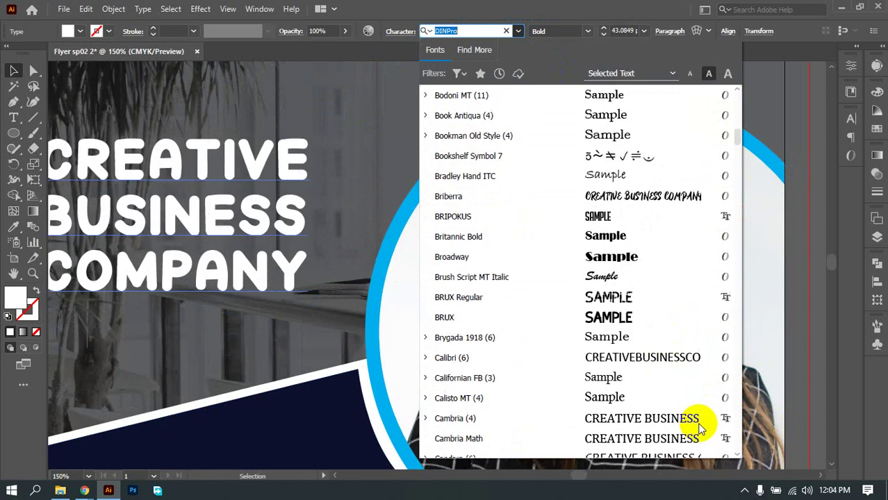
left_click(622, 261)
scroll(399, 264, "down", 2)
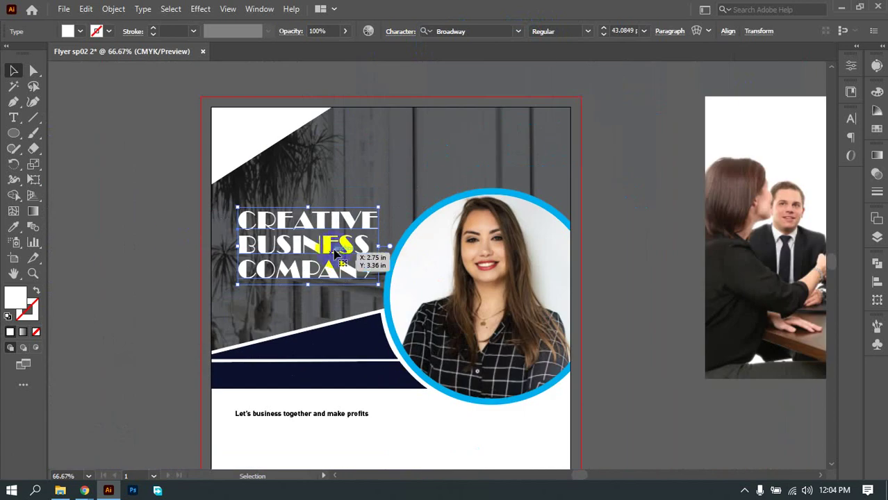
Step: Change the font of the "CREATIVE BUSINESS COMPANY" headline to Impact
scroll(341, 256, "up", 2)
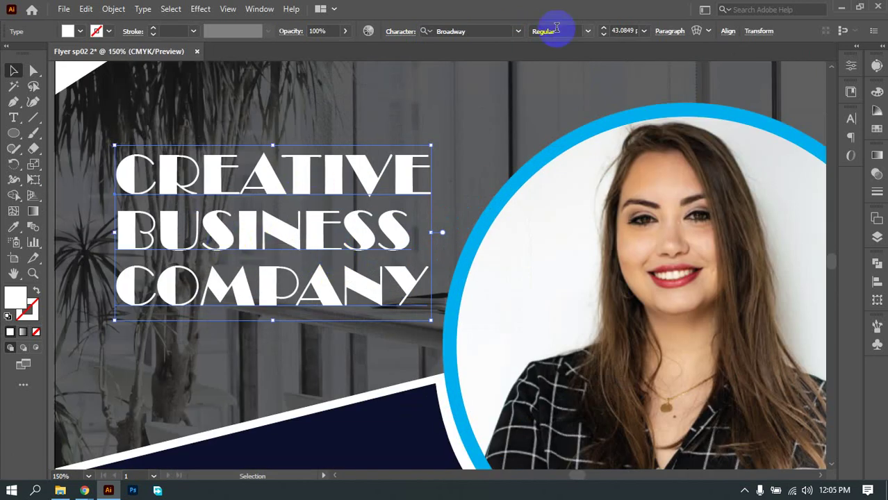
left_click(518, 32)
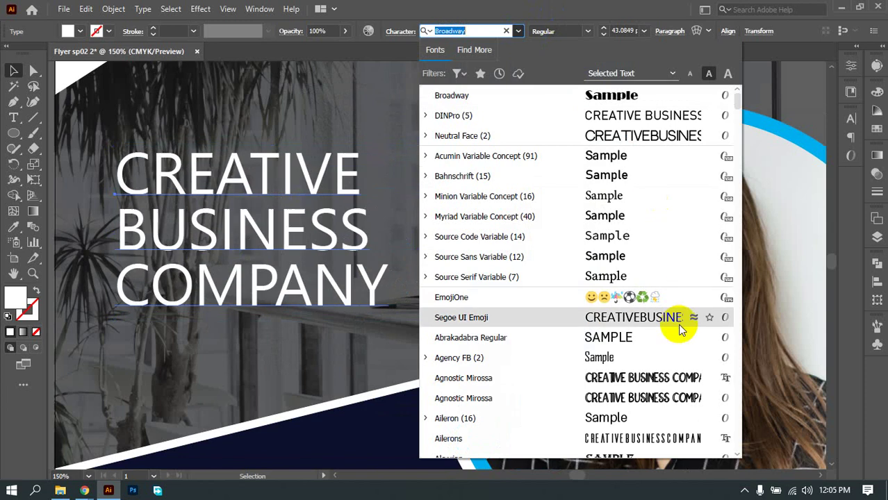
scroll(681, 330, "down", 4)
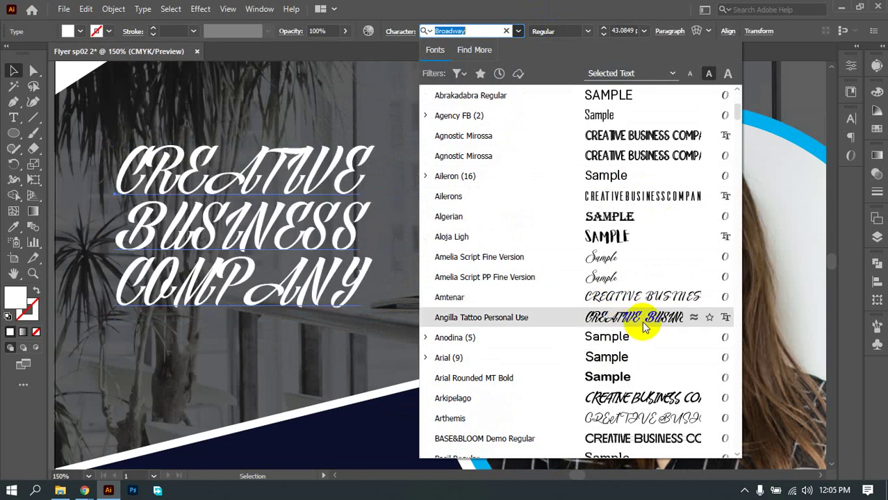
scroll(642, 324, "down", 4)
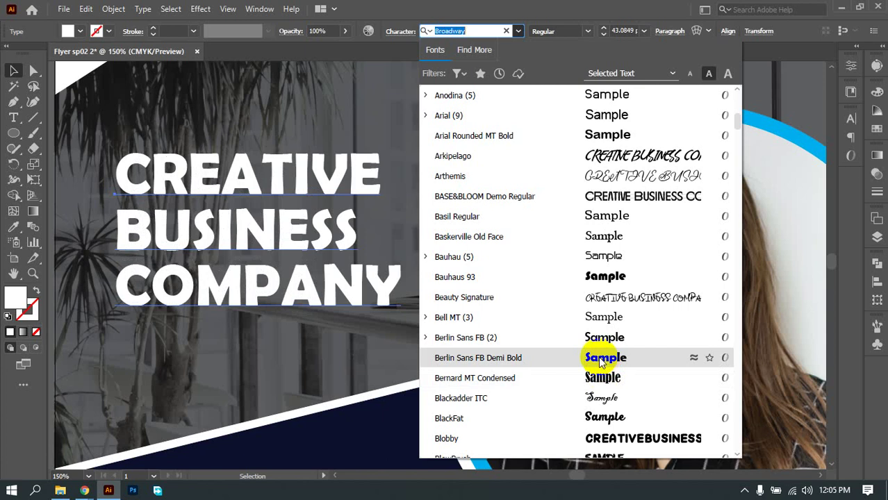
scroll(601, 362, "down", 4)
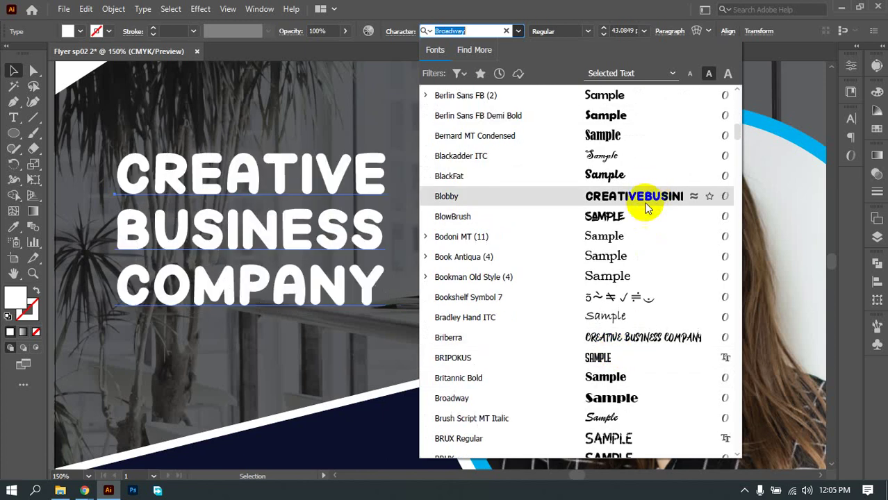
scroll(652, 257, "down", 4)
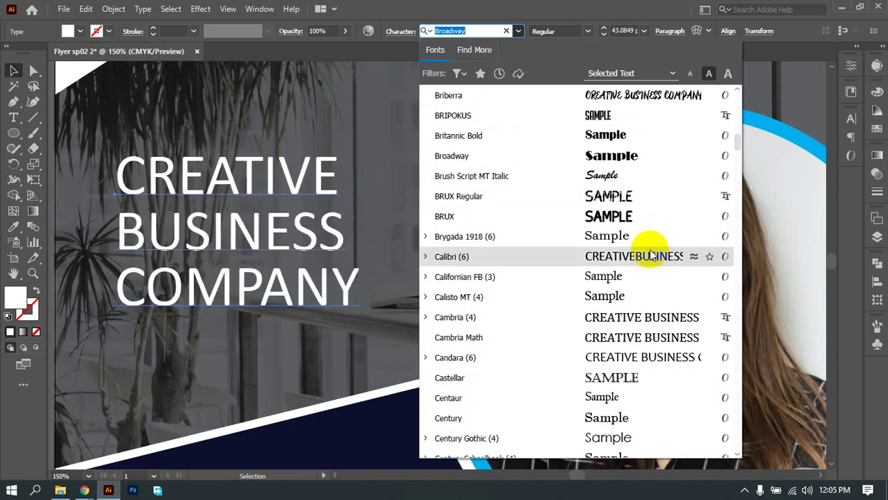
scroll(650, 252, "down", 5)
scroll(639, 232, "down", 4)
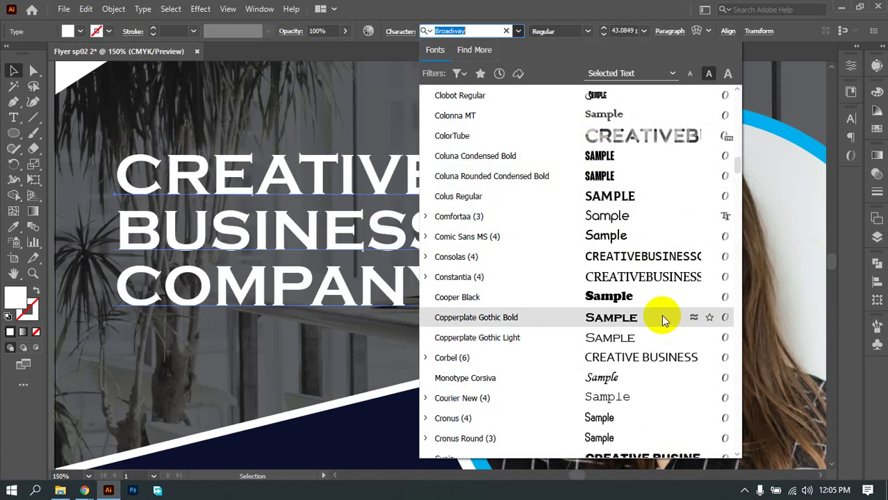
scroll(659, 303, "down", 4)
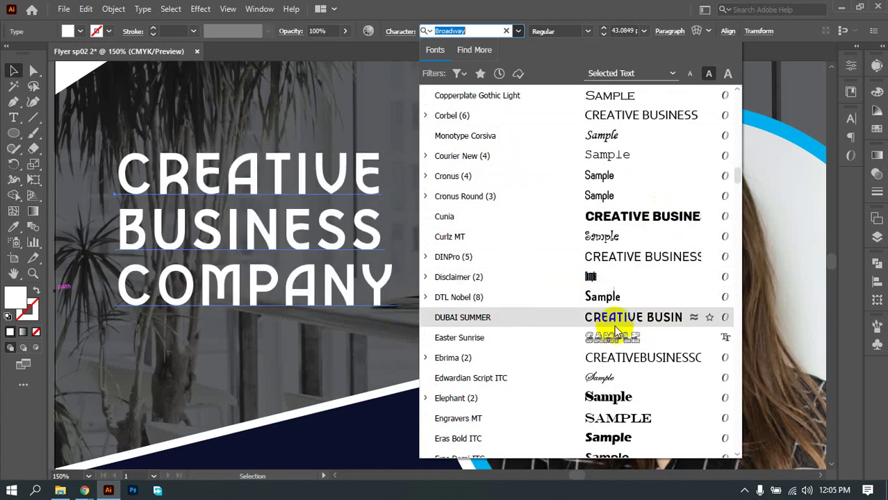
scroll(611, 327, "down", 4)
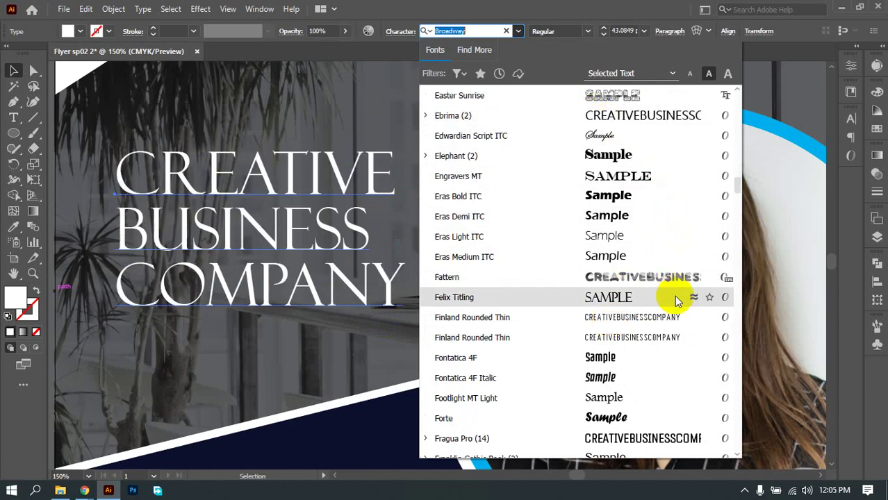
scroll(677, 299, "down", 5)
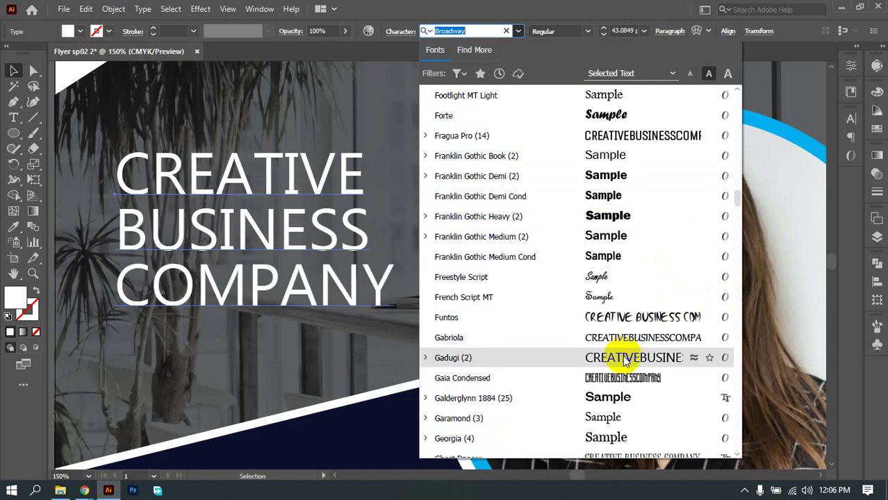
scroll(624, 359, "down", 10)
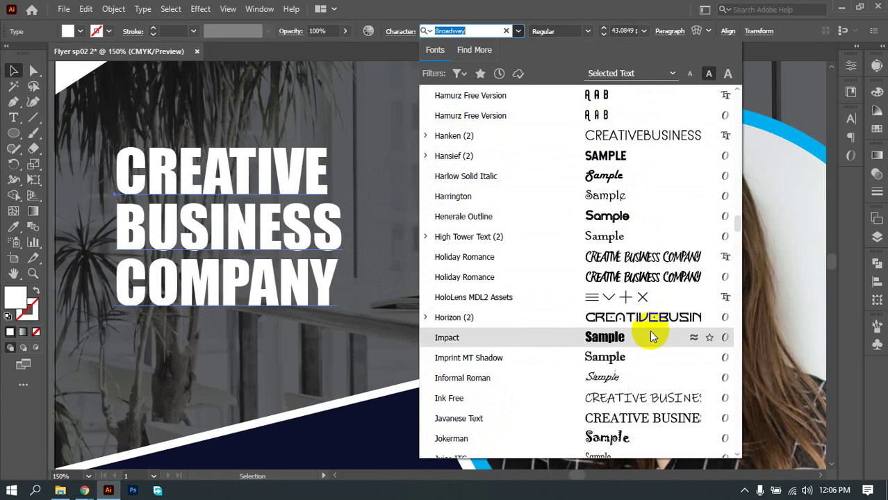
left_click(650, 337)
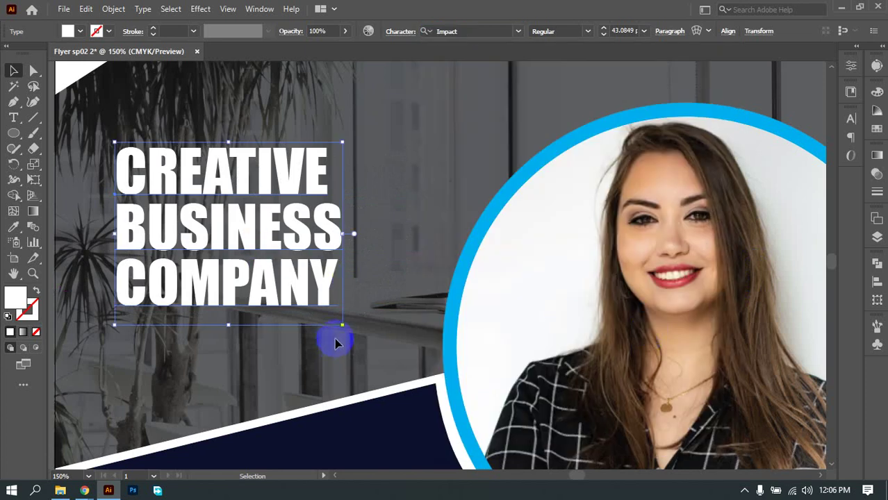
Step: Set the headline's font size to 40 pt and deselect it
scroll(334, 338, "down", 3)
scroll(387, 357, "left", 2)
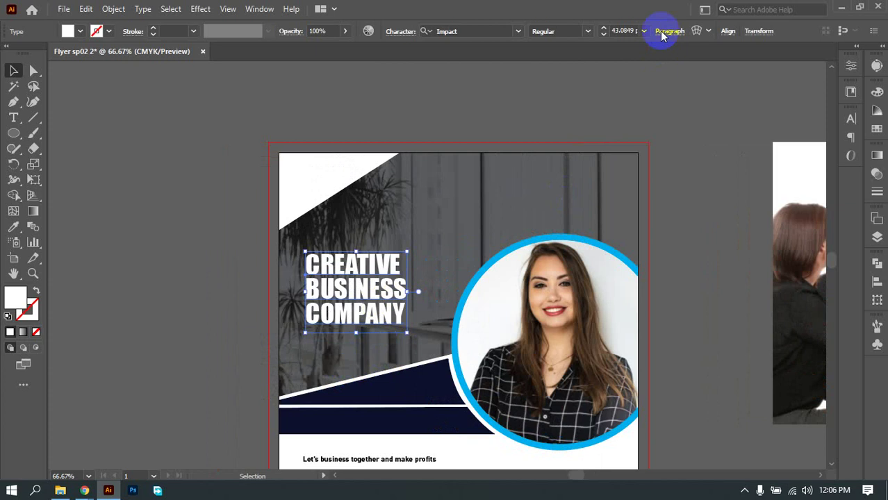
left_click(620, 31)
key("Down")
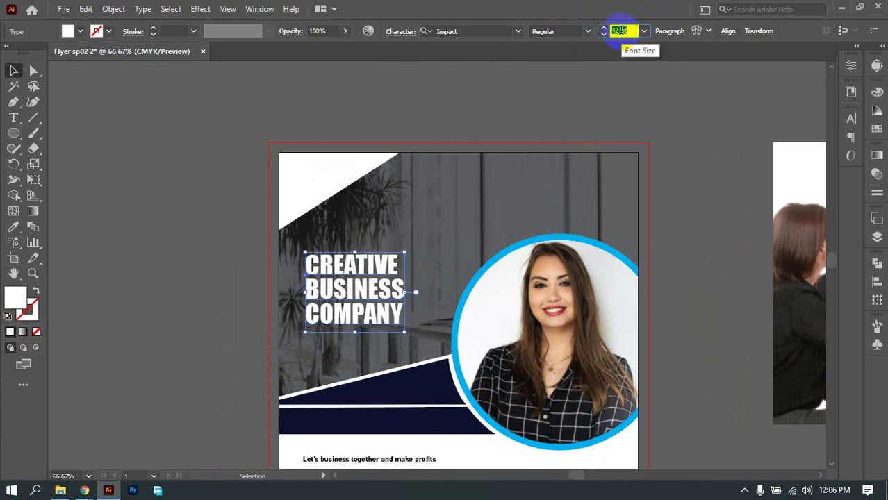
key("Down")
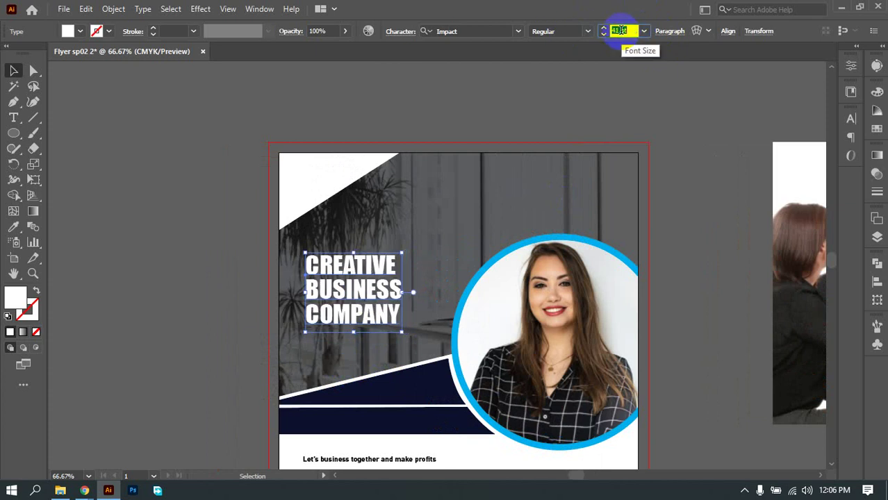
key("Down")
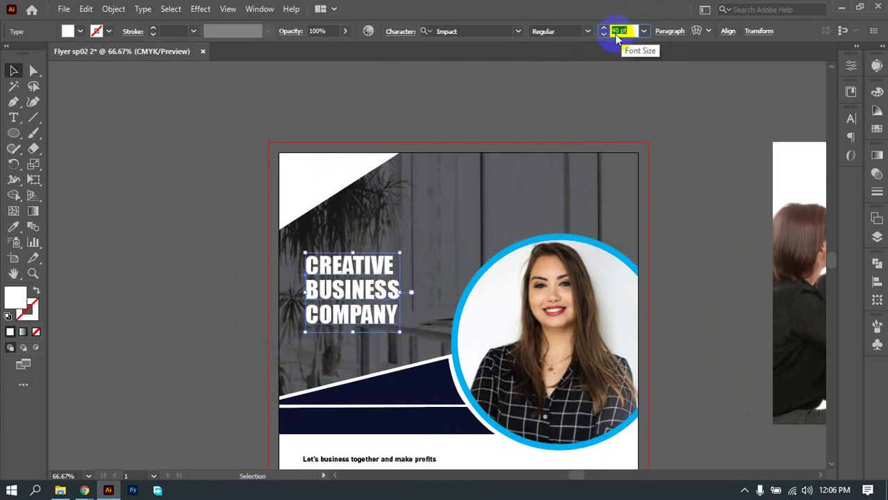
key("ctrl+equal")
key("ctrl+equal")
left_click(95, 277)
key("ctrl+minus")
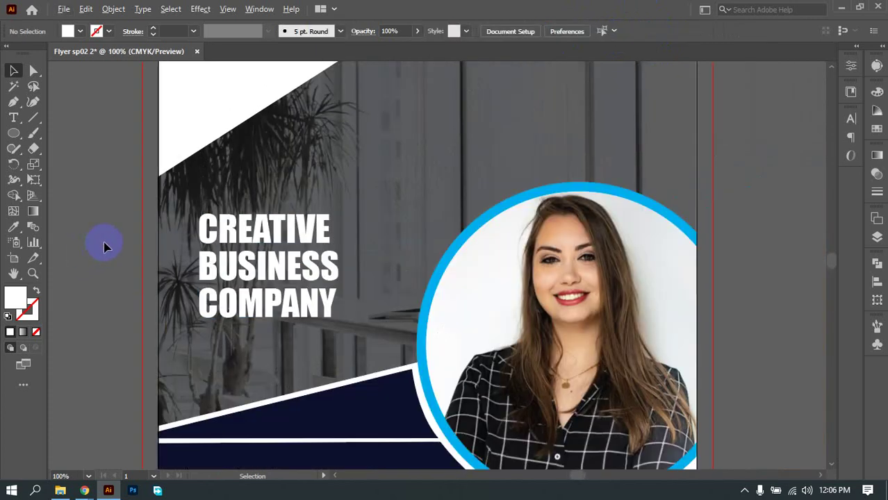
Step: Set the font size of the "Let's business together and make profits" tagline to 36 pt
left_click(276, 296)
scroll(228, 258, "down", 2)
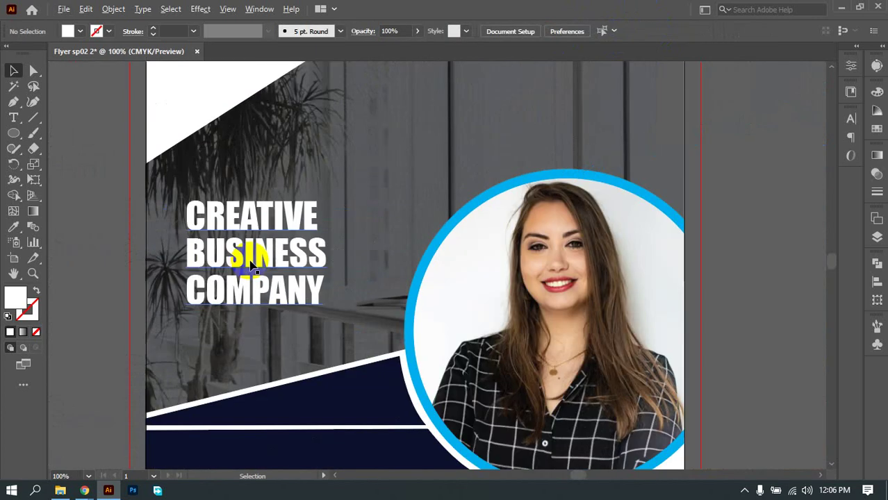
left_click_drag(262, 318, 343, 276)
scroll(344, 276, "down", 1)
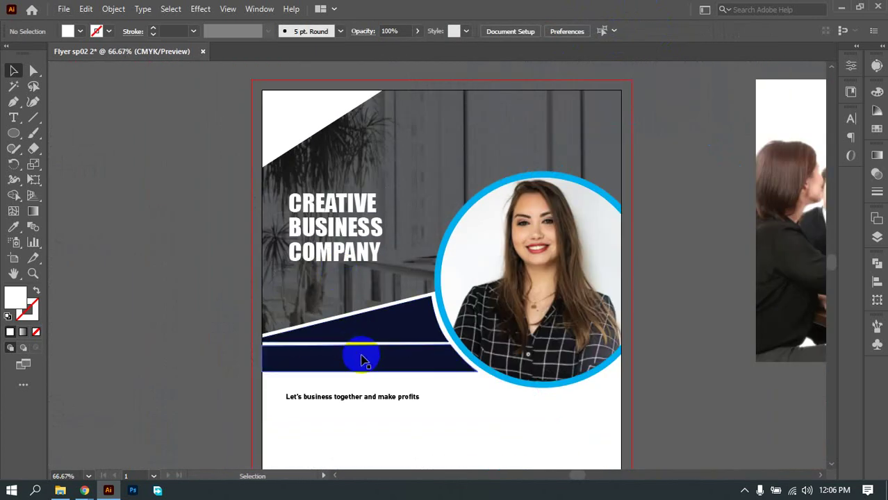
left_click_drag(359, 357, 361, 282)
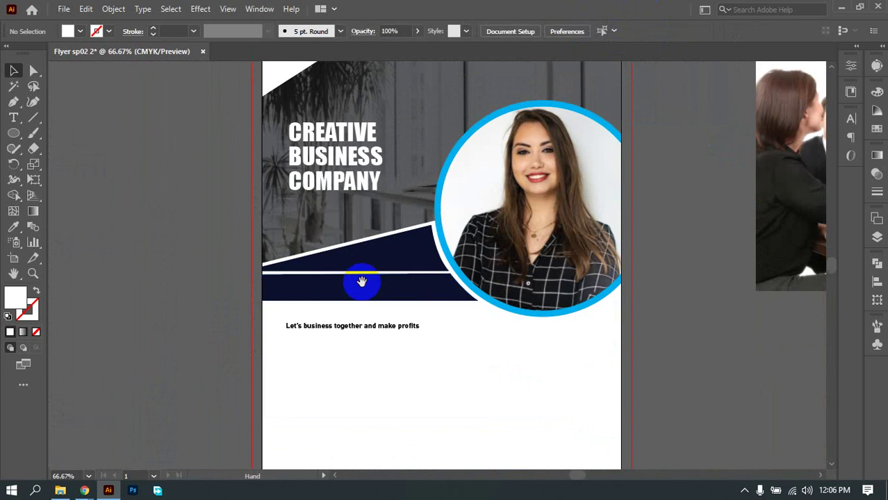
left_click(379, 326)
scroll(419, 336, "up", 3)
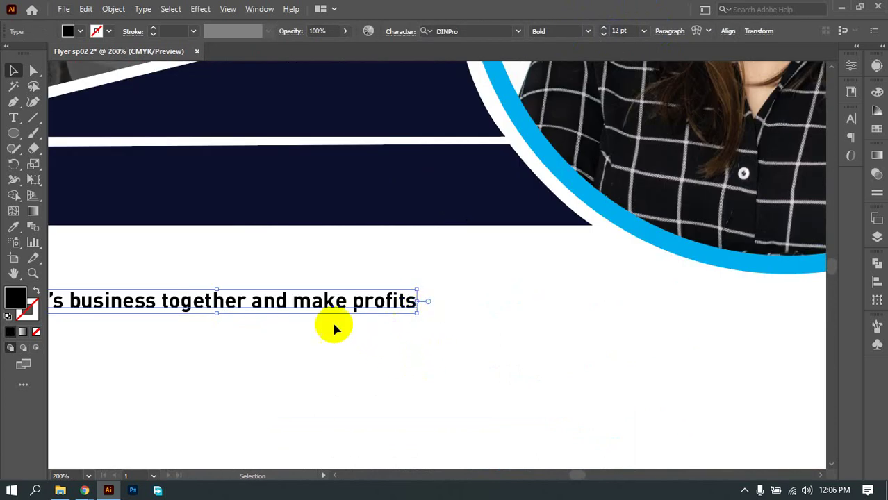
scroll(300, 353, "down", 2)
left_click_drag(337, 350, 386, 351)
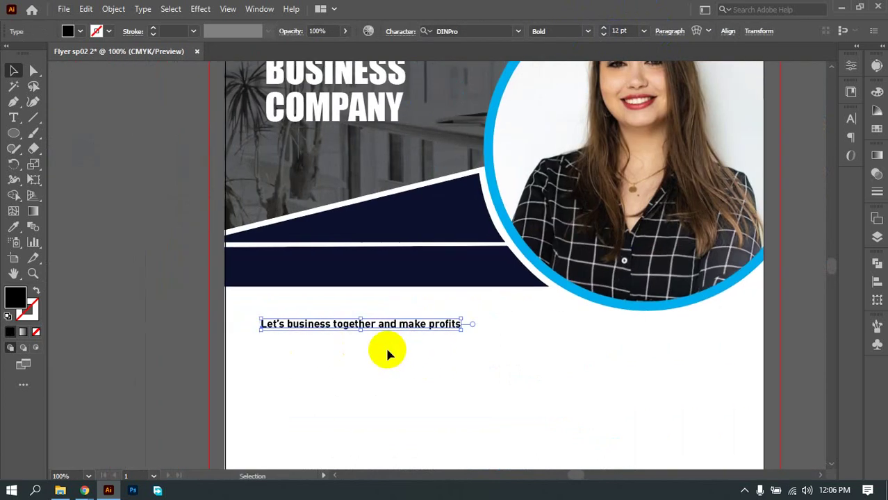
scroll(405, 351, "up", 2)
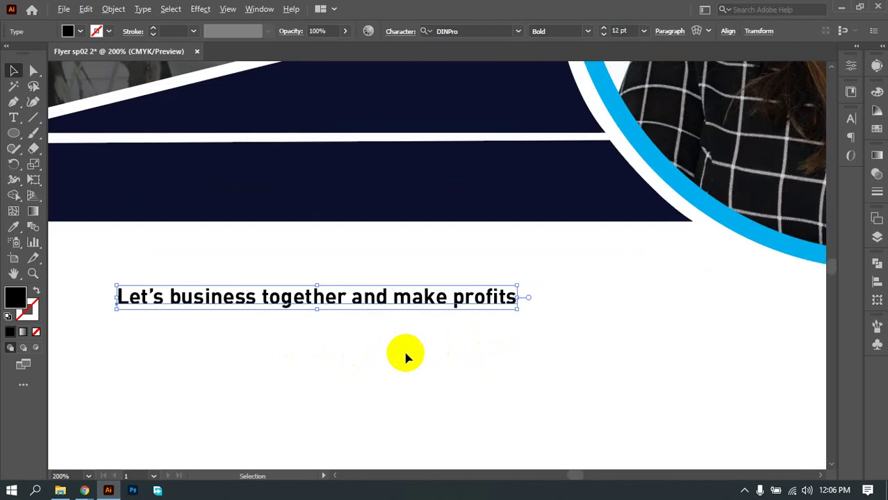
scroll(405, 353, "down", 2)
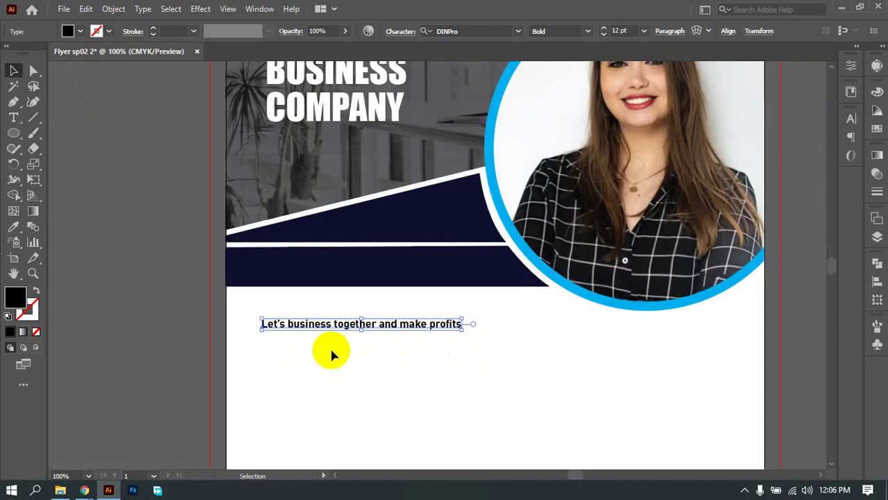
scroll(332, 352, "down", 2)
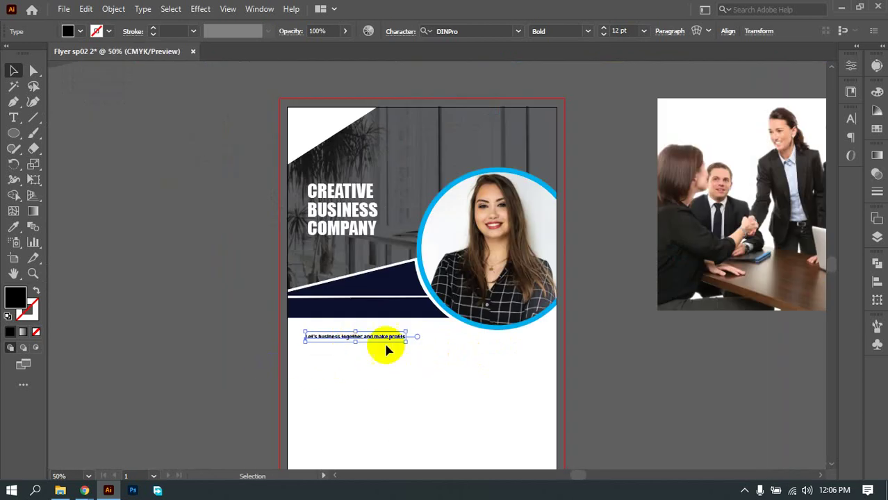
scroll(318, 344, "up", 4)
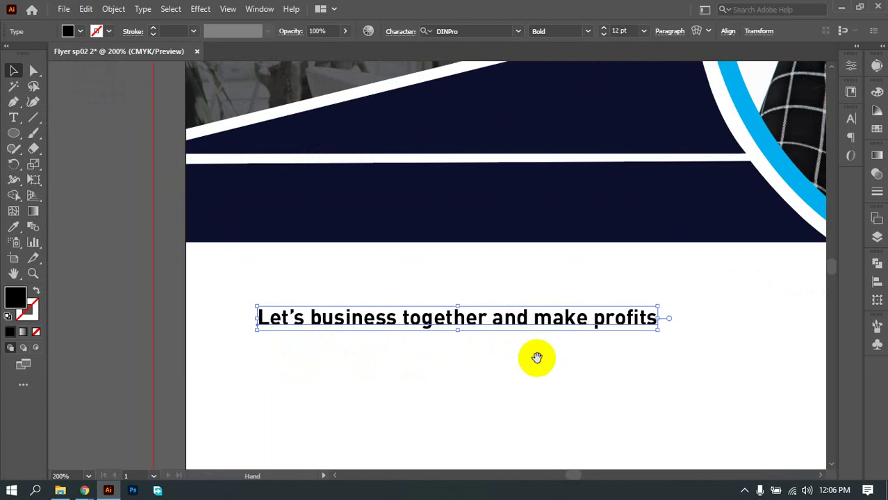
left_click_drag(535, 357, 367, 341)
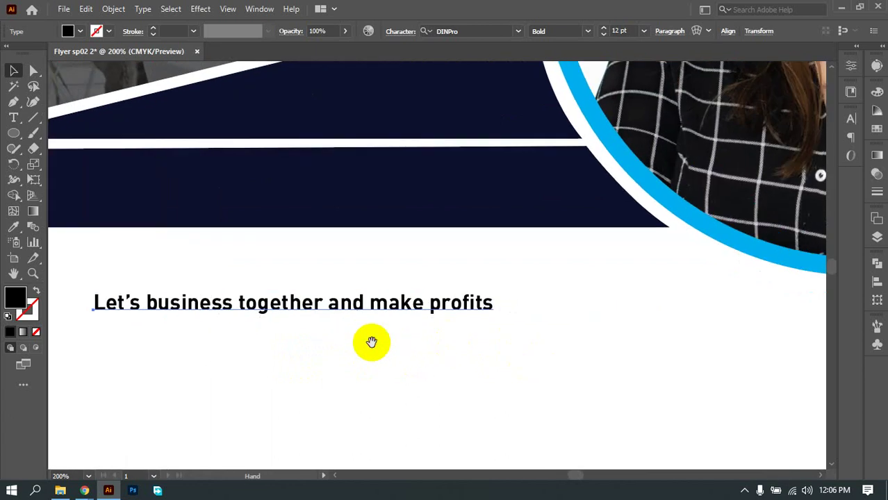
left_click(644, 31)
left_click(661, 220)
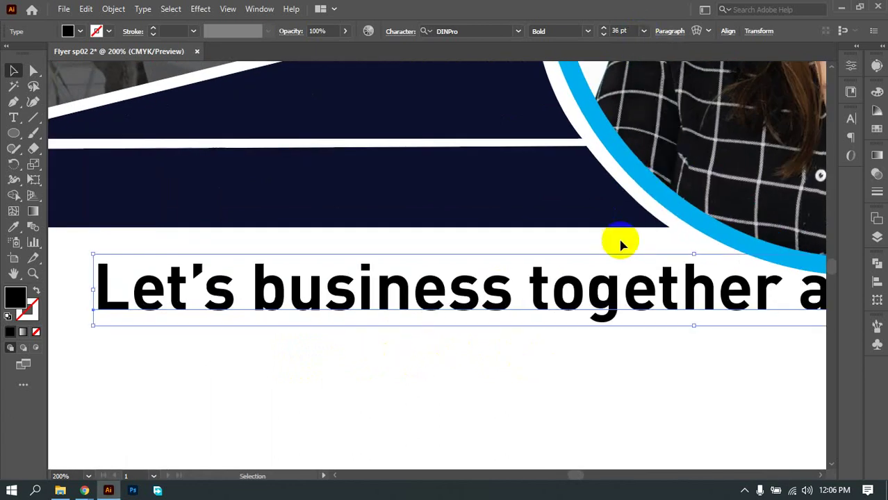
Step: Move the enlarged tagline slightly left and up, closer to the navy band and the page's left edge
scroll(432, 333, "down", 3, "alt")
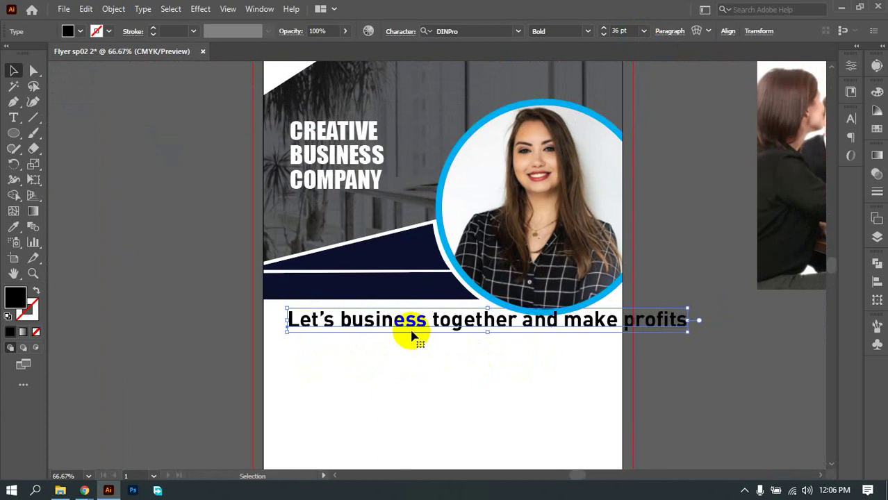
left_click_drag(404, 318, 391, 314)
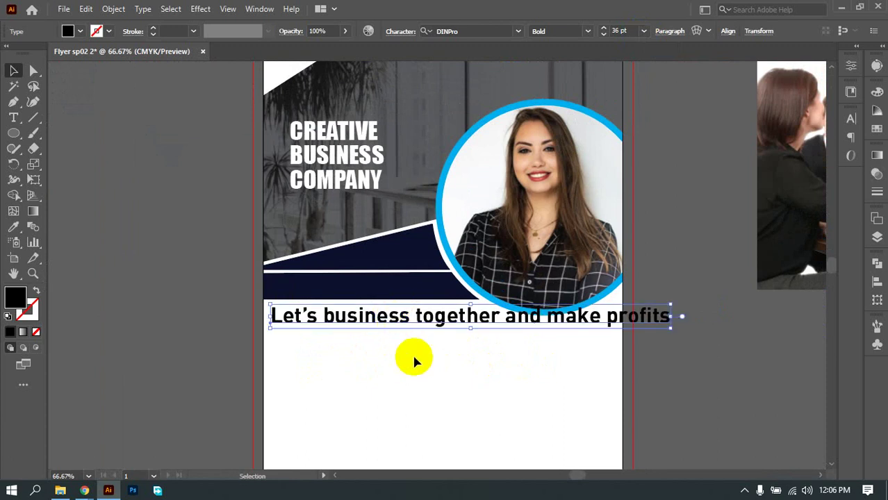
left_click(403, 333)
scroll(357, 333, "up", 2)
scroll(347, 337, "down", 1, "alt")
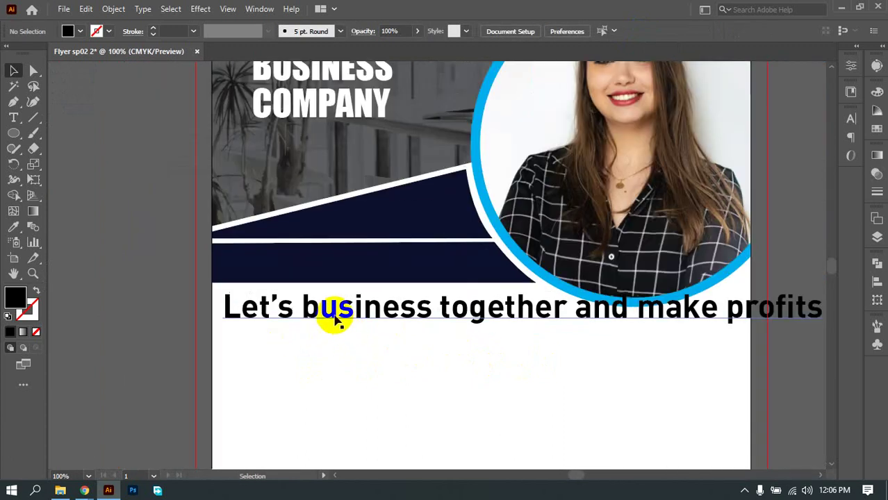
Step: Convert the tagline text to UPPERCASE and deselect it
left_click(333, 311)
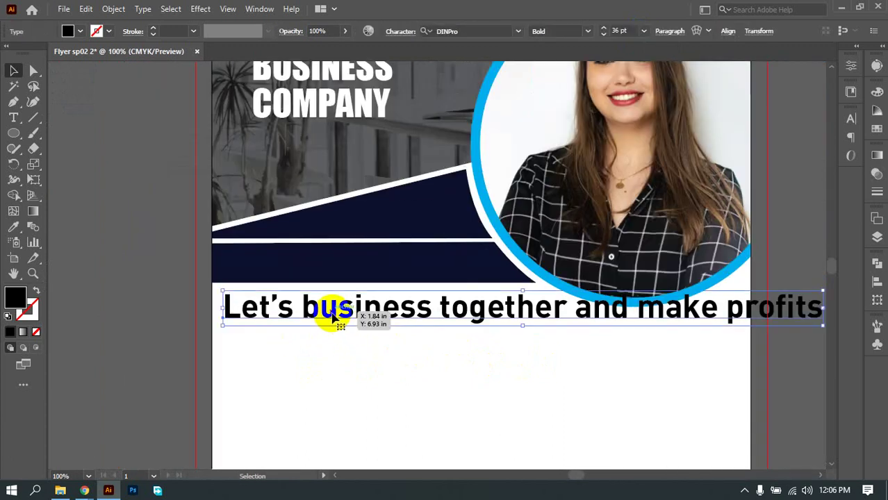
left_click(135, 11)
mouse_move(204, 207)
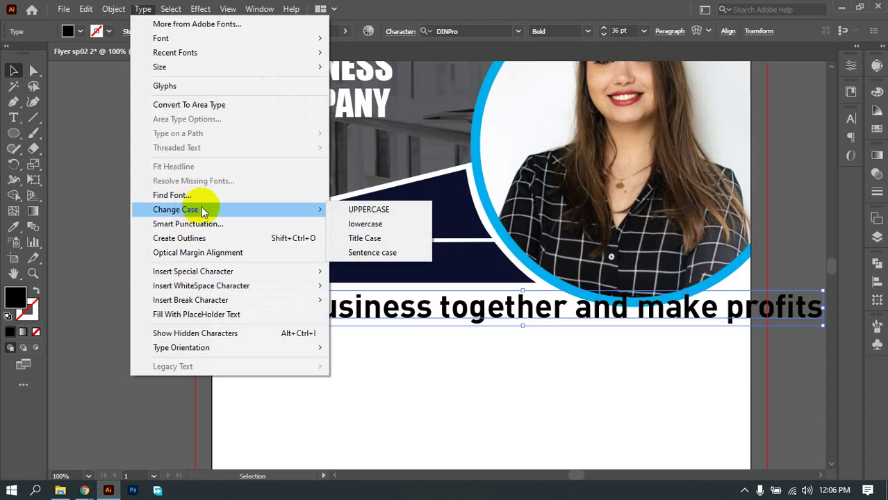
left_click(367, 210)
left_click(395, 352)
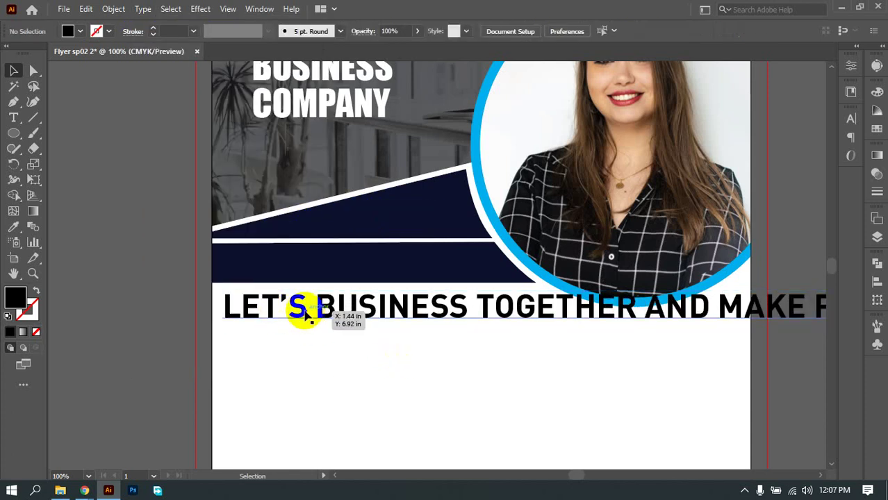
Step: Set the font size of the word "LET'S" in the tagline to 18 pt and deselect the text
double_click(304, 311)
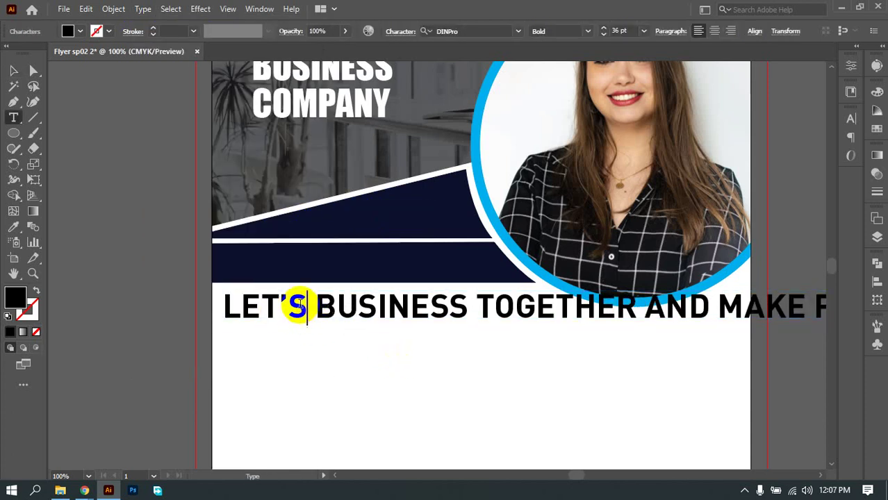
left_click_drag(298, 306, 217, 314)
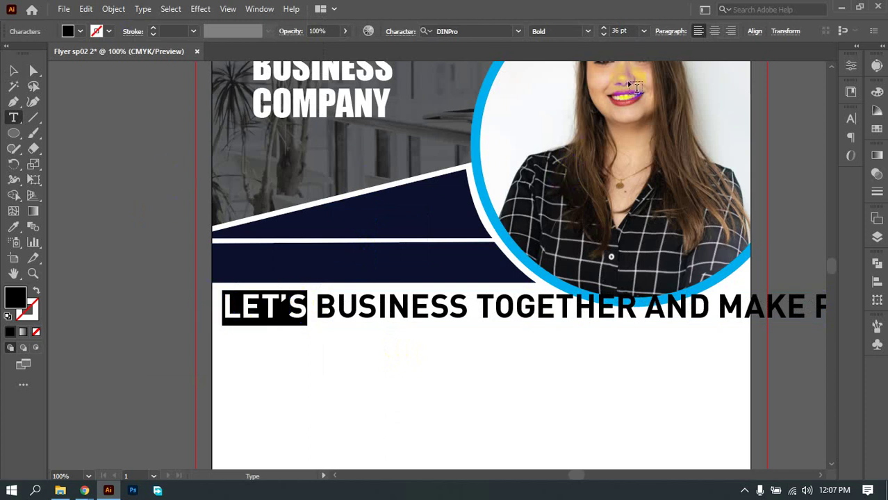
left_click(625, 31)
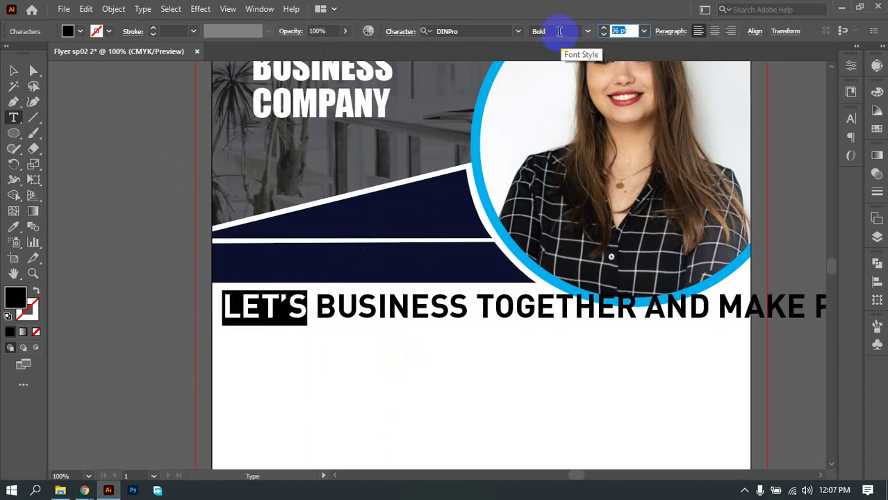
left_click(387, 310)
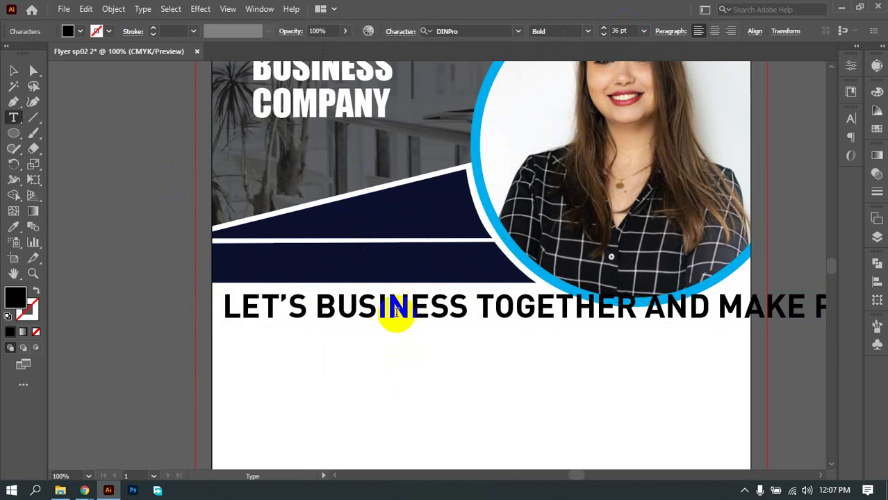
left_click_drag(303, 313, 183, 314)
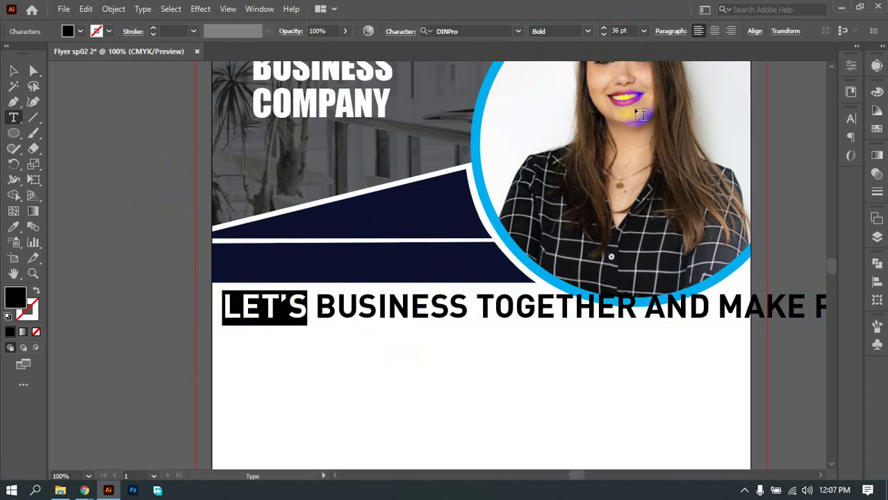
left_click(604, 30)
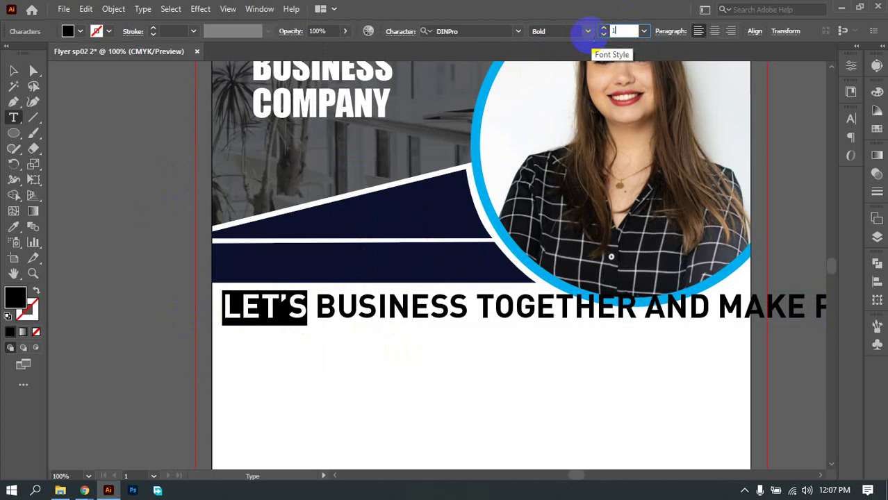
type("18")
left_click(307, 370)
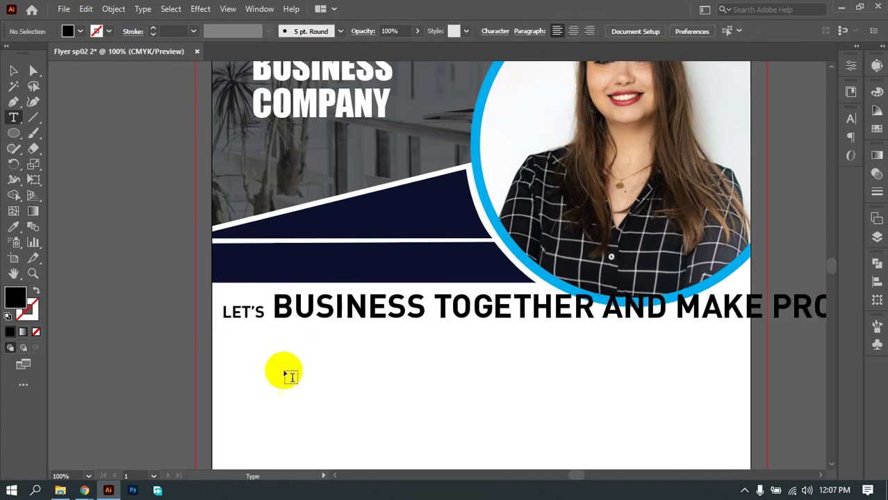
left_click(238, 333)
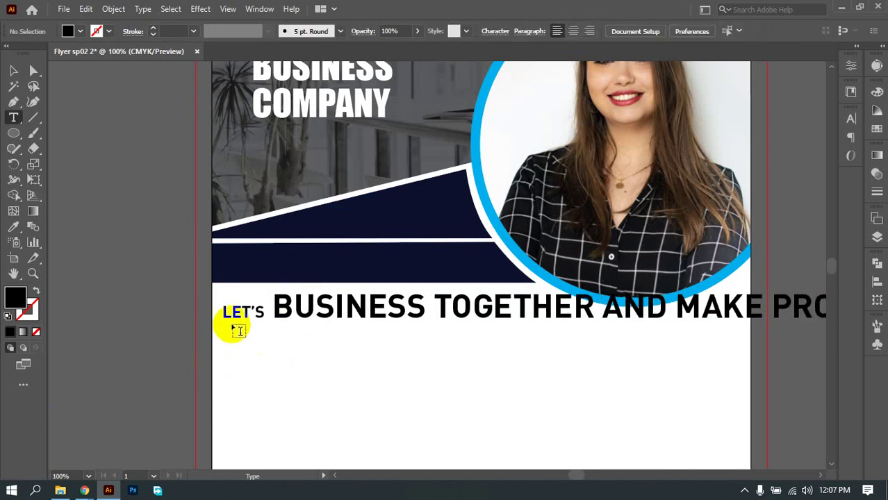
Step: Break the tagline before "TOGETHER" so that the rest of the text starts on a second line
left_click(431, 302)
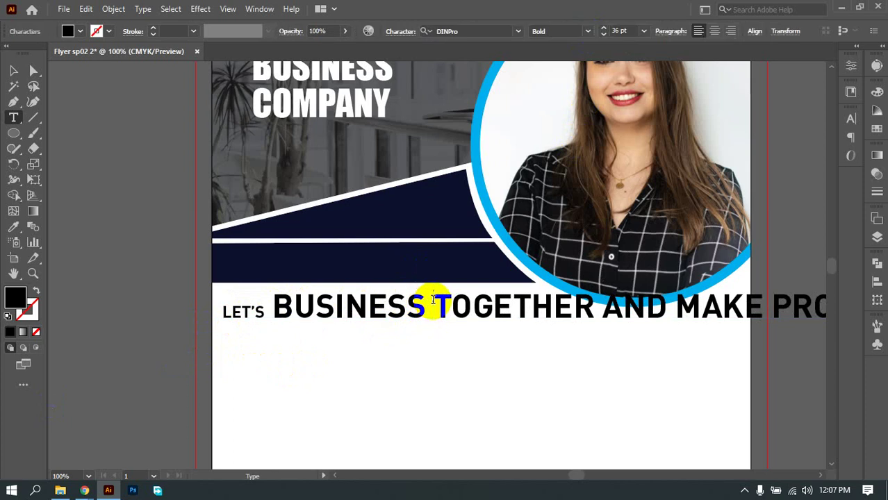
left_click_drag(432, 303, 587, 303)
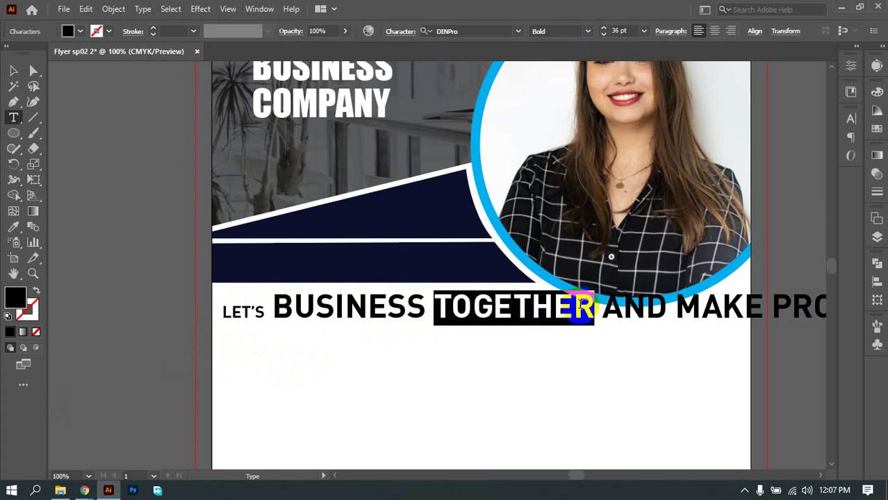
left_click(435, 309)
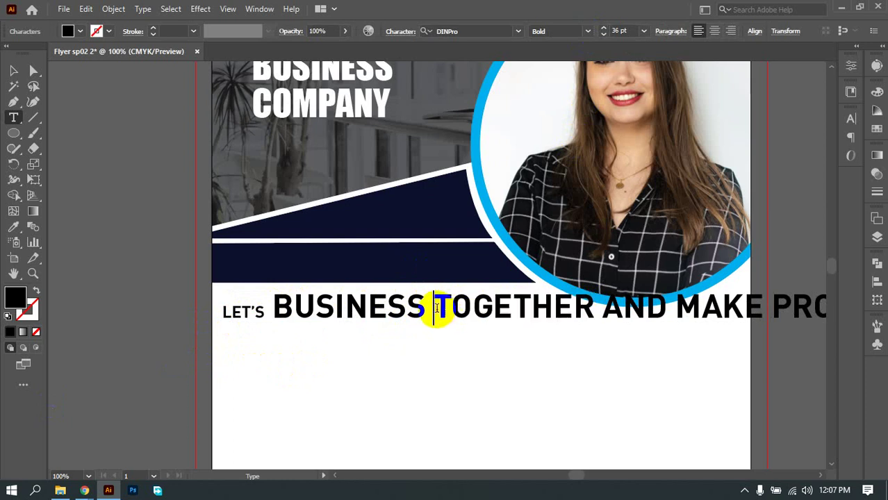
key("Return")
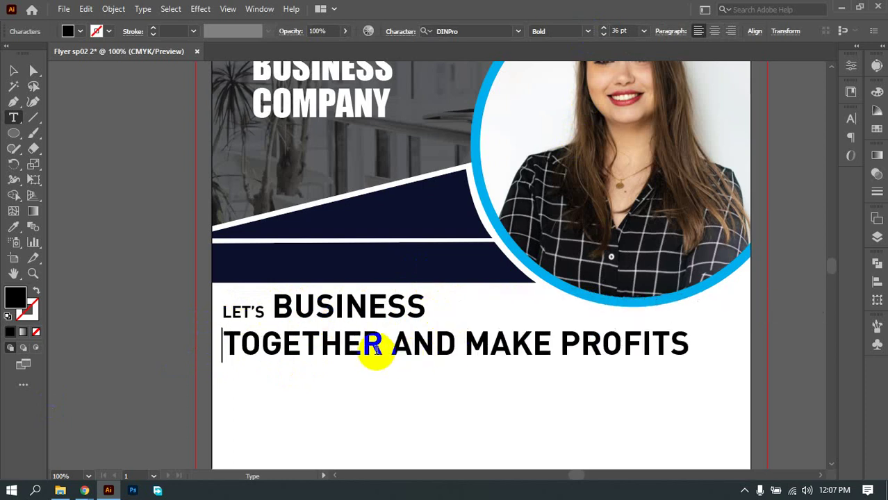
Step: Set the words "AND MAKE" in the tagline to 18 pt and put "PROFITS" on its own third line
left_click_drag(391, 347, 543, 343)
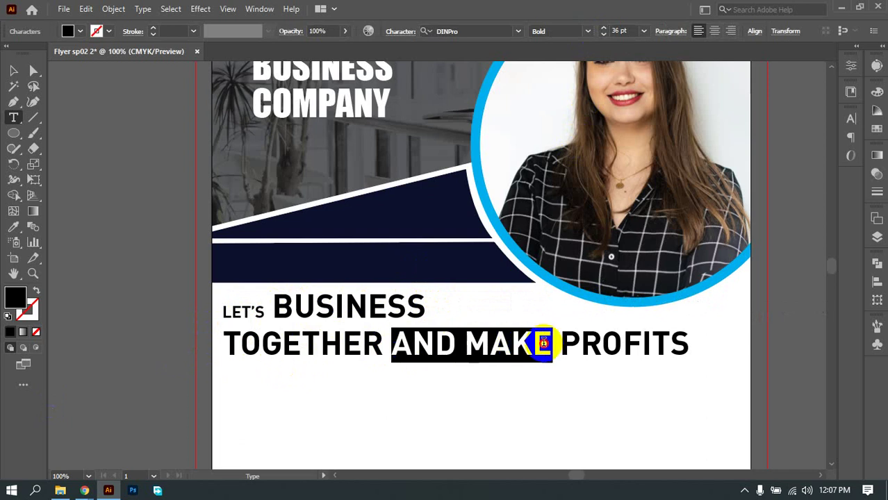
left_click(624, 31)
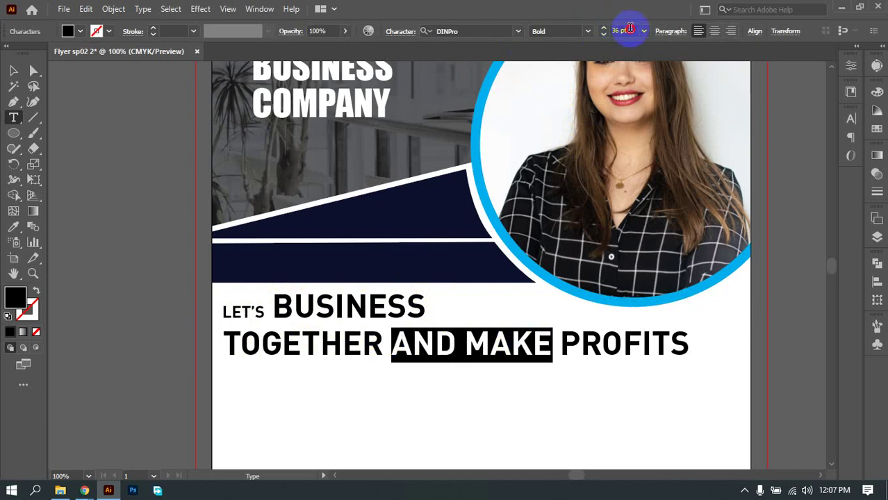
type("18")
left_click(455, 290)
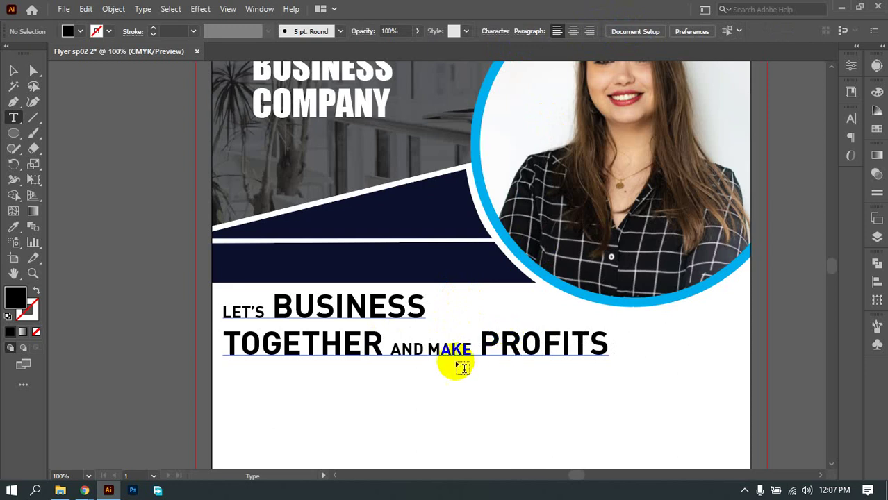
left_click_drag(489, 340, 484, 340)
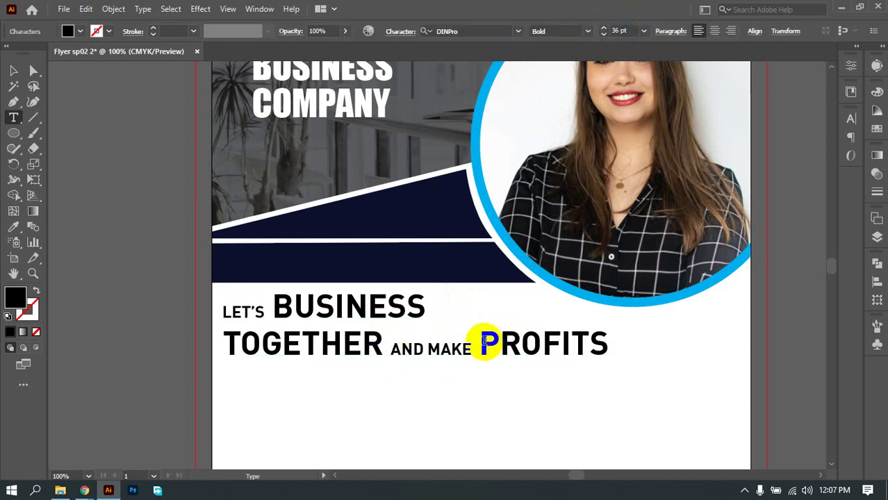
key("Return")
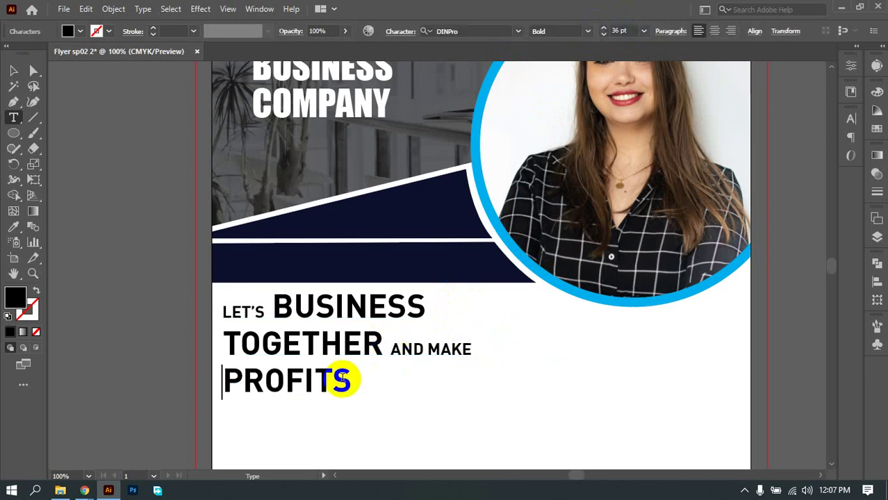
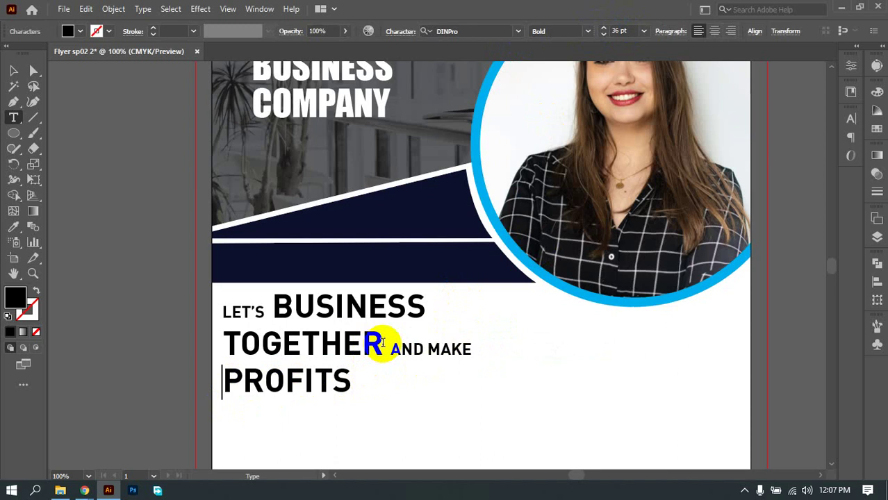
Step: Set the font size of the word "TOGETHER" on the tagline's second line to 18 pt and deselect it
left_click_drag(382, 343, 217, 356)
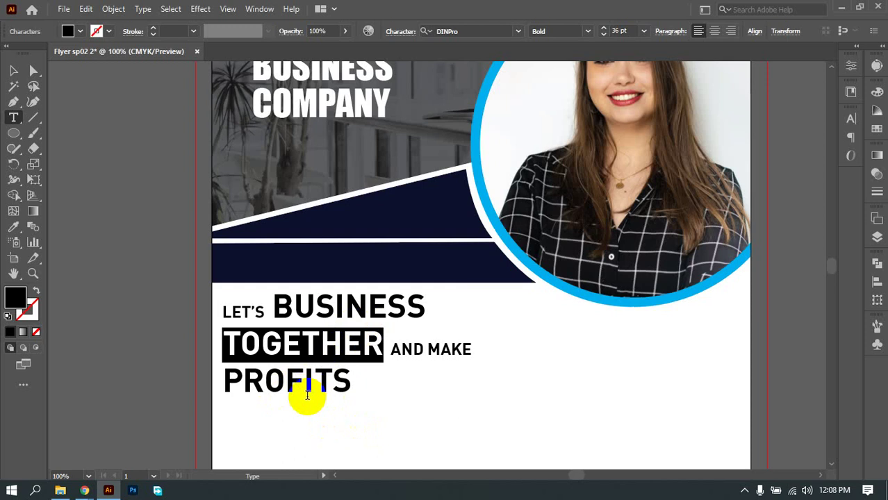
left_click(624, 31)
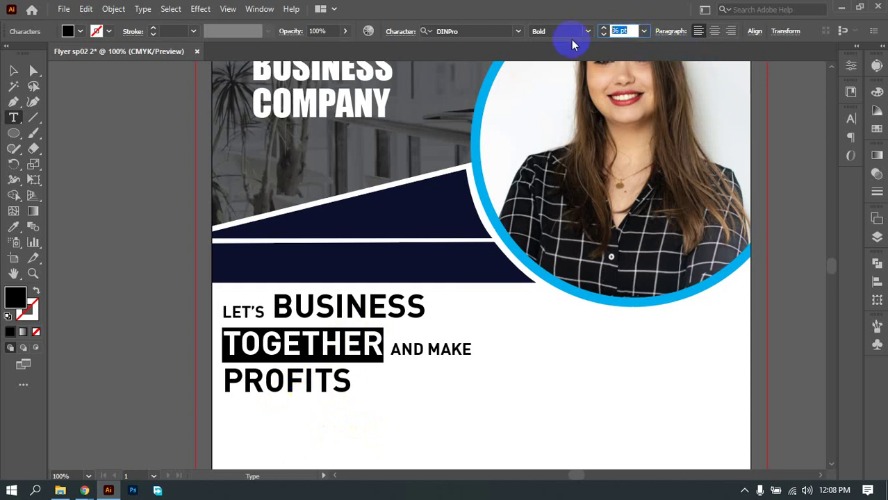
type("18")
left_click(462, 391)
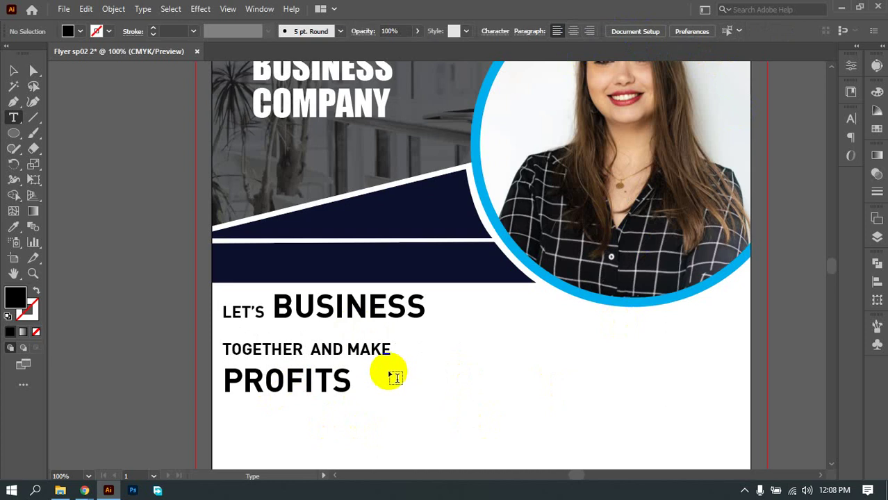
Step: Try moving "MAKE" down to a new line and joining it with "PROFITS", separated by a space
left_click(348, 349)
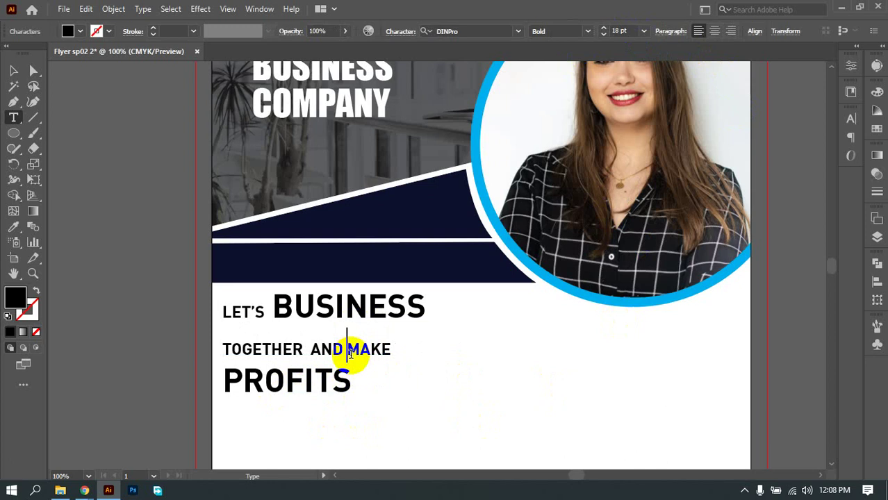
key("Return")
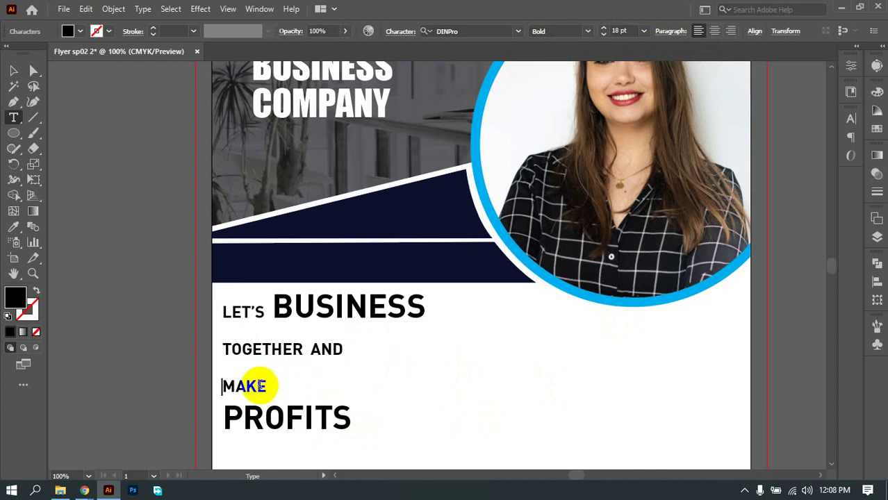
key("Escape")
left_click(224, 413)
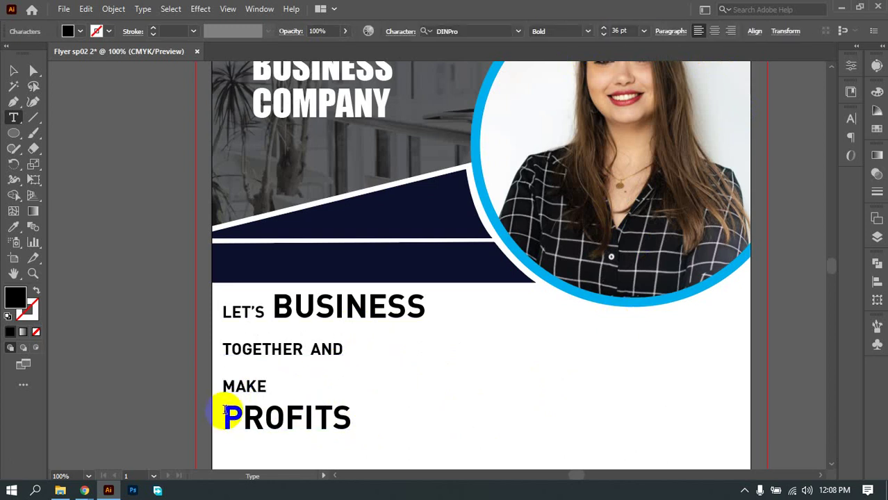
key("BackSpace")
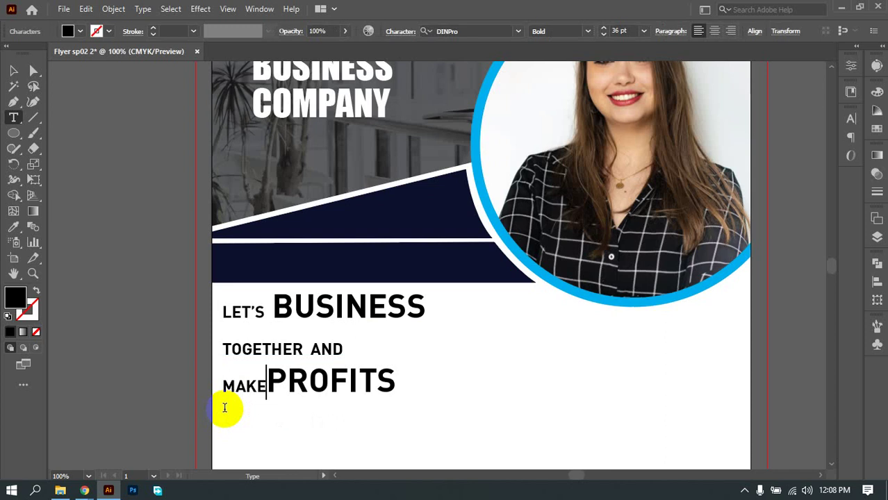
double_click(266, 386)
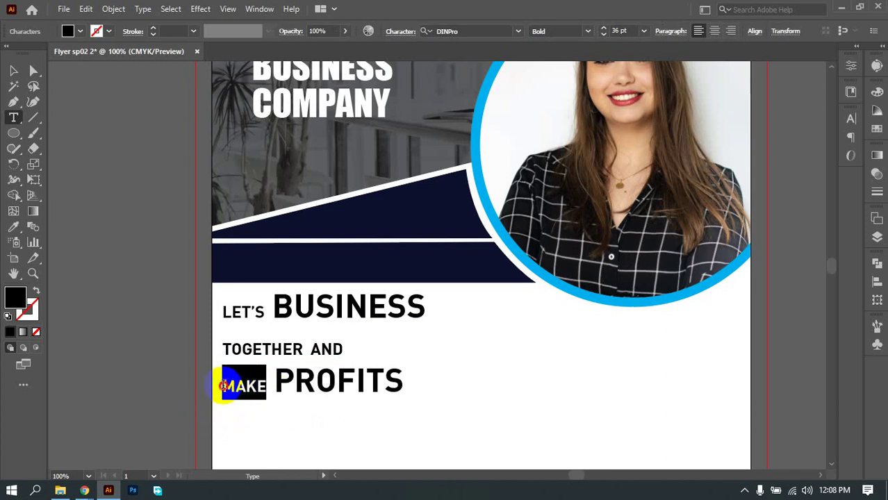
left_click(629, 30)
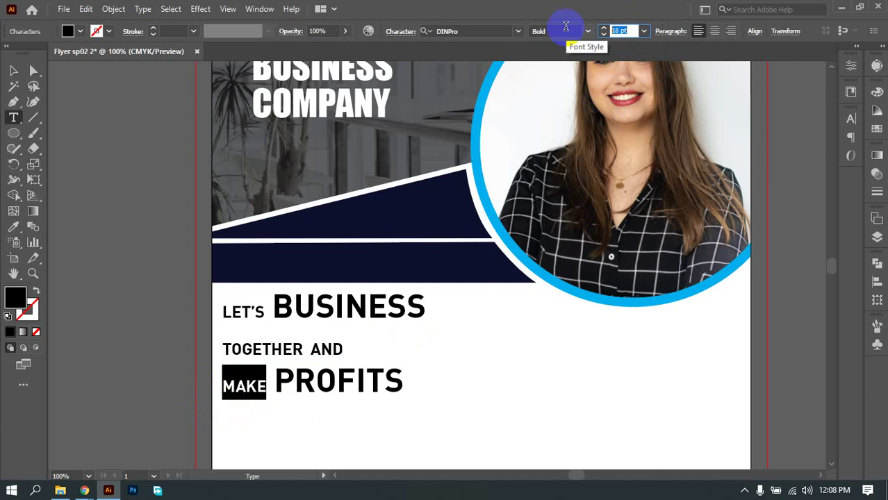
left_click(278, 386)
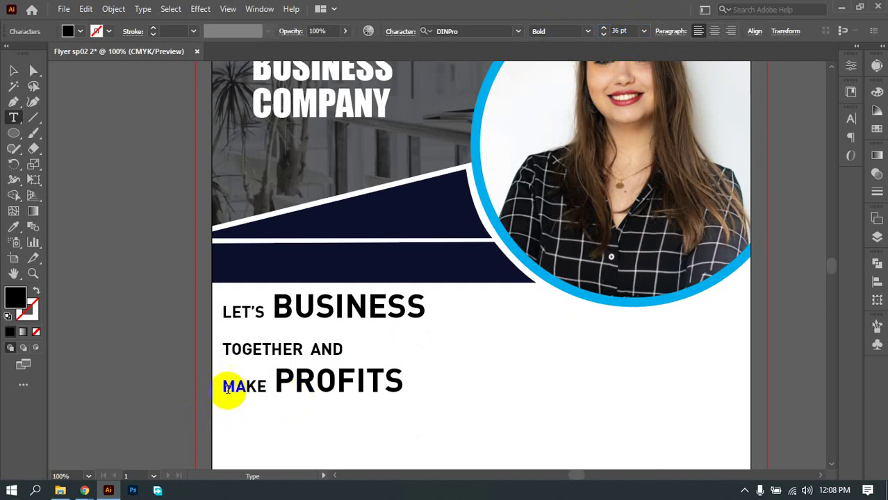
Step: Rejoin "MAKE" to the "TOGETHER AND" line and put "PROFITS" back on its own line
key("BackSpace")
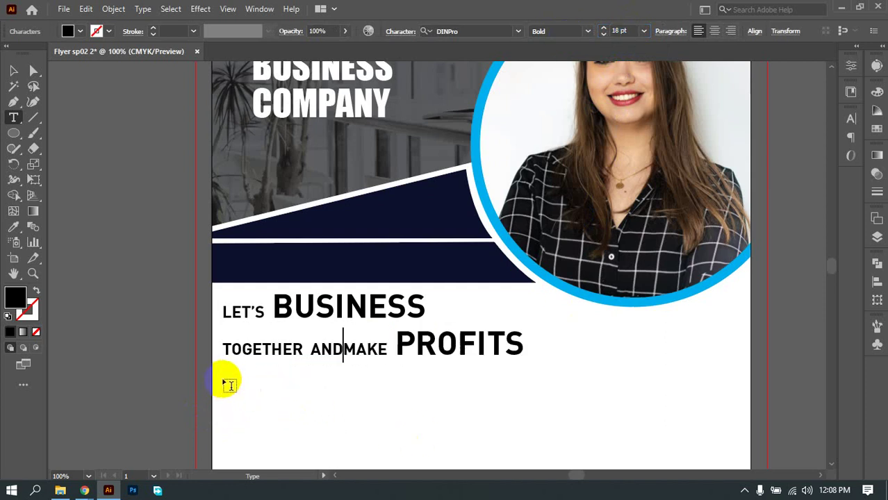
left_click(399, 340)
key("Return")
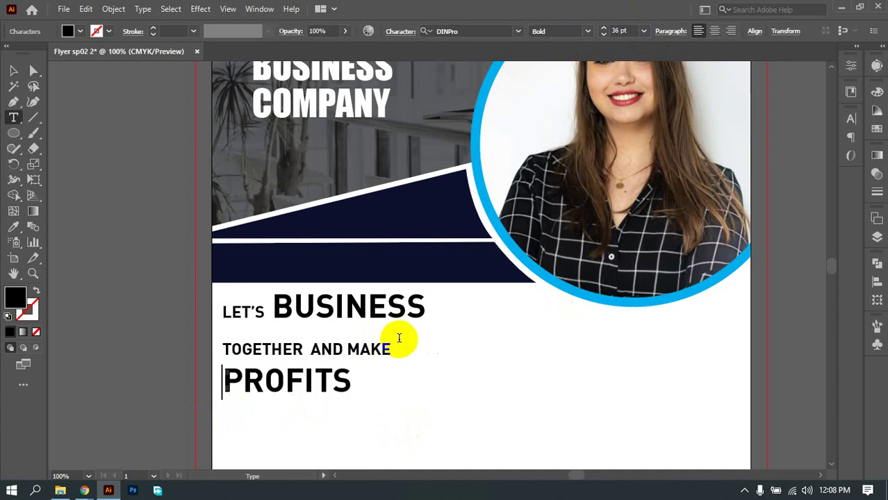
Step: Try Auto leading on the tagline's "TOGETHER AND MAKE" and "PROFITS" lines
left_click(12, 71)
left_click(321, 347)
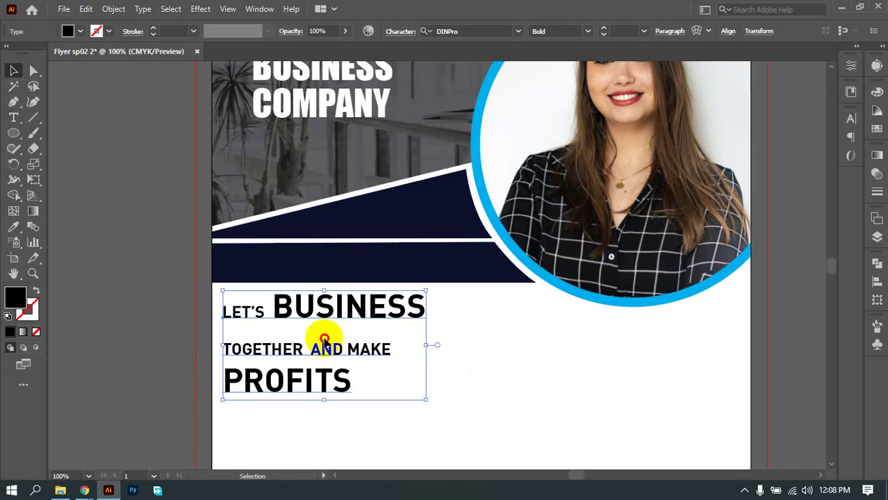
left_click(324, 340)
left_click(346, 327)
scroll(337, 341, "up", 1)
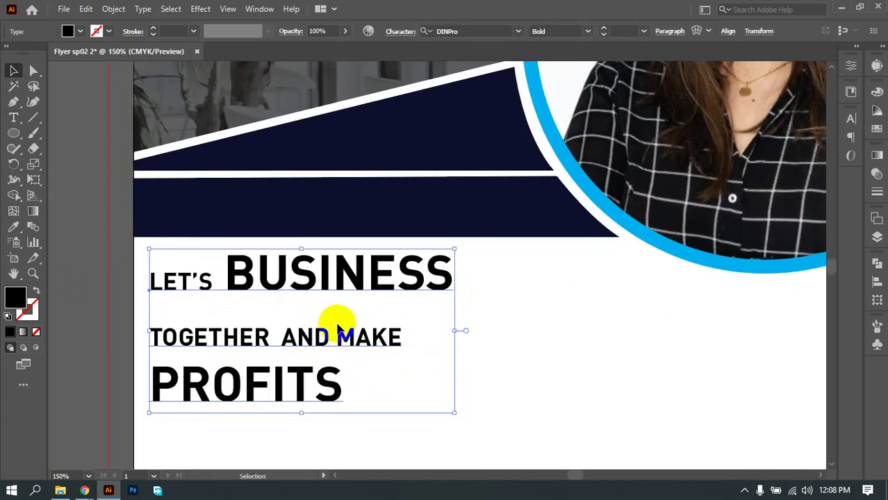
key("t")
left_click_drag(174, 337, 363, 391)
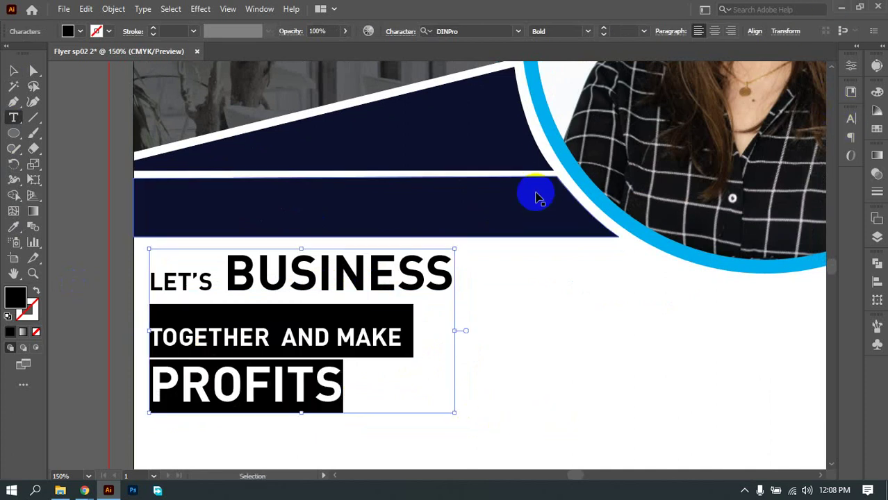
key("ctrl+t")
left_click(704, 143)
left_click(796, 189)
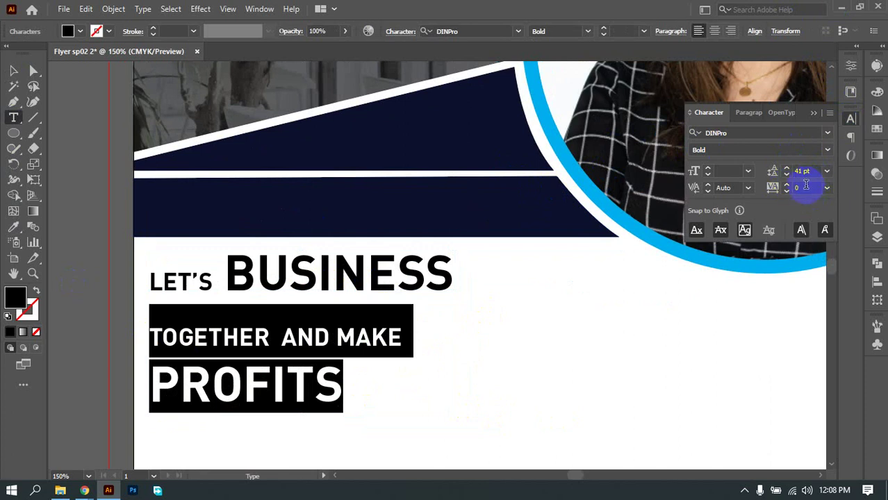
left_click(827, 171)
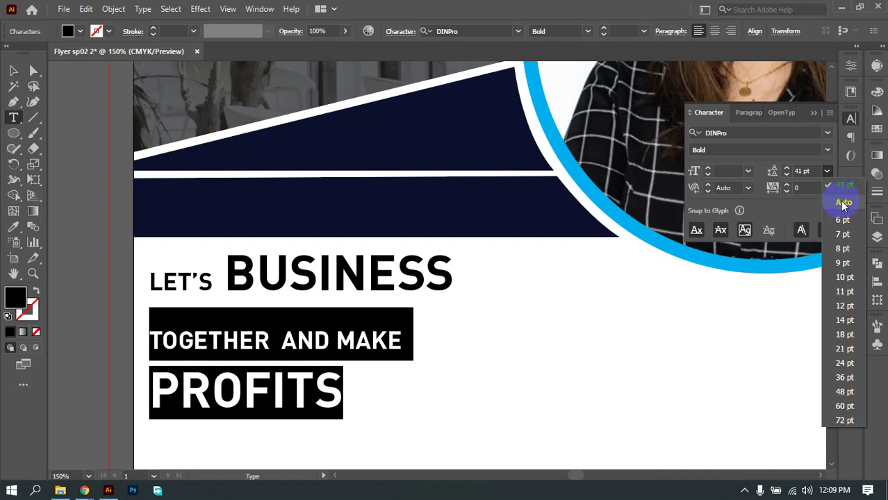
left_click(843, 206)
Step: Tighten the leading of the tagline's second and third lines to 18 pt
left_click(807, 181)
scroll(802, 171, "down", 4)
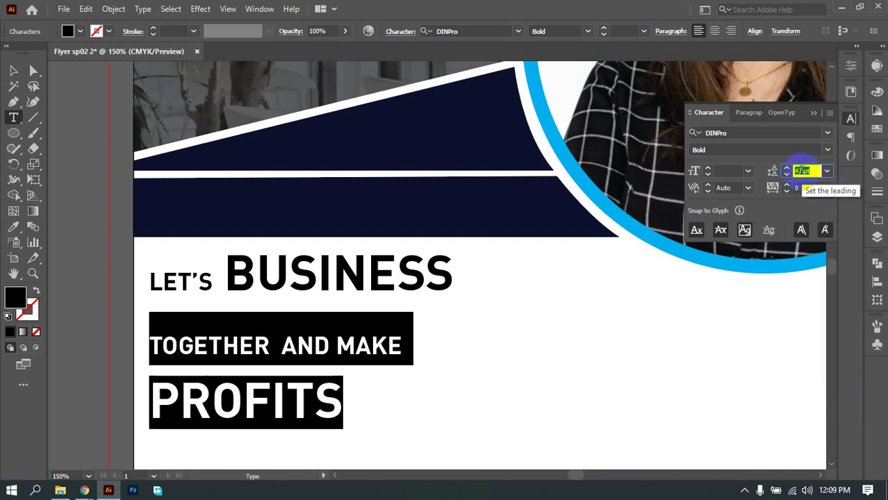
scroll(802, 171, "down", 6)
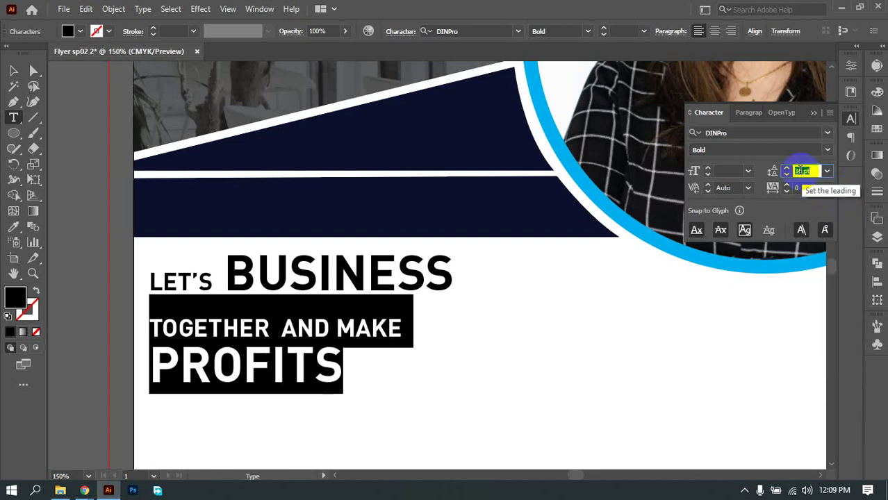
scroll(800, 170, "down", 2)
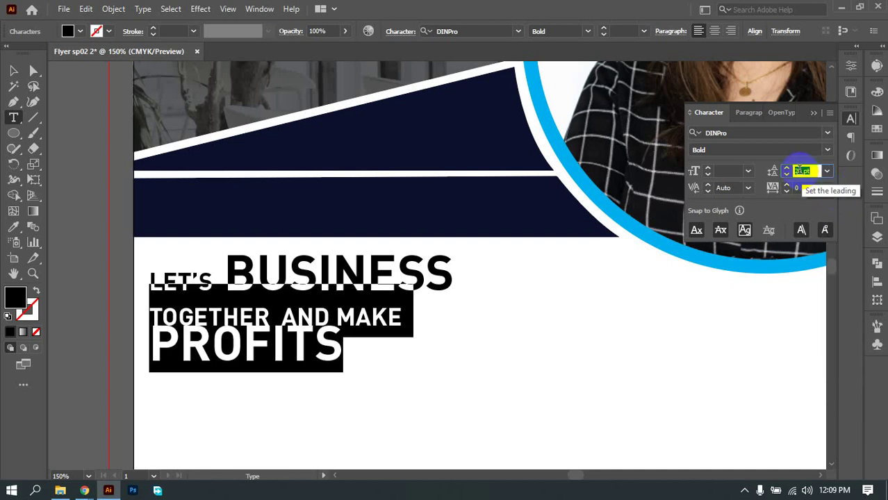
scroll(799, 170, "down", 5)
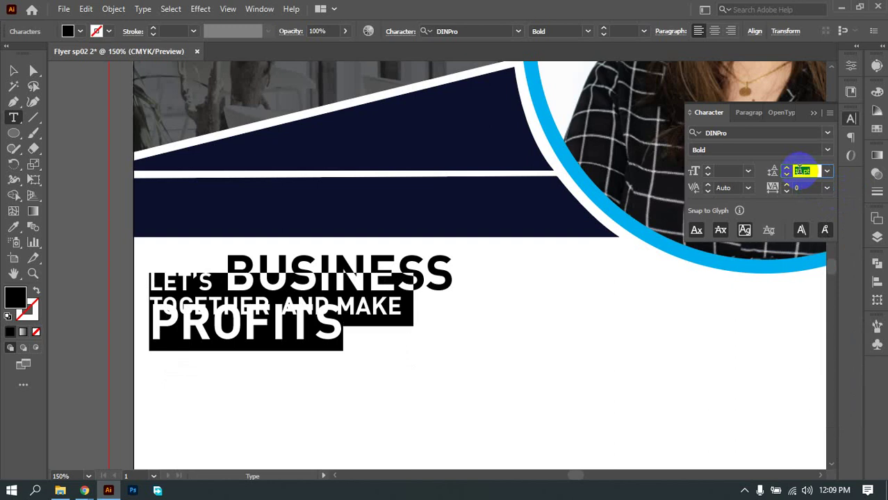
Step: Set the leading of the word "PROFITS" to 46 pt
left_click(315, 332)
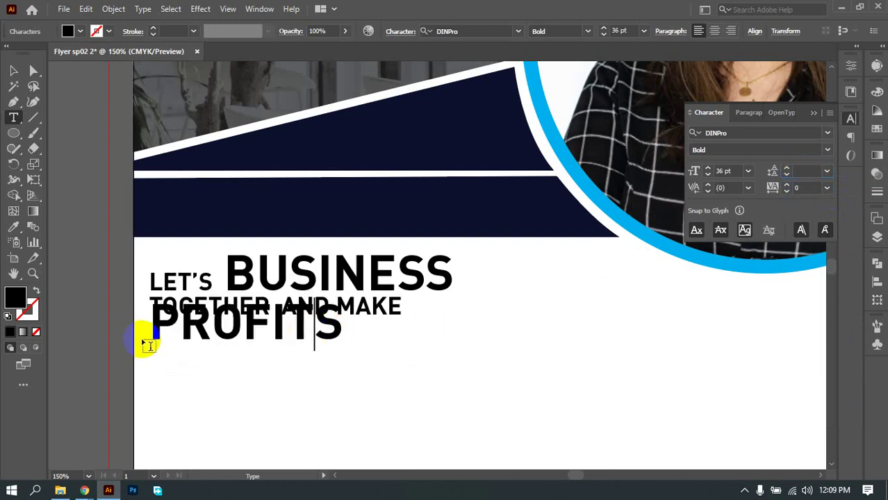
left_click_drag(149, 325, 414, 327)
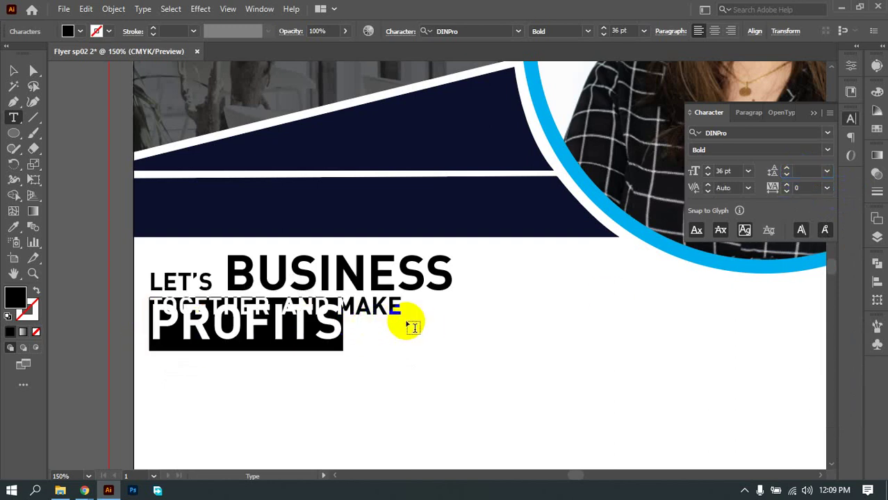
scroll(807, 170, "up", 20)
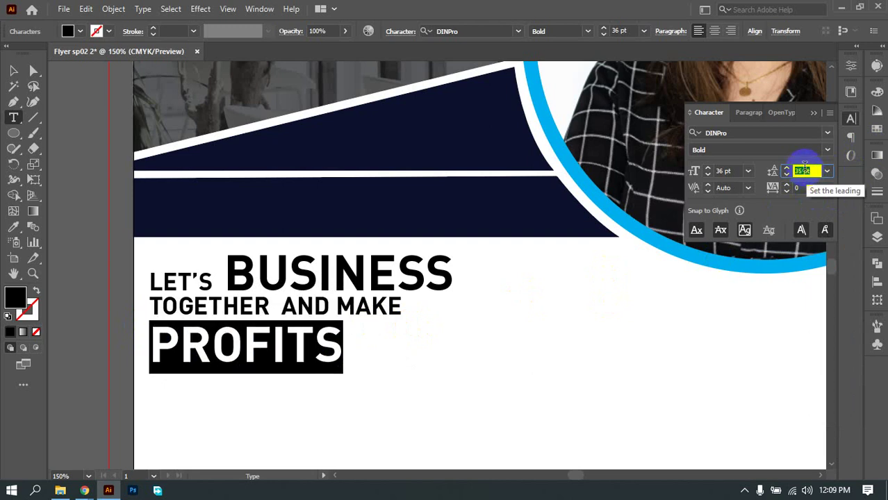
scroll(803, 169, "up", 11)
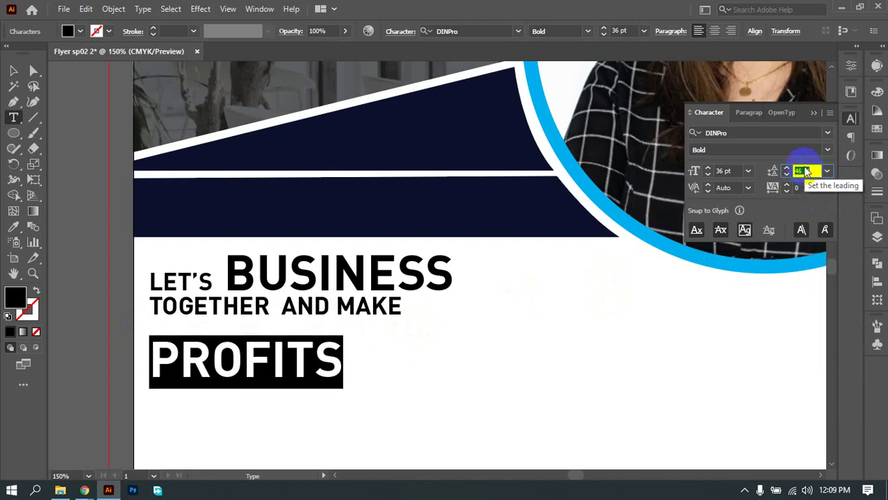
Step: Enlarge the word "PROFITS" in the tagline to 48 pt
left_click(747, 171)
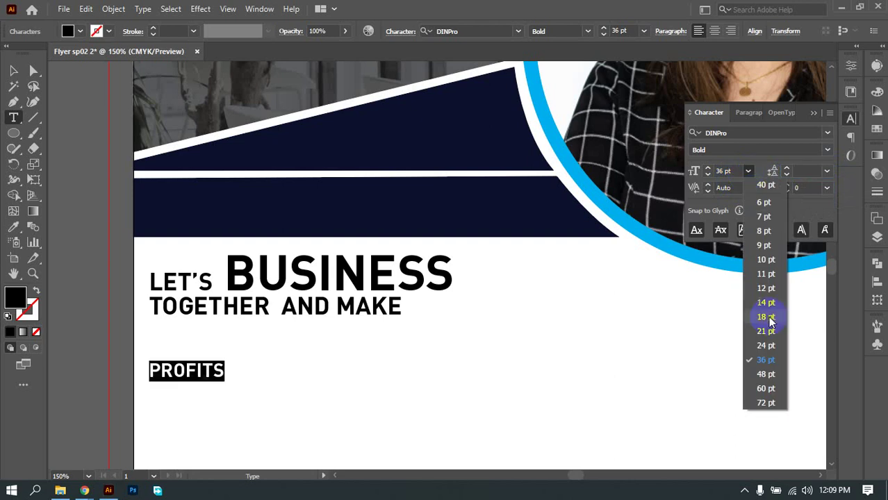
left_click(764, 375)
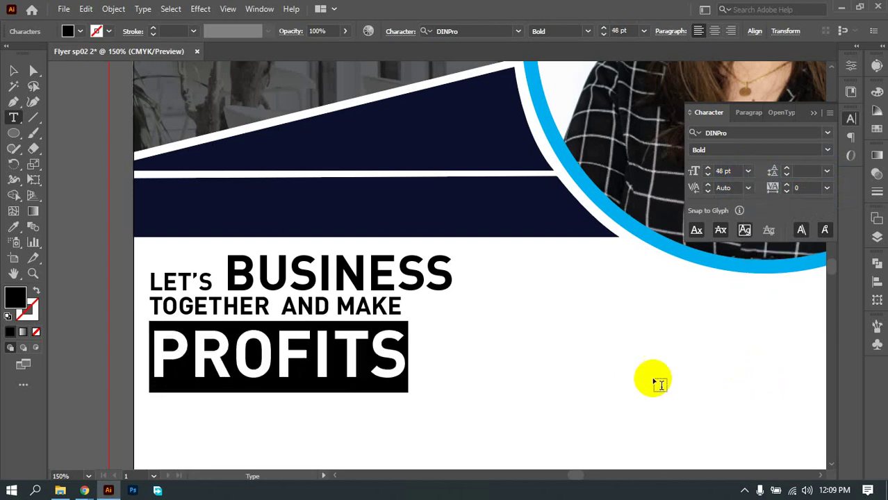
left_click(403, 334)
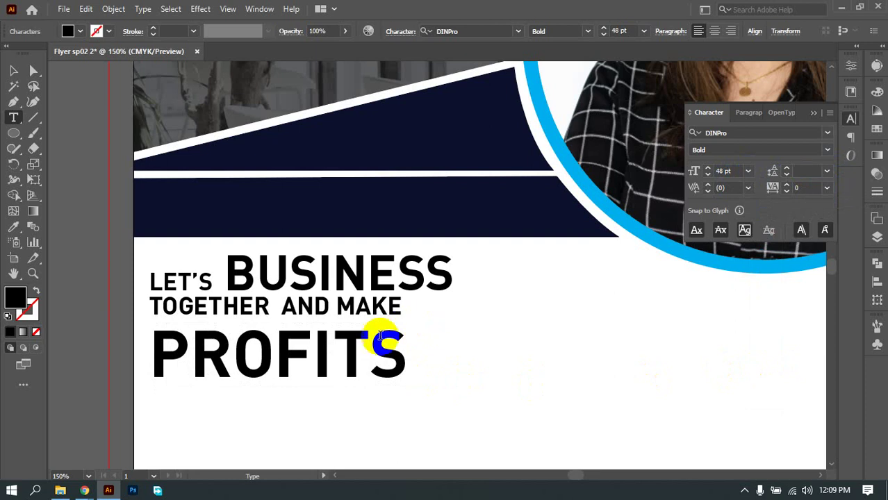
left_click(369, 354)
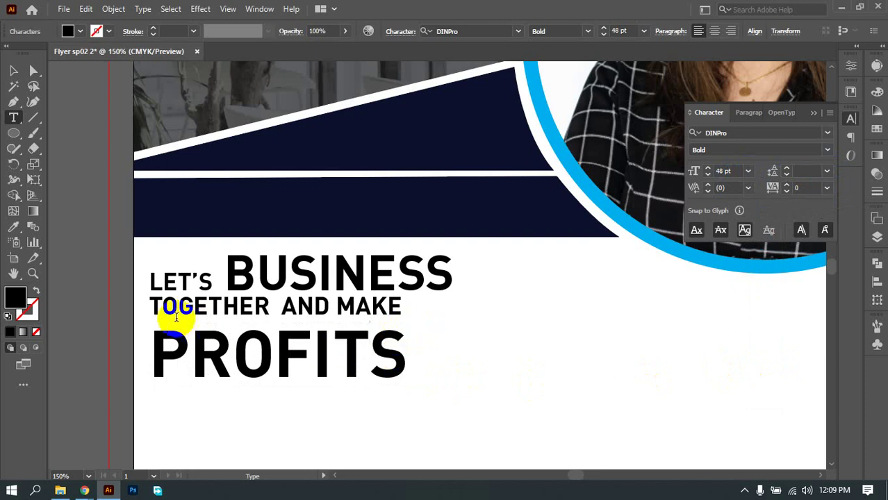
Step: Set the leading of the tagline's "TOGETHER AND MAKE" line to 25 pt and finish editing the text
left_click_drag(158, 285, 154, 312)
left_click(432, 314)
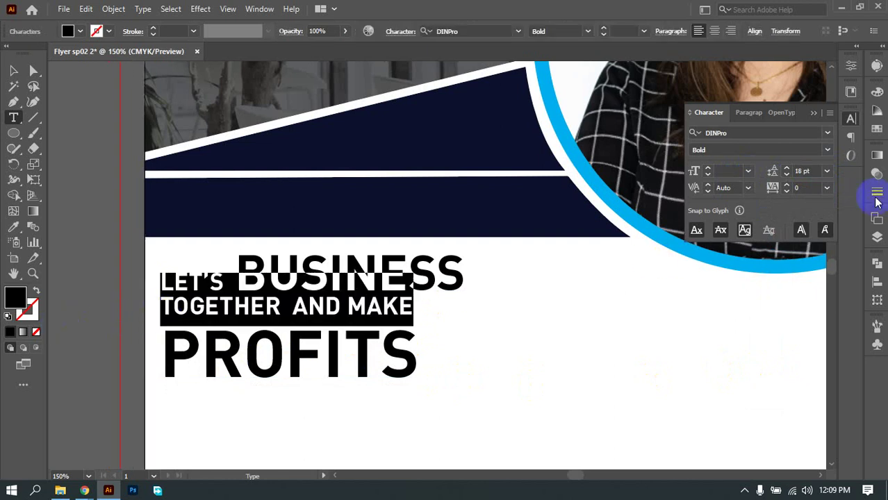
left_click(806, 171)
key("Up")
key("Up")
key("Up")
key("Up")
key("Up")
key("Up")
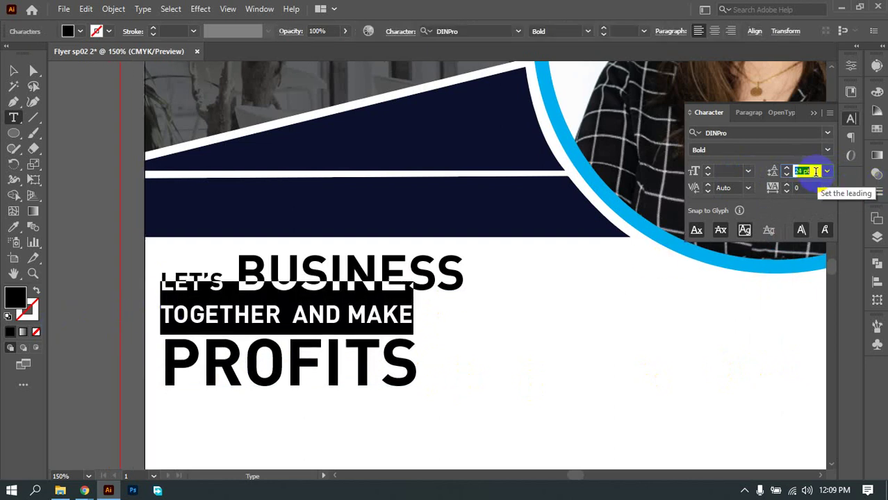
key("Up")
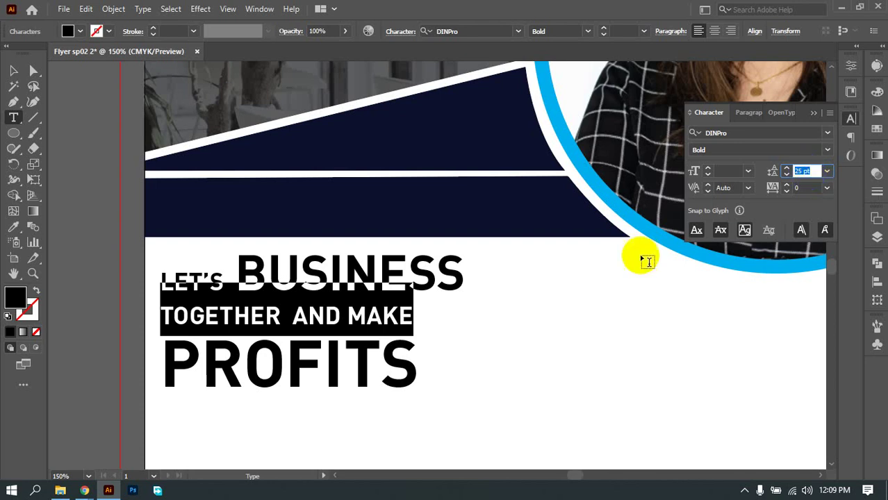
left_click(401, 288)
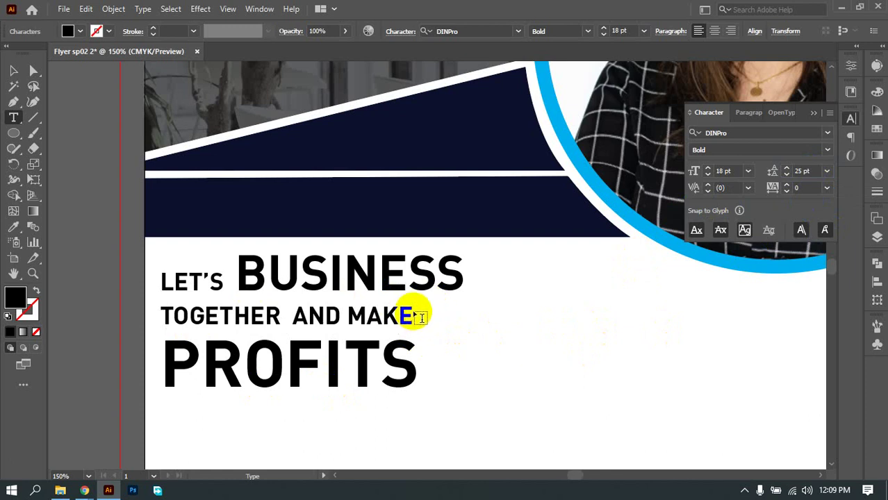
key("Escape")
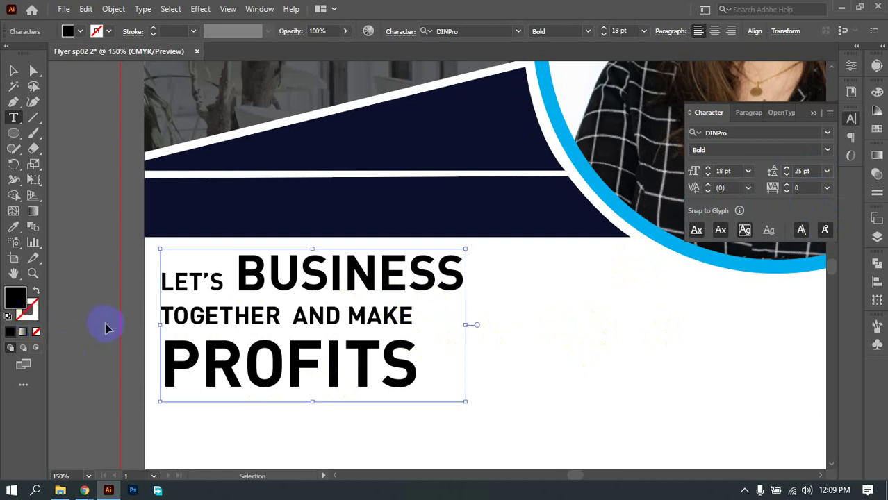
Step: Show the rulers, place a vertical guide along the right edge of "PROFITS" and lock the guides
key("ctrl+r")
key("ctrl+shift+a")
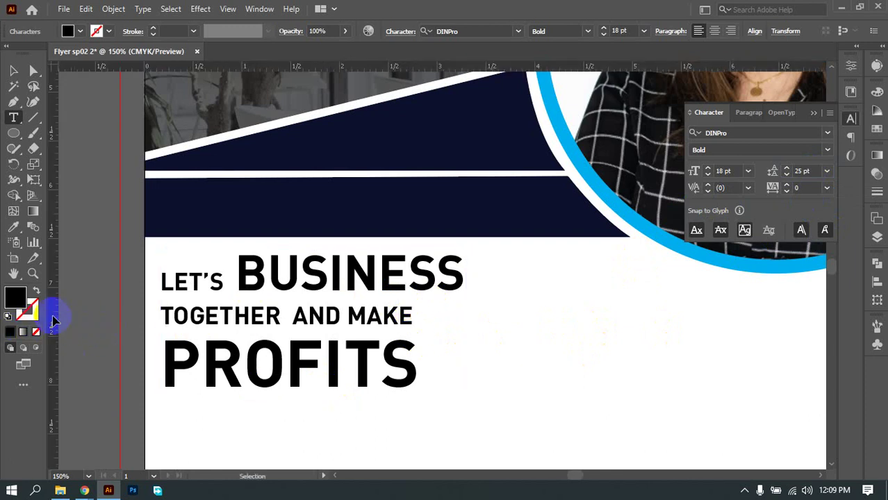
left_click_drag(54, 321, 416, 325)
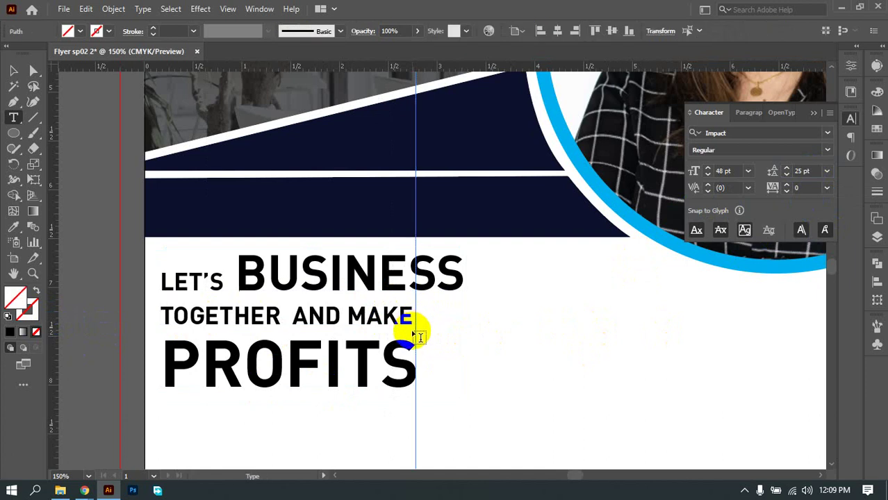
right_click(469, 345)
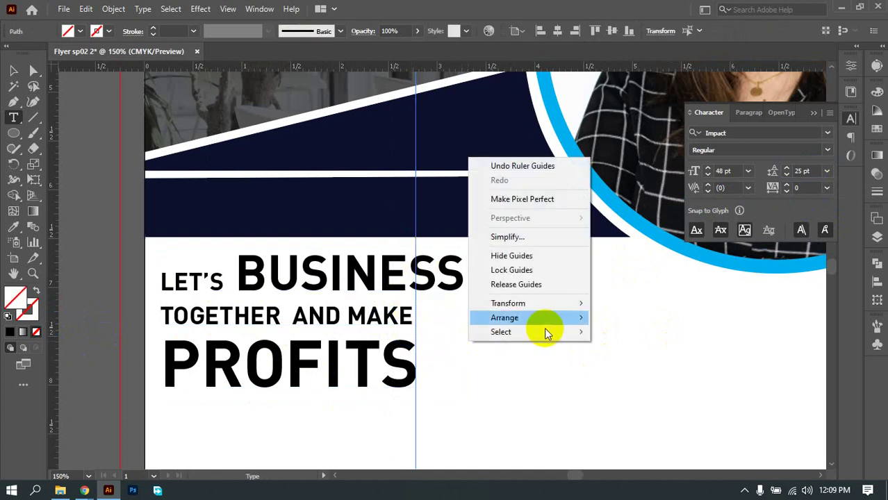
left_click(519, 268)
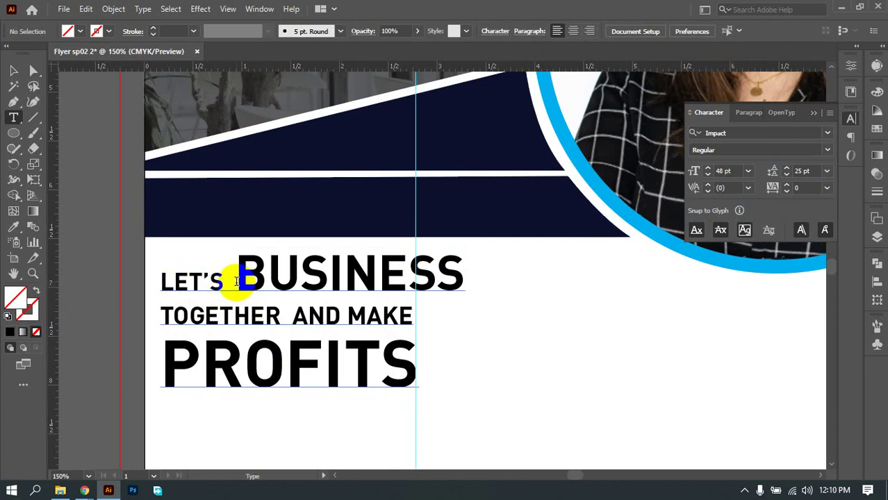
Step: Reduce the word "BUSINESS" in the tagline to 28 pt so its line ends at the vertical guide, and deselect it
left_click_drag(241, 276, 486, 281)
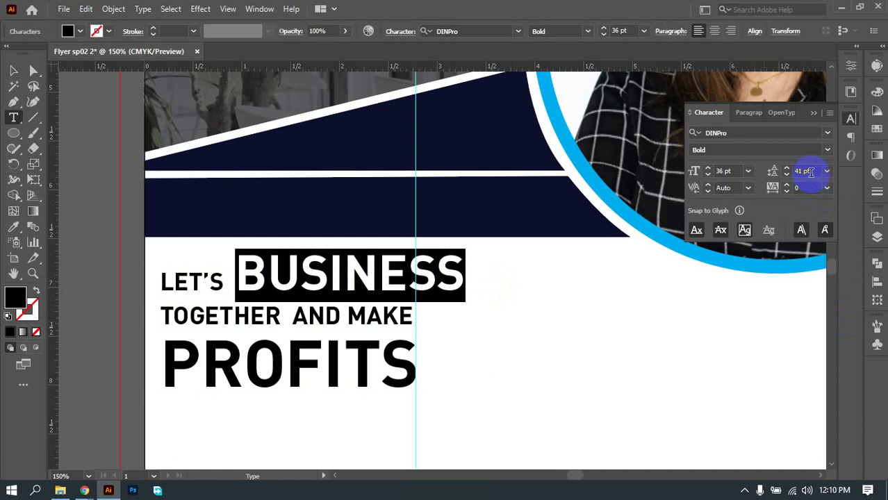
left_click(733, 178)
key("Down")
key("Down")
key("Down")
key("Down")
key("Down")
key("Down")
key("Down")
key("Down")
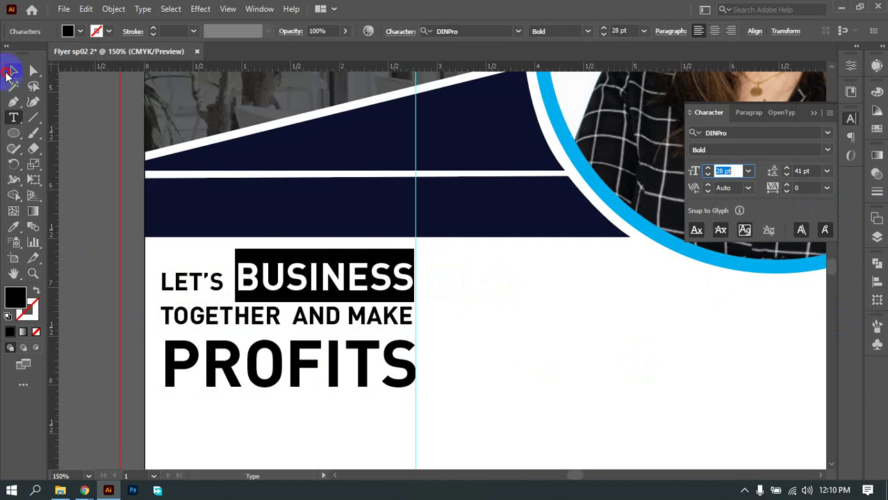
left_click(12, 70)
left_click(511, 349)
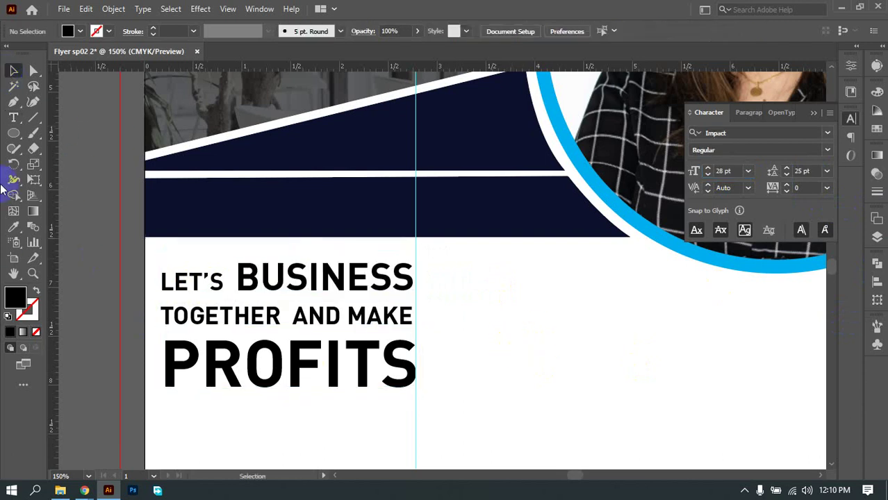
left_click(505, 402)
Step: Try moving the tagline right, beneath the circular portrait, and undo the move
scroll(475, 393, "down", 3)
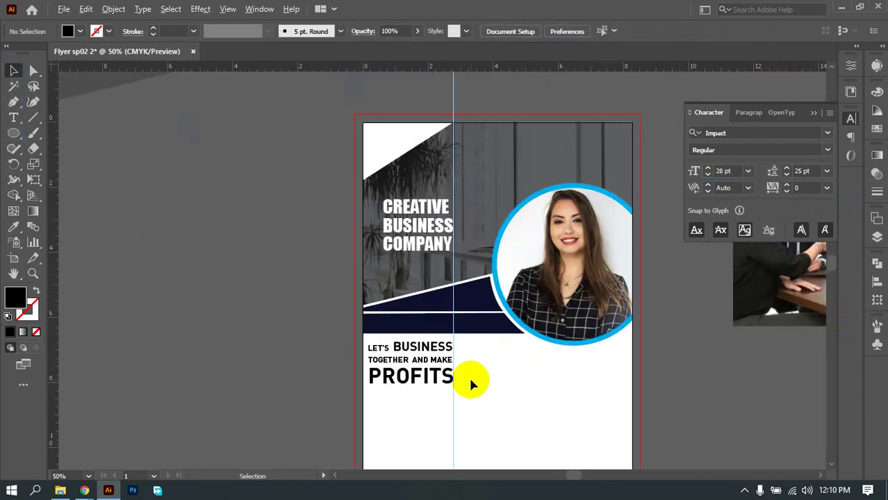
left_click_drag(402, 366, 502, 376)
scroll(545, 378, "up", 2)
left_click(590, 386)
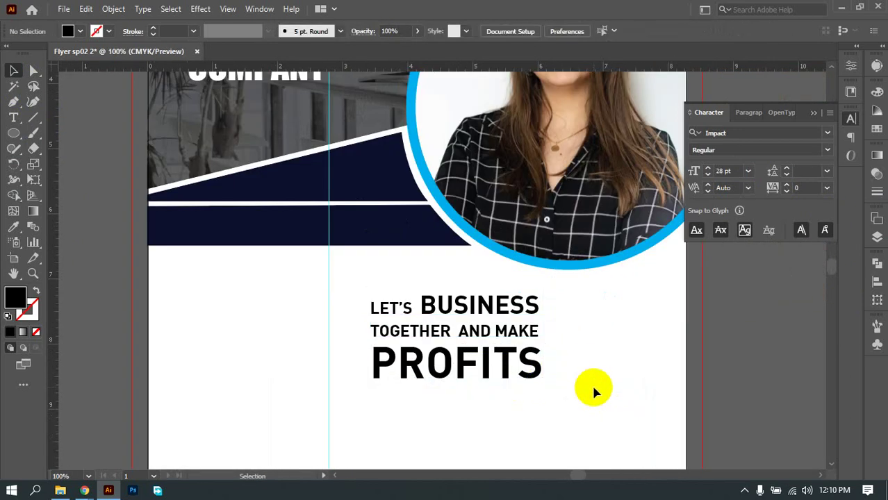
key("ctrl+z")
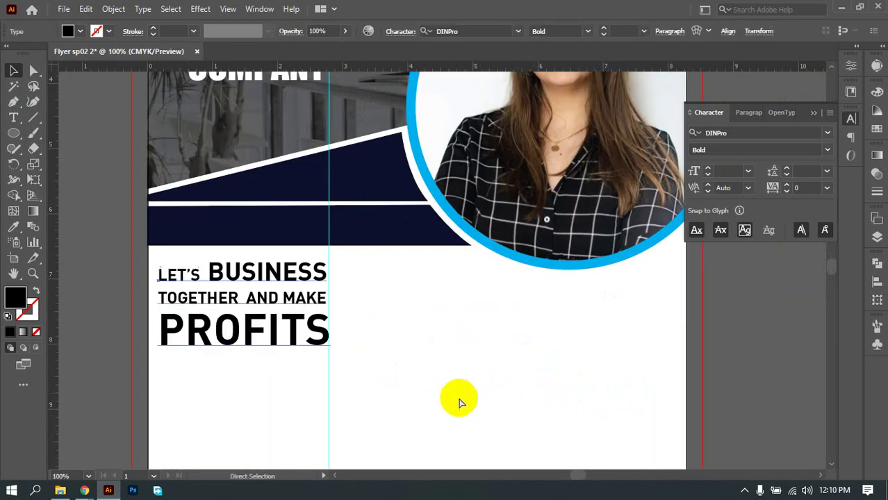
Step: Move the whole tagline slightly up and left, closer to the navy band above it, and deselect it
left_click(368, 389)
scroll(368, 388, "down", 2)
scroll(368, 382, "down", 2)
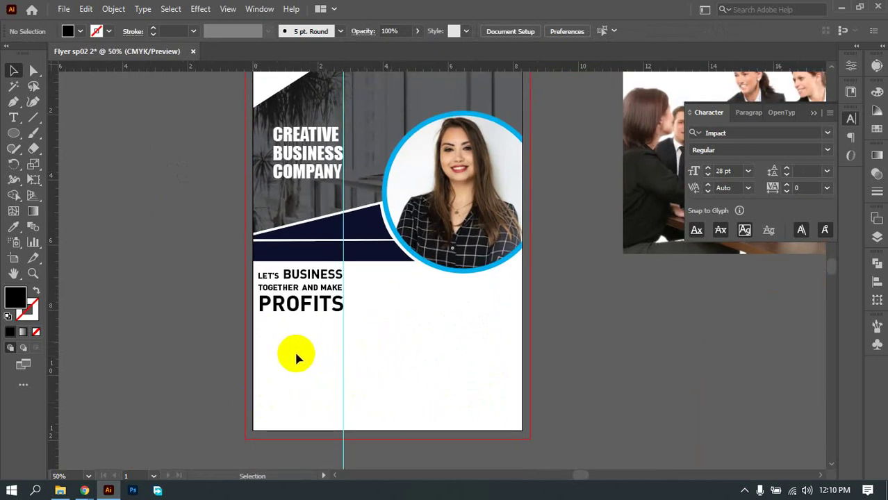
scroll(291, 339, "up", 3)
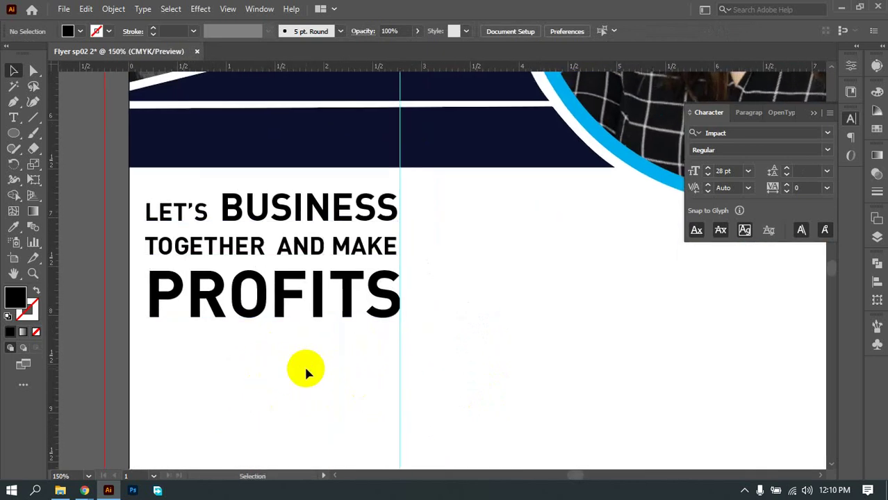
left_click_drag(292, 301, 282, 277)
left_click(485, 272)
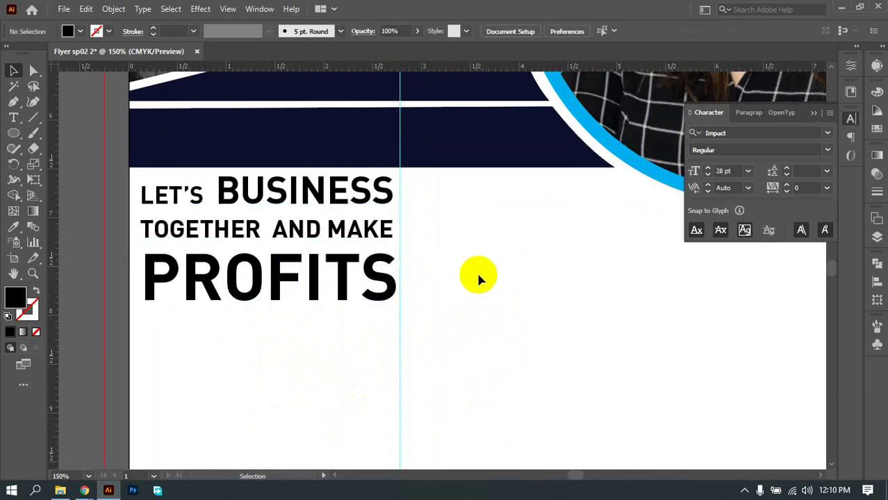
Step: Recolour the word "BUSINESS" in the tagline with the red swatch
key("t")
left_click_drag(239, 193, 396, 188)
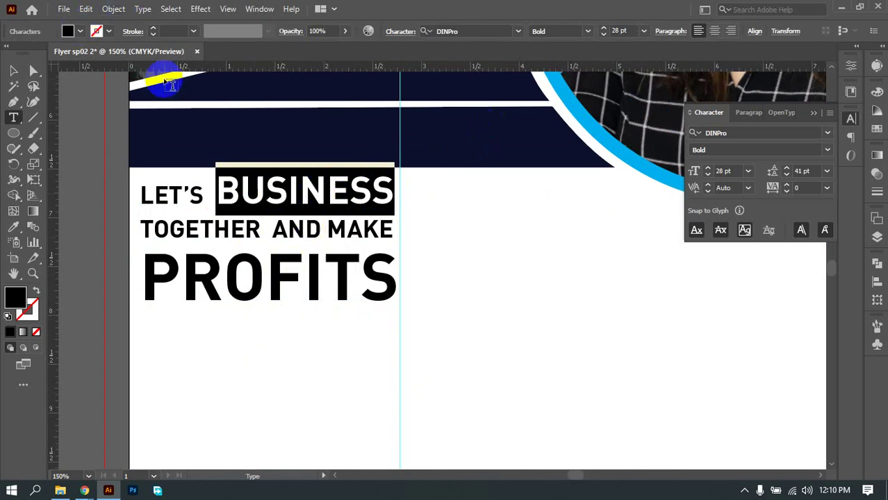
left_click(80, 31)
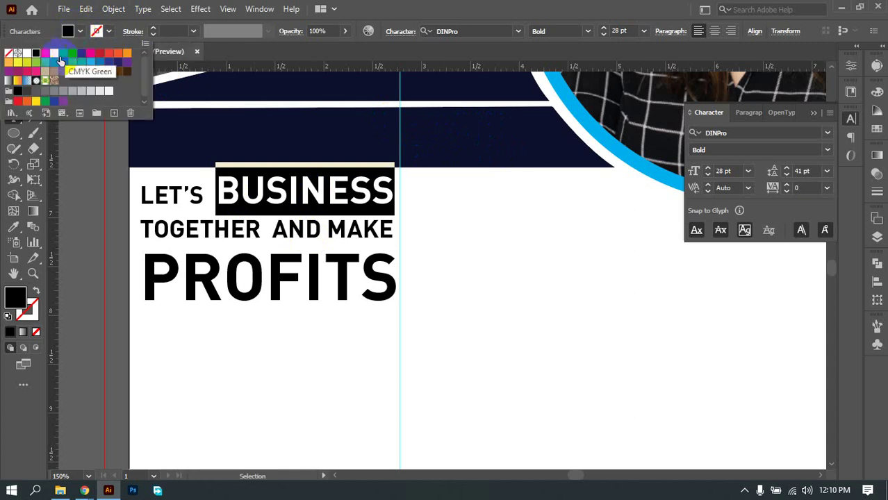
left_click(47, 55)
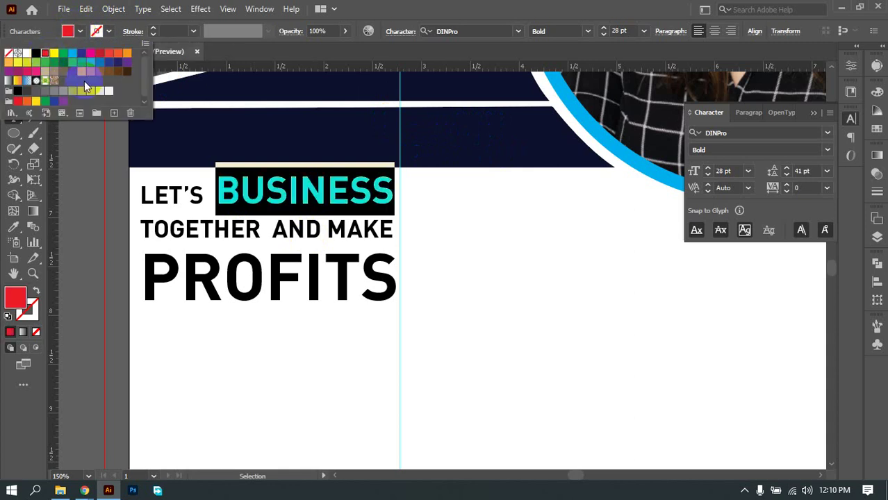
left_click(203, 235)
left_click(200, 229)
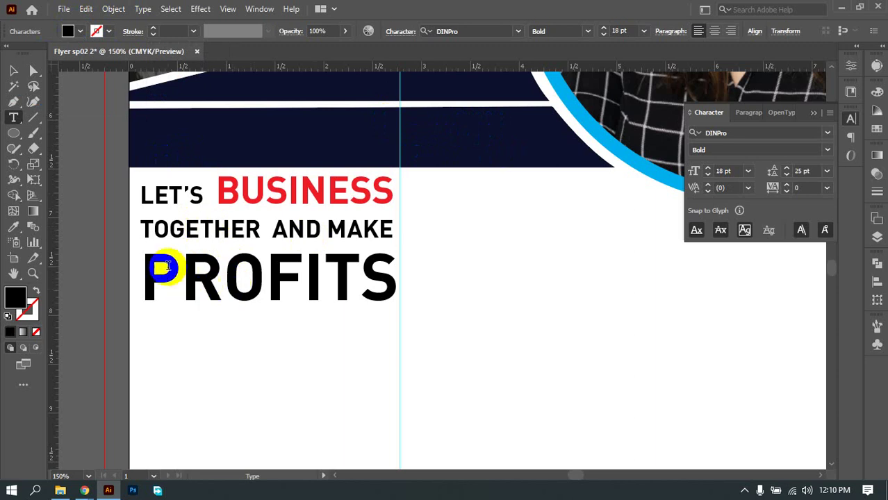
Step: Try a yellow fill on the word "PROFITS" in the tagline
left_click_drag(155, 267, 396, 278)
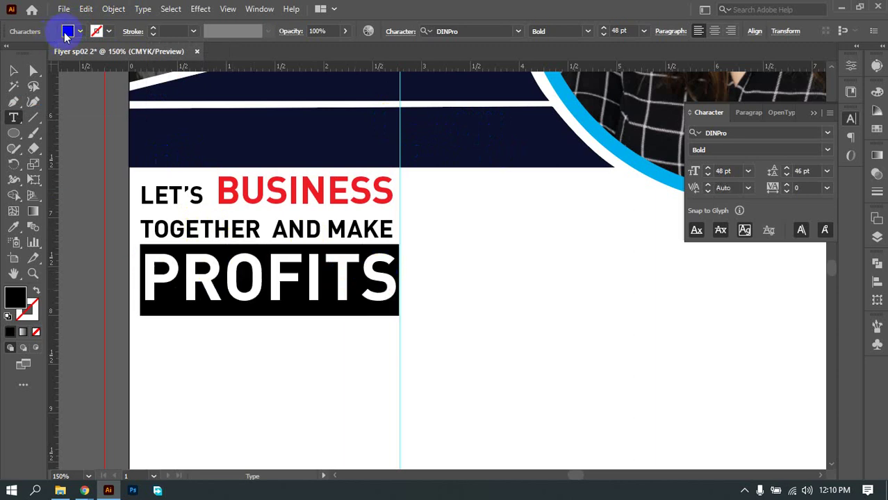
left_click(80, 32)
left_click(54, 53)
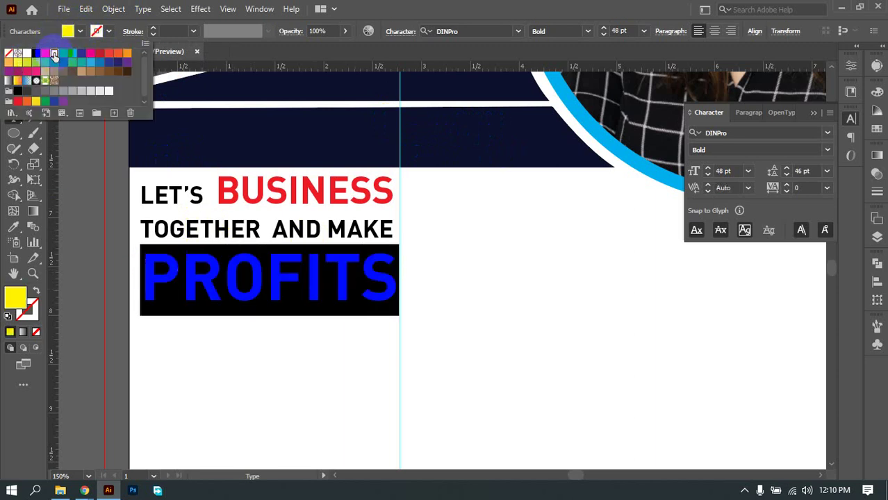
left_click(272, 232)
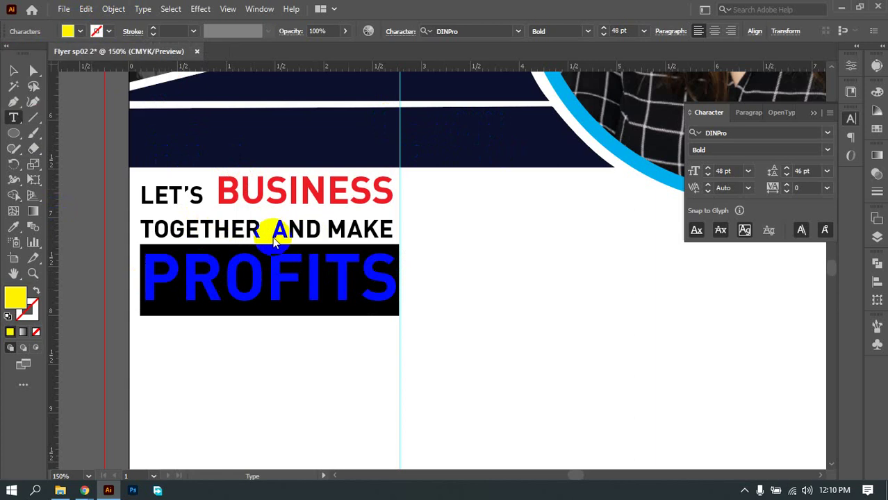
left_click(272, 232)
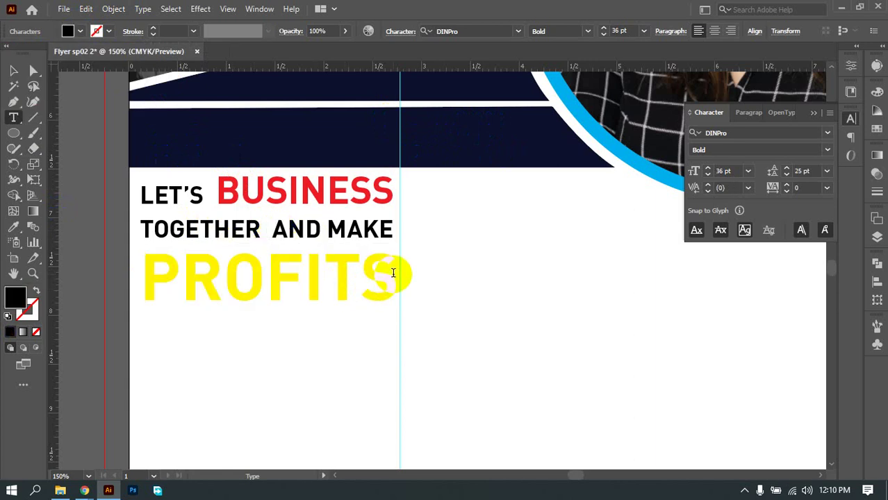
Step: Try red and light blue fills on the word "PROFITS", leaving it light blue like the portrait ring
left_click_drag(150, 269, 402, 272)
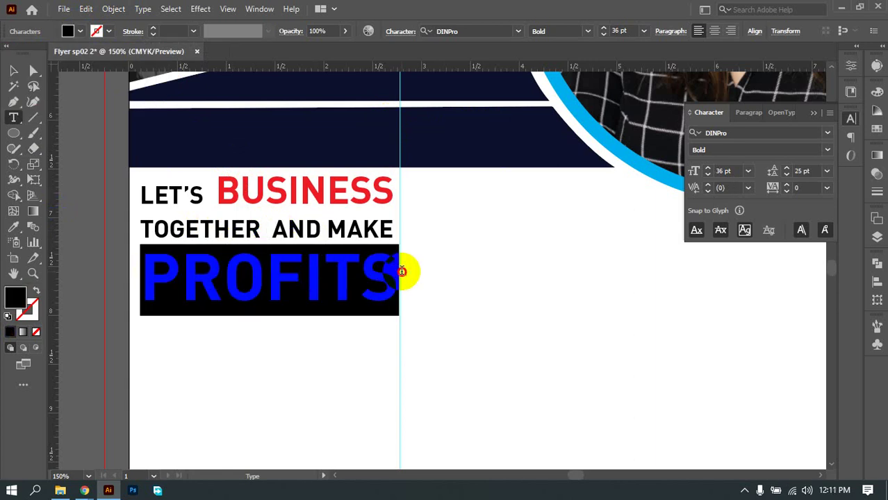
left_click(80, 32)
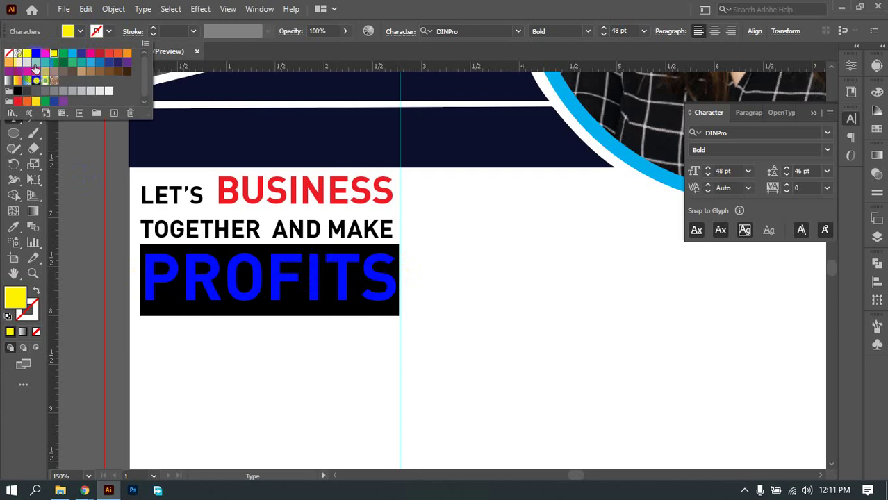
left_click(41, 59)
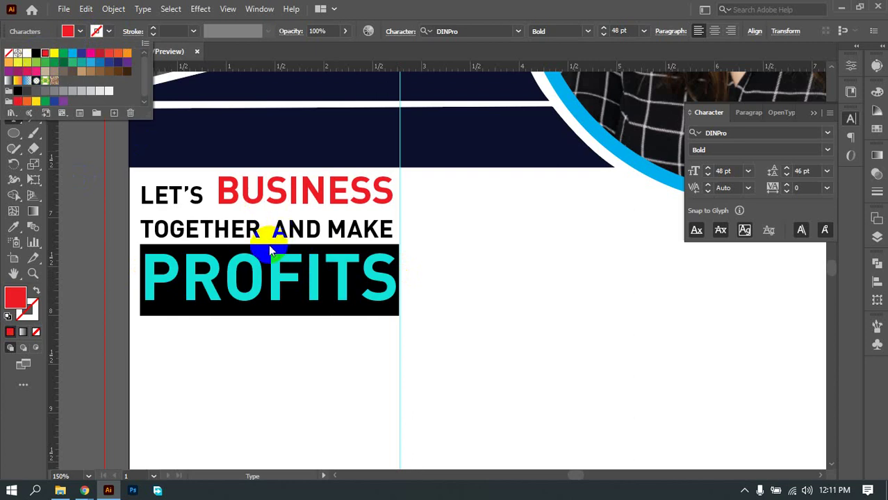
left_click(70, 53)
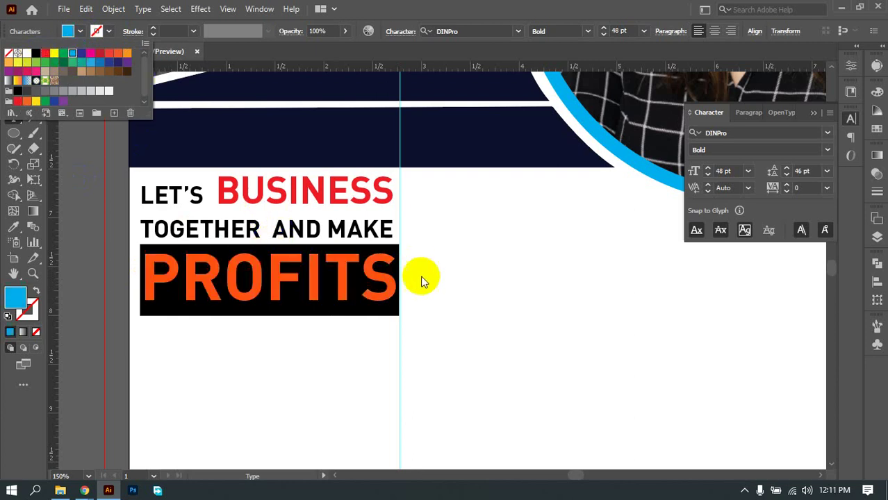
double_click(381, 234)
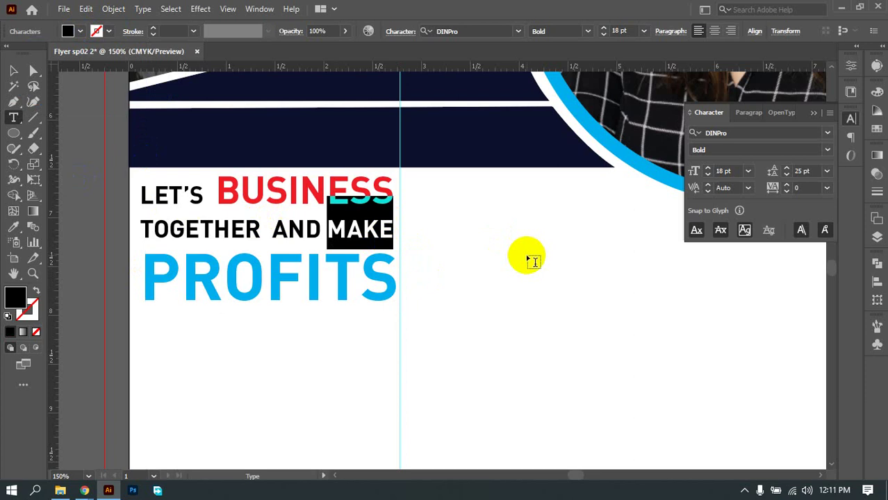
left_click(143, 271)
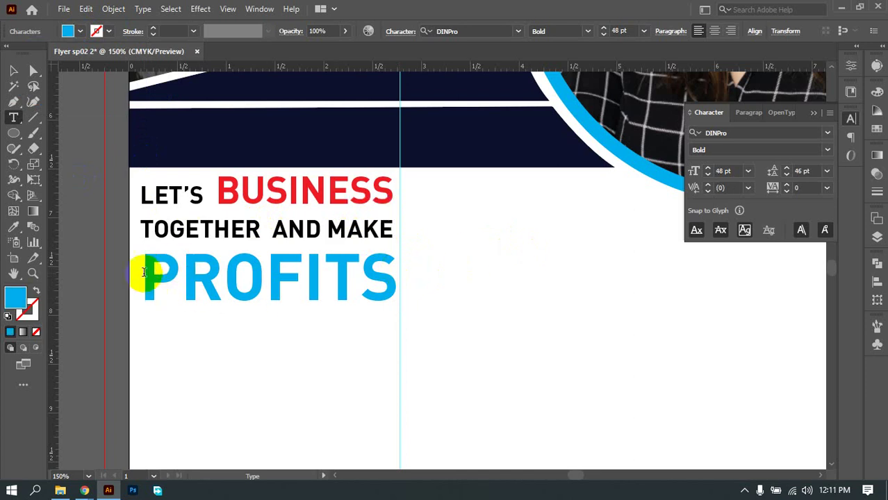
Step: Fill the word "PROFITS" with the same red as "BUSINESS" and deselect the text
left_click_drag(144, 270, 398, 278)
left_click(79, 30)
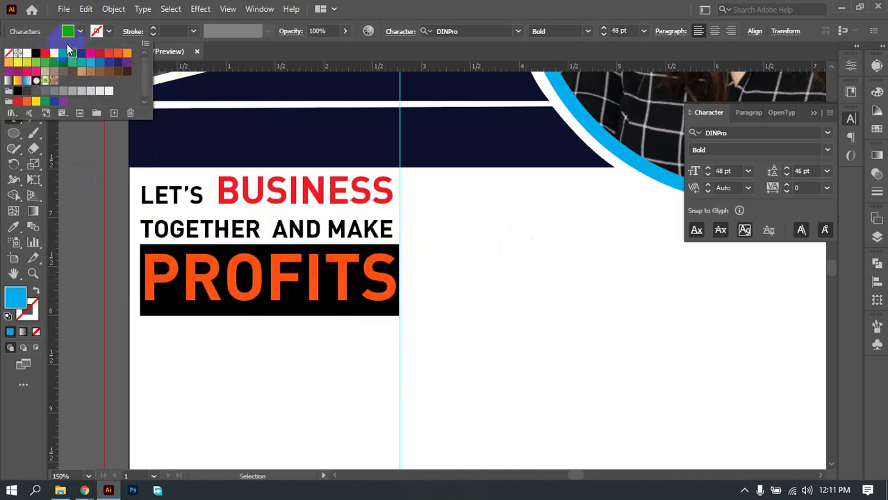
left_click(44, 53)
left_click(366, 221)
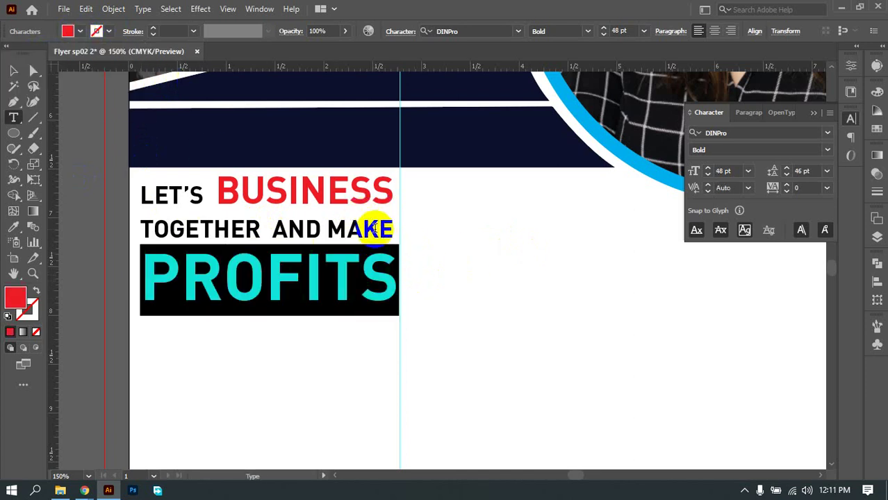
left_click(456, 248)
left_click(13, 70)
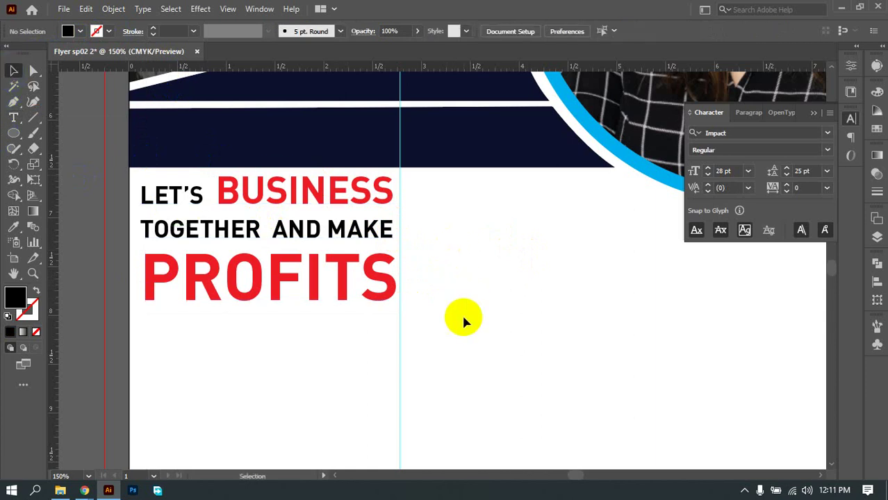
Step: Examine the recoloured tagline against the whole flyer layout, both close up and from a distance
scroll(461, 306, "down", 2)
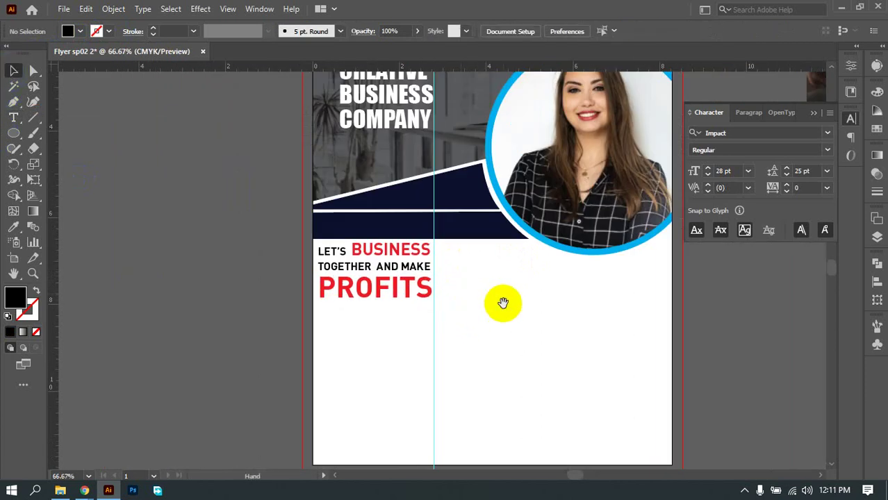
left_click_drag(503, 303, 486, 311)
scroll(448, 297, "down", 2)
scroll(417, 313, "up", 3)
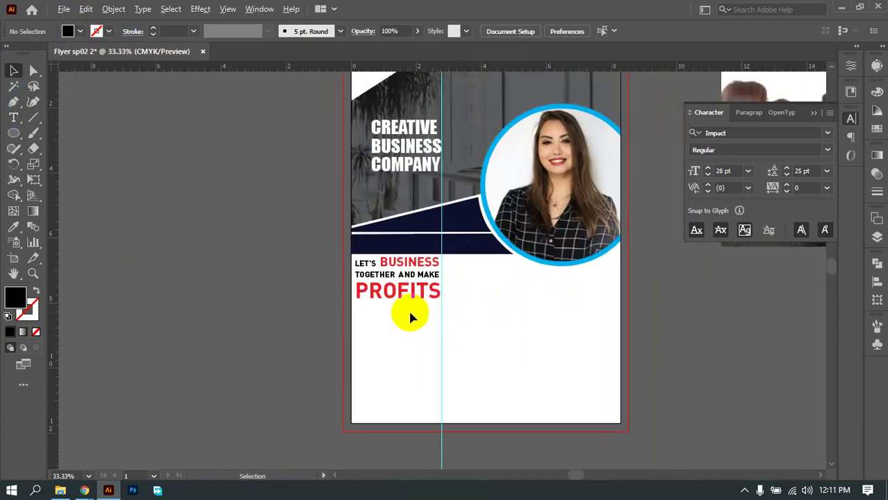
scroll(462, 291, "right", 3)
scroll(224, 346, "up", 1)
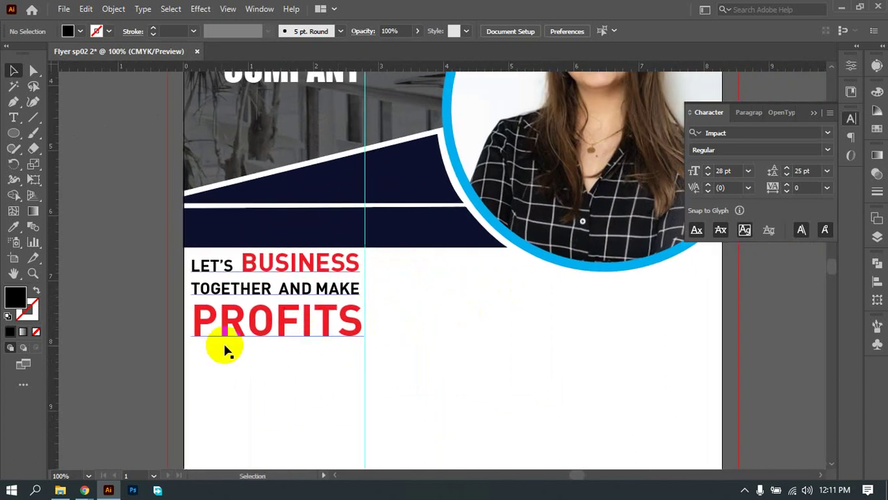
scroll(396, 265, "down", 3)
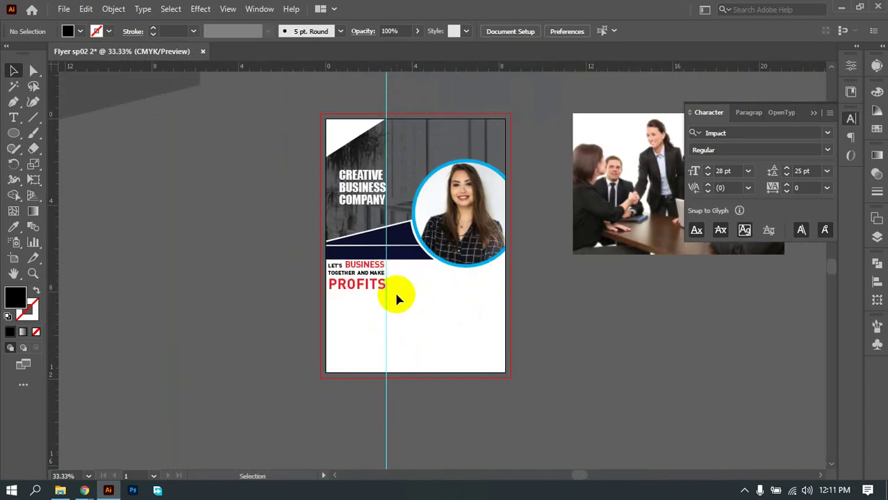
scroll(396, 298, "up", 2)
left_click_drag(418, 293, 361, 350)
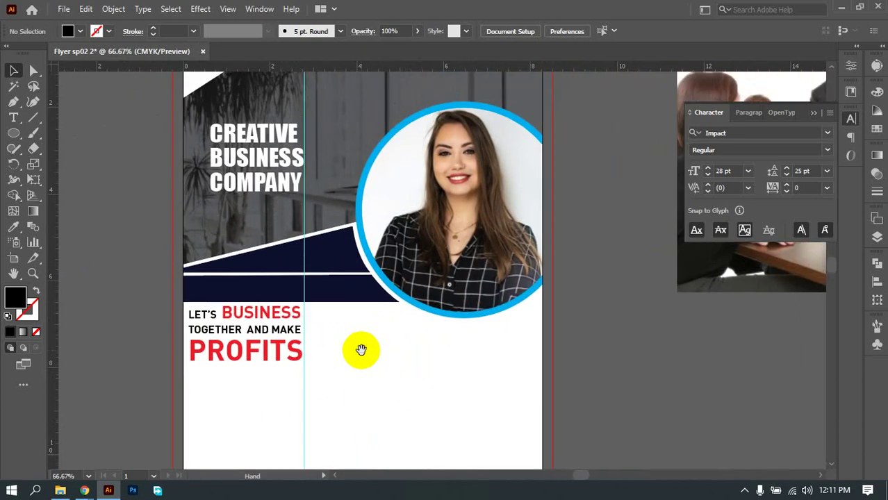
Step: Try the tagline over the navy shapes and move it down into the white area beneath them
left_click_drag(266, 334, 320, 271)
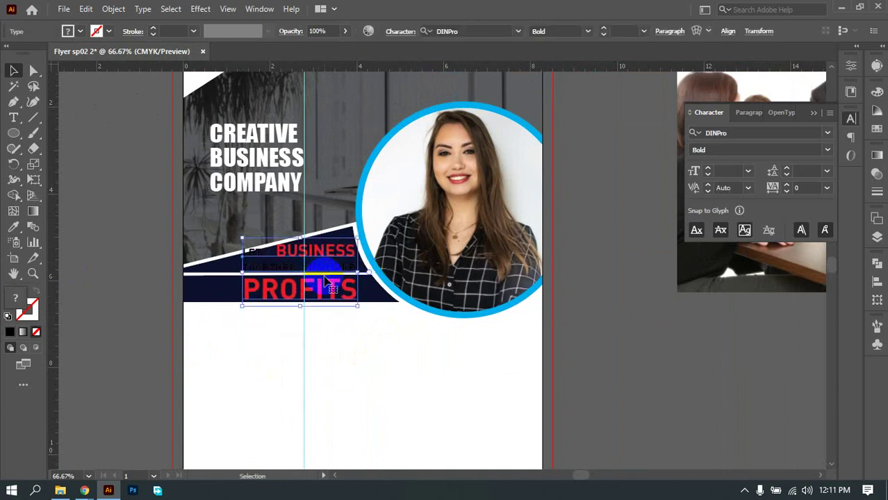
scroll(342, 311, "up", 3)
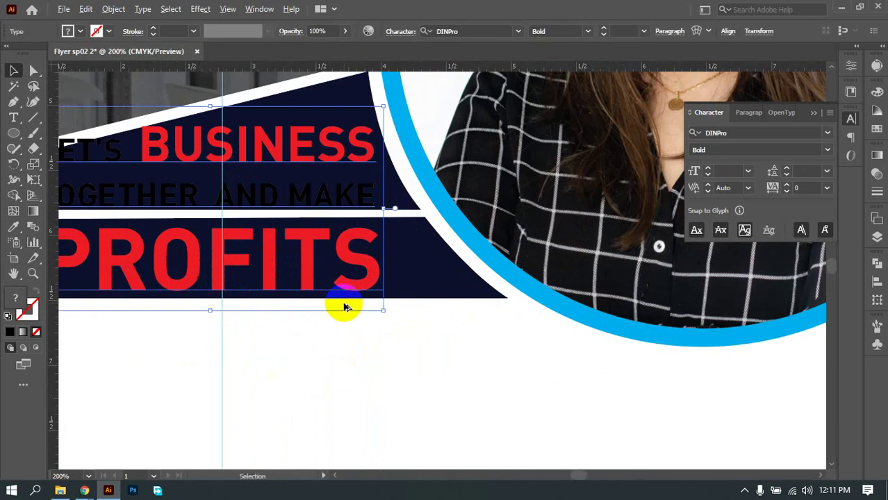
scroll(289, 256, "down", 1)
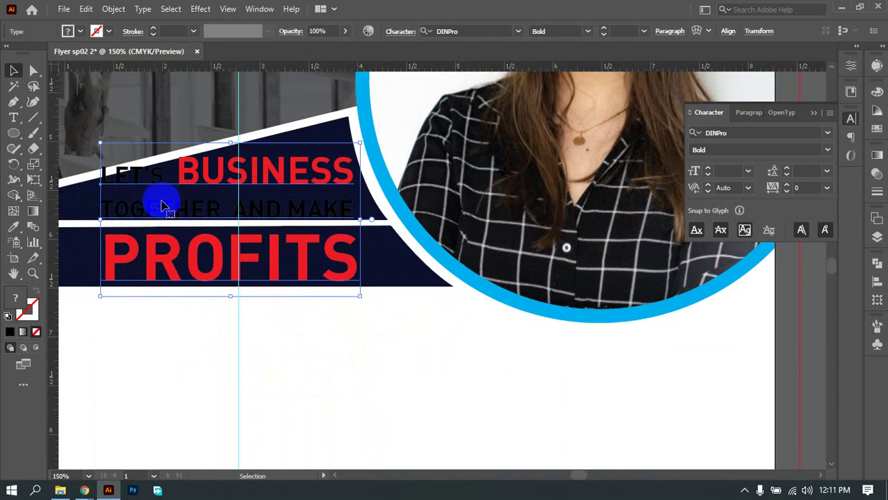
scroll(294, 311, "down", 2)
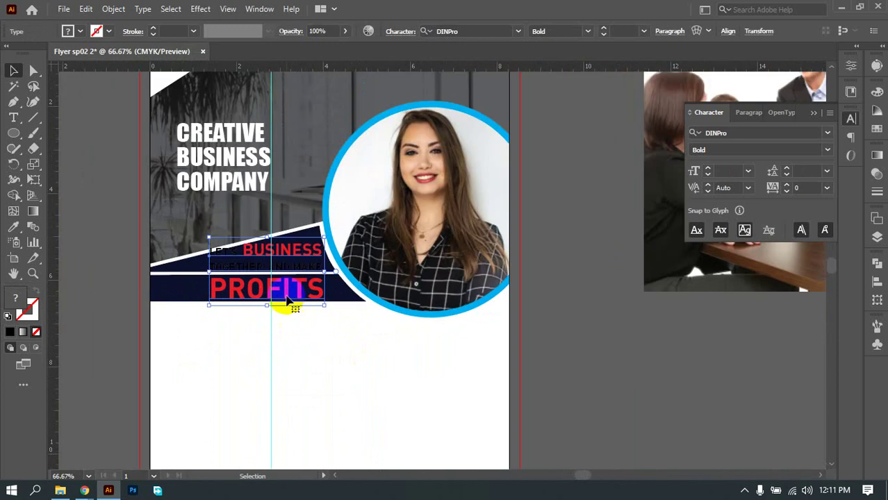
left_click_drag(298, 295, 328, 407)
Step: Stretch the lower navy band upward to meet the upper navy shape, closing the white gap between them
scroll(263, 307, "up", 3)
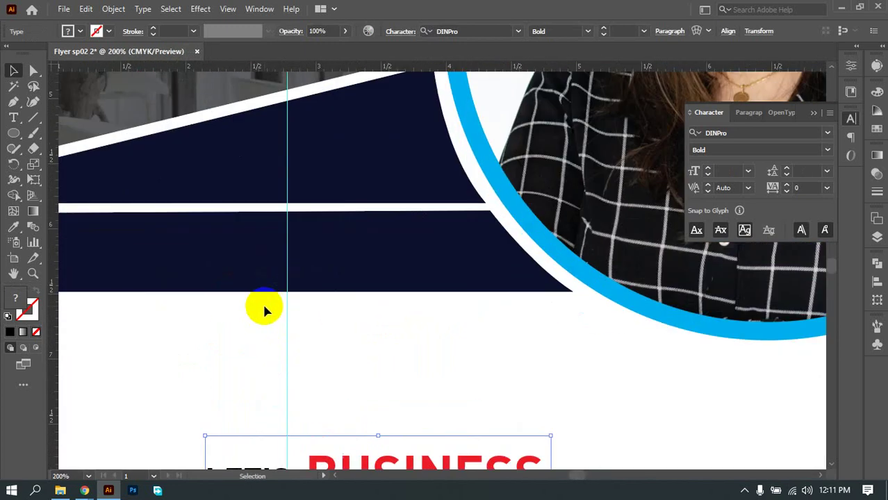
left_click_drag(263, 307, 482, 372)
left_click(396, 295)
left_click_drag(498, 329, 390, 369)
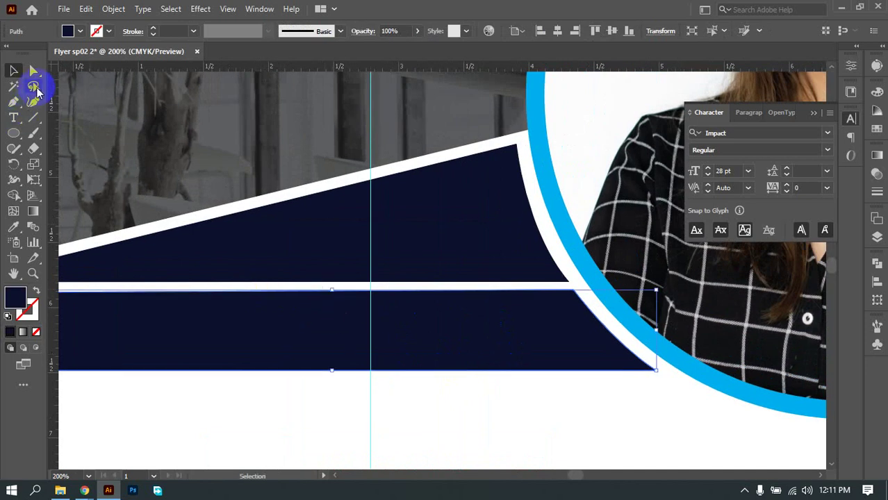
left_click_drag(334, 292, 334, 280)
scroll(332, 285, "down", 2)
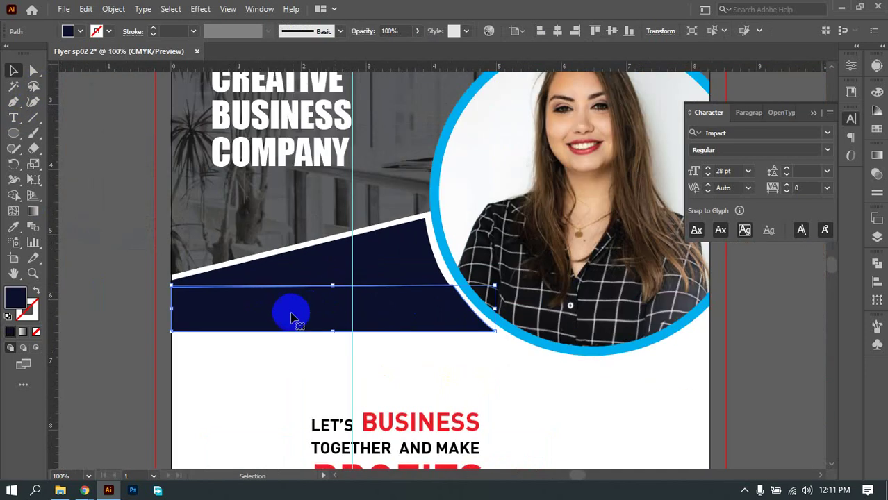
Step: Adjust the lower navy band's upper-right anchor point to align with the upper shape's curved edge beside the portrait
scroll(278, 306, "up", 2)
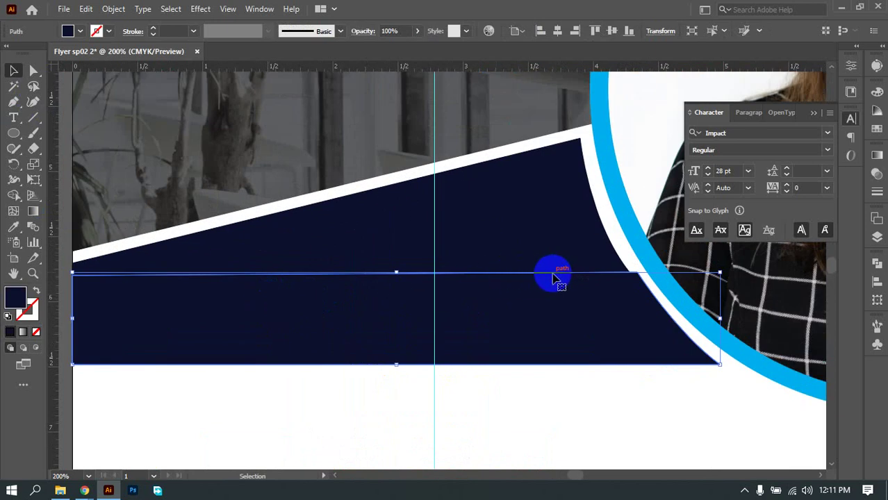
scroll(651, 287, "up", 2)
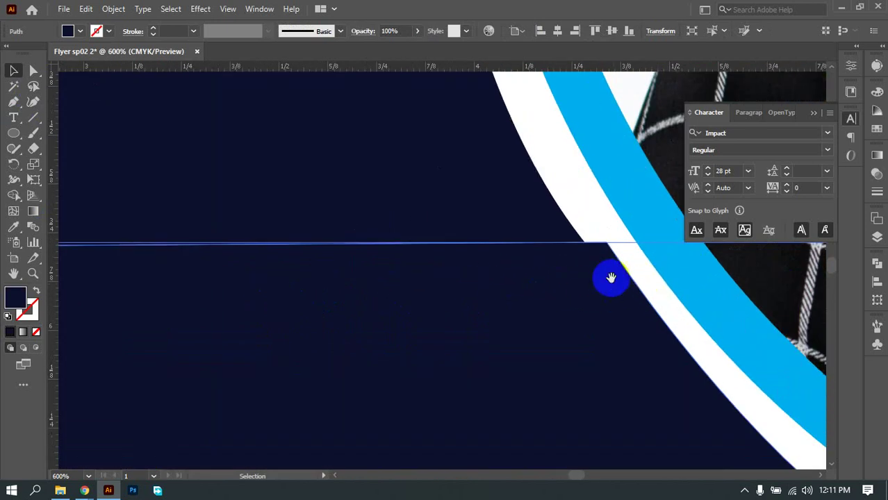
left_click_drag(610, 278, 434, 324)
key("a")
left_click(461, 336)
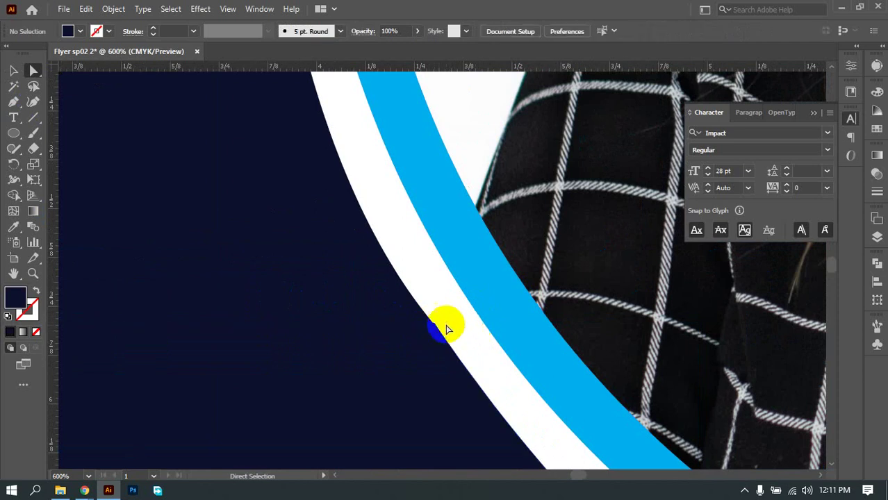
scroll(446, 330, "up", 7)
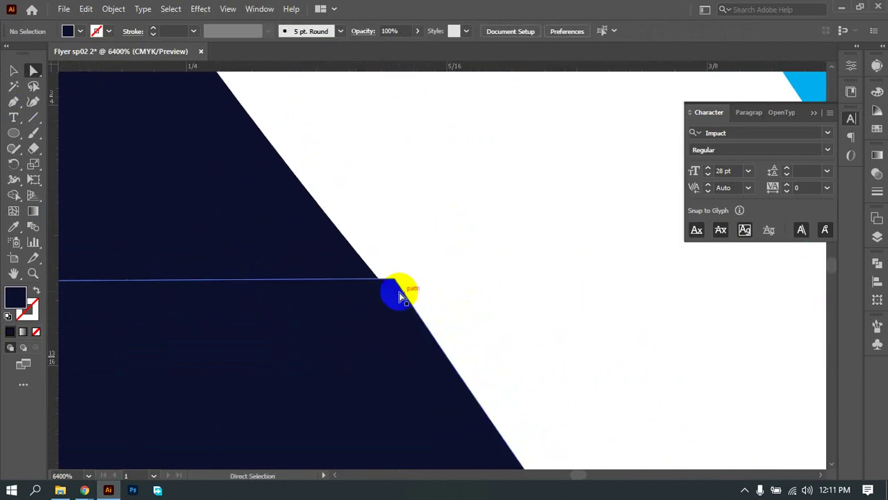
left_click_drag(395, 283, 408, 314)
left_click(430, 310)
scroll(437, 307, "down", 10)
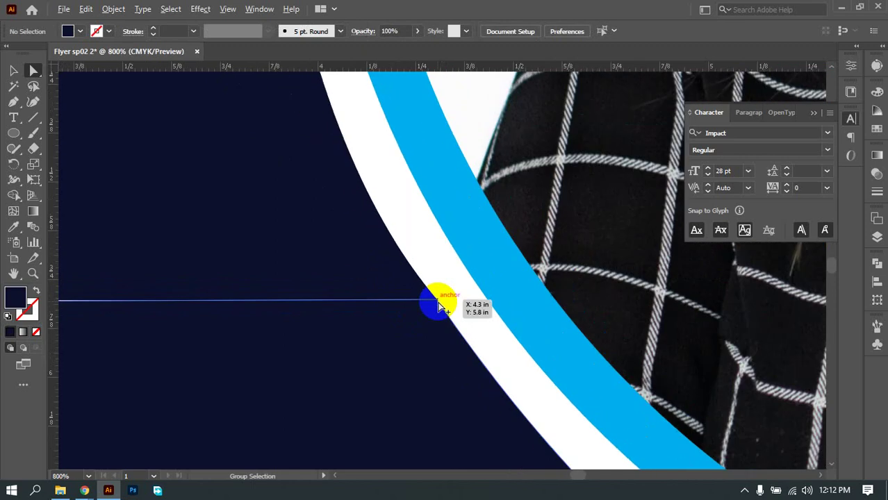
scroll(277, 341, "down", 2)
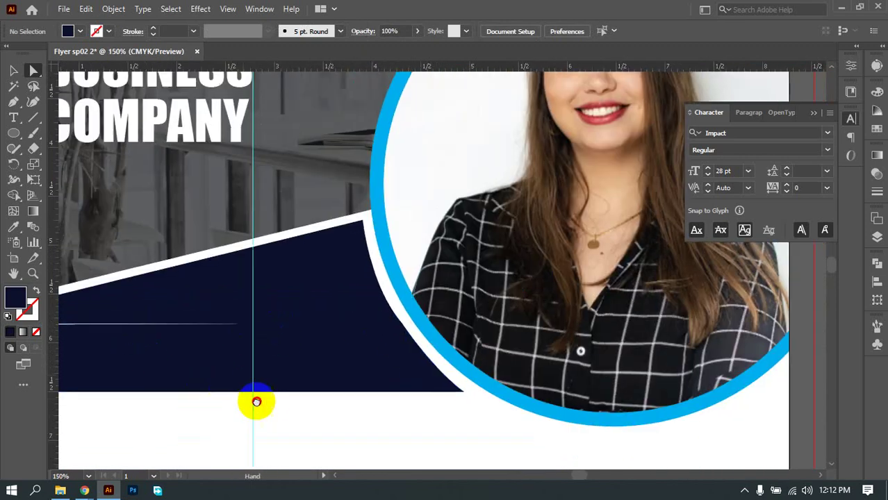
Step: Shift the lower navy band right so that its left edge aligns with the page's left edge
scroll(167, 371, "up", 5)
scroll(157, 354, "up", 3)
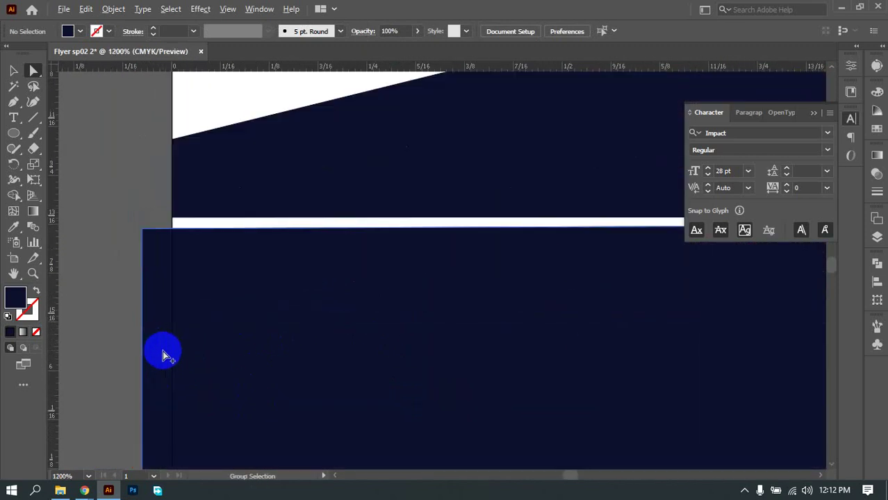
left_click(167, 288)
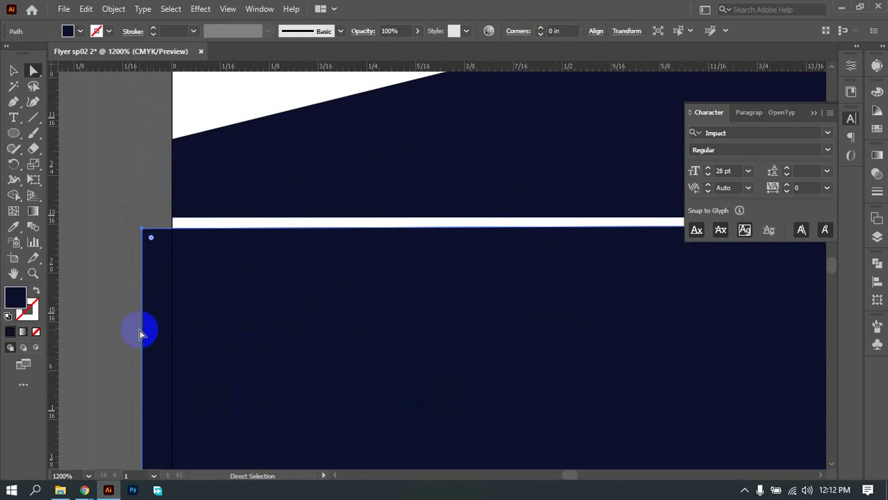
key("v")
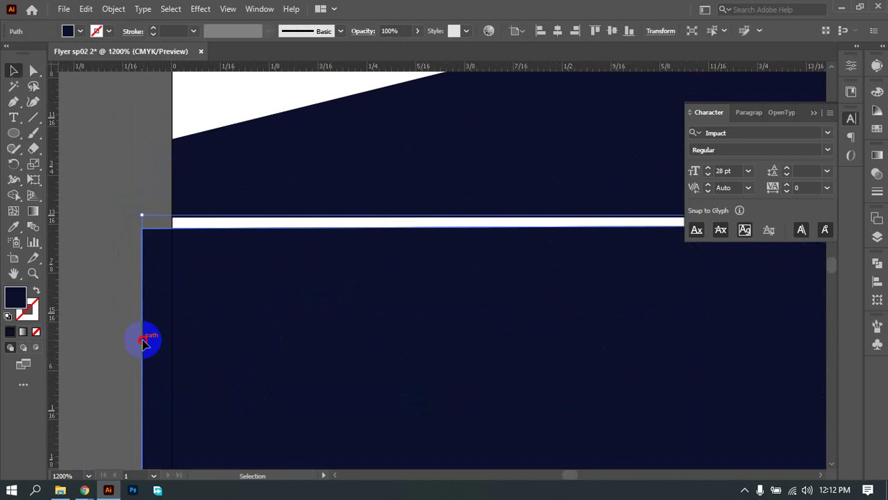
left_click_drag(143, 342, 174, 342)
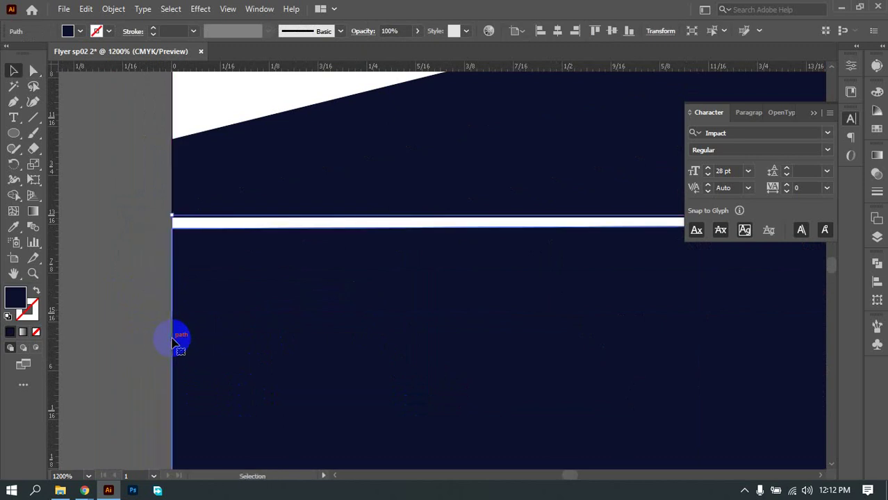
Step: Nudge the lower navy band upward to close the thin white gap under the upper navy shape
scroll(174, 342, "down", 6)
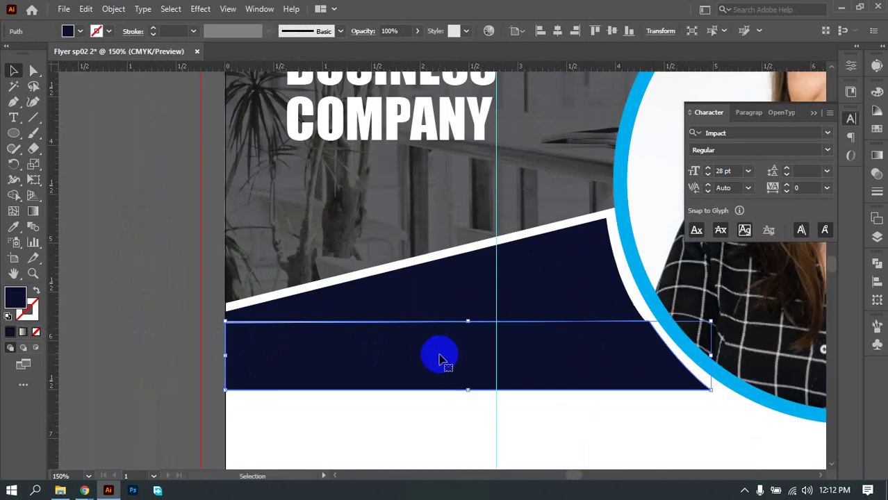
scroll(323, 330, "up", 3)
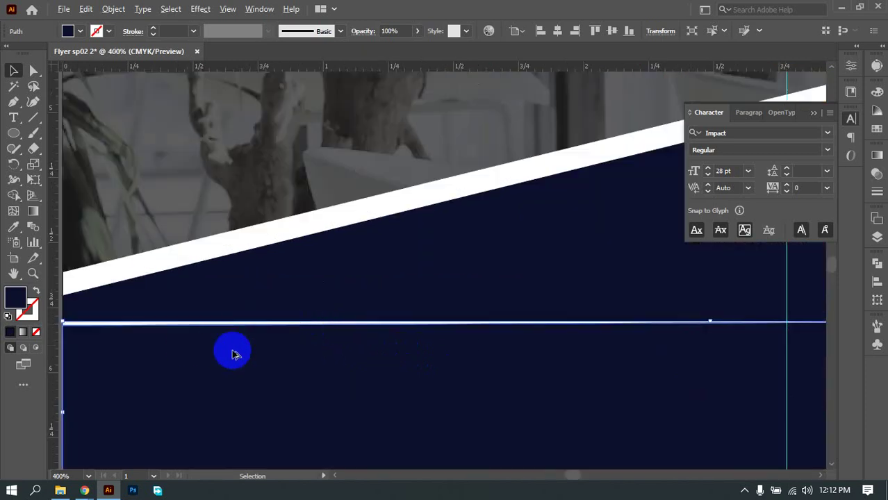
left_click_drag(396, 385, 392, 376)
scroll(392, 376, "down", 3)
left_click(208, 369)
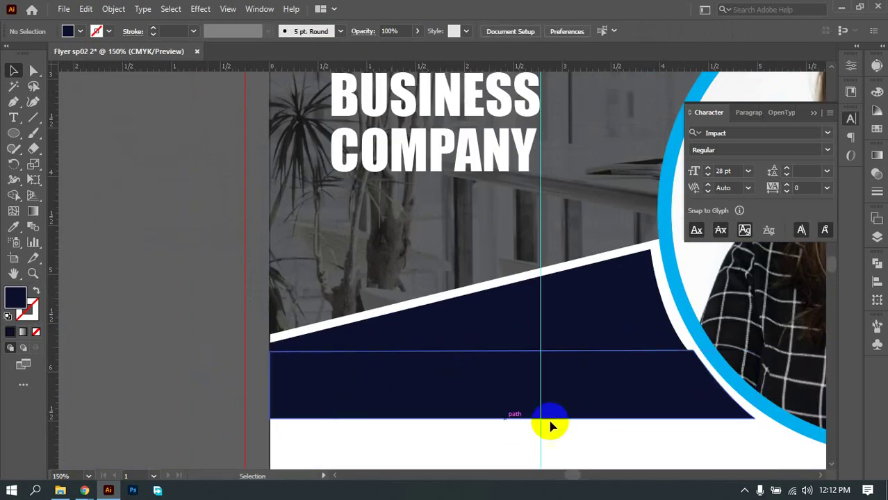
Step: Reposition the lower band's upper-right anchor point onto the upper shape's curved edge so both follow the portrait ring as one line
scroll(622, 423, "up", 3)
left_click_drag(628, 406, 179, 426)
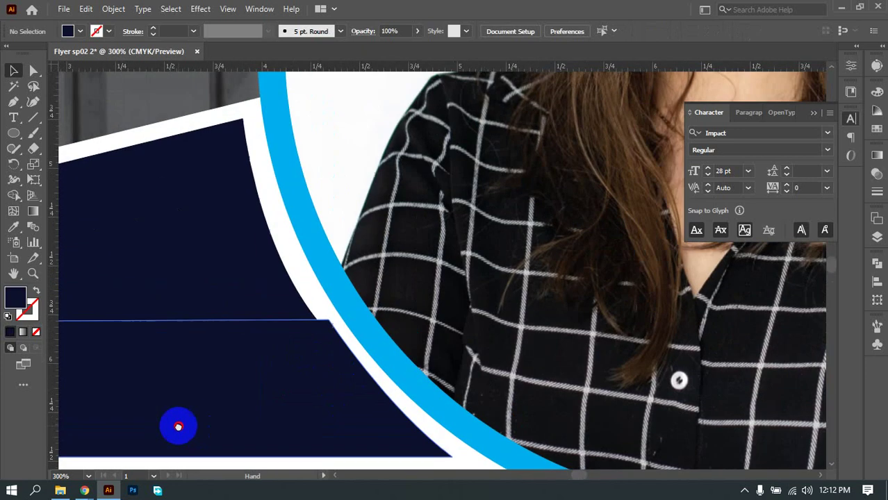
scroll(363, 341, "up", 3)
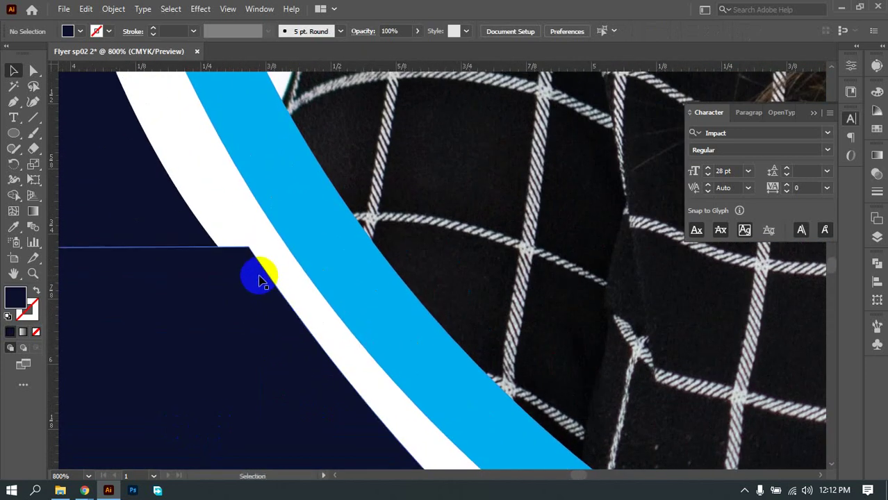
left_click(258, 278)
key("a")
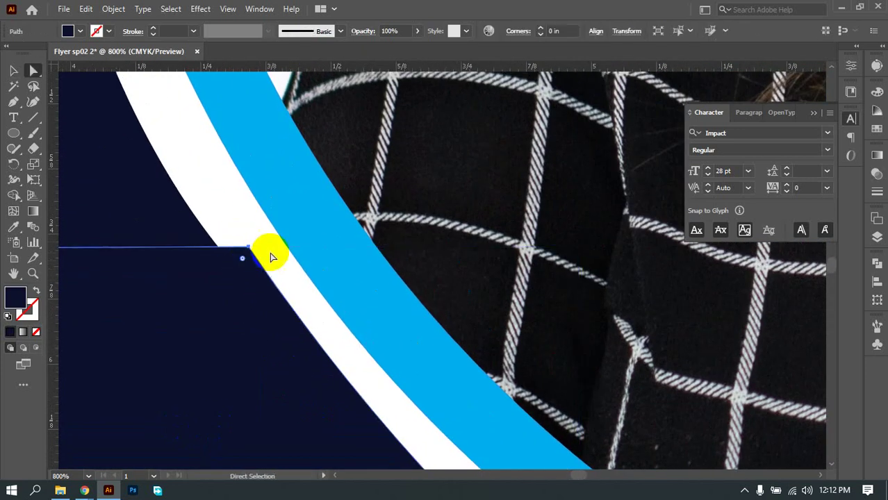
left_click_drag(271, 257, 221, 252)
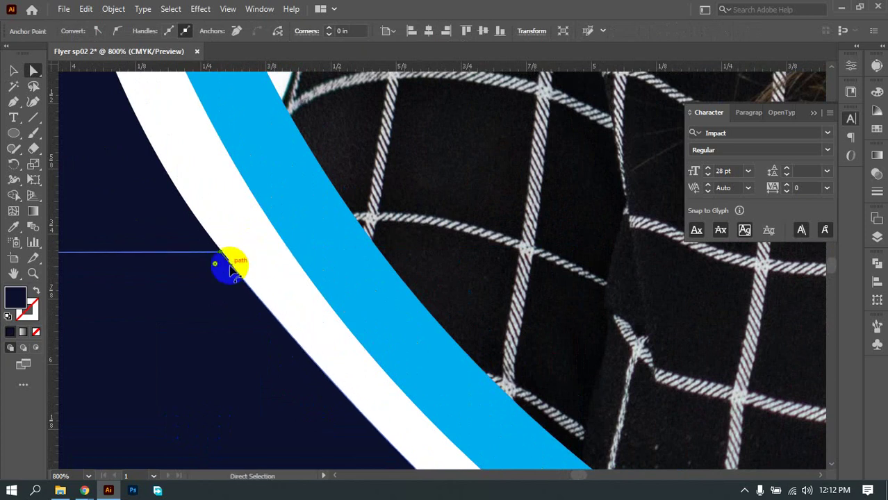
scroll(229, 259, "up", 4)
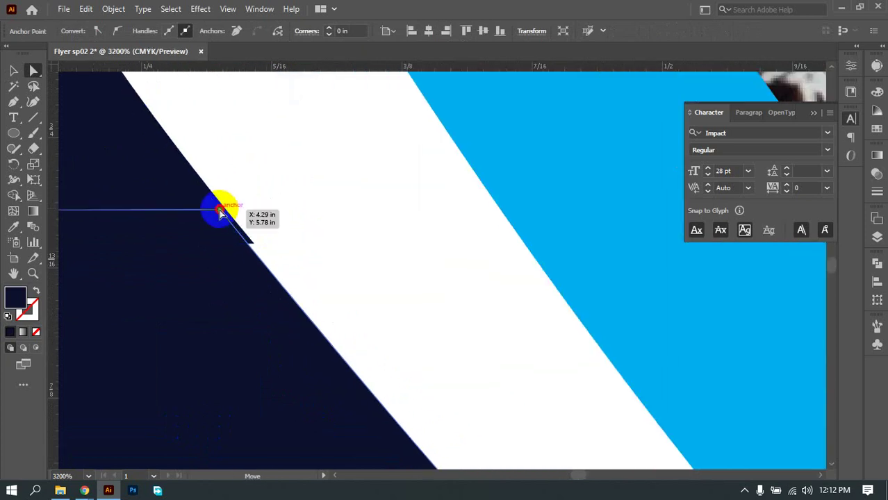
left_click_drag(227, 216, 224, 214)
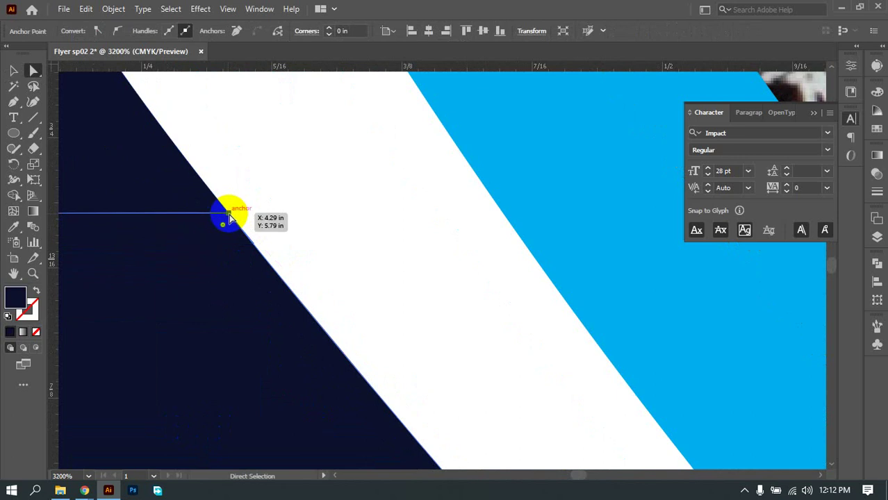
left_click(323, 279)
scroll(347, 270, "down", 3)
scroll(347, 269, "down", 6)
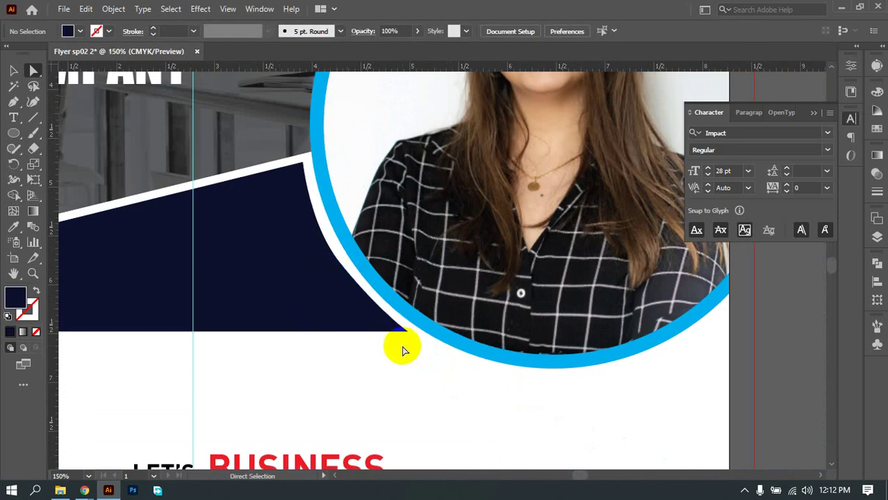
Step: Examine the join between the two navy shapes along the portrait ring, at the page's left edge and in the overall layout
left_click_drag(380, 358, 454, 348)
scroll(433, 252, "up", 4)
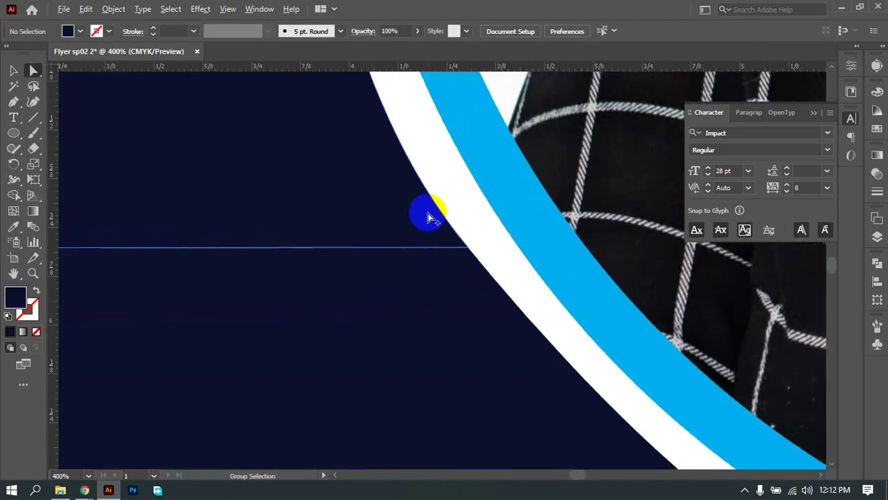
scroll(427, 214, "down", 1)
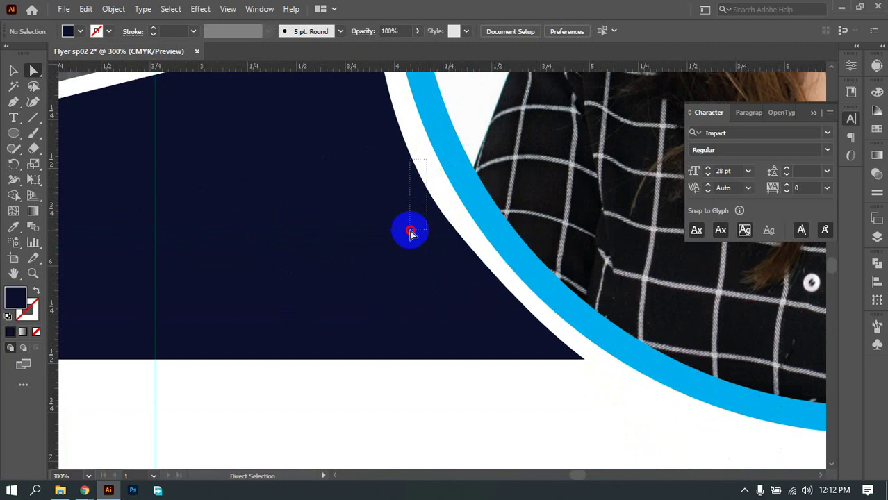
left_click(370, 259)
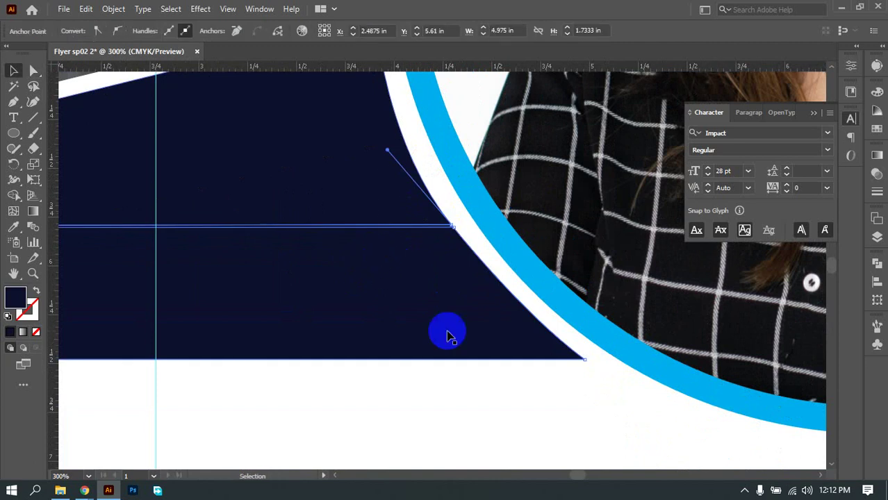
left_click(440, 410)
key("v")
left_click_drag(440, 410, 649, 380)
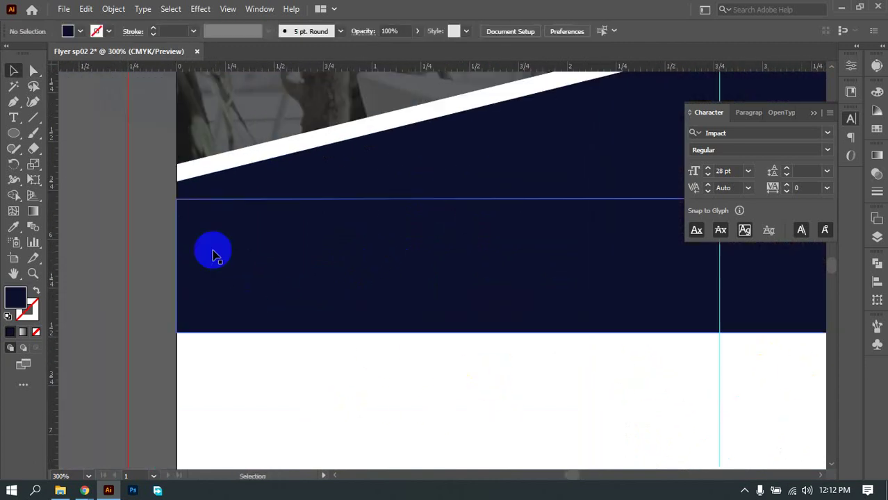
scroll(205, 239, "up", 3)
left_click(96, 220)
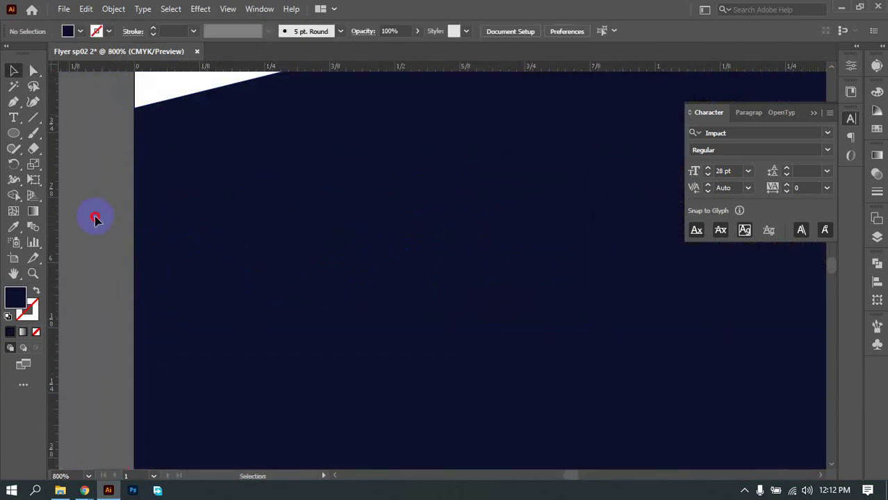
scroll(96, 219, "down", 5)
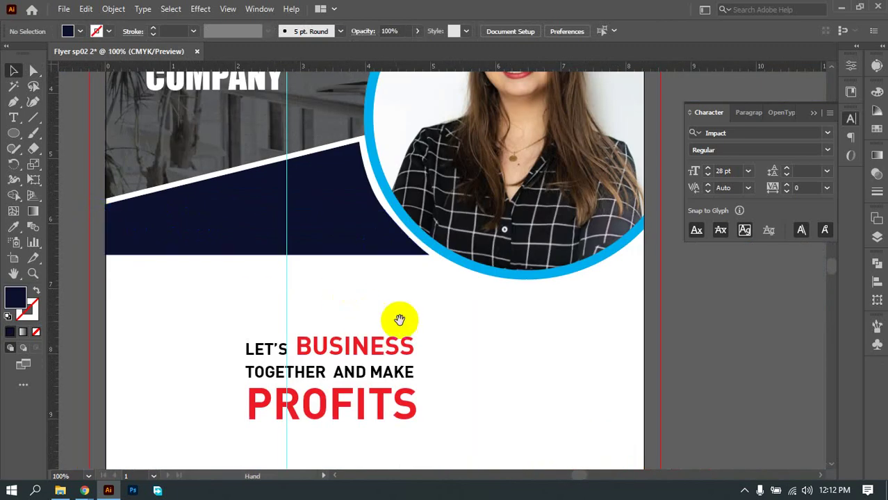
left_click_drag(400, 317, 393, 334)
scroll(407, 334, "up", 2)
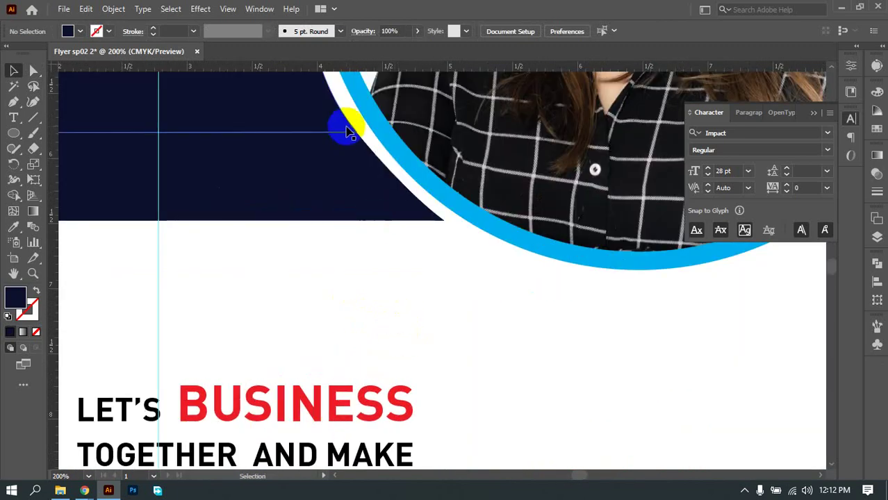
left_click_drag(374, 262, 411, 318)
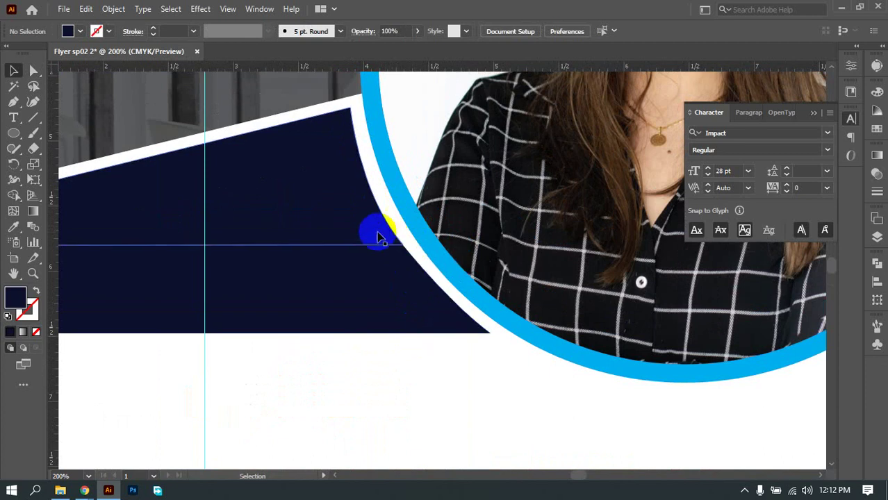
scroll(460, 337, "down", 2)
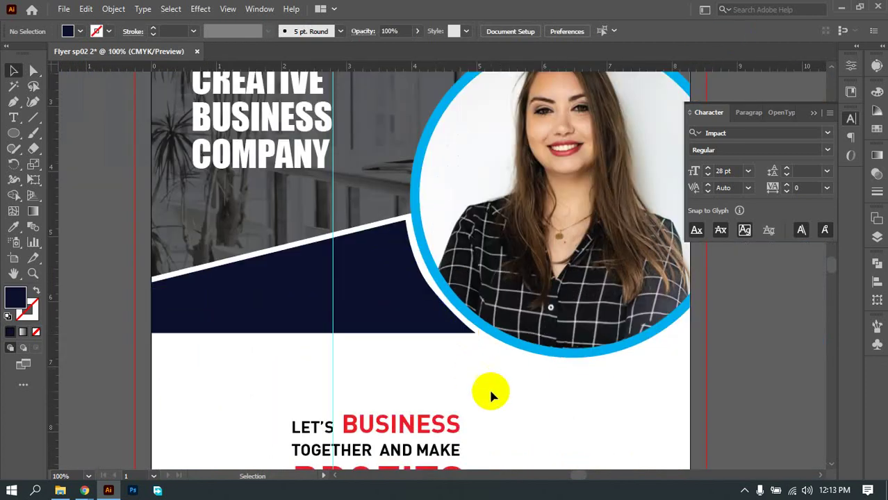
left_click_drag(440, 428, 401, 263)
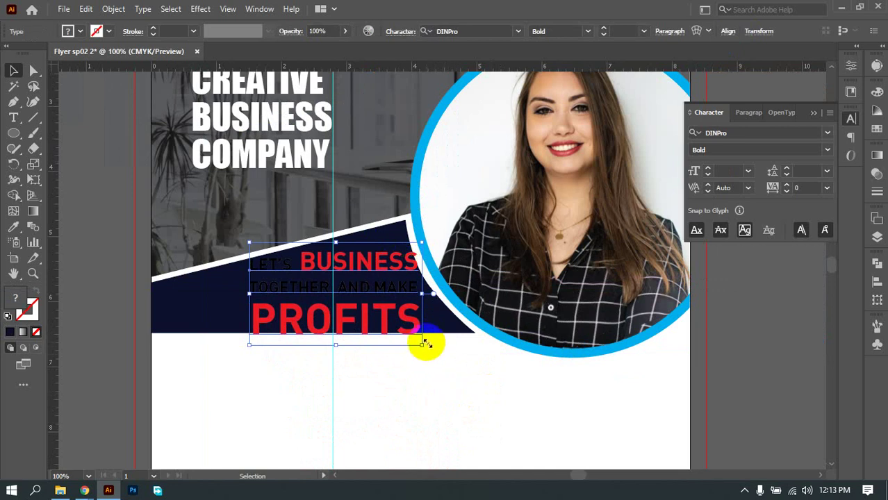
mouse_move(423, 347)
left_mouse_down()
mouse_move(402, 334)
mouse_move(423, 353)
mouse_move(439, 353)
left_mouse_up()
scroll(351, 316, "up", 2)
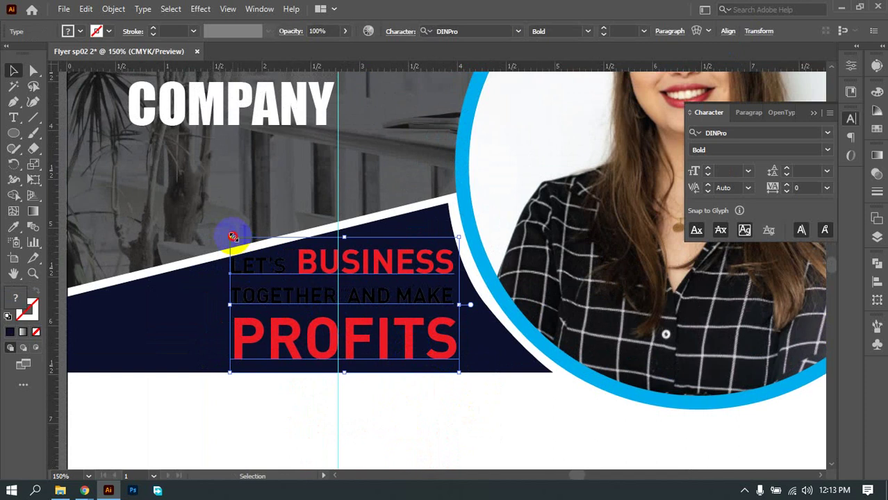
left_click_drag(233, 236, 248, 257)
key("ctrl+z")
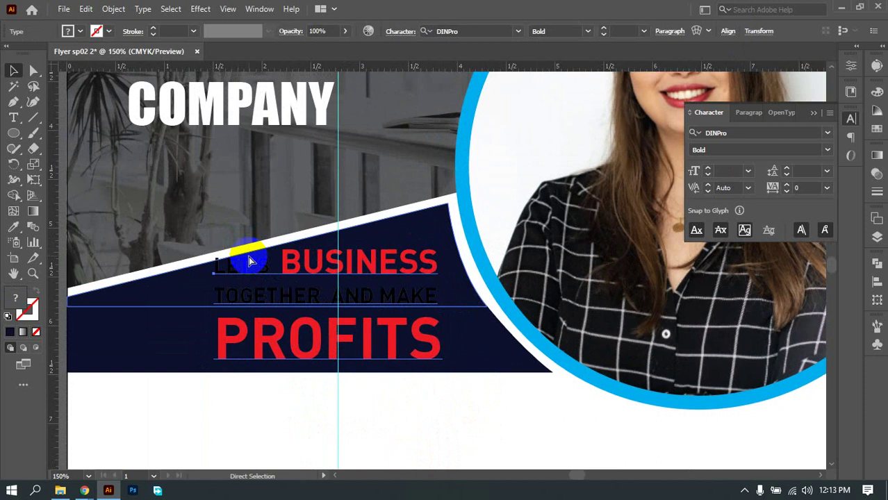
key("ctrl+z")
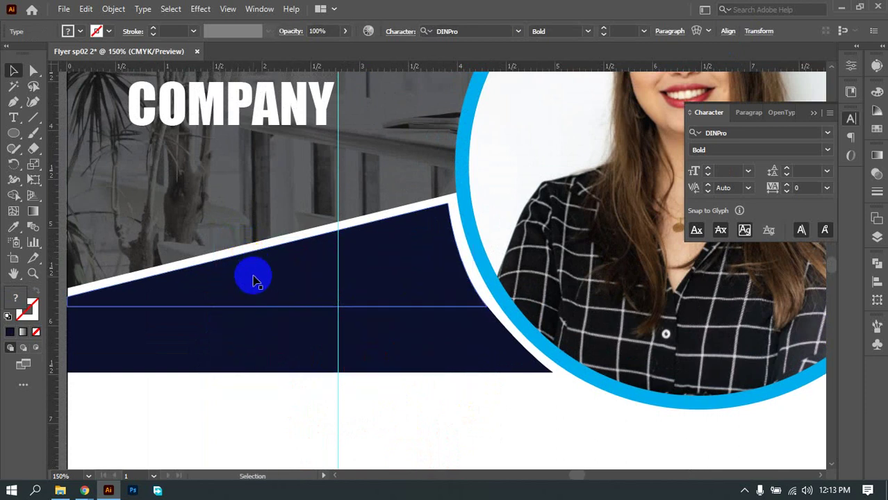
Step: Place the tagline at a reduced size over the navy shapes, just left of the circular portrait
scroll(352, 330, "down", 4)
left_click_drag(395, 395, 333, 221)
scroll(388, 391, "up", 3)
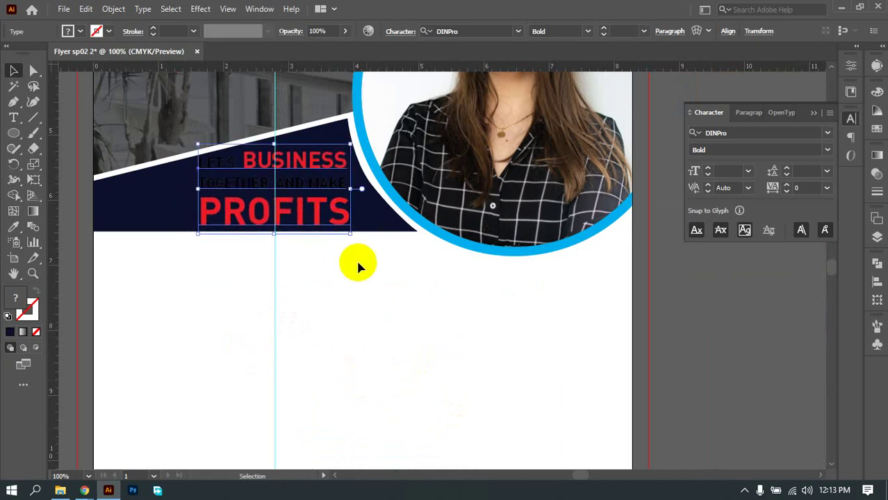
scroll(396, 351, "up", 2)
scroll(397, 351, "left", 2)
scroll(396, 344, "up", 2)
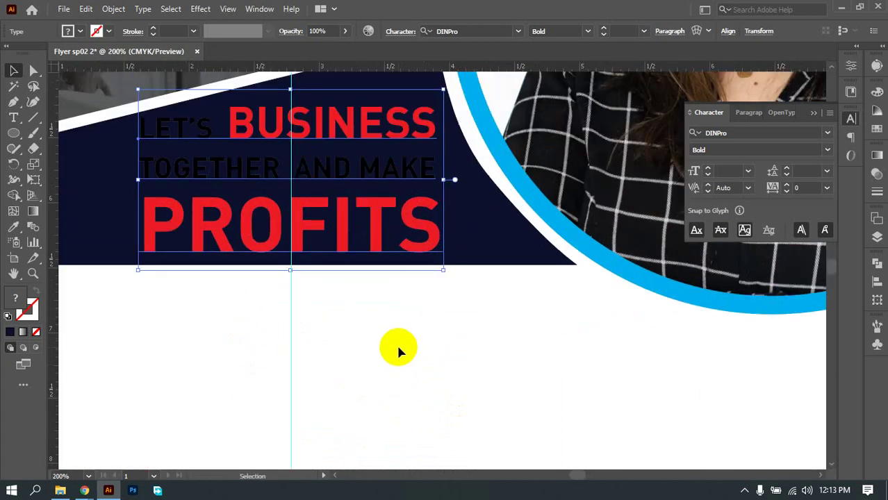
Step: Scale the tagline down slightly so that its frame ends on the navy band's bottom edge, and deselect it
left_click_drag(396, 342, 422, 410)
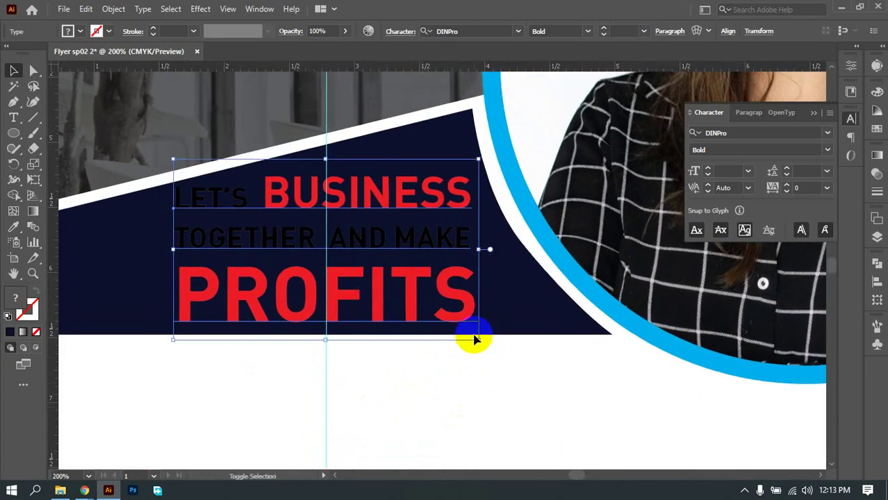
left_click_drag(478, 340, 470, 335)
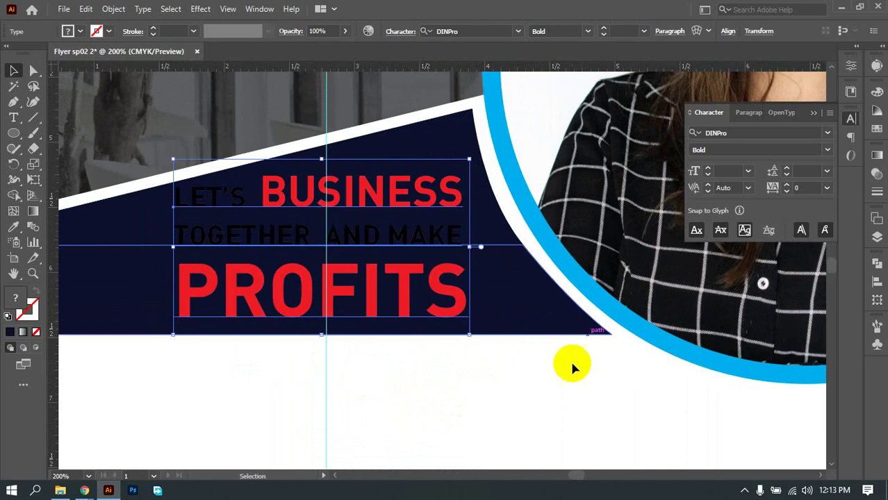
scroll(496, 373, "down", 2)
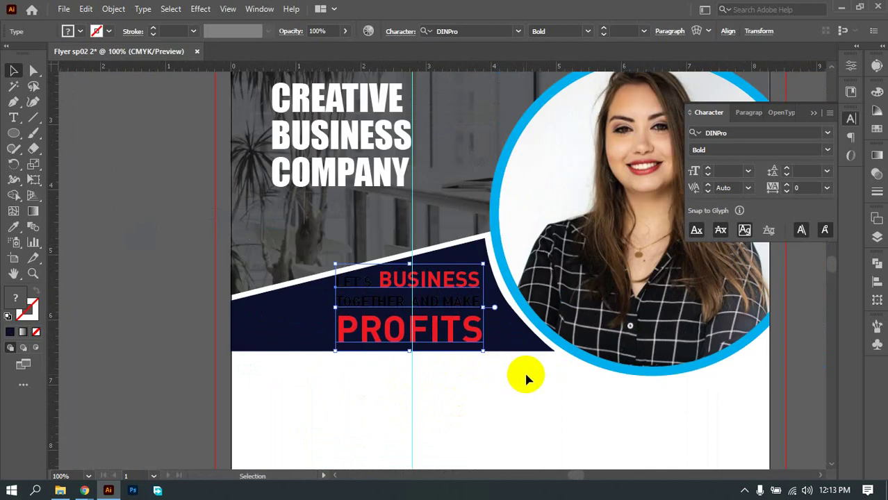
scroll(512, 374, "up", 1)
scroll(513, 374, "up", 1)
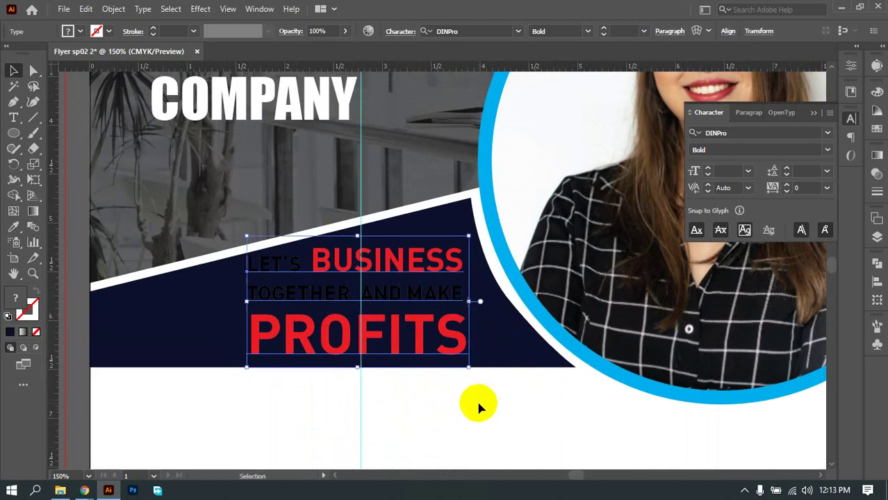
left_click(458, 345)
left_click(476, 361, "shift")
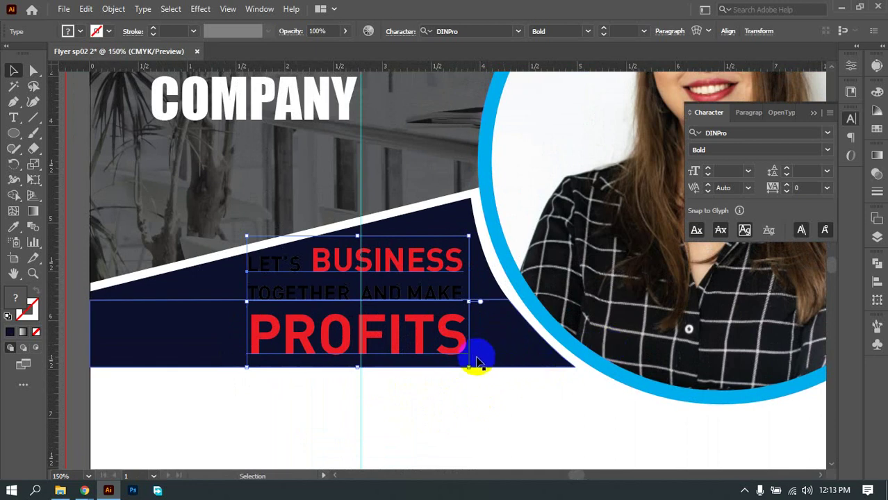
left_click(518, 415)
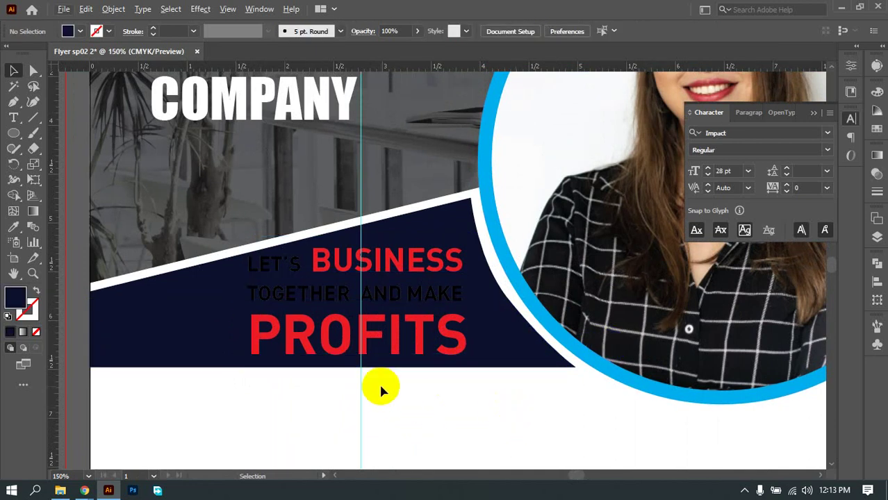
Step: Try to pick out the black words of the tagline with the Magic Wand
left_click_drag(380, 391, 441, 422)
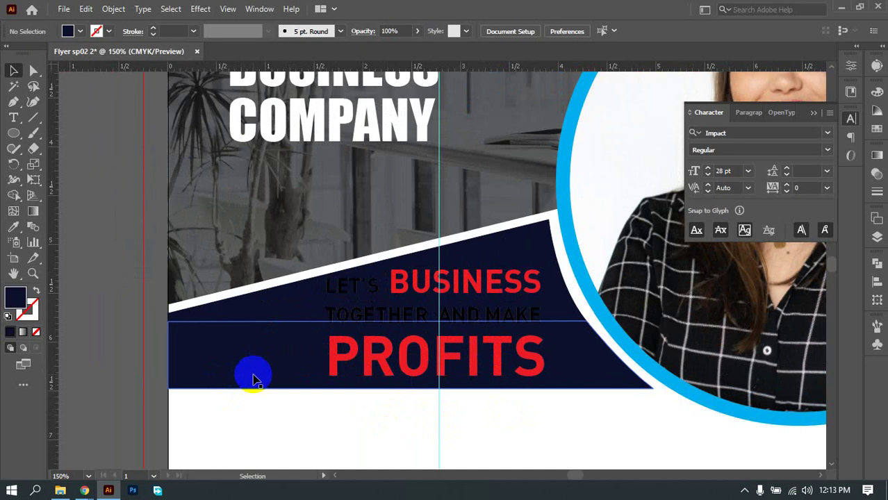
left_click(446, 302)
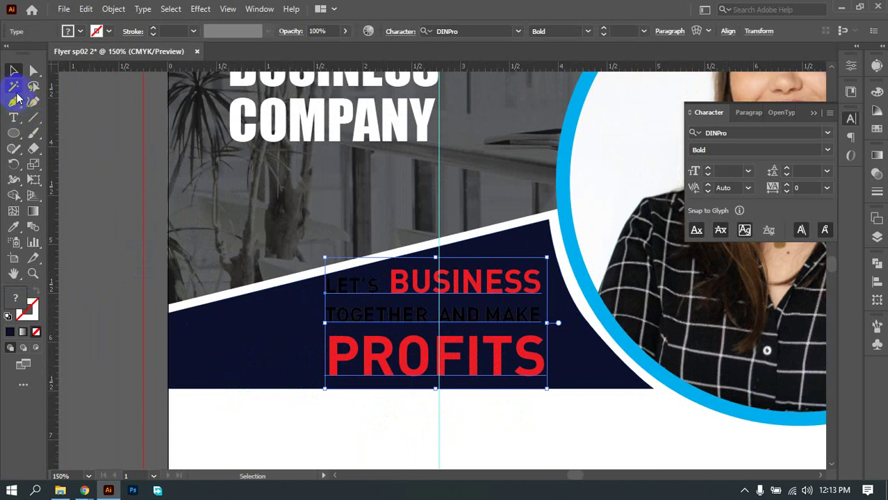
left_click(14, 87)
left_click(351, 290)
left_click(223, 297)
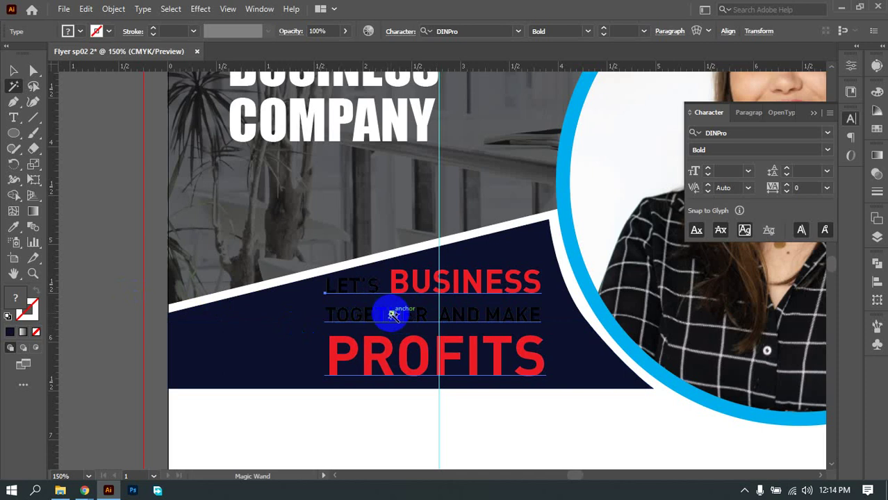
left_click(341, 278)
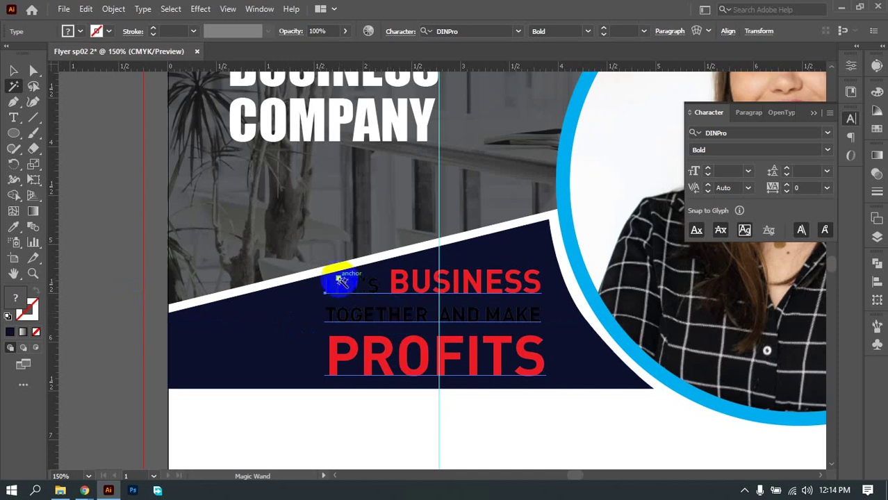
left_click(13, 70)
Step: Recolour the tagline's middle line "TOGETHER AND MAKE" white
left_click_drag(460, 313, 456, 319)
double_click(459, 314)
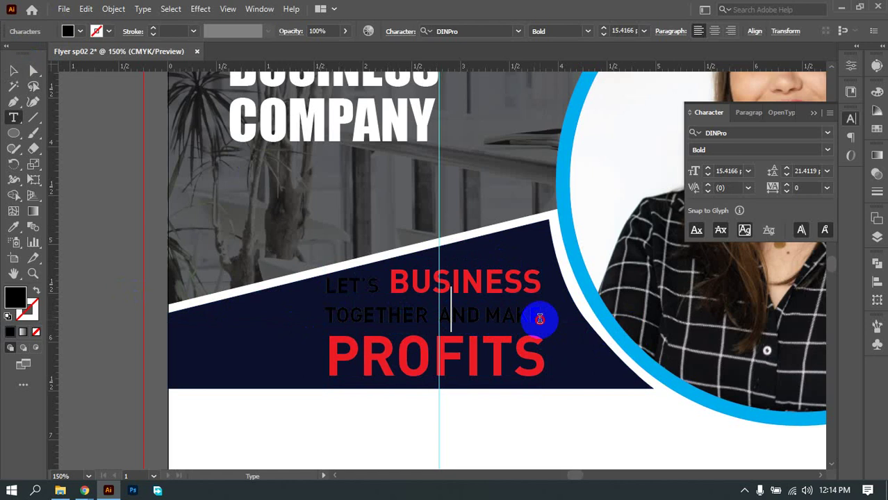
left_click_drag(539, 311, 61, 66)
left_click(80, 31)
left_click(25, 54)
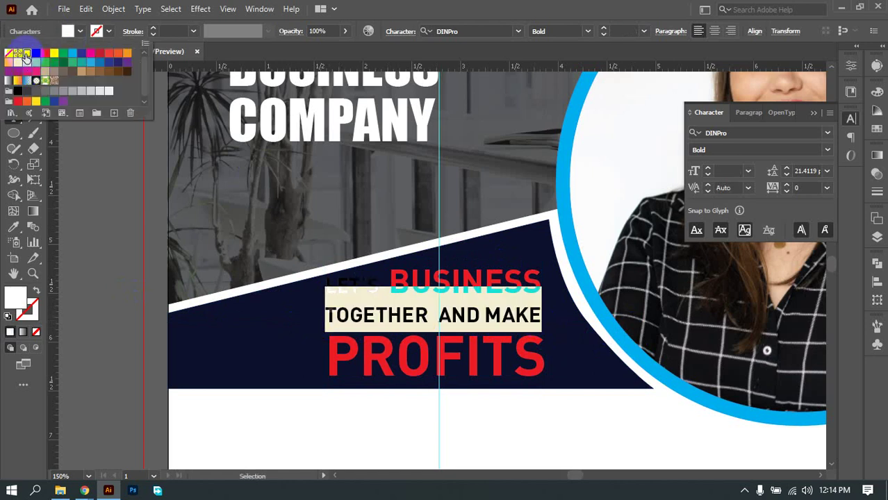
Step: Recolour the tagline's opening word "LET'S" white to match the middle line
left_click(353, 285)
left_click(372, 285)
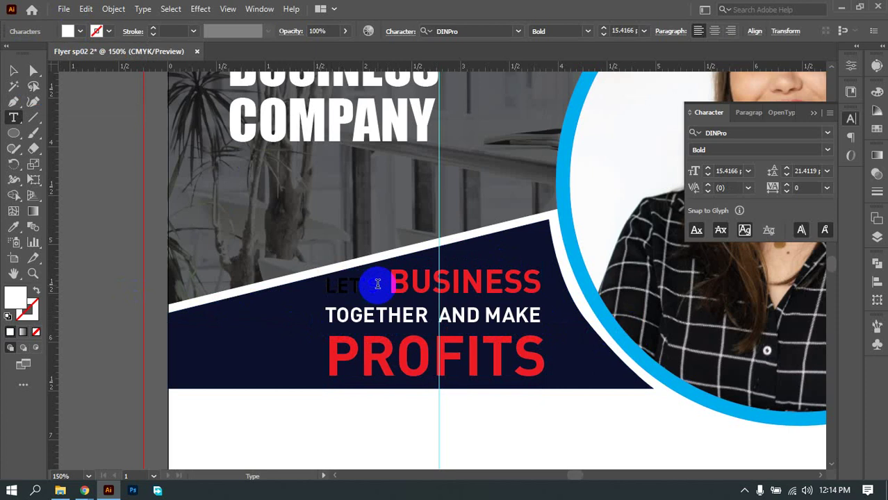
left_click_drag(377, 283, 86, 143)
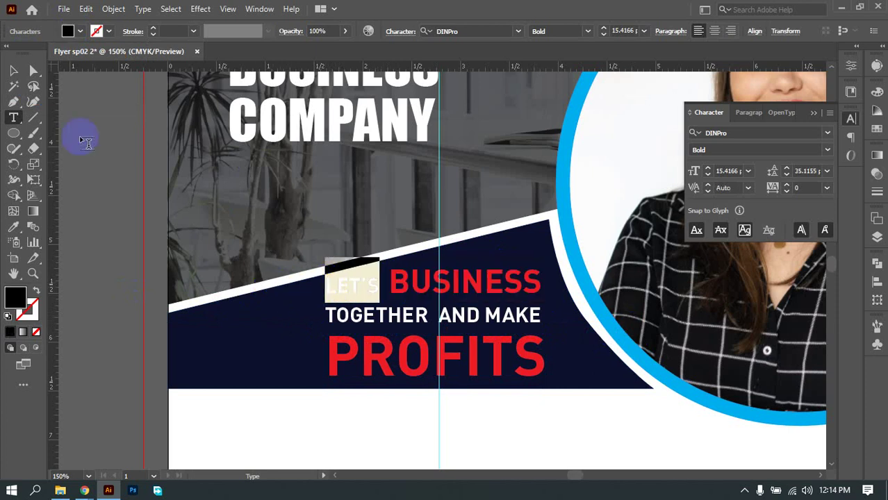
left_click(80, 30)
left_click(26, 53)
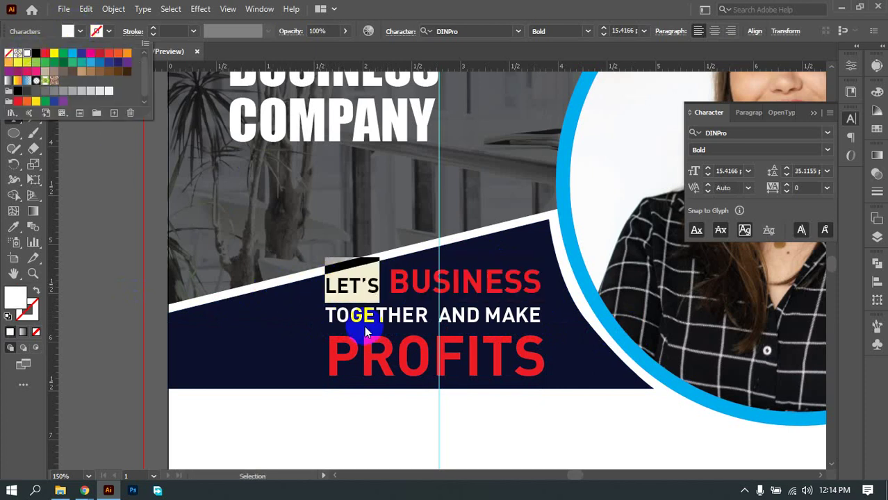
Step: Recolour the word "BUSINESS" in the tagline's first line with a yellow swatch
left_click(390, 284)
left_click_drag(397, 282, 554, 287)
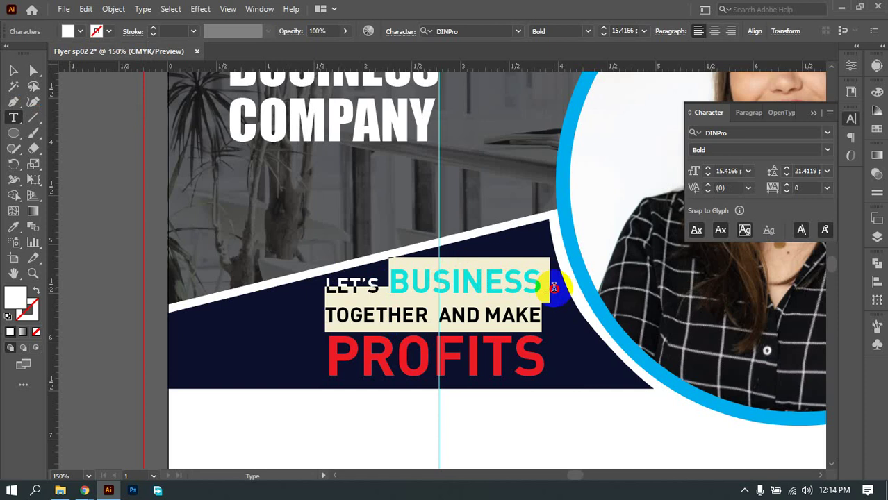
left_click(398, 281)
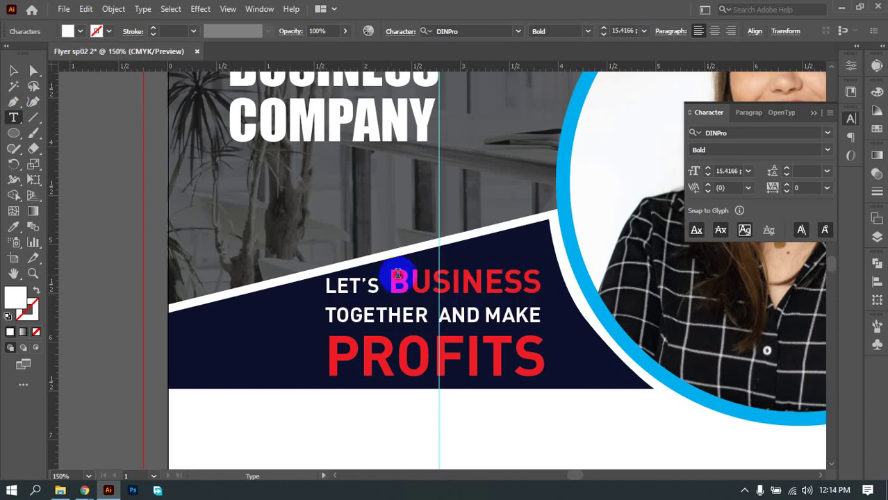
left_click_drag(398, 274, 546, 281)
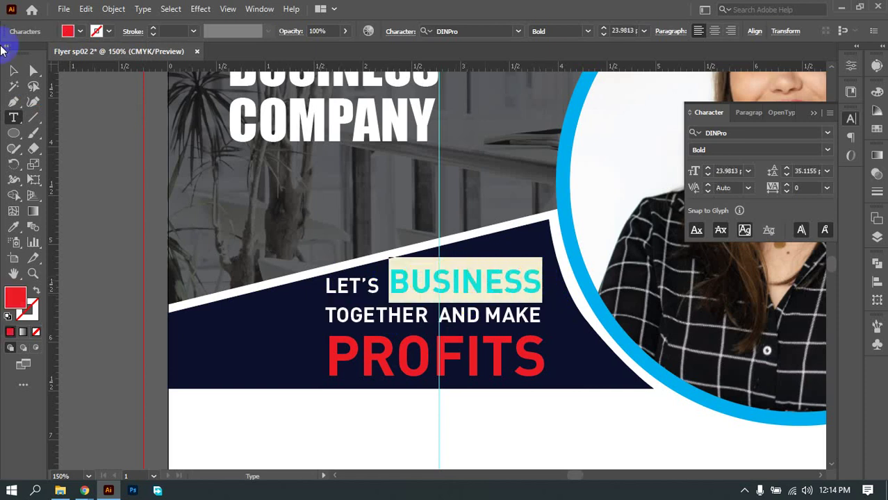
left_click(80, 31)
left_click(127, 53)
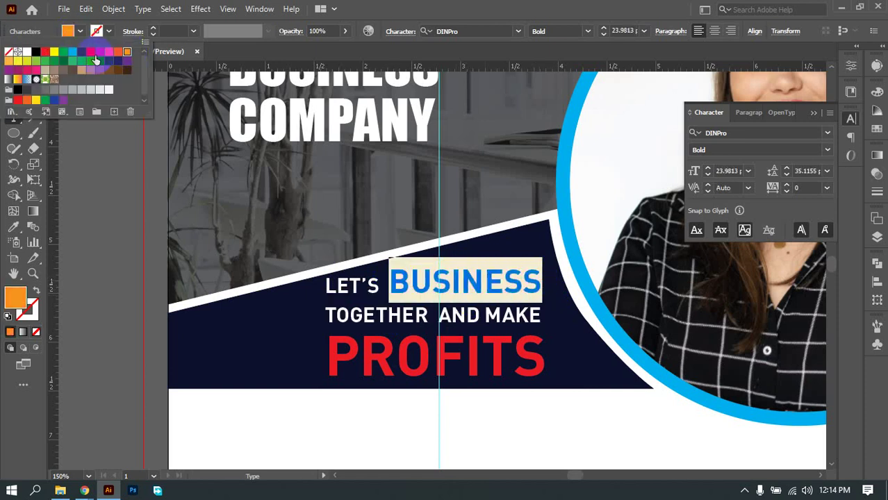
left_click(17, 62)
left_click(23, 64)
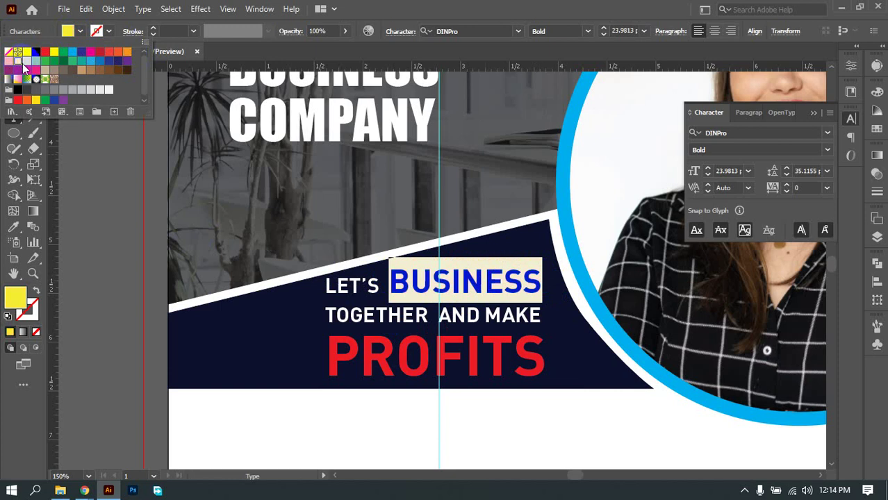
left_click(269, 229)
Step: Recolour the word "PROFITS" in the tagline bright yellow, and leave the text with nothing selected
left_click(317, 311)
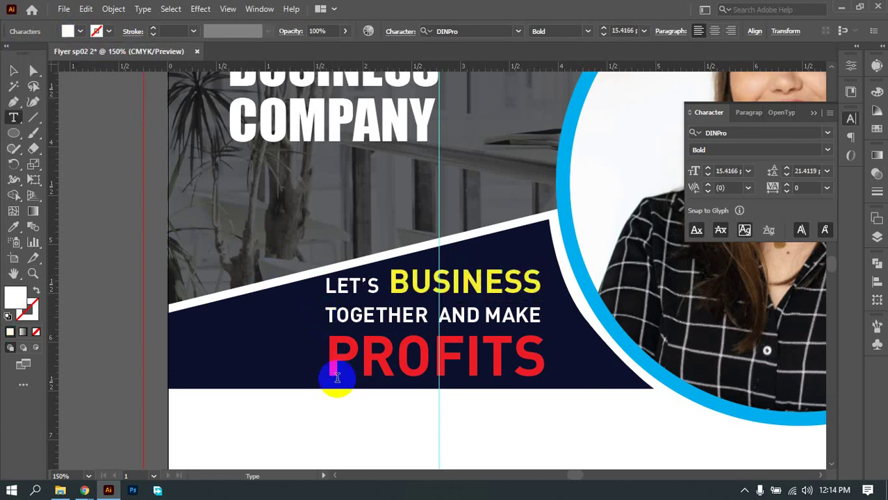
left_click_drag(337, 378, 546, 355)
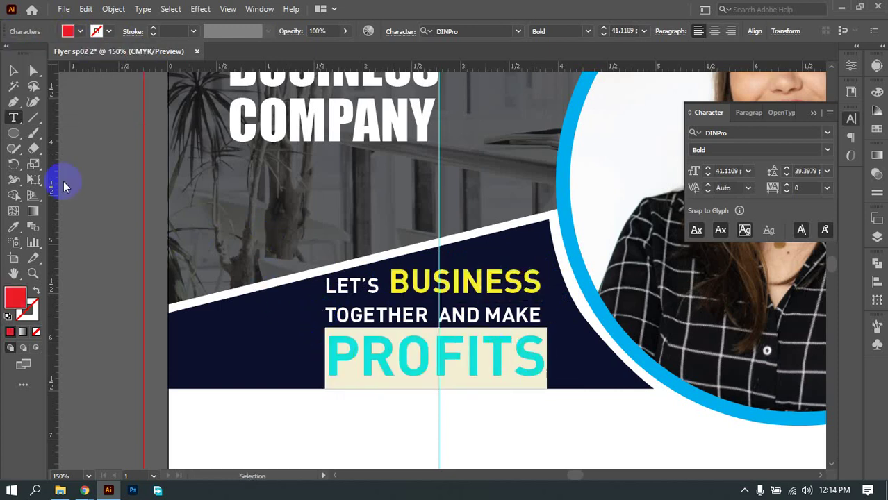
left_click(68, 30)
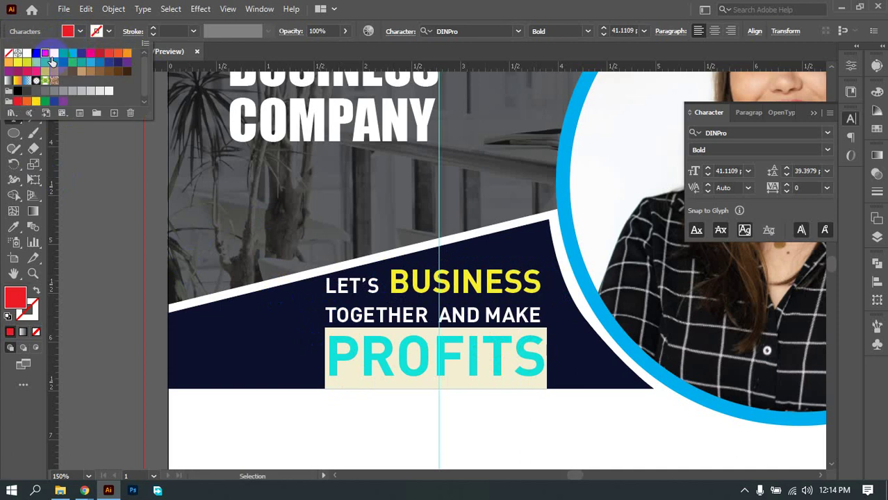
left_click(18, 61)
key("Escape")
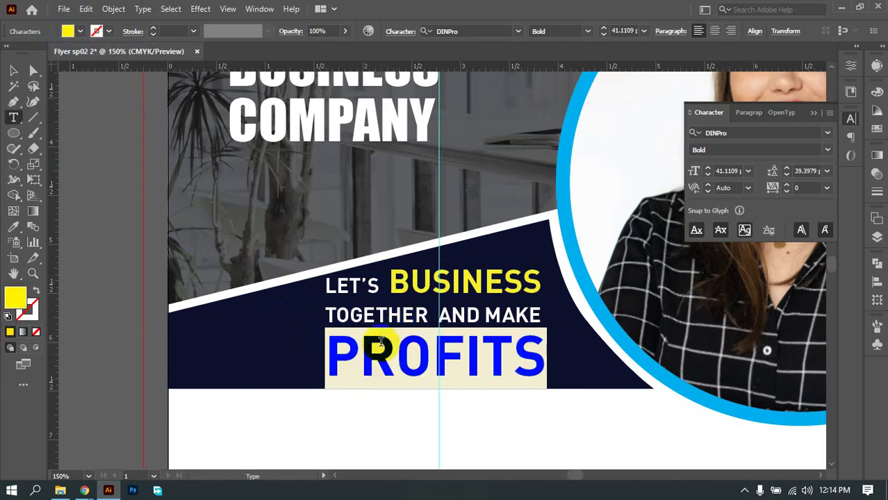
left_click(369, 344)
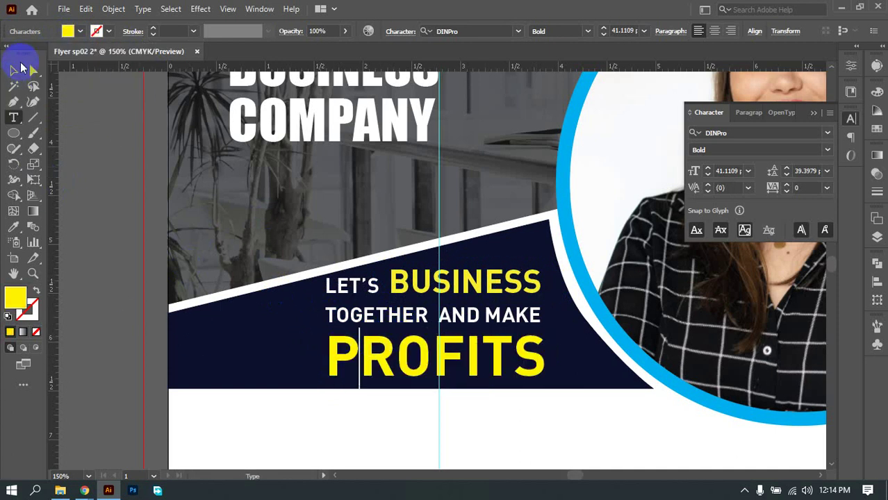
left_click(20, 67)
left_click(523, 403)
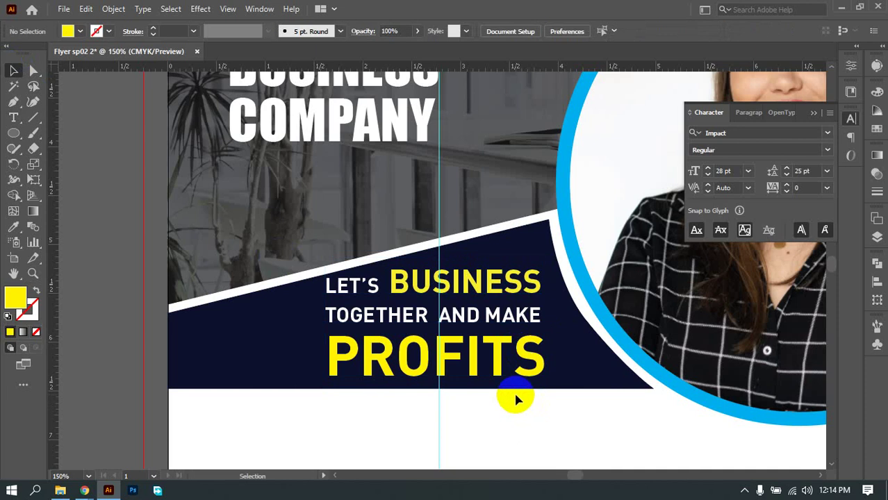
Step: Unlock the guides and delete the vertical guide running through the flyer
scroll(519, 401, "down", 5)
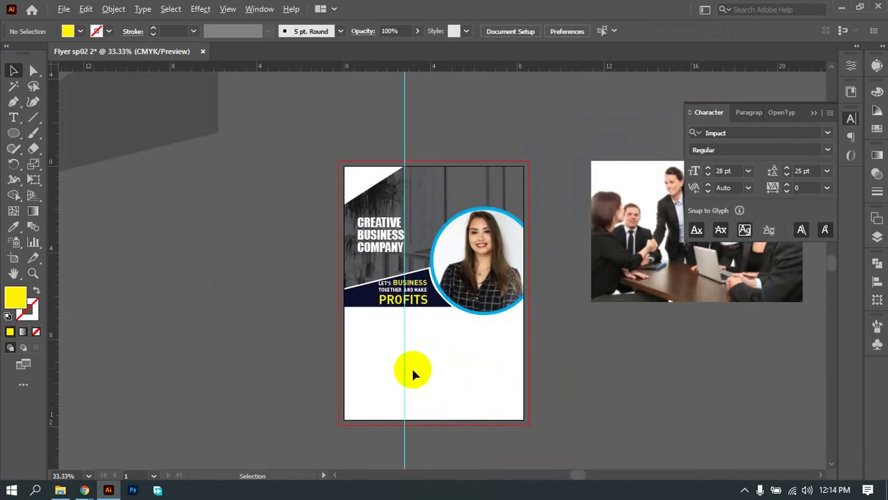
left_click_drag(412, 375, 367, 406)
right_click(400, 357)
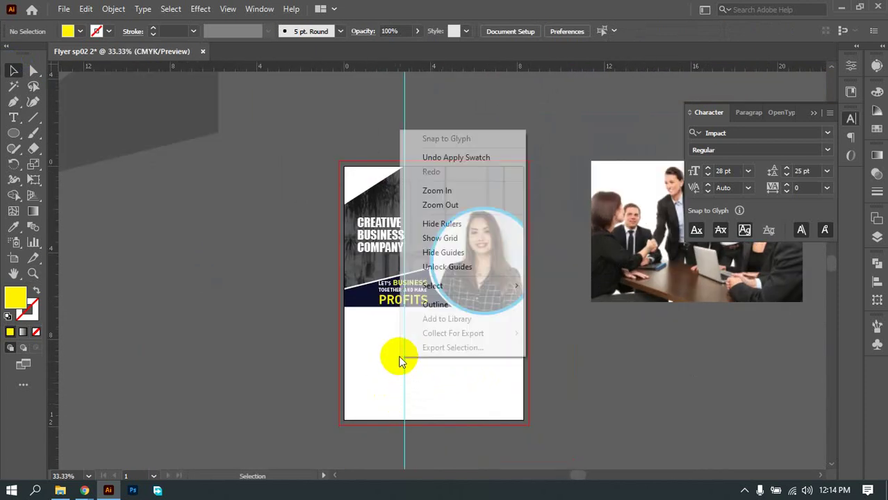
left_click(453, 267)
left_click_drag(451, 379, 367, 398)
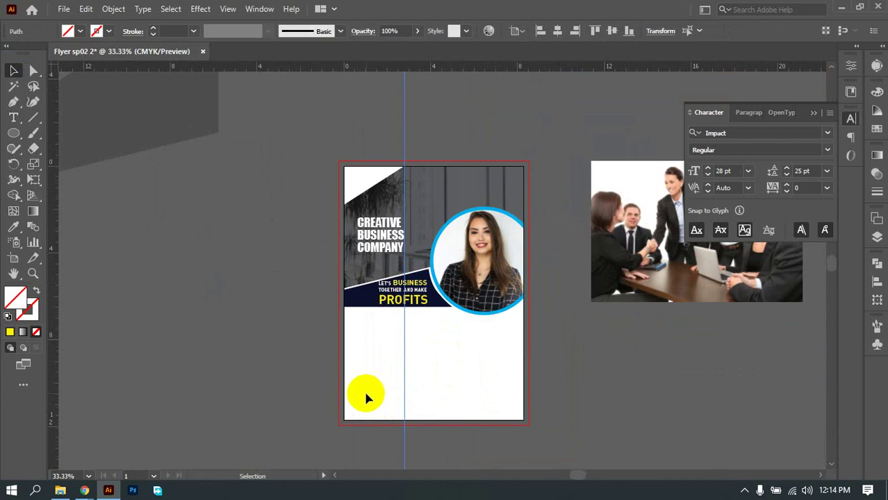
key("Delete")
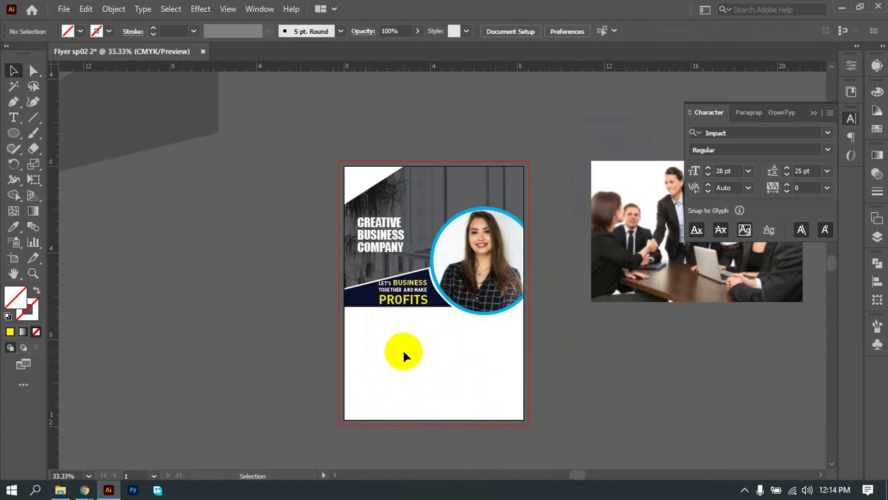
Step: Examine the recoloured tagline up close and within the flyer's overall layout
scroll(401, 349, "up", 3)
scroll(373, 326, "down", 1)
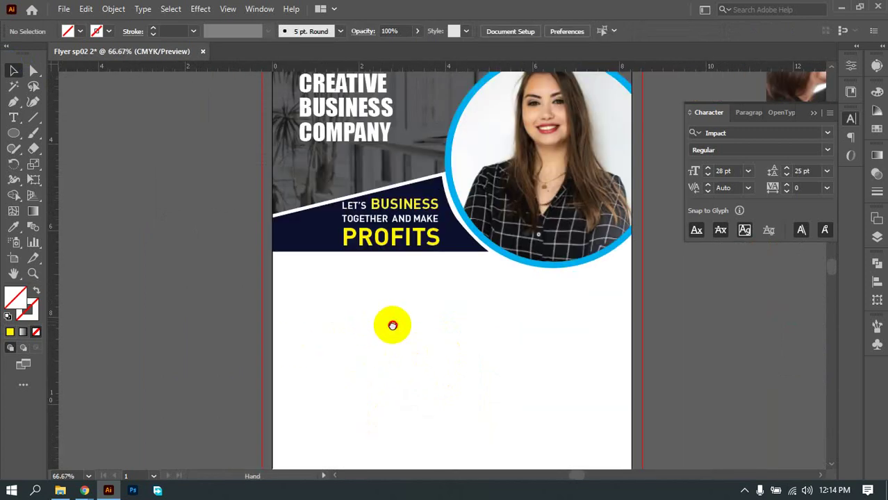
left_click_drag(392, 323, 334, 393)
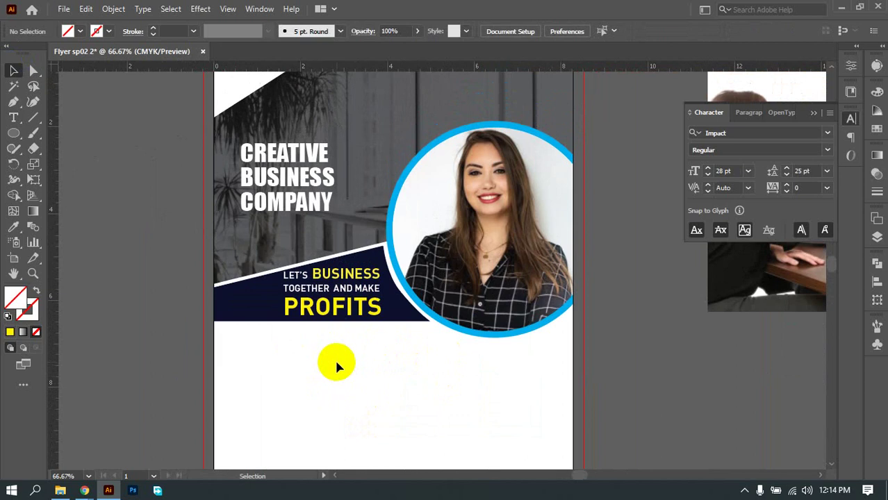
scroll(337, 364, "down", 1)
scroll(346, 362, "up", 4)
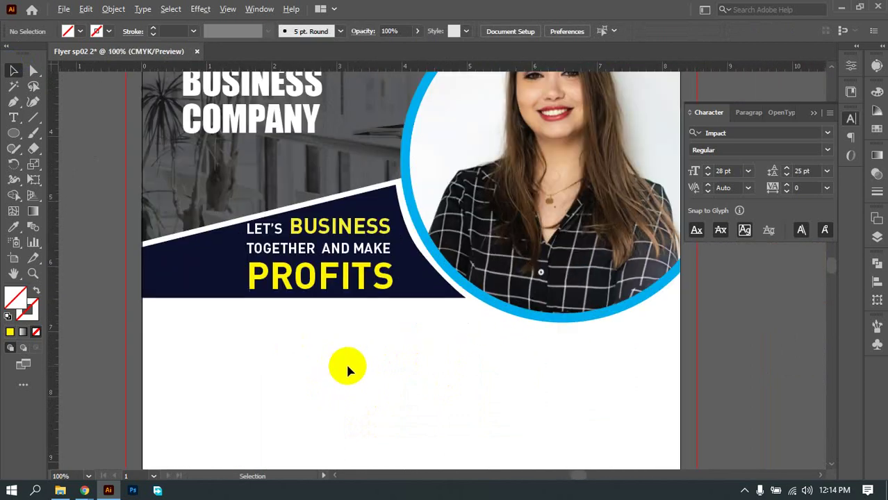
scroll(352, 361, "down", 2)
scroll(354, 363, "down", 1)
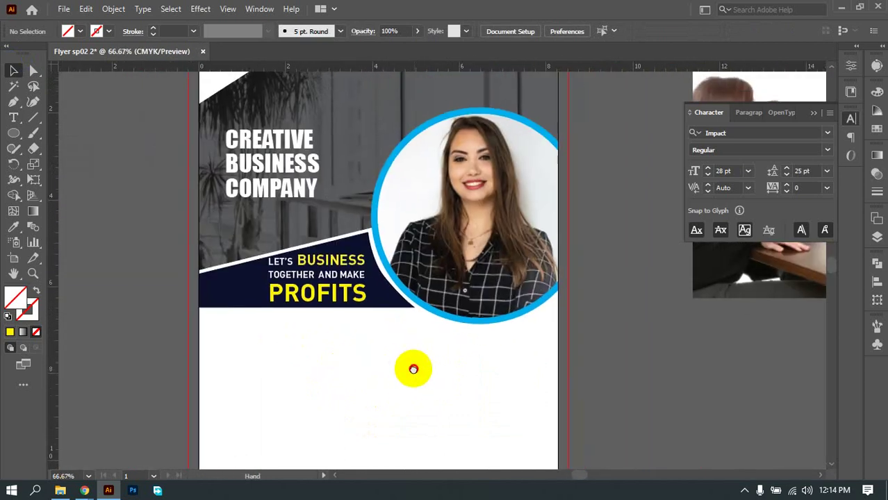
left_click_drag(412, 365, 432, 366)
scroll(381, 369, "down", 1)
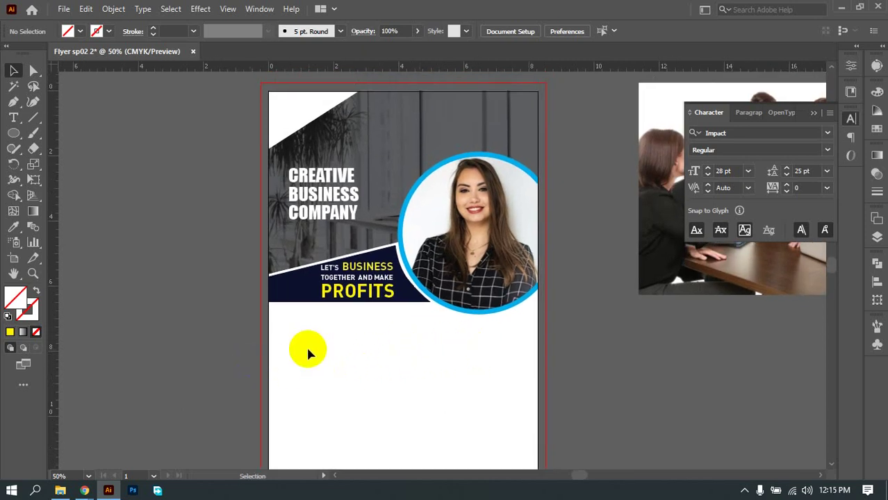
Step: Enlarge the "CREATIVE BUSINESS COMPANY" headline to about 49.5 pt, shift it slightly left and deselect it
left_click(337, 209)
left_click_drag(359, 226, 341, 233)
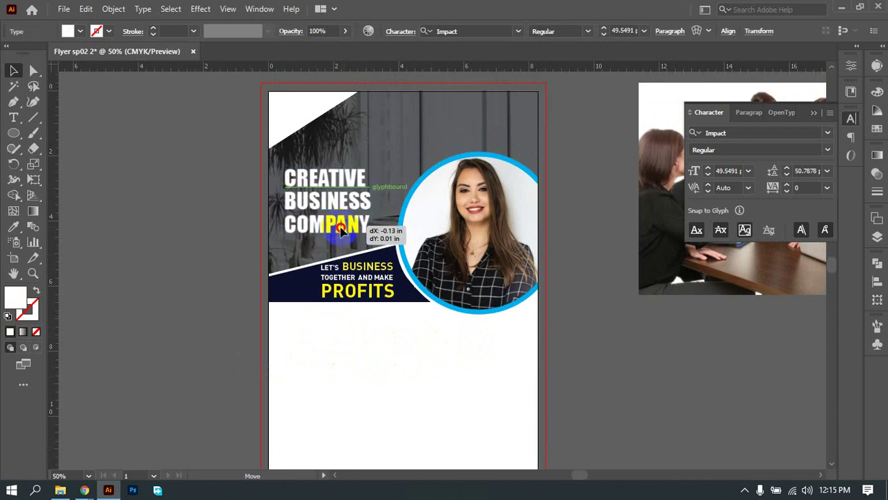
left_click(296, 352)
Step: Add the text "our services" in 28 pt Impact on the white area below the navy tagline shape
left_click_drag(409, 391, 407, 354)
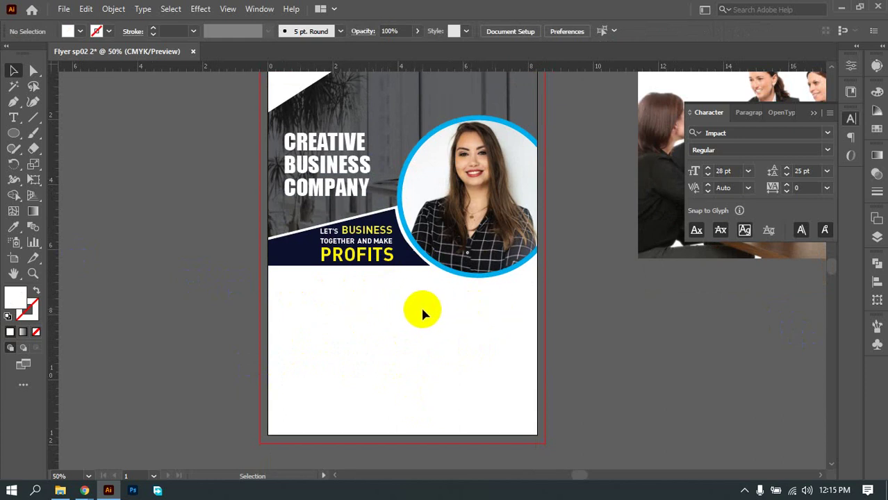
scroll(416, 306, "up", 1)
scroll(444, 303, "down", 1)
left_click_drag(469, 304, 457, 255)
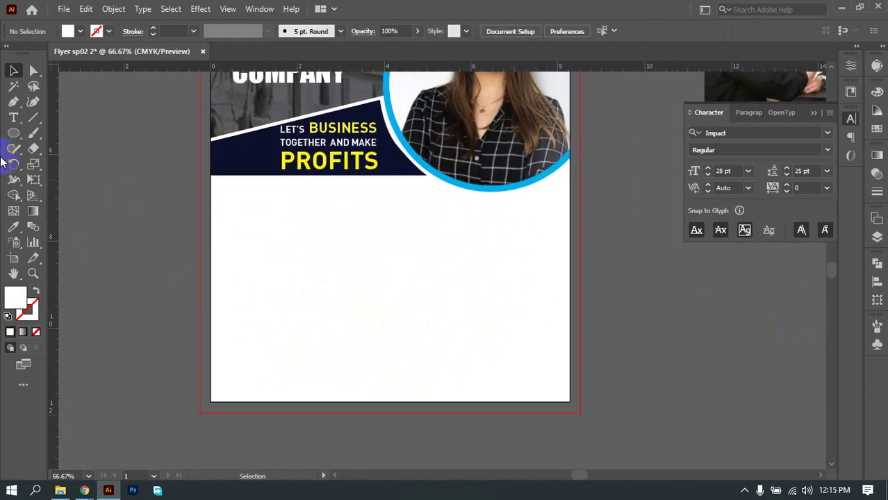
left_click(14, 120)
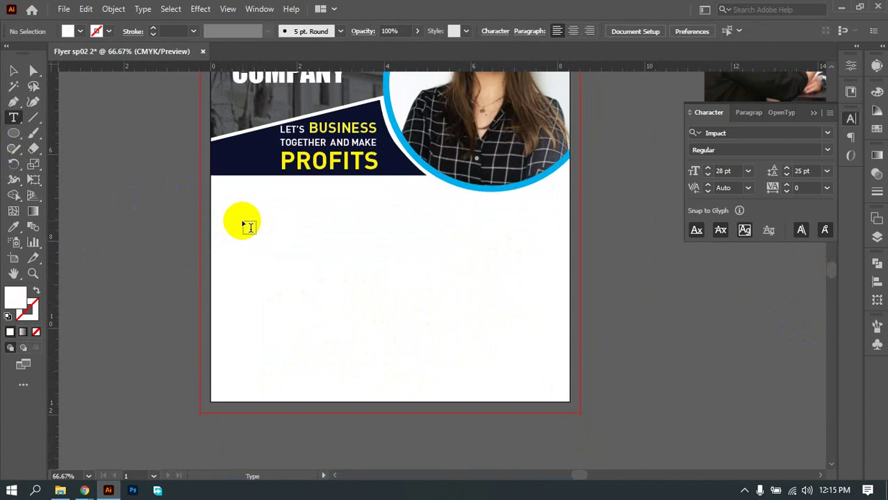
left_click(249, 223)
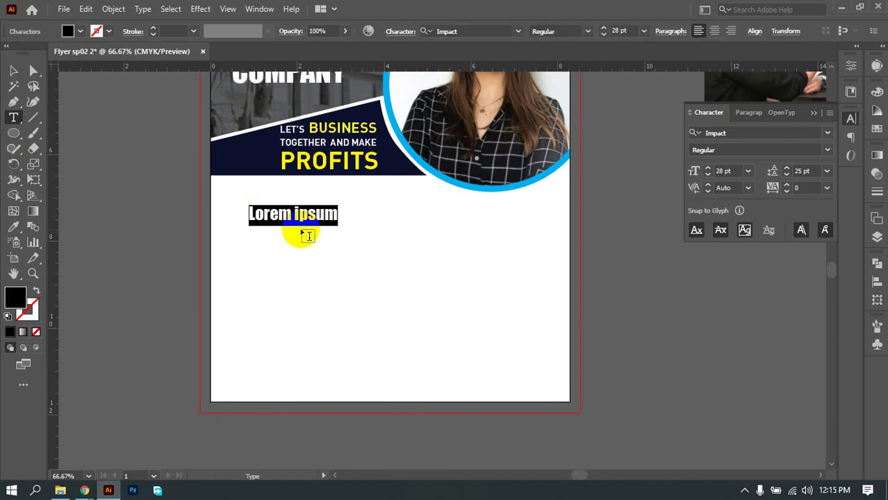
type("O")
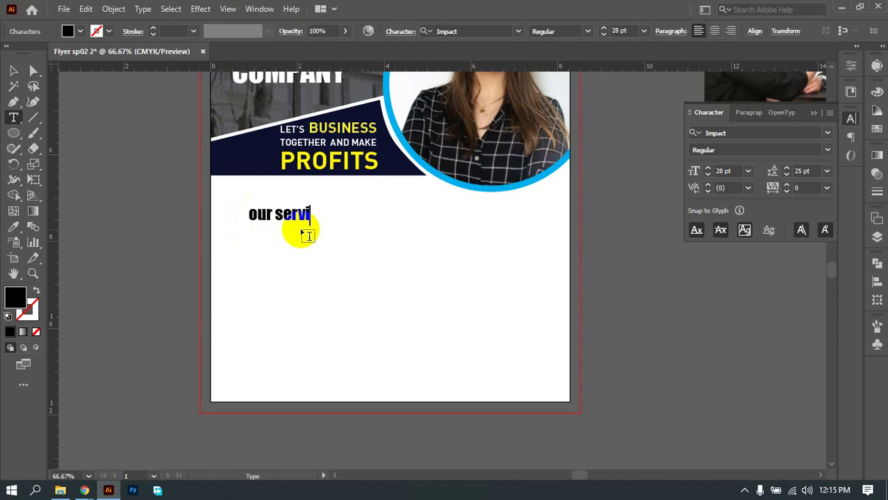
key("Escape")
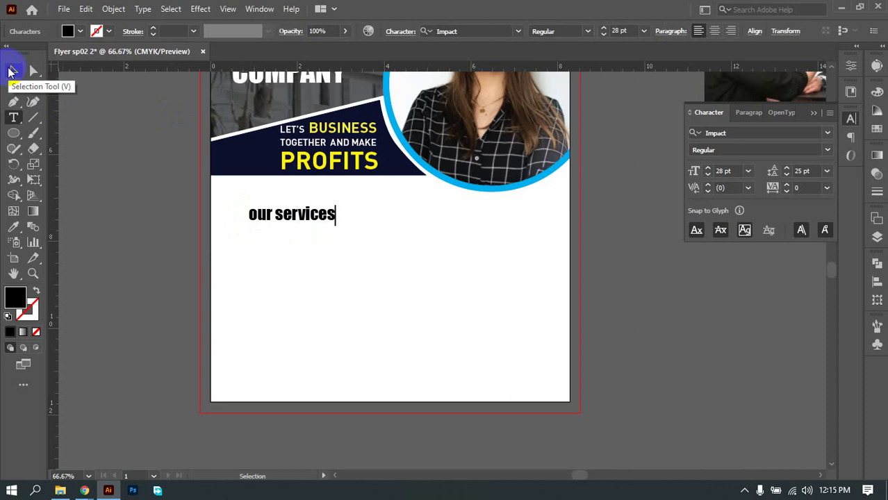
left_click(8, 69)
Step: Duplicate the "our services" text just below the original and change the copy to "about us"
left_click(248, 207)
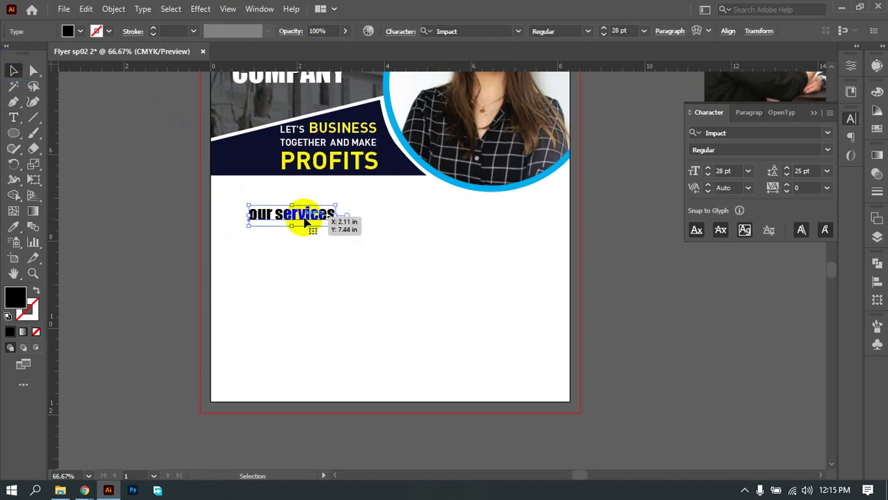
left_click_drag(304, 221, 423, 245)
key("t")
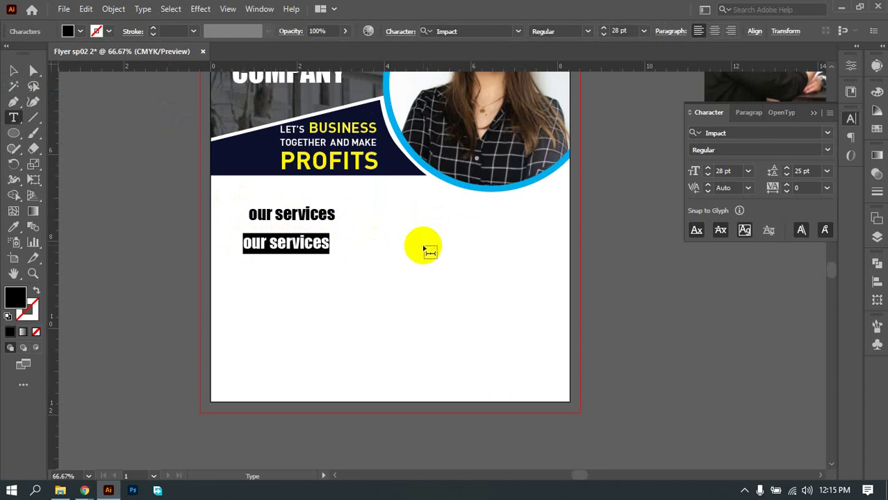
type("about us")
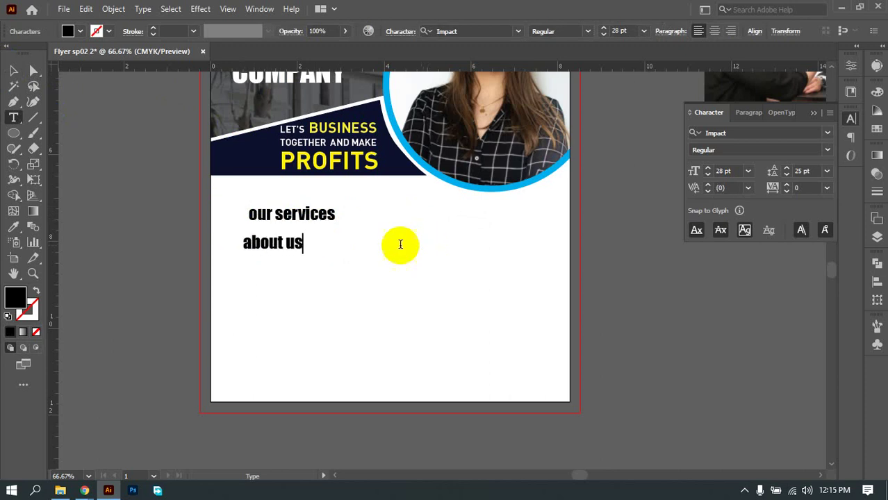
left_click(14, 70)
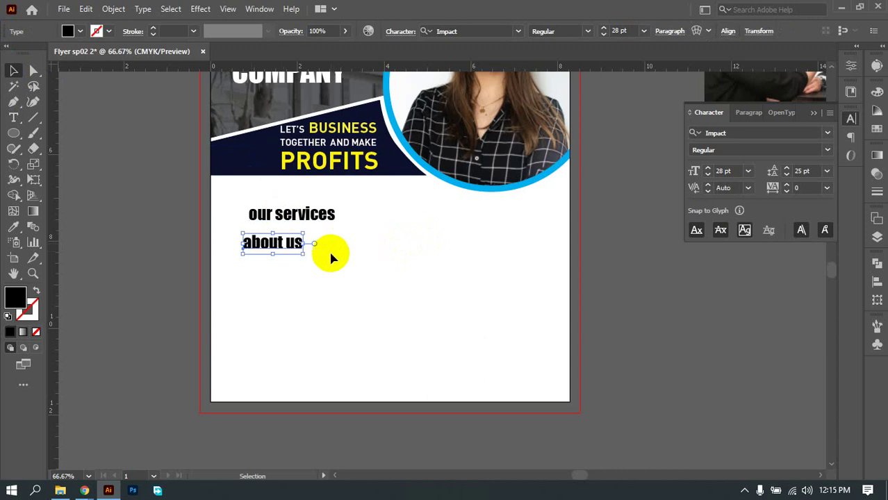
Step: Arrange the two headings in one row below the tagline, with "about us" on the flyer's left and "our services" on its right
scroll(323, 260, "up", 1)
scroll(409, 268, "down", 1)
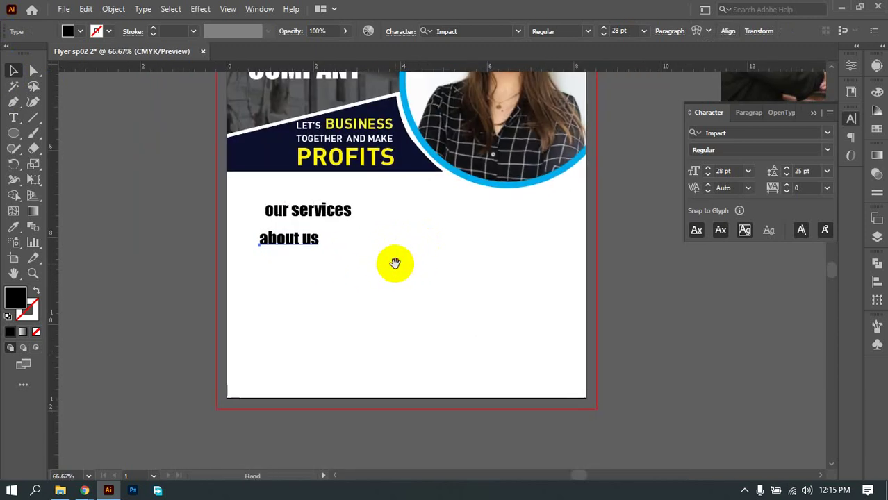
left_click_drag(320, 212, 478, 238)
left_click_drag(286, 242, 288, 211)
left_click_drag(452, 231, 486, 215)
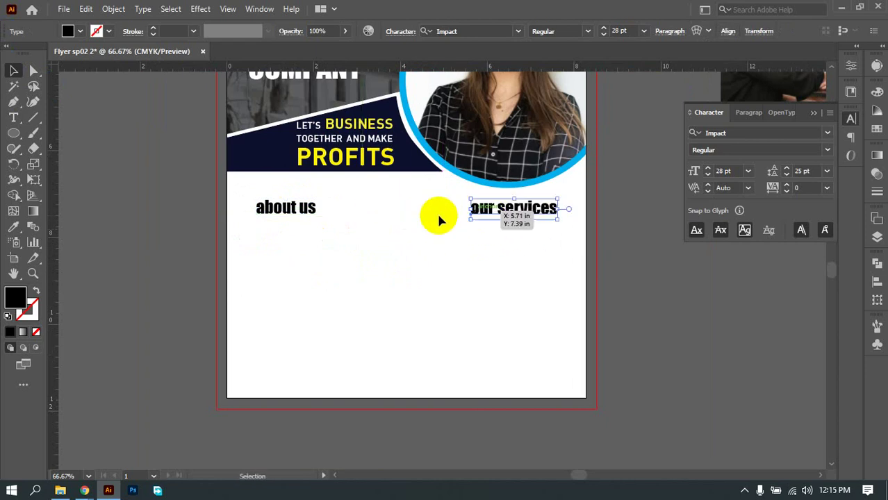
Step: Convert both the "about us" and "our services" headings to UPPERCASE
left_click(287, 208, "shift")
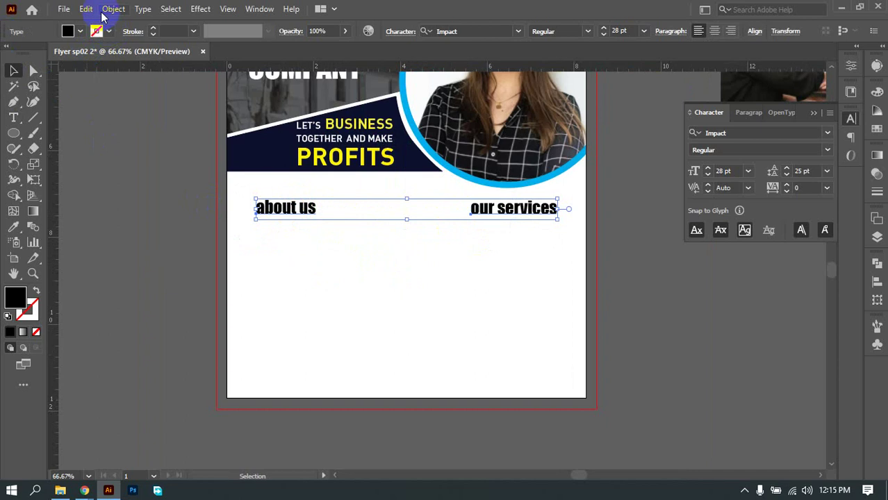
left_click(143, 9)
mouse_move(182, 211)
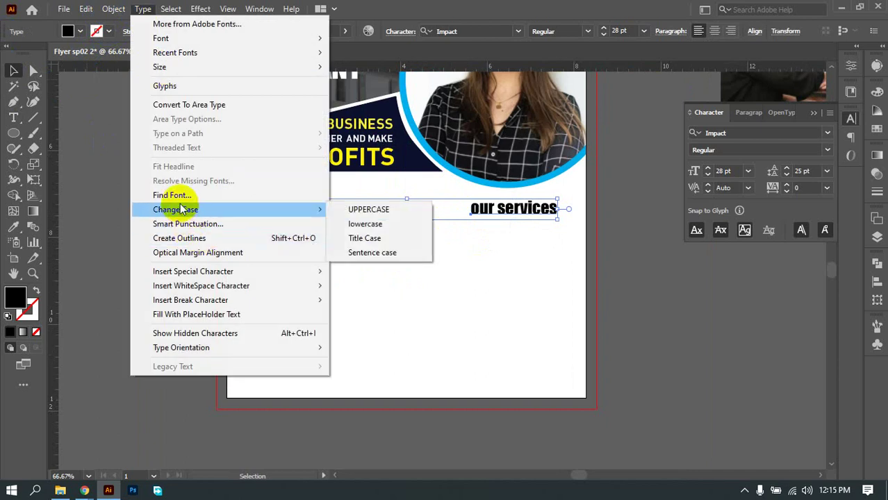
left_click(363, 208)
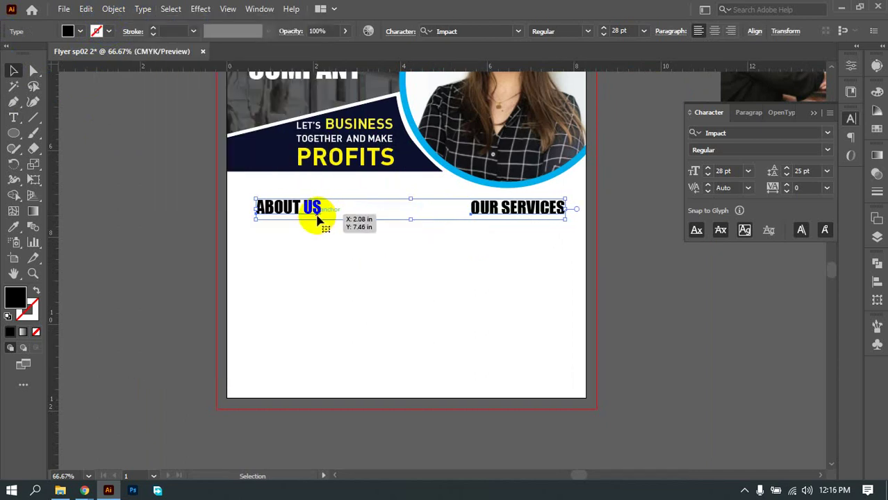
Step: Shift the "OUR SERVICES" and "ABOUT US" headings slightly down, keeping them level, and deselect them
left_click(492, 243)
left_click_drag(509, 217, 510, 225)
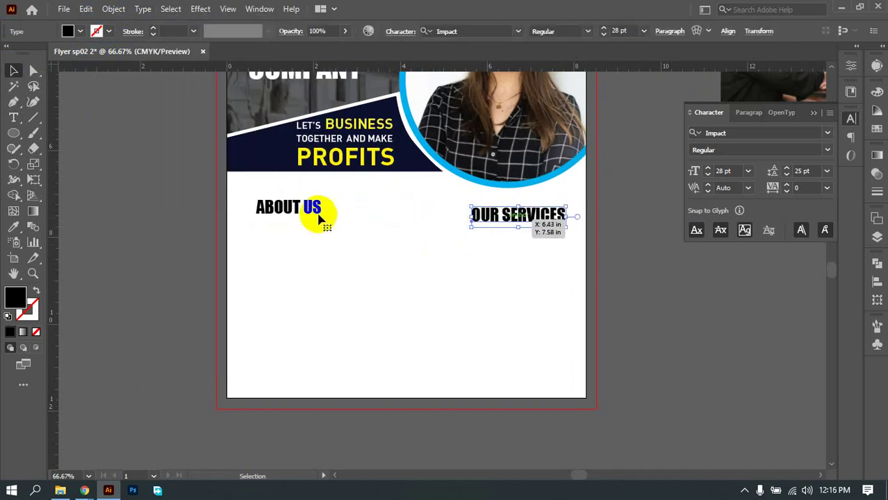
left_click_drag(288, 212, 285, 220)
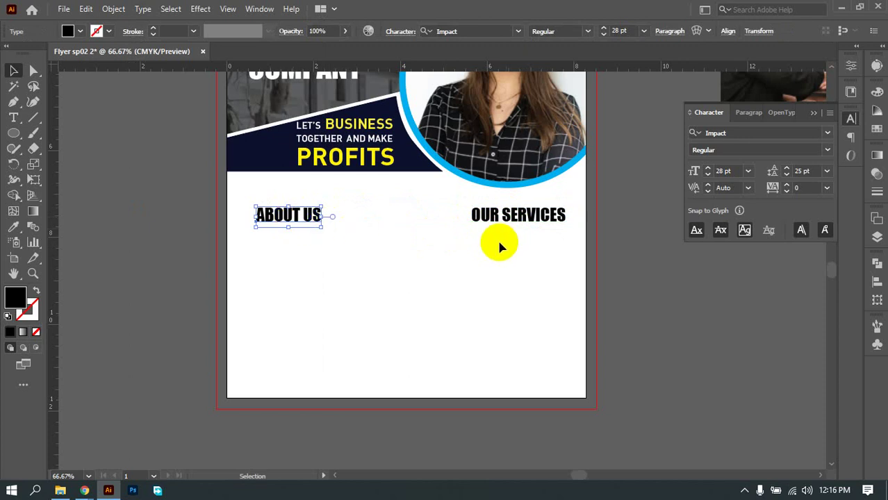
scroll(456, 244, "up", 1)
left_click(335, 238)
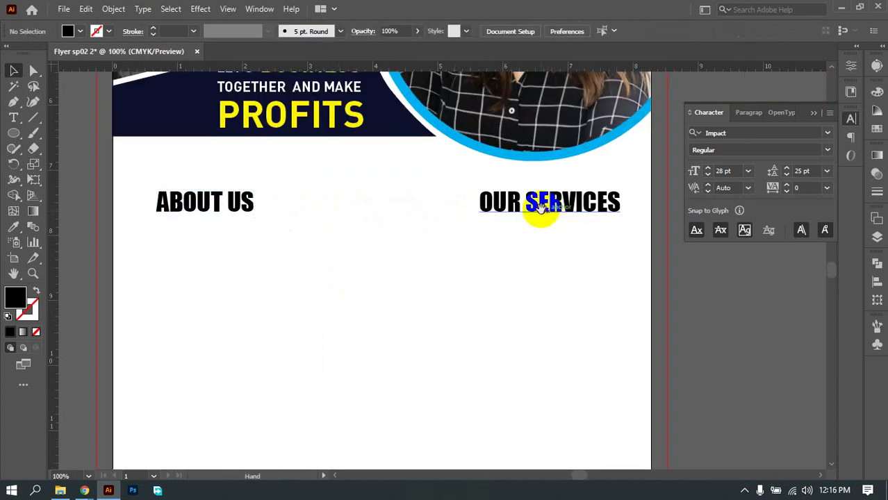
Step: Set both headings in the tagline's font, DINPro Bold, and move "OUR SERVICES" left, away from the flyer's right edge
left_click(299, 118)
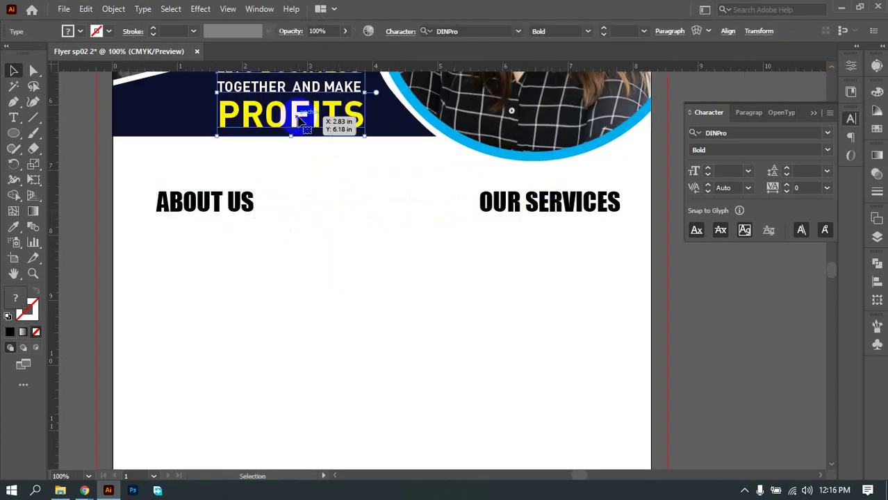
left_click(445, 31)
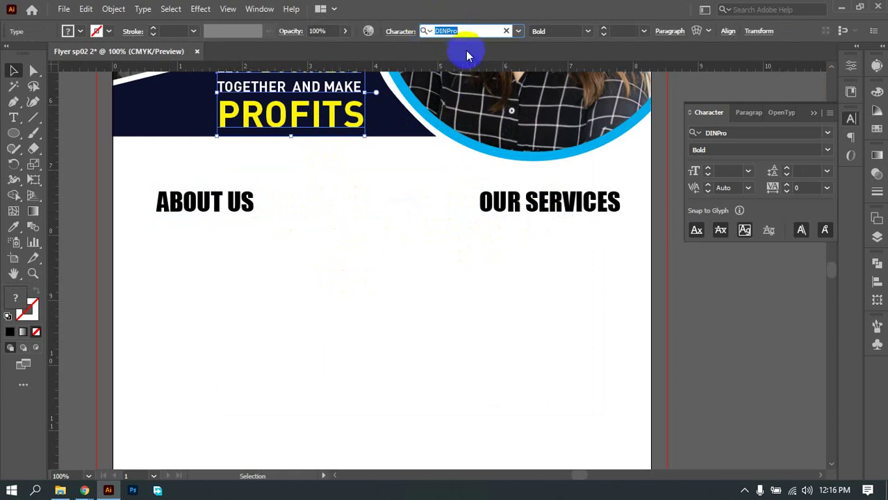
left_click(575, 282)
left_click(545, 202)
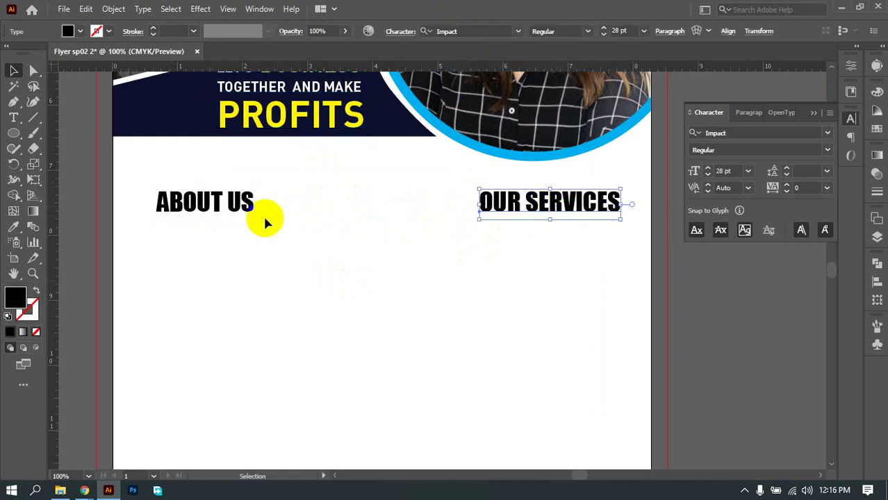
left_click(221, 212, "shift")
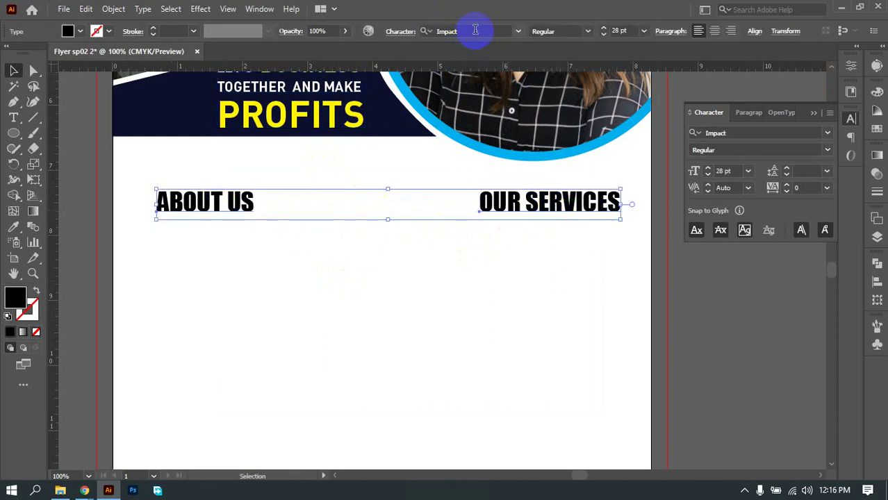
left_click(424, 32)
type("DINPro")
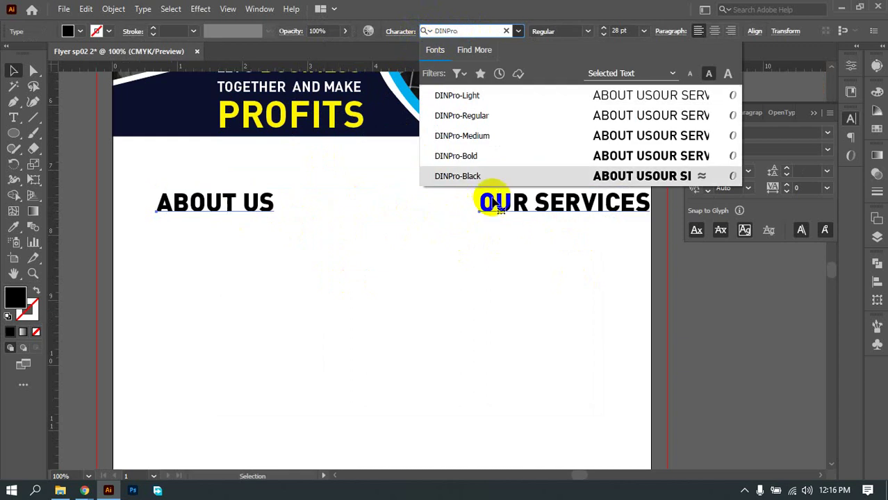
left_click(456, 154)
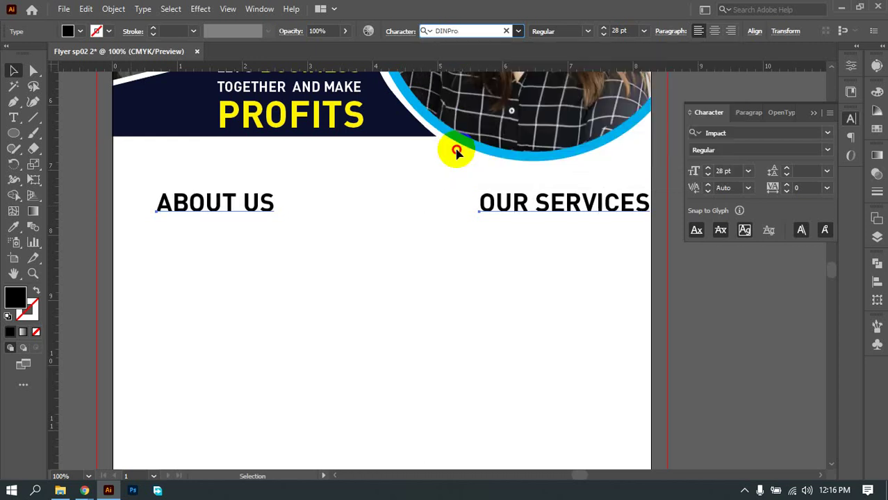
left_click(434, 276)
left_click_drag(564, 214, 531, 214)
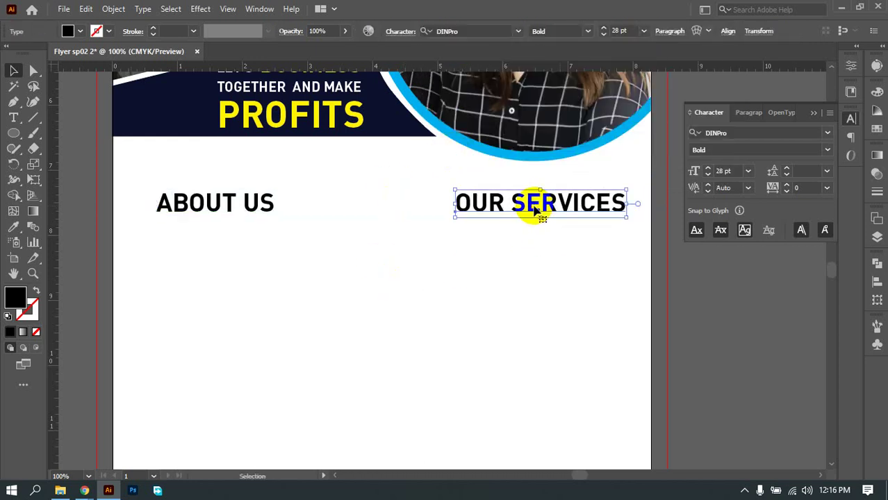
Step: Set the font size of the "ABOUT US" and "OUR SERVICES" headings to 24 pt and deselect them
left_click(210, 206)
left_click_drag(540, 239, 504, 206)
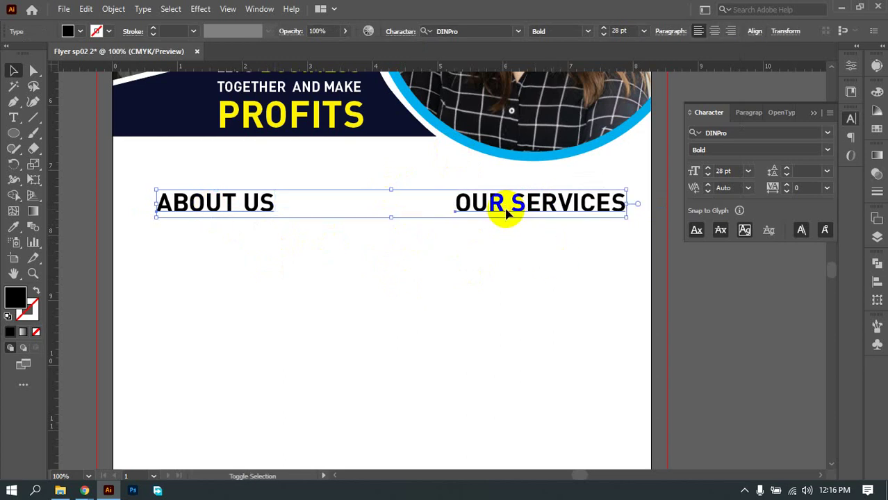
left_click(629, 32)
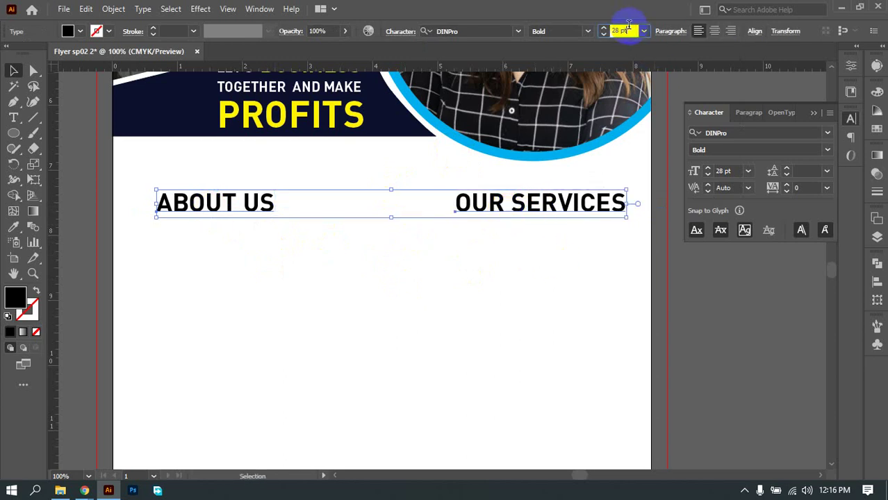
key("Down")
key("Down")
key("Down")
key("Down")
key("Down")
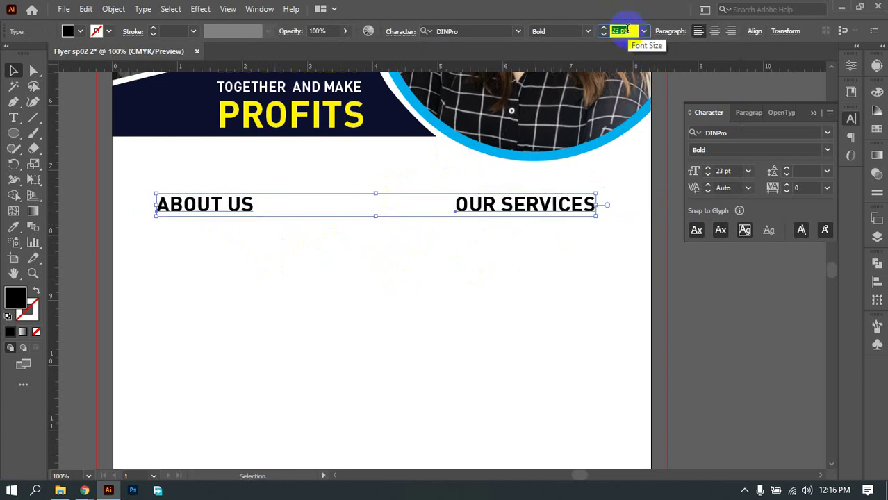
key("Up")
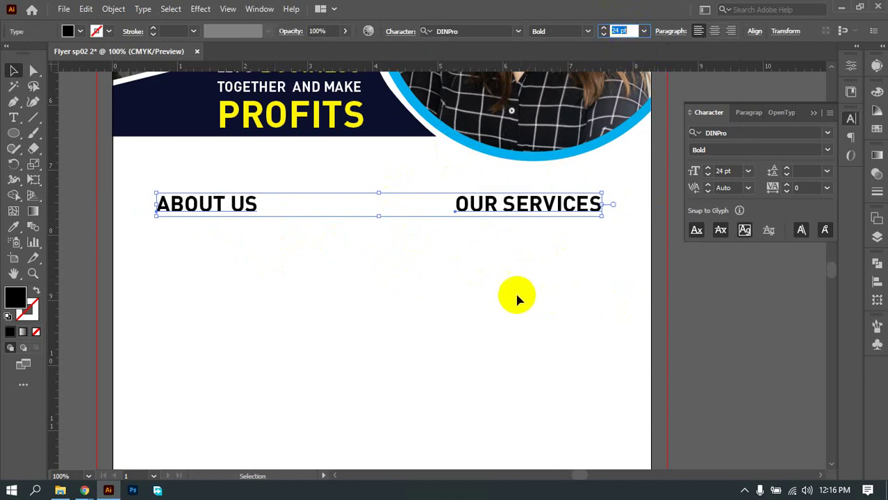
left_click(485, 298)
scroll(473, 314, "down", 1)
scroll(468, 307, "left", 2)
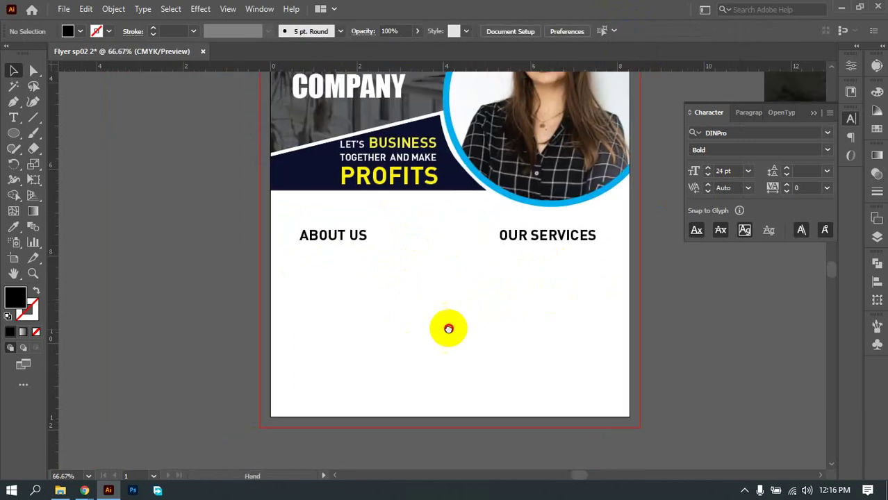
left_click(14, 119)
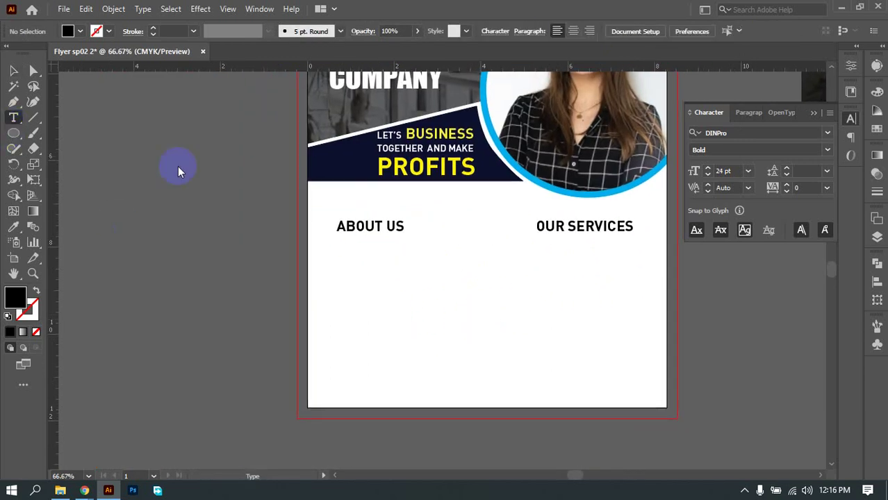
left_click_drag(333, 254, 479, 356)
left_click_drag(481, 355, 479, 353)
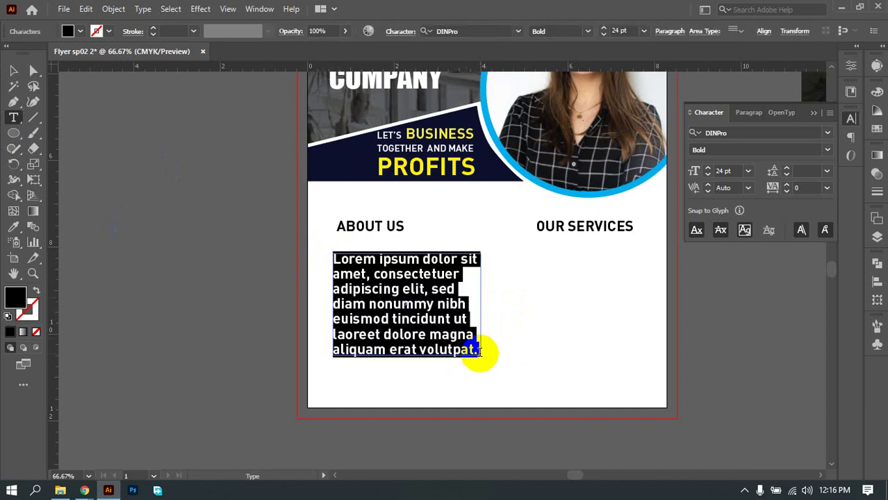
left_click(14, 70)
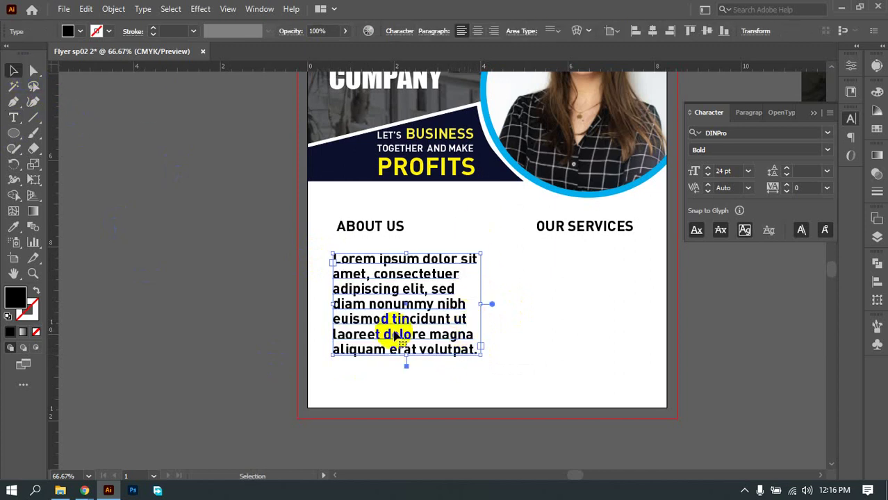
left_click_drag(480, 355, 533, 377)
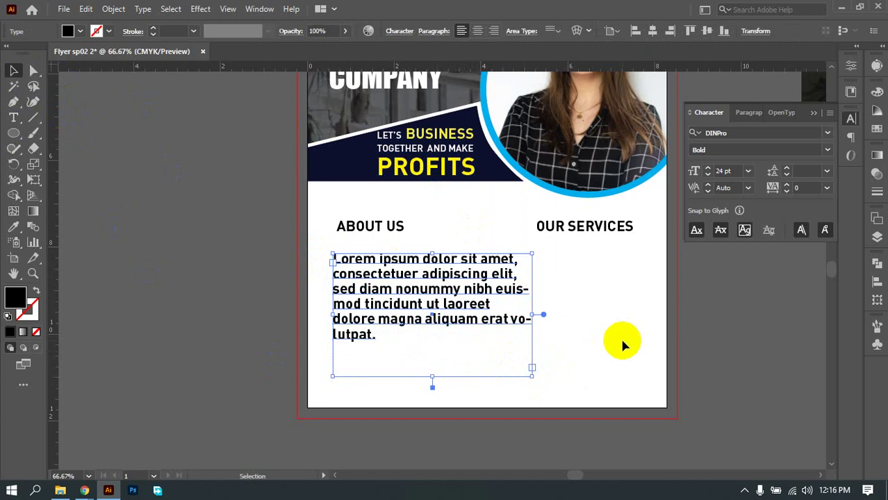
key("Delete")
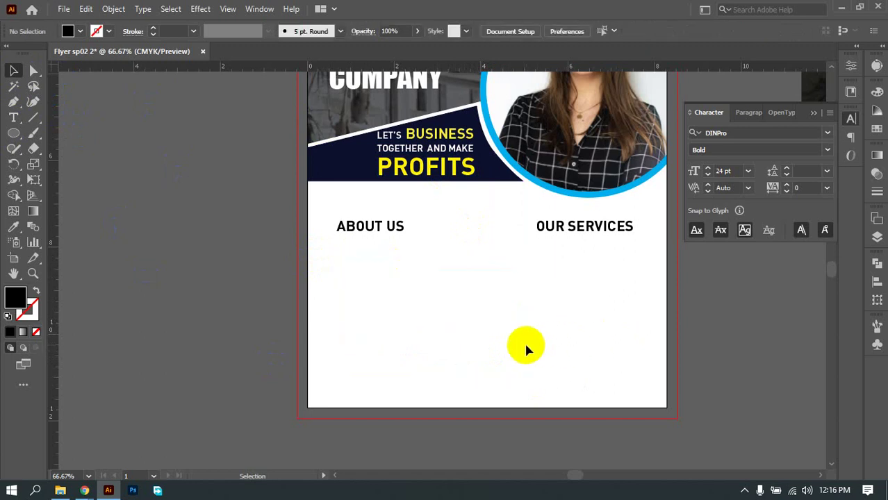
Step: Create a placeholder-text frame about 4.2 in wide and 3.2 in tall below "ABOUT US" and set its text to 18 pt
left_click(13, 119)
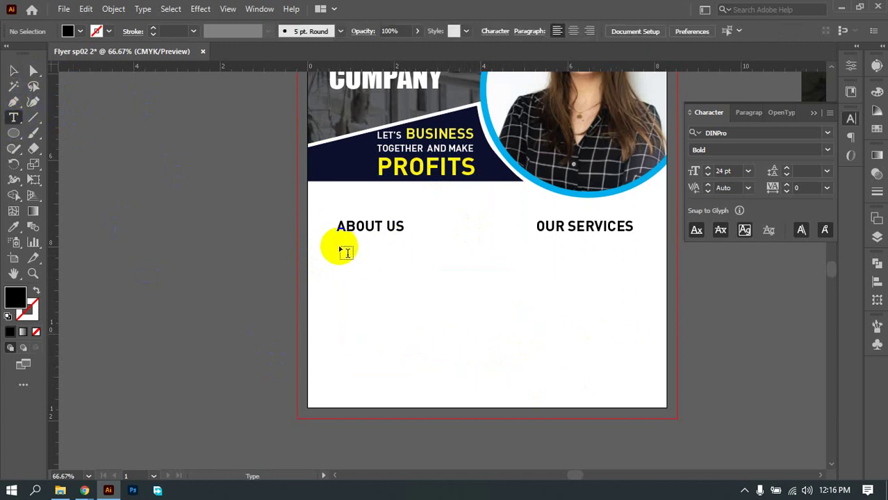
left_click_drag(340, 248, 517, 382)
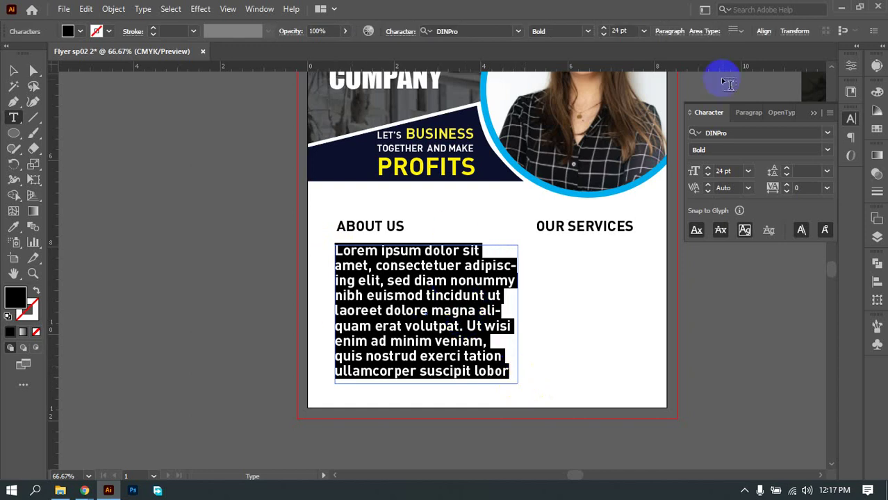
left_click(644, 31)
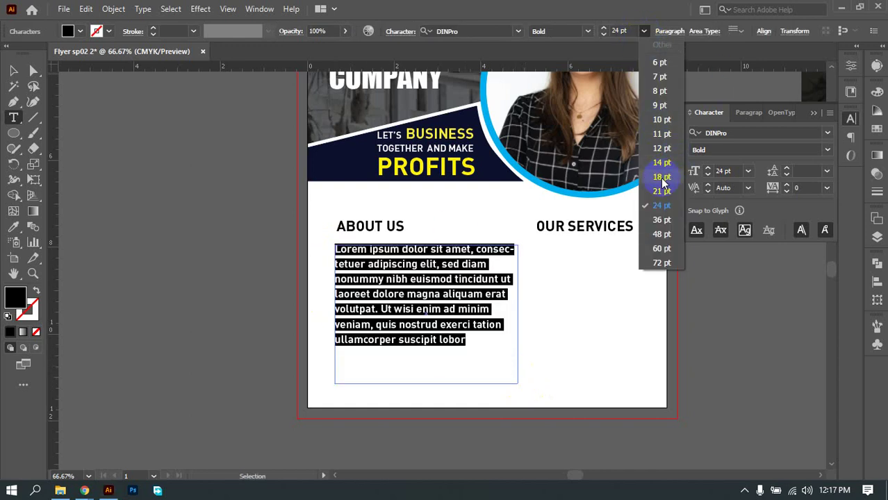
left_click(660, 178)
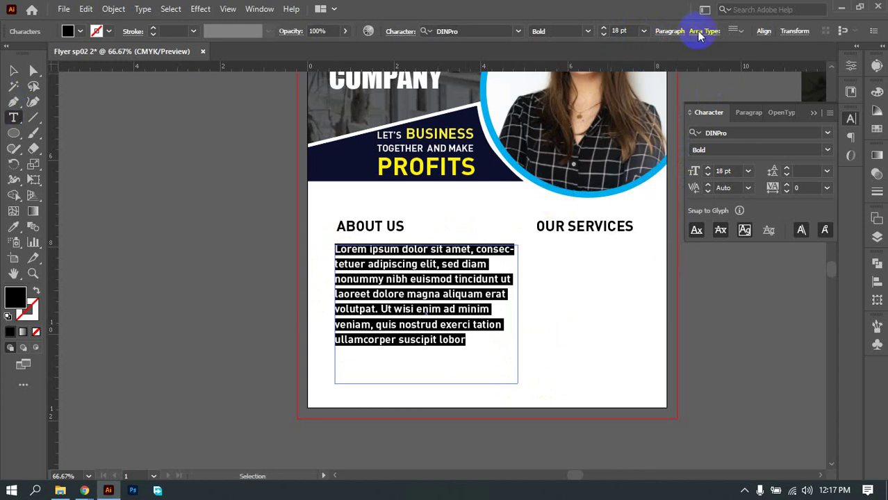
Step: Justify the "ABOUT US" placeholder paragraph with its last line aligned left, and finish editing the text
left_click(748, 112)
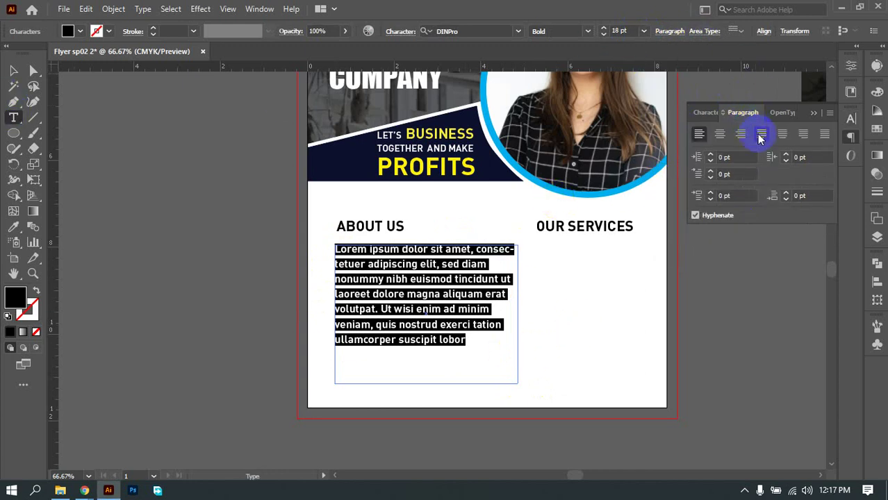
left_click(762, 137)
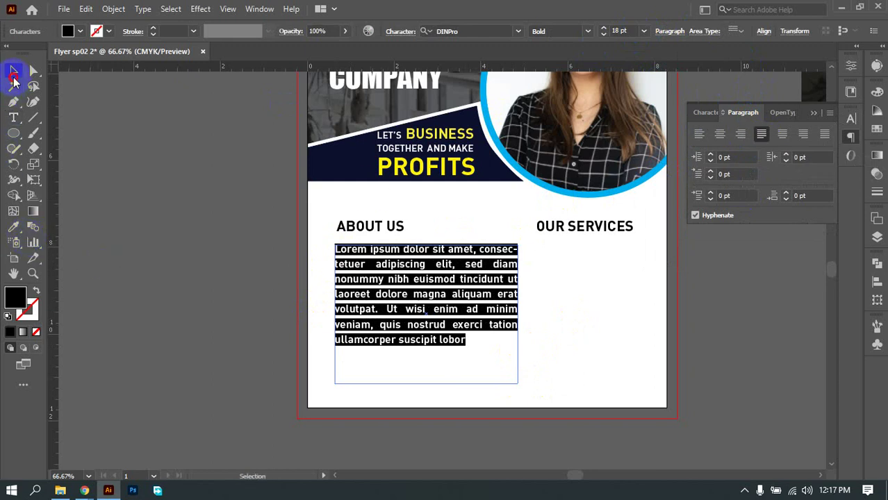
left_click(14, 75)
Step: Resize the "ABOUT US" paragraph's frame to about 3.6 in wide and 2.8 in tall, and deselect it
scroll(465, 332, "up", 2)
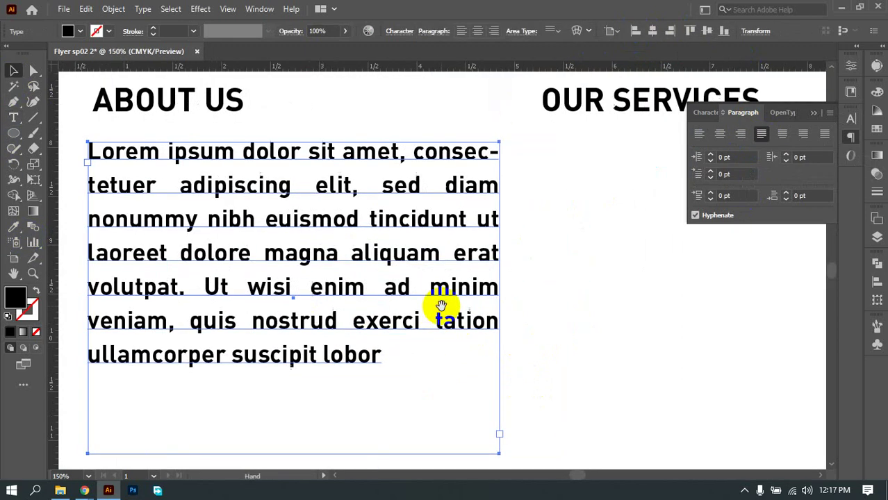
scroll(404, 302, "down", 1)
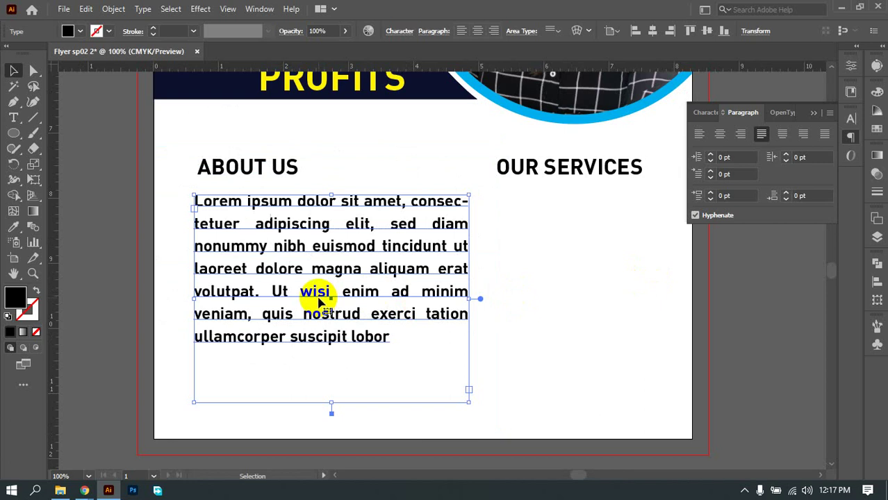
left_click_drag(479, 298, 438, 293)
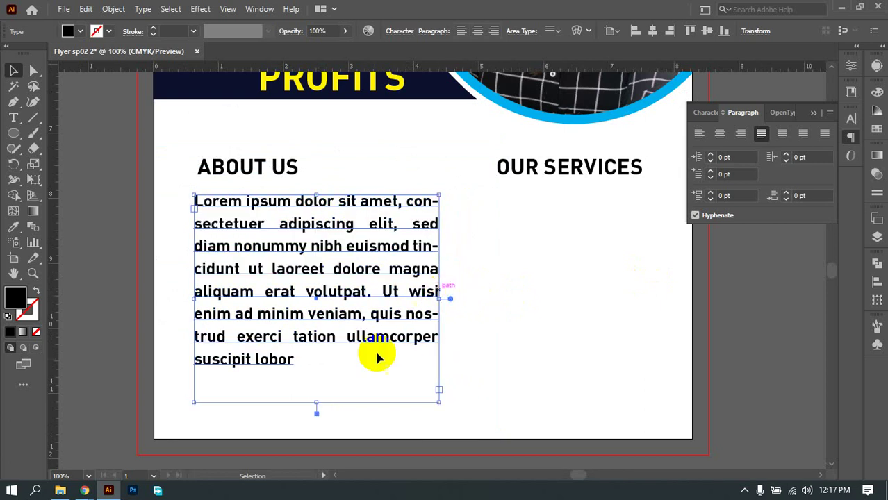
left_click_drag(316, 402, 317, 374)
left_click(450, 287)
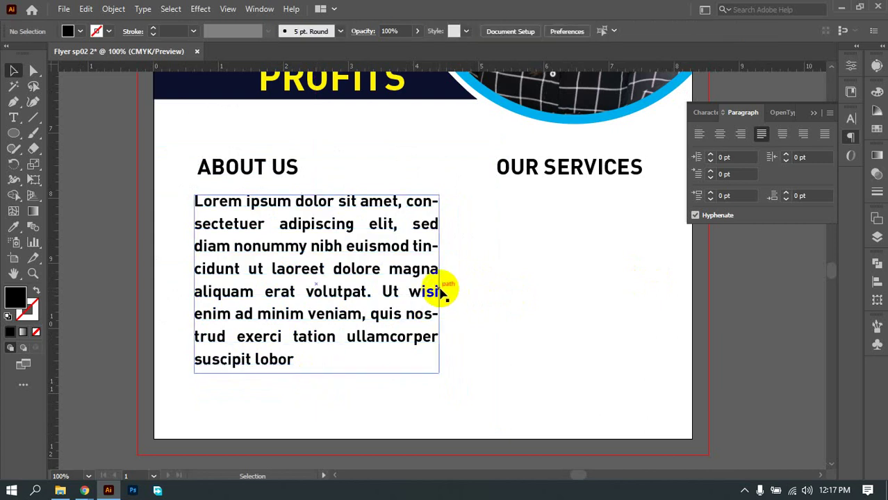
left_click(410, 292)
left_click_drag(439, 284, 425, 282)
left_click(453, 297)
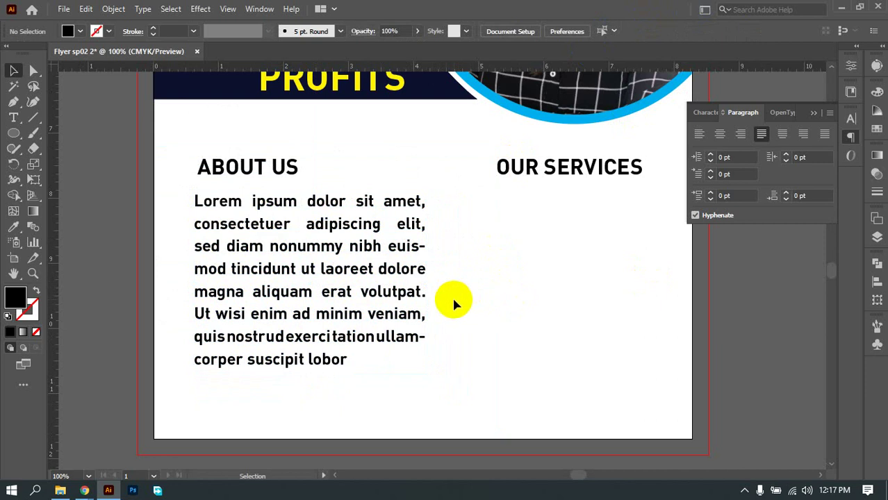
Step: Change the "ABOUT US" paragraph's font style to Regular and deselect it
key("ctrl+minus")
key("ctrl+minus")
key("ctrl+minus")
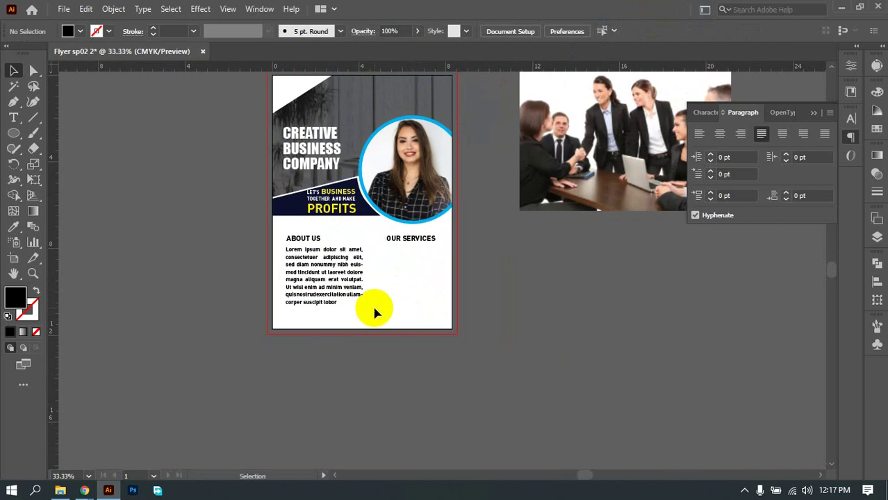
key("ctrl+plus")
key("ctrl+plus")
key("ctrl+plus")
left_click(244, 251)
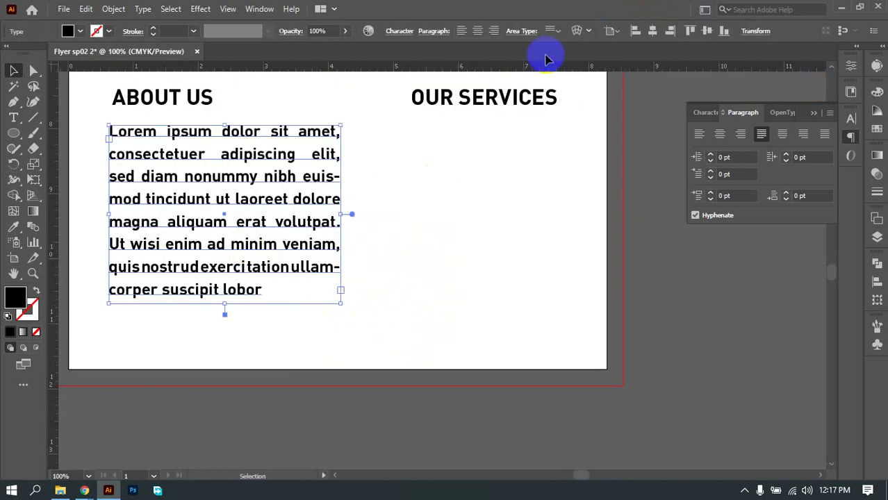
key("ctrl+minus")
left_click_drag(418, 207, 418, 233)
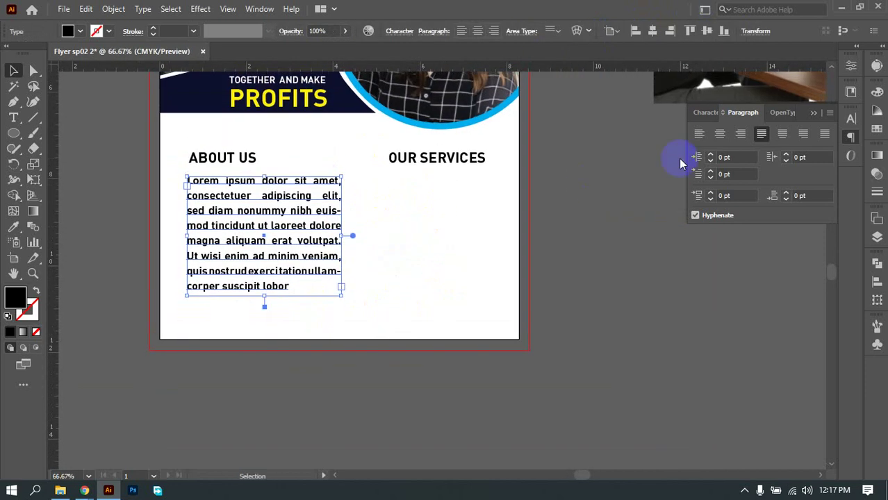
left_click(705, 112)
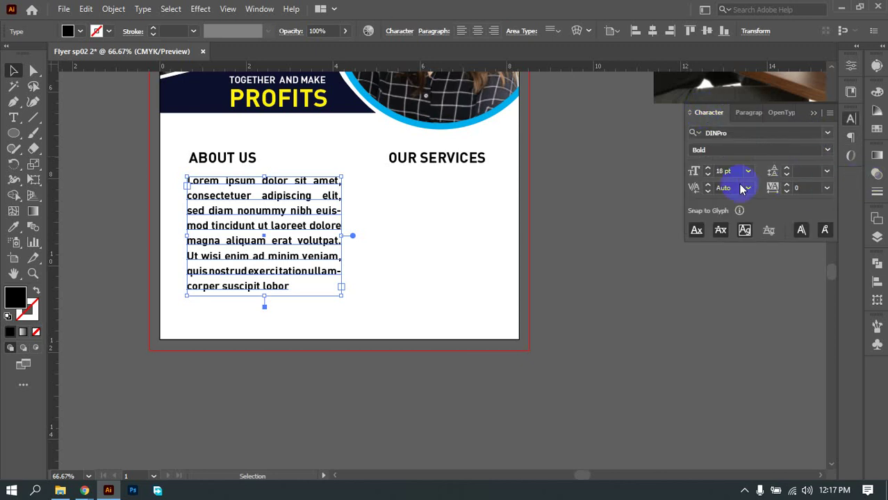
left_click(830, 151)
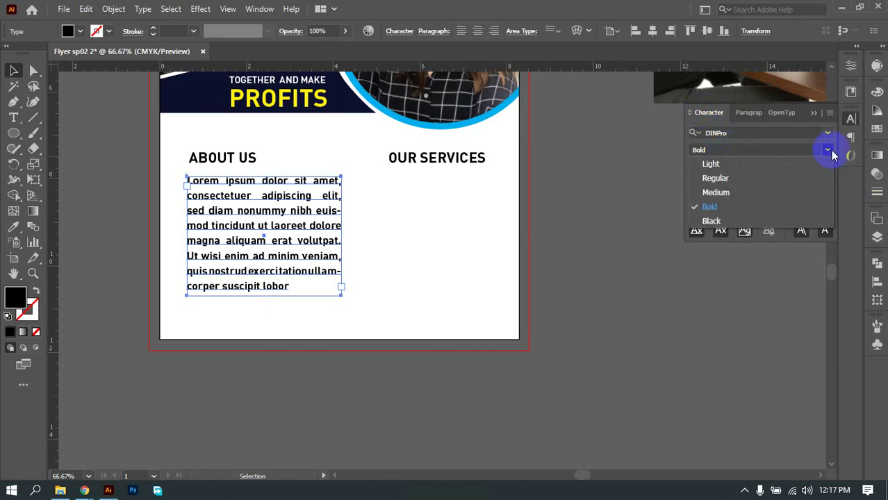
left_click(750, 180)
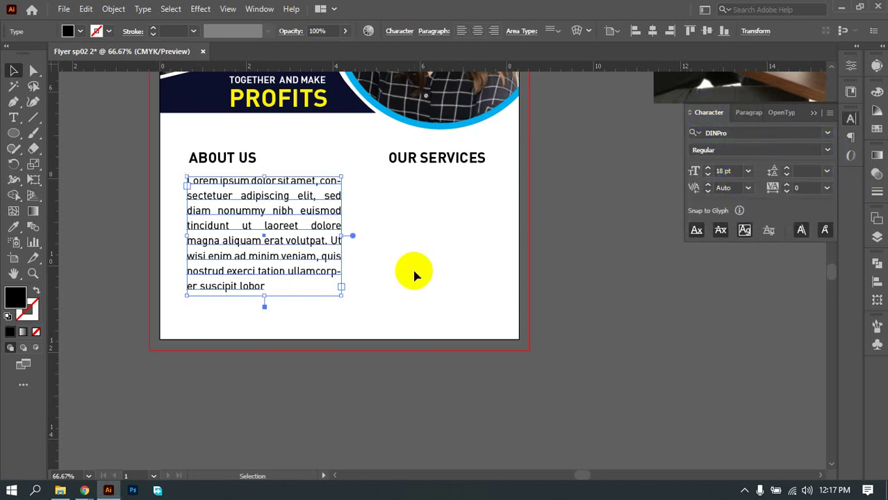
left_click(414, 272)
scroll(287, 254, "up", 3, "alt")
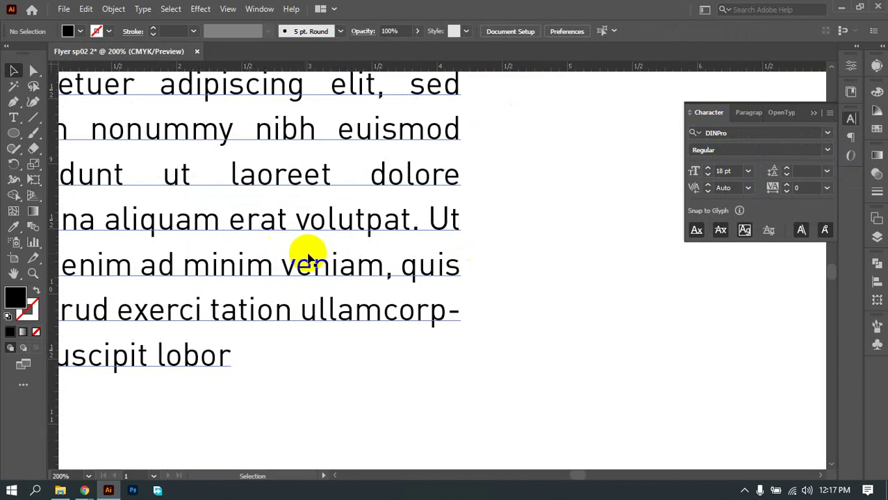
scroll(307, 254, "down", 2, "alt")
left_click_drag(276, 237, 525, 234, "alt")
key("Delete")
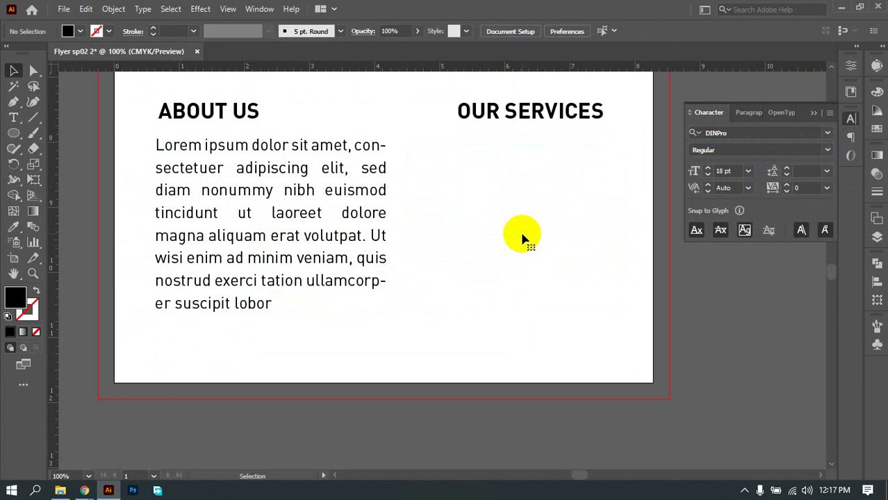
Step: Narrow the "ABOUT US" paragraph's frame to about 3.4 in and extend its lower edge until all the text fits
left_click(388, 243)
left_click_drag(393, 228, 373, 227)
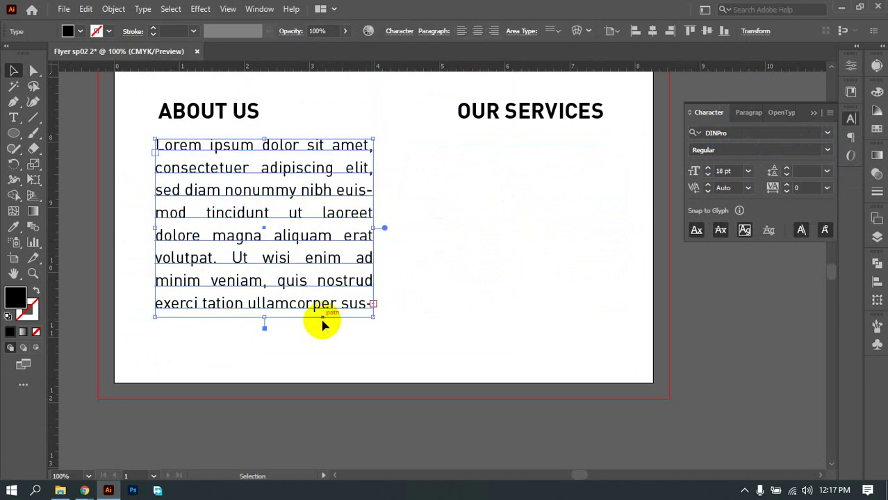
left_click_drag(265, 318, 264, 341)
left_click(445, 281)
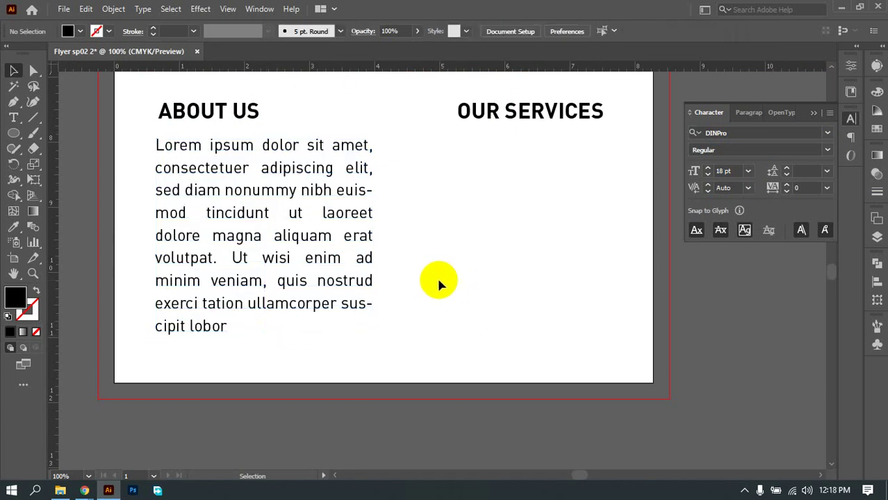
Step: Move the "ABOUT US" and "OUR SERVICES" headings up, closer to the navy shape and the portrait circle
scroll(430, 281, "down", 1)
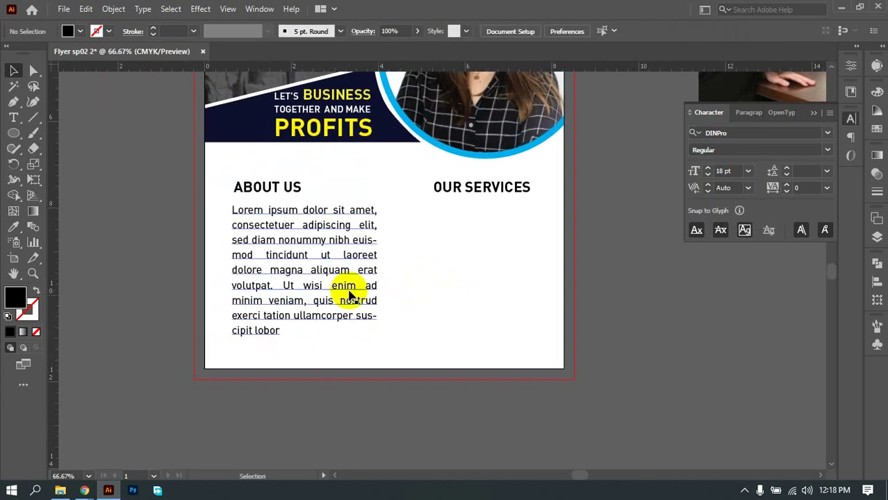
left_click_drag(270, 198, 276, 177)
left_click_drag(491, 188, 492, 173)
Step: Align the vertical centres of the two headings and move the paragraph up beneath "ABOUT US"
left_click(291, 174, "shift")
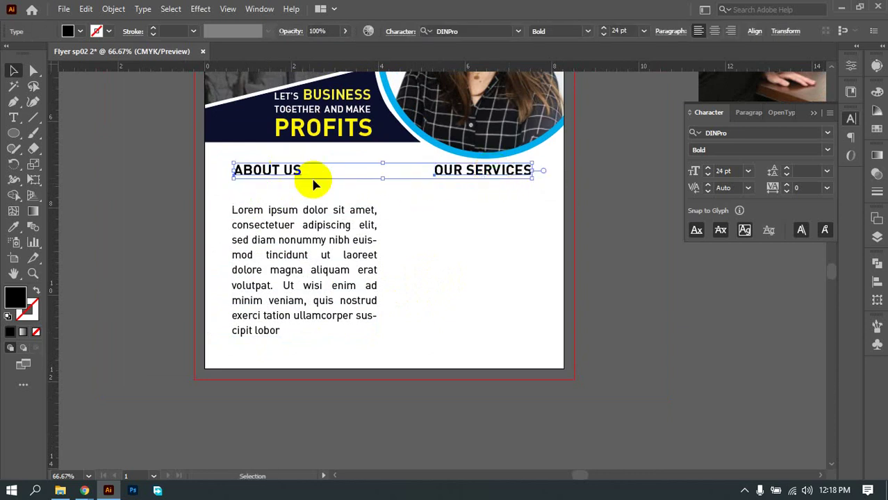
left_click(754, 31)
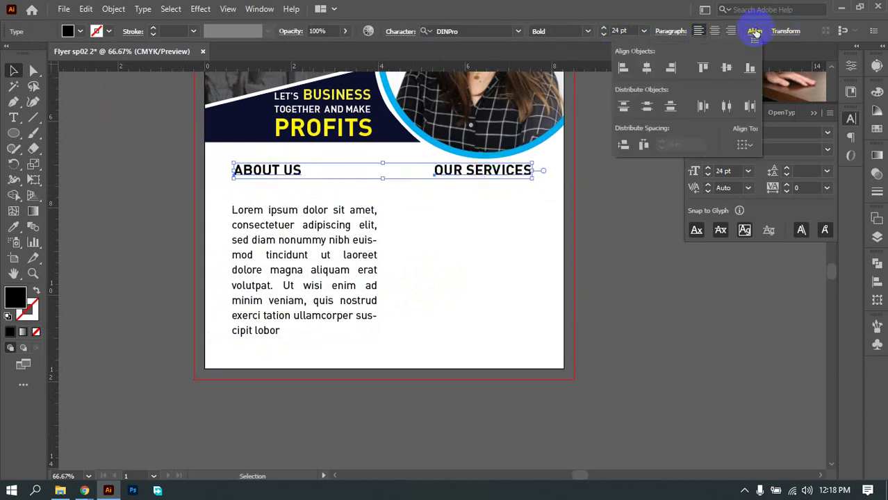
left_click(728, 67)
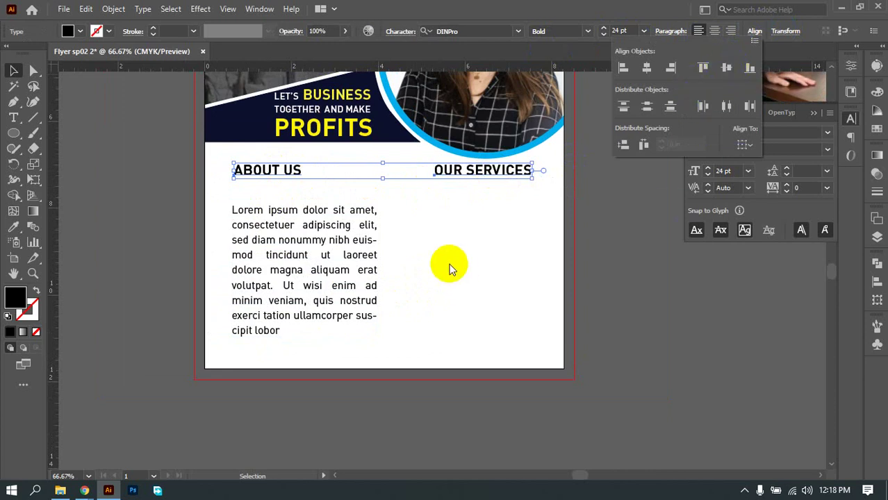
left_click(438, 244)
left_click(416, 254)
left_click_drag(320, 281, 472, 259)
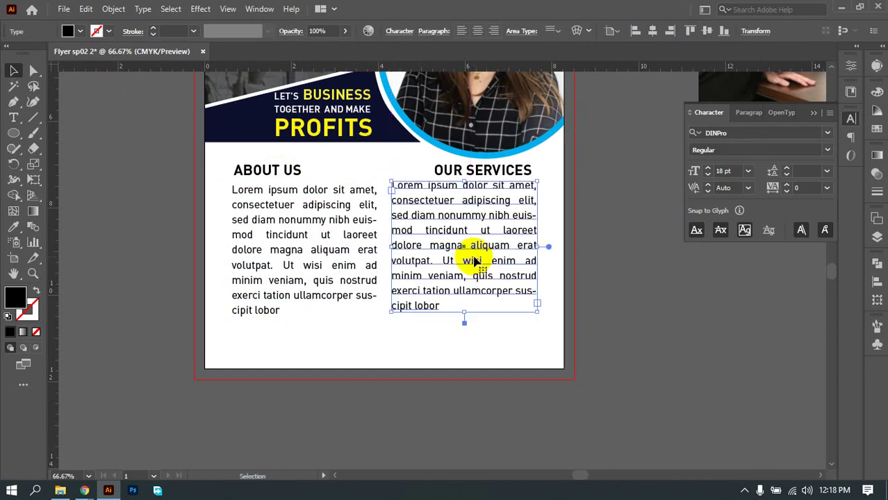
left_click(521, 336)
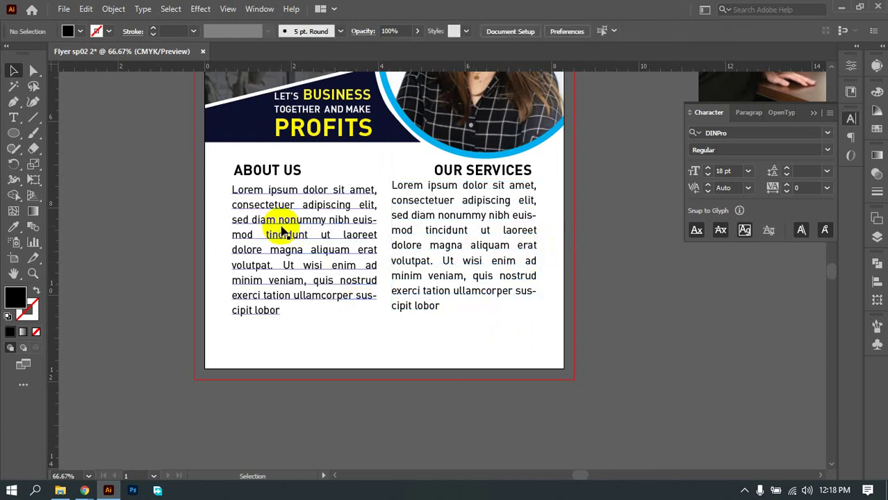
scroll(378, 233, "up", 2)
left_click_drag(377, 234, 440, 324)
scroll(238, 273, "down", 1)
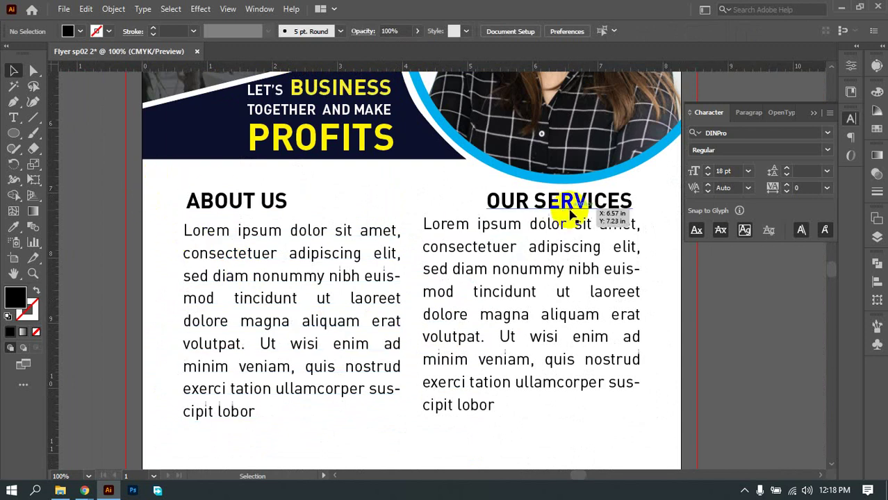
left_click(469, 234)
key("Delete")
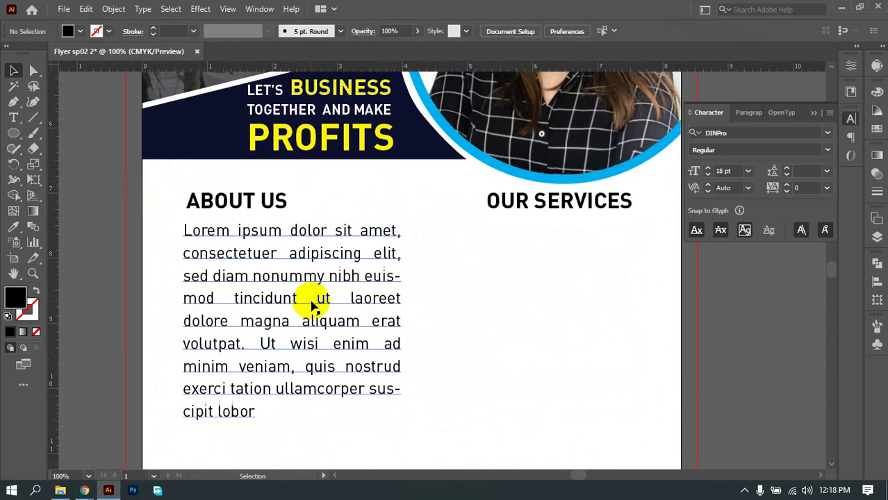
Step: Place a level copy of the "ABOUT US" paragraph under "OUR SERVICES" and move that heading flush with the copy's left edge
left_click_drag(312, 305, 564, 299)
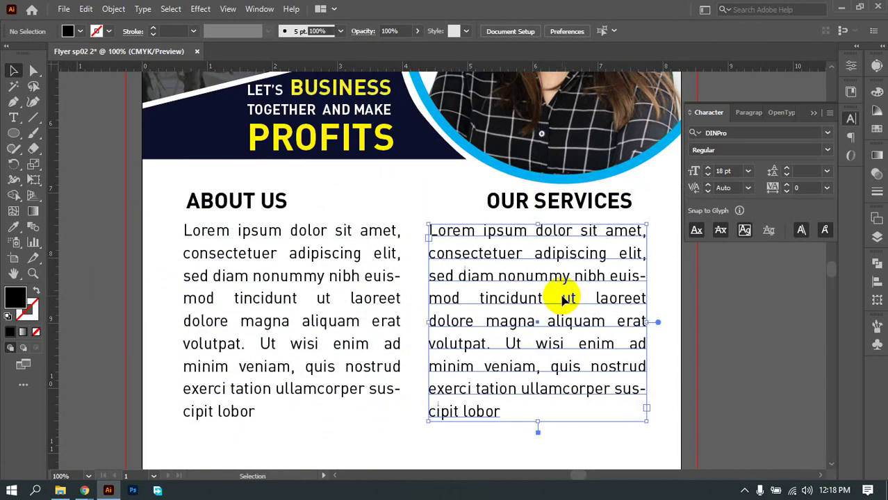
left_click(511, 214)
left_click_drag(510, 214, 450, 215)
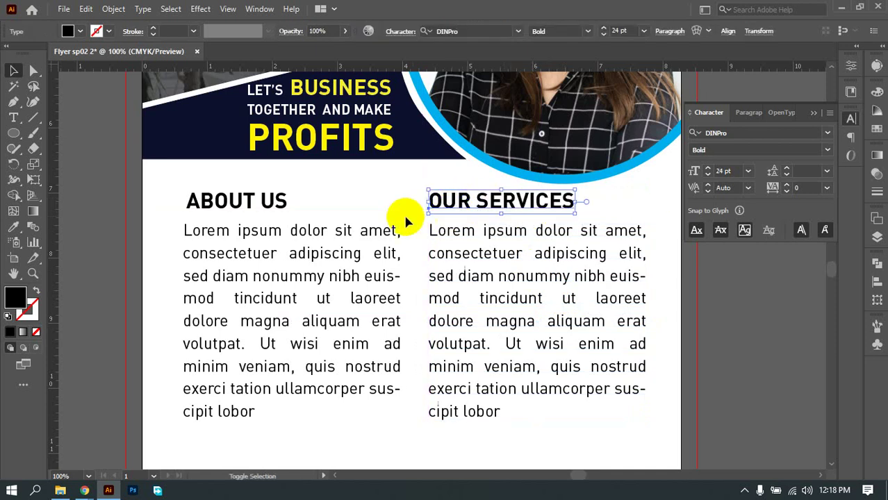
Step: Shift "ABOUT US" flush with its paragraph's left edge, select both headings and open the alignment options
left_click_drag(215, 210, 223, 203)
left_click(224, 203, "shift")
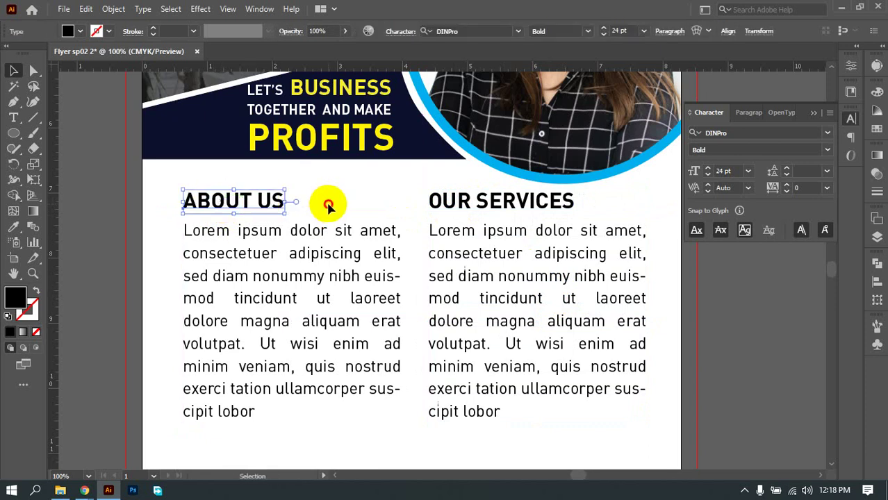
left_click(293, 208)
left_click(268, 208)
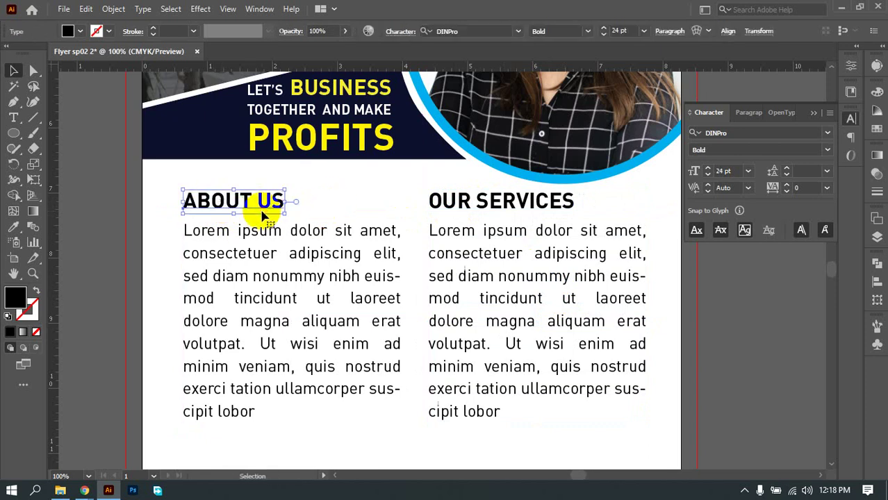
left_click(472, 205, "shift")
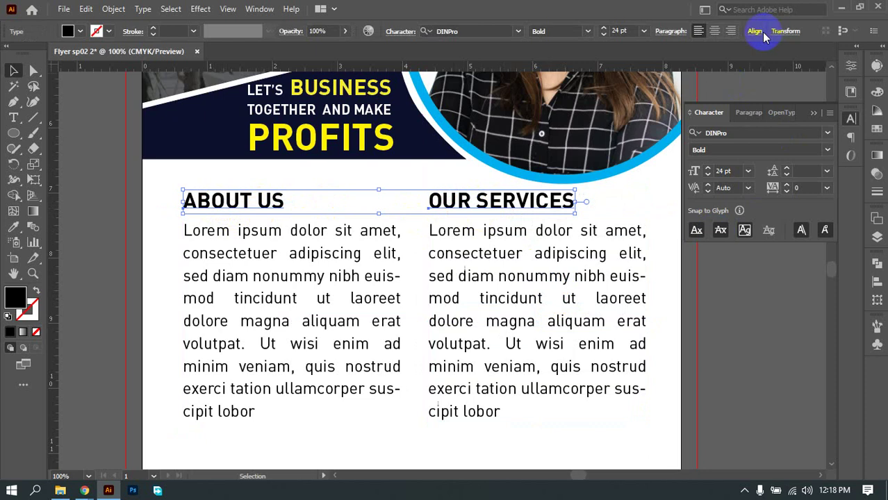
left_click(756, 32)
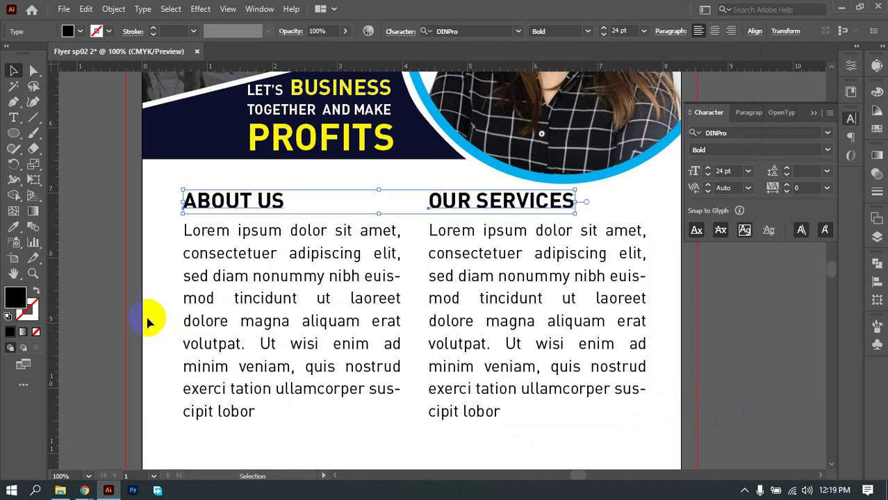
left_click_drag(239, 314, 216, 316)
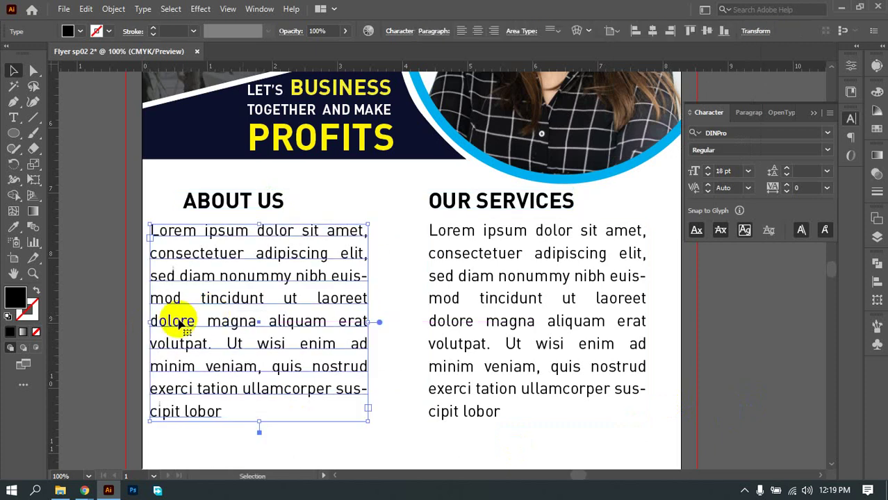
left_click(132, 324)
scroll(312, 386, "down", 3)
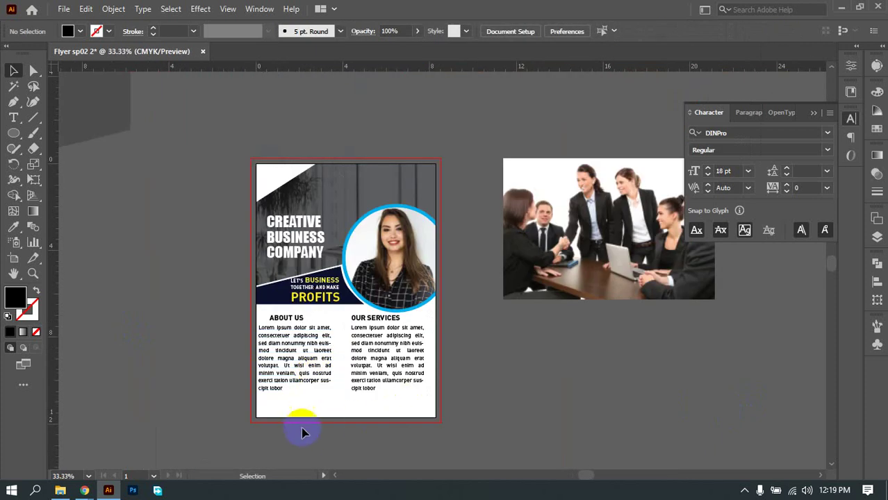
key("ctrl+z")
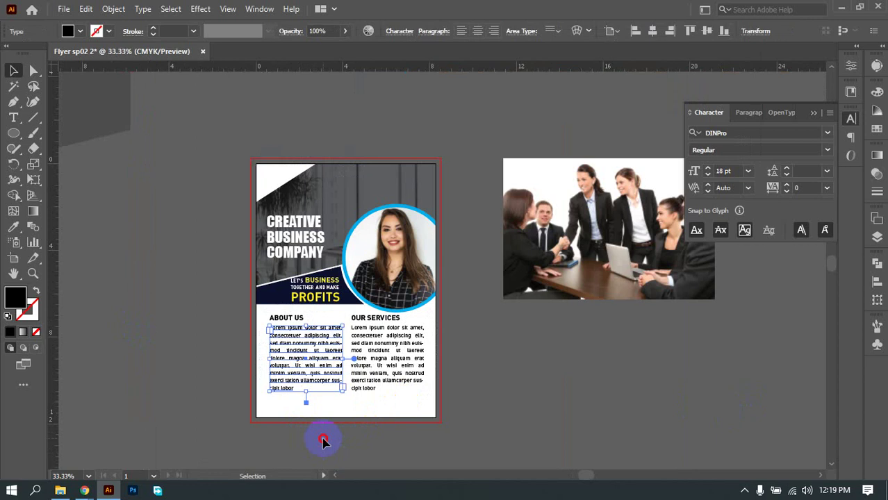
left_click(323, 441)
scroll(330, 432, "up", 2)
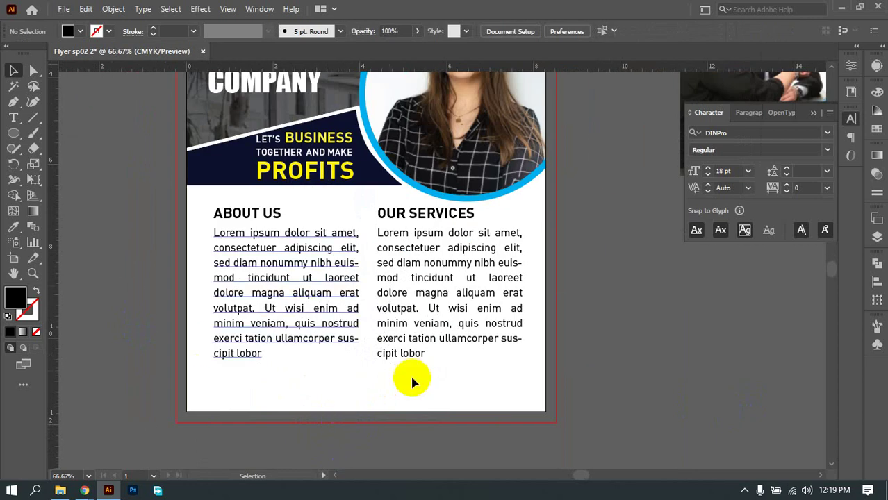
key("ctrl+shift+z")
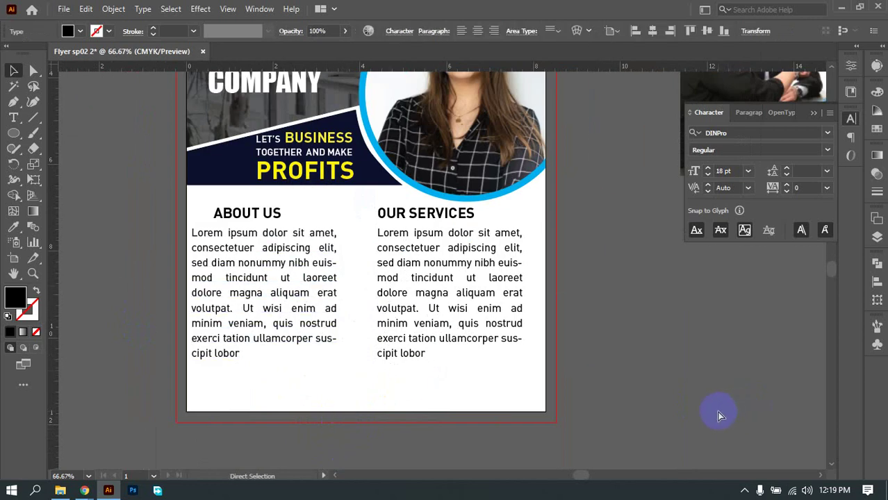
key("ctrl+z")
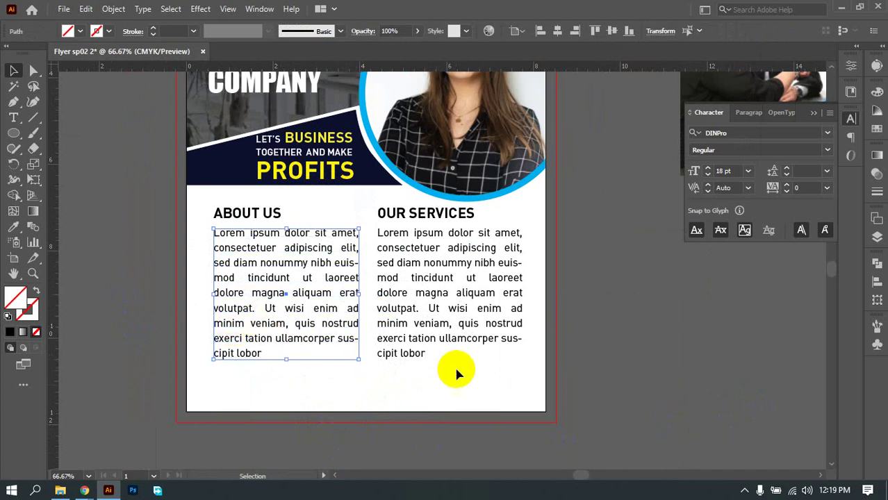
Step: Select both body paragraphs and align them by their top edges
left_click(522, 314, "shift")
left_click(341, 396)
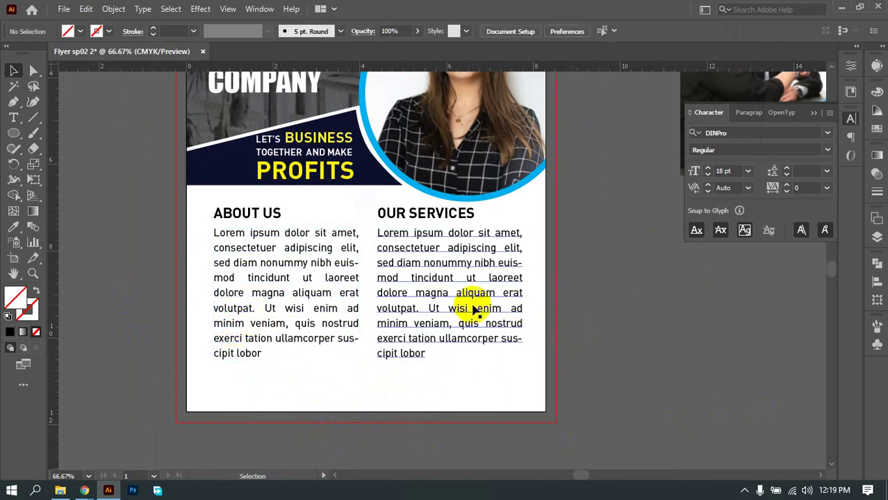
left_click_drag(535, 381, 75, 288)
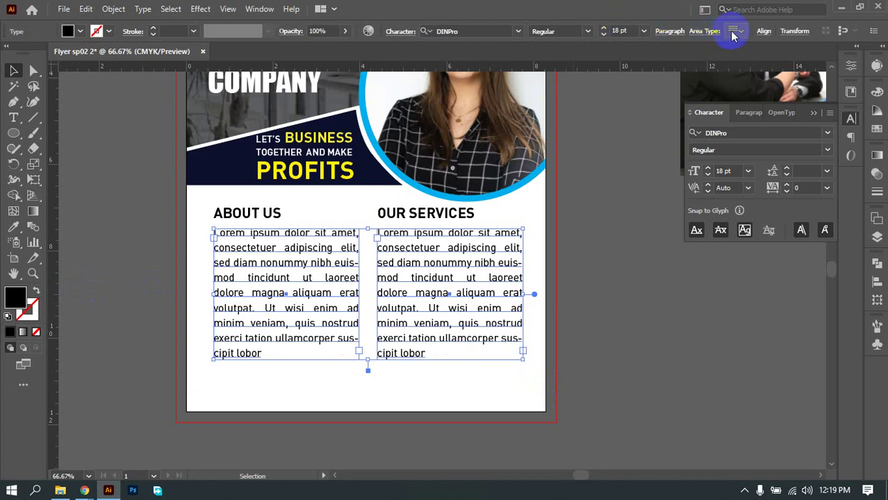
left_click(763, 31)
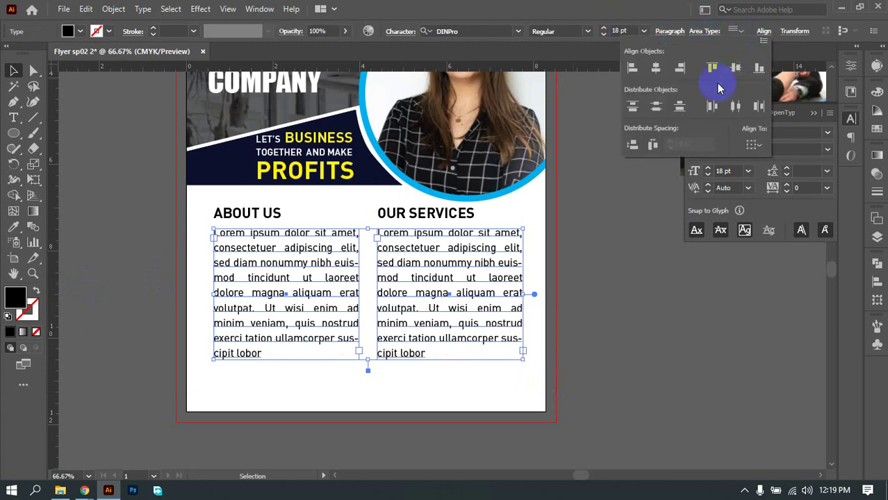
Step: Select the "ABOUT US" and "OUR SERVICES" headings together and bring up their alignment options
left_click(379, 217)
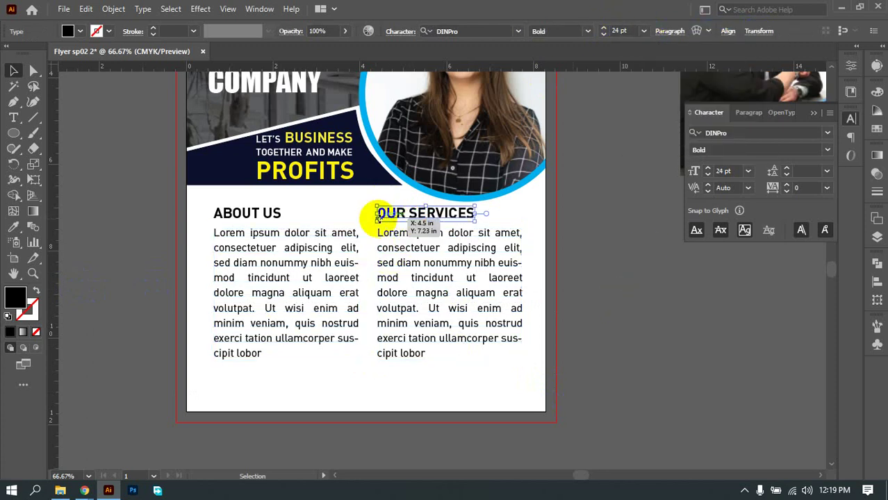
left_click(243, 216, "shift")
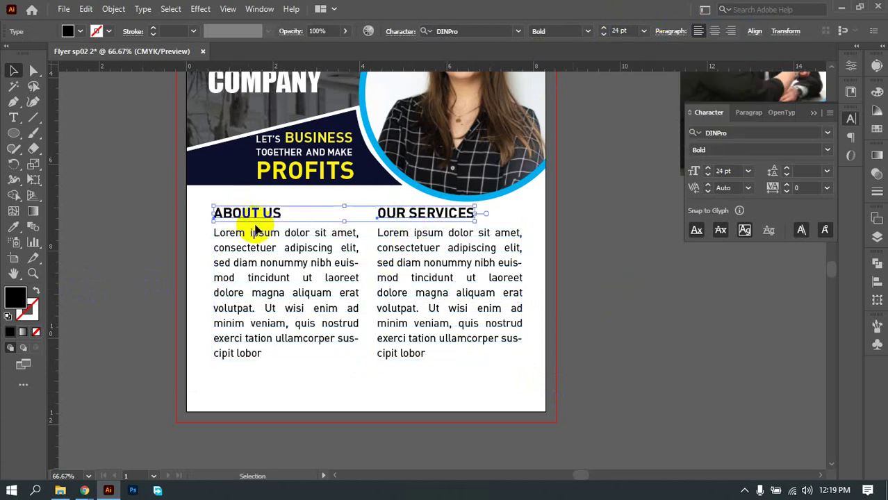
left_click(754, 31)
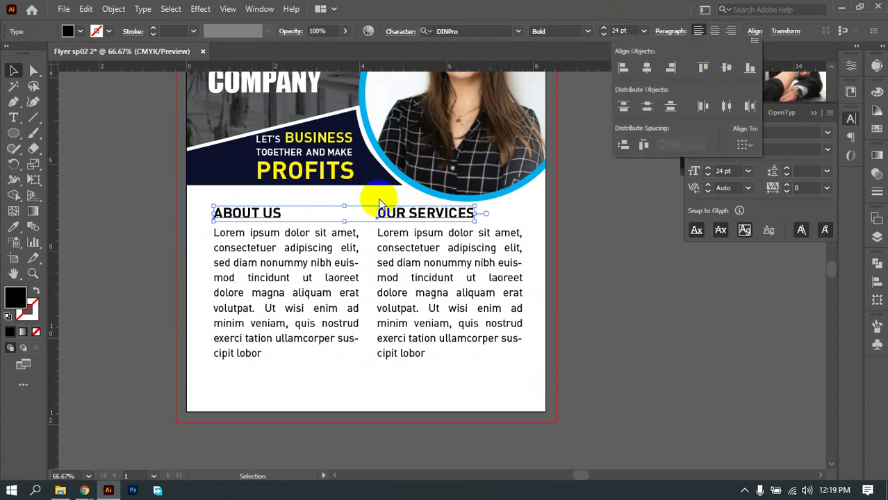
left_click(455, 202)
left_click(481, 260)
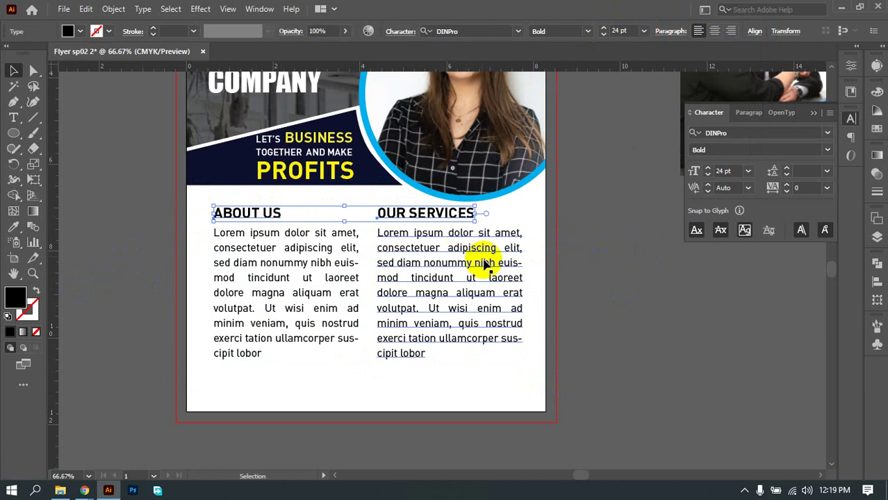
Step: Select both body paragraphs again and align them by their bottom edges
left_click_drag(625, 370, 181, 314)
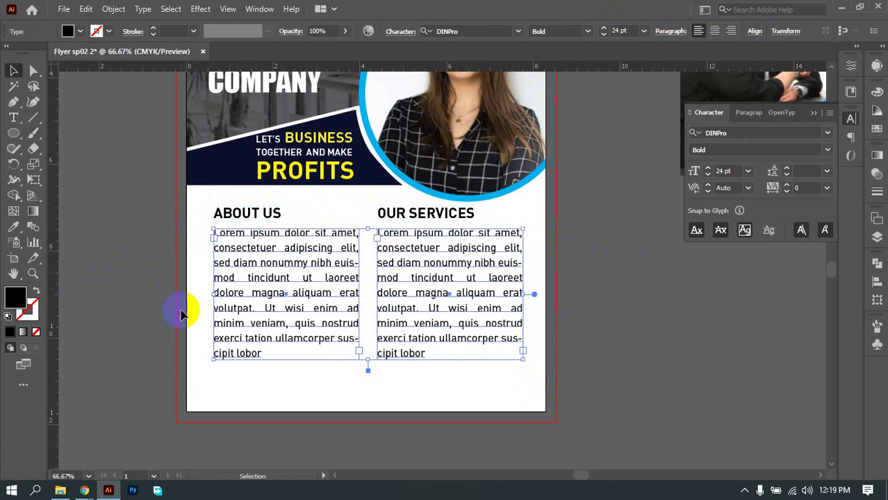
left_click(765, 32)
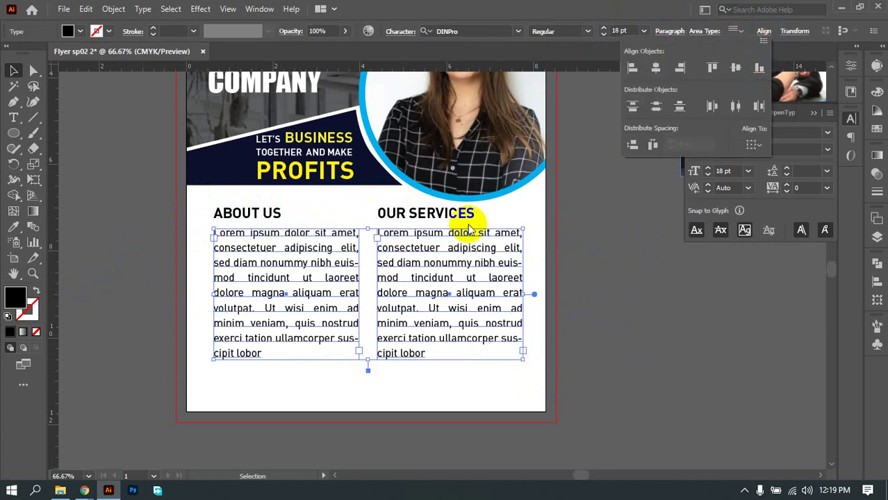
left_click(378, 203)
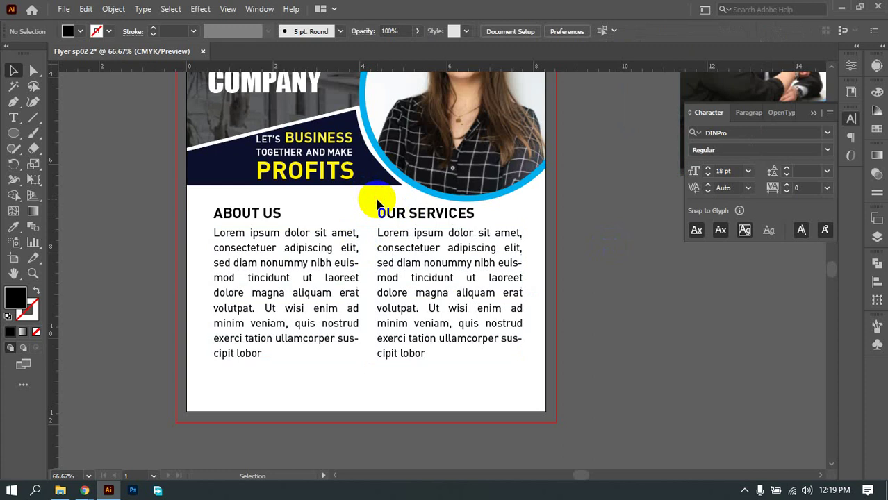
Step: Group the "OUR SERVICES" heading with the paragraph beneath it
left_click_drag(378, 201, 391, 236)
right_click(399, 235)
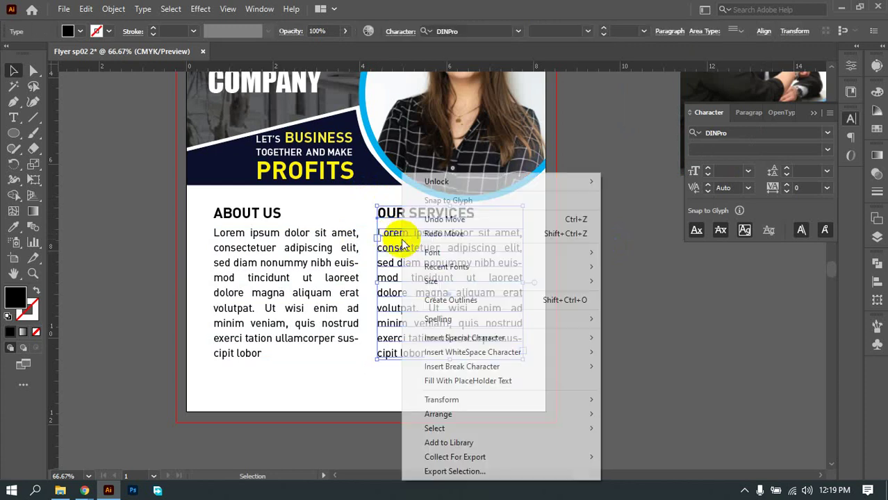
left_click(664, 324)
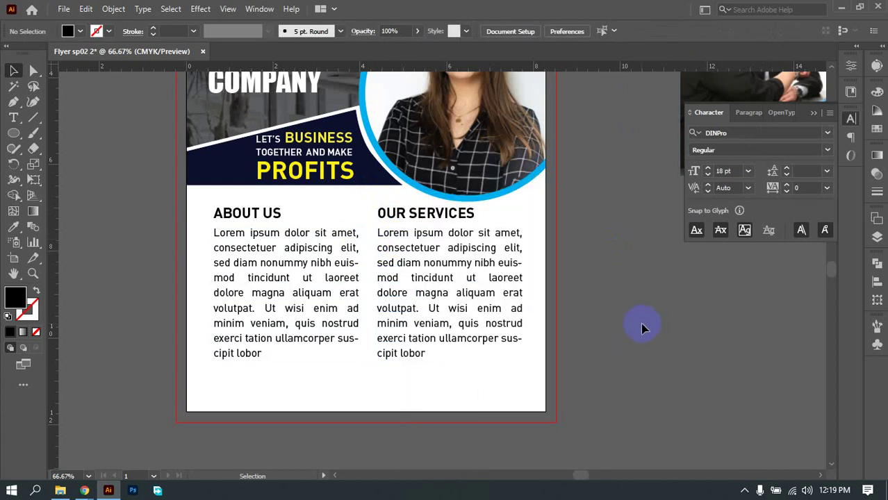
left_click(410, 218)
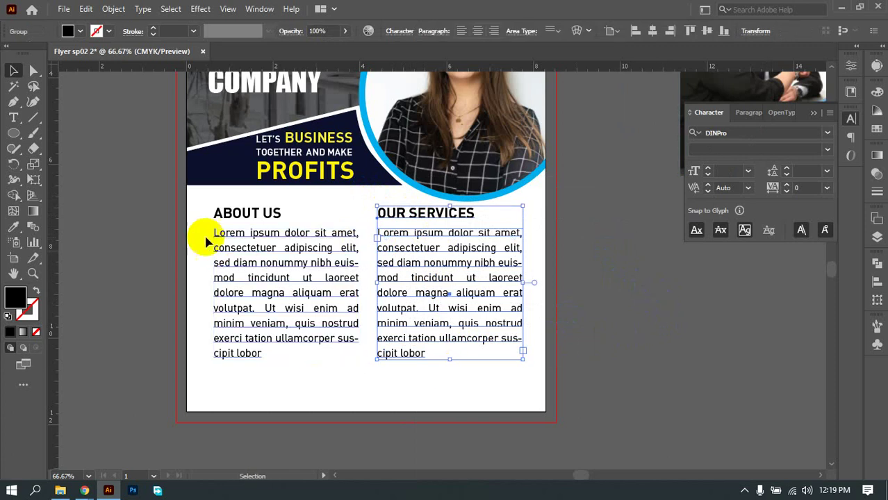
Step: Group the "ABOUT US" heading with the paragraph beneath it
left_click_drag(200, 200, 271, 272)
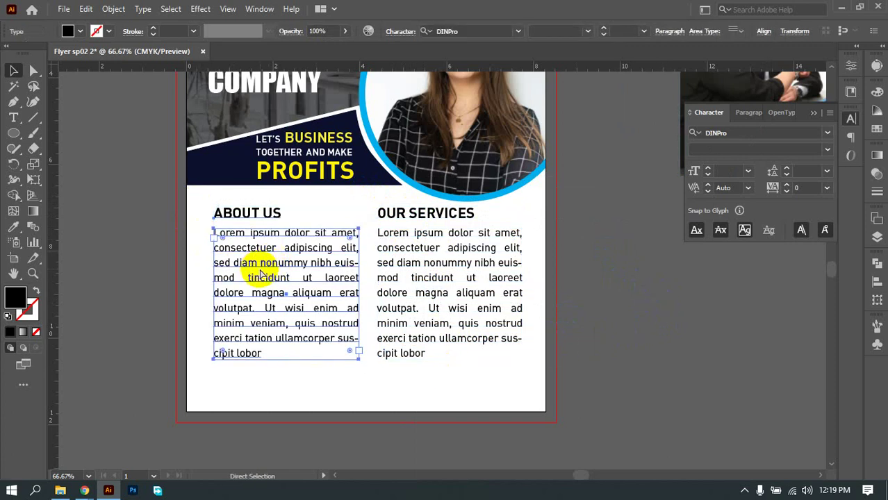
key("v")
left_click(234, 275)
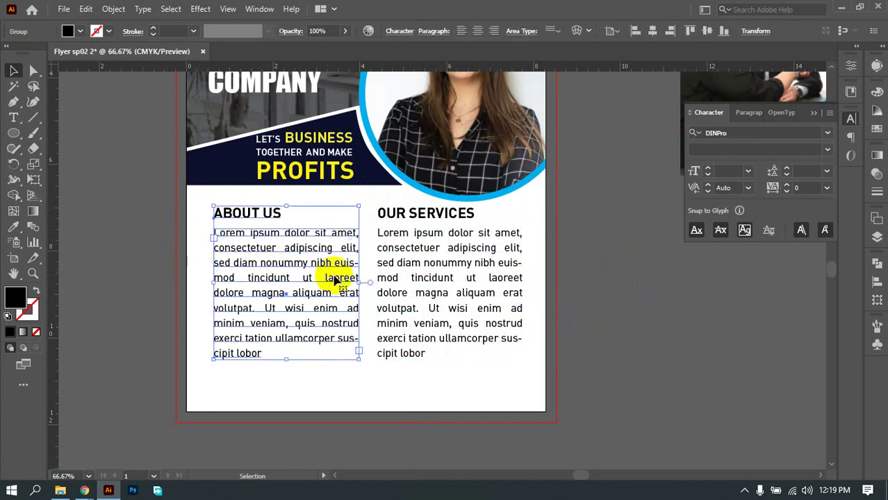
left_click(660, 280)
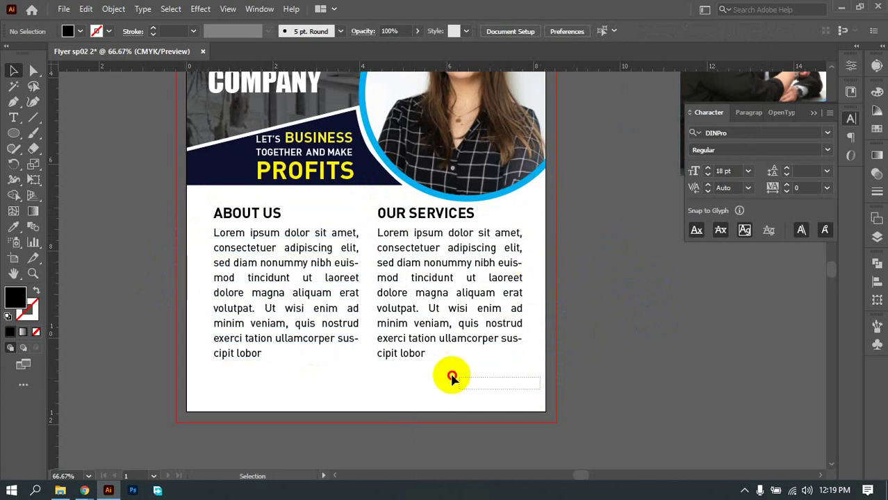
Step: Group the two text columns together and centre them horizontally on the flyer page
left_click_drag(452, 377, 234, 258)
right_click(397, 281)
left_click(471, 164)
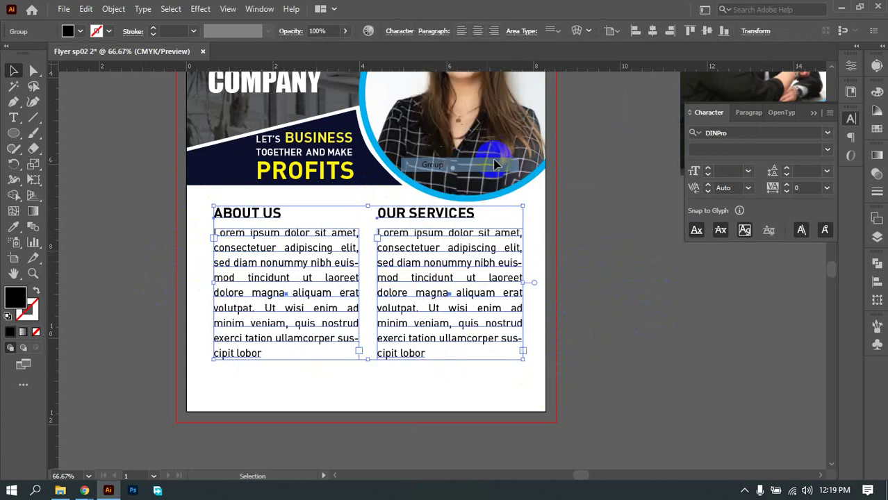
left_click(654, 32)
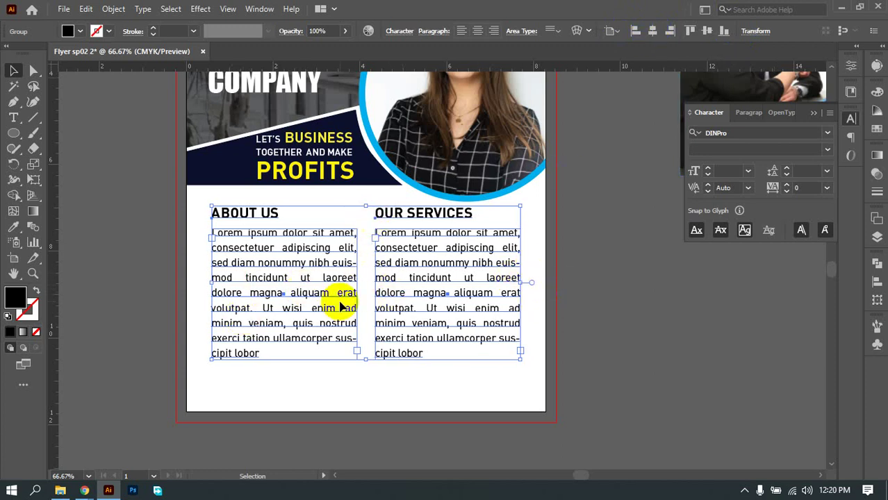
left_click(592, 319)
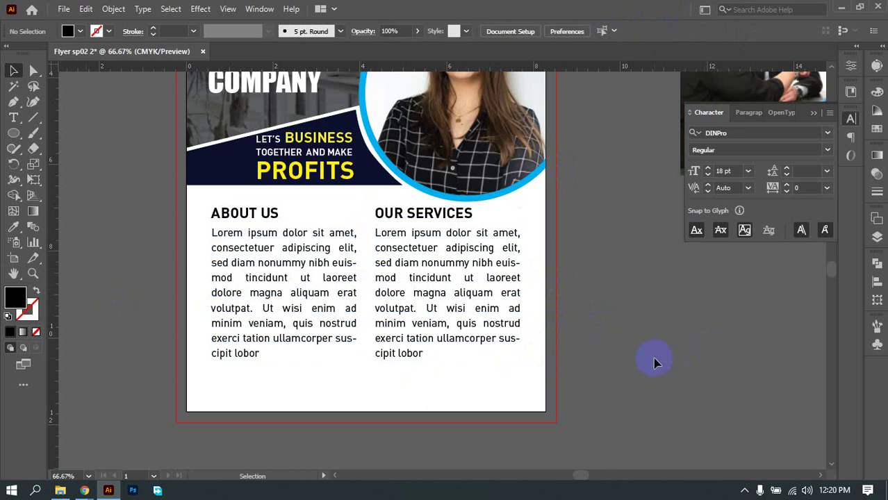
Step: Ungroup the combined text block back into its two separate columns
scroll(610, 336, "down", 2)
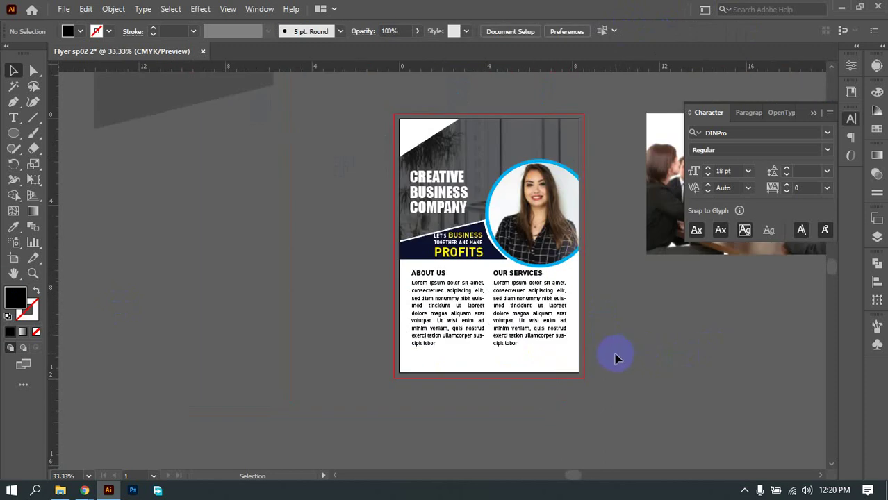
scroll(509, 376, "up", 3)
scroll(505, 363, "down", 1)
left_click_drag(505, 356, 438, 397)
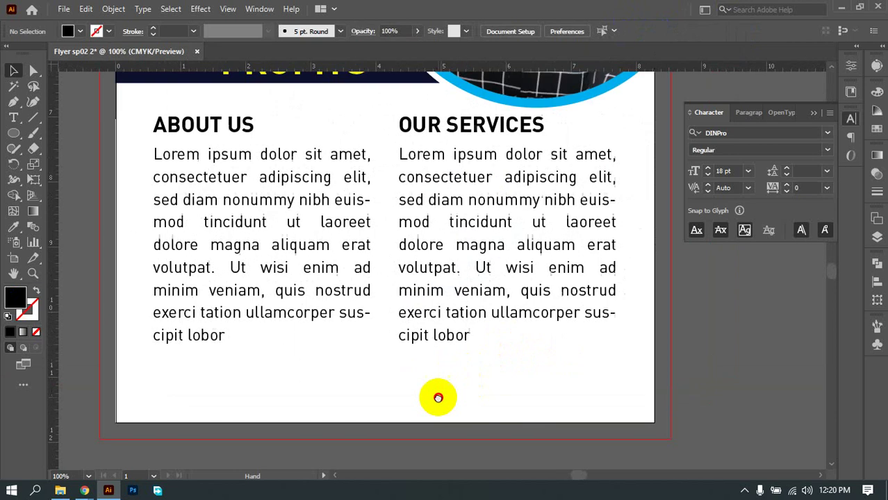
scroll(516, 368, "down", 1)
left_click(455, 314)
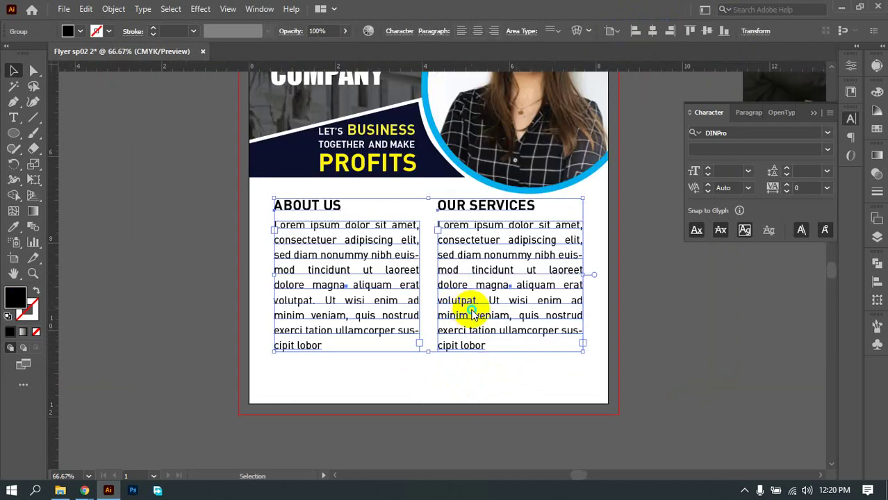
right_click(471, 314)
left_click(509, 193)
left_click(707, 311)
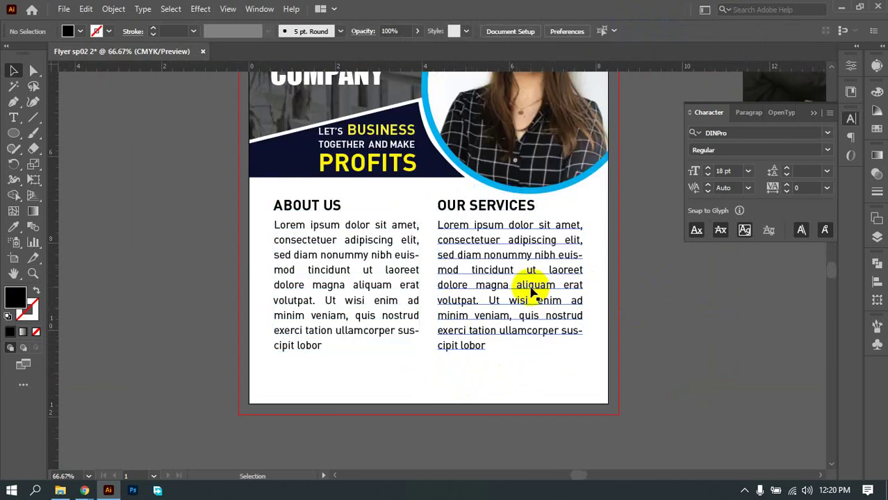
Step: Ungroup the "OUR SERVICES" column and the "ABOUT US" column into separate headings and paragraphs
left_click(532, 293)
right_click(529, 285)
left_click(564, 167)
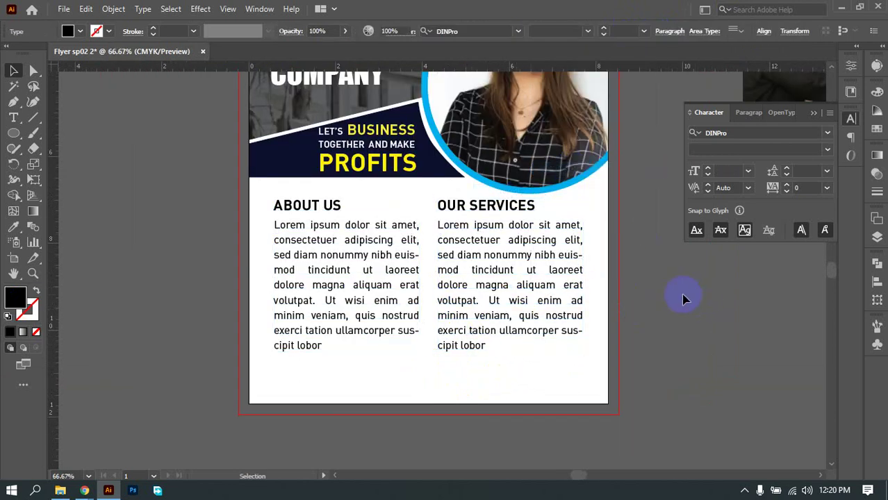
left_click(297, 307)
right_click(311, 295)
left_click(342, 191)
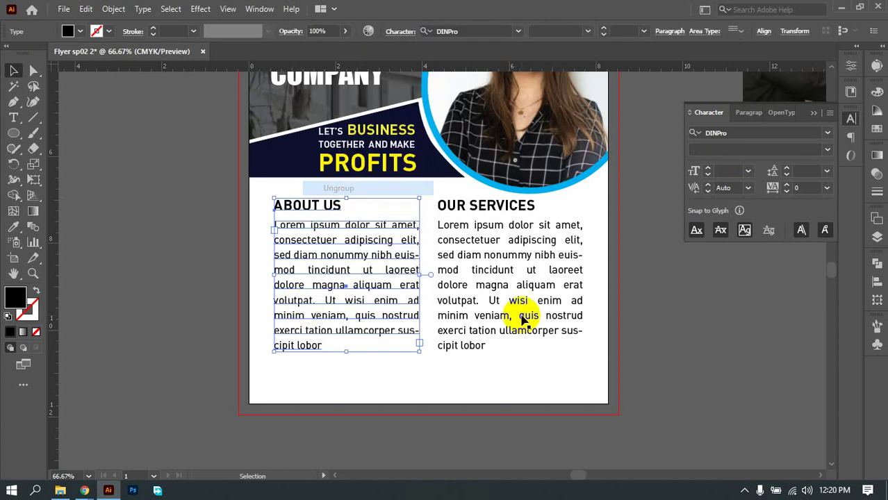
left_click(679, 373)
Step: Delete everything after "volutpat." from the paragraph under "OUR SERVICES"
scroll(507, 369, "up", 1)
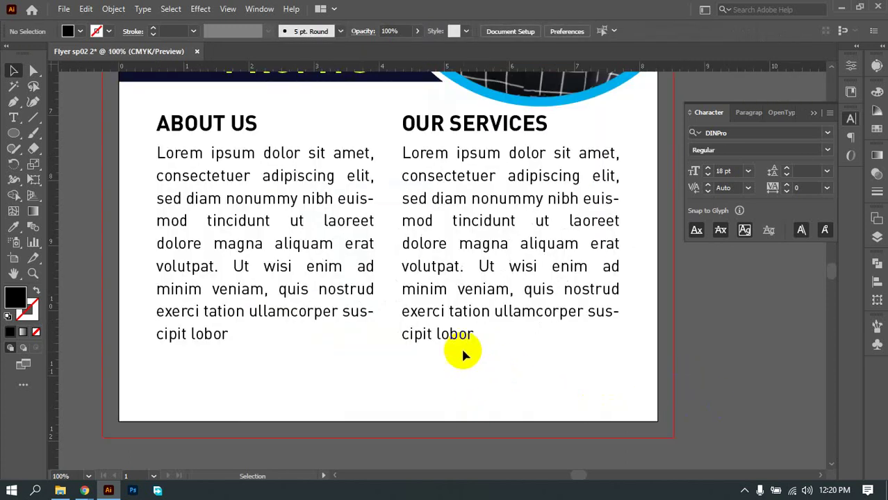
left_click(473, 335)
double_click(474, 335)
left_click_drag(477, 335, 464, 266)
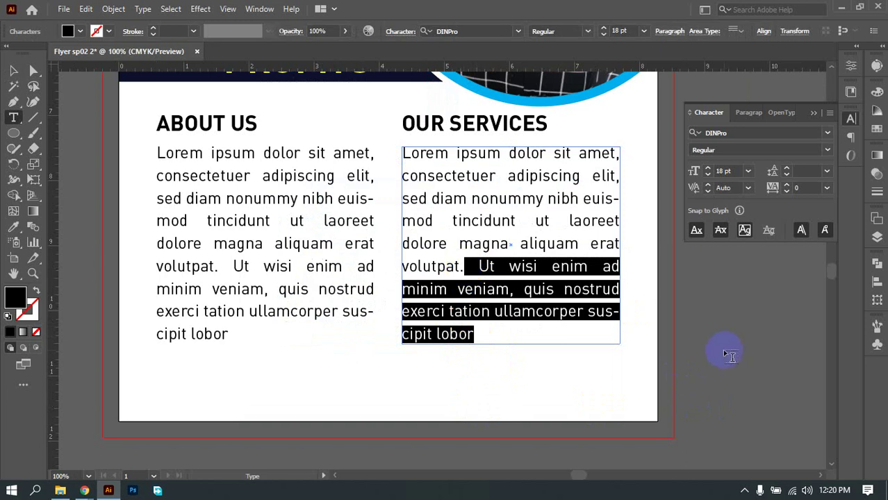
key("BackSpace")
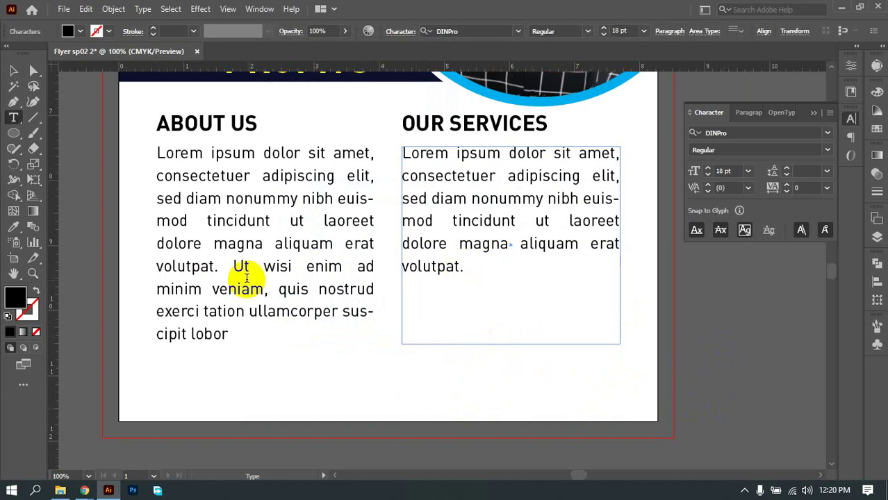
Step: Delete everything after "volutpat." from the paragraph under "ABOUT US"
left_click_drag(218, 266, 260, 338)
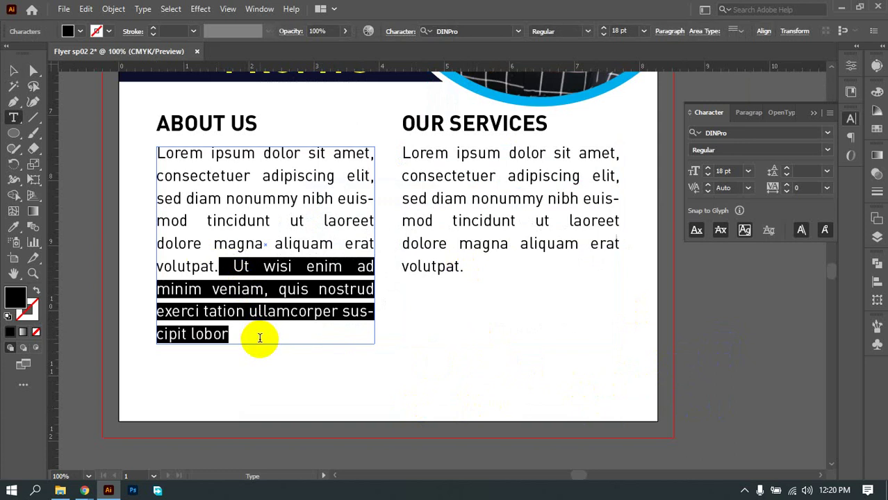
key("BackSpace")
left_click(13, 71)
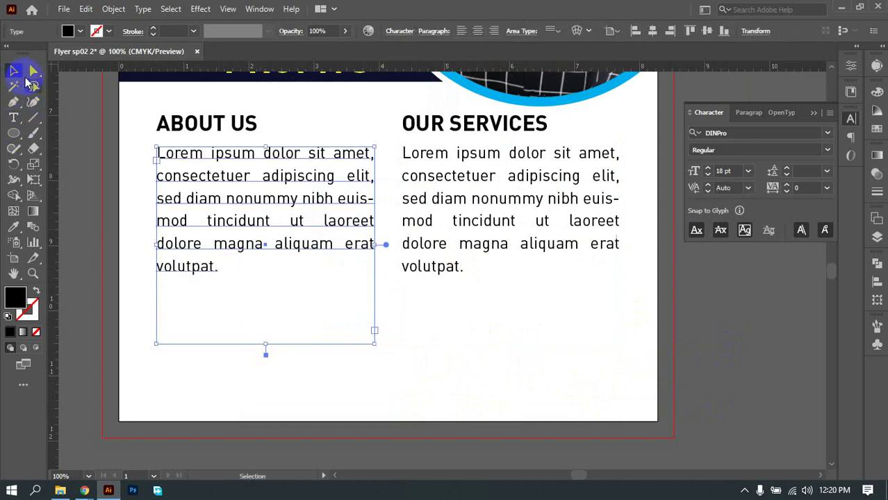
Step: Shorten both paragraph text frames so their lower edges sit just below the last line of text
left_click_drag(266, 346, 254, 278)
left_click(549, 300)
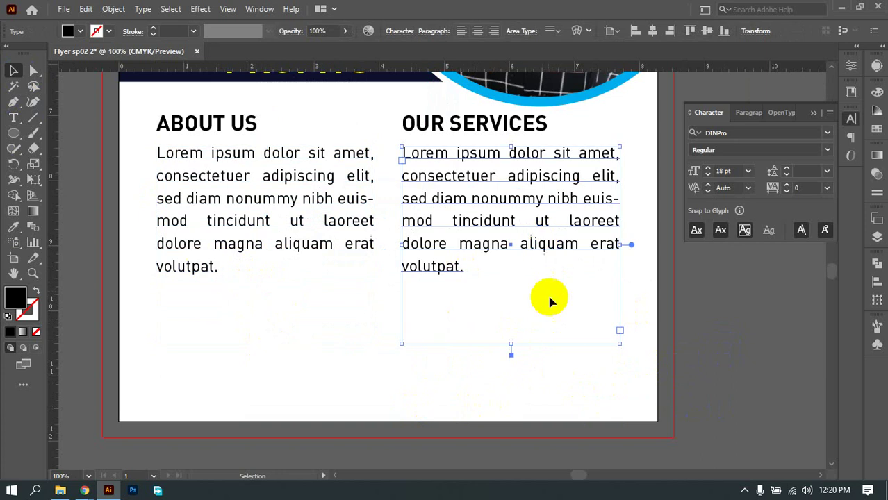
left_click_drag(511, 352, 498, 279)
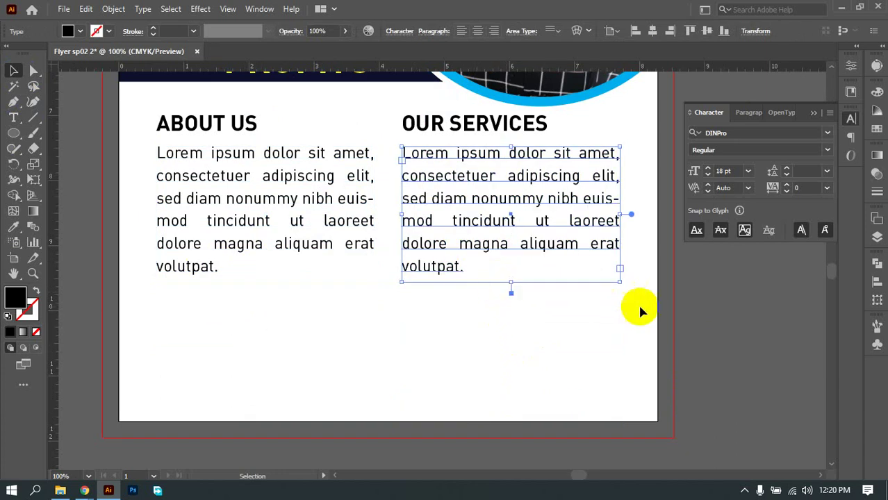
left_click(681, 335)
left_click_drag(598, 385, 127, 259)
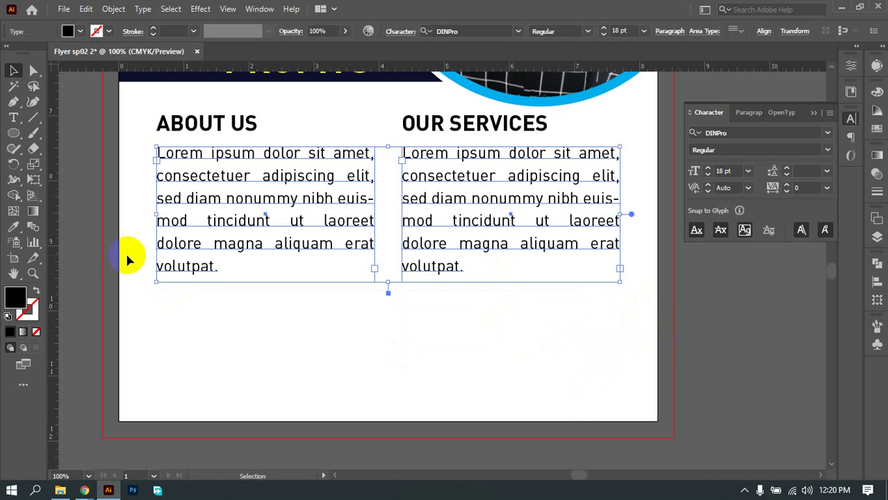
left_click(459, 358)
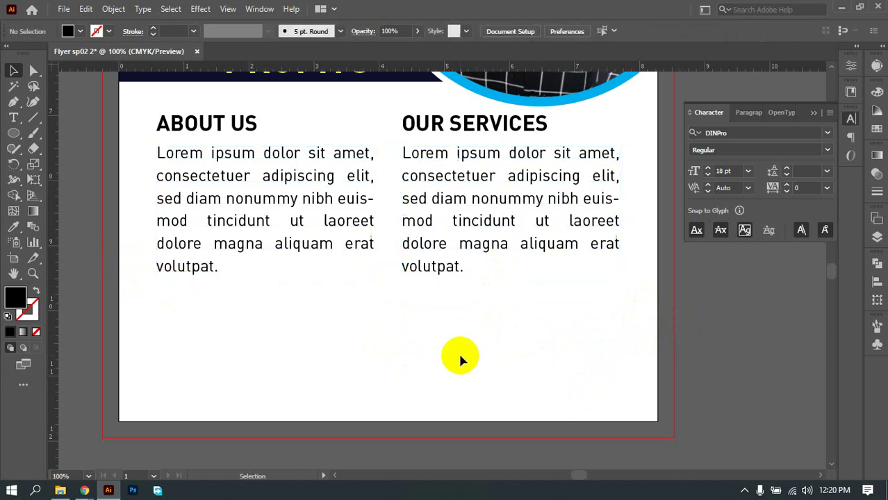
Step: Examine the two text columns and the empty space beneath them against the whole flyer layout
scroll(458, 351, "down", 3)
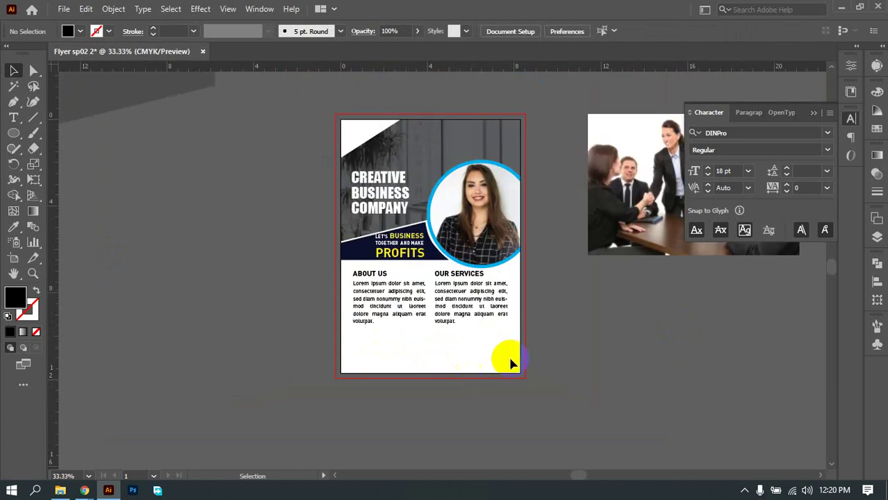
scroll(456, 331, "up", 3)
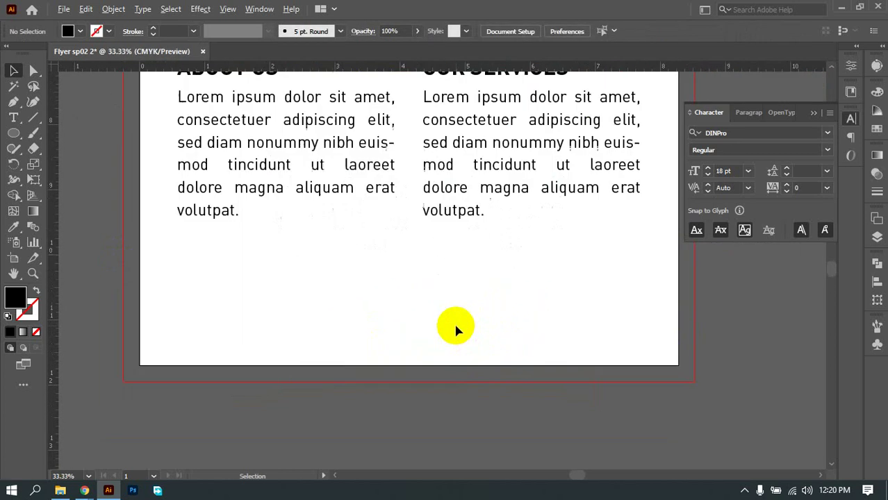
scroll(456, 326, "down", 3)
left_click_drag(464, 316, 444, 356)
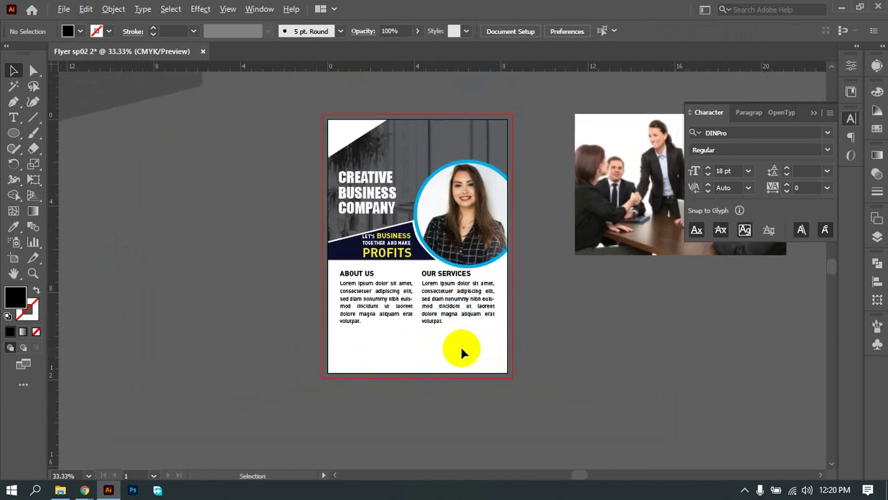
scroll(459, 344, "up", 3)
left_click_drag(413, 334, 469, 359)
scroll(436, 334, "up", 2)
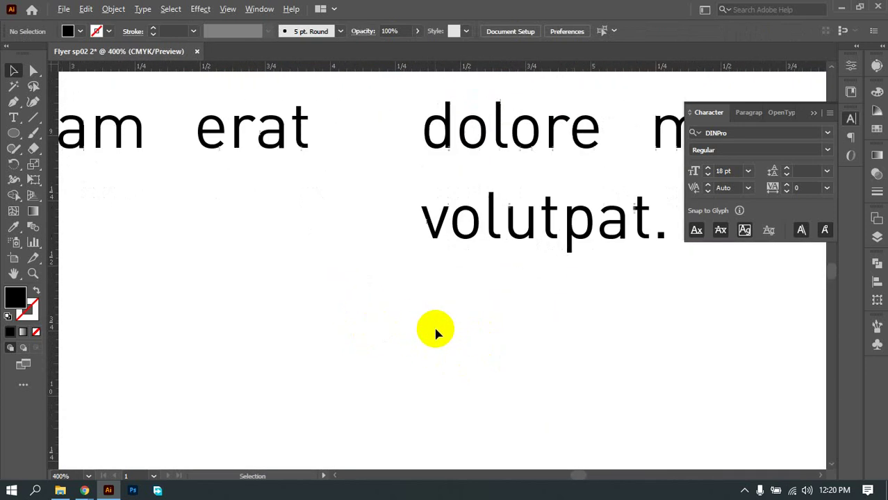
scroll(472, 292, "down", 5)
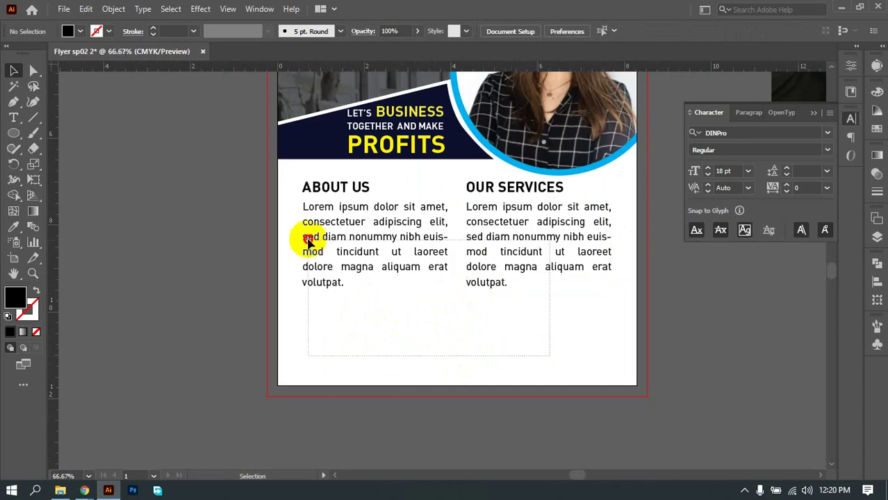
left_click_drag(309, 242, 308, 240)
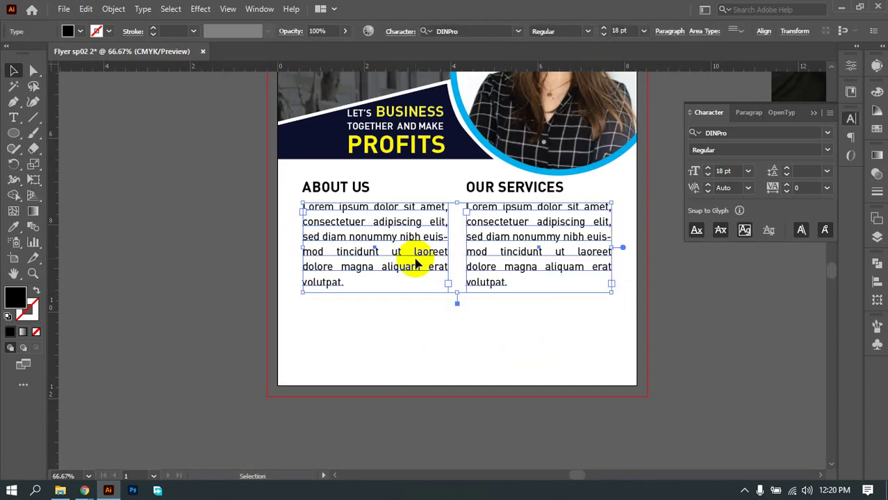
left_click(545, 322)
scroll(406, 329, "up", 2)
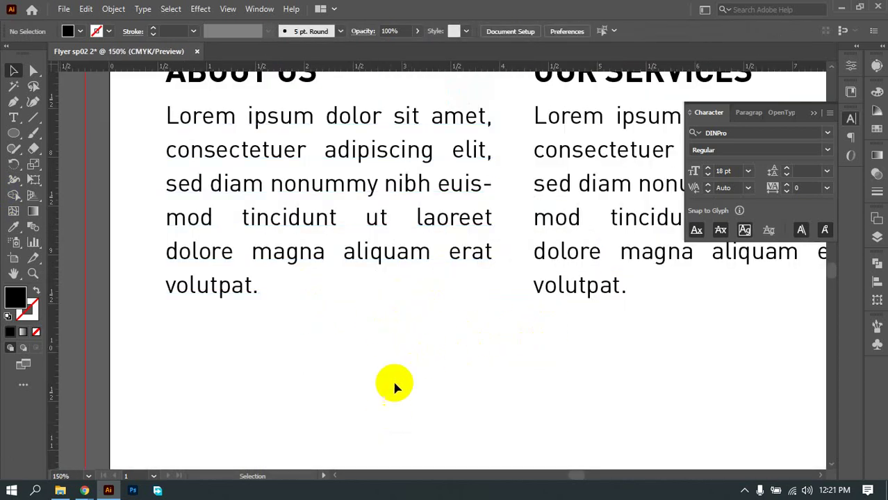
scroll(361, 403, "up", 5)
scroll(343, 376, "down", 2)
Step: Recolour the "ABOUT US" and "OUR SERVICES" headings in light blue
left_click(432, 248)
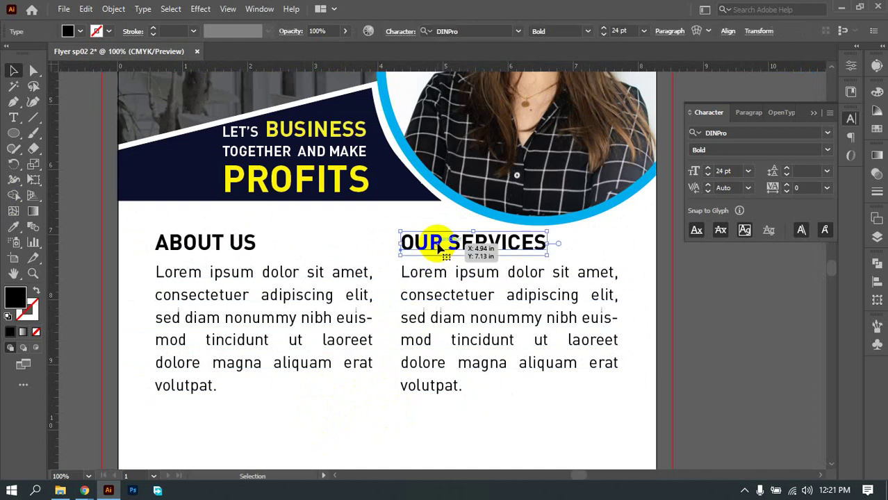
left_click(200, 247, "shift")
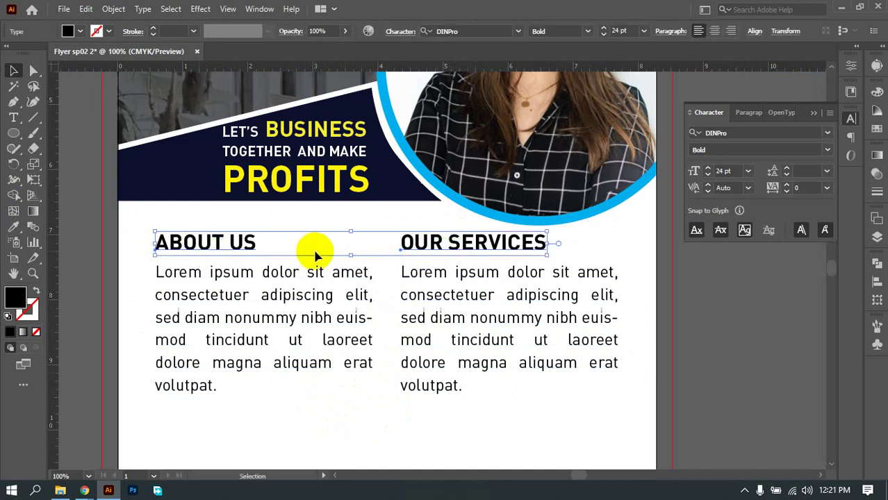
scroll(386, 297, "down", 2)
scroll(486, 348, "up", 2)
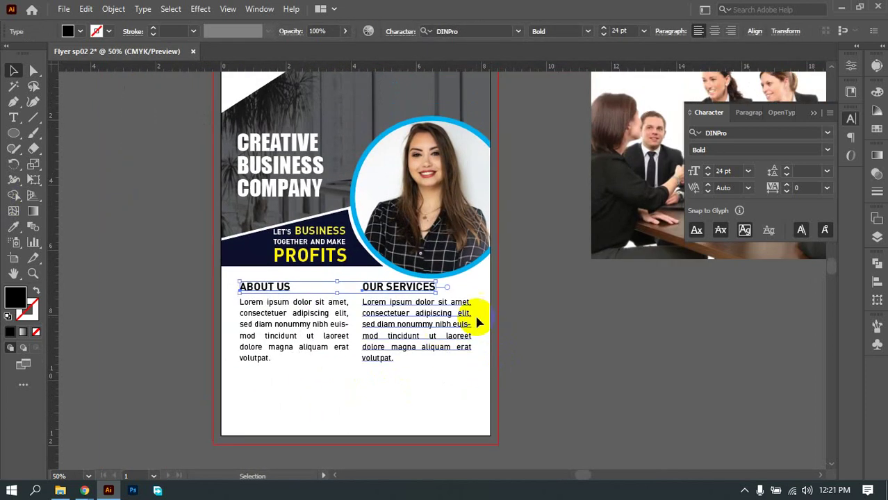
left_click(71, 31)
left_click(73, 54)
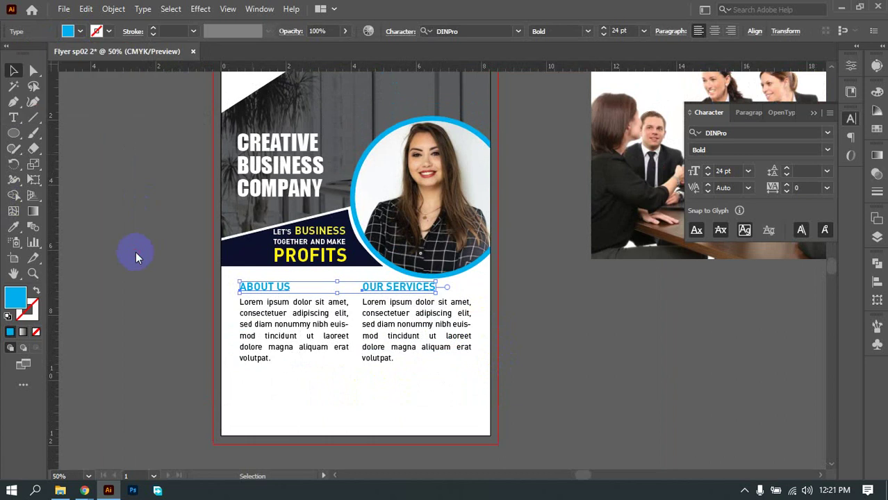
left_click(235, 332)
Step: Apply the navy of the tagline shape to the "ABOUT US" and "OUR SERVICES" headings by sampling it with the Eyedropper
scroll(455, 382, "down", 1)
scroll(455, 382, "down", 1)
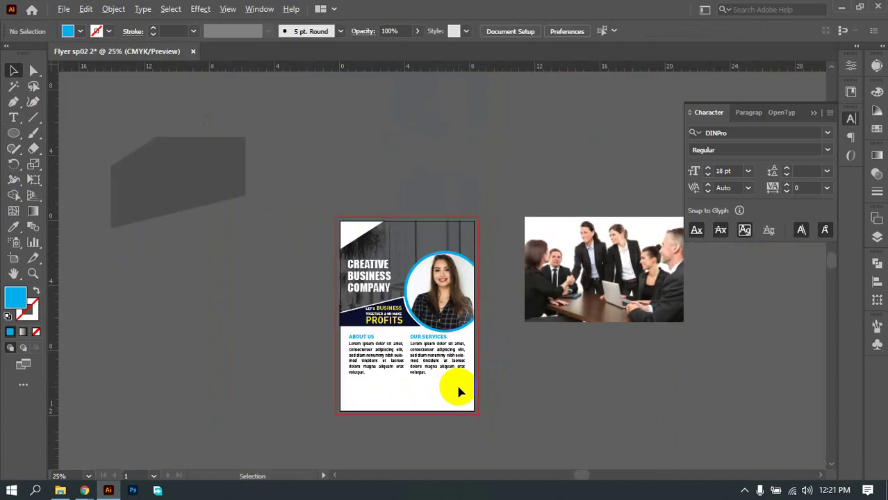
scroll(442, 388, "up", 4)
scroll(485, 298, "down", 1)
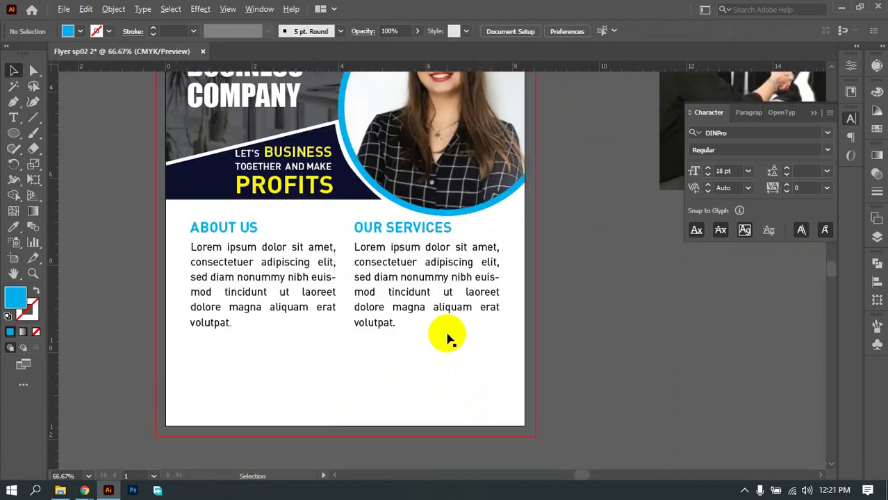
scroll(487, 347, "left", 2)
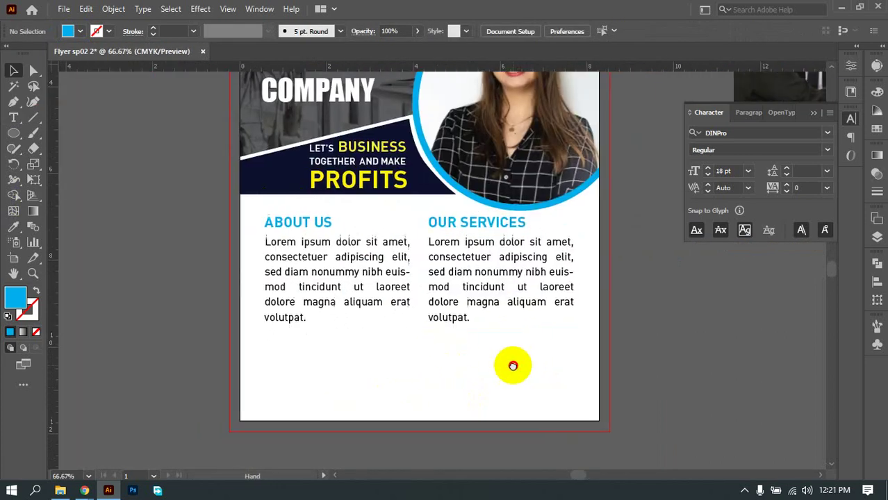
left_click(434, 221)
left_click(312, 226, "shift")
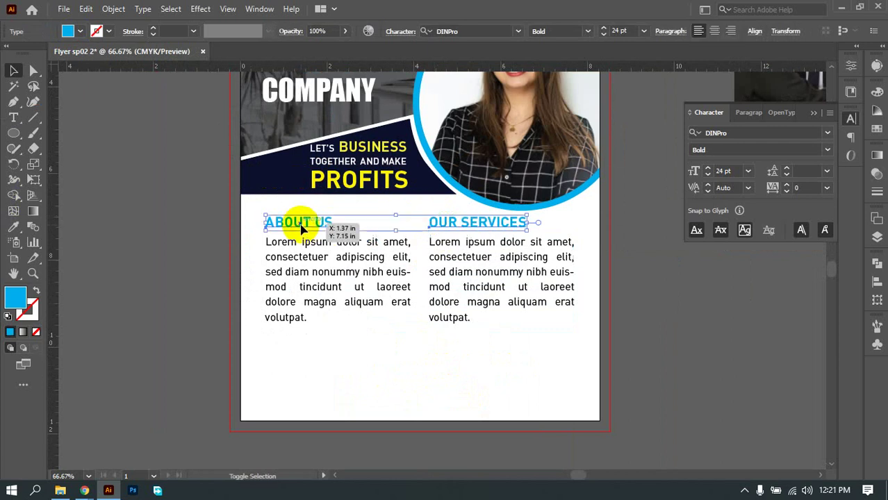
key("i")
left_click(276, 176)
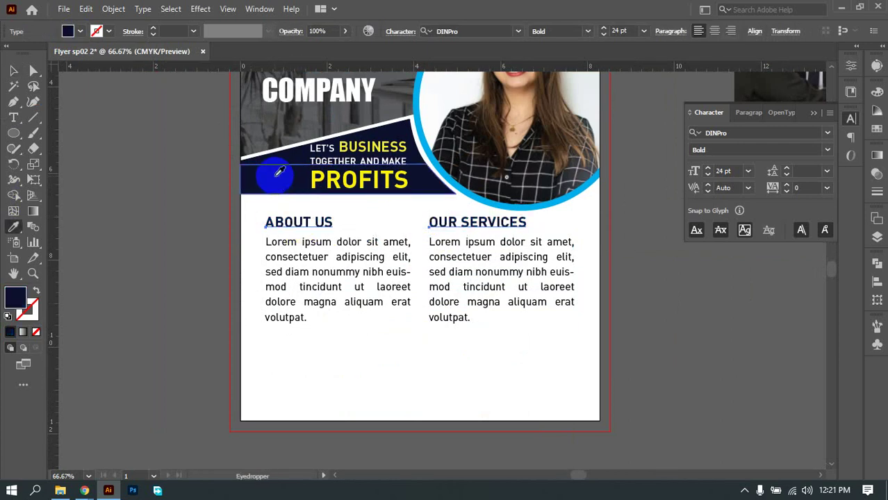
key("v")
left_click(148, 257)
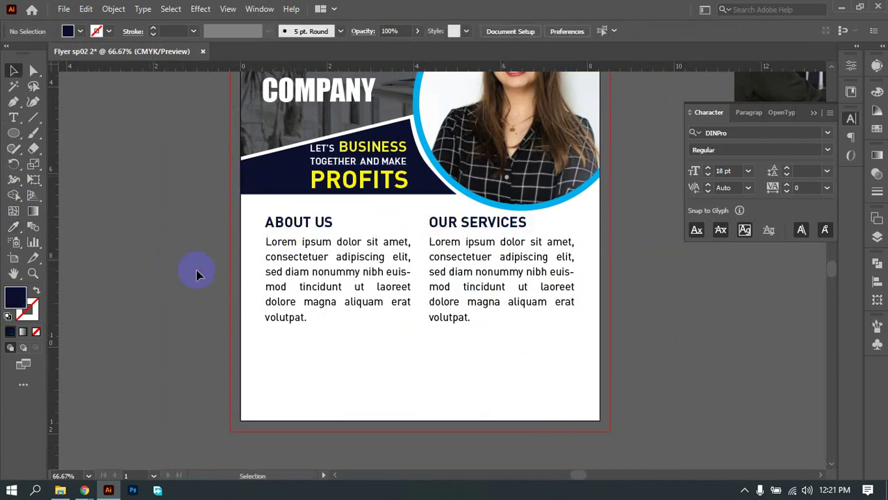
Step: Examine the heading colour up close and review the overall flyer layout, including the blank area under the columns
scroll(293, 233, "up", 1)
scroll(208, 189, "up", 9)
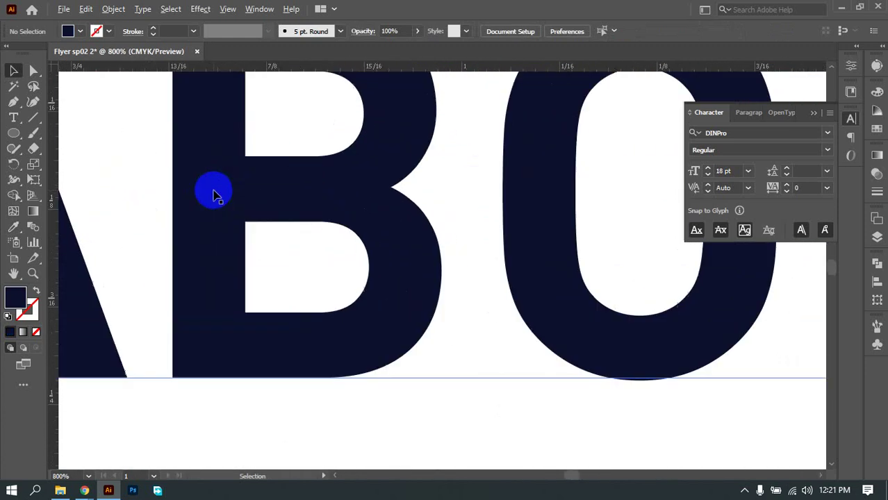
scroll(208, 189, "down", 8)
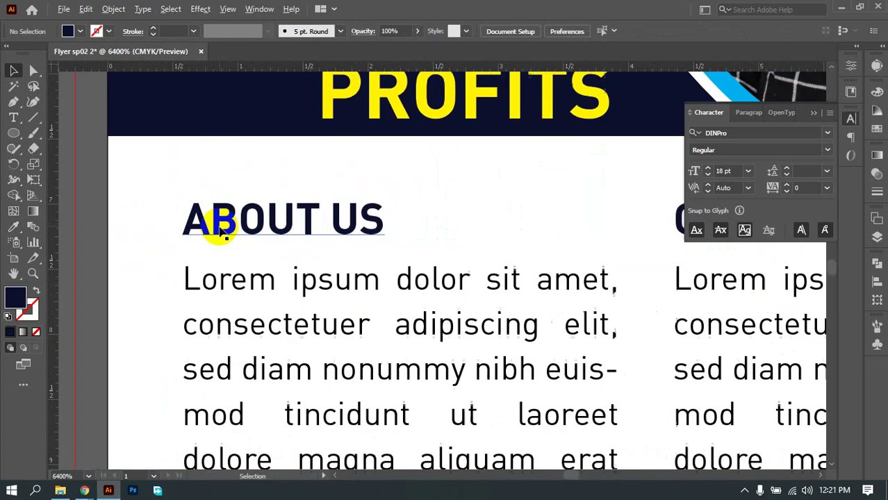
left_click_drag(398, 222, 385, 285)
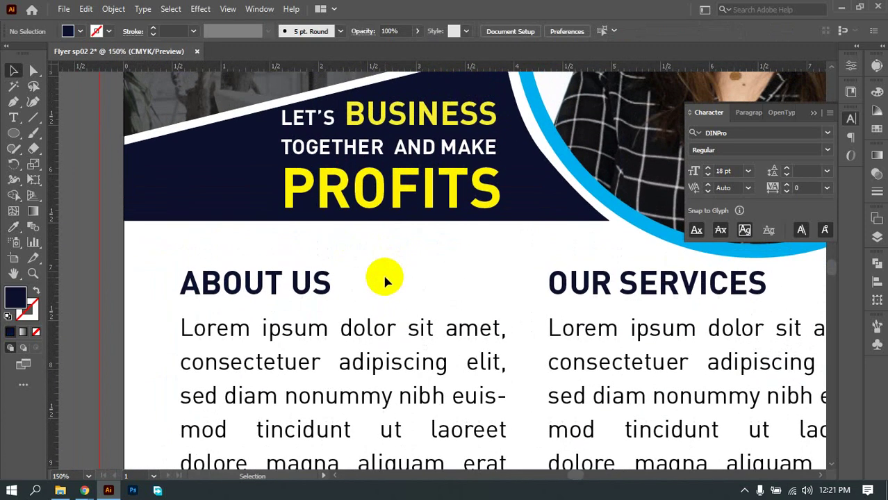
scroll(384, 276, "down", 2)
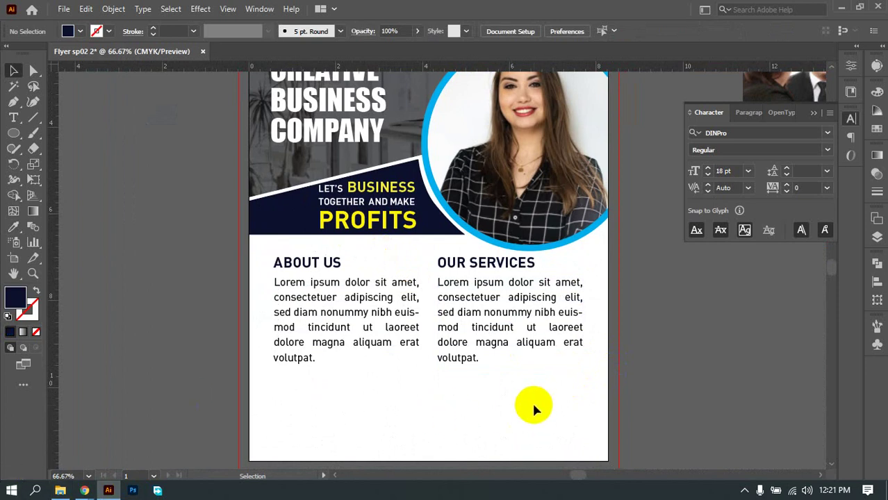
scroll(529, 410, "down", 1)
left_click_drag(614, 405, 563, 307)
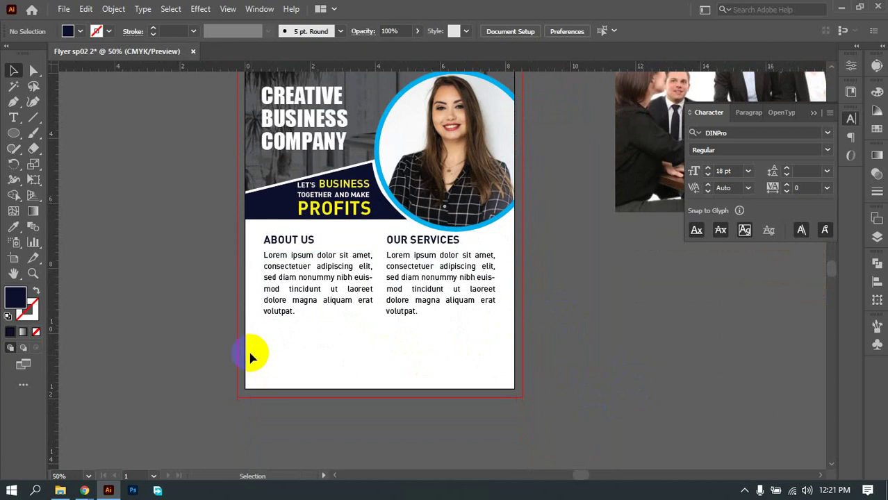
scroll(373, 380, "up", 2)
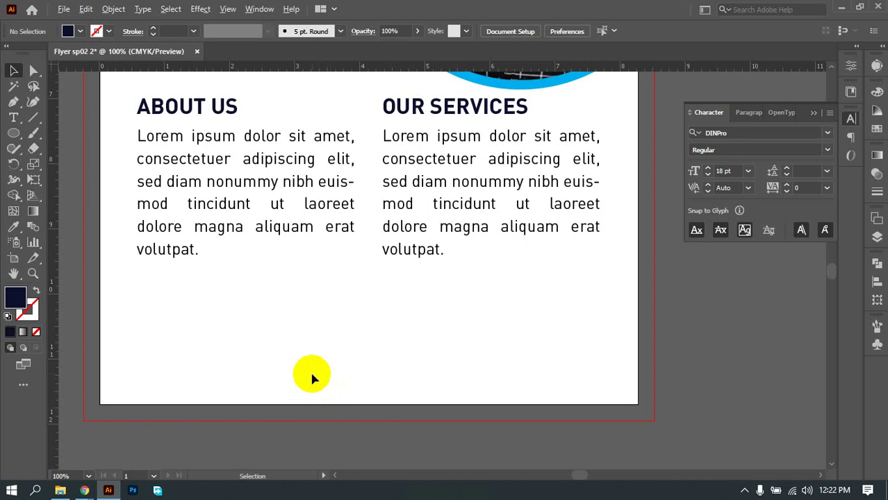
scroll(314, 378, "down", 3)
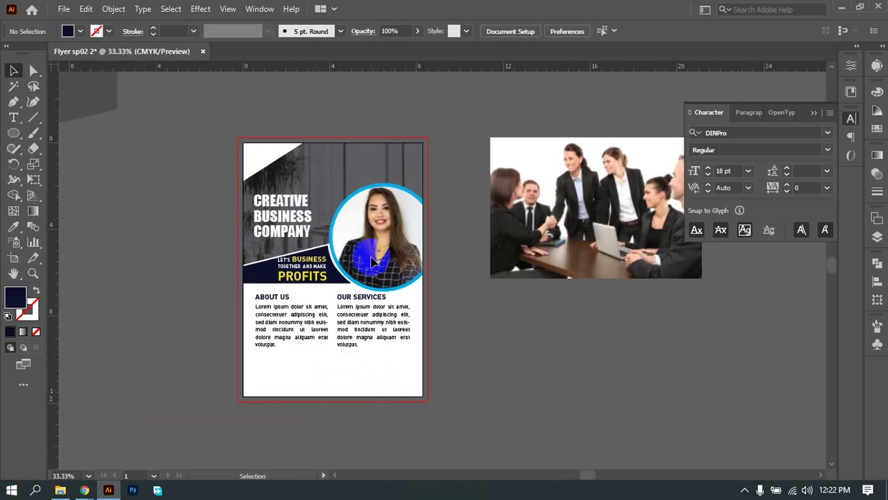
scroll(379, 271, "up", 1)
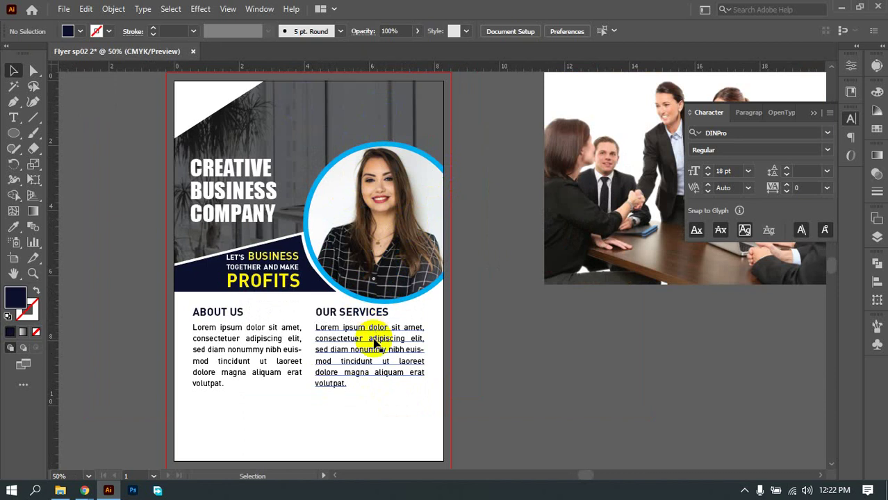
left_click_drag(372, 337, 416, 346)
mouse_move(205, 334)
left_mouse_down()
mouse_move(202, 181)
mouse_move(257, 189)
left_mouse_up()
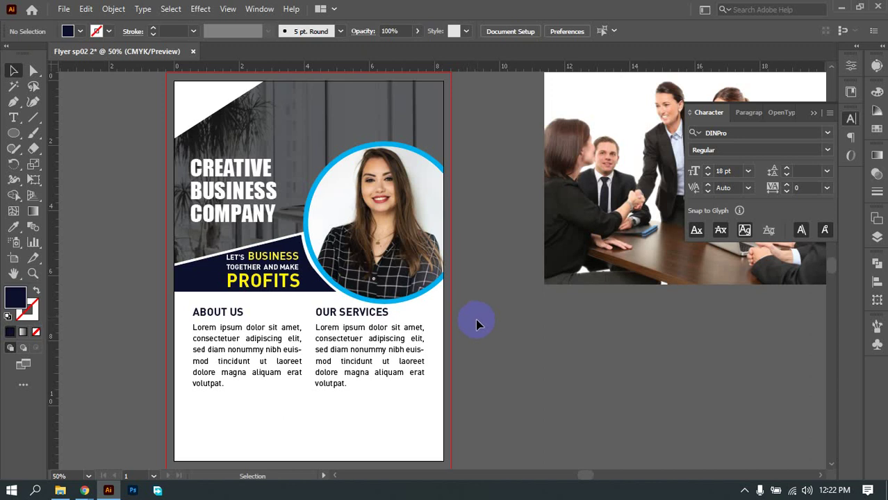
Step: Select the two overlapping navy tagline shapes beside the portrait circle and split them with Pathfinder Divide
scroll(294, 287, "up", 6)
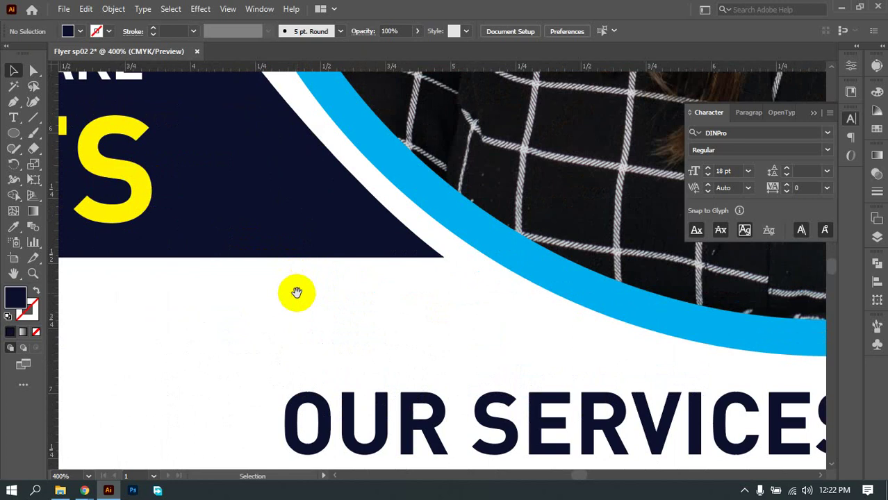
left_click_drag(296, 291, 479, 448)
scroll(400, 297, "up", 2)
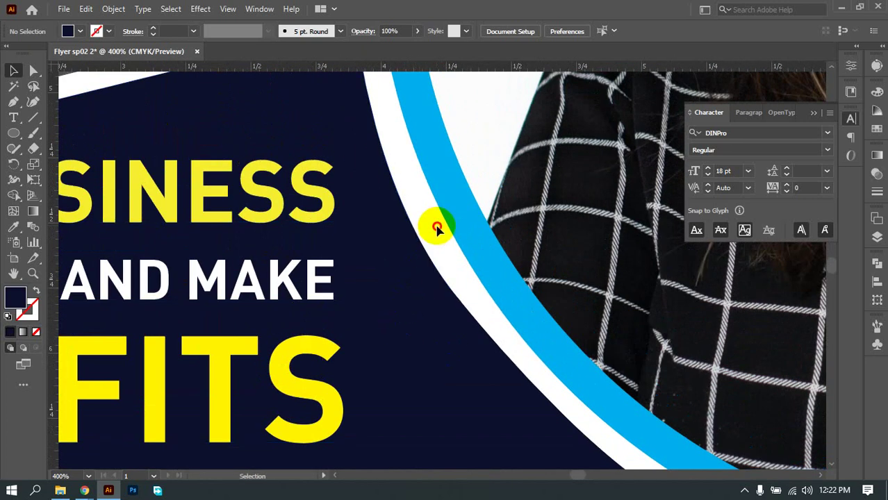
left_click_drag(436, 228, 420, 318)
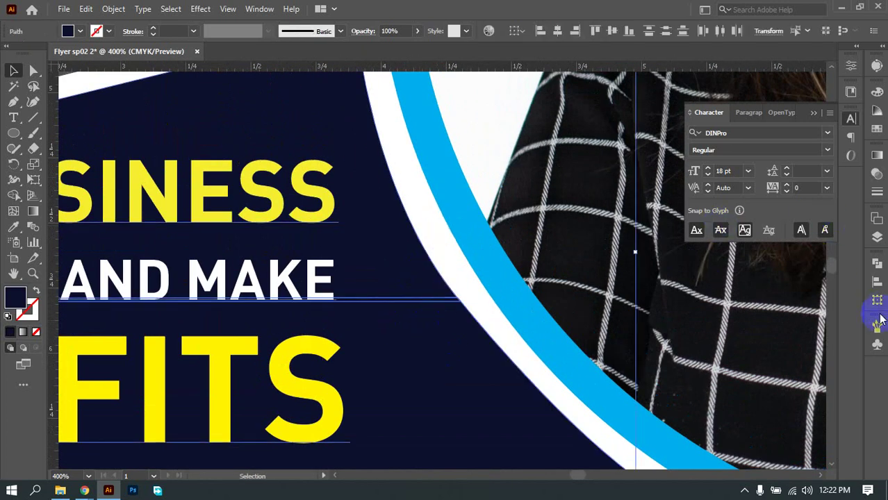
left_click(876, 263)
left_click(728, 327)
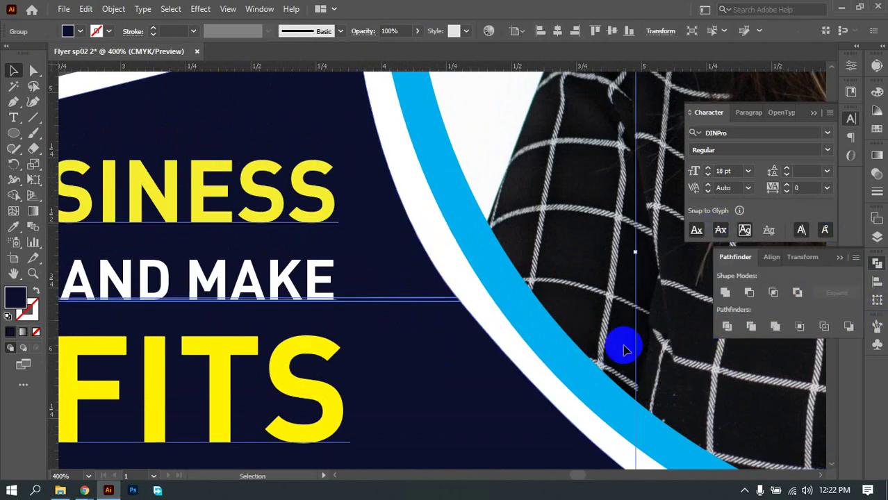
left_click(467, 289)
left_click(439, 314)
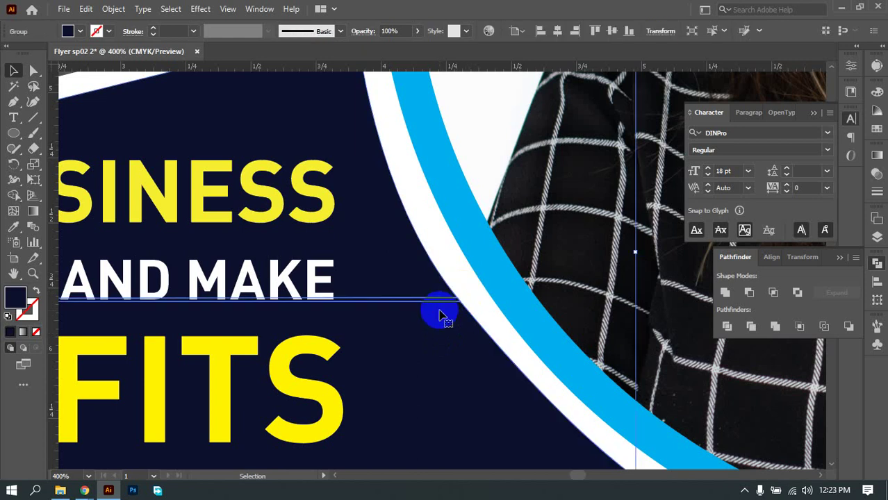
Step: Merge the divided navy tagline pieces into a single shape with Pathfinder Unite
key("ctrl+0")
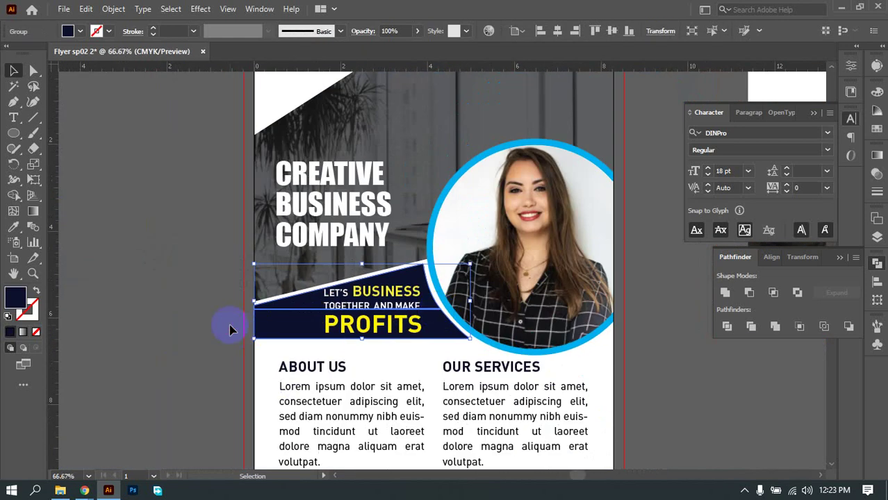
left_click(244, 329)
scroll(244, 330, "up", 3, "alt")
left_click(321, 318)
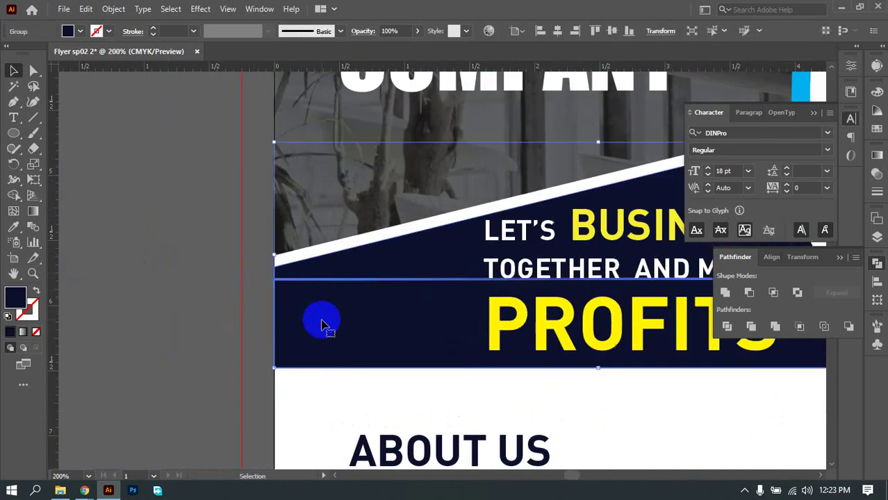
left_click(725, 292)
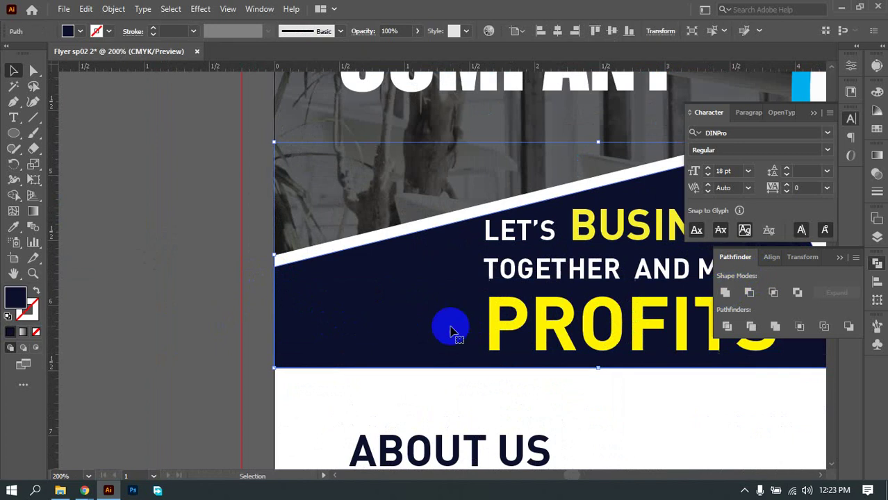
Step: Move the upper anchor point at the notch in the navy shape's curved edge onto the anchor just below it
left_click_drag(602, 310, 188, 357)
scroll(419, 332, "up", 3, "alt")
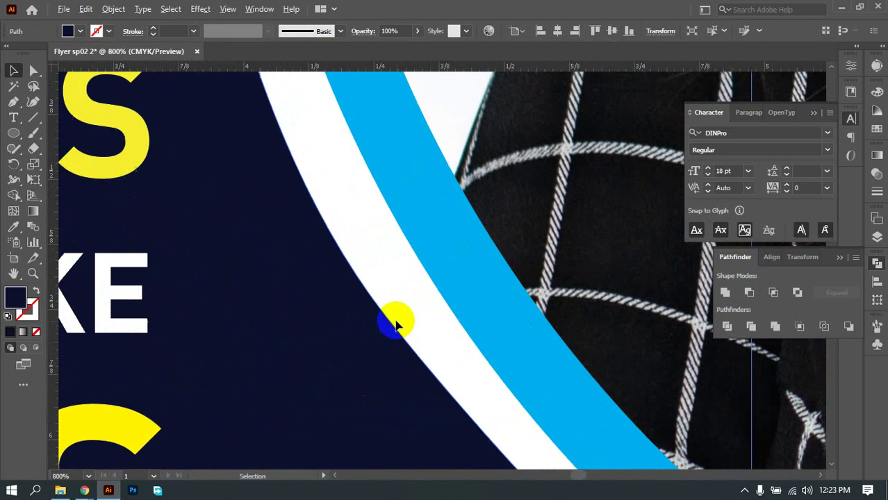
left_click(379, 278)
key("a")
left_click_drag(376, 272, 323, 337)
left_click_drag(401, 336, 396, 326)
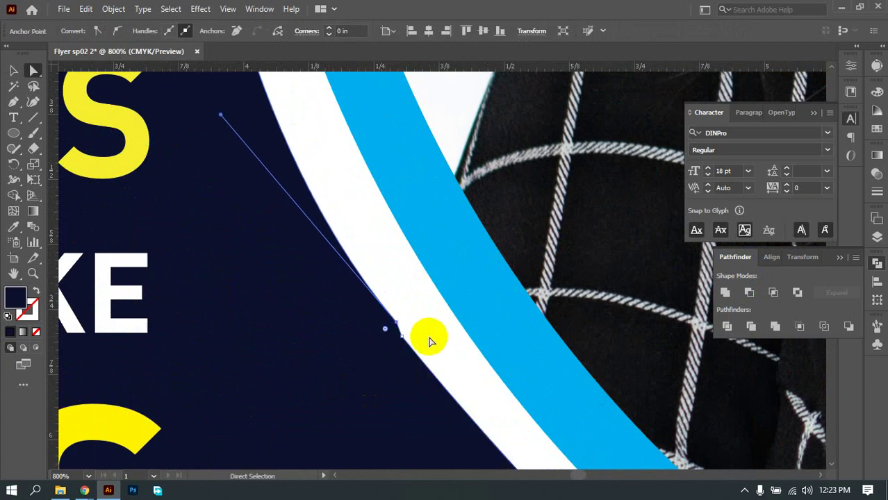
left_click(425, 338)
left_click(405, 335)
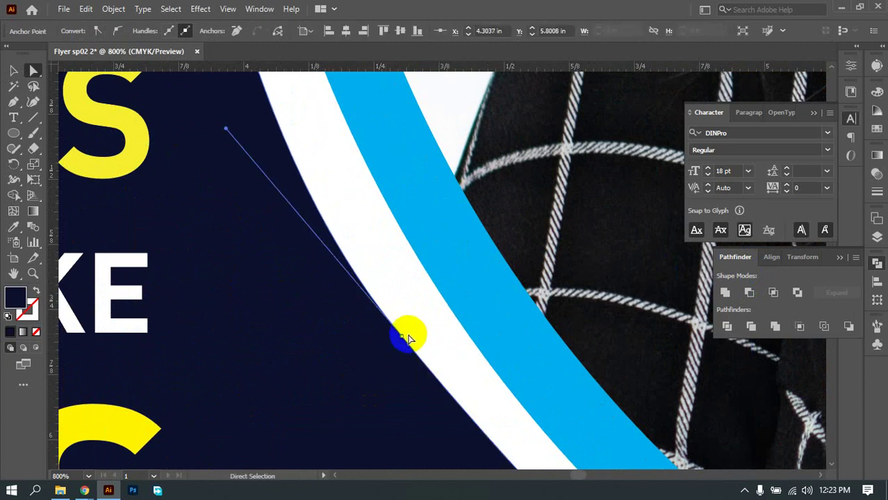
Step: Nudge the anchor at the joint slightly up and left along the navy shape's curved edge
left_click(356, 367)
left_click(415, 341)
left_click(420, 336)
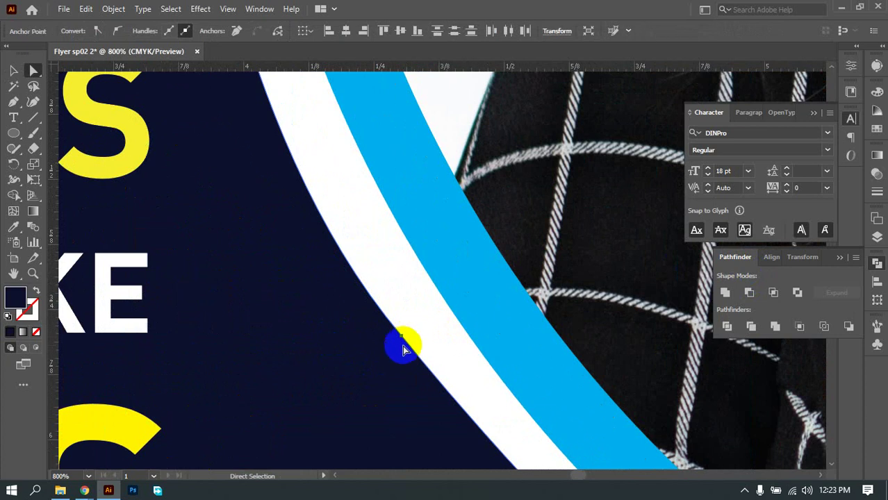
left_click_drag(401, 348, 395, 330)
Step: Adjust the curve handle at the navy shape's lower-right tip so its edge follows the portrait circle
scroll(438, 367, "down", 3)
left_click_drag(446, 359, 367, 253)
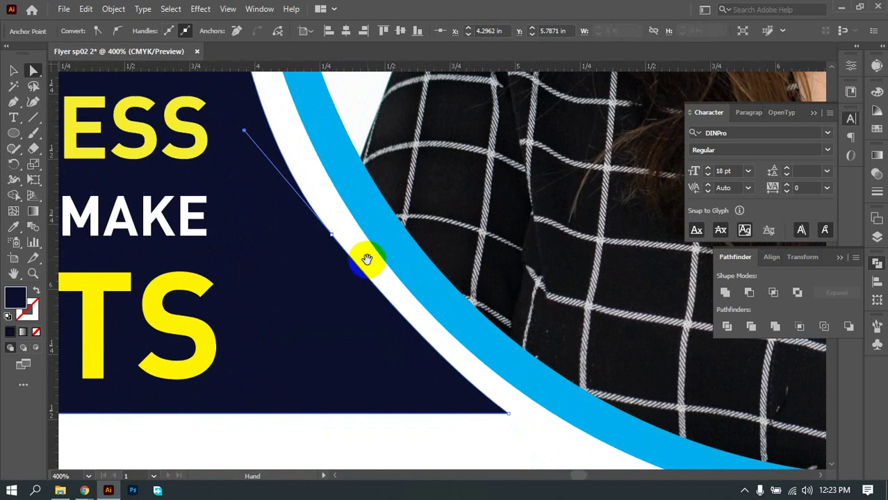
left_click(516, 411)
left_click(436, 373)
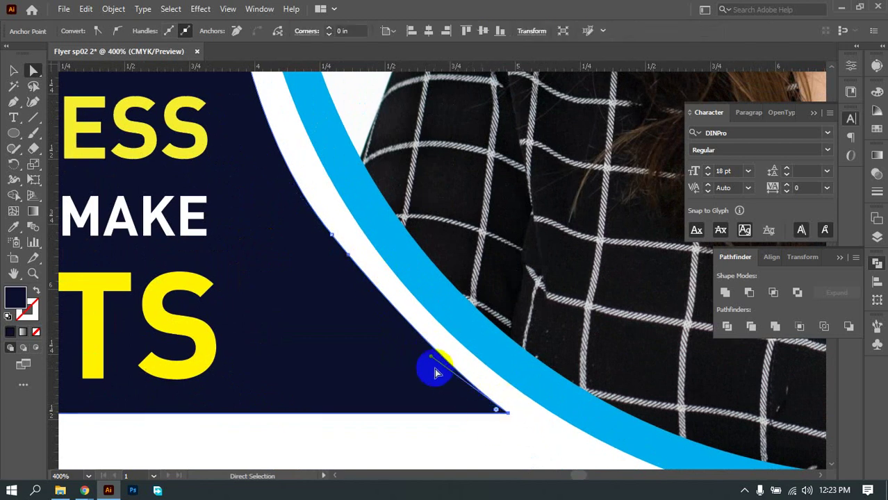
left_click_drag(431, 360, 426, 362)
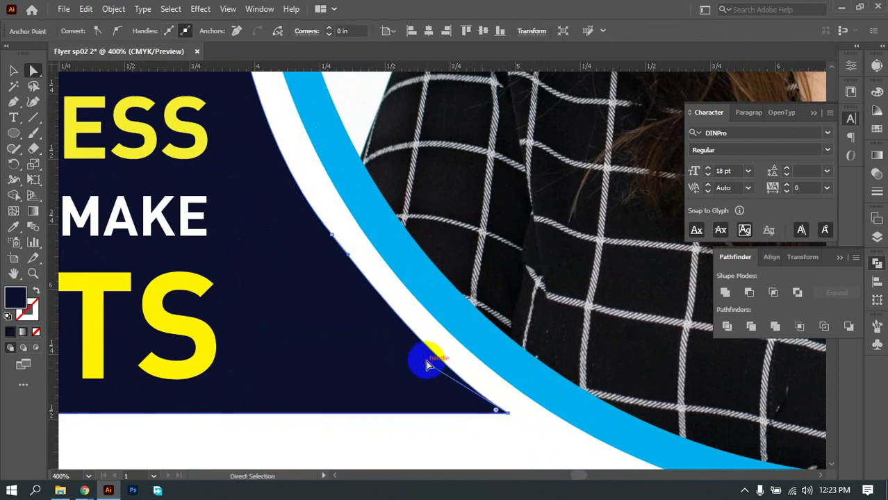
Step: Move the lower joint anchor on the navy shape's curved edge onto the anchor above it
scroll(359, 286, "up", 2)
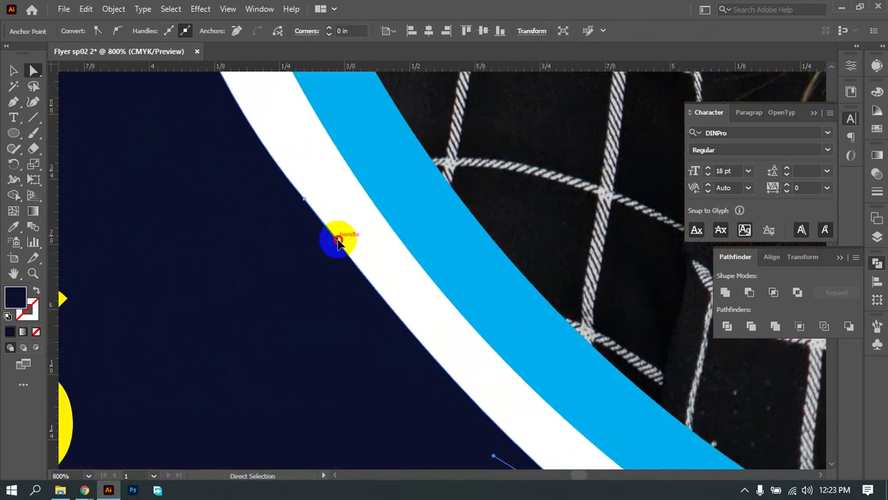
left_click_drag(334, 241, 301, 203)
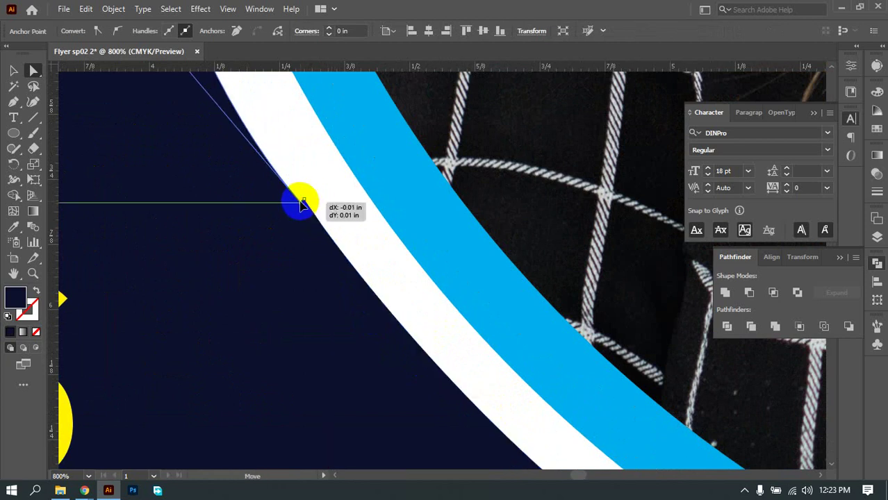
left_click(302, 206)
Step: Try to remove one of the overlapping joint anchors from the navy shape's curved edge with the Delete Anchor Point tool
scroll(308, 205, "up", 3)
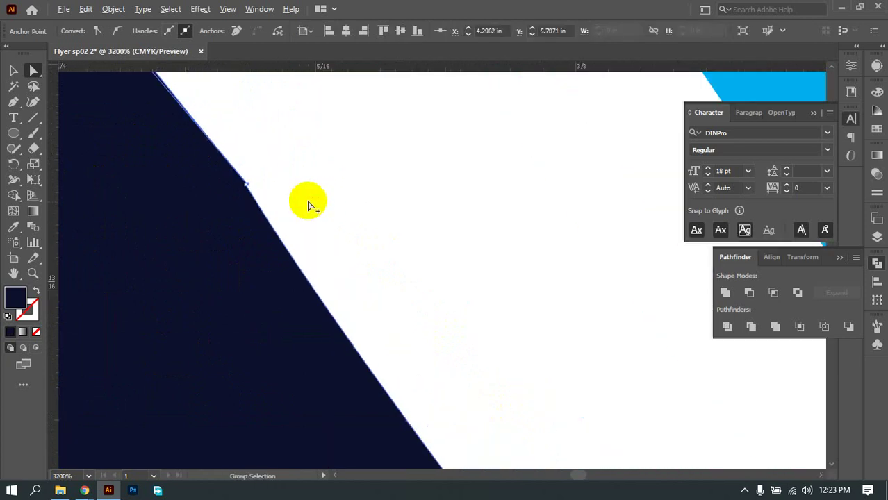
scroll(224, 195, "up", 5)
left_click_drag(184, 234, 392, 310)
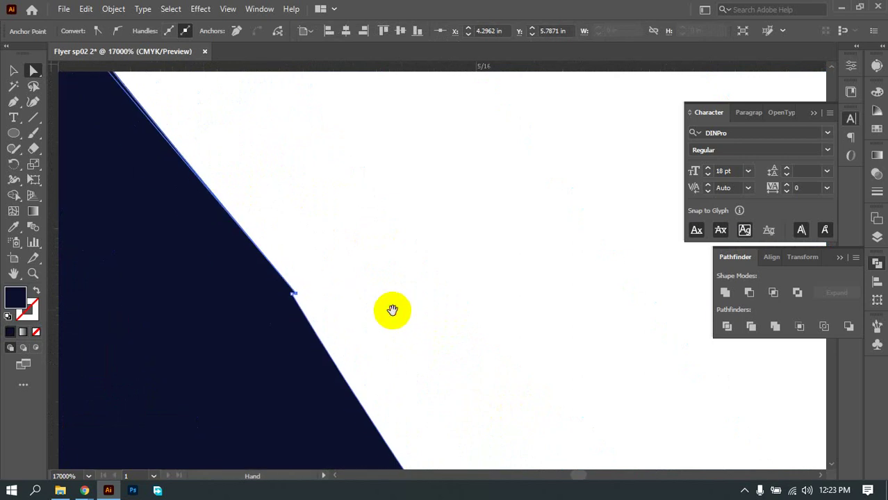
left_click(305, 311)
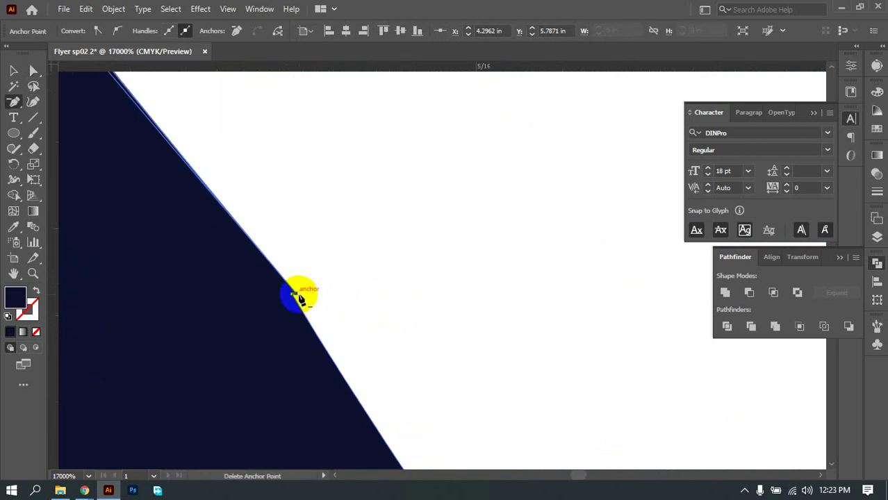
left_click(294, 294)
scroll(319, 300, "down", 8)
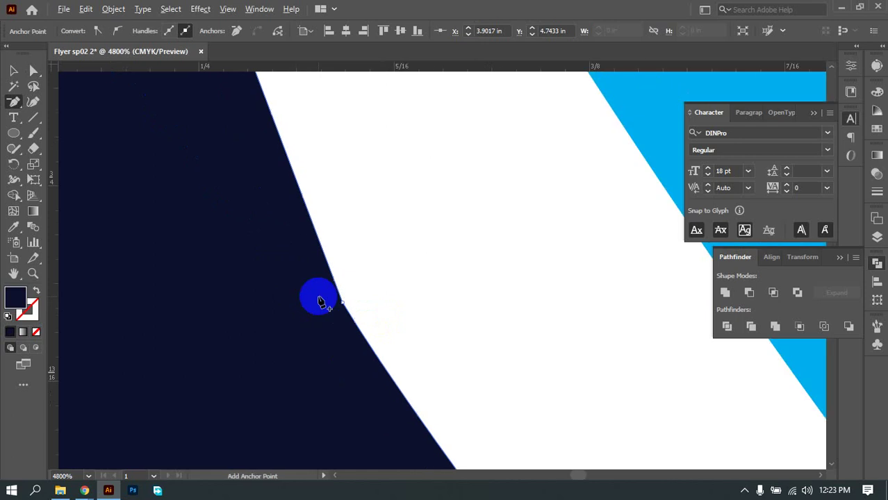
Step: Delete the other overlapping anchor point at the joint on the navy shape's curved edge
left_click(339, 301)
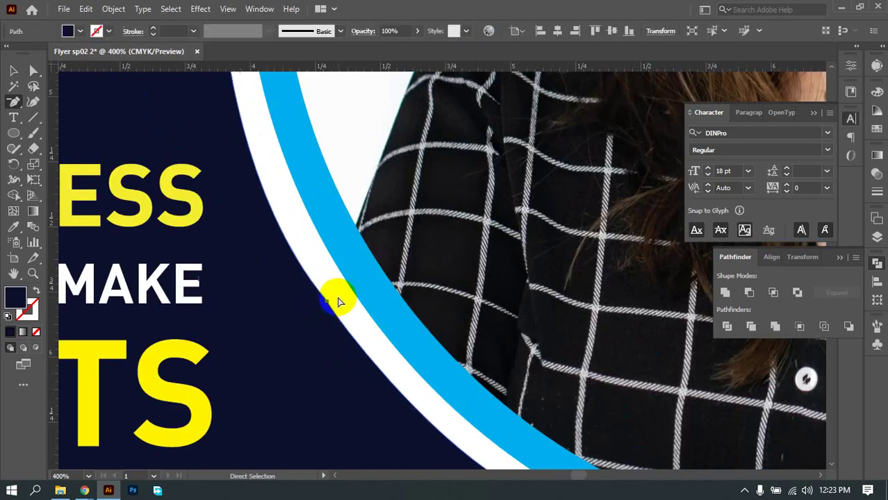
scroll(332, 301, "up", 8)
left_click(389, 261)
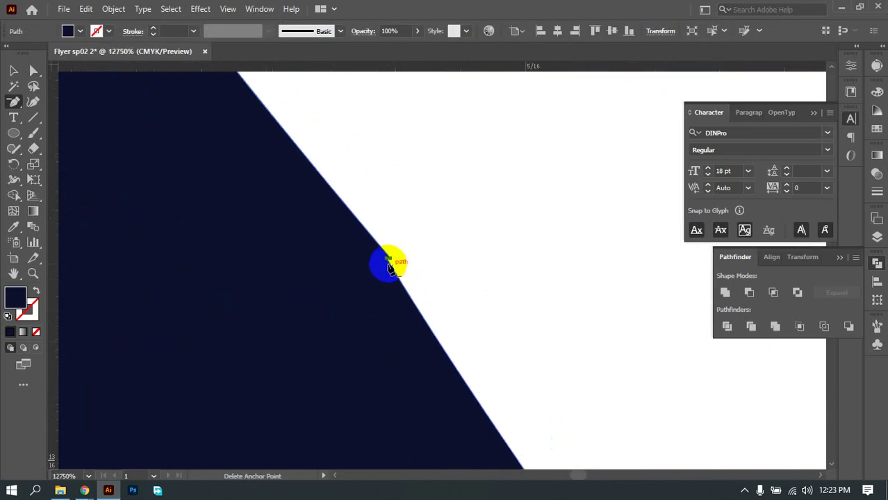
Step: Delete the redundant anchor point on the curved edge of the navy panel next to the white band
left_click(388, 263)
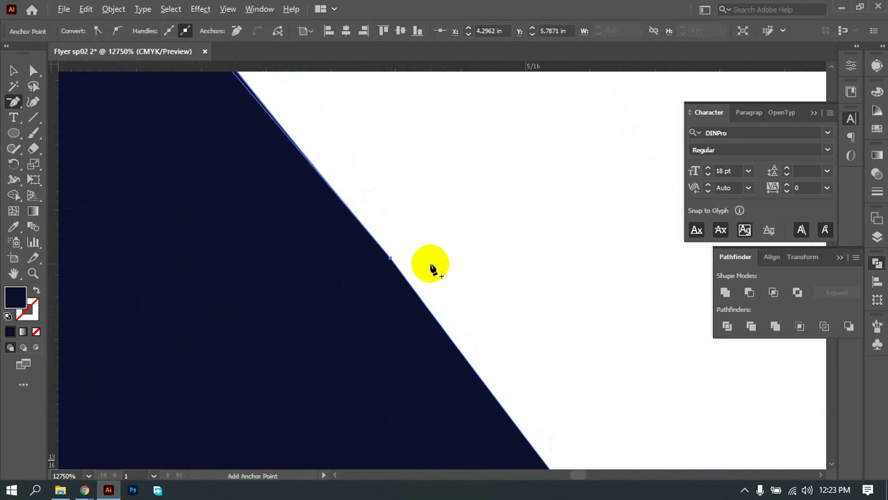
scroll(430, 264, "down", 8)
scroll(440, 258, "up", 4)
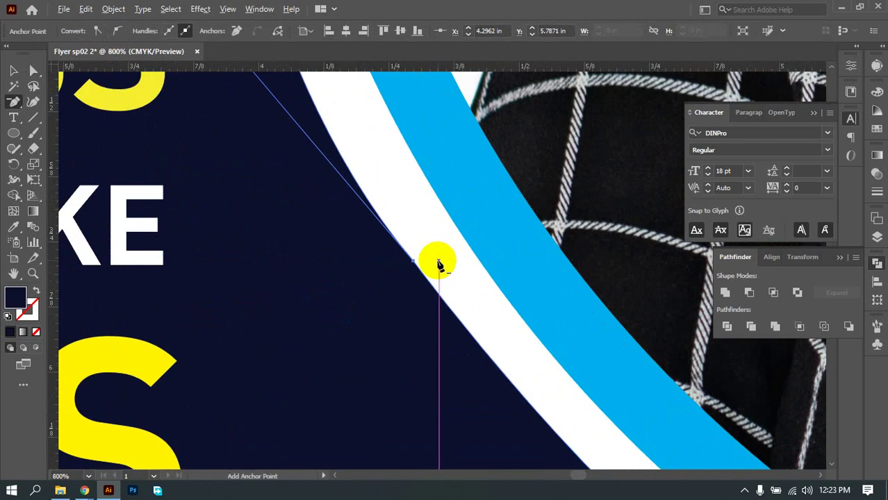
Step: Adjust the upper direction handle of the navy panel's mid-curve anchor so the edge follows the blue ring
key("a")
left_click(419, 253)
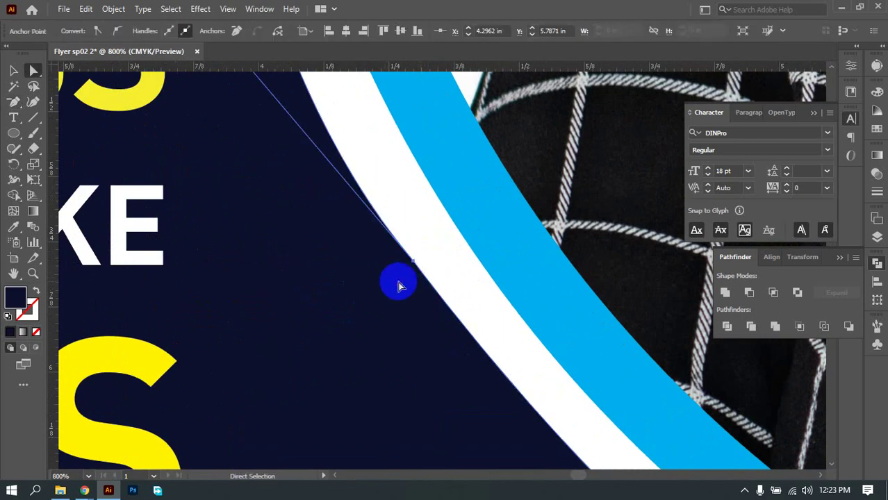
left_click(407, 257)
scroll(395, 256, "down", 1)
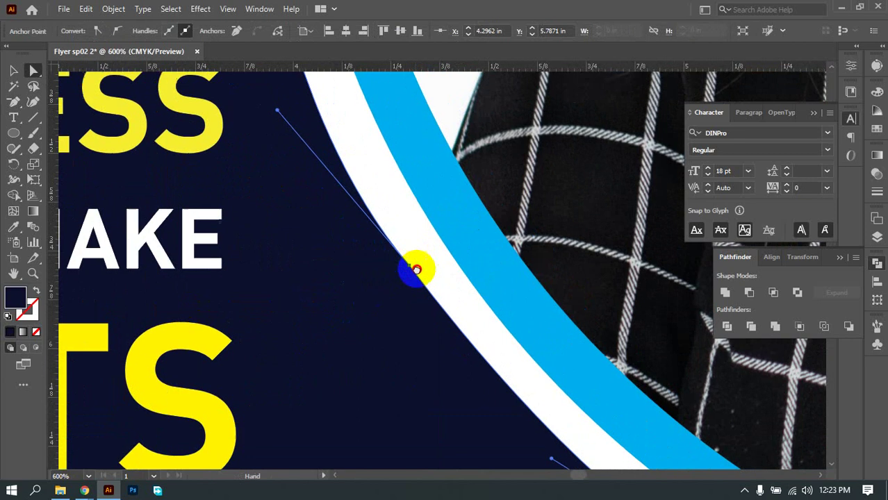
scroll(414, 267, "up", 2)
left_click_drag(282, 171, 293, 154)
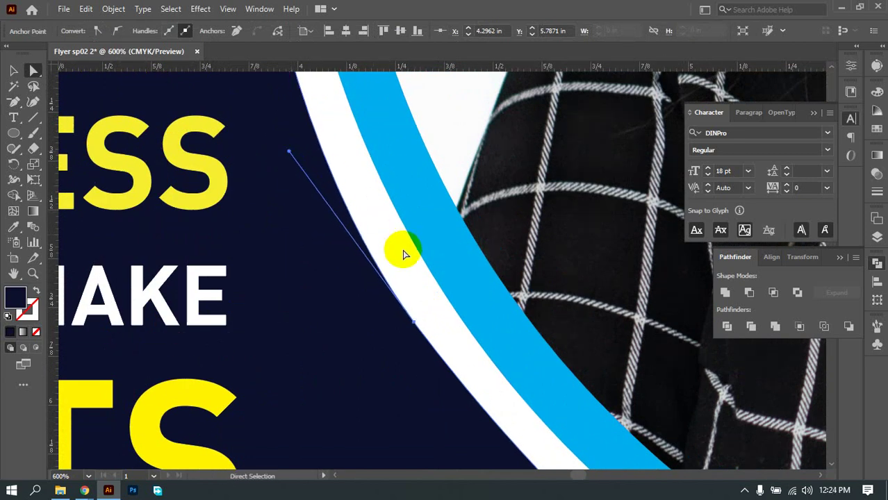
left_click(416, 298)
scroll(424, 303, "down", 2)
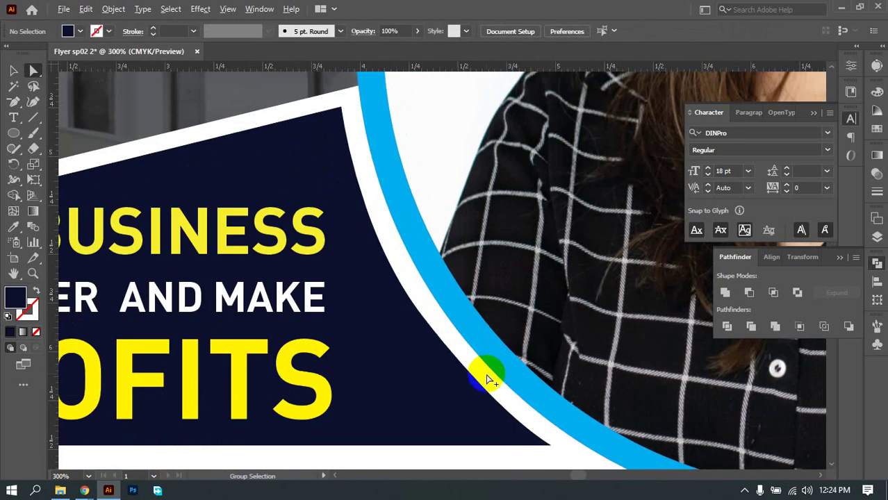
Step: Reshape the lower curve segment of the navy panel by pulling it slightly outward toward the blue ring
scroll(488, 380, "up", 2)
left_click_drag(407, 258, 383, 342)
left_click(453, 345)
left_click(437, 332)
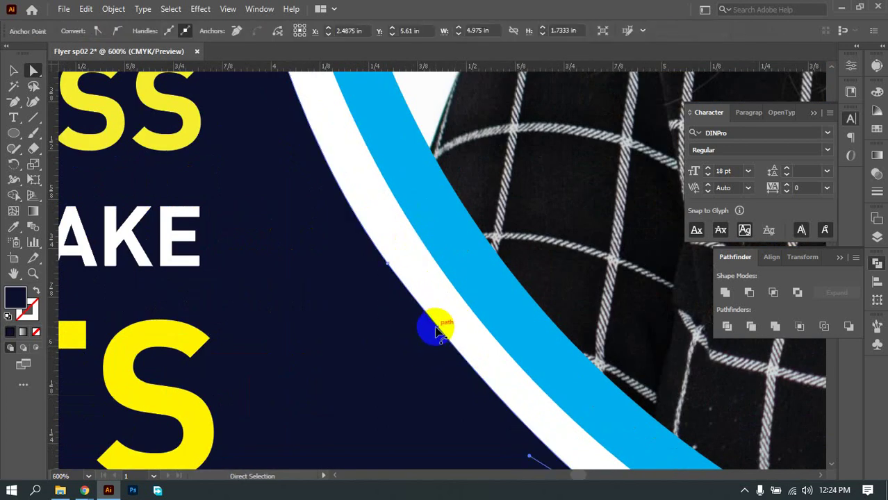
left_click_drag(436, 330, 451, 319)
Step: Examine the reshaped navy panel edge up close and in relation to the text sections beneath it
scroll(452, 319, "up", 7)
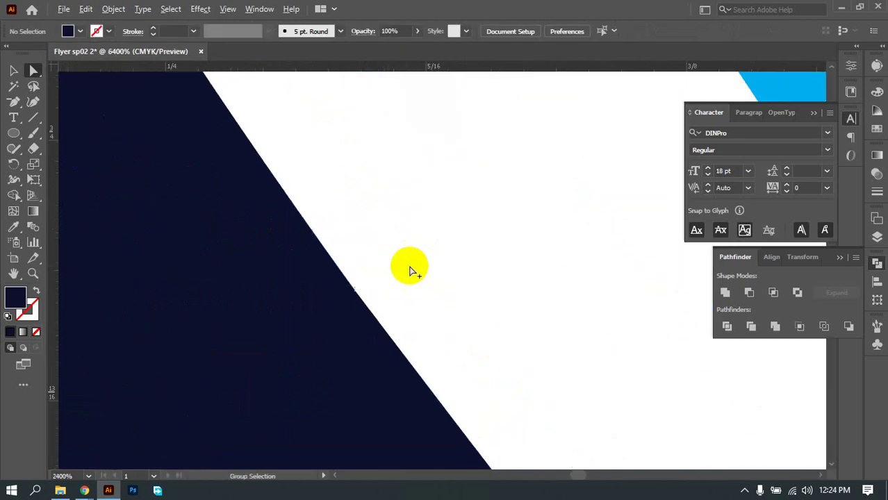
left_click(271, 370)
scroll(511, 298, "down", 4)
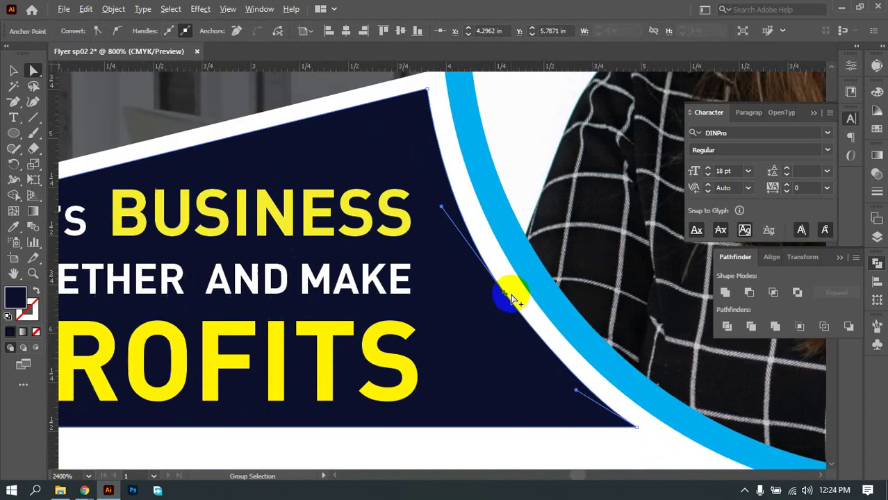
scroll(511, 297, "down", 8)
left_click(525, 390)
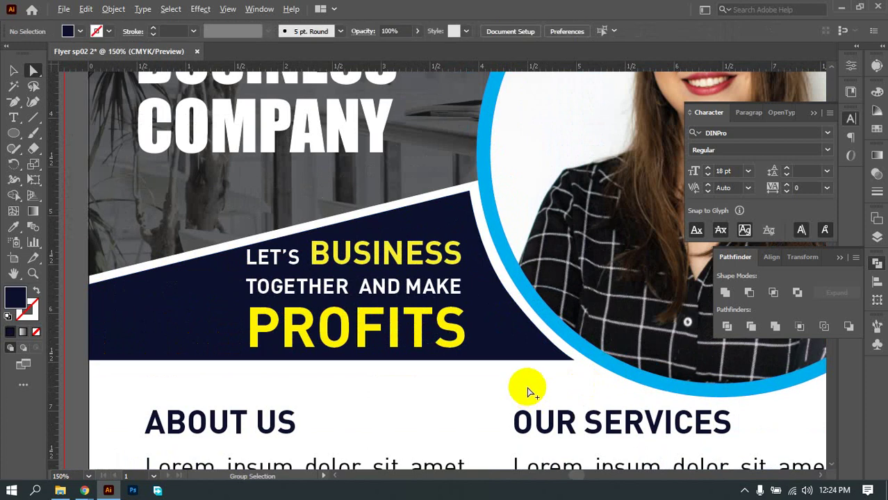
scroll(528, 385, "down", 2)
left_click_drag(483, 396, 416, 234)
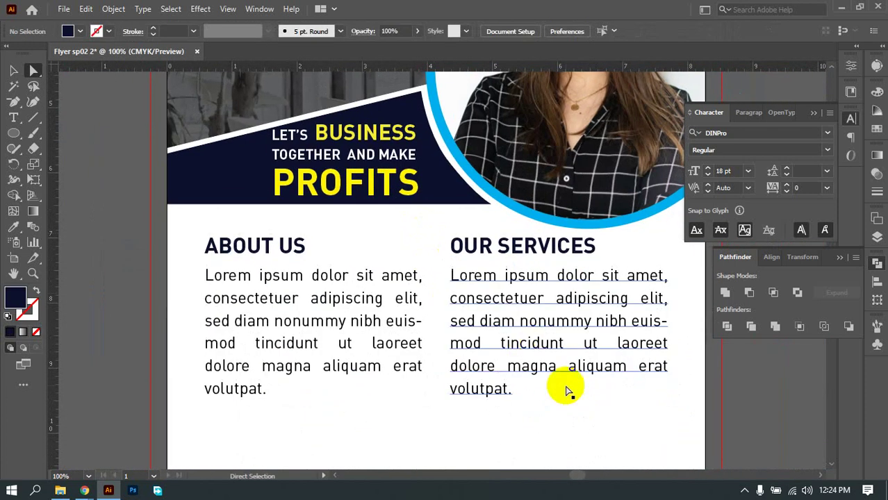
left_click_drag(590, 410, 563, 352)
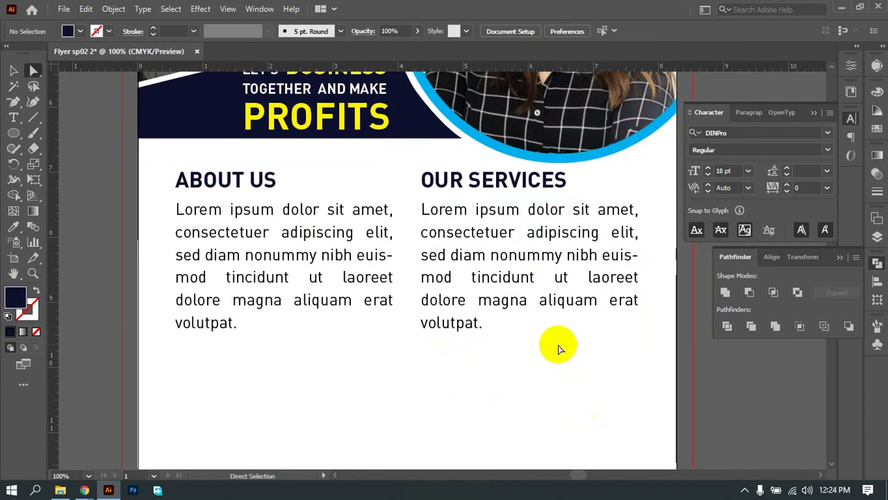
Step: Fine-tune the lower curve segment of the navy panel with a slight inward nudge near the word PROFITS
scroll(462, 263, "up", 4)
left_click_drag(406, 142, 476, 417)
left_click(387, 254)
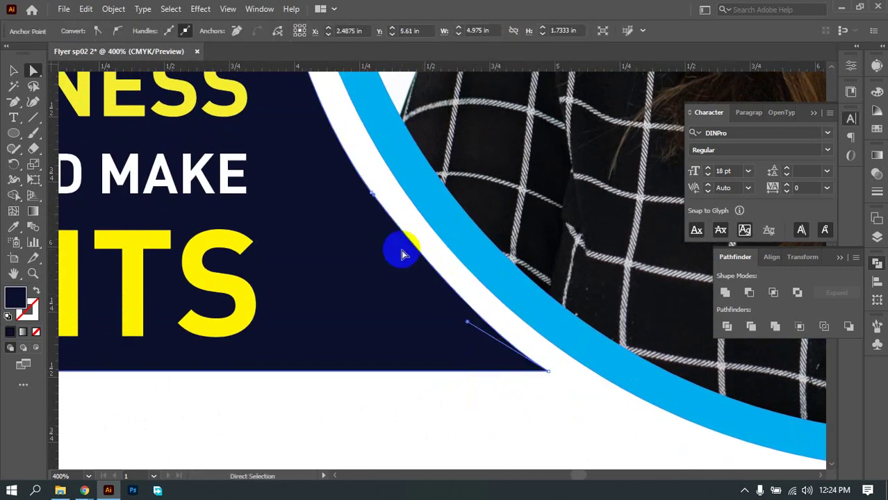
left_click_drag(415, 248, 414, 250)
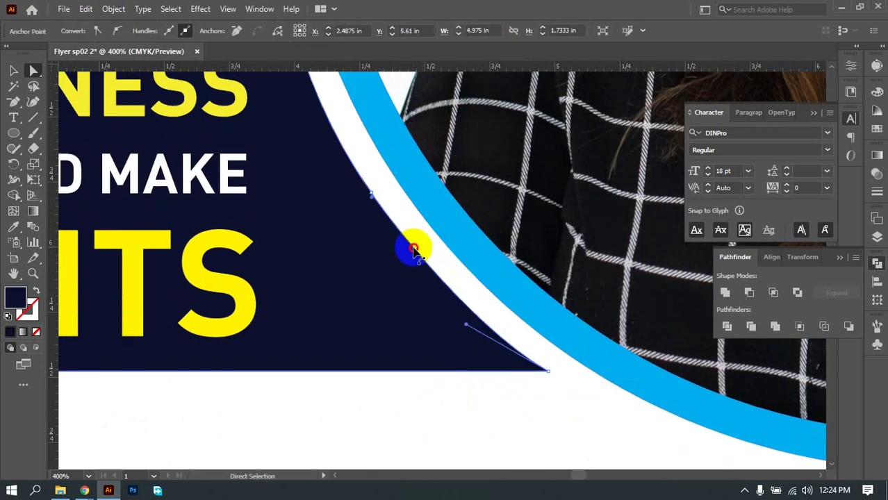
left_click(403, 207)
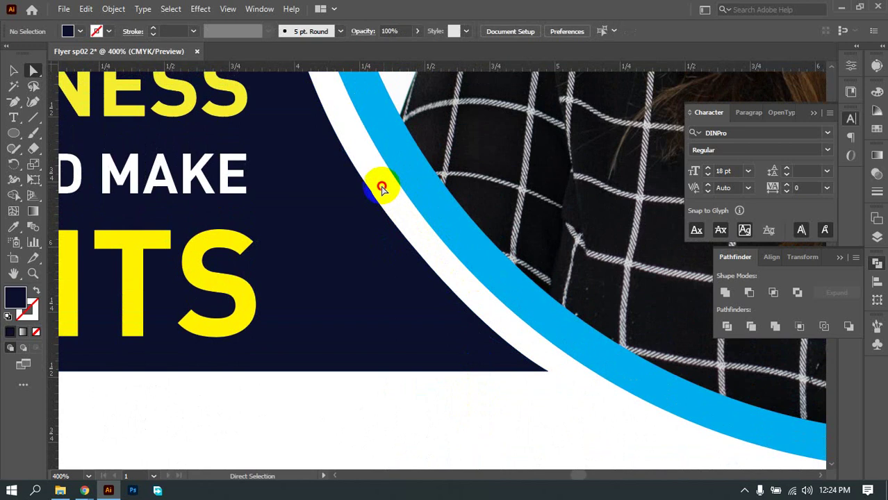
Step: Round the mid-curve anchor of the navy panel with a corner radius of about 0.38 in
left_click(368, 197)
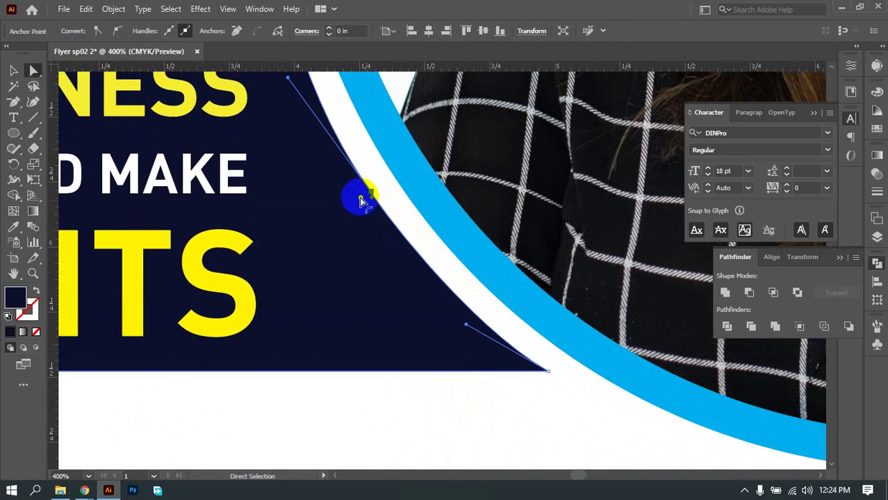
left_click_drag(361, 199, 211, 271)
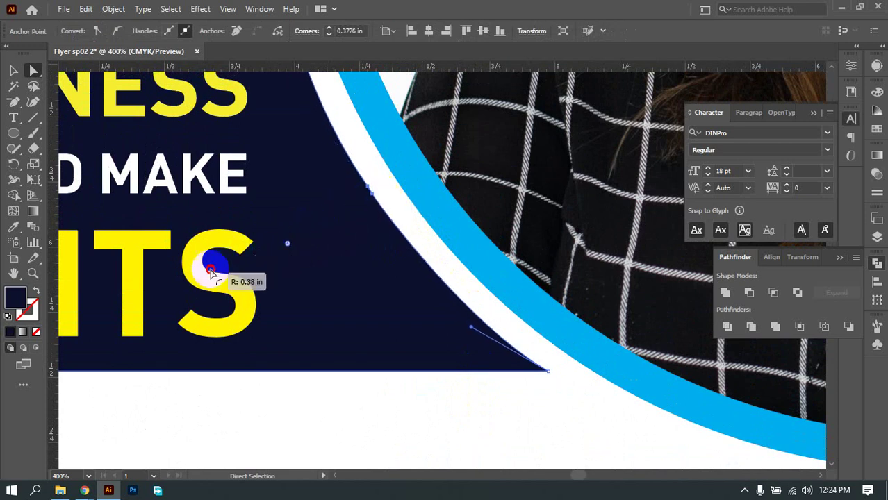
left_click(383, 200)
Step: Check the smoothness of the navy panel's curve up close and review the overall flyer layout
scroll(383, 200, "up", 3)
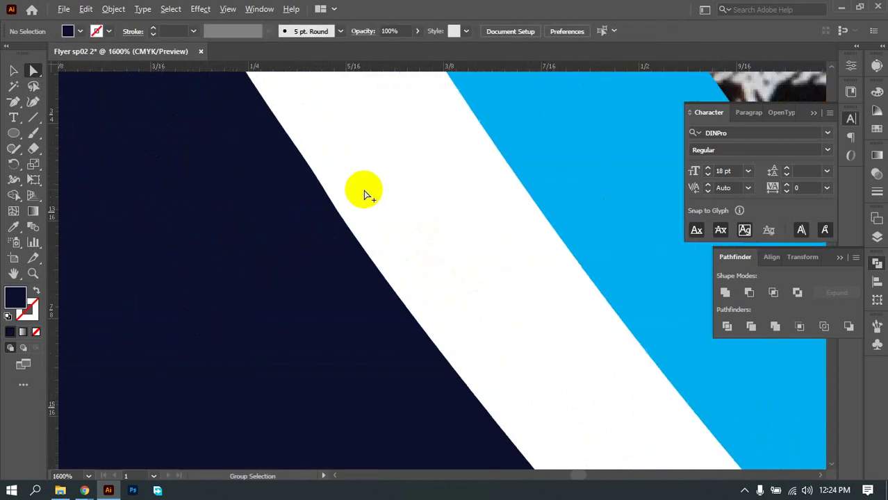
scroll(364, 194, "down", 4)
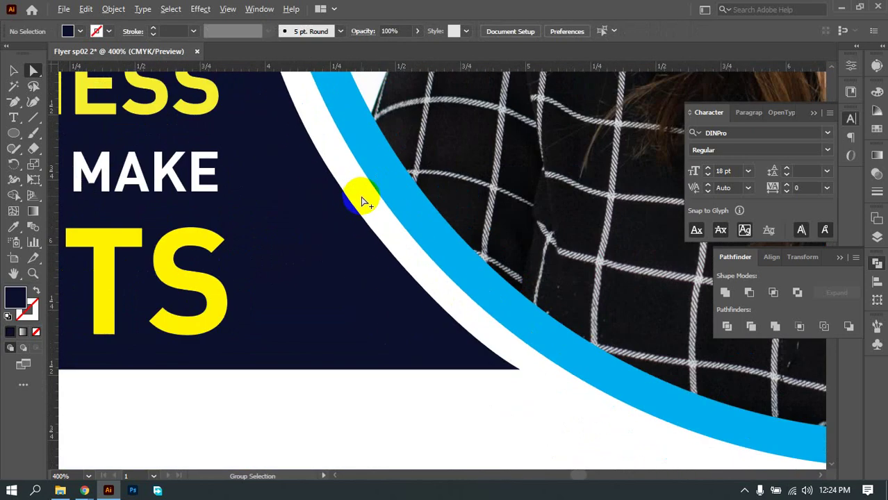
scroll(362, 201, "down", 2)
left_click_drag(422, 317, 444, 312)
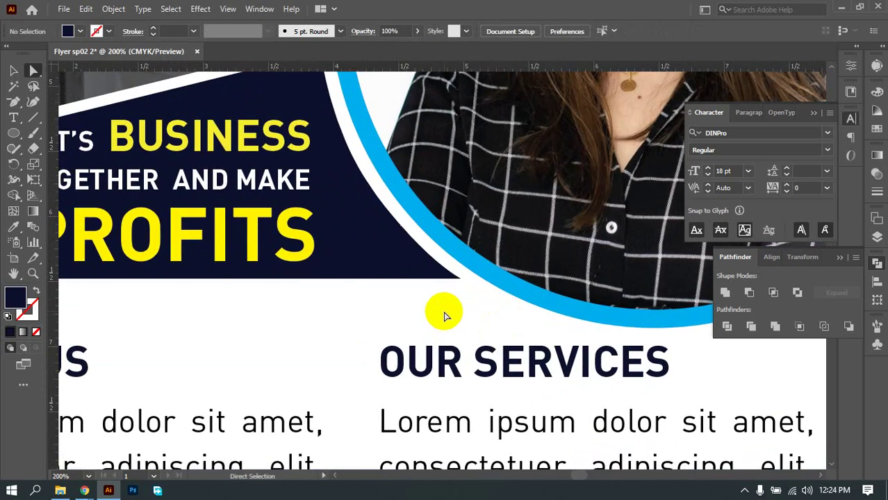
scroll(445, 316, "down", 1)
scroll(445, 316, "down", 3)
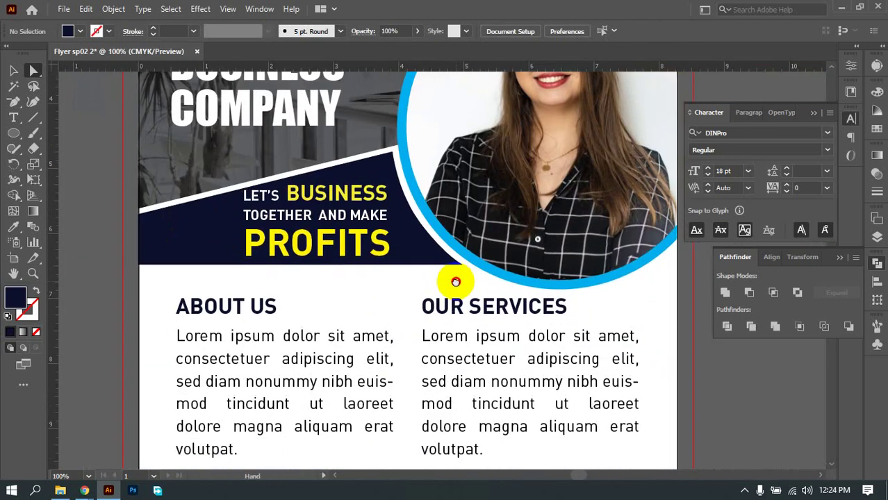
scroll(446, 291, "down", 1)
scroll(487, 353, "down", 2)
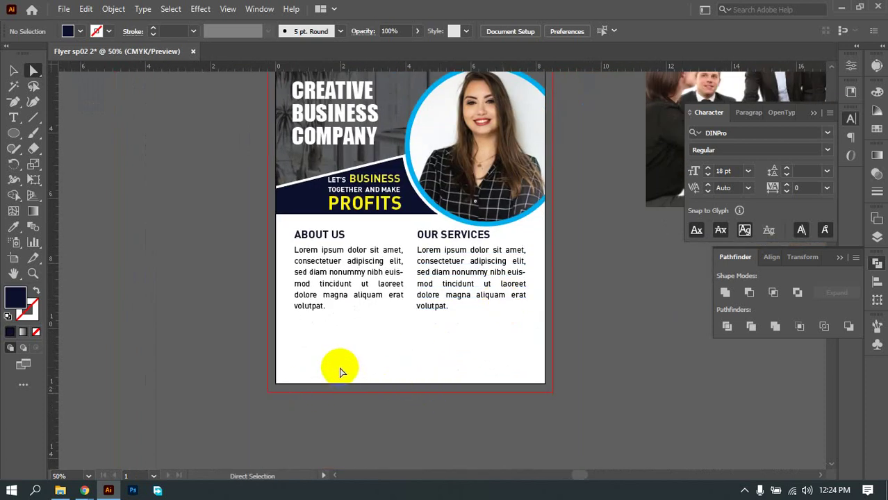
Step: Collapse the Pathfinder and Character panels to clear the workspace around the flyer's empty lower area
left_click(316, 418)
left_click_drag(332, 415, 251, 400)
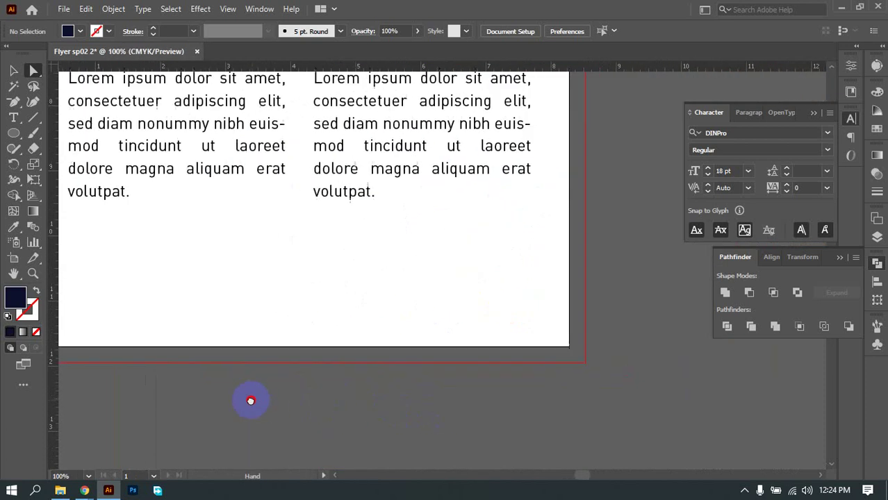
left_click(877, 266)
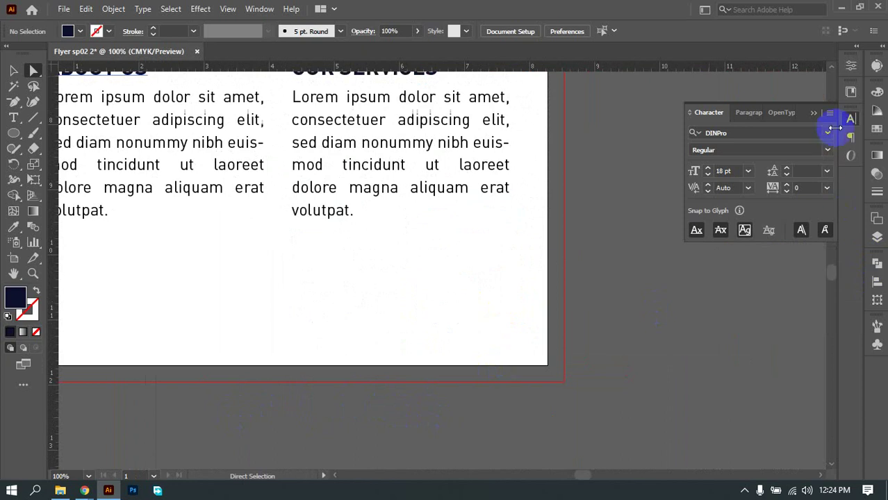
left_click(849, 121)
scroll(468, 357, "left", 5)
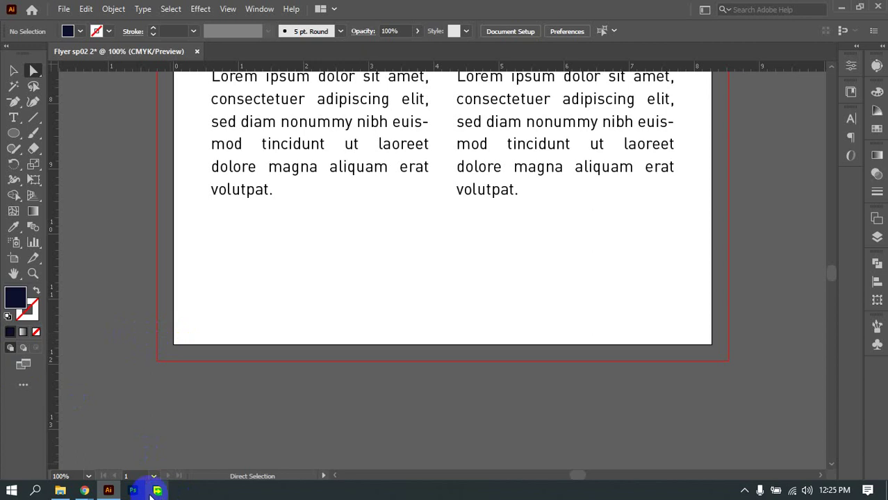
Step: Switch to Chrome and replace the business flyer search and the two office picture tabs with one new tab
mouse_move(85, 488)
left_click(100, 413)
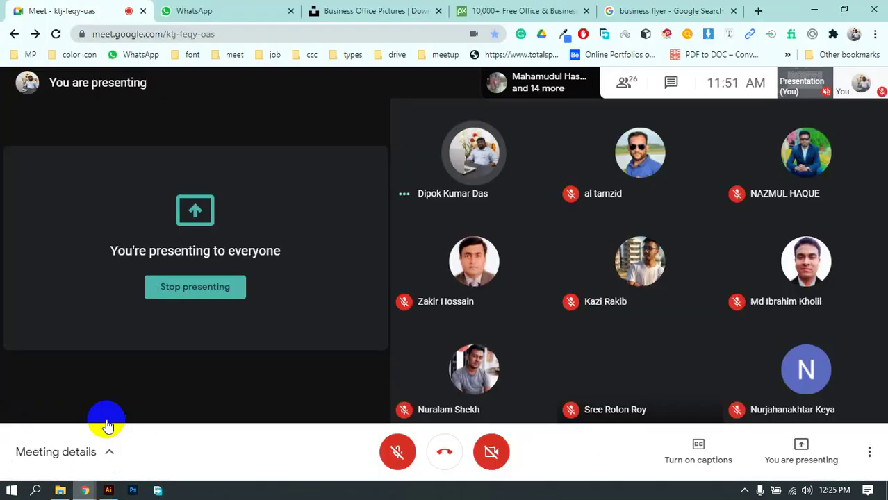
left_click(733, 11)
left_click(643, 12)
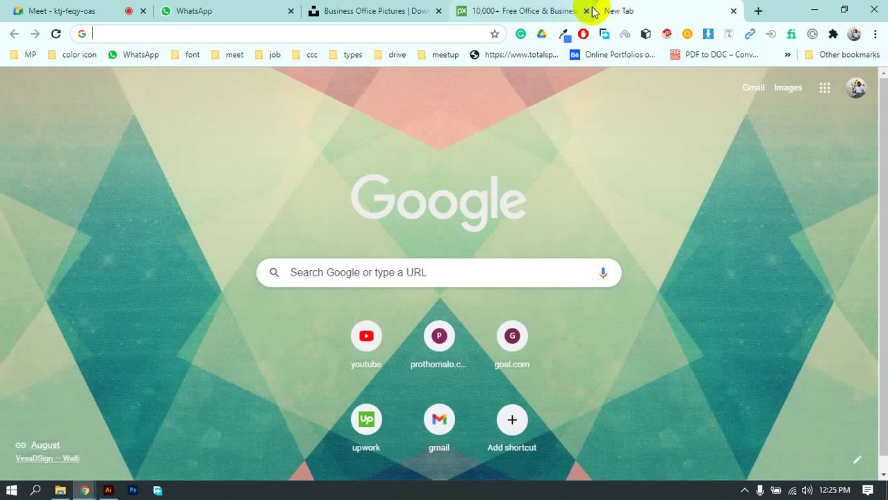
left_click(588, 11)
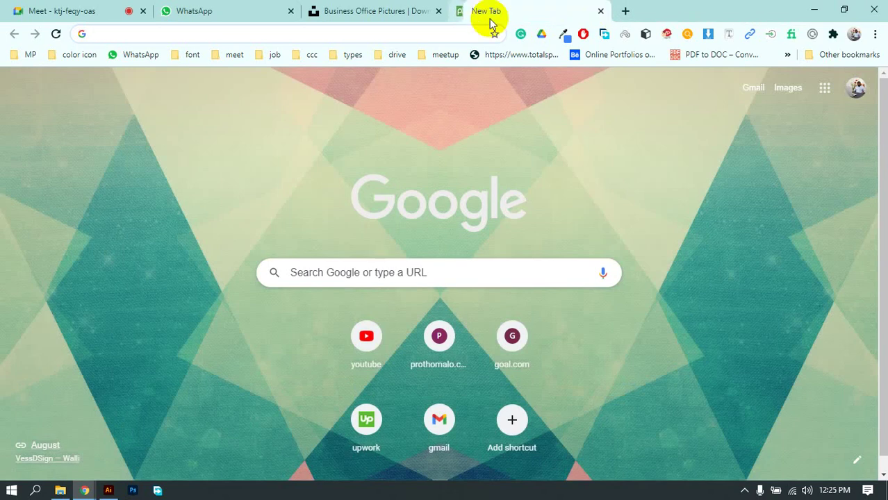
left_click(438, 12)
Step: Search Google for "hypertag solutions ltd" and open the hypertagsolutions.com website
left_click(380, 34)
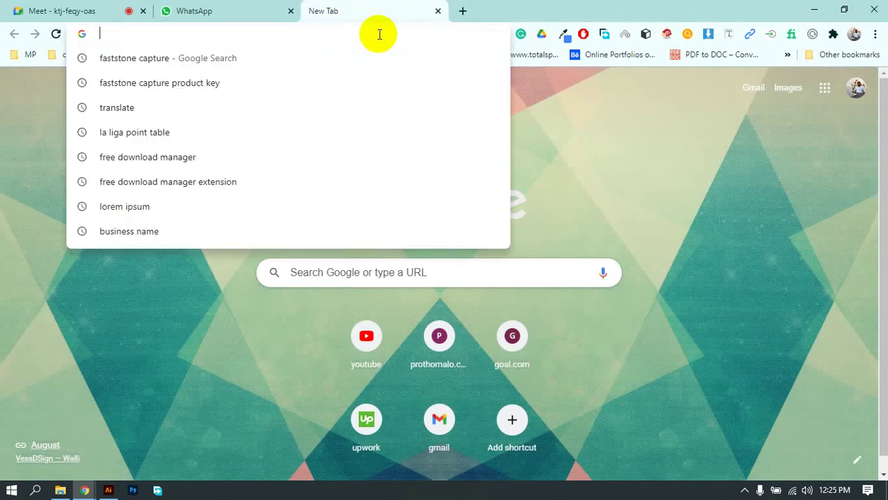
left_click(568, 128)
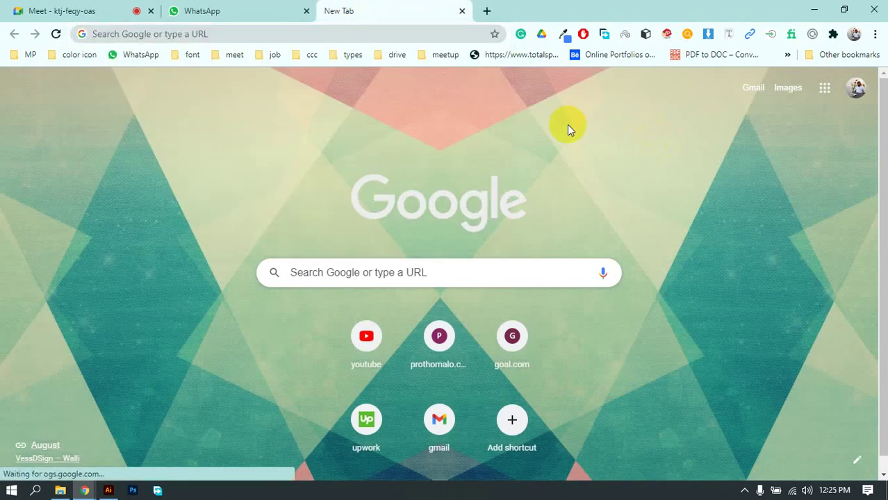
left_click(275, 38)
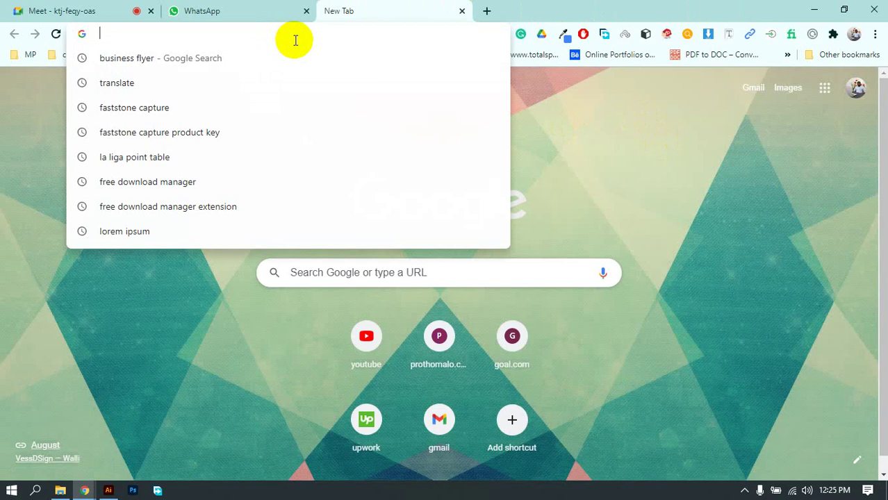
type("hyper")
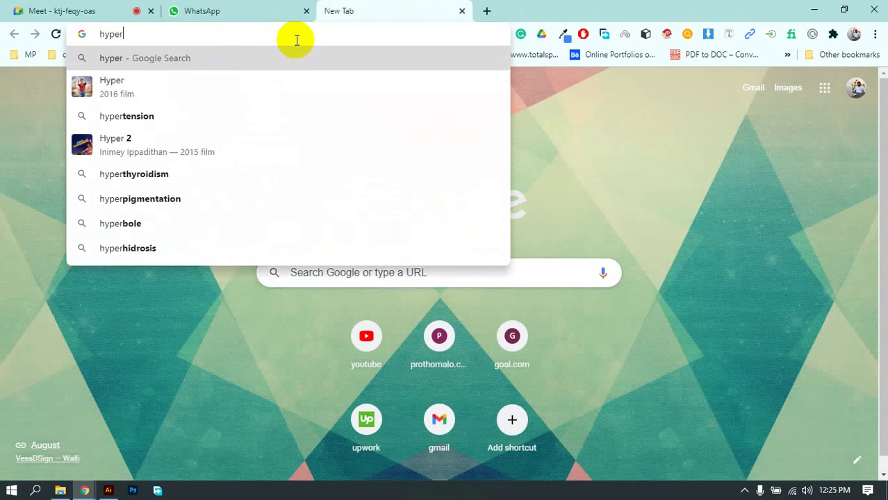
type("tag")
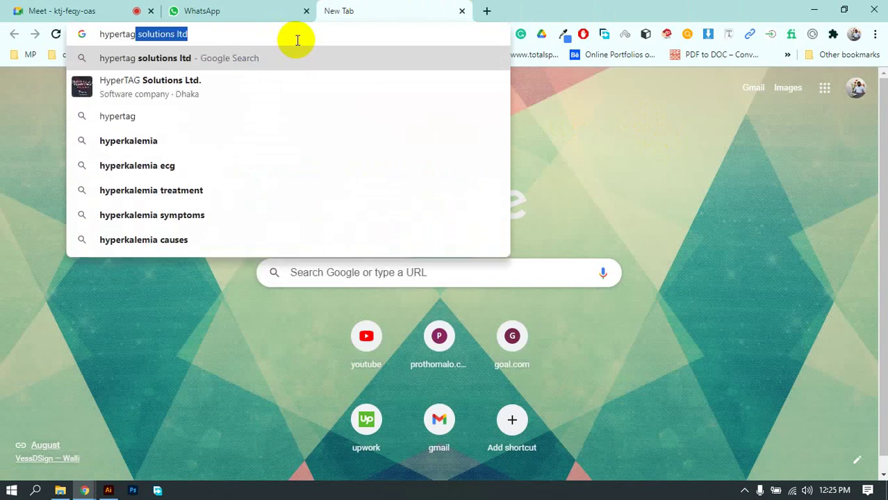
key("Return")
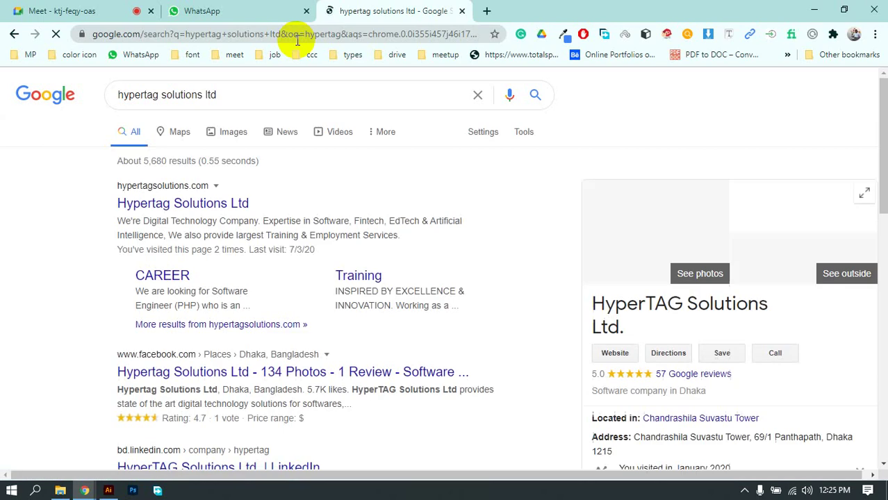
left_click(207, 203)
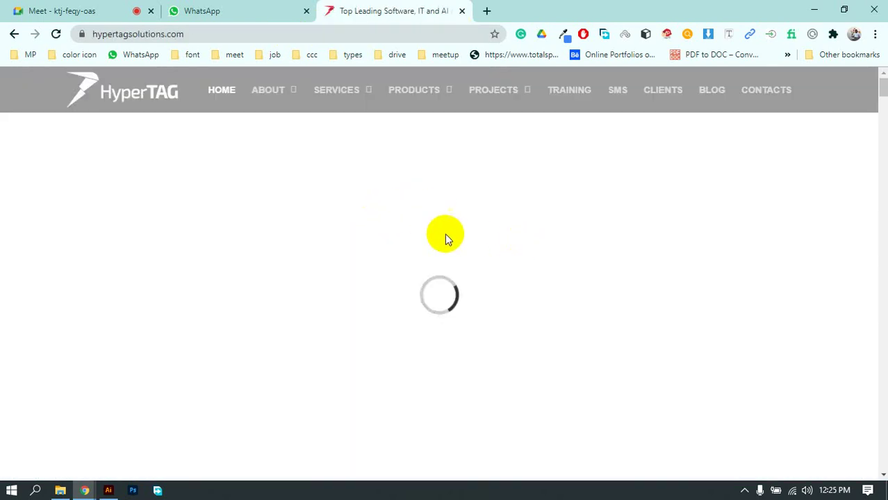
Step: Look through the HyperTAG home page down to the footer for the company logo and contact details
scroll(588, 257, "down", 2)
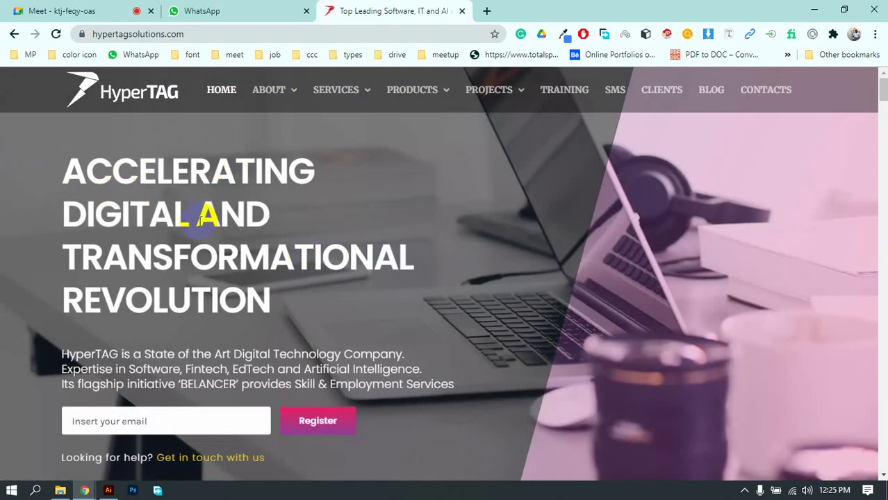
scroll(208, 225, "down", 10)
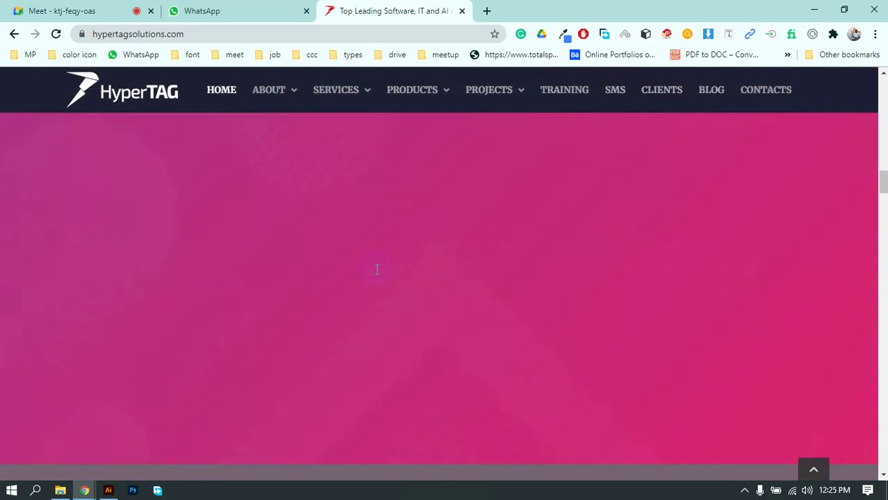
scroll(378, 269, "down", 10)
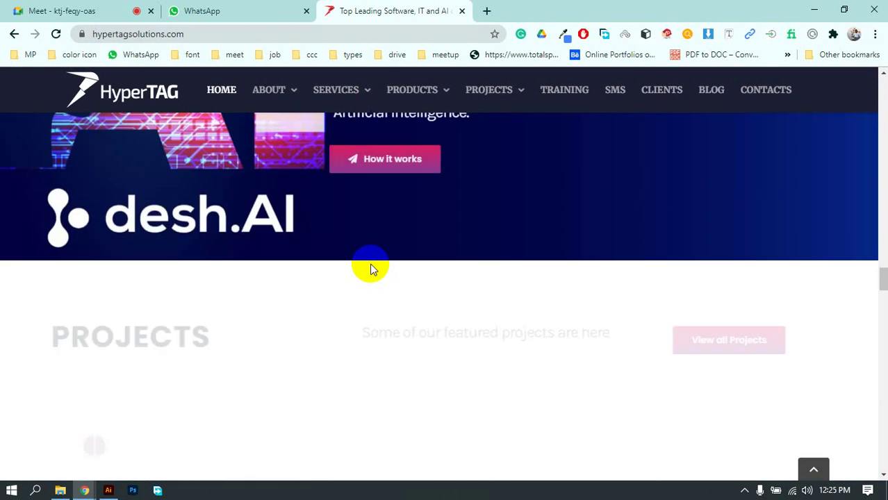
scroll(370, 266, "down", 10)
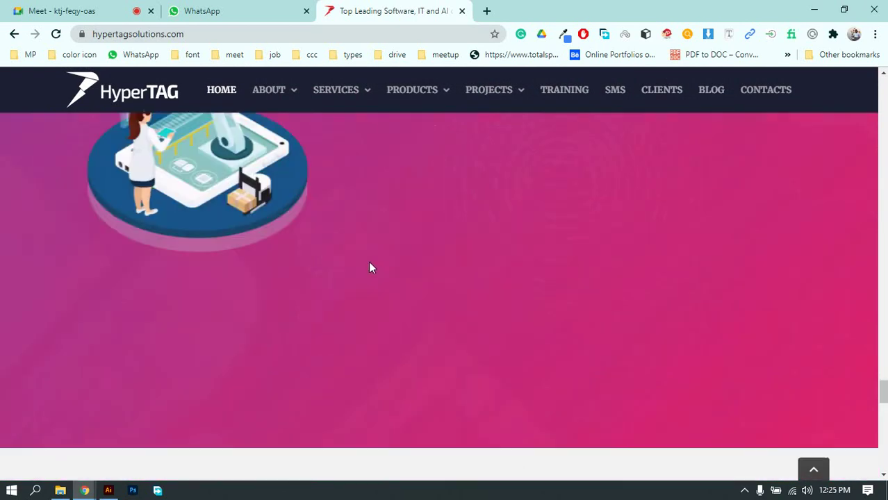
scroll(369, 261, "down", 10)
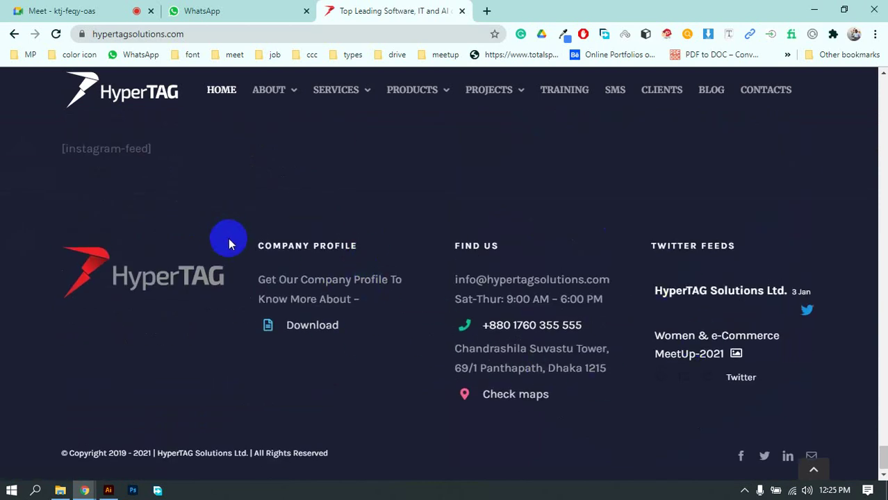
scroll(331, 269, "up", 3)
scroll(330, 267, "down", 3)
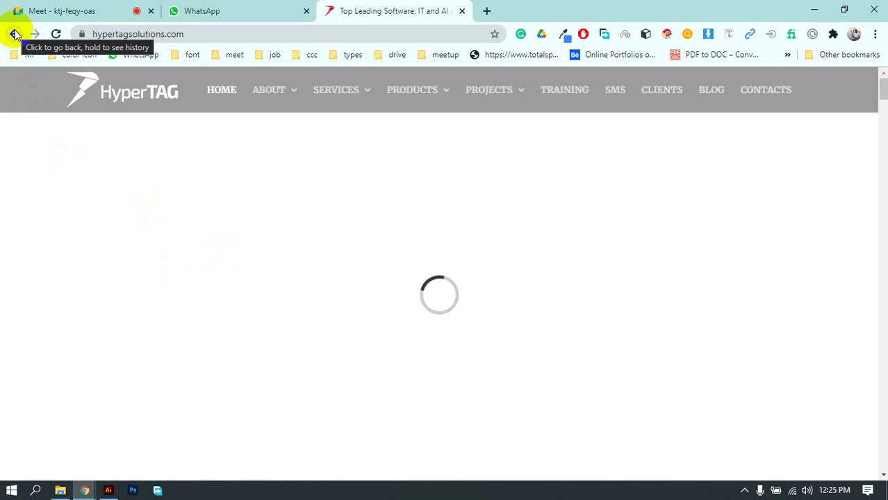
Step: Return to the Google results, reopen the Hypertag Solutions Ltd website and go down to its footer
left_click(15, 35)
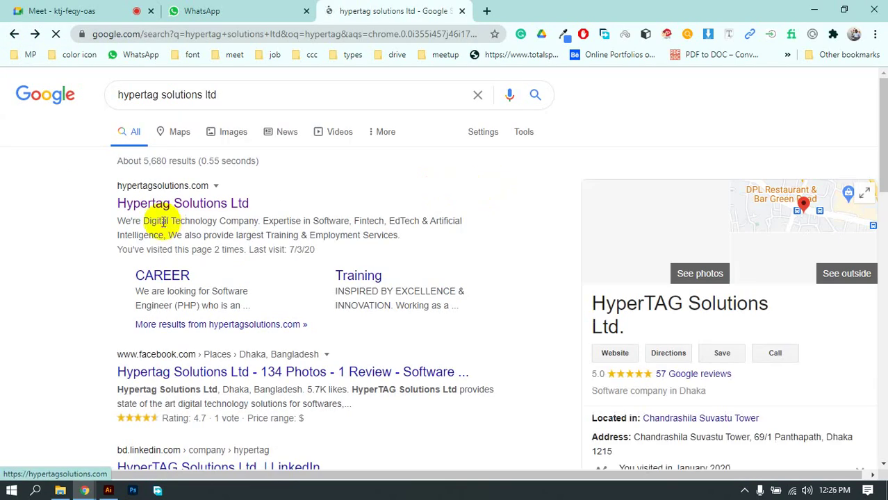
left_click(223, 202)
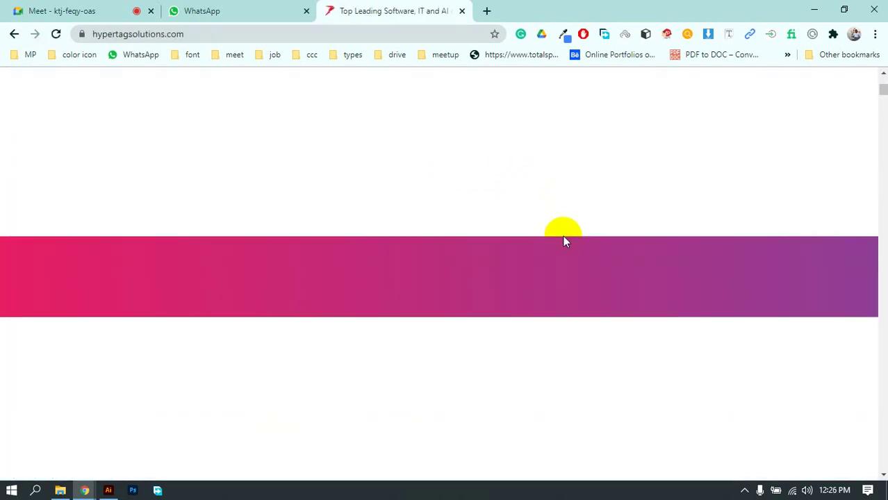
scroll(564, 257, "down", 5)
scroll(564, 275, "down", 10)
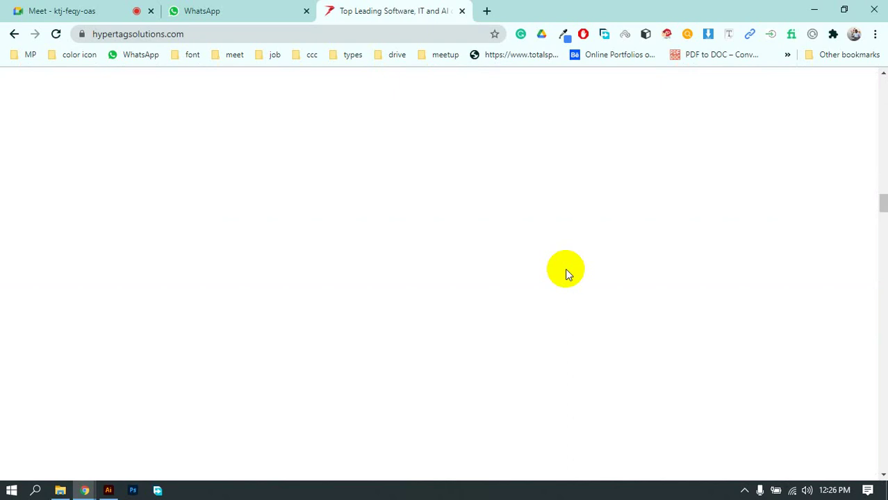
scroll(565, 272, "down", 3)
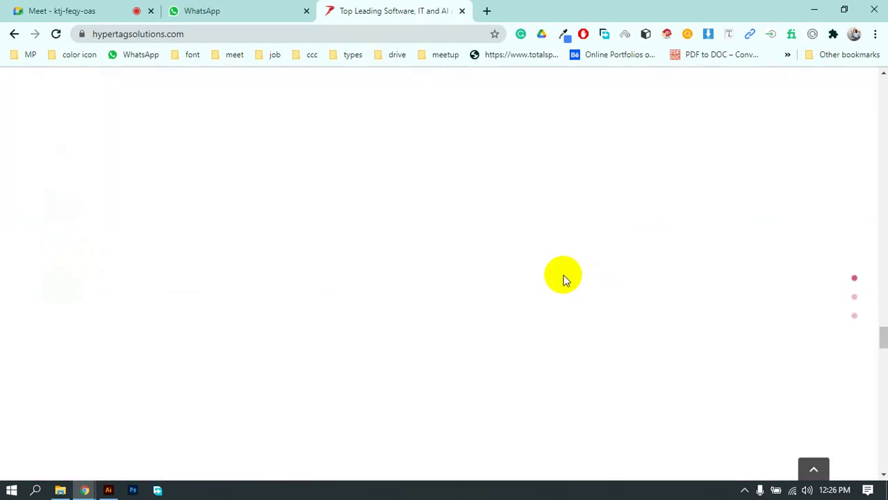
scroll(424, 297, "down", 8)
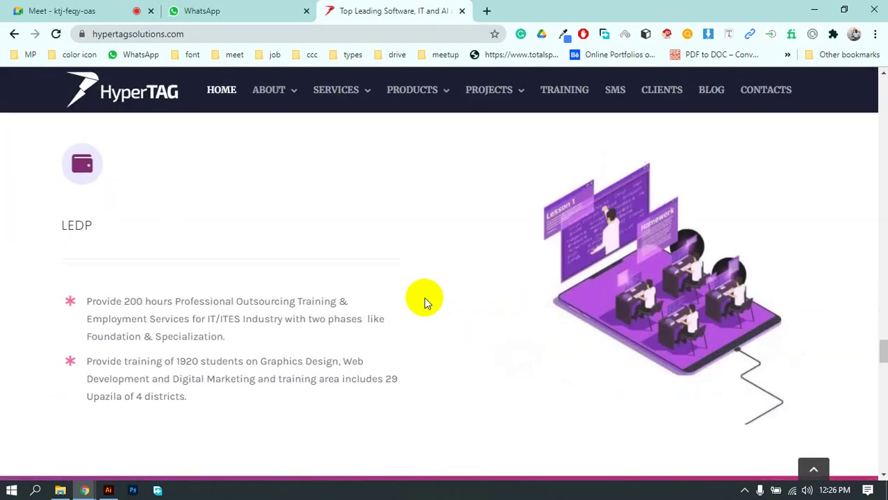
scroll(423, 295, "down", 10)
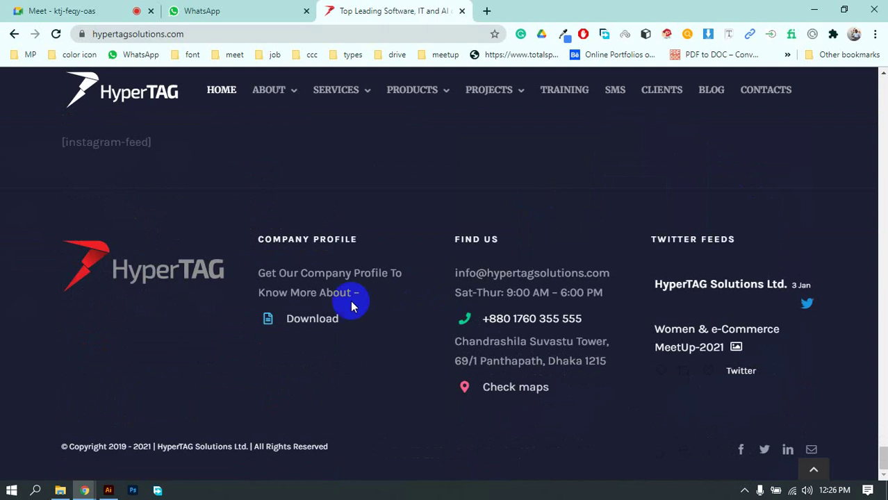
Step: Open the HyperTAG logo from the website footer as an image in its own tab
right_click(195, 272)
left_click(285, 285)
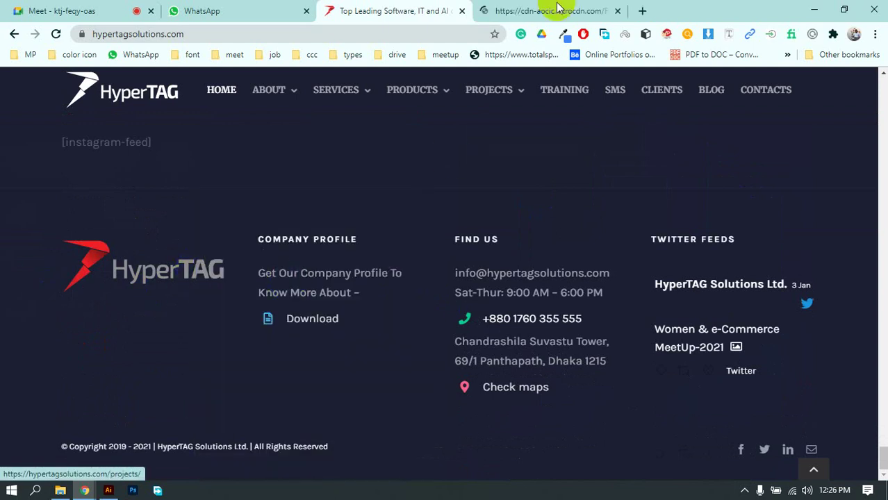
left_click(555, 11)
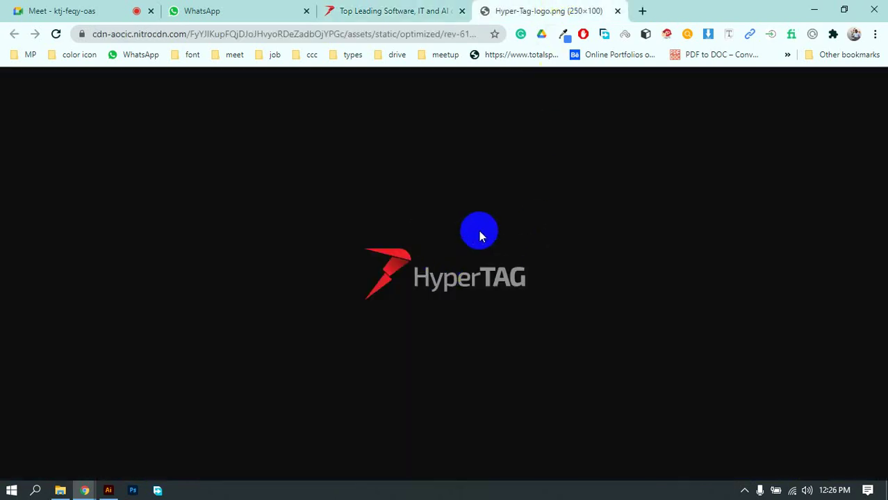
Step: Download Hyper-Tag-logo.png with Free Download Manager, and close the download window and the logo image tab
right_click(460, 269)
left_click(519, 289)
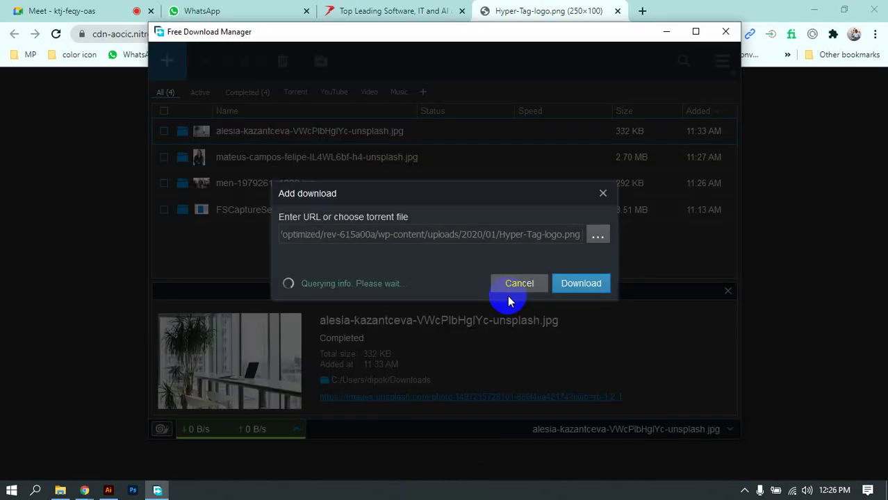
left_click(581, 308)
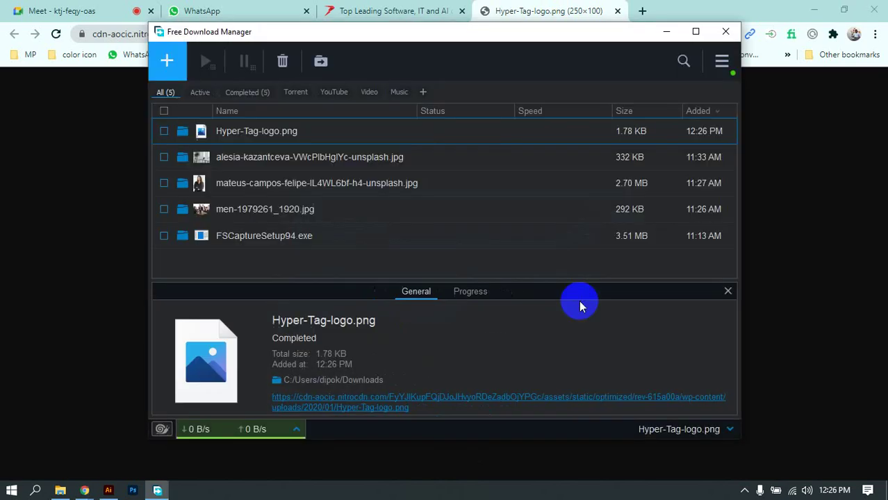
left_click(727, 41)
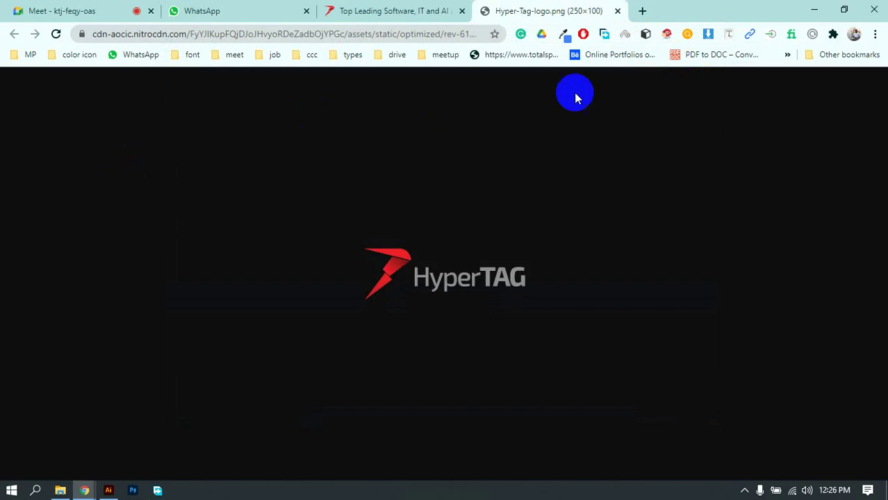
left_click(617, 10)
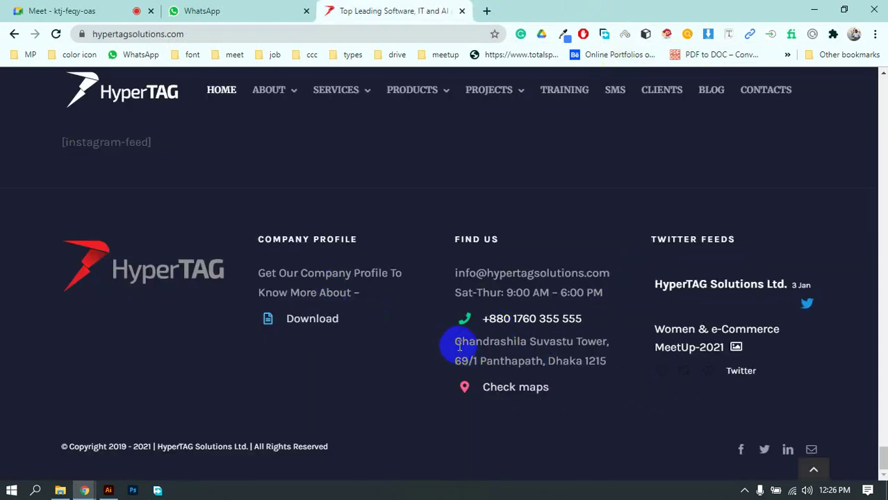
Step: Copy the company's postal address from the website footer and paste it into the flyer's empty lower area in Illustrator
left_click_drag(457, 343, 588, 369)
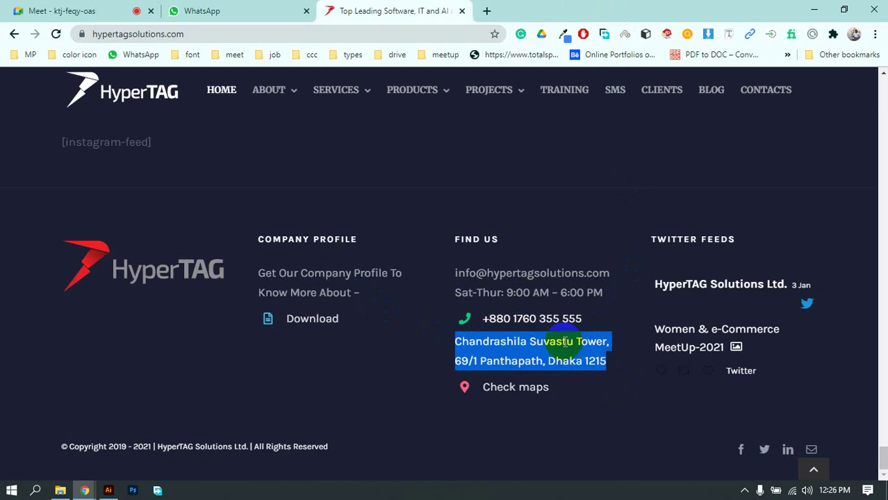
right_click(566, 346)
left_click(595, 351)
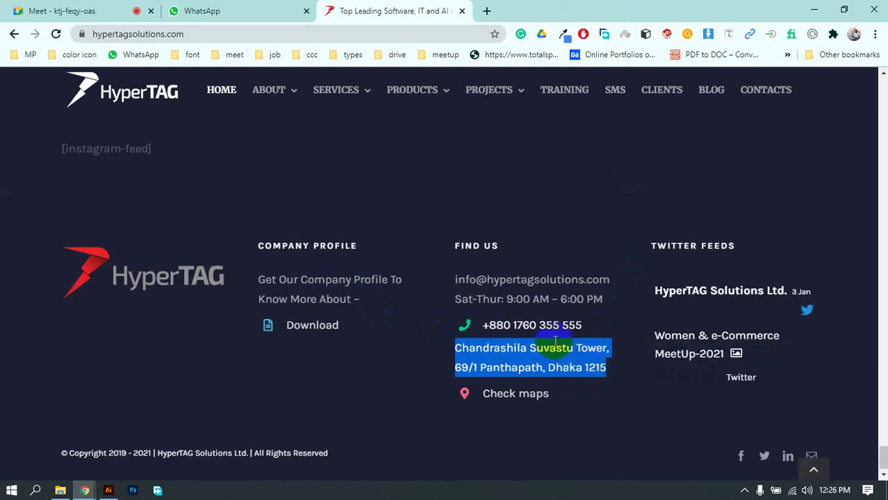
left_click(108, 491)
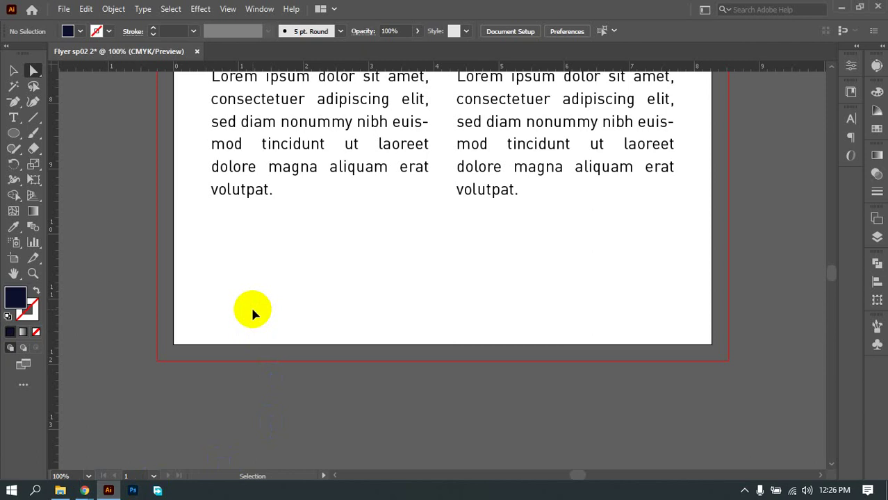
key("ctrl+v")
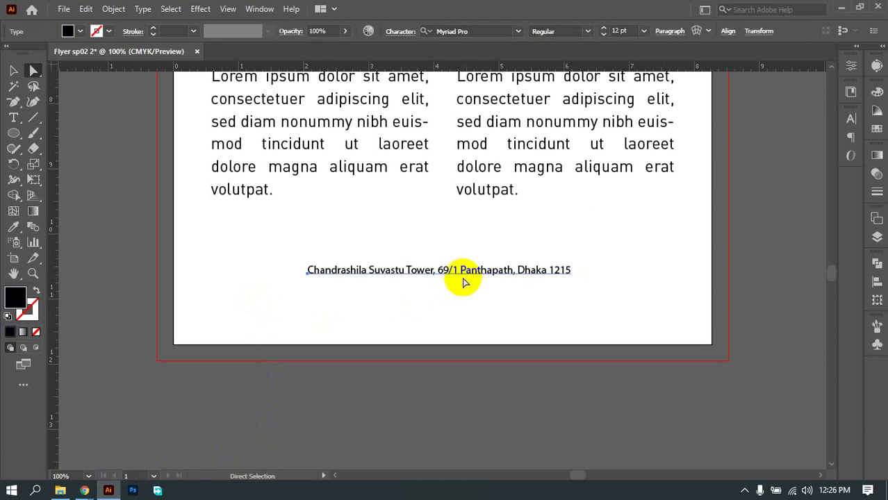
Step: Check the address layout in the website footer and break the pasted address into two lines after the building name
key("t")
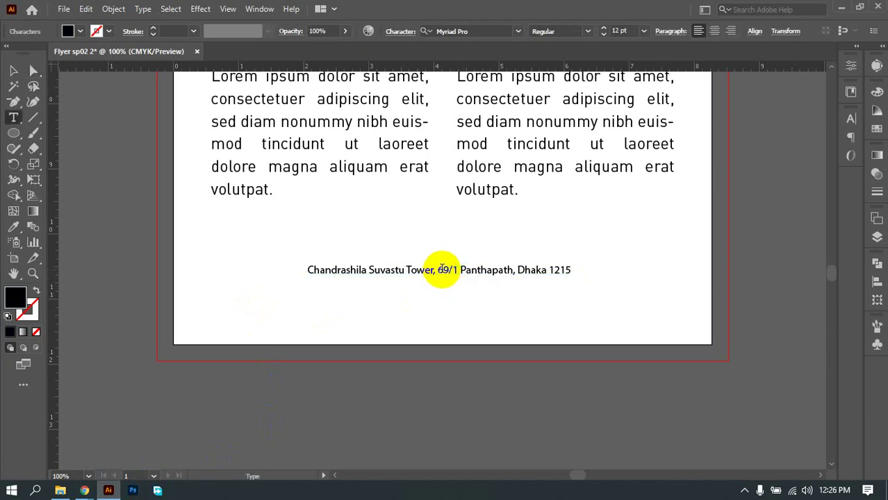
mouse_move(84, 488)
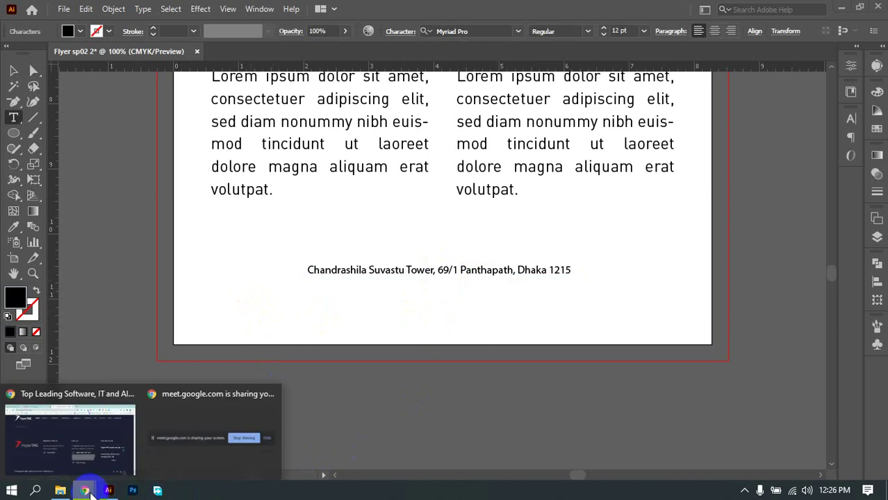
left_click(63, 445)
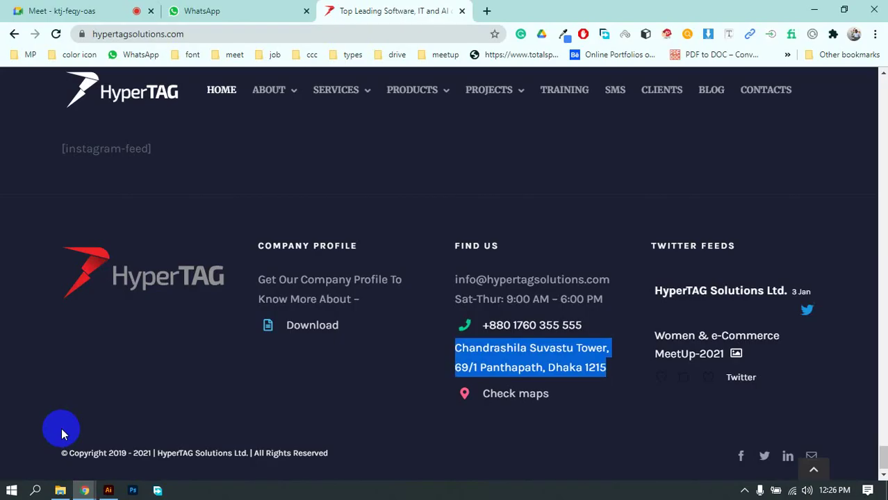
left_click(108, 490)
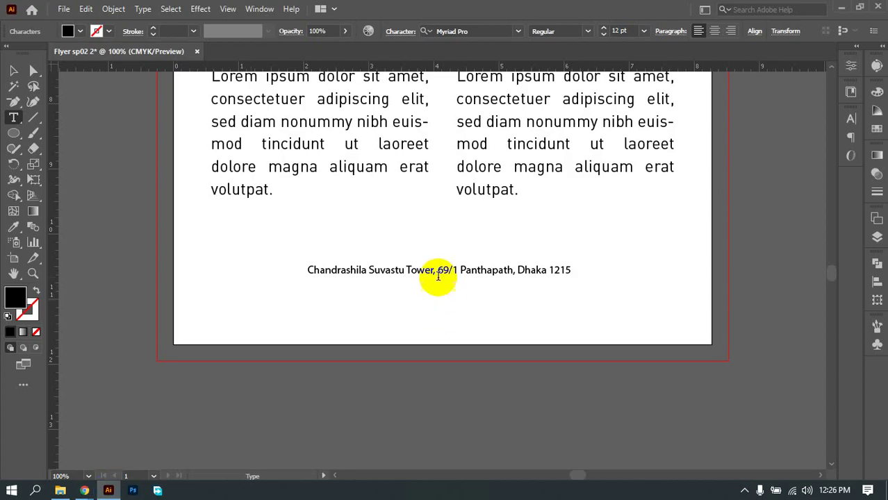
left_click(437, 272)
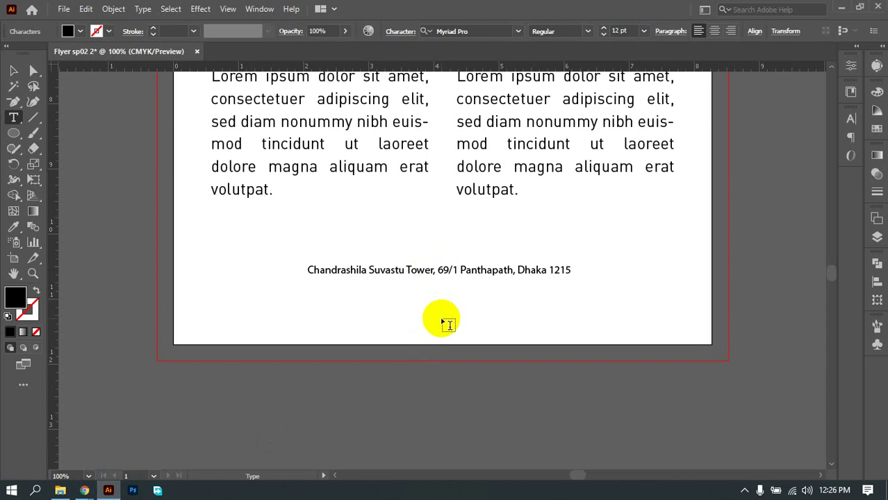
key("Return")
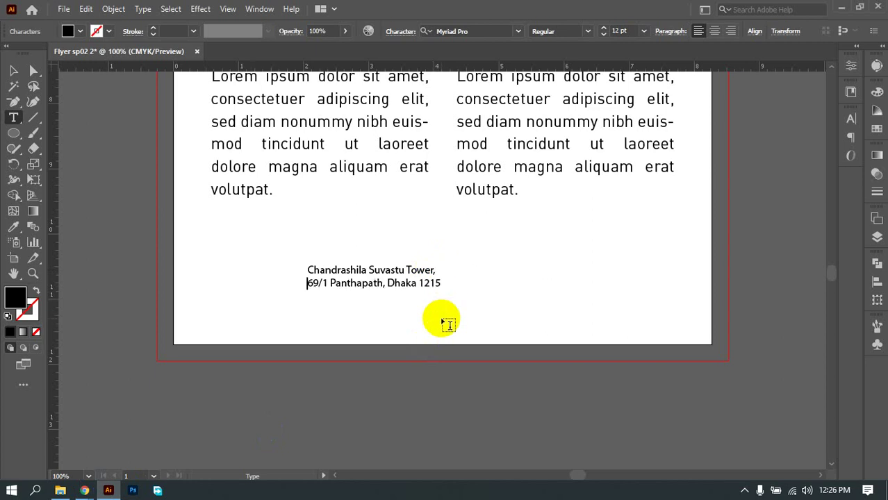
Step: Move the two-line address near the flyer's lower edge, aligned with the left edge of the first body text column
left_click(15, 72)
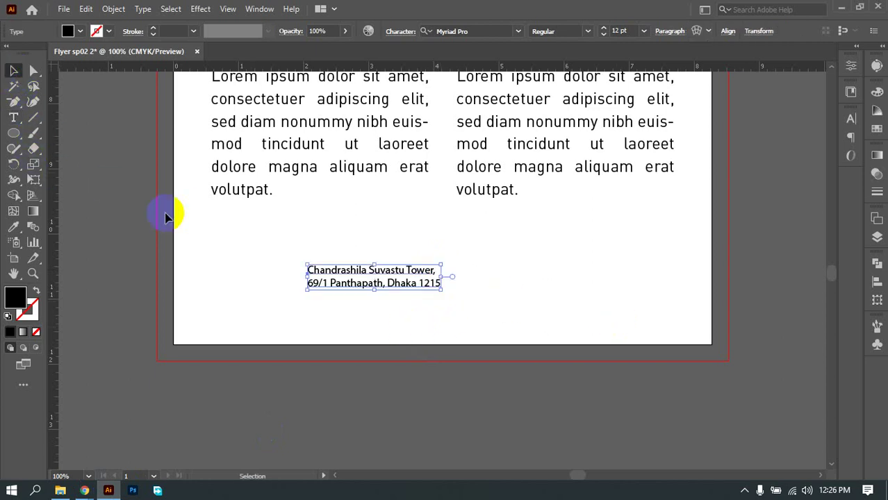
left_click(428, 297)
left_click_drag(369, 285, 275, 313)
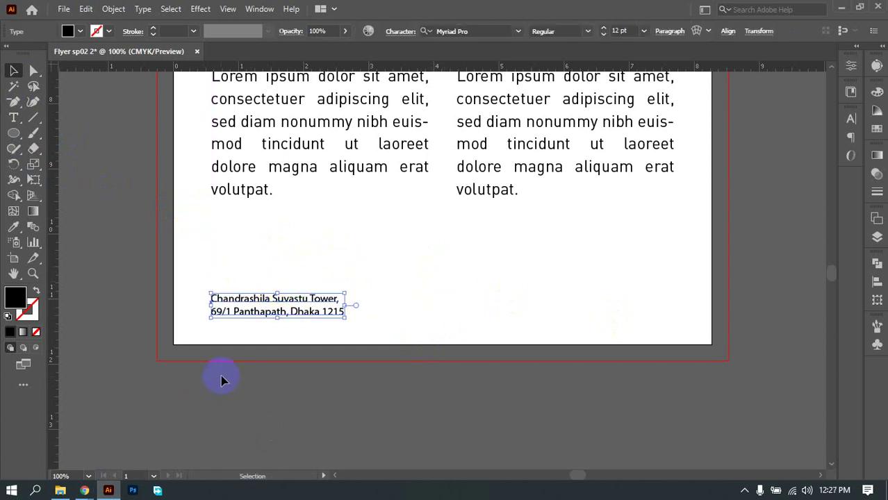
Step: Duplicate the two-line address text directly above the original
scroll(221, 380, "up", 2)
scroll(234, 369, "up", 2)
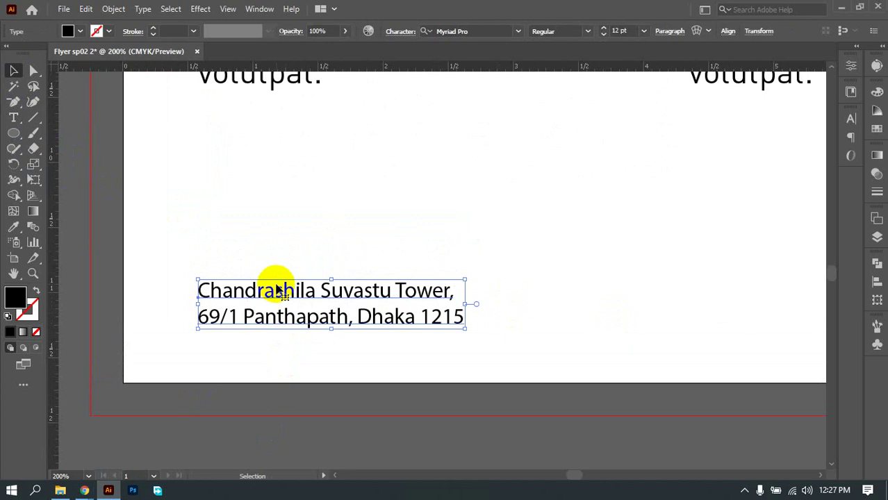
left_click_drag(278, 291, 281, 232)
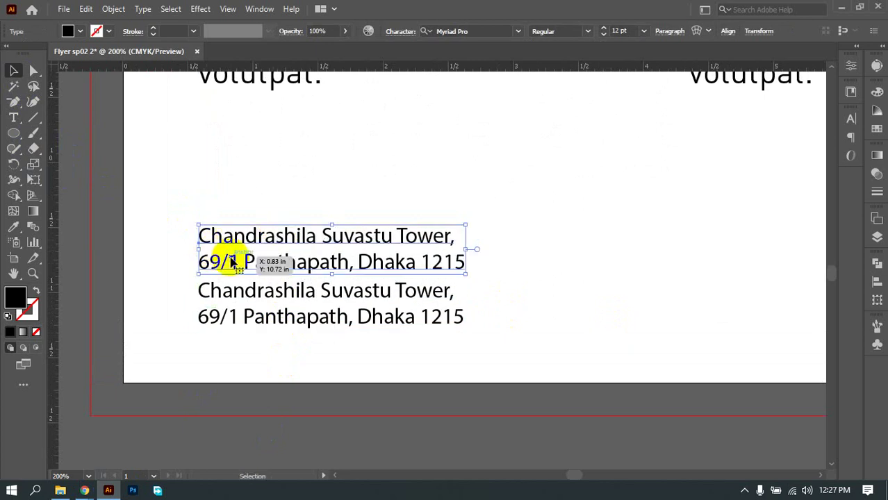
Step: Replace the upper address copy's text with "HyperTag Solutions Ltd." and finish editing it
double_click(208, 261)
left_click_drag(458, 261, 179, 224)
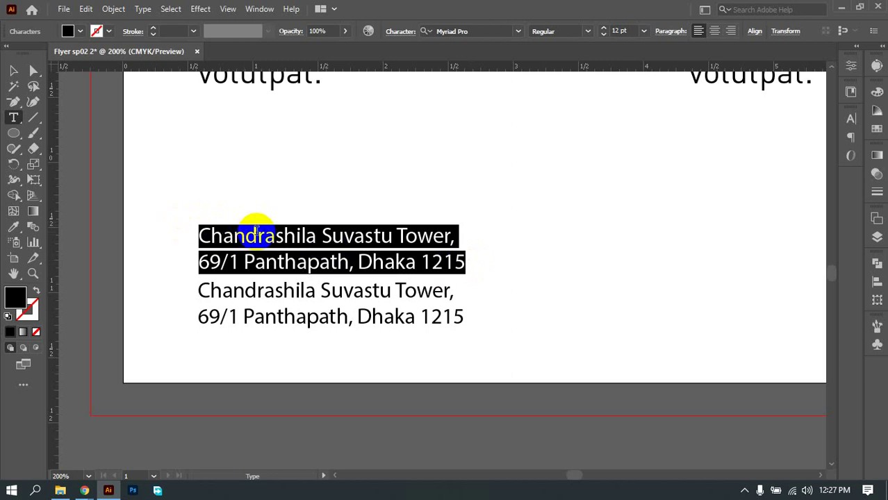
type("HyperTag Solutions Ltd.")
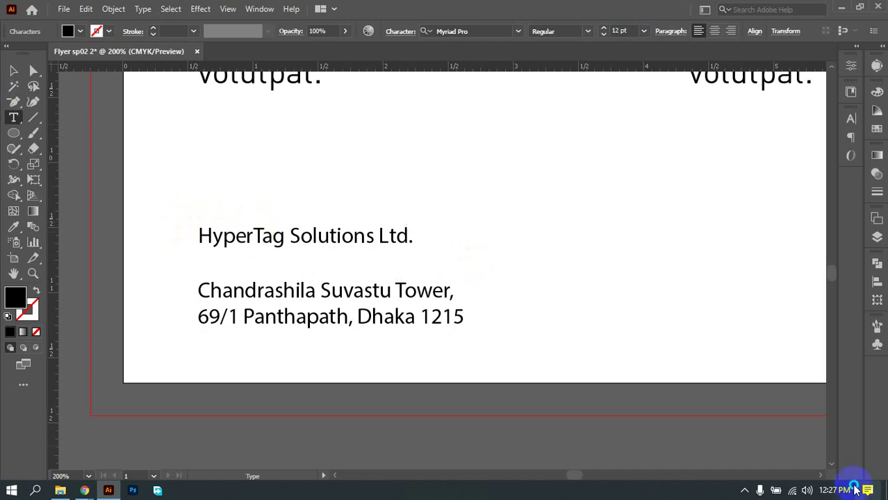
left_click(108, 132)
left_click(12, 70)
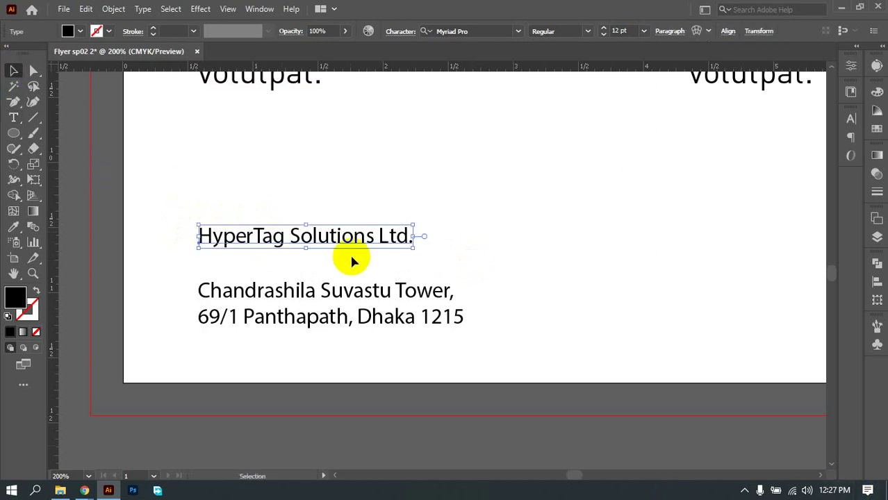
Step: Match the company name's text style to the ABOUT US heading, using DINPro Bold at 24 pt in dark navy
scroll(340, 236, "up", 8)
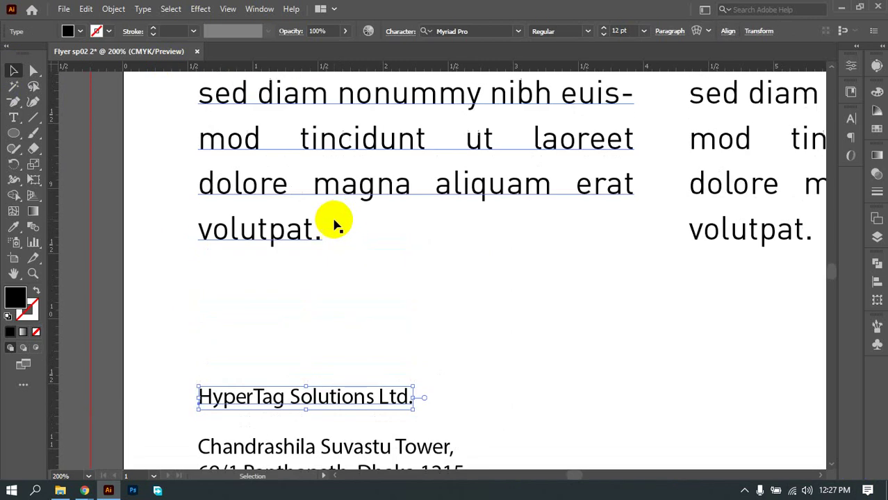
scroll(332, 224, "up", 2)
left_click(325, 216)
key("i")
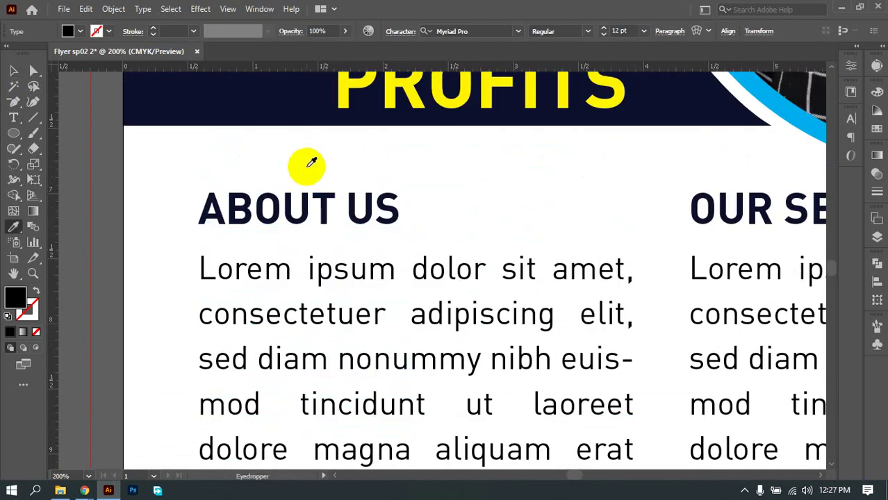
left_click(325, 193)
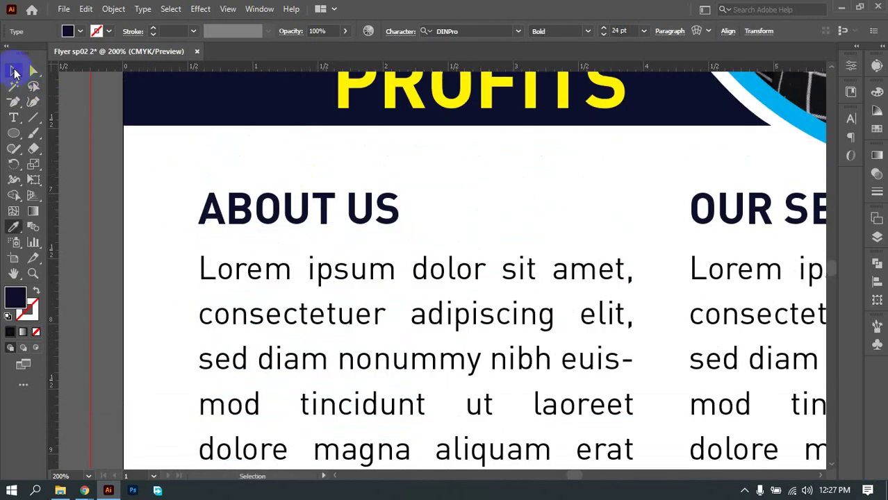
left_click(14, 72)
key("ctrl+minus")
key("ctrl+minus")
key("ctrl+minus")
scroll(467, 302, "down", 2)
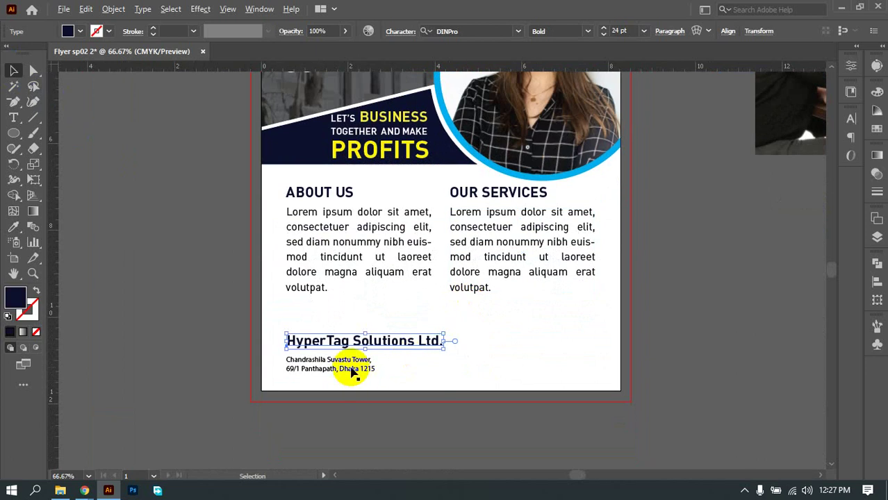
Step: Change the fill colour of the HyperTag Solutions Ltd. text to red and deselect it
key("ctrl+plus")
key("ctrl+plus")
key("ctrl+plus")
scroll(319, 341, "down", 1)
left_click_drag(292, 301, 290, 300)
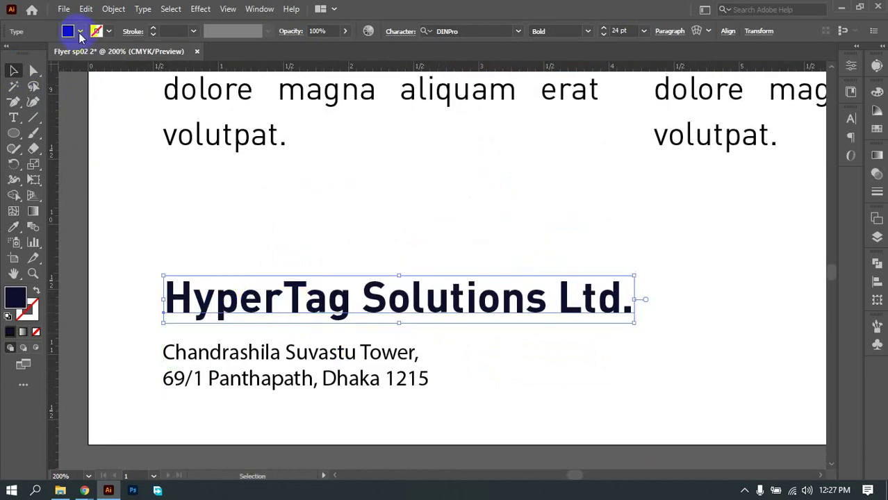
left_click(80, 32)
left_click(45, 54)
left_click(405, 248)
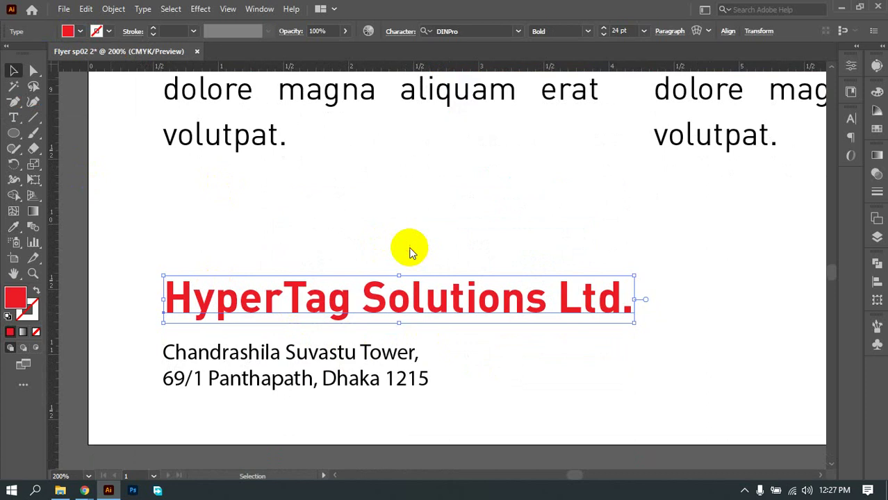
left_click(400, 242)
Step: Place the address directly under the company name and match its style to the body text, DINPro Regular at 18 pt
key("ctrl+minus")
scroll(387, 249, "down", 3)
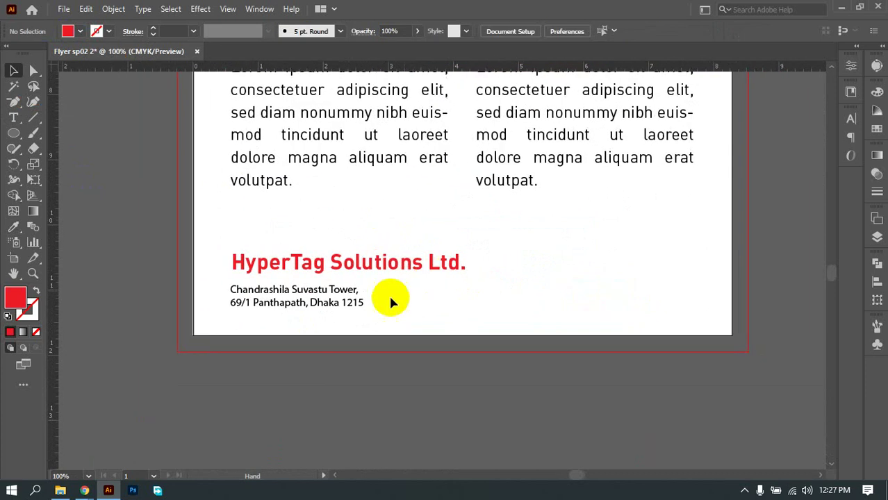
scroll(368, 302, "up", 4)
left_click(234, 288)
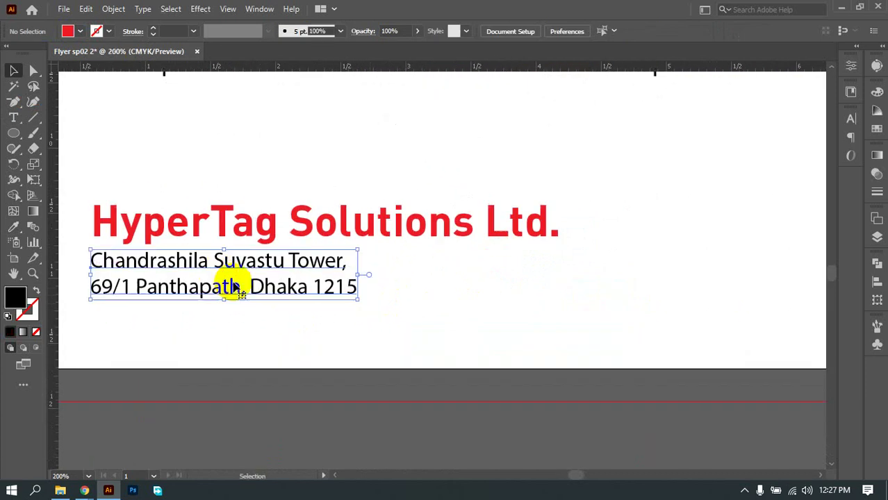
scroll(284, 299, "down", 3)
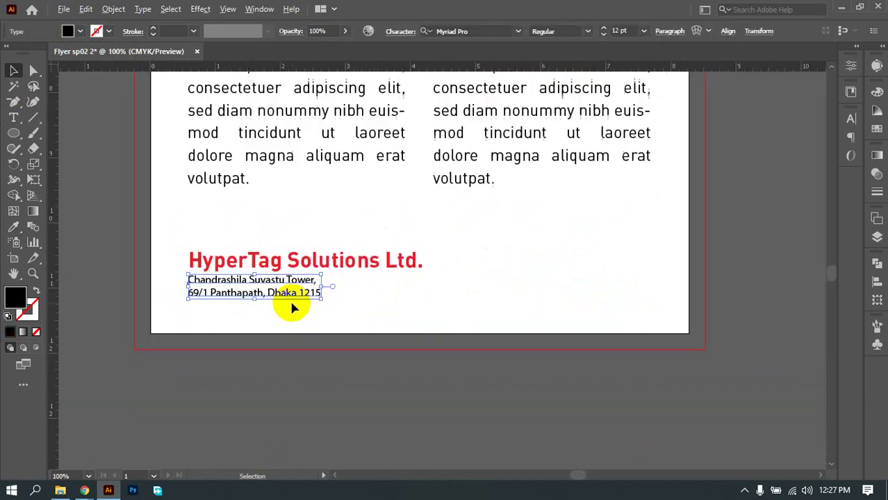
left_click(13, 227)
left_click(259, 156)
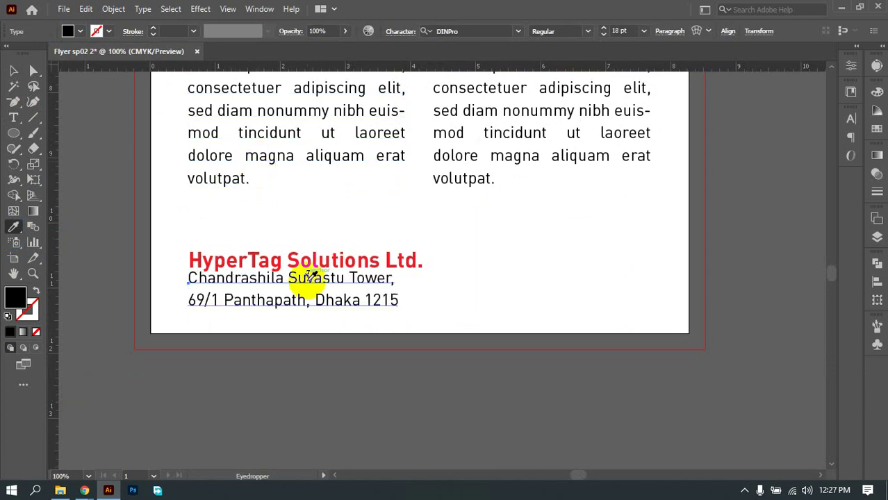
left_click(13, 70)
left_click(416, 298)
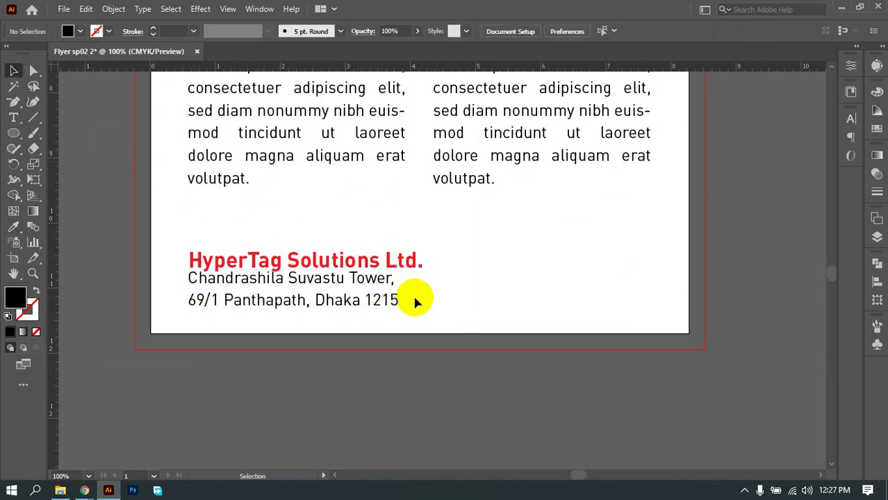
Step: Nudge the address slightly down from the company name and move both texts up together, away from the flyer's lower edge
key("ctrl+equal")
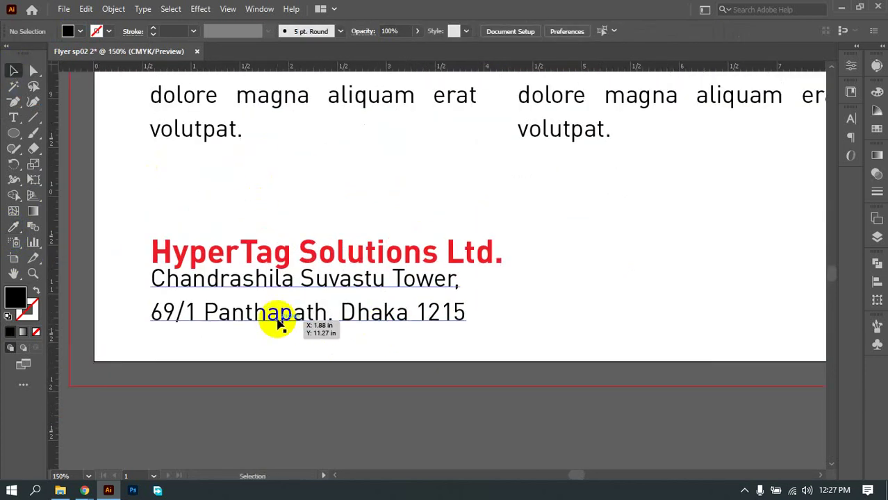
left_click(317, 321)
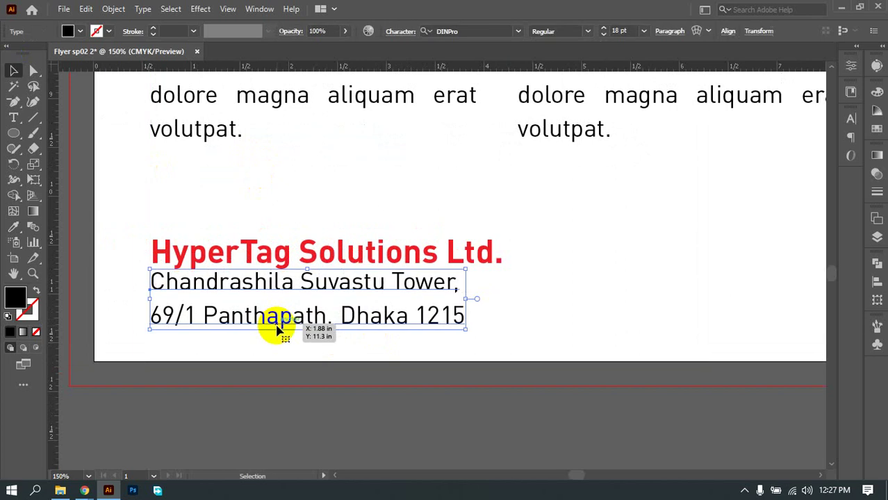
left_click(516, 300)
left_click_drag(539, 226, 347, 243)
left_click(519, 282)
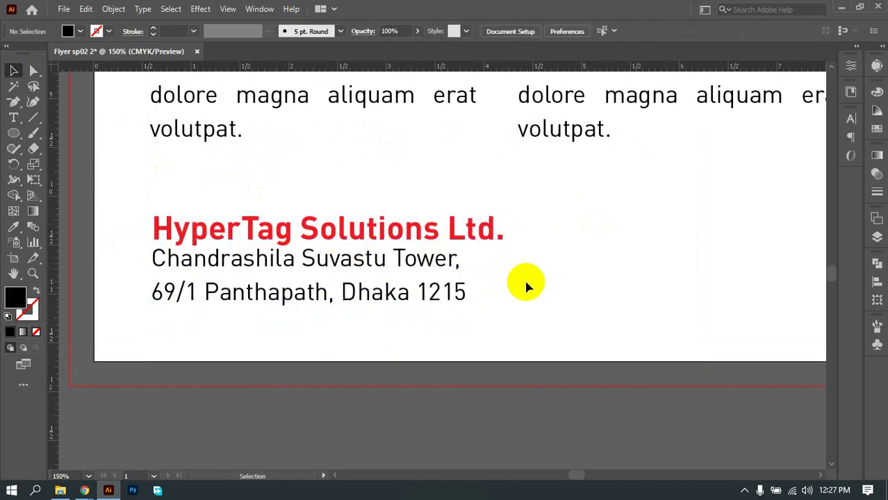
scroll(499, 273, "down", 2)
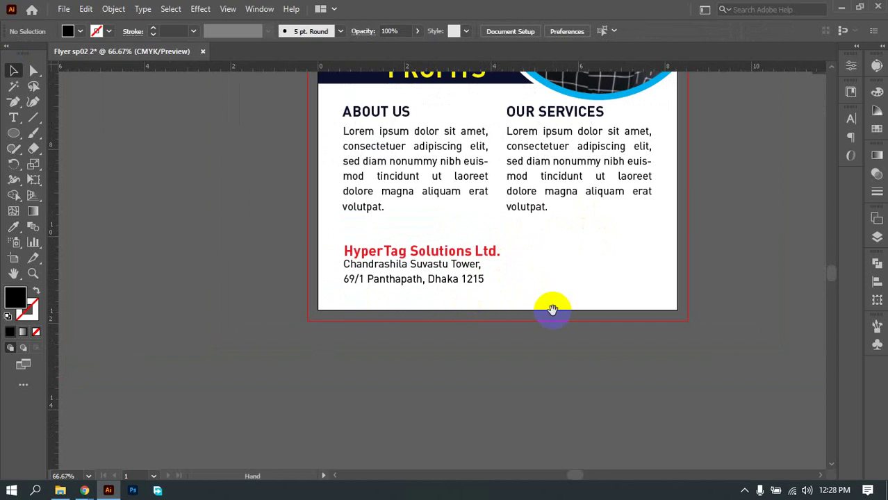
left_click_drag(550, 307, 541, 295)
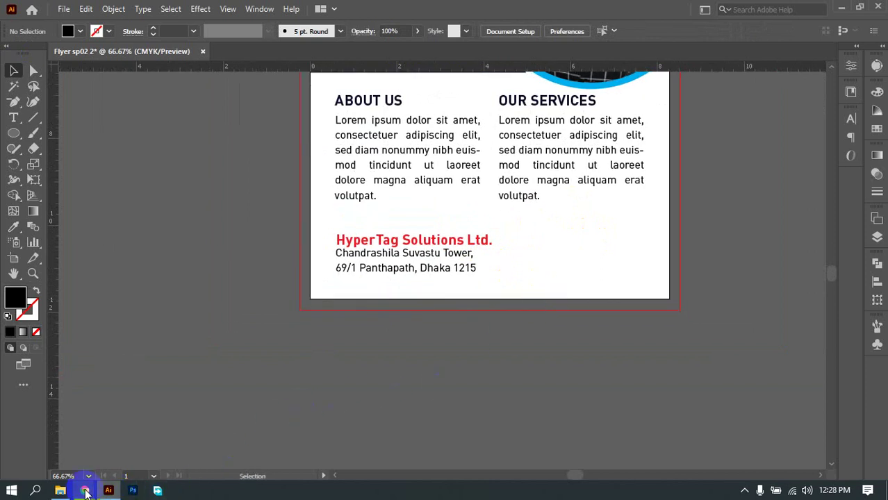
Step: Copy the company's phone number from the website footer and paste it on the flyer beside the address
mouse_move(85, 486)
left_click(69, 426)
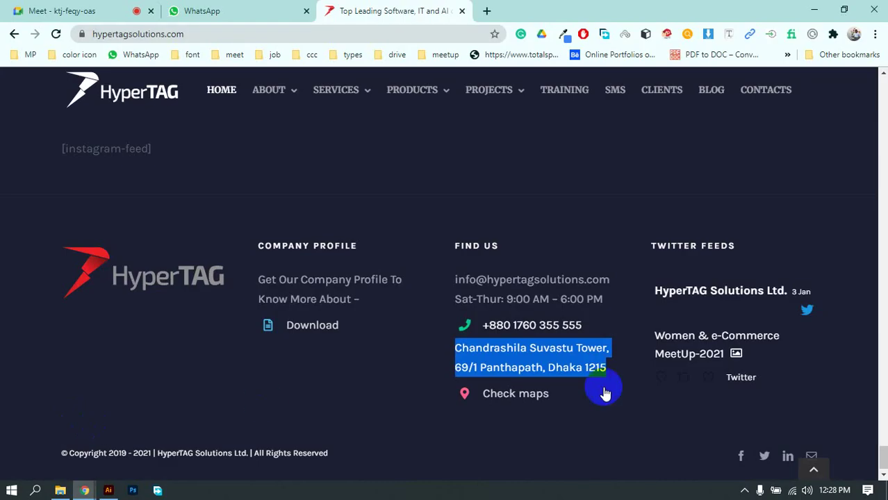
left_click(672, 401)
left_click_drag(583, 324, 477, 326)
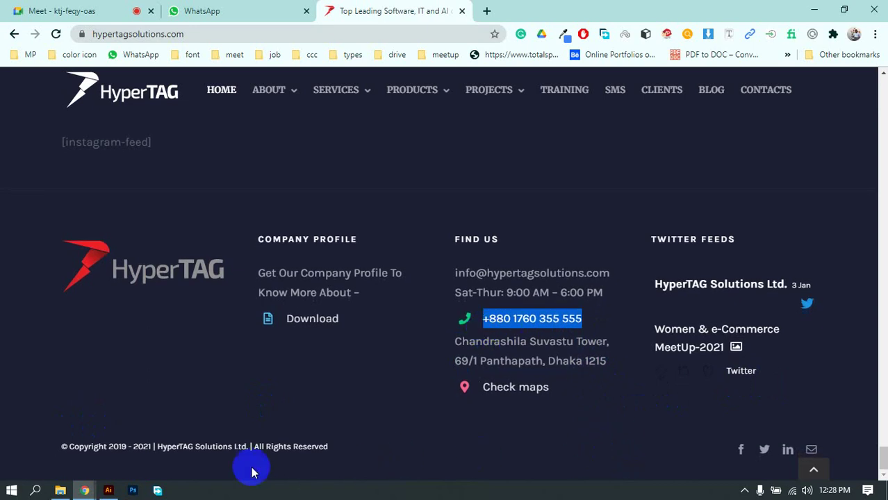
left_click(108, 489)
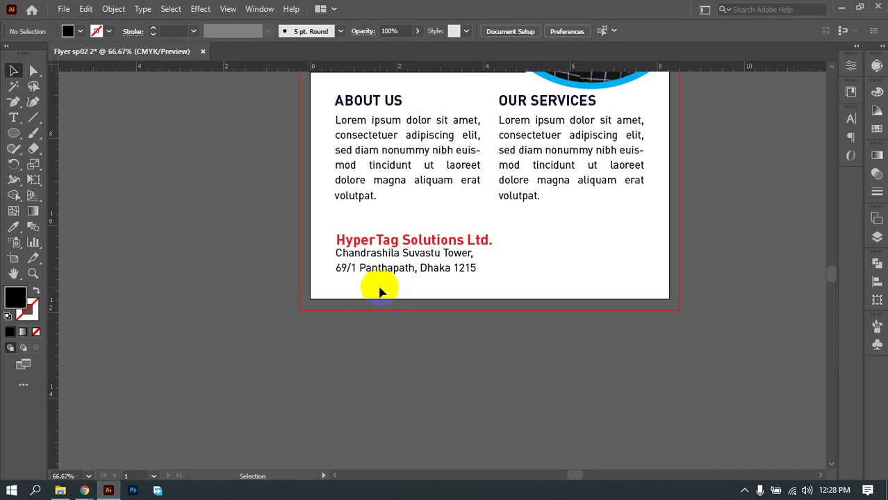
key("ctrl+v")
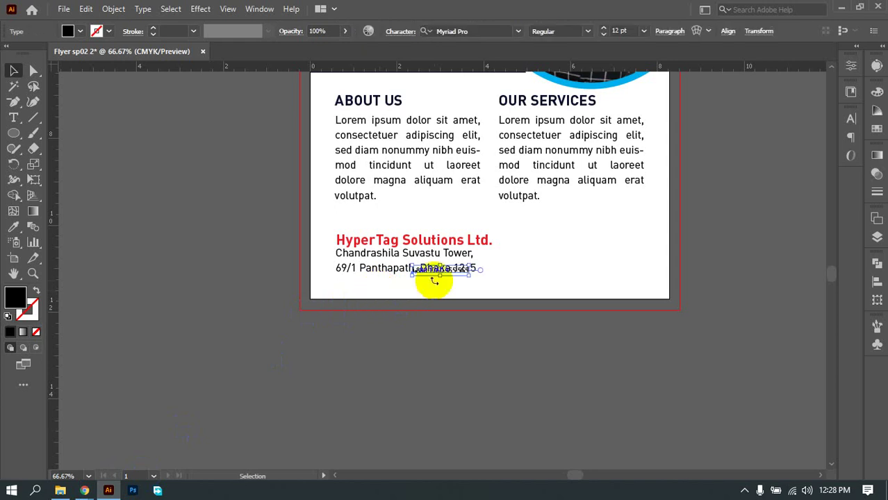
left_click_drag(432, 279, 527, 264)
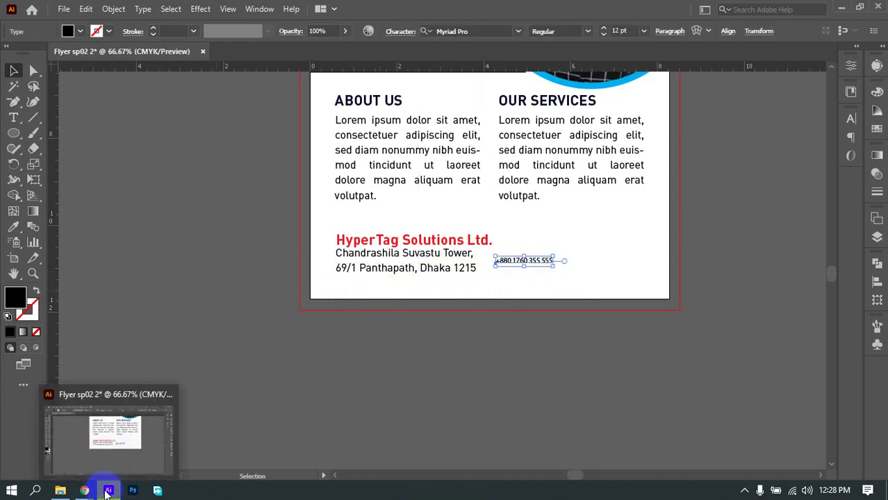
Step: Copy the company's e-mail from the website footer and paste it on the flyer below the address
key("alt+Tab")
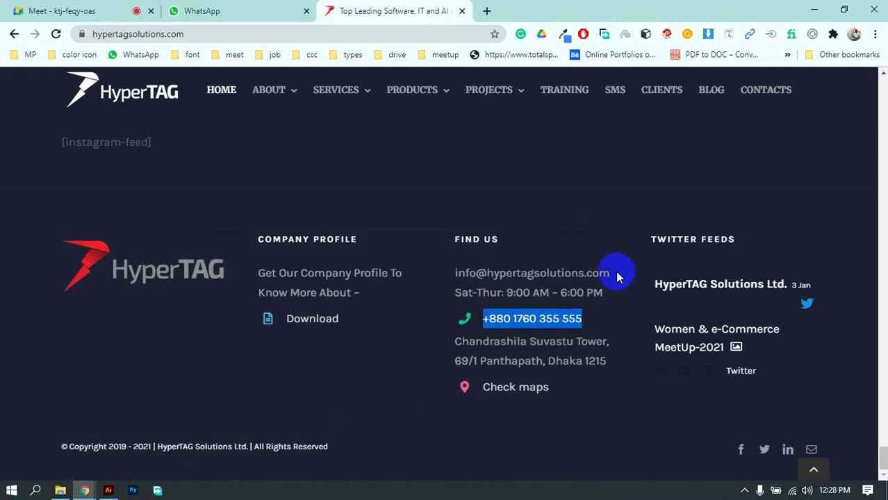
left_click_drag(612, 273, 453, 276)
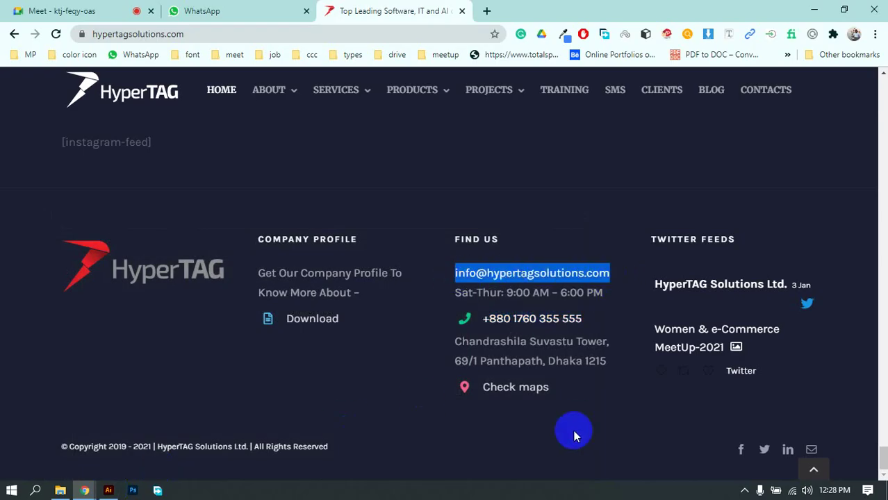
left_click(84, 490)
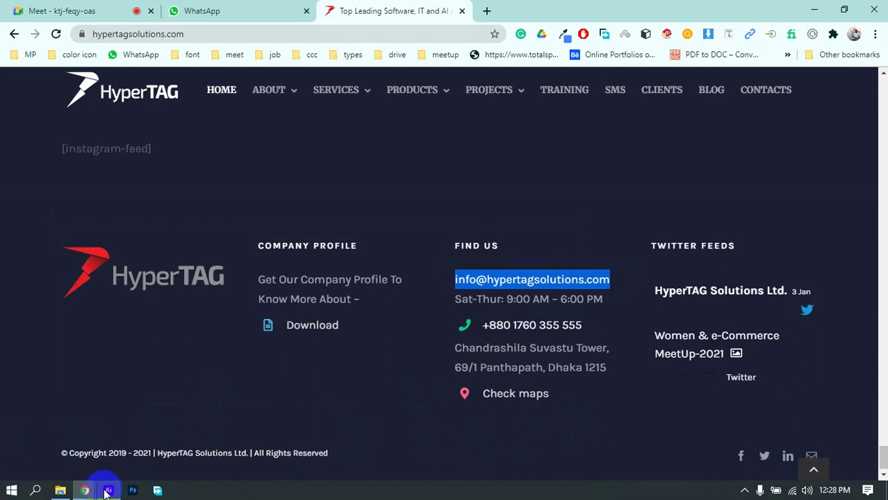
left_click(106, 492)
left_click(410, 332)
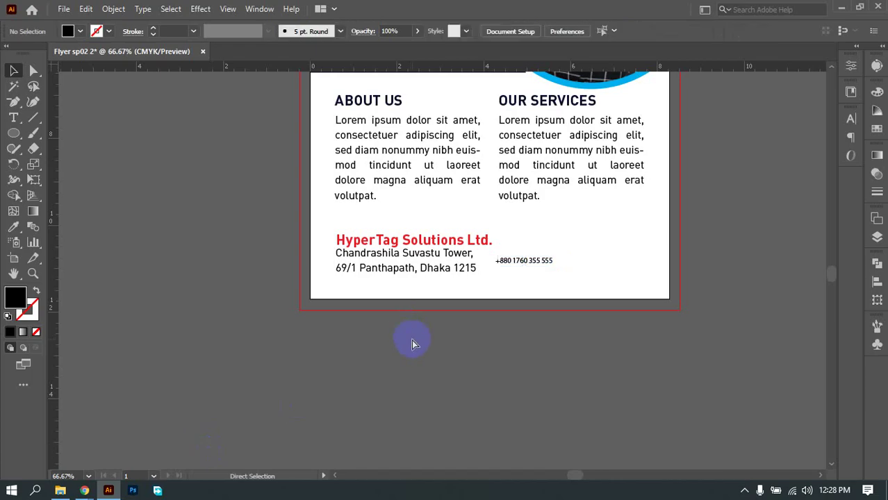
key("ctrl+v")
left_click_drag(445, 282, 457, 295)
scroll(476, 291, "up", 3)
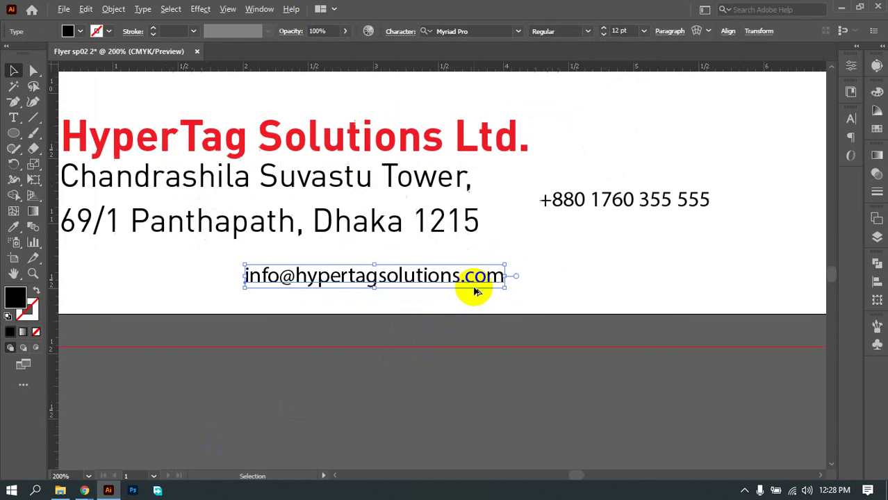
left_click_drag(558, 287, 532, 323)
left_click(549, 276)
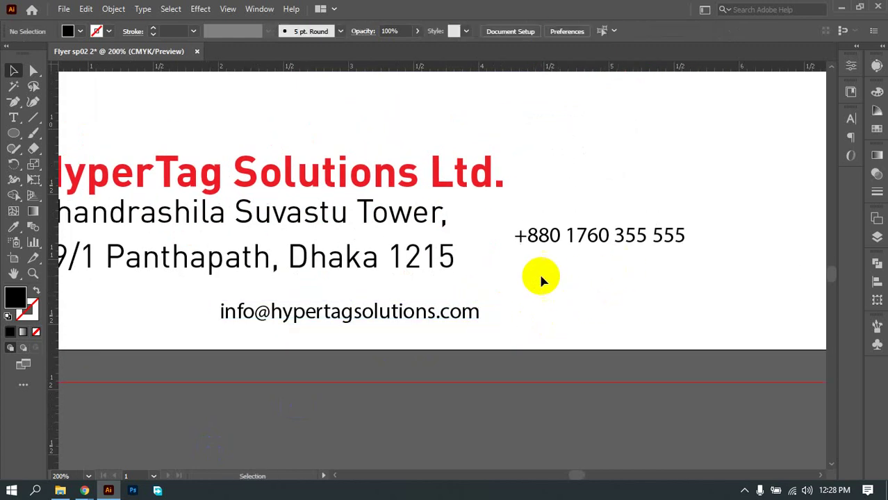
Step: Match the e-mail text's style to the address, DINPro Regular at 18 pt, and shift it slightly down
left_click(389, 314)
left_click(13, 226)
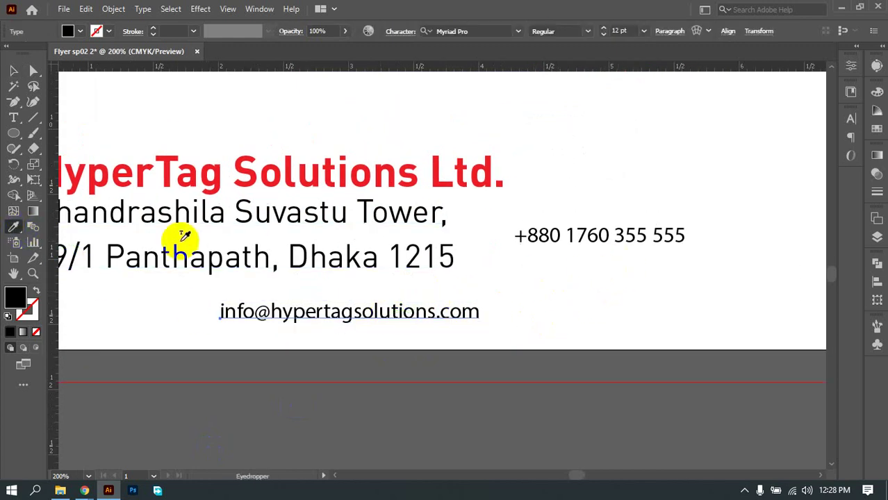
left_click(340, 258)
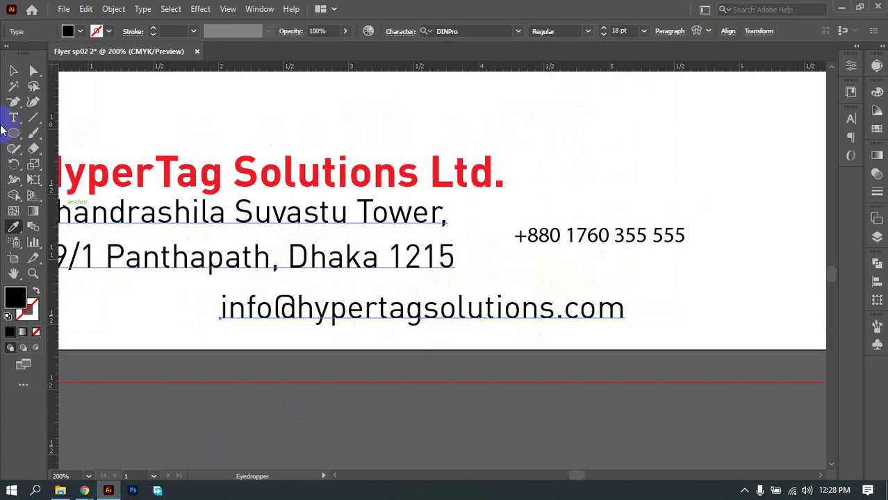
left_click(14, 70)
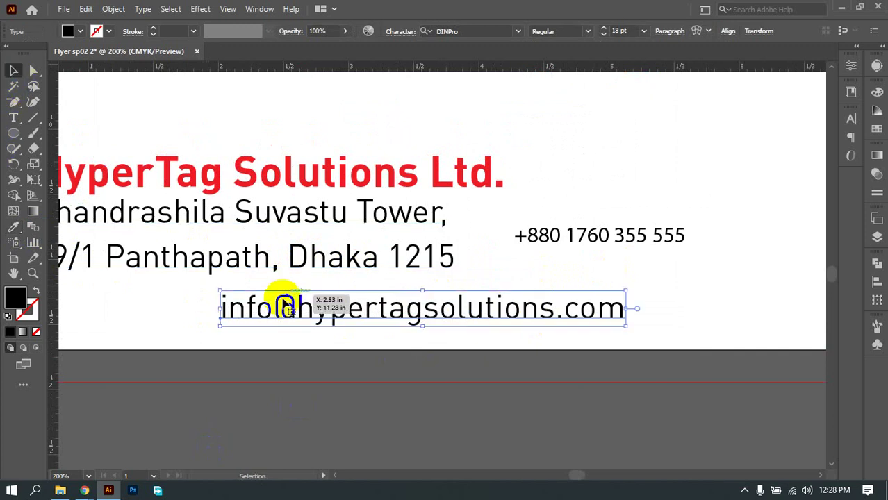
left_click(347, 337)
left_click_drag(386, 317, 383, 324)
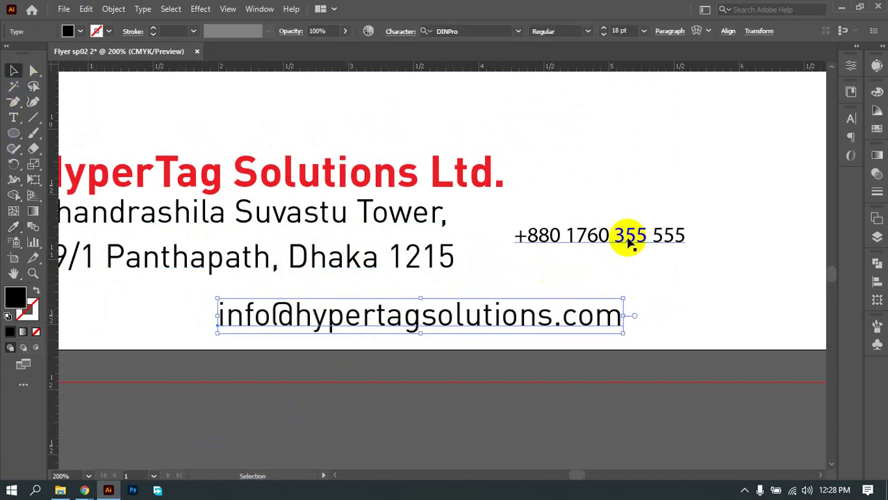
Step: Match the phone number's text style to the address, using DINPro Regular at 18 pt
left_click(630, 238)
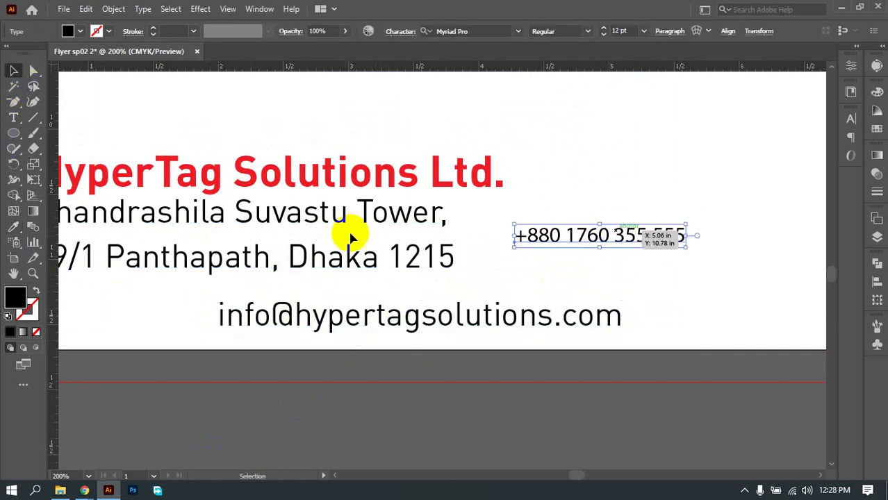
left_click(15, 228)
left_click(308, 254)
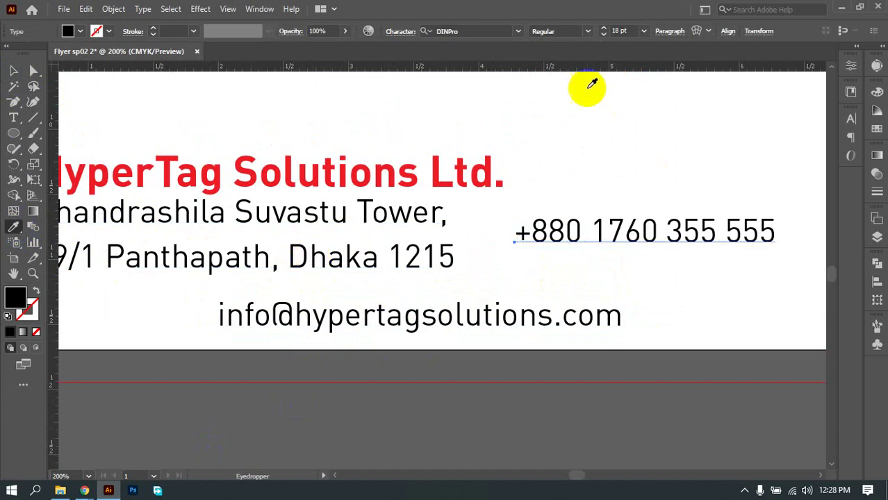
left_click(625, 30)
key("ctrl+z")
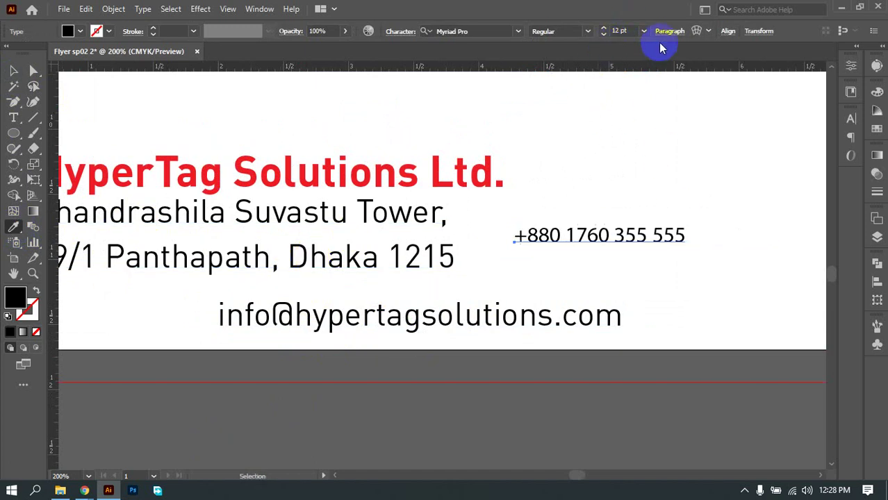
left_click(442, 249)
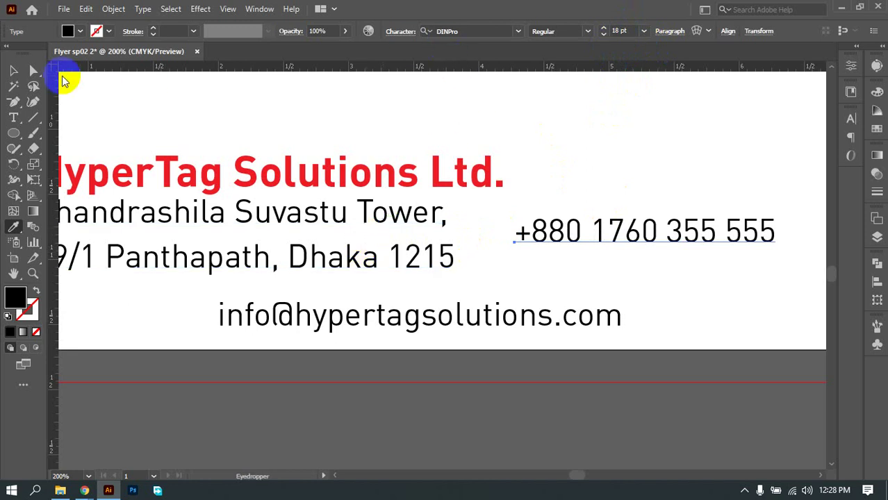
Step: Move the company's e-mail directly below the address and the phone number directly below the e-mail
left_click(10, 71)
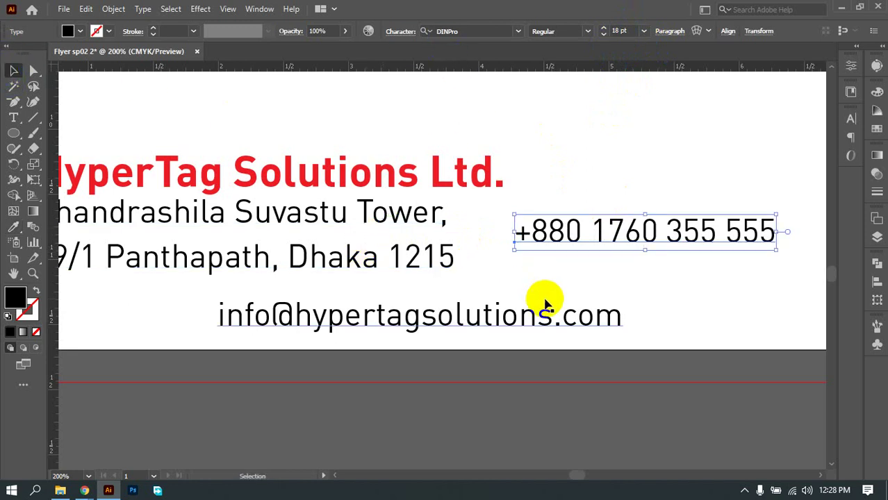
scroll(545, 299, "down", 1)
left_click_drag(565, 317, 598, 288)
left_click(646, 261)
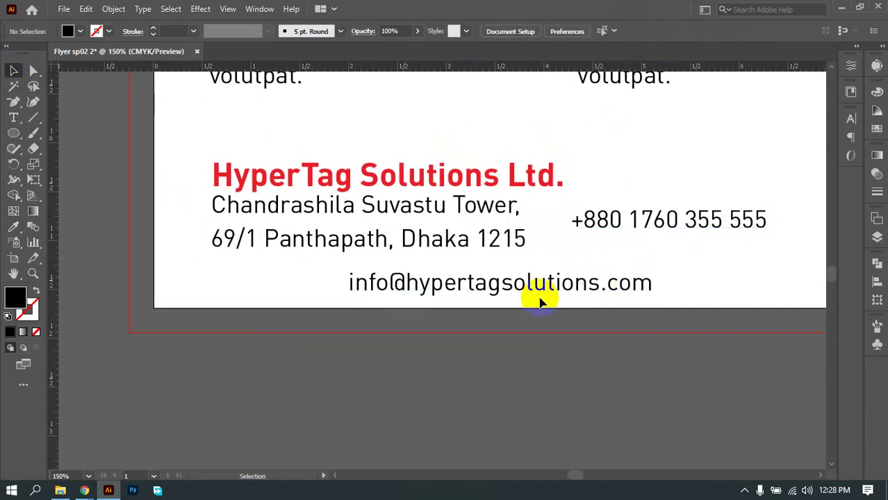
left_click_drag(537, 293, 399, 272)
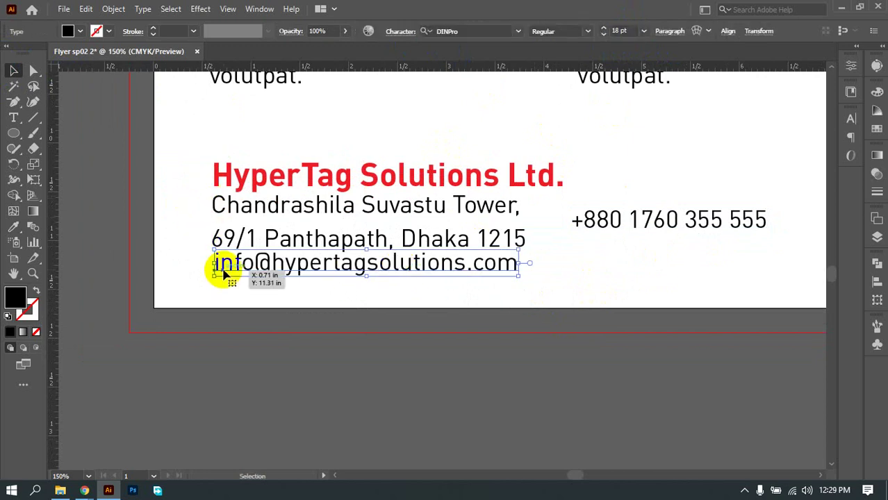
left_click_drag(646, 217, 293, 278)
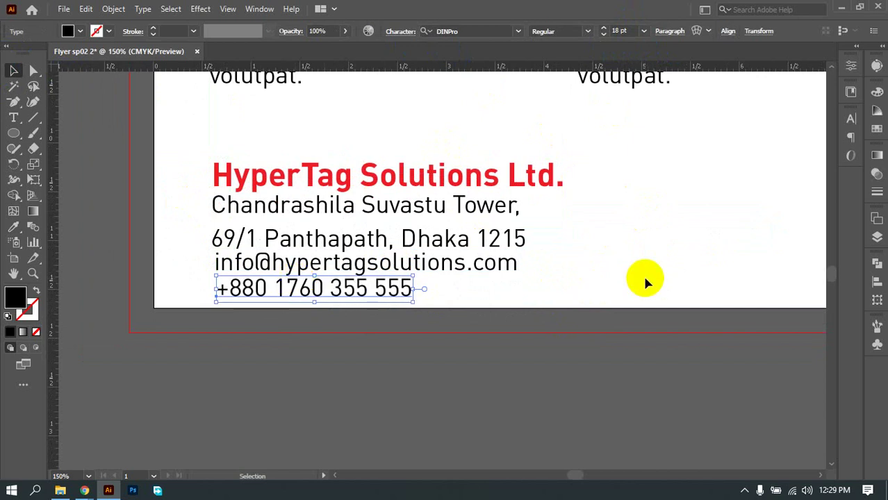
left_click(642, 279)
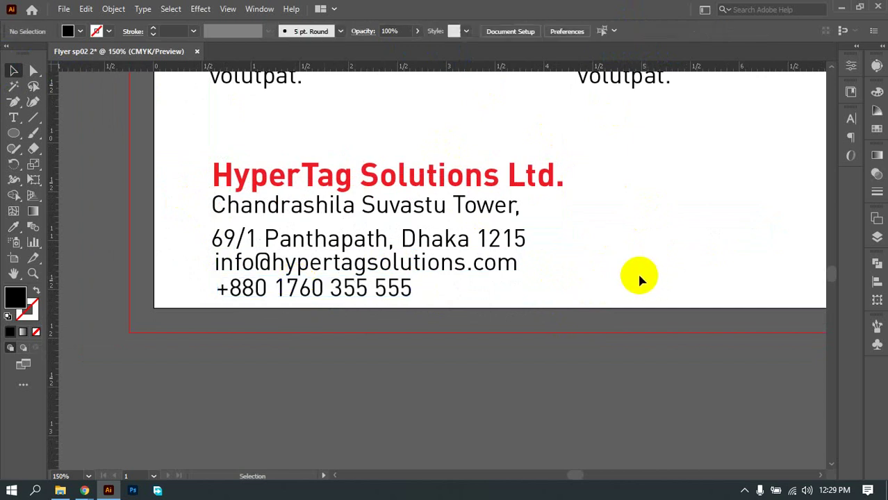
Step: Shift the whole contact block, from company name to phone number, slightly up from the flyer's lower edge
left_click(285, 306)
left_click_drag(392, 262, 396, 247)
left_click(668, 214)
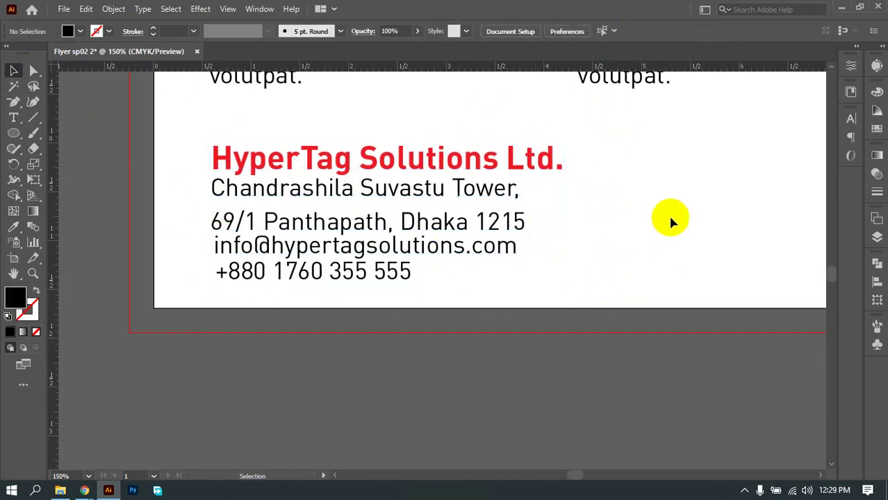
Step: Set the leading of the two-line address text to 18 pt
left_click(485, 222)
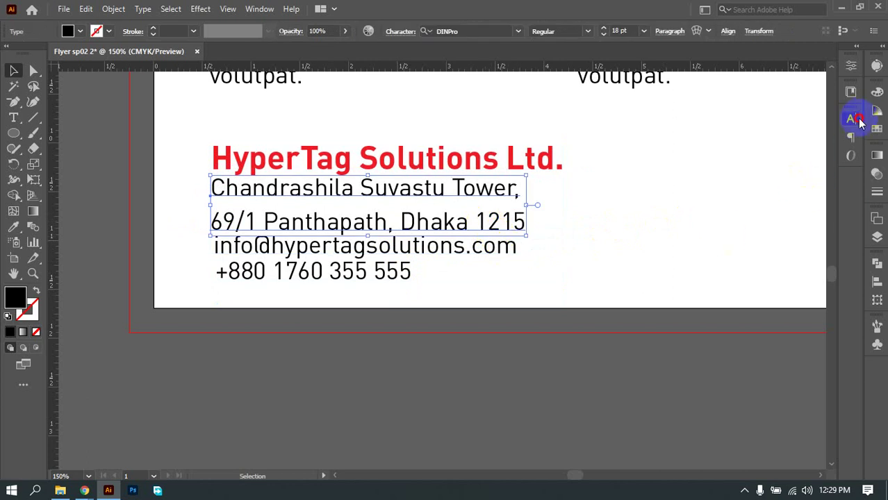
left_click(854, 119)
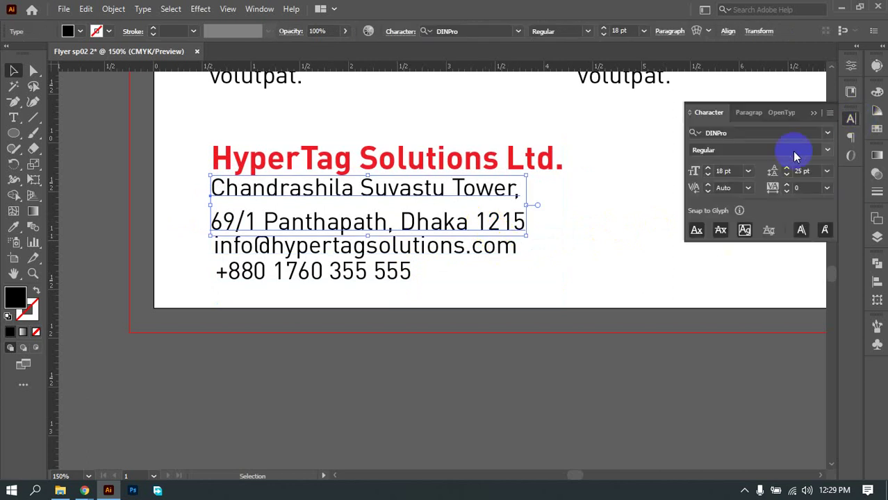
left_click(827, 171)
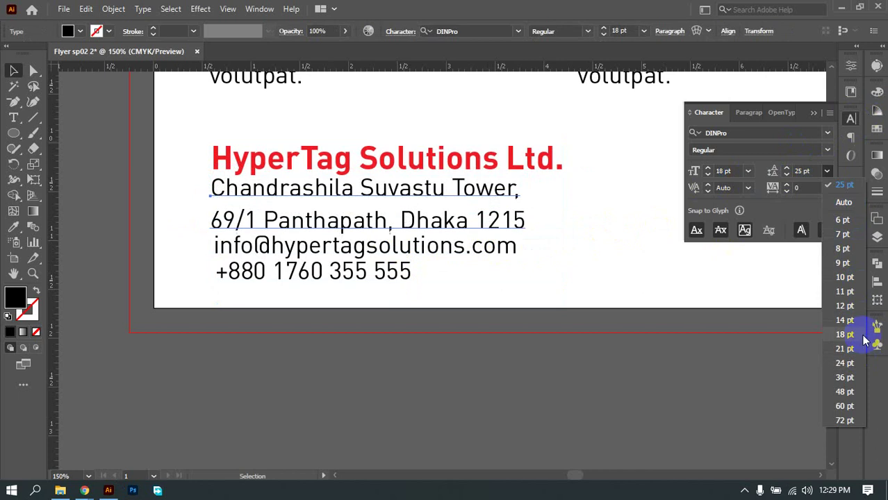
left_click(844, 201)
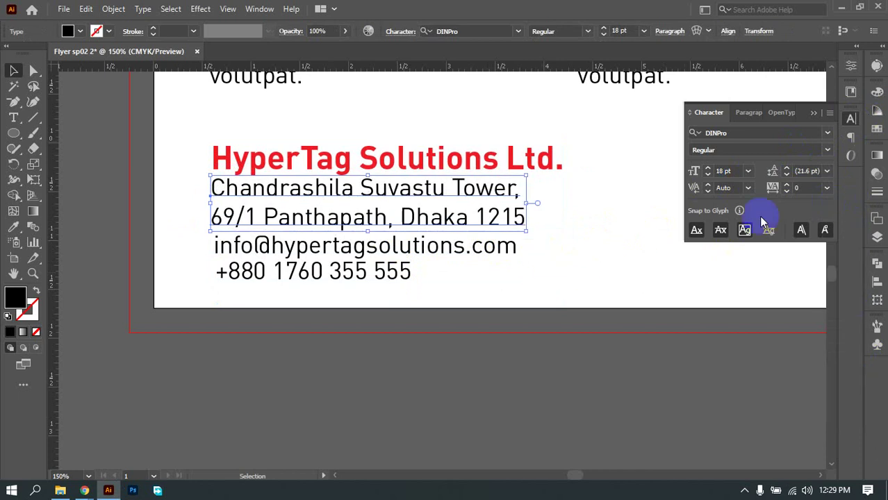
left_click(806, 170)
type("18")
key("Return")
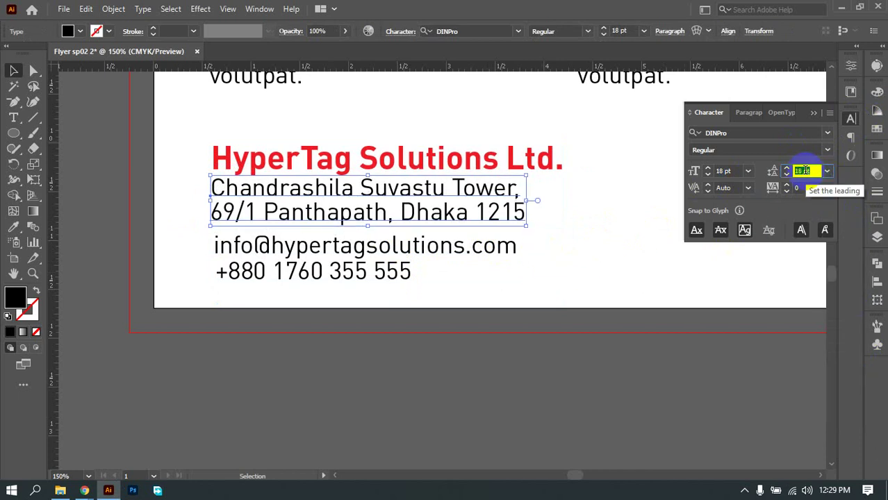
left_click(561, 257)
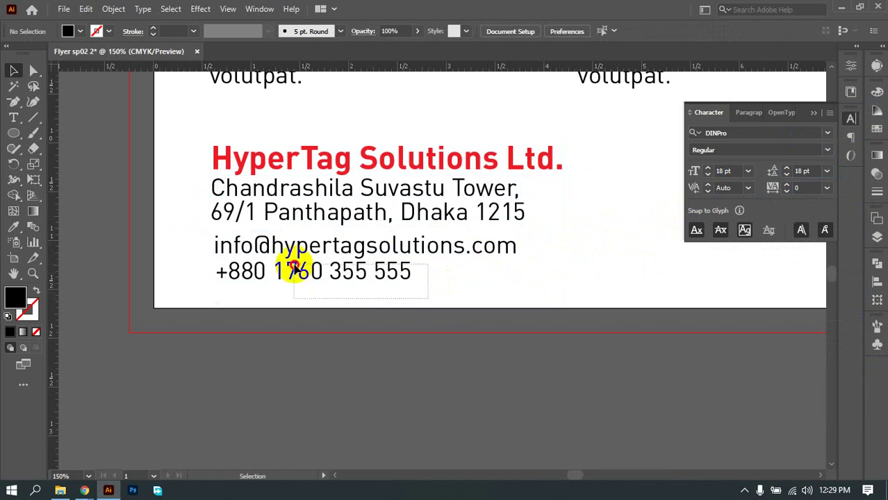
Step: Nudge the e-mail and the phone number up slightly to tighten the spacing below the address
left_click_drag(458, 250, 458, 246)
left_click(440, 275)
left_click_drag(395, 274, 396, 268)
left_click(479, 274)
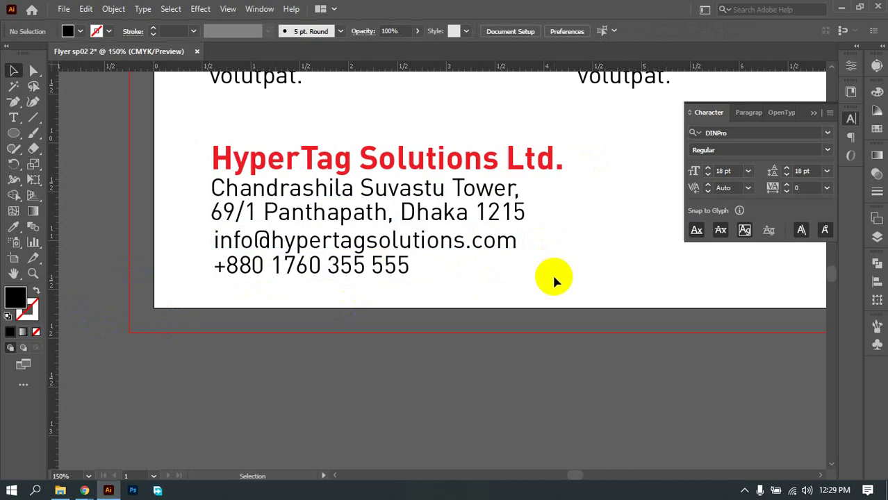
Step: Move the phone number lower, try the company name's red DINPro Bold 24 pt style on it, and undo the restyling
left_click_drag(377, 272, 377, 293)
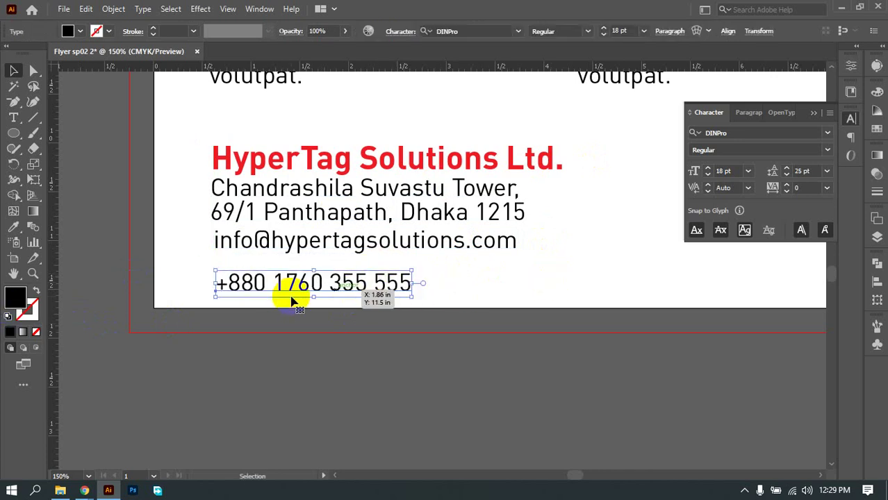
left_click(13, 227)
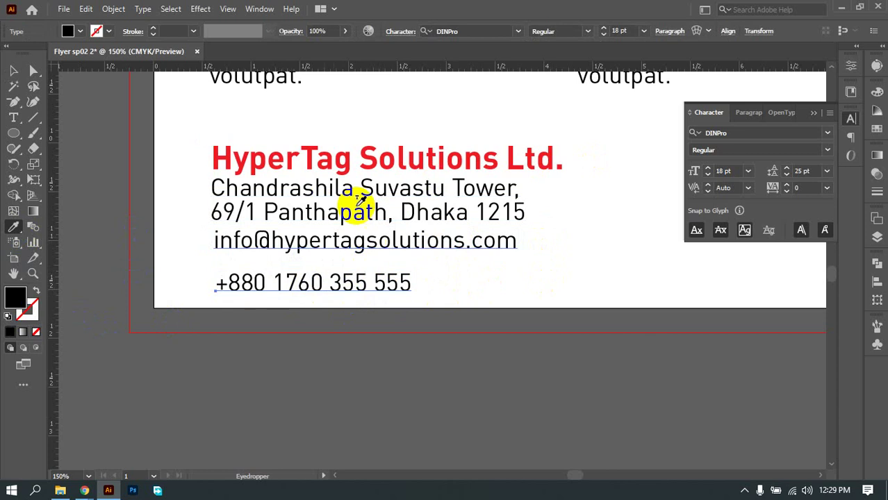
left_click(373, 150)
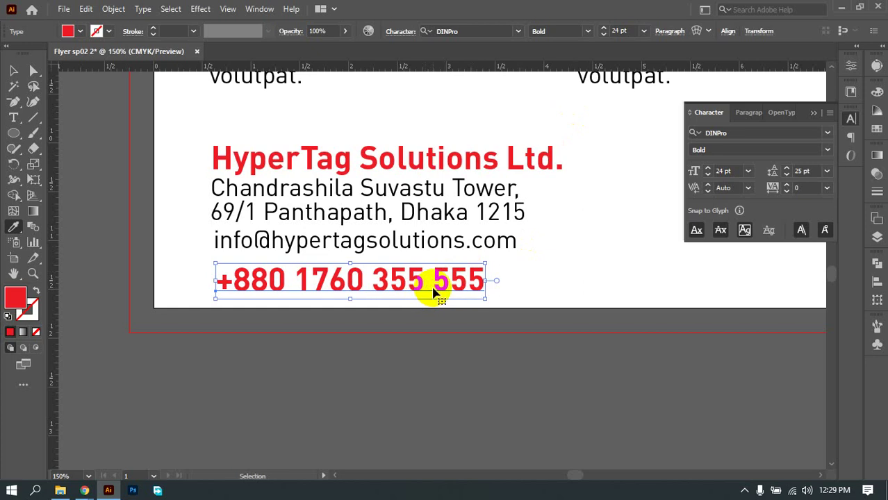
left_click(543, 281)
left_click(580, 272)
key("ctrl+z")
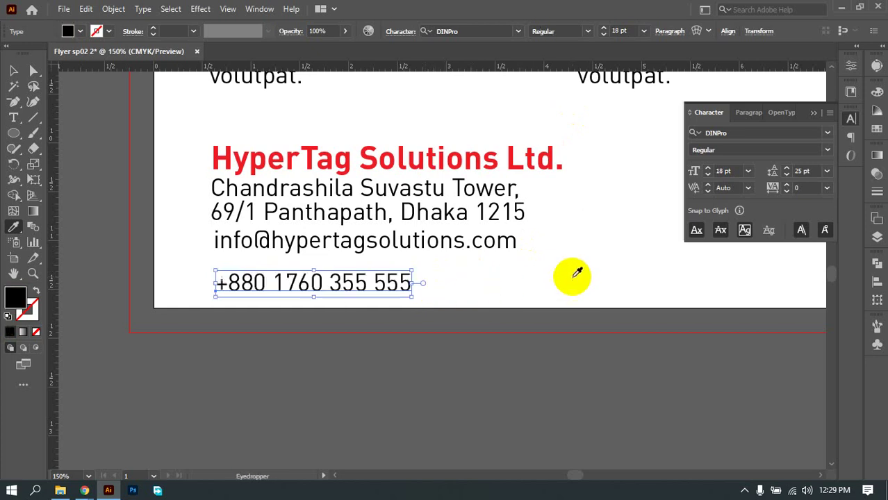
left_click(485, 150)
left_click(617, 30)
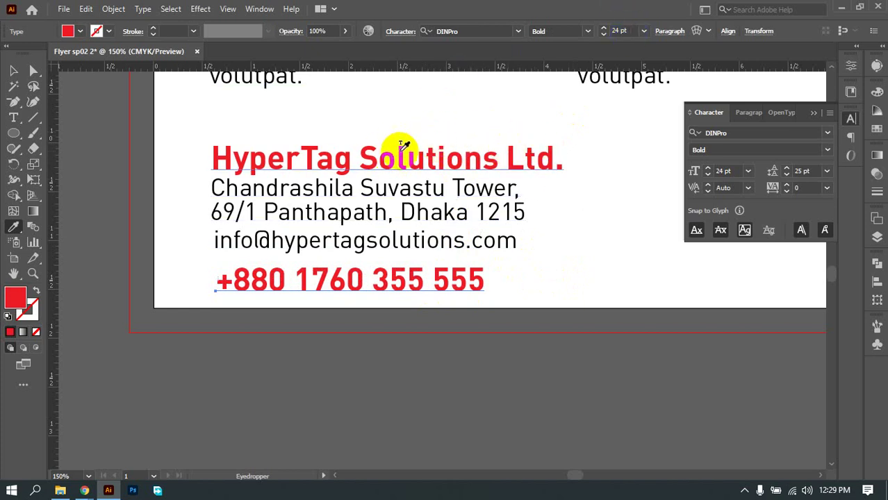
key("ctrl+z")
Step: Try the BUSINESS COMPANY headline's Impact style on the phone number and fill it with cyan
scroll(532, 297, "up", 5)
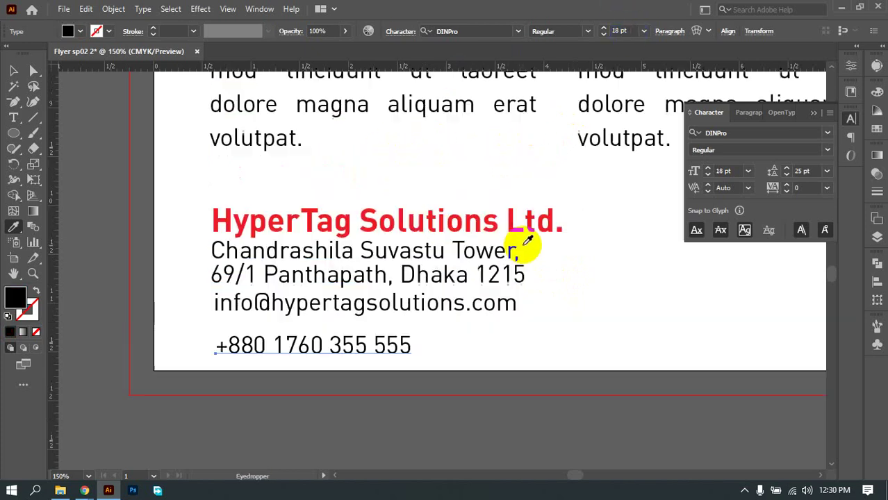
scroll(510, 199, "up", 10)
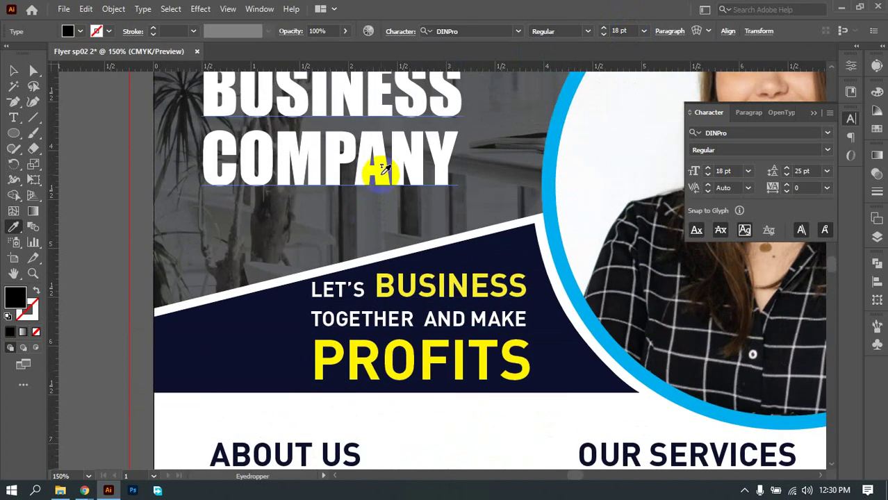
left_click(380, 171)
scroll(486, 272, "down", 10)
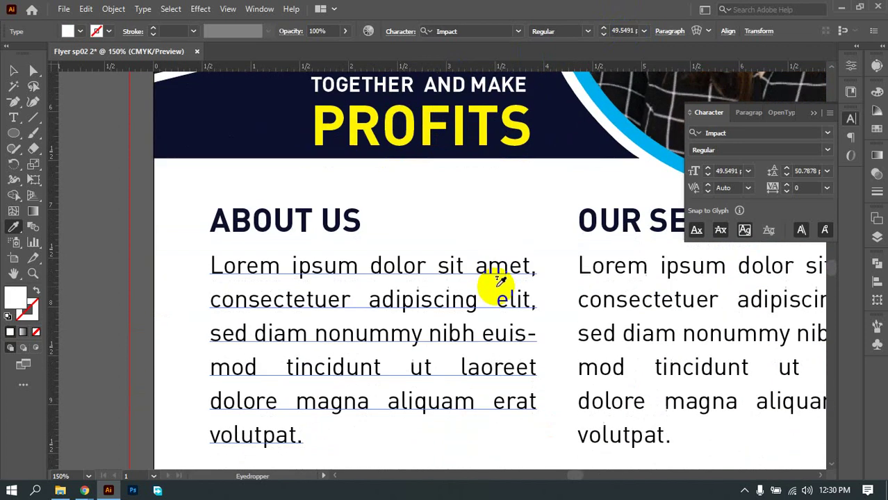
scroll(498, 282, "down", 3)
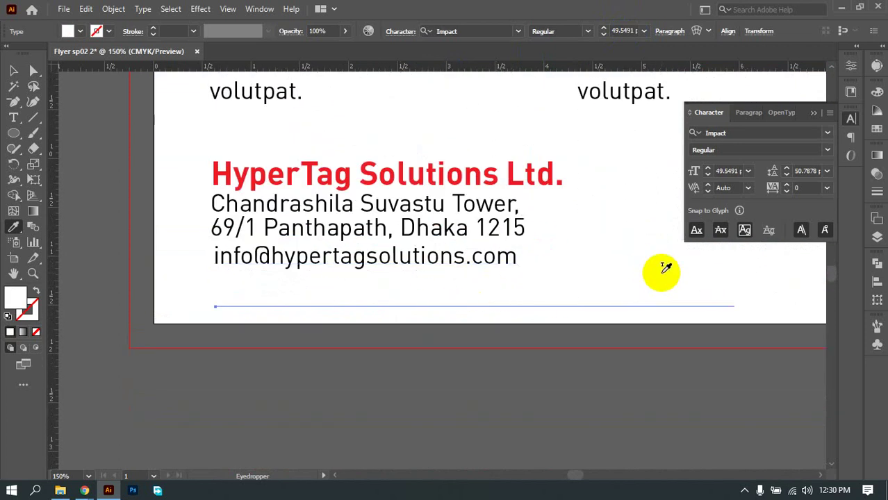
left_click_drag(479, 292, 77, 28)
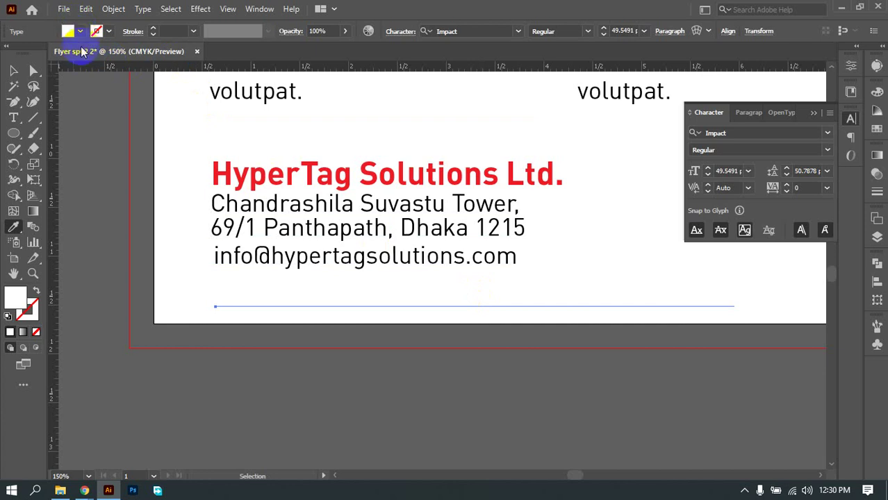
left_click(77, 28)
left_click(72, 52)
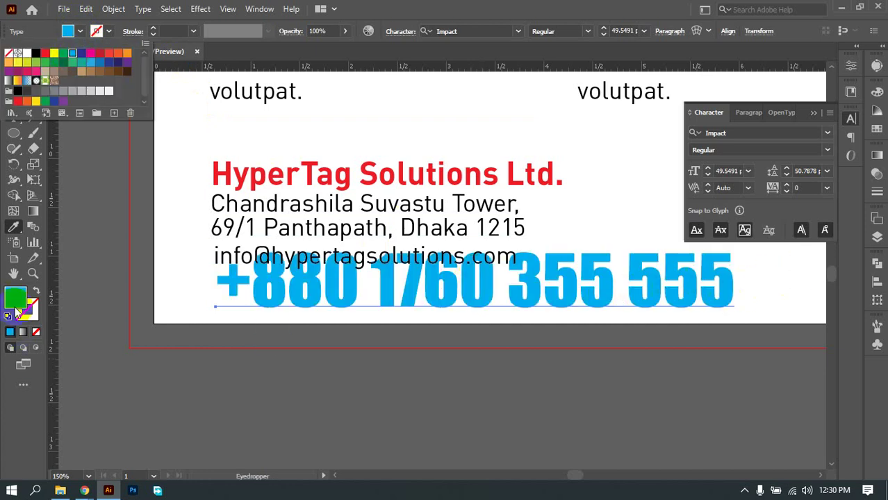
left_click(50, 266)
Step: Match the phone number's style to the address, black DINPro Regular at 18 pt with 18 pt leading
left_click(323, 221)
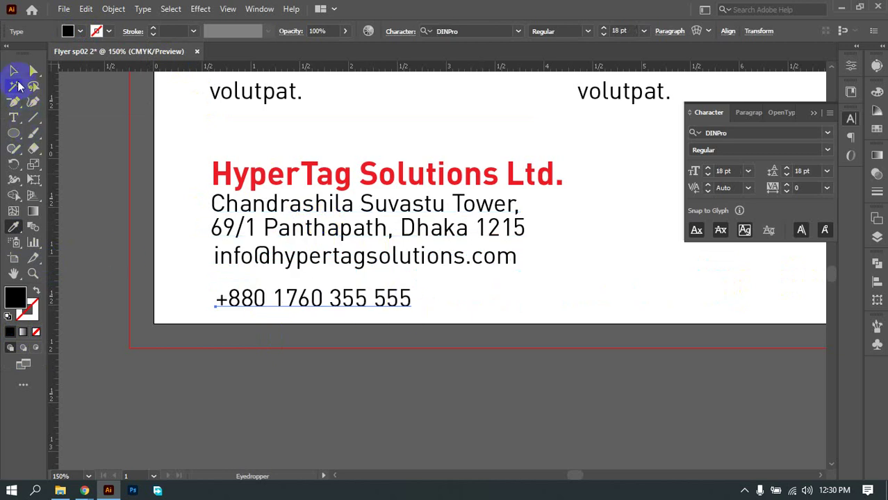
left_click(12, 70)
left_click(498, 297)
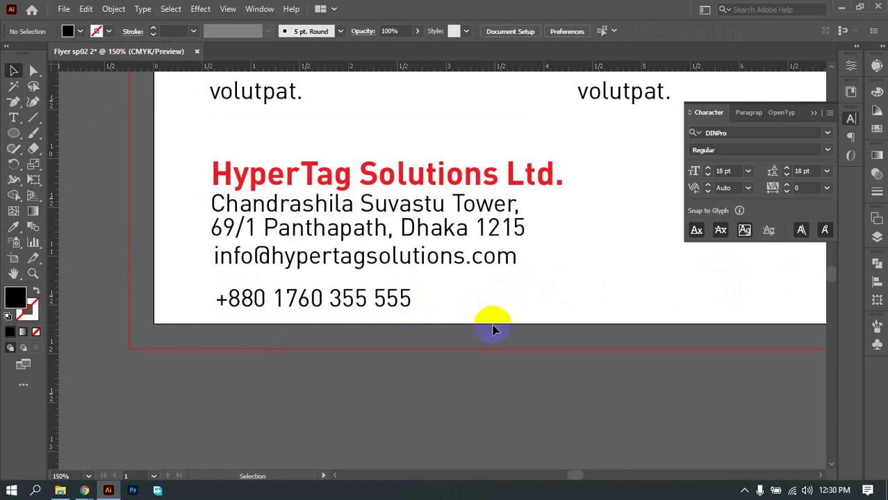
Step: Move the phone number up close below the e-mail, lining up their starting edges
scroll(375, 285, "up", 2)
left_click_drag(353, 283, 525, 347)
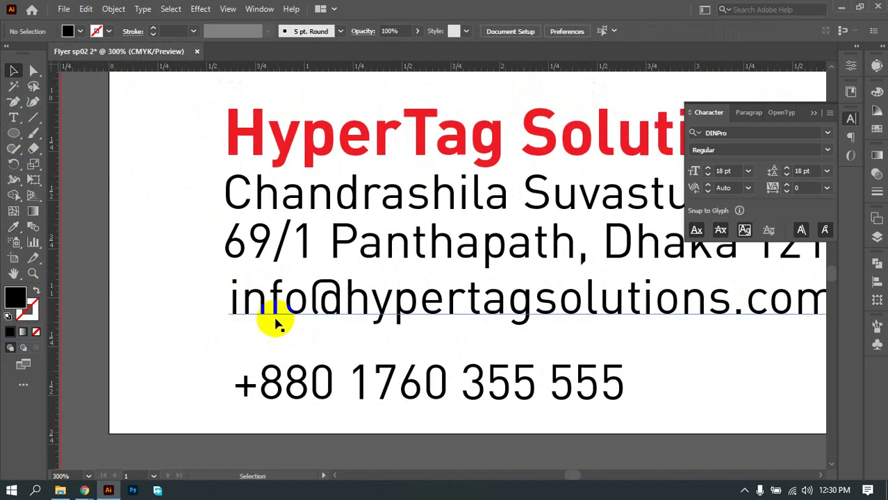
left_click_drag(315, 388, 307, 351)
left_click_drag(370, 360, 368, 373)
left_click(544, 422)
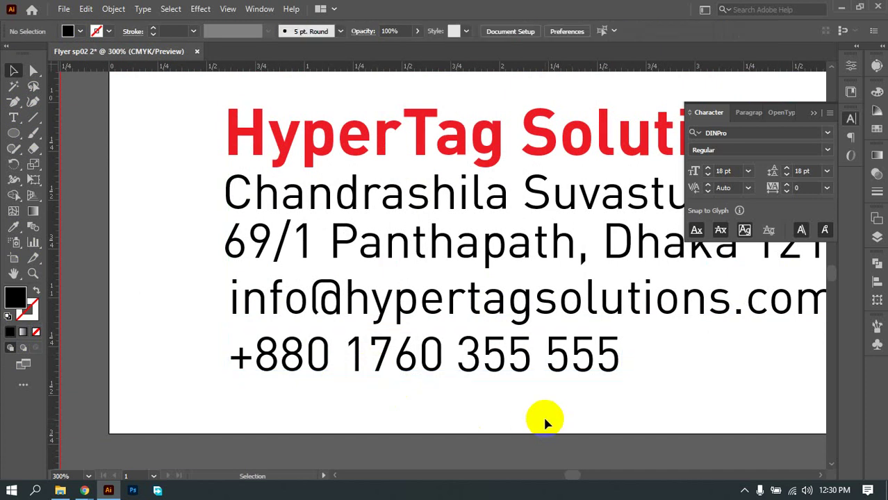
Step: Distribute the address, e-mail and phone number evenly by their vertical centers
left_click_drag(544, 422, 406, 222)
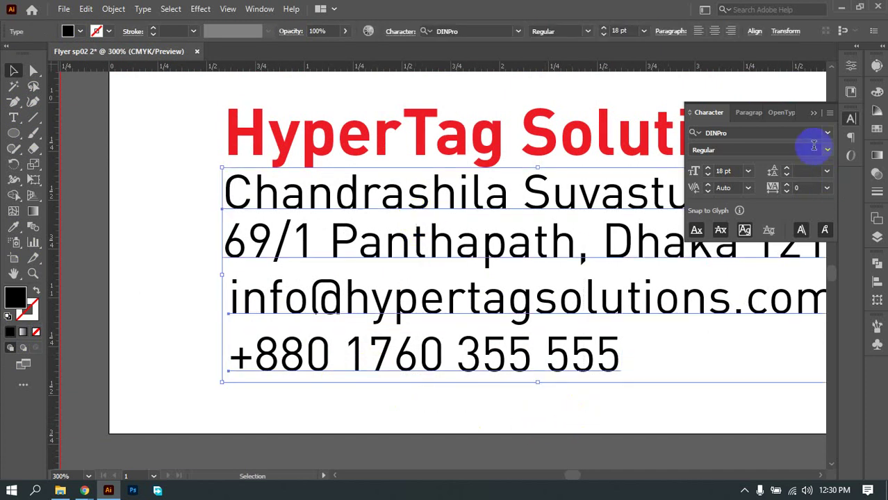
left_click(754, 32)
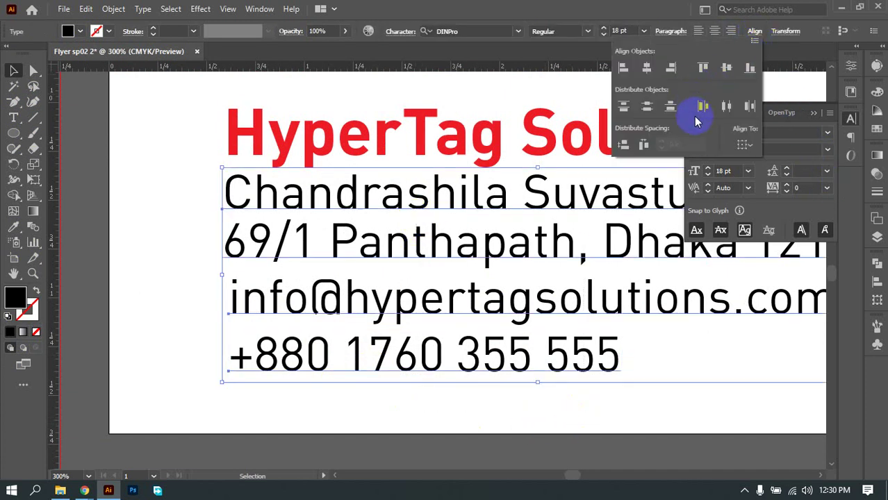
left_click(647, 105)
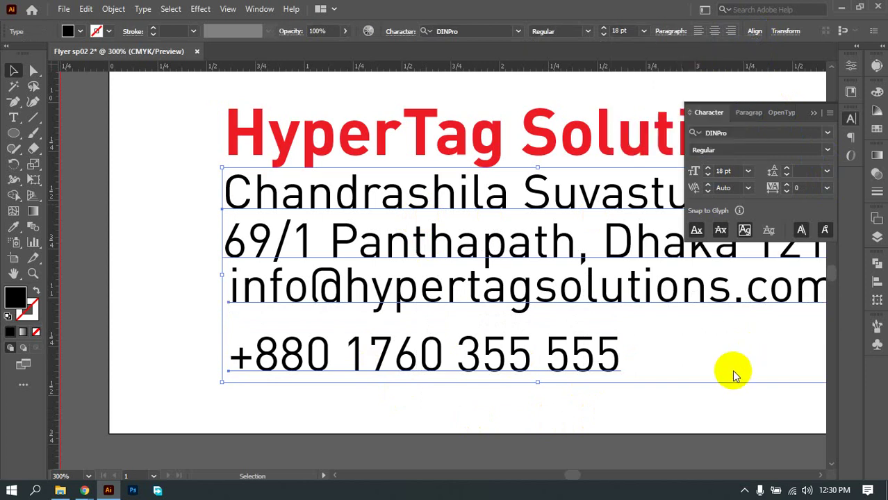
left_click(187, 318)
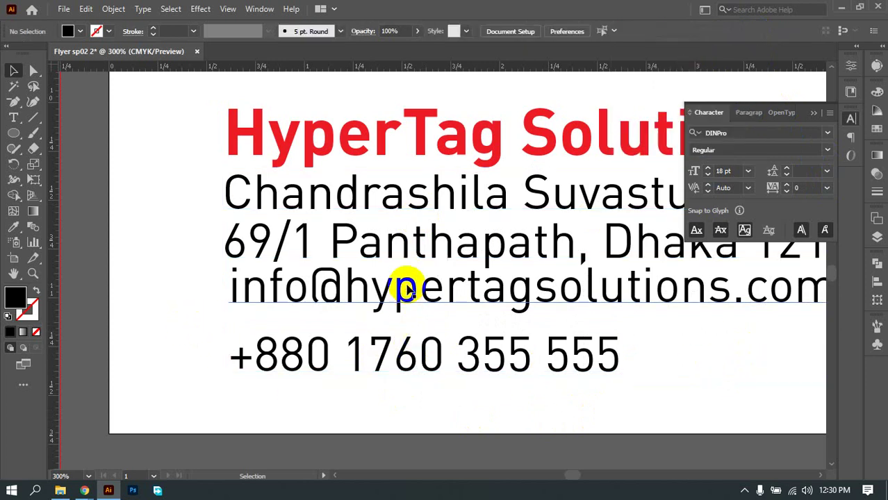
Step: Move the e-mail line down to sit between the address and the phone number
left_click_drag(407, 286, 383, 306)
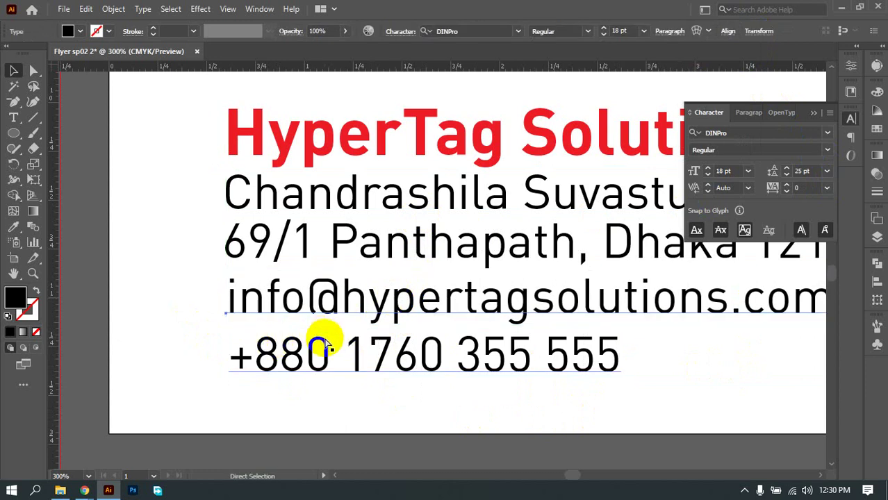
mouse_move(326, 288)
left_mouse_down()
mouse_move(328, 305)
mouse_move(321, 297)
left_mouse_up()
Step: Align the company name, address, e-mail and phone number to a common left edge
left_click_drag(169, 139, 407, 347)
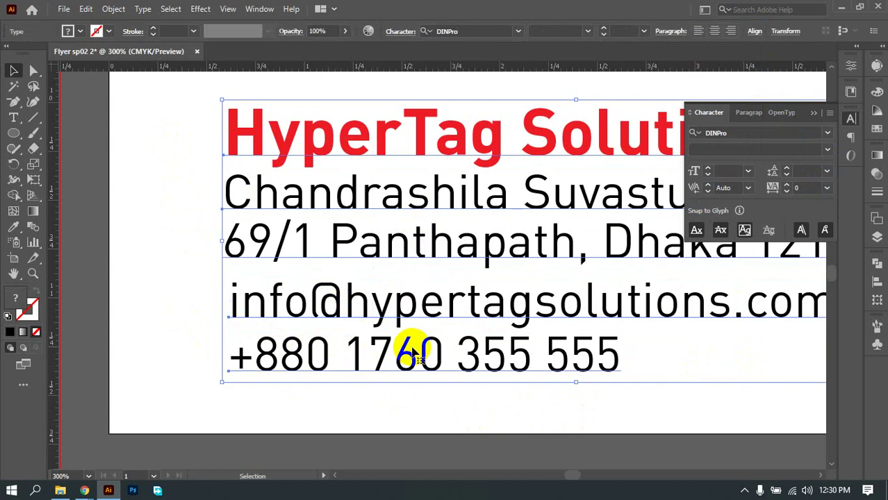
left_click(753, 32)
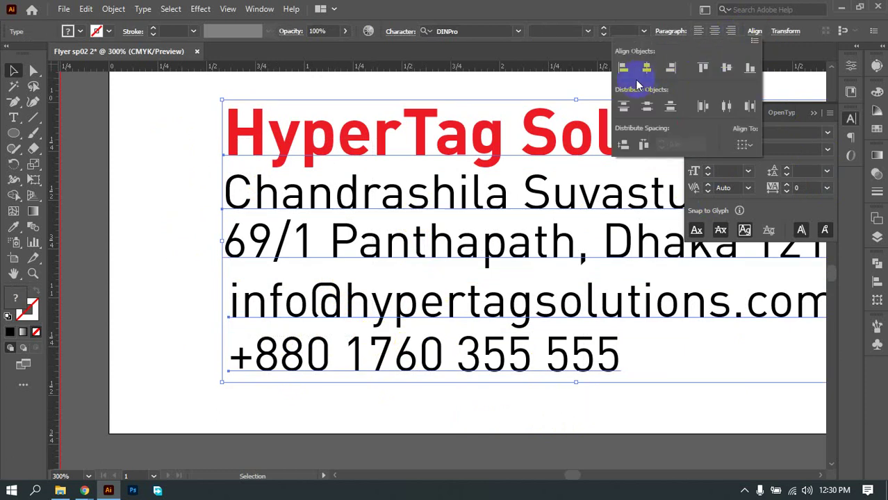
left_click(623, 67)
left_click(191, 208)
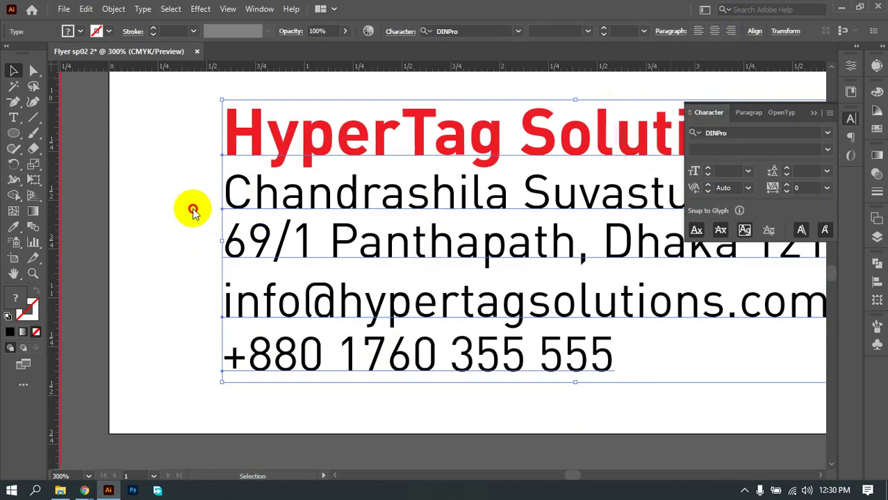
Step: Move the e-mail and phone number together off the flyer onto the pasteboard below it
scroll(200, 215, "down", 2, "alt")
scroll(204, 221, "down", 1, "alt")
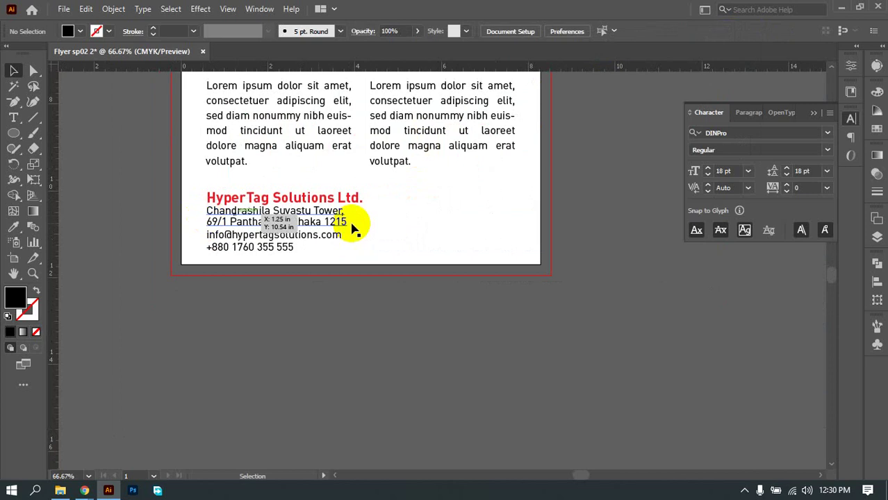
left_click_drag(426, 208, 375, 308)
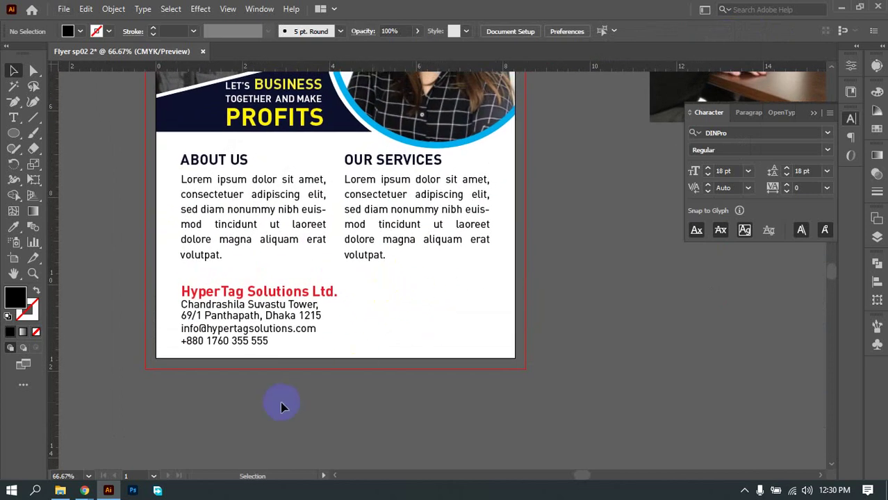
left_click_drag(170, 337, 347, 418)
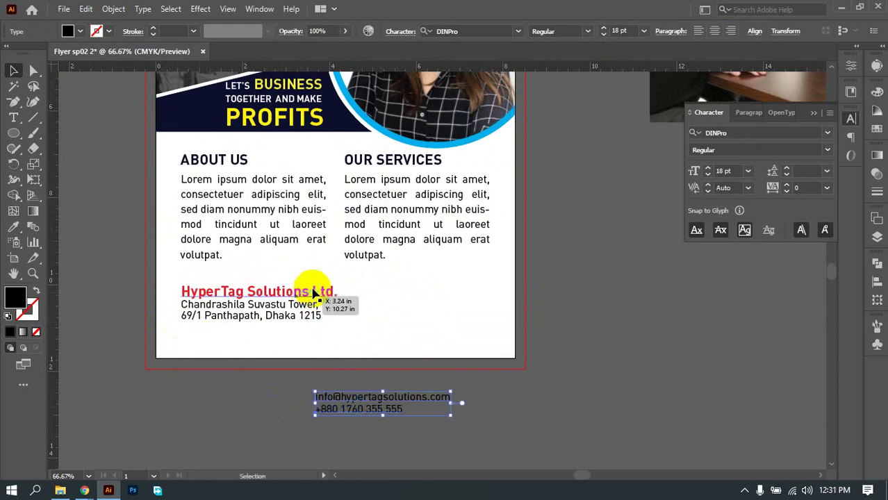
Step: Switch to Chrome, browse the HyperTAG website's pages and examine the headline on its About page
left_click(136, 491)
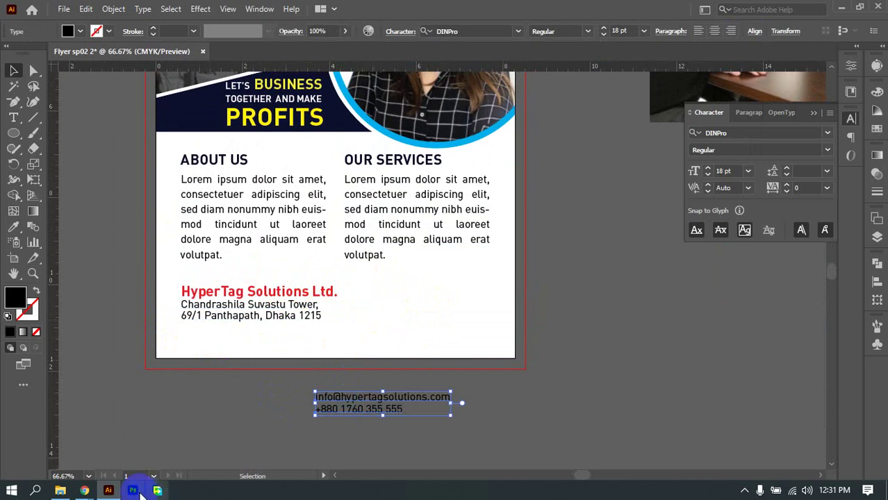
mouse_move(84, 486)
left_click(79, 452)
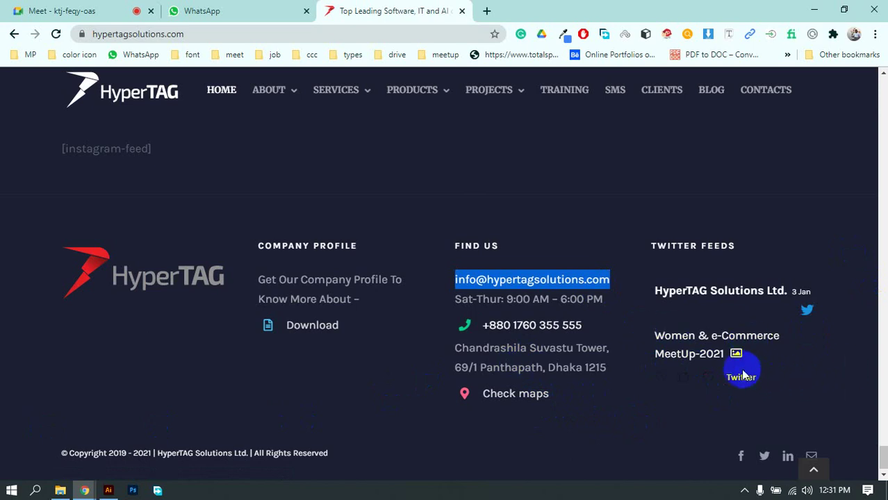
left_click(762, 93)
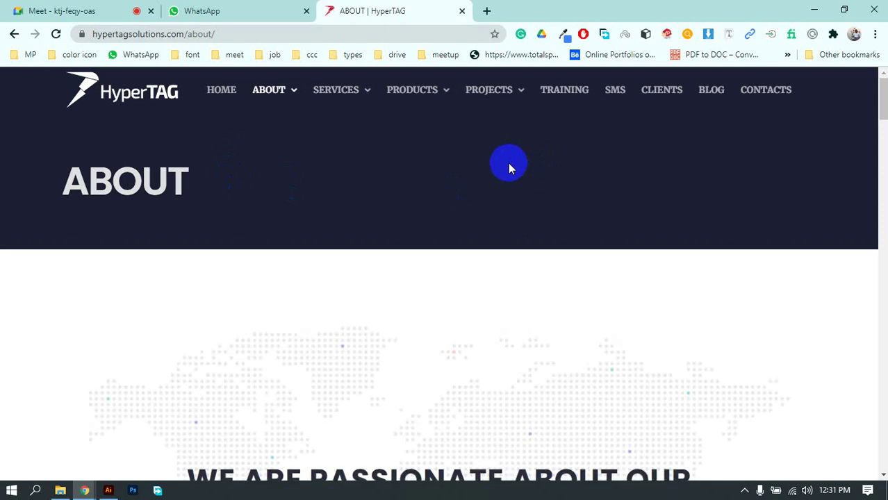
scroll(486, 188, "down", 5)
scroll(556, 203, "up", 2)
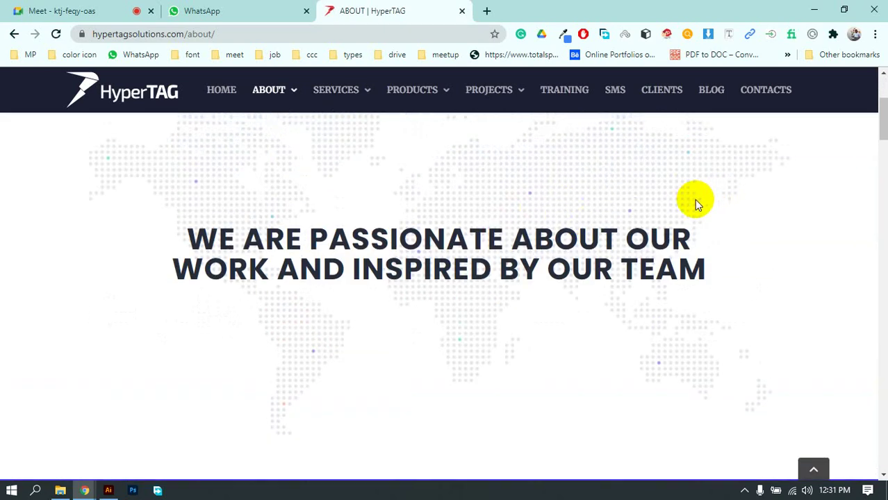
scroll(667, 201, "down", 1)
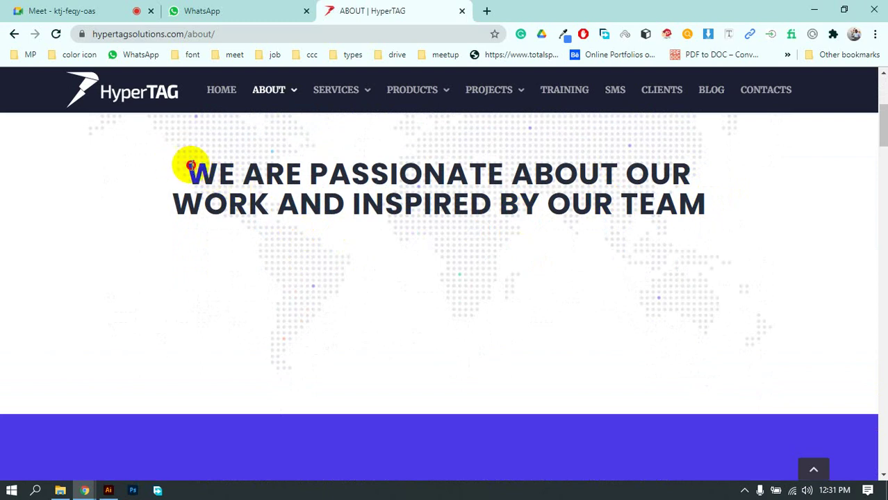
left_click_drag(188, 168, 753, 205)
left_click(742, 210)
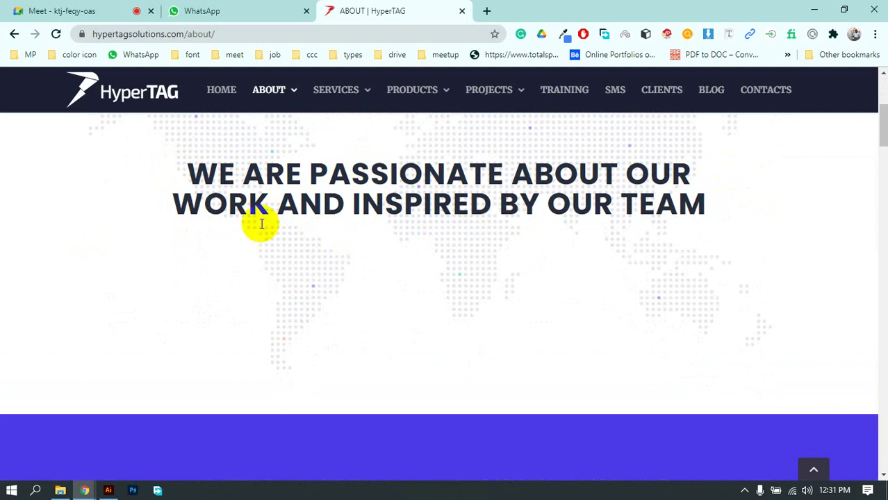
left_click_drag(323, 207, 687, 198)
left_click(701, 194)
Step: Examine the services section of the HyperTAG About page
scroll(735, 215, "down", 4)
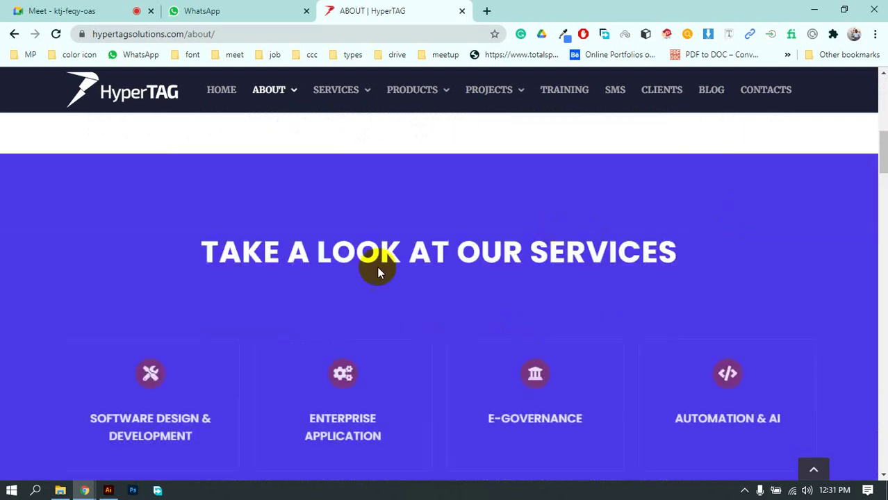
scroll(125, 297, "down", 5)
scroll(114, 300, "up", 3)
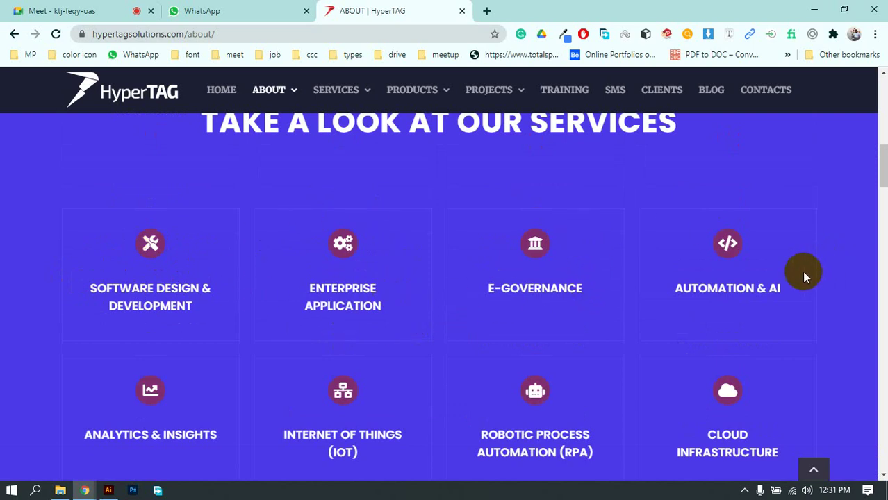
scroll(379, 297, "down", 4)
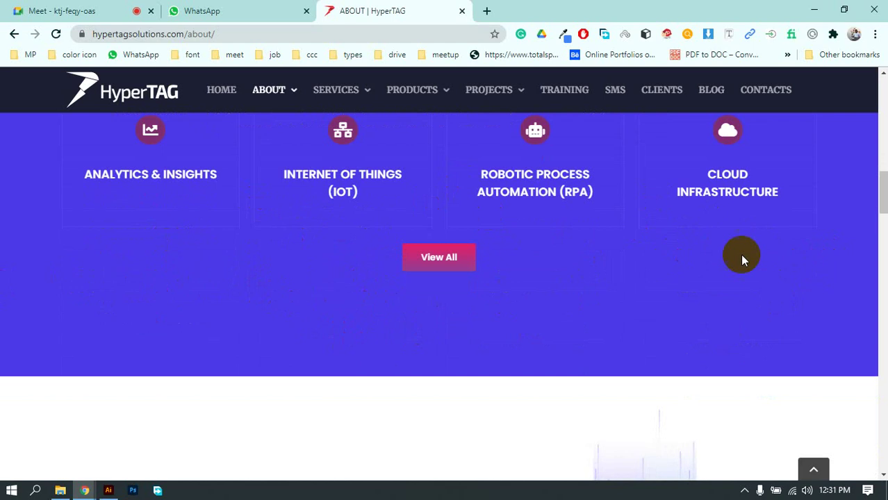
scroll(742, 259, "up", 2)
scroll(455, 367, "up", 10)
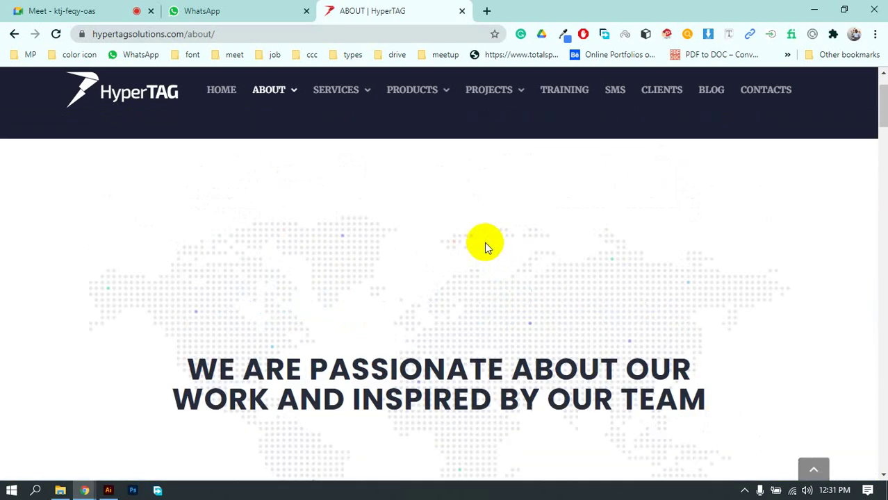
Step: Close the HyperTAG website and switch back to Illustrator
mouse_move(436, 98)
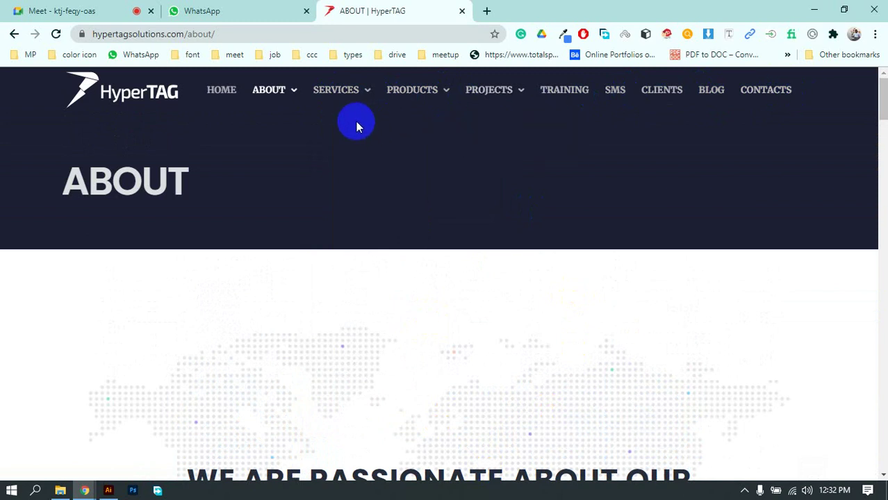
left_click(461, 11)
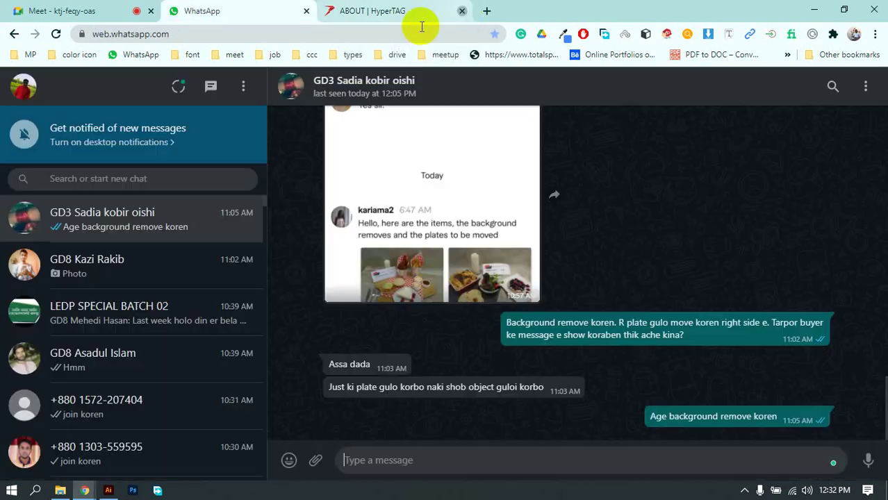
left_click(45, 10)
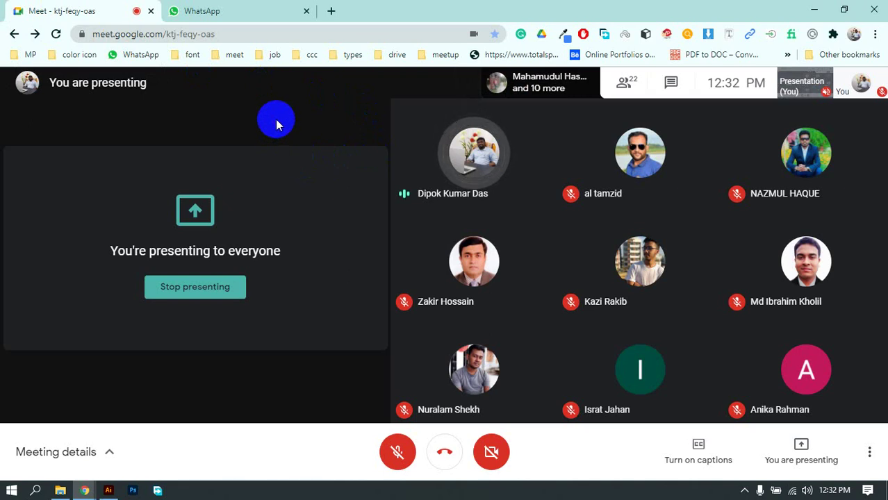
left_click(108, 490)
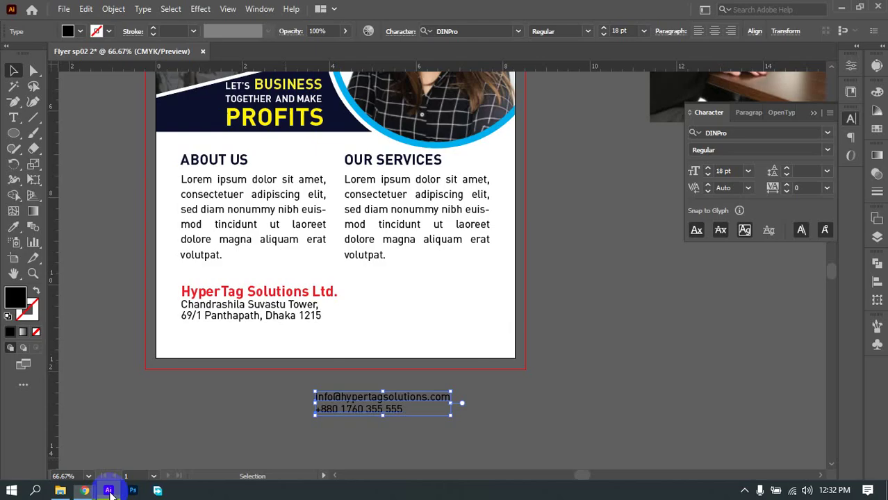
Step: Undo the move that took the e-mail and phone number off the flyer
left_click(572, 388)
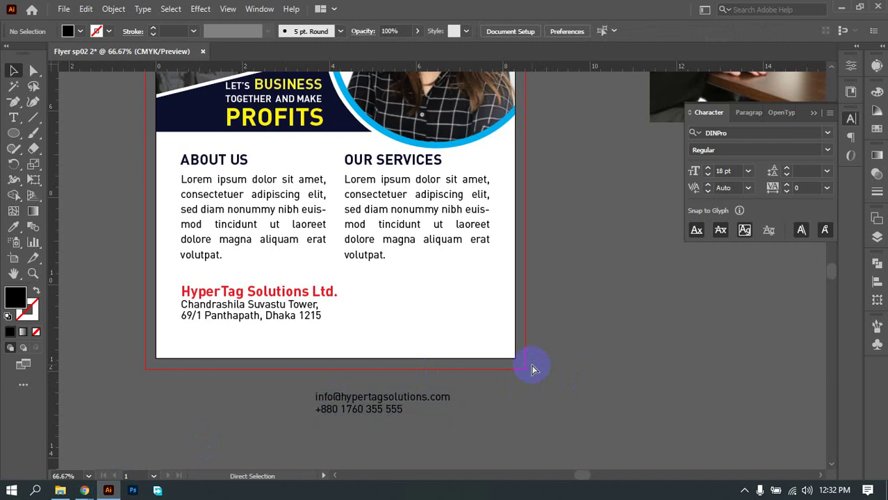
key("ctrl+z")
left_click(366, 314)
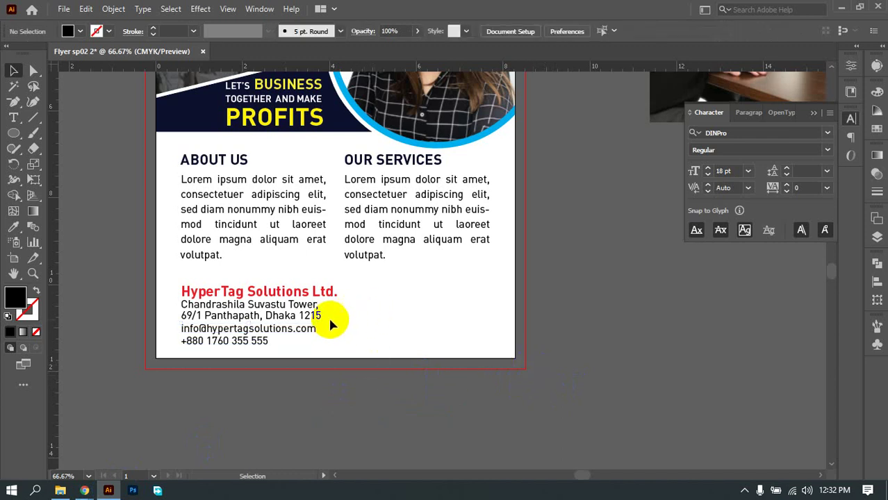
Step: Move the e-mail line up slightly, closer to the address
scroll(331, 321, "up", 2, "alt")
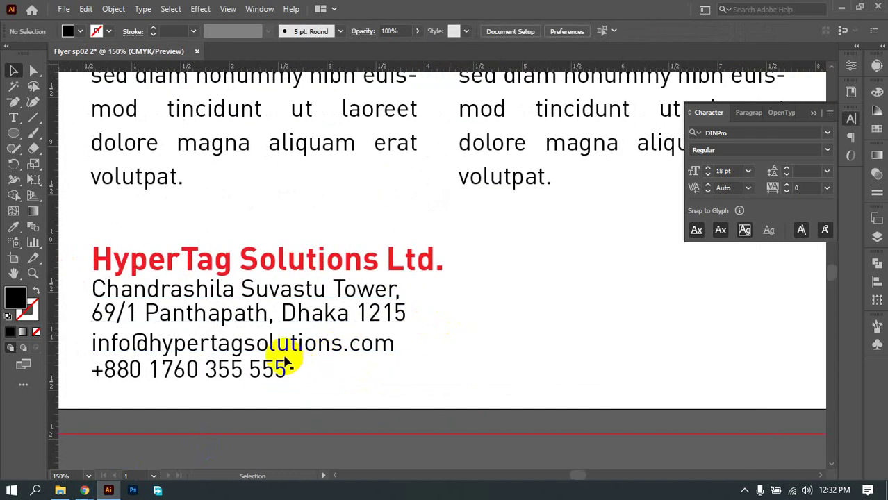
left_click_drag(253, 349, 238, 362)
left_click(398, 370)
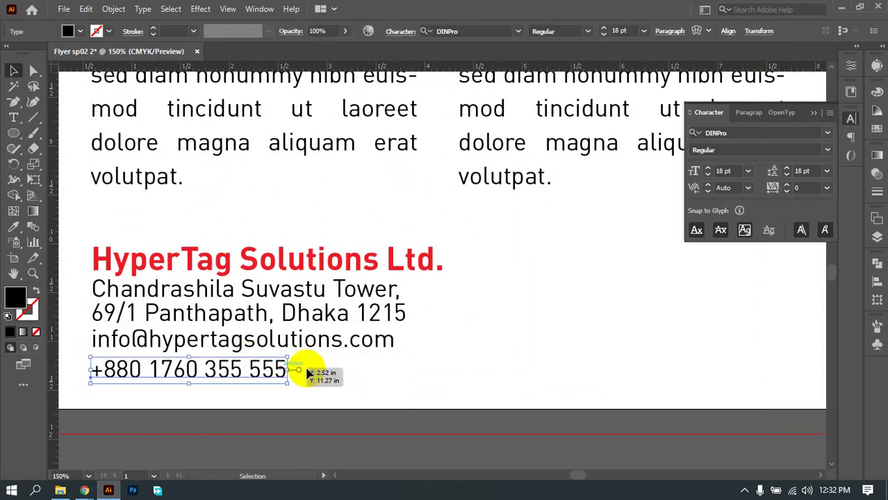
left_click(338, 366)
scroll(343, 366, "down", 3)
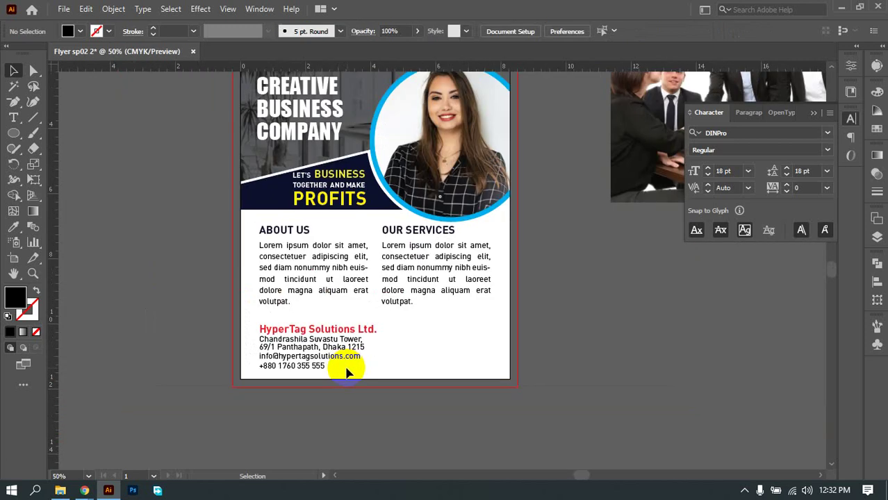
scroll(343, 366, "up", 3)
left_click_drag(346, 373, 237, 267)
left_click(755, 32)
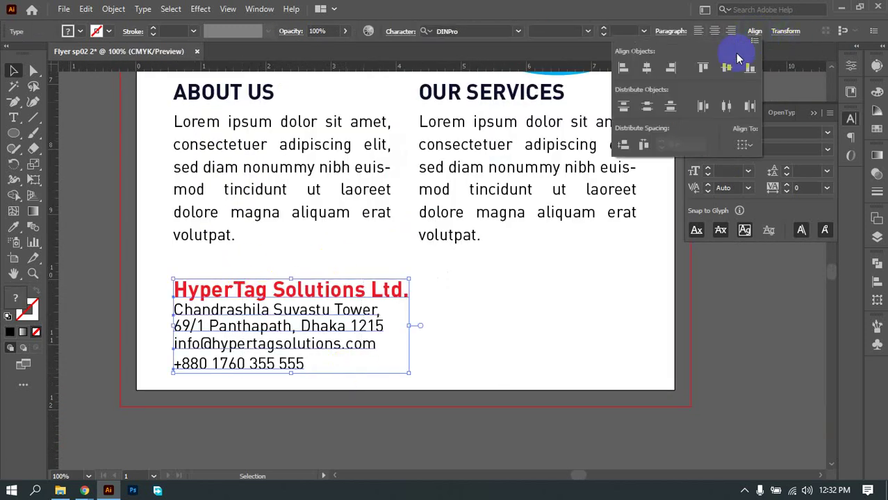
left_click(465, 321)
scroll(459, 307, "down", 3)
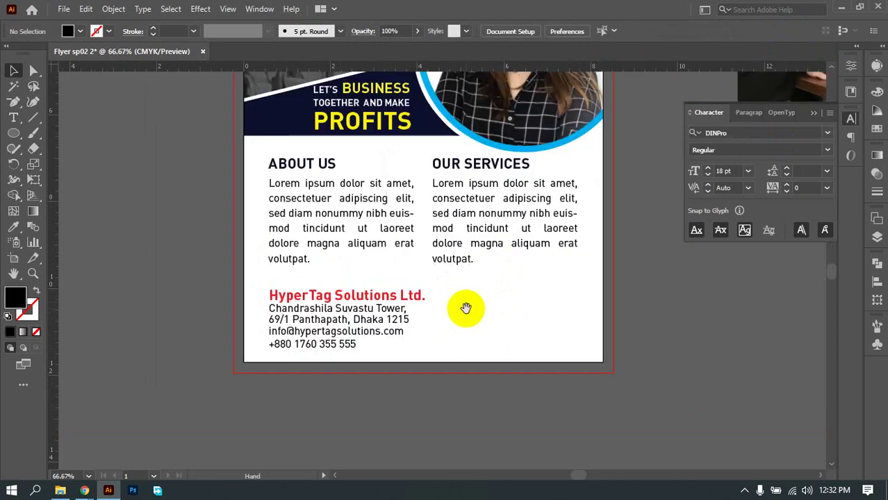
scroll(452, 335, "down", 2)
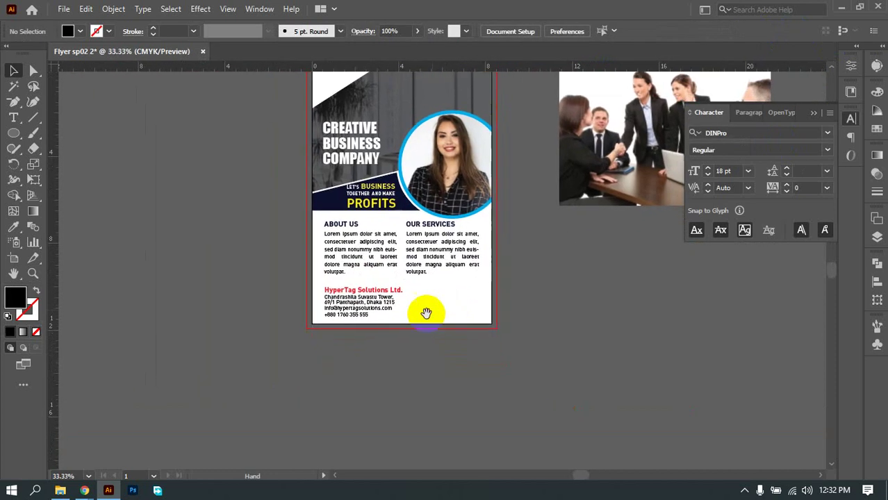
scroll(426, 321, "up", 1)
left_click_drag(426, 321, 420, 308)
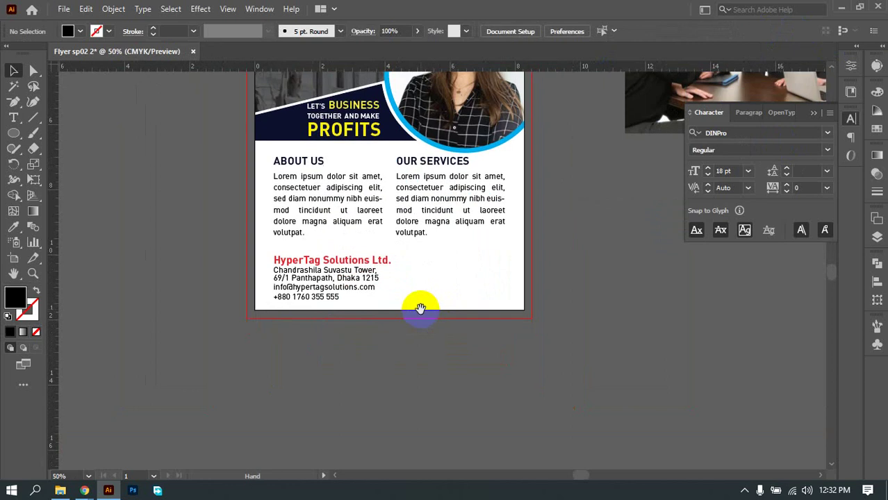
scroll(316, 326, "up", 1)
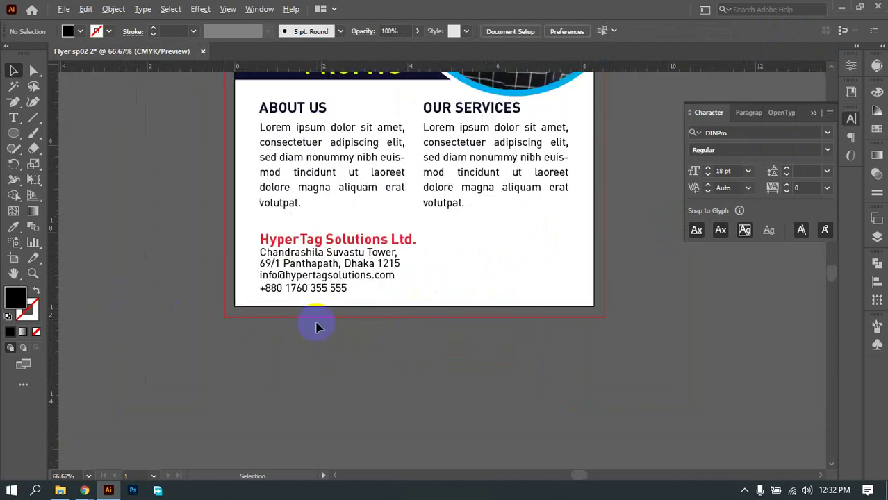
scroll(316, 326, "up", 3)
left_click_drag(359, 248, 374, 254)
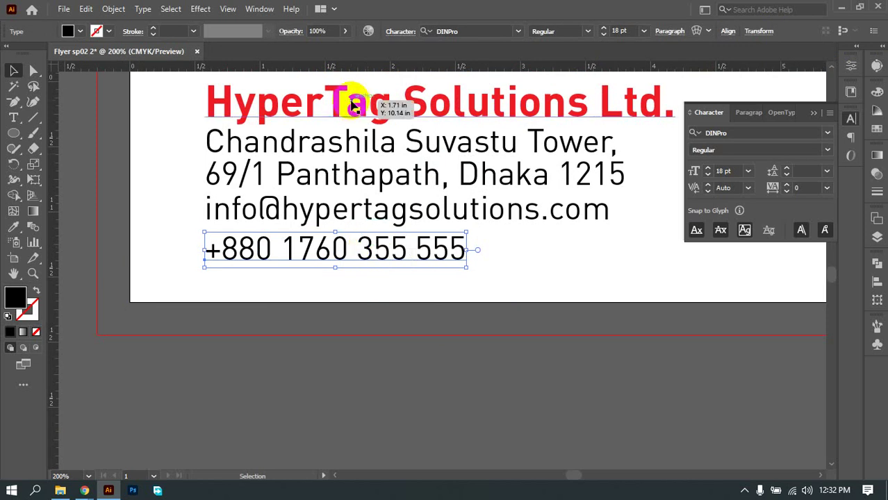
left_click(515, 243)
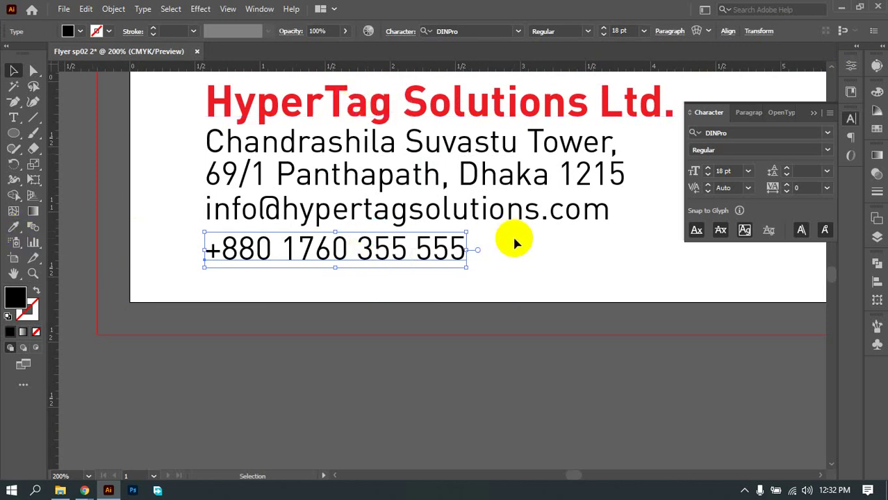
left_click_drag(564, 260, 486, 311)
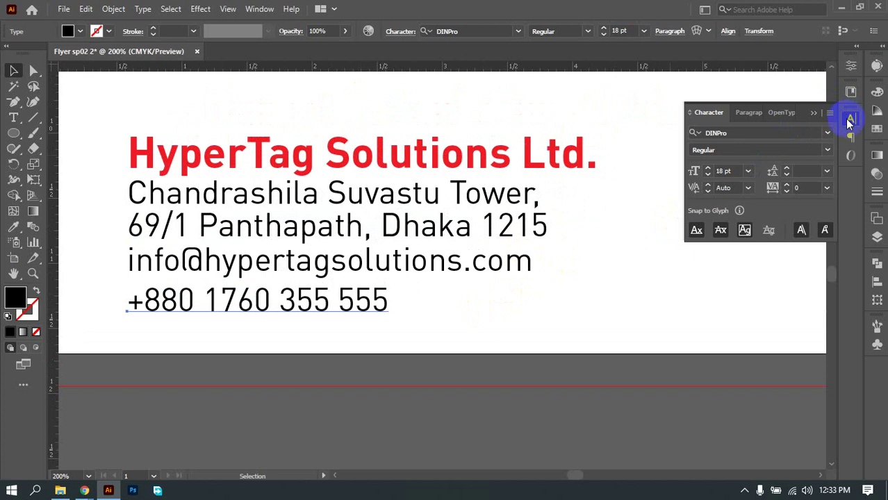
Step: Collapse the character settings and move the phone number off the flyer onto the pasteboard to its left
left_click(848, 120)
scroll(486, 261, "down", 3)
left_click_drag(544, 264, 484, 332)
left_click_drag(540, 295, 532, 297)
left_click(333, 344)
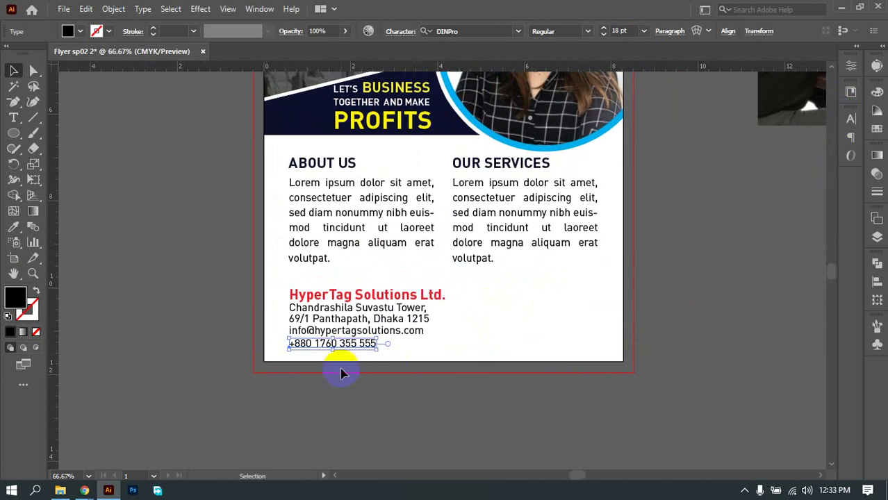
left_click_drag(339, 353, 89, 297)
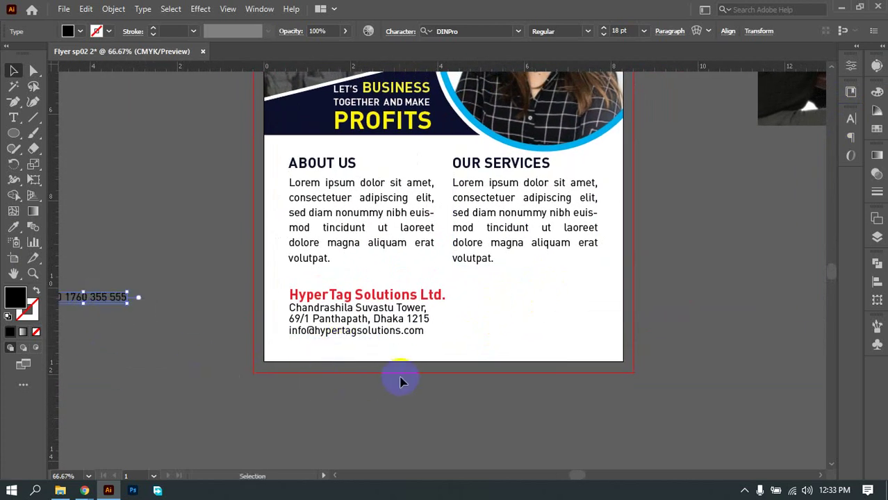
Step: Move the grouped company name, address and e-mail slightly down, away from the body text columns
left_click_drag(408, 360, 408, 378)
left_click(351, 311)
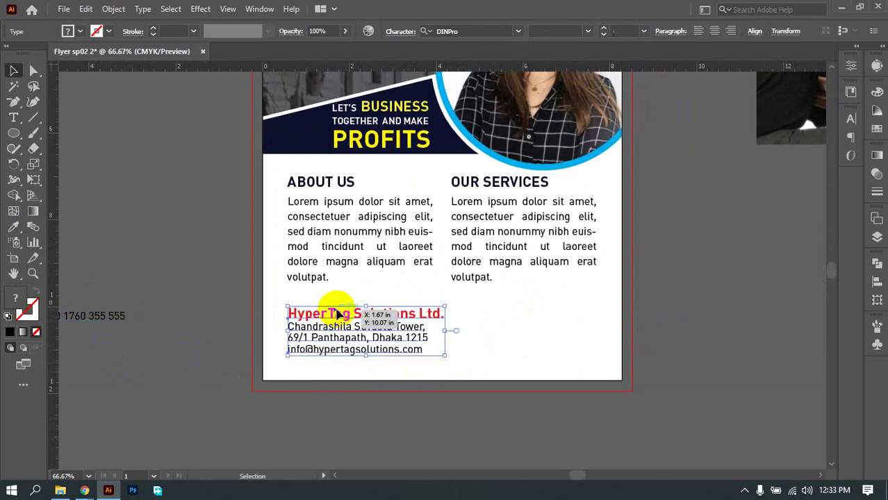
left_click_drag(362, 317, 362, 329)
left_click(484, 348)
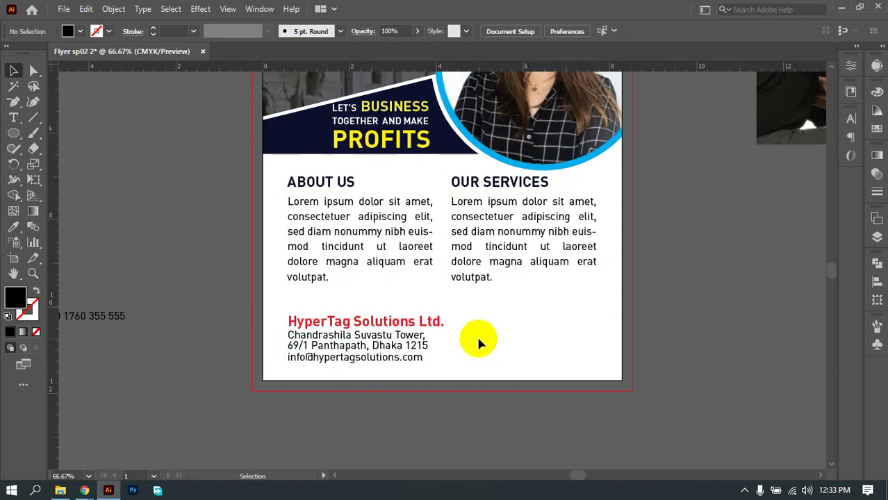
Step: Nudge the address and e-mail lines down slightly to widen the gap below the company name
scroll(447, 357, "up", 2)
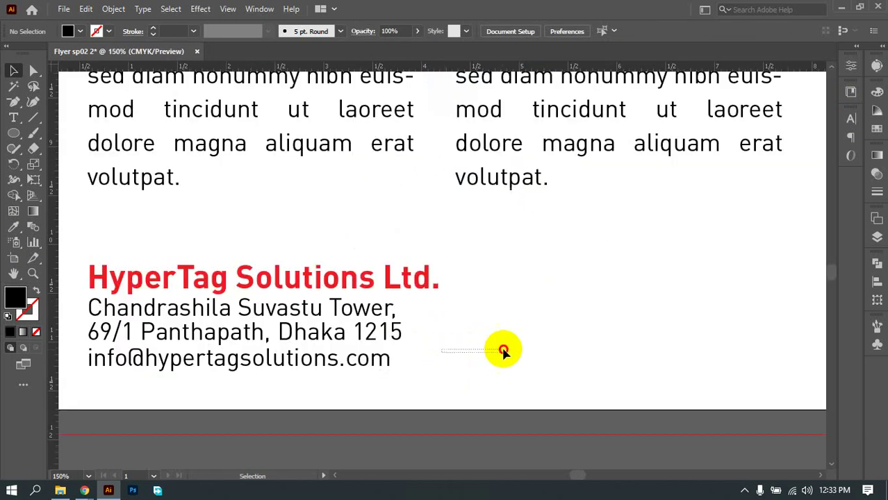
left_click(368, 372)
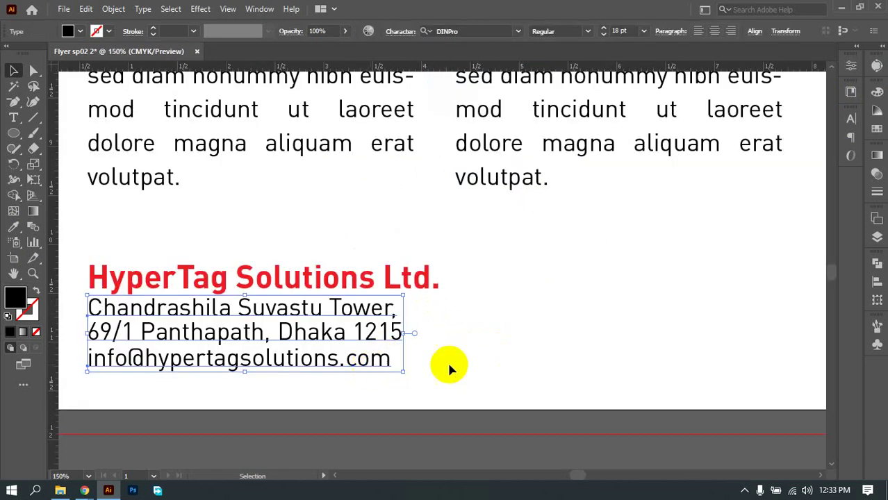
key("Down")
key("Down")
key("Down")
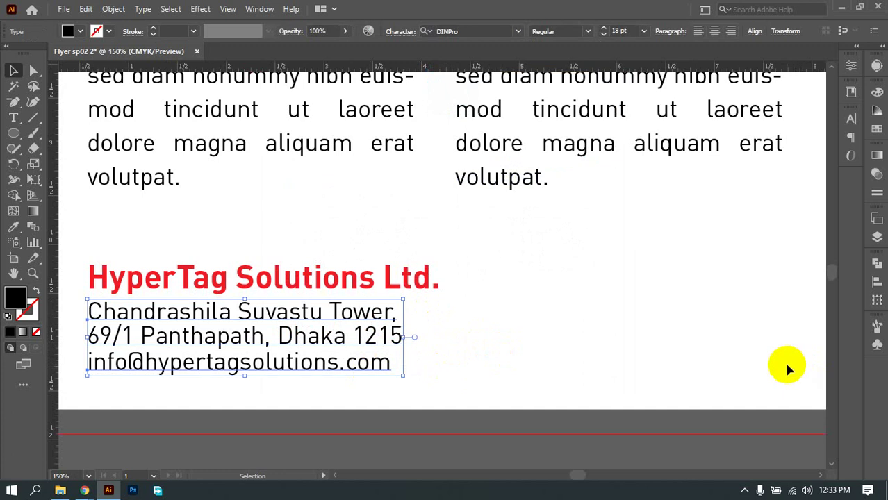
left_click(724, 318)
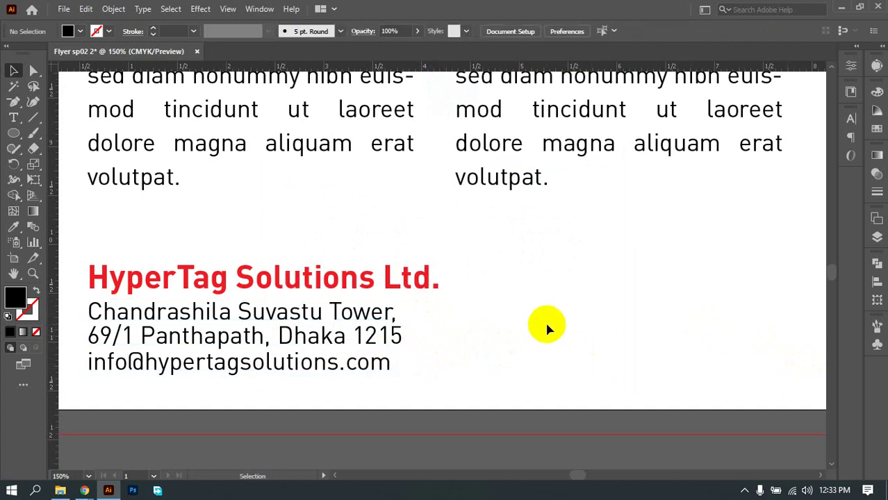
Step: Draw a full-width rectangle about 8.27 in by 1.67 in along the flyer's lower edge, covering the contact text
scroll(543, 313, "down", 2)
left_click_drag(532, 303, 498, 372)
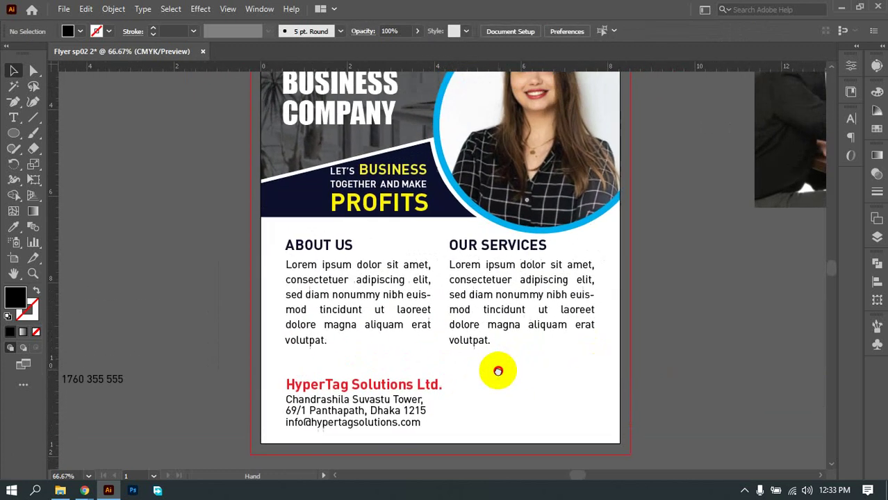
scroll(533, 353, "down", 1)
mouse_move(502, 376)
left_mouse_down()
mouse_move(505, 395)
mouse_move(492, 364)
left_mouse_up()
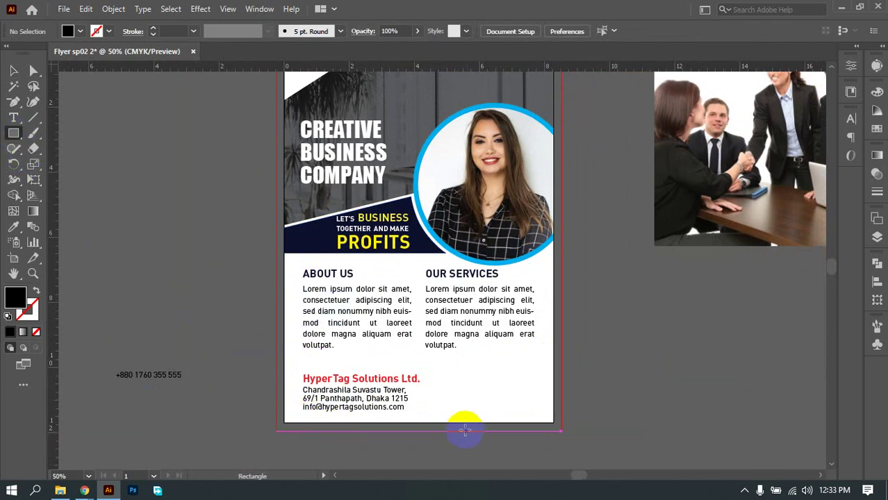
scroll(462, 427, "up", 2)
left_click_drag(462, 419, 361, 355)
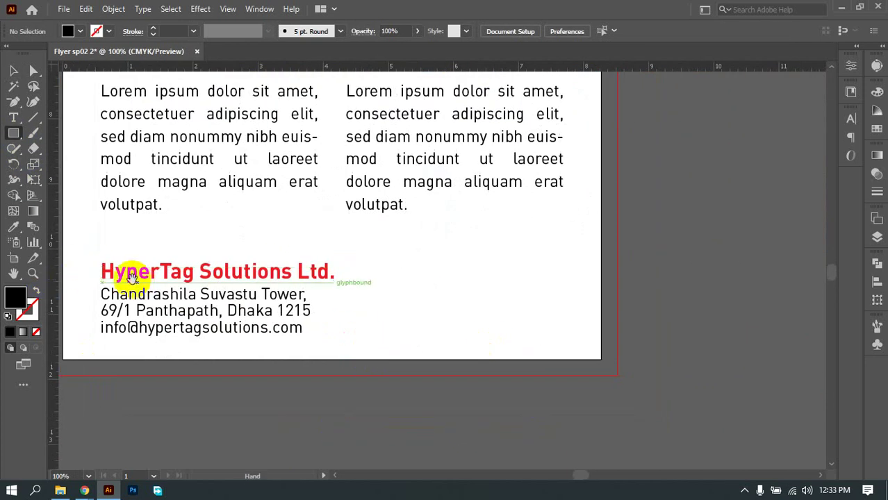
scroll(125, 270, "left", 2)
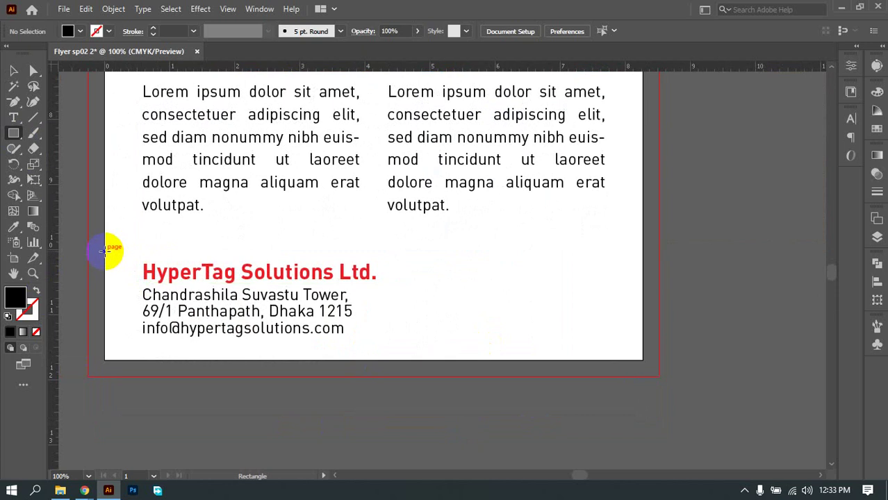
left_click_drag(104, 251, 641, 358)
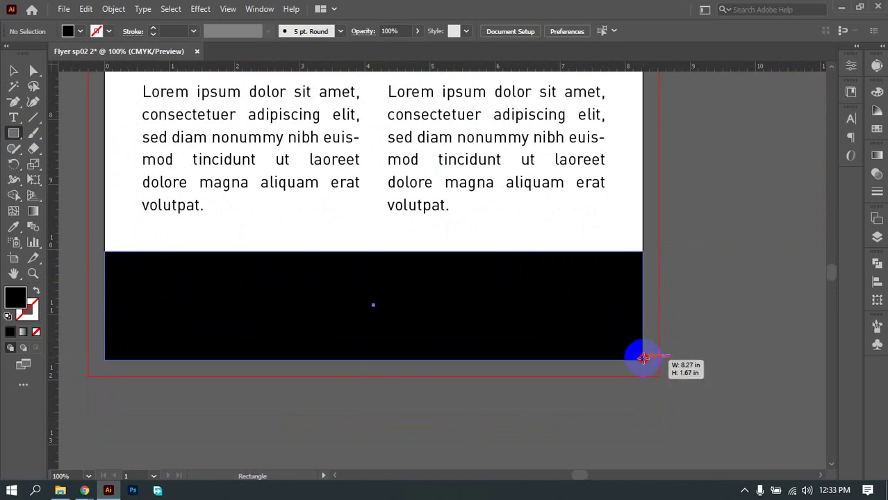
Step: Send the black footer rectangle behind the company name and contact text
right_click(593, 317)
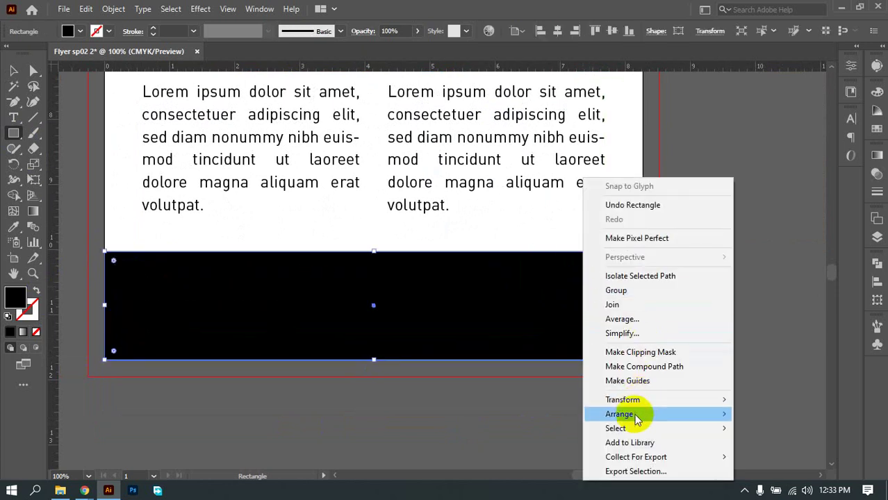
mouse_move(628, 414)
left_click(455, 456)
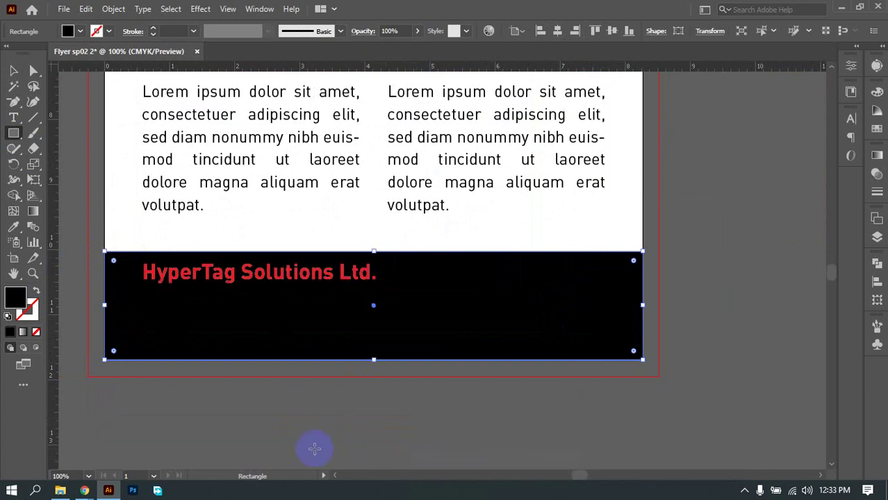
key("v")
left_click(690, 347)
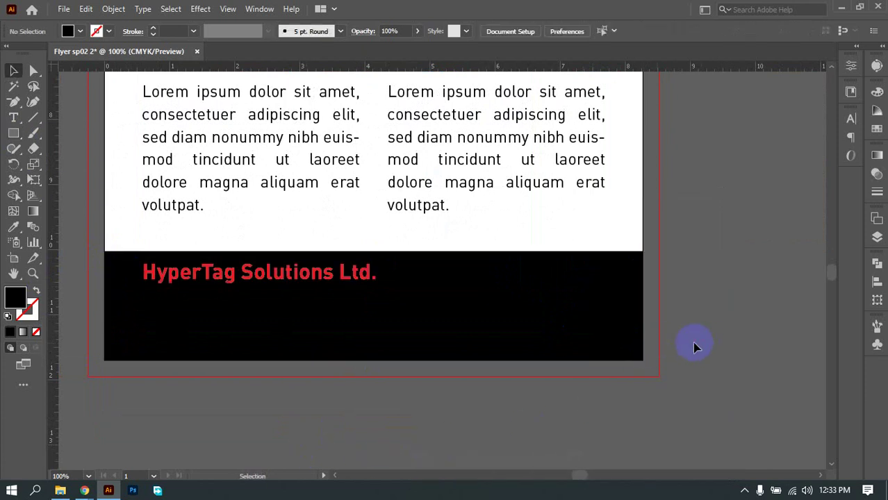
Step: Fill the footer rectangle with the dark navy sampled from the band behind the PROFITS slogan
left_click(620, 307)
scroll(524, 241, "up", 5)
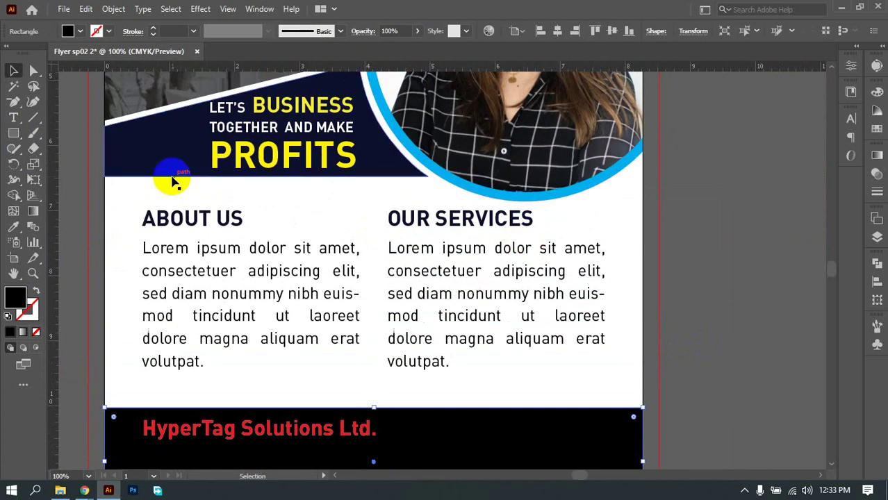
key("i")
left_click(153, 165)
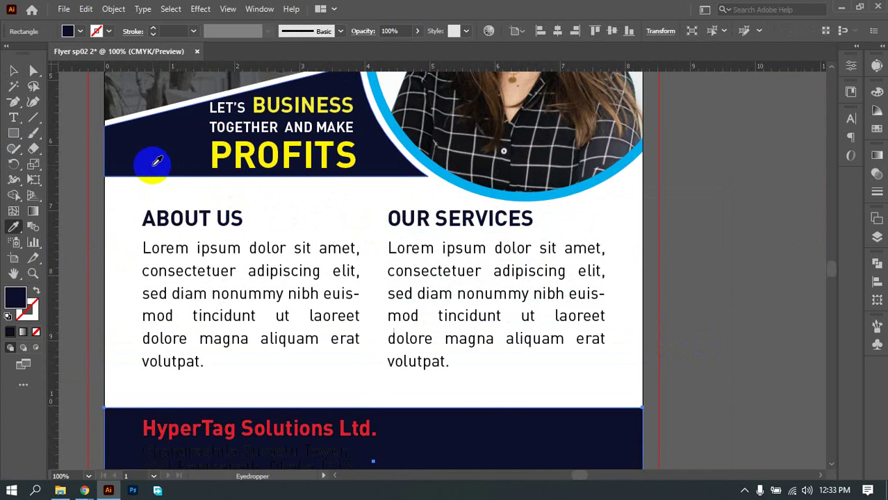
key("v")
left_click(710, 295)
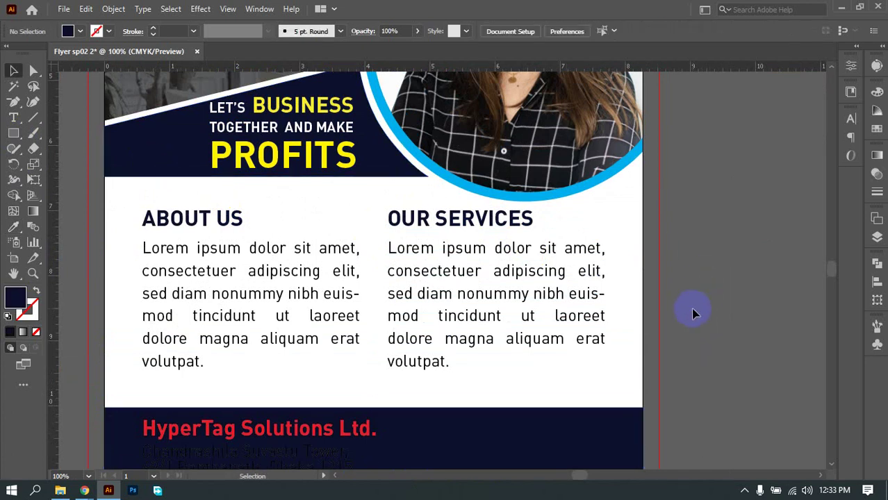
Step: Lock the navy footer rectangle in place
scroll(692, 314, "down", 2)
scroll(716, 300, "down", 1)
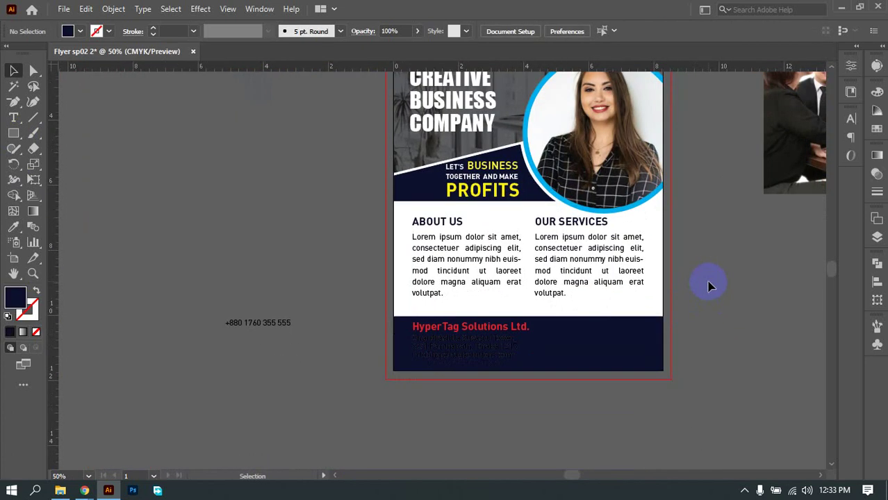
scroll(703, 281, "down", 3)
scroll(703, 284, "up", 4)
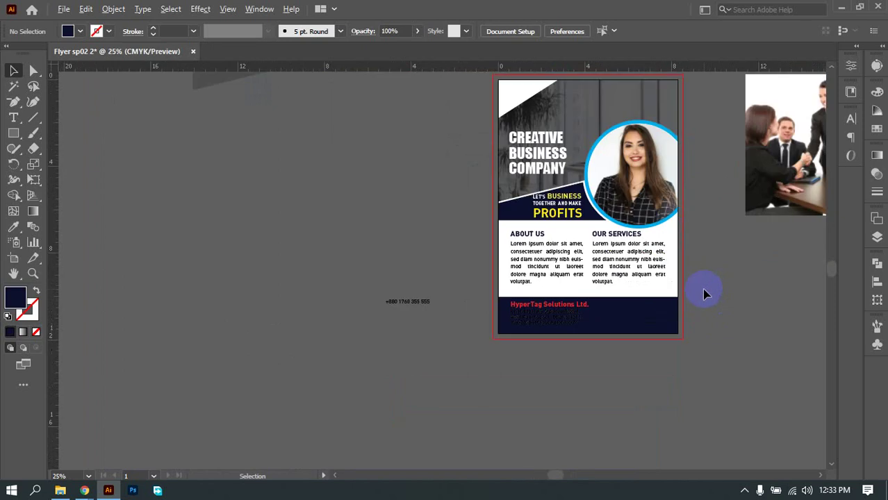
key("space")
left_click_drag(585, 358, 579, 349)
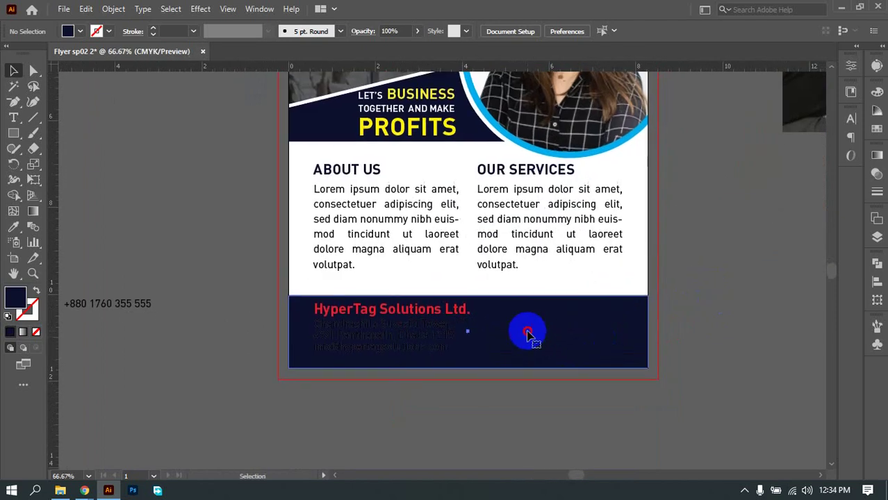
left_click(527, 336)
key("ctrl+2")
Step: Set the fill of the address and e-mail text in the footer to white
left_click_drag(507, 338, 372, 226)
scroll(469, 357, "up", 4)
left_click(462, 358)
left_click(78, 33)
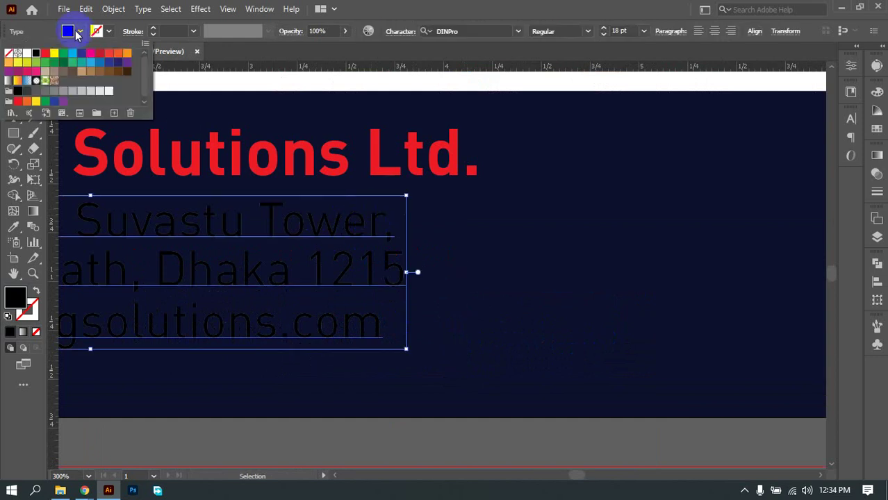
left_click(35, 55)
left_click(517, 226)
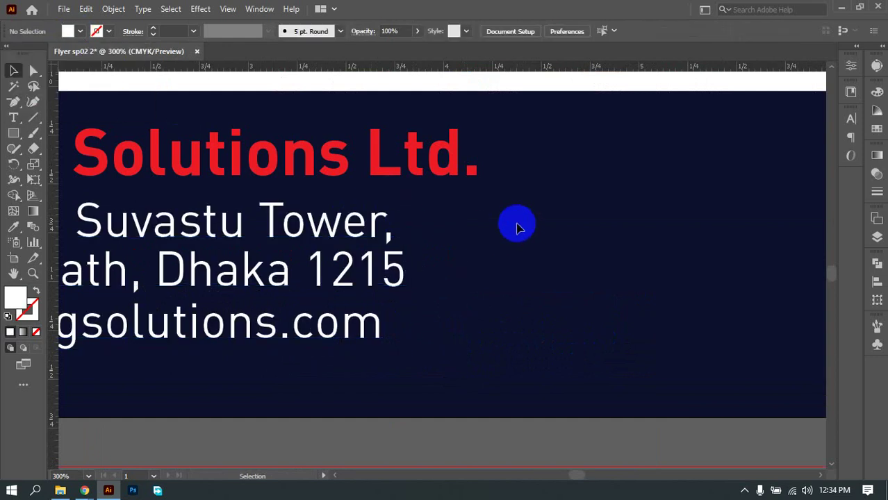
Step: Nudge the company name and contact text down until the group sits vertically centred in the navy footer
scroll(514, 224, "down", 4)
left_click_drag(496, 243, 471, 354)
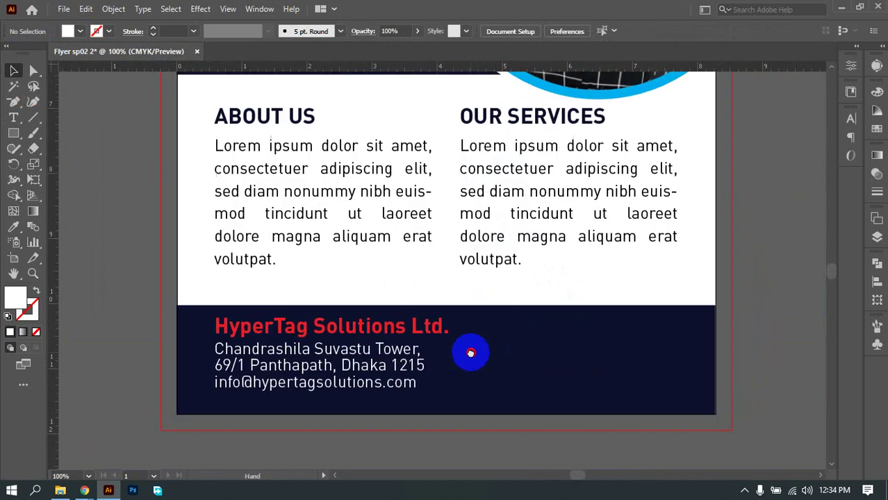
left_click(268, 328)
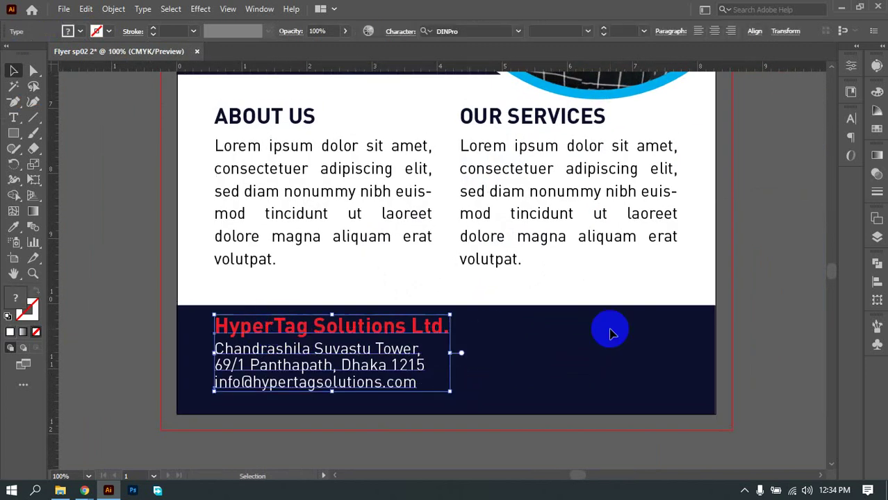
key("Down")
key("Down")
key("Down")
key("Down")
key("Down")
key("Down")
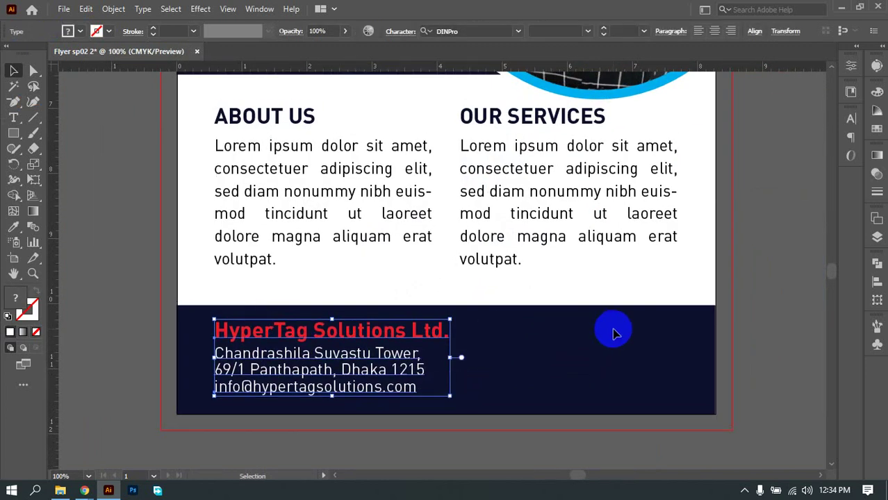
key("Down")
key("Down")
left_click(518, 344)
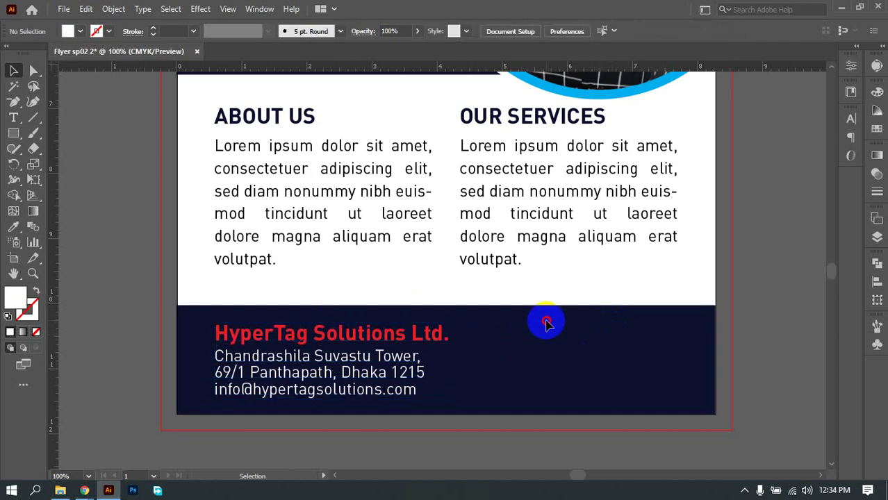
Step: Examine the spacing and alignment of the company name and contact lines in the navy footer
scroll(524, 318, "up", 1)
scroll(519, 313, "down", 2)
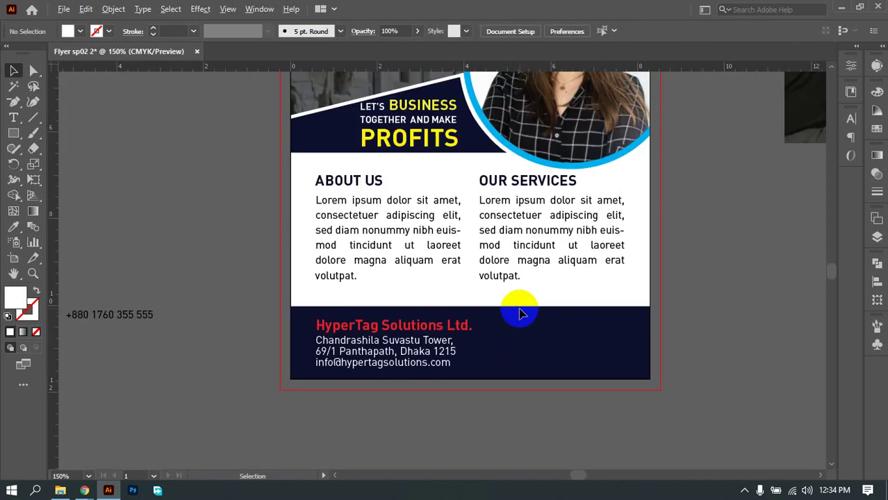
scroll(505, 323, "up", 4)
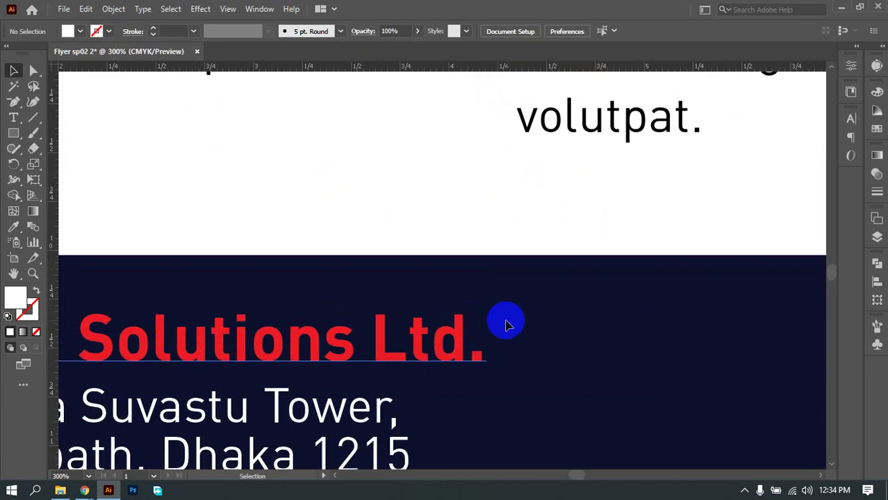
left_click_drag(505, 322, 733, 203)
scroll(314, 236, "down", 1)
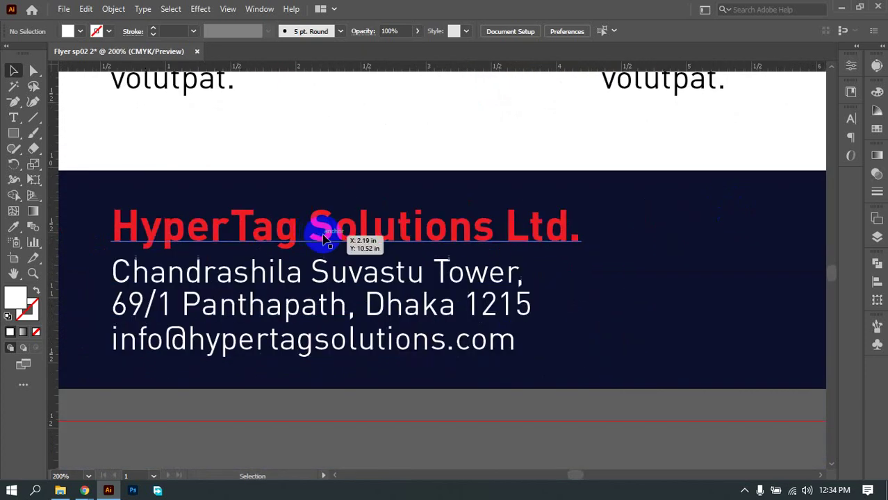
scroll(517, 224, "down", 2)
left_click_drag(535, 225, 493, 335)
scroll(511, 323, "down", 2)
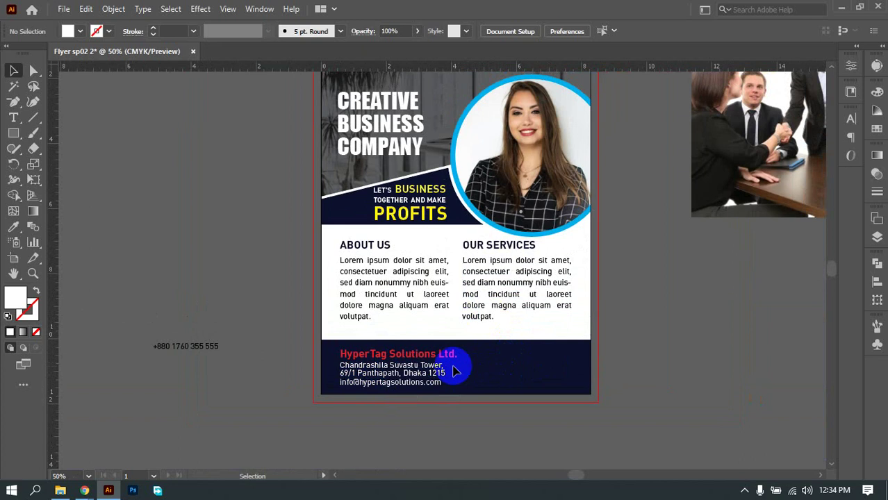
scroll(460, 377, "up", 3)
scroll(334, 355, "up", 2)
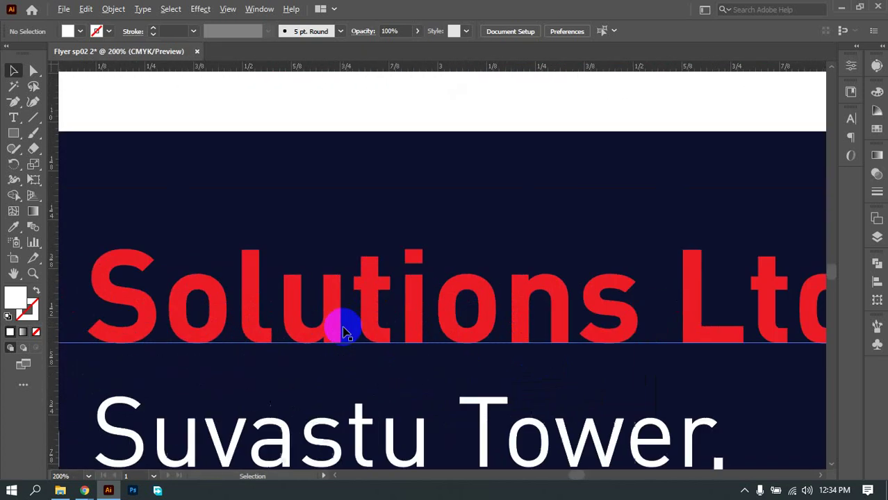
scroll(345, 332, "down", 1)
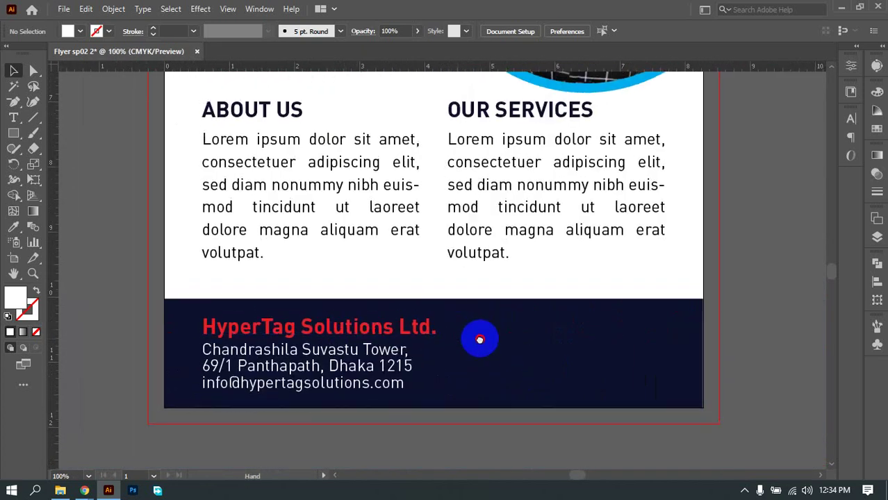
Step: Switch to File Explorer and open This PC
left_click(61, 491)
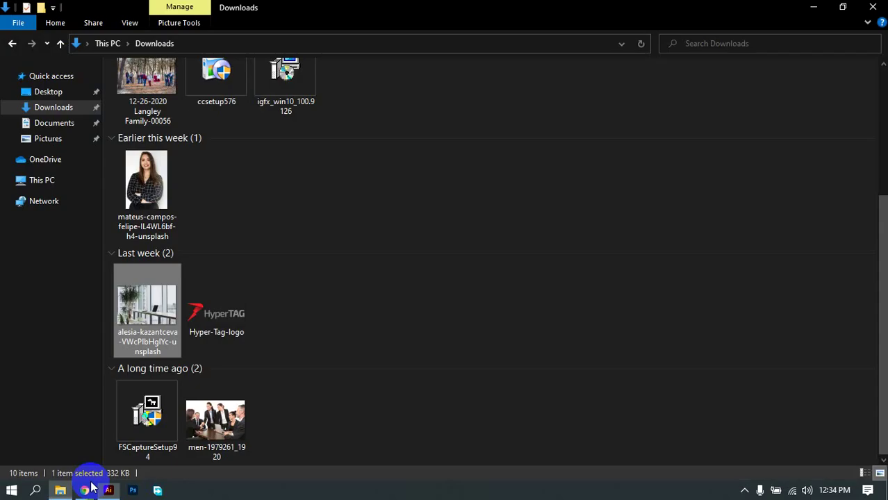
left_click(52, 183)
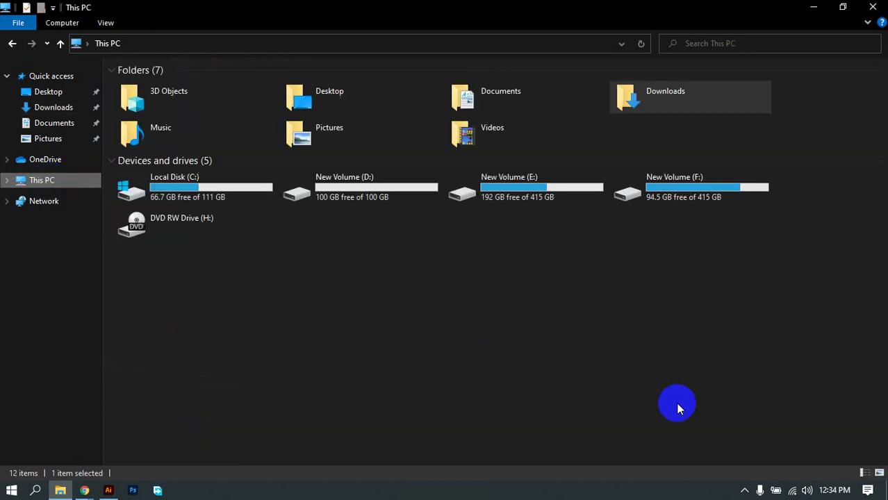
left_click(745, 490)
left_click(755, 467)
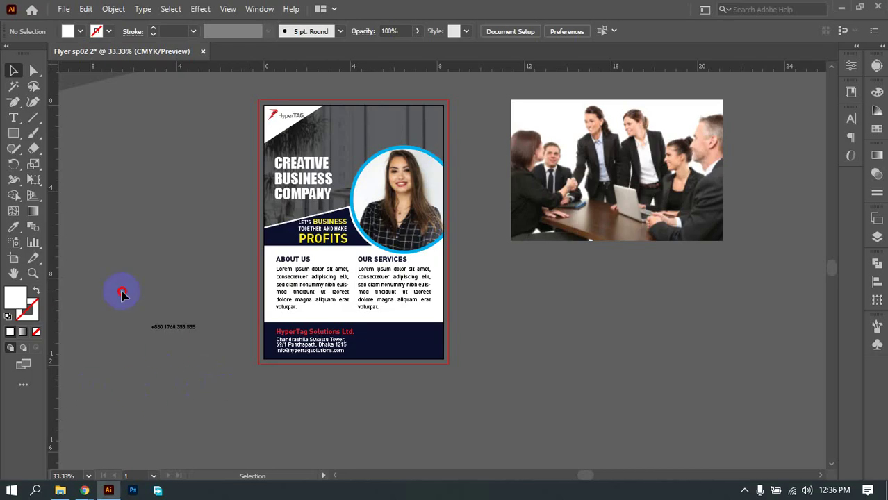
left_click_drag(109, 268, 197, 356)
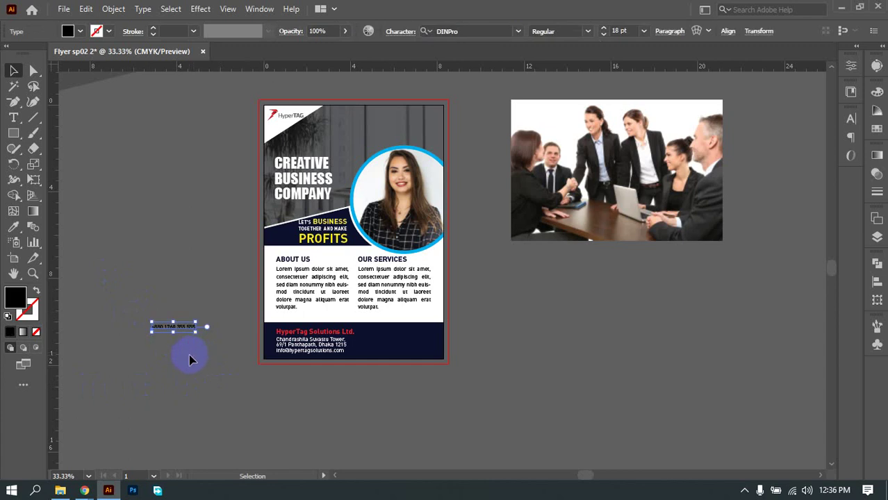
left_click(185, 377)
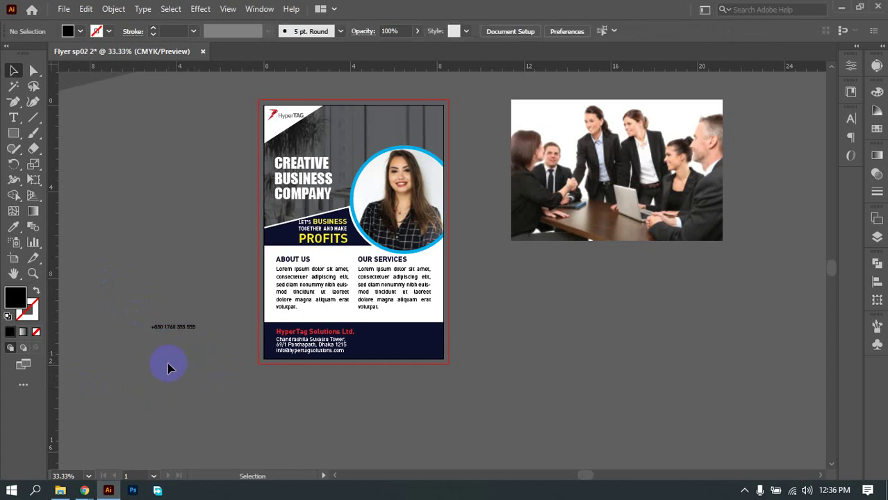
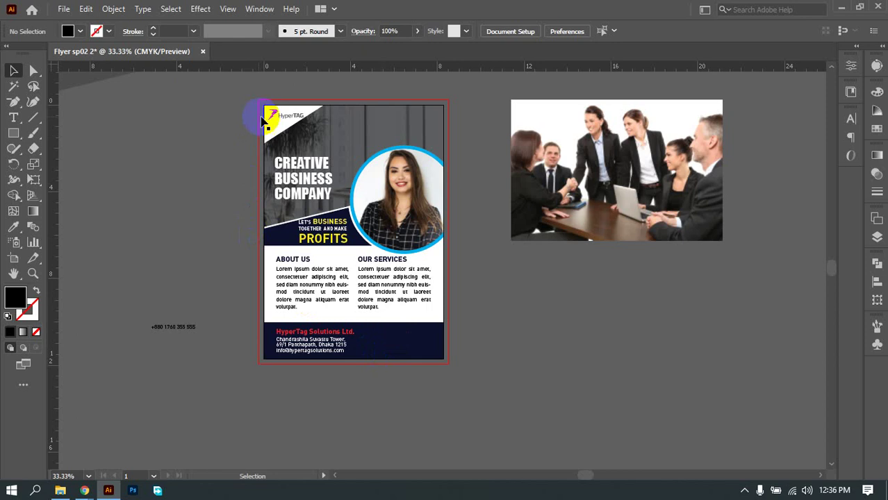
Step: Try moving the HyperTAG logo from the white corner to the opposite upper corner of the flyer, and undo the move
key("ctrl+1")
left_click_drag(426, 165, 240, 287)
left_click_drag(254, 259, 549, 264)
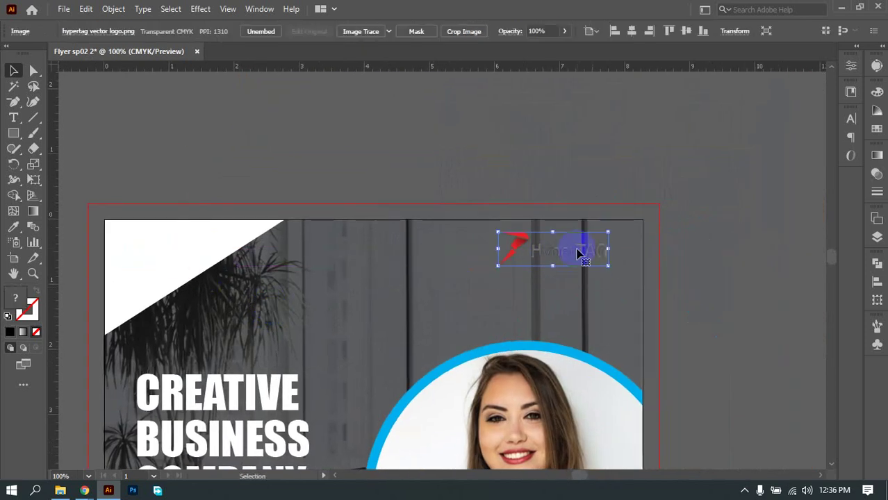
key("ctrl+z")
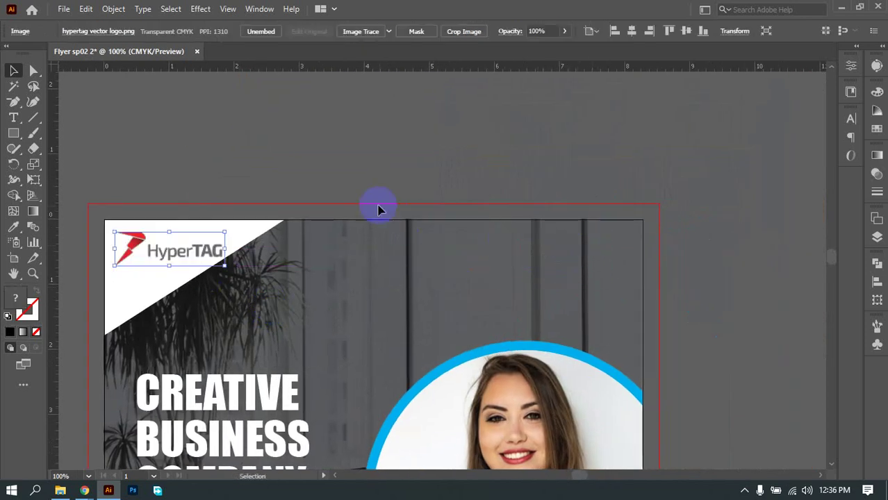
left_click(340, 179)
scroll(339, 176, "down", 2)
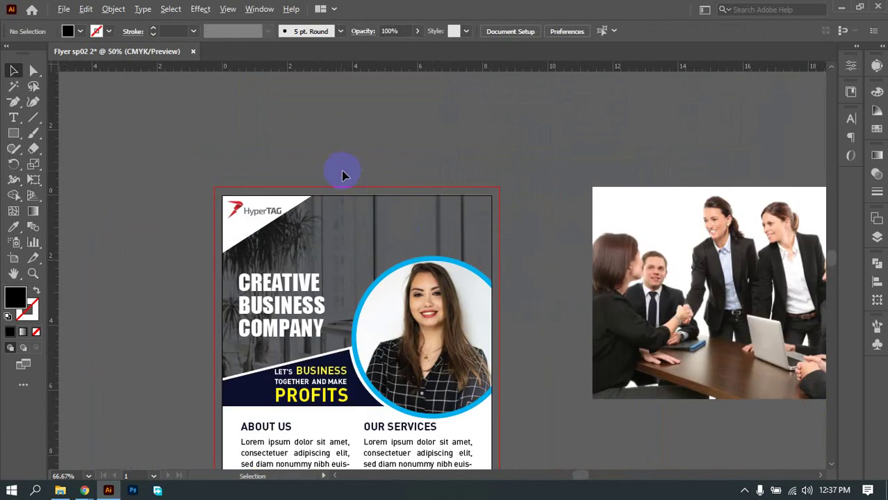
left_click_drag(565, 291, 535, 200)
scroll(535, 200, "down", 2)
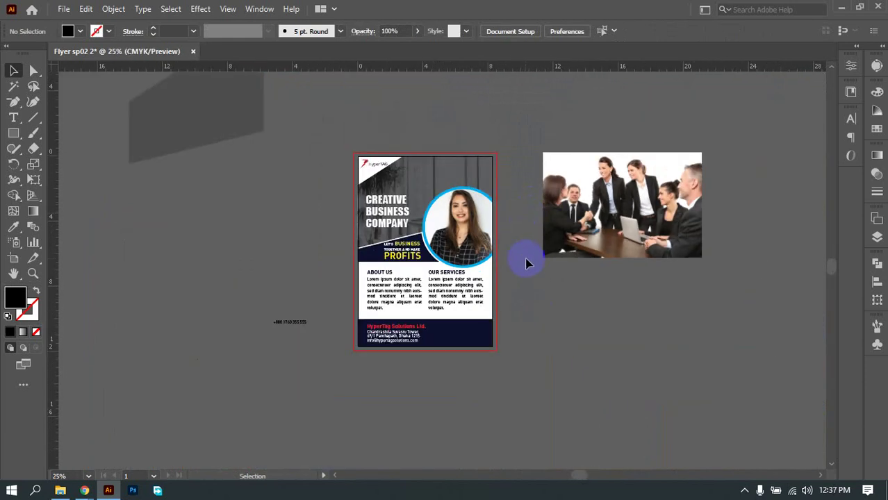
left_click_drag(525, 258, 509, 225)
scroll(506, 249, "up", 2)
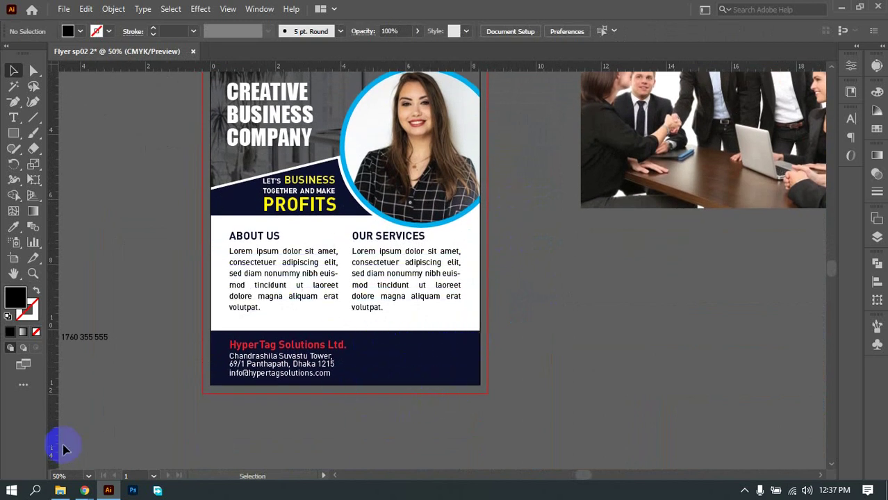
Step: Look through the Work, HRT and mycollection folders on drive F in File Explorer, and close the window
left_click(61, 490)
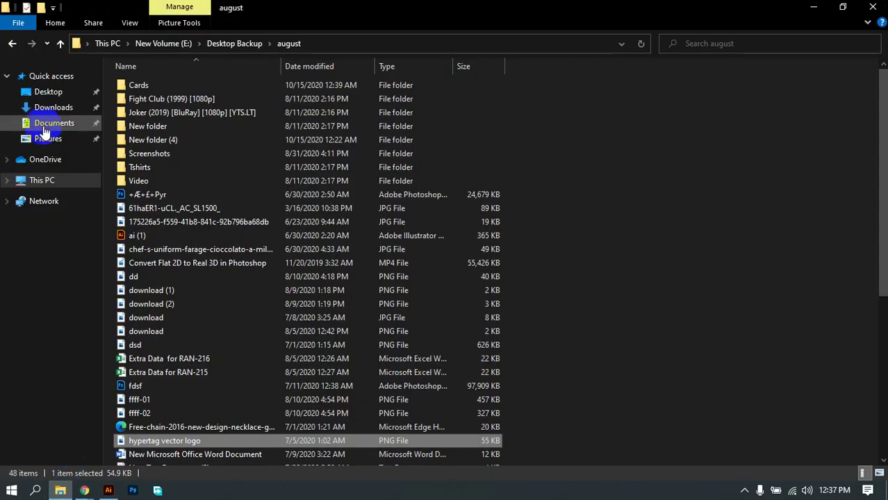
left_click(49, 92)
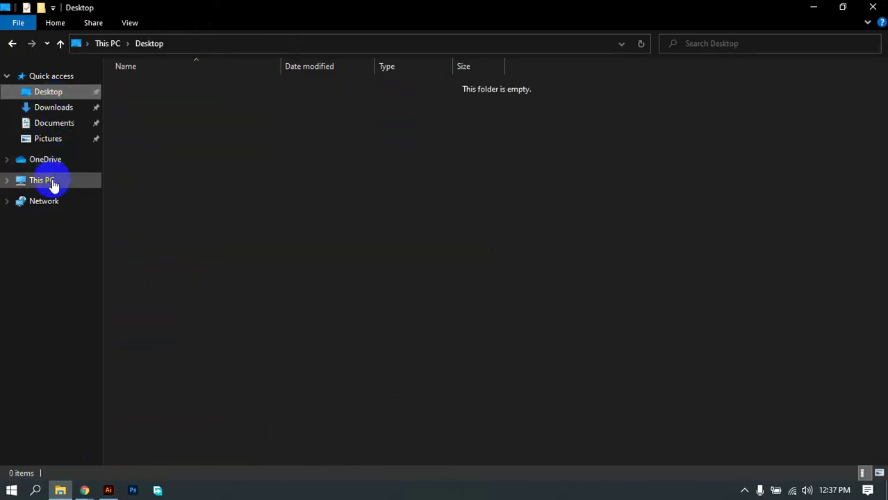
left_click(43, 180)
double_click(665, 180)
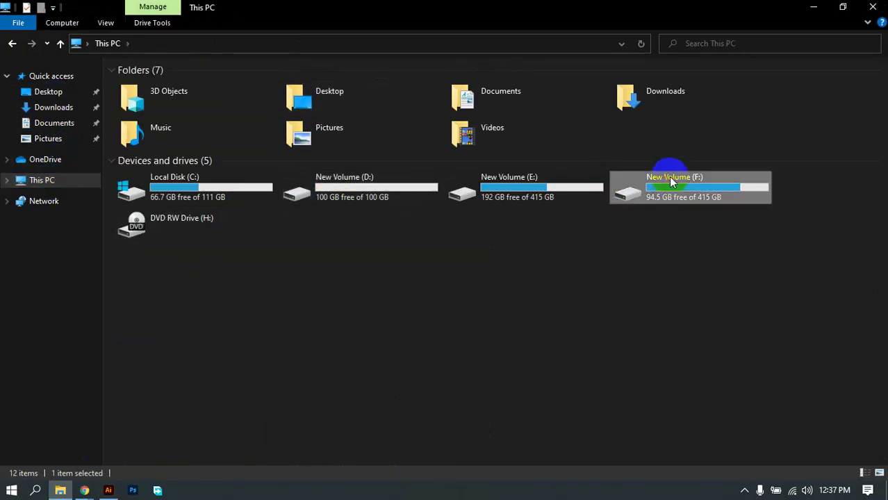
double_click(228, 182)
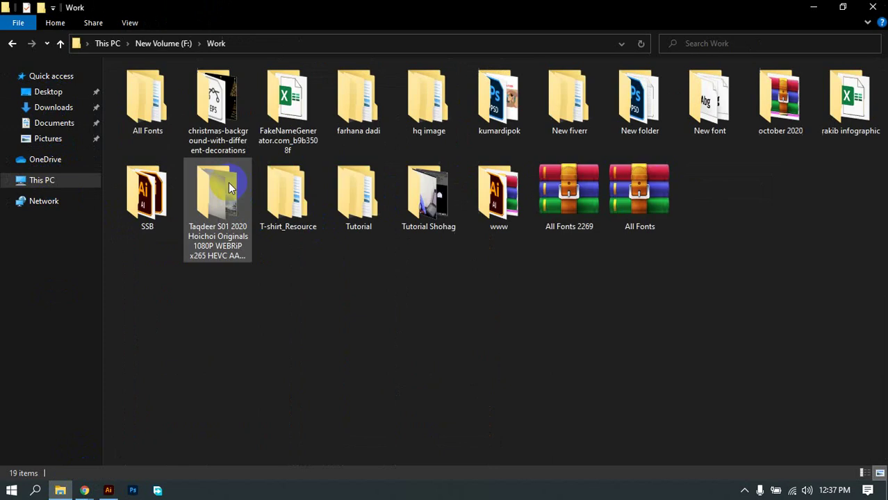
left_click(12, 43)
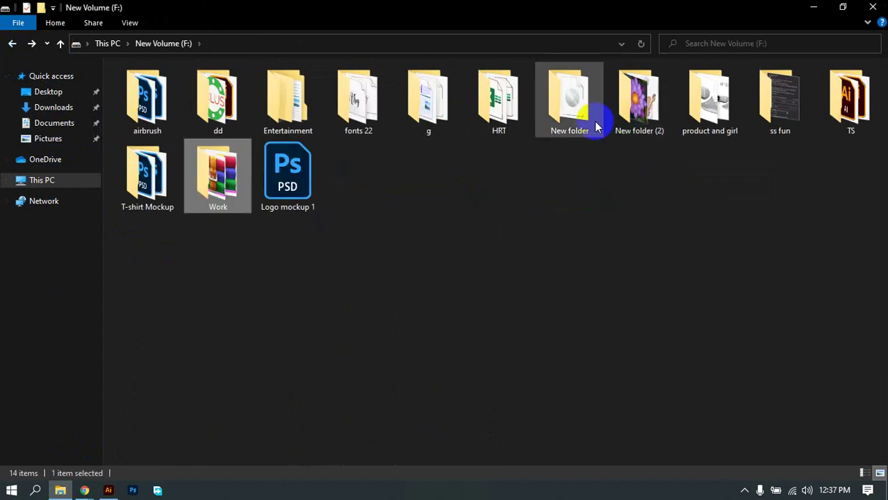
double_click(523, 105)
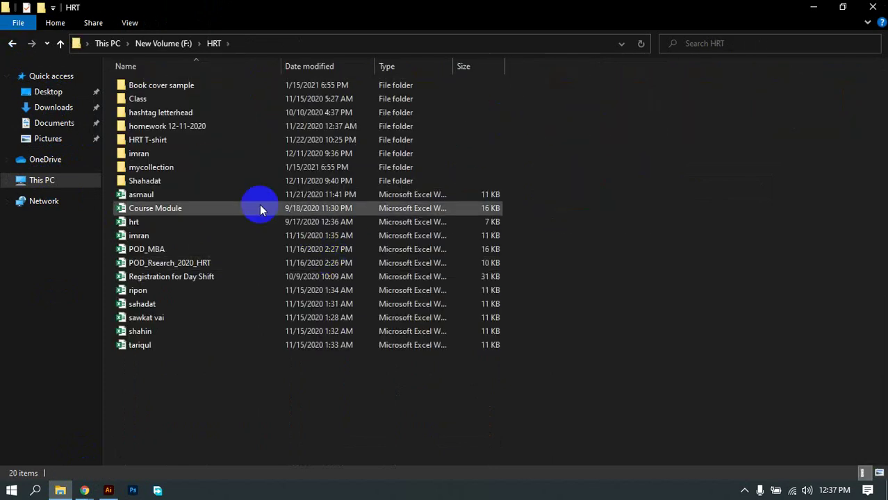
double_click(192, 167)
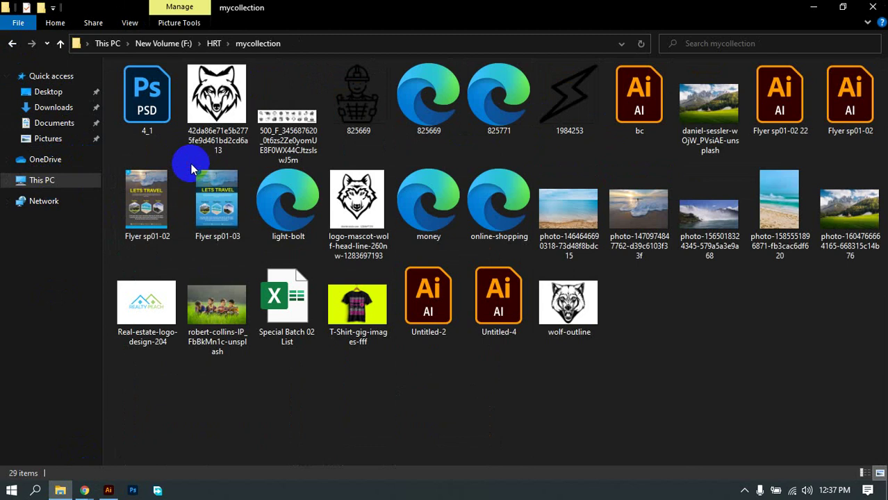
left_click(885, 6)
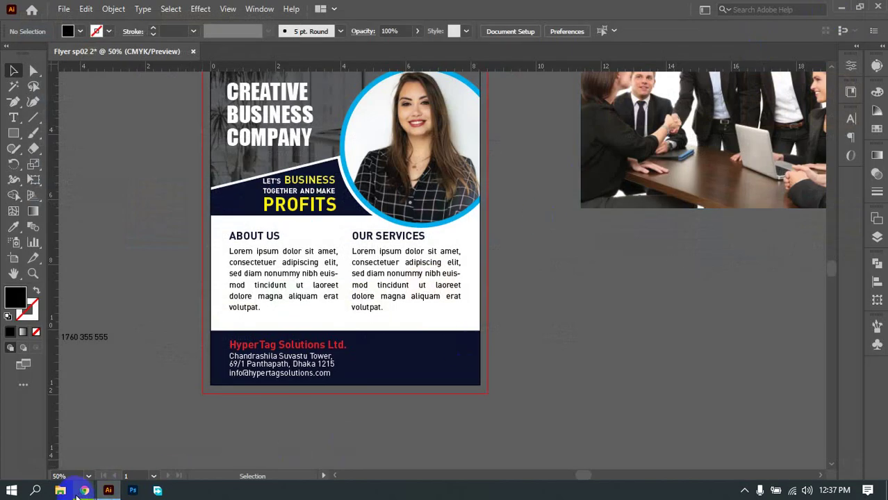
Step: Switch to Chrome and search Google for "qr code" in a new tab
left_click(83, 490)
left_click(66, 444)
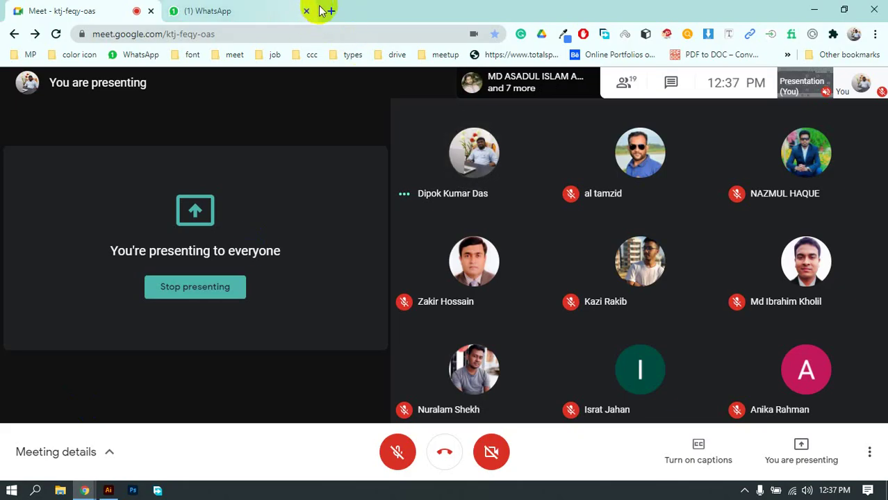
left_click(328, 11)
type("q")
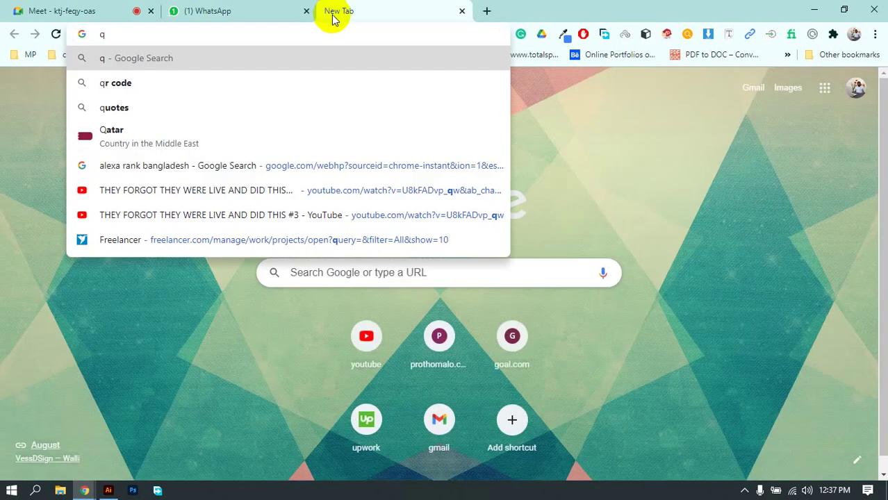
type("r")
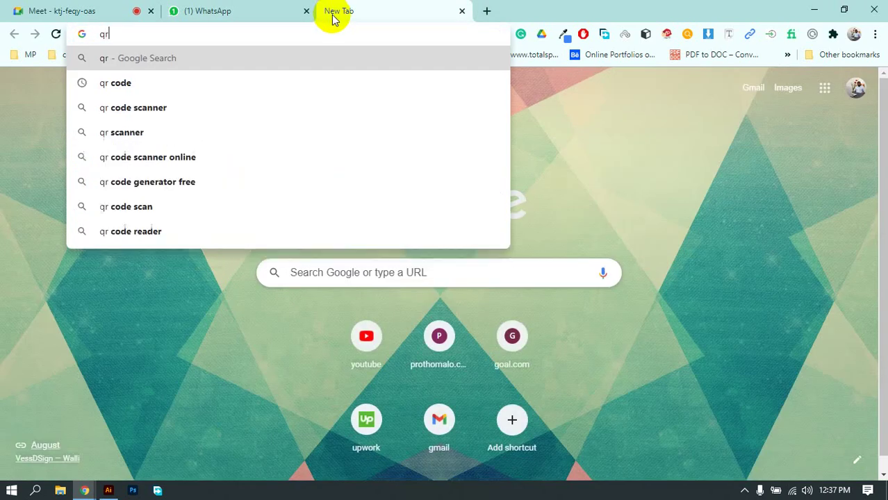
left_click(241, 86)
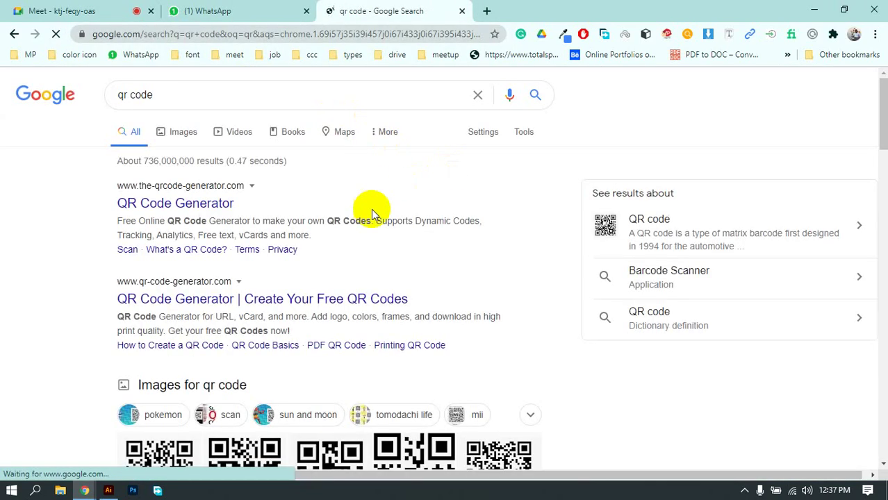
Step: Download the Wikipedia QR code image from the image results with Free Download Manager, and close the search tab
scroll(228, 328, "down", 2)
left_click(158, 338)
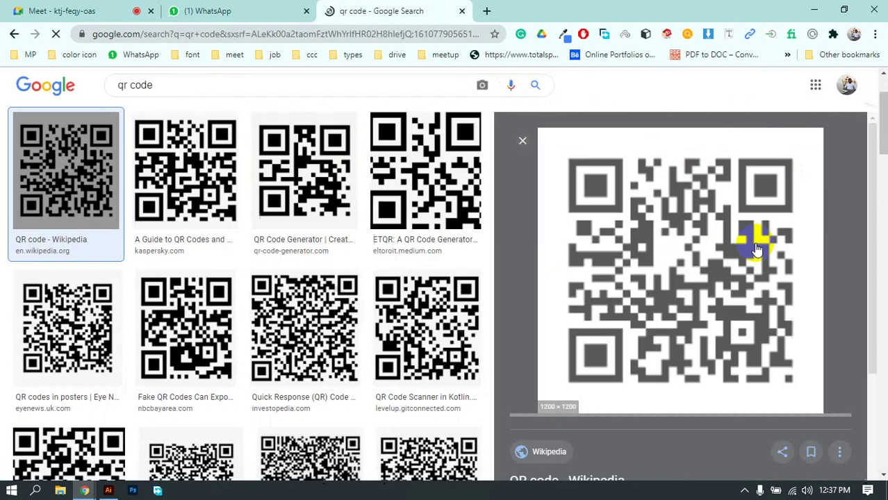
right_click(657, 207)
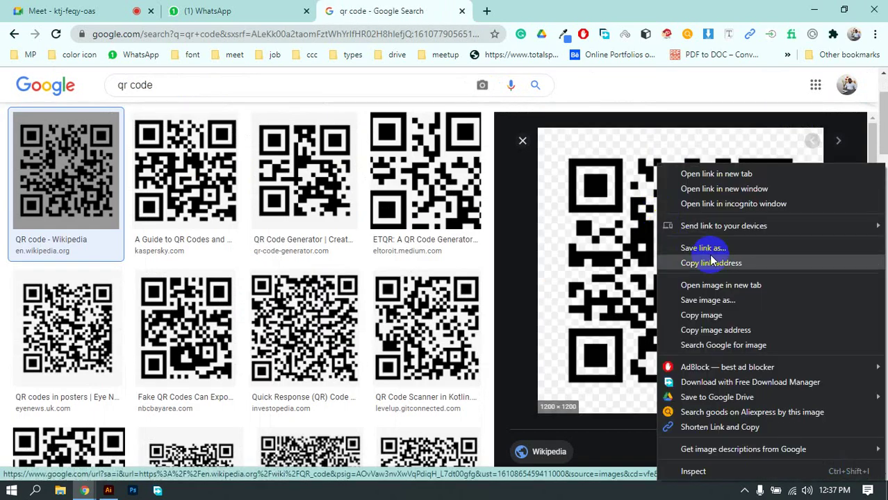
left_click(708, 302)
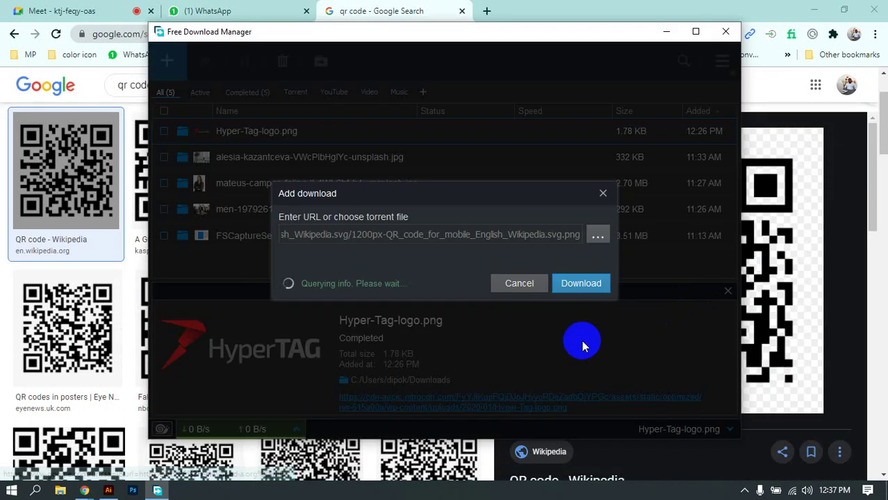
left_click(576, 309)
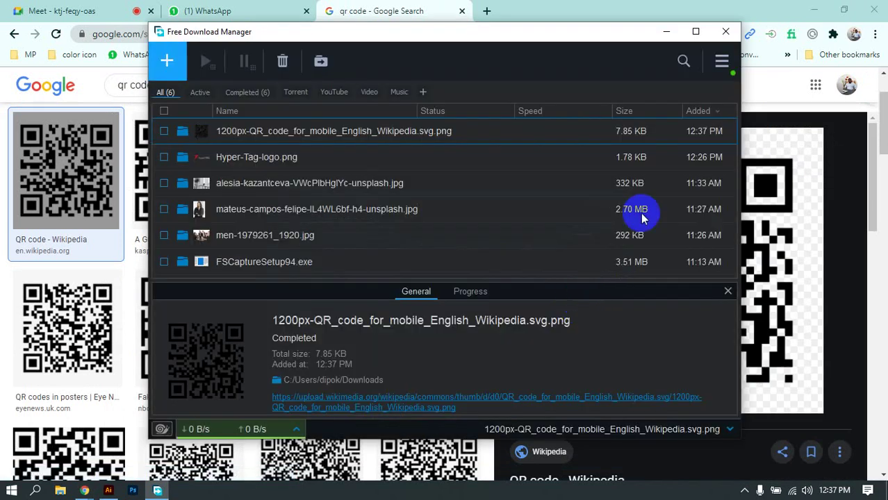
left_click(726, 31)
left_click(520, 142)
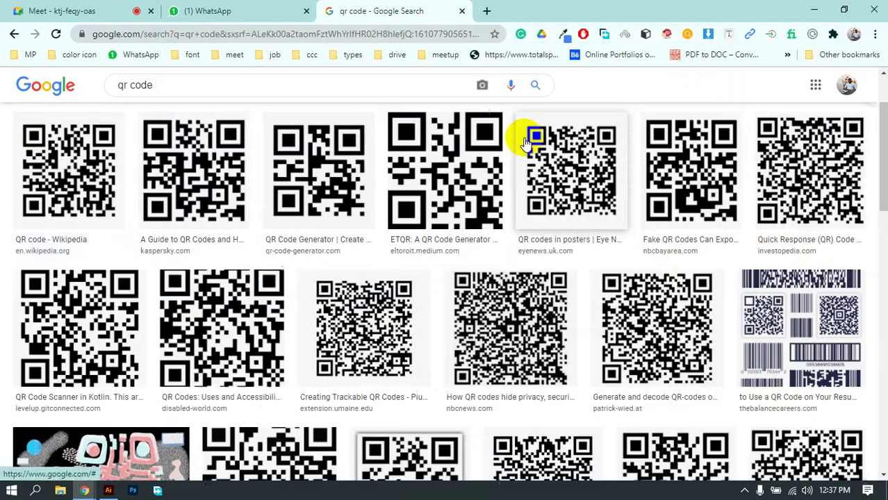
left_click(462, 11)
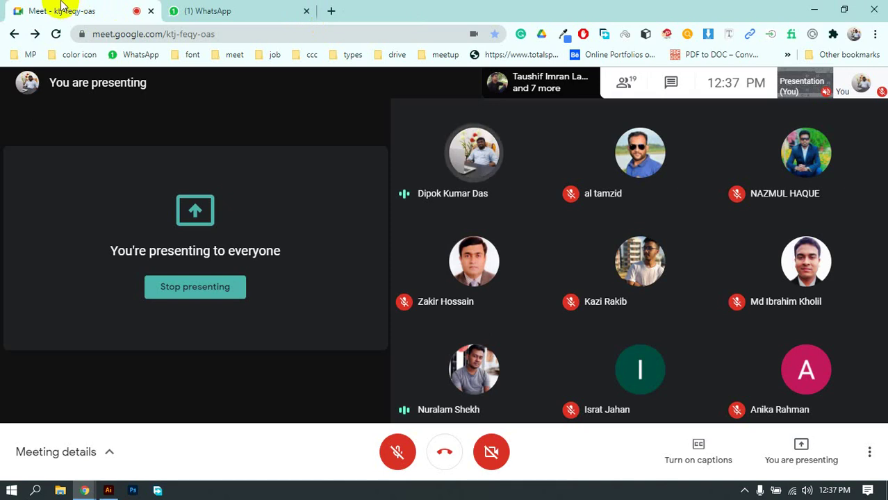
Step: Place the 1200px-QR_code_for_mobile_English_Wikipedia image from the Downloads folder into the Illustrator flyer document
left_click(60, 490)
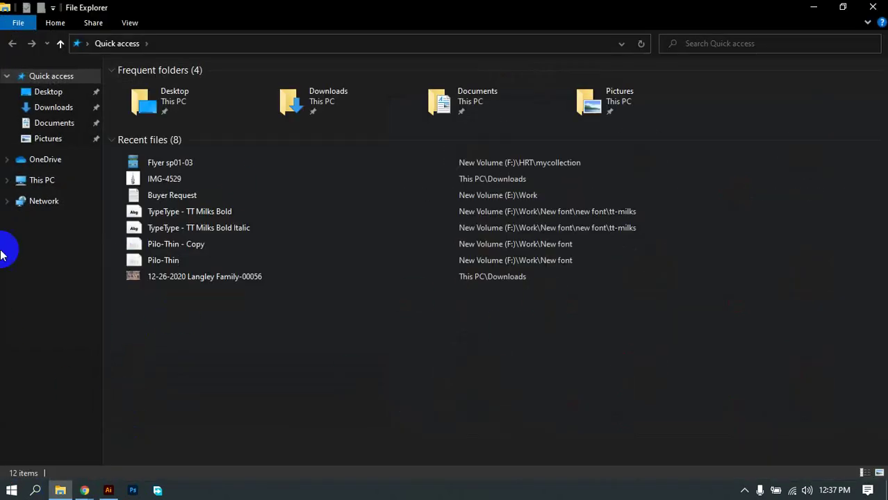
left_click(55, 95)
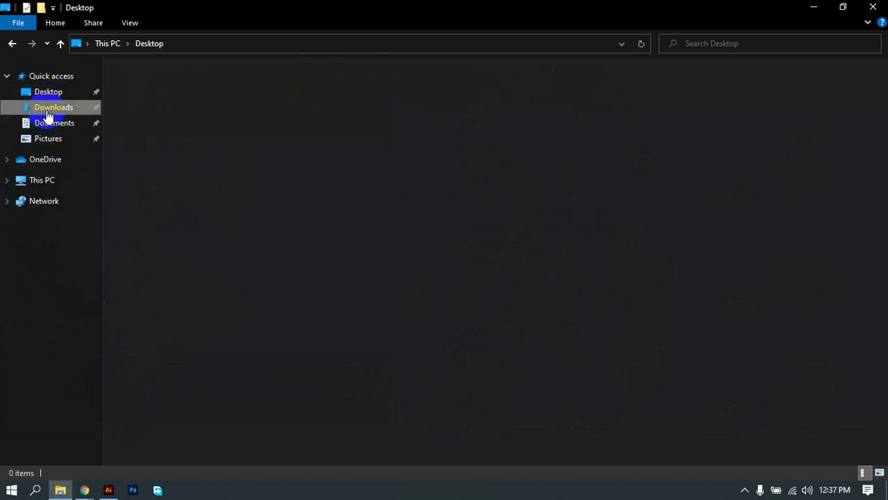
left_click(50, 109)
scroll(480, 337, "down", 3)
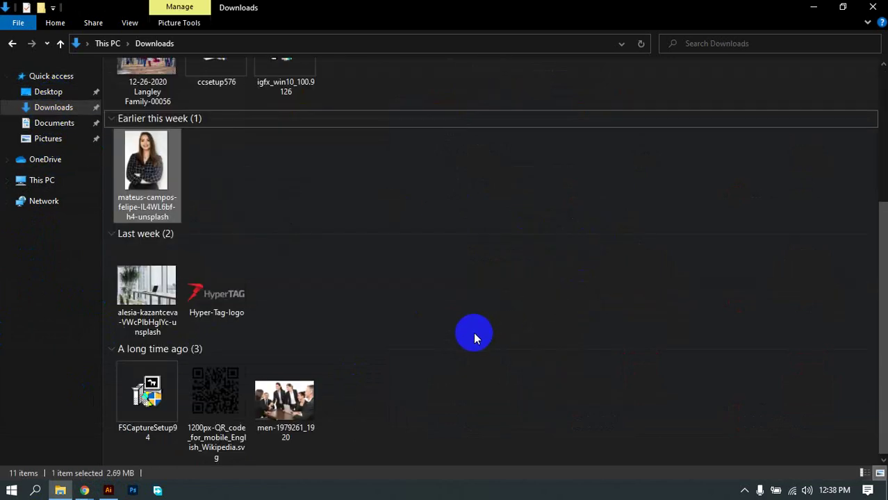
left_click_drag(214, 386, 564, 357)
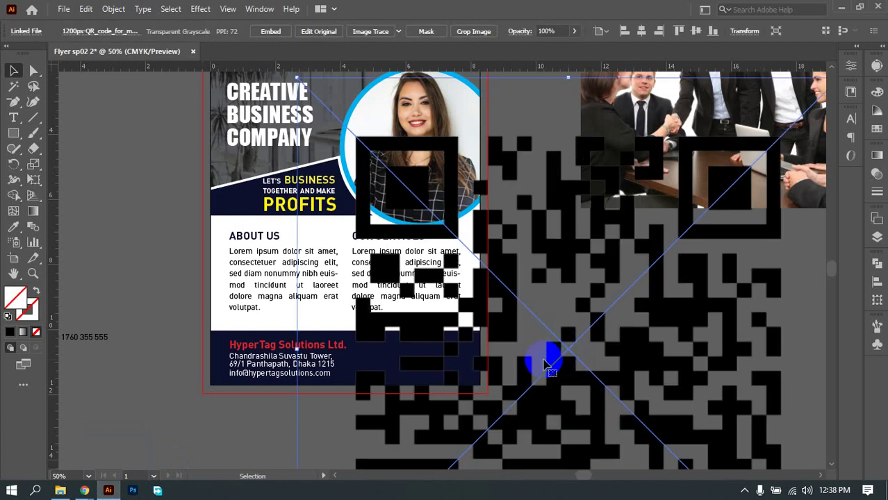
Step: Scale the QR code image down to about 1.4 in wide and position it beside the flyer's navy footer
scroll(544, 363, "down", 3)
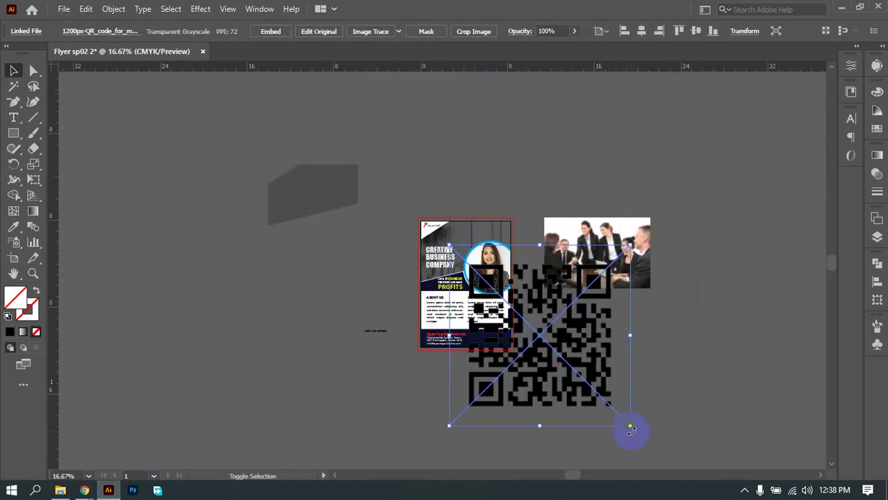
left_click_drag(631, 430, 572, 388)
scroll(563, 380, "up", 4)
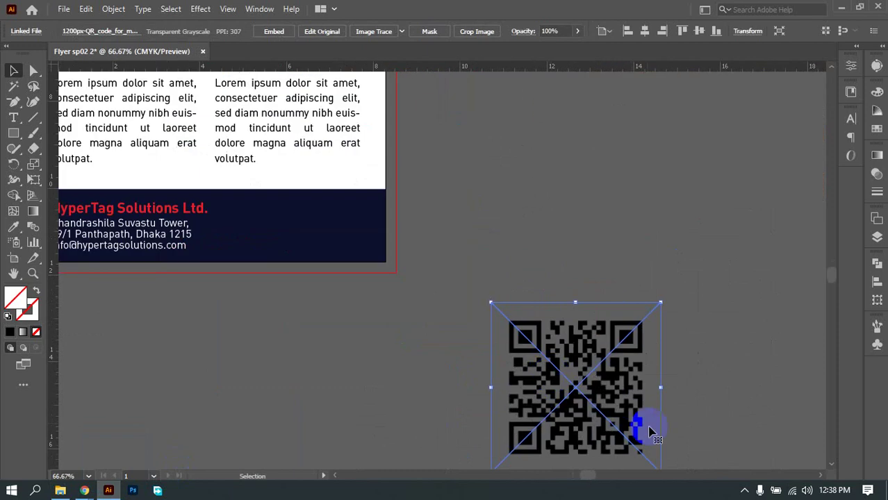
left_click_drag(662, 303, 594, 366)
left_click_drag(541, 422, 532, 254)
left_click_drag(583, 308, 544, 267)
Step: Embed the QR code image in the document and convert it with Image Trace using the Default preset
scroll(547, 244, "up", 3)
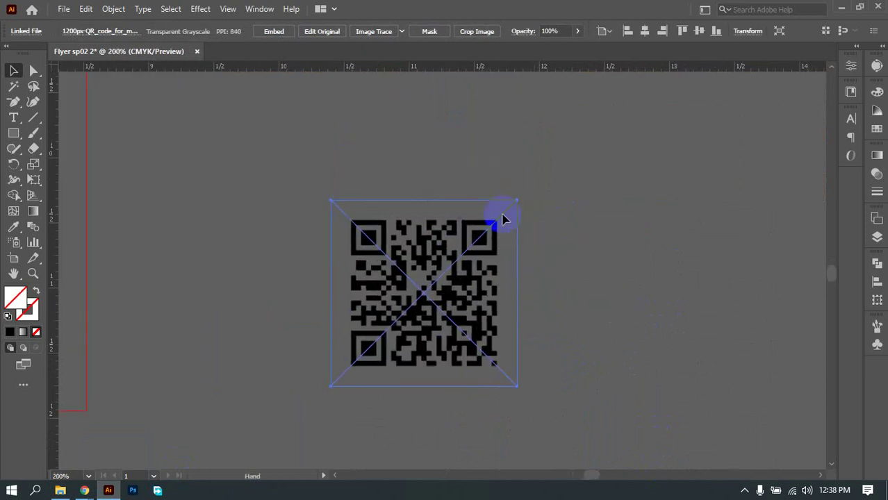
left_click(278, 31)
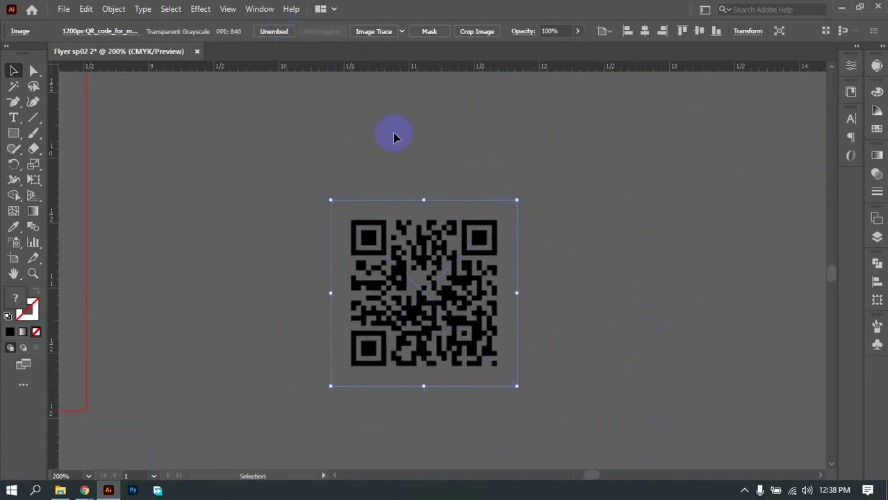
left_click(632, 239)
scroll(486, 321, "down", 2)
left_click(454, 299)
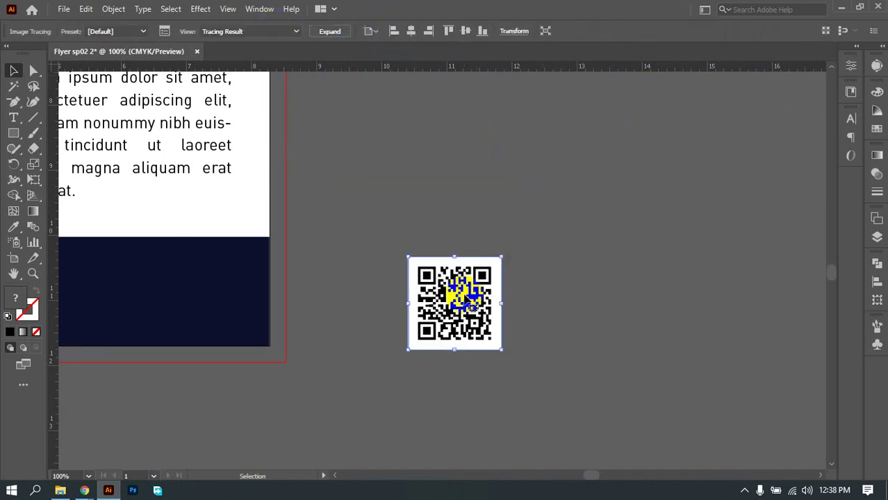
Step: Move the traced QR code onto the right end of the navy footer and scale it down to about 1.1 in wide
right_click(461, 292)
left_click(578, 274)
left_click_drag(452, 326, 169, 309)
left_click_drag(167, 316, 167, 316)
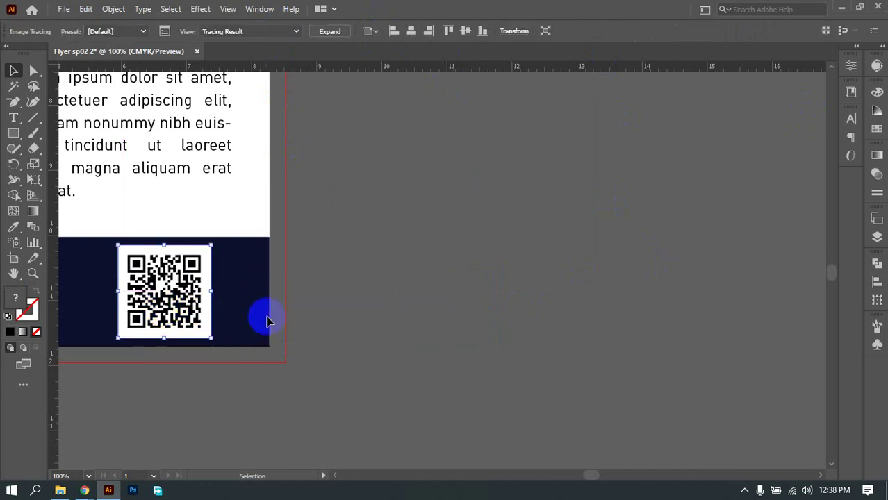
mouse_move(264, 317)
left_mouse_down()
mouse_move(469, 324)
mouse_move(589, 313)
left_mouse_up()
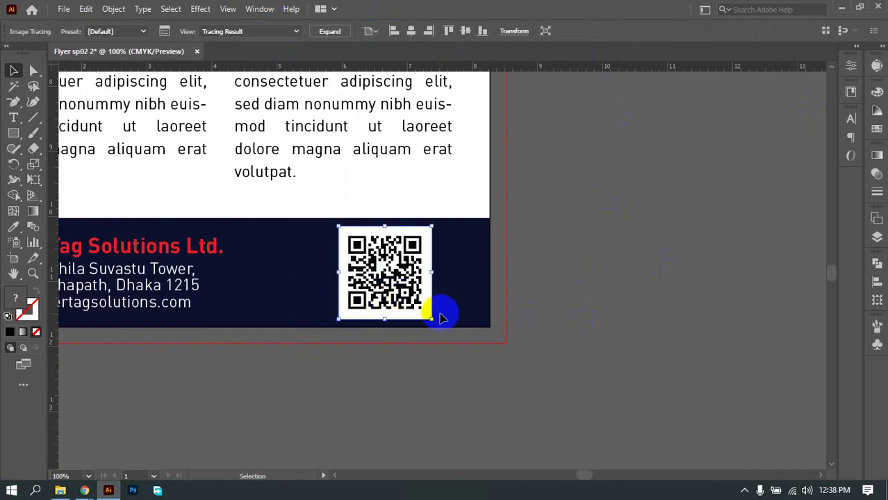
left_click_drag(430, 317, 410, 307)
left_click(583, 291)
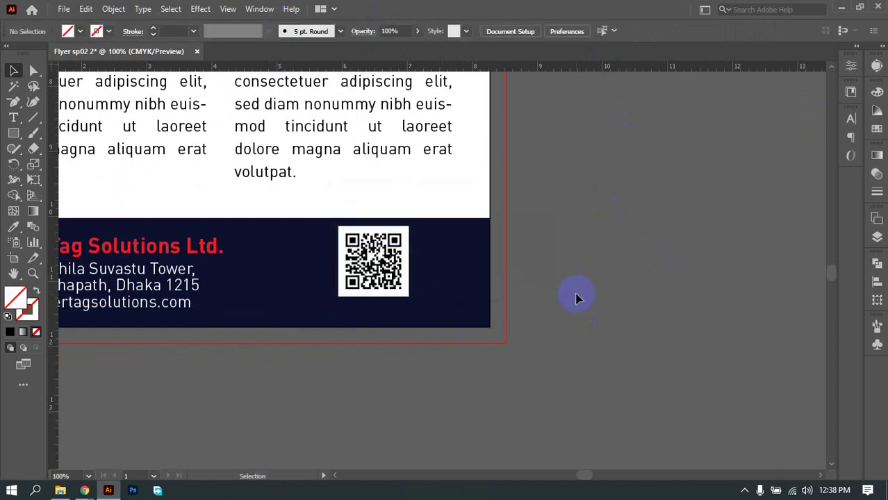
left_click_drag(364, 271, 408, 280)
Step: Delete the leftover phone number text, the 20% opacity black shape and the business meeting photo lying outside the artboard
scroll(543, 268, "down", 4)
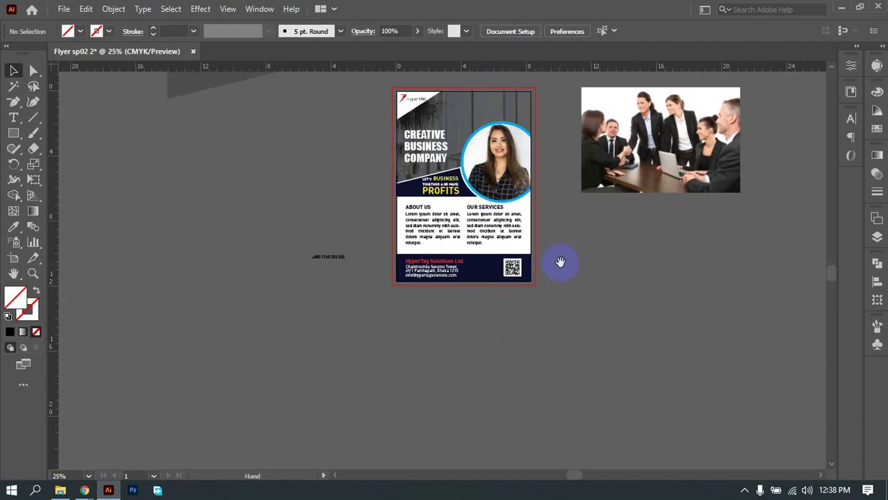
left_click_drag(560, 262, 549, 316)
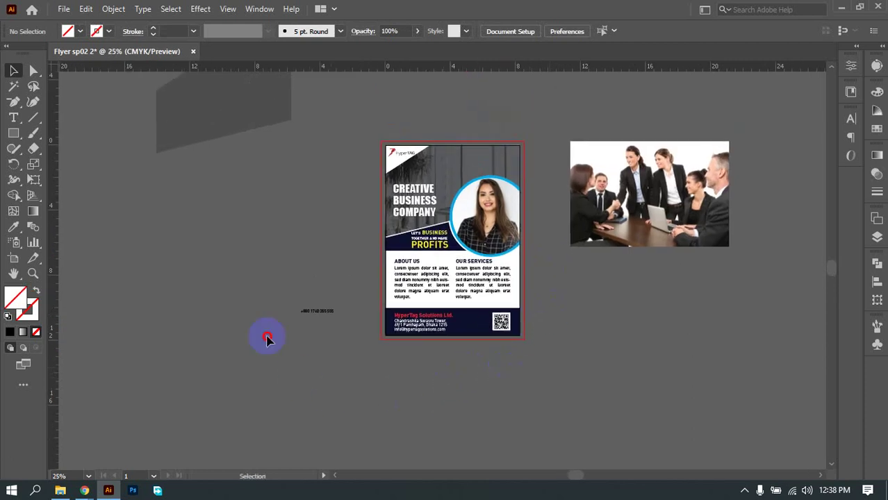
left_click_drag(327, 349, 257, 255)
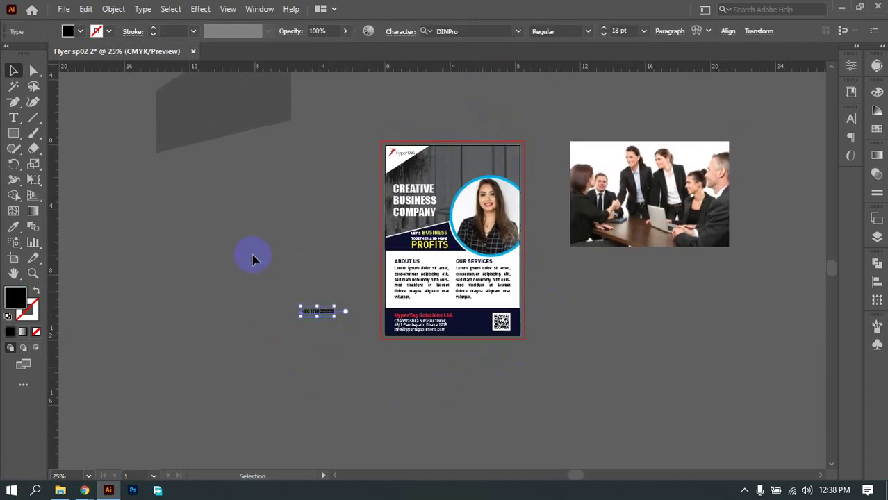
left_click(252, 258)
left_click(157, 99)
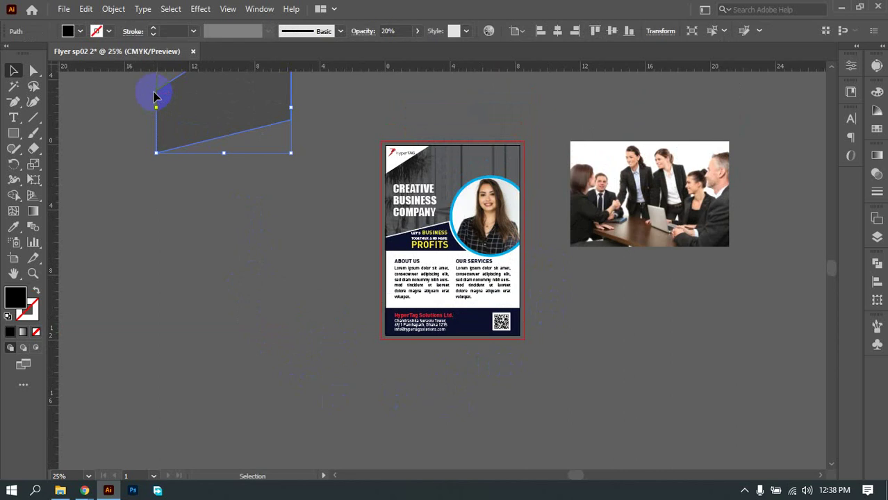
key("Delete")
scroll(680, 309, "up", 3)
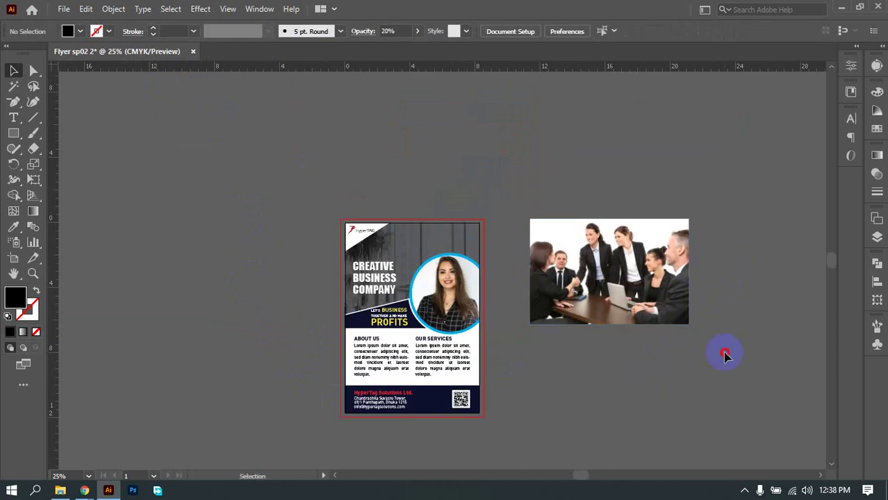
left_click_drag(725, 356, 580, 173)
key("Delete")
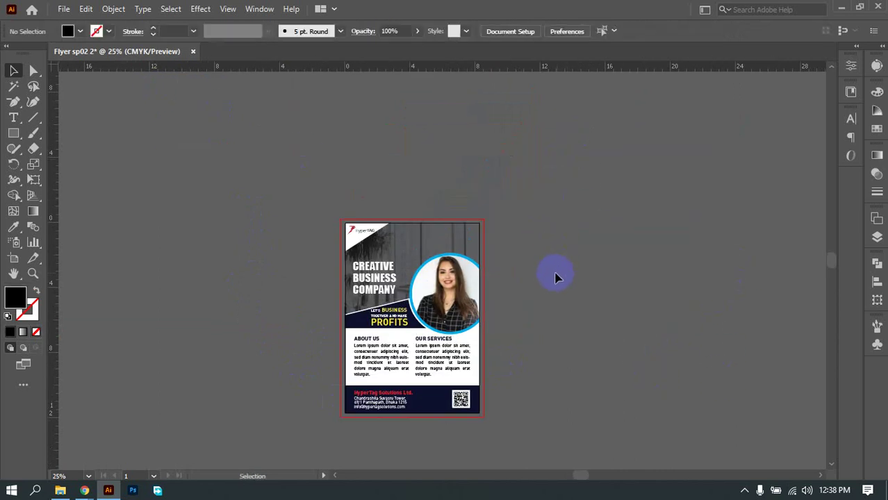
Step: Review the whole flyer layout and examine the traced QR code in the footer up close
scroll(497, 272, "up", 3)
left_click_drag(510, 294, 542, 187)
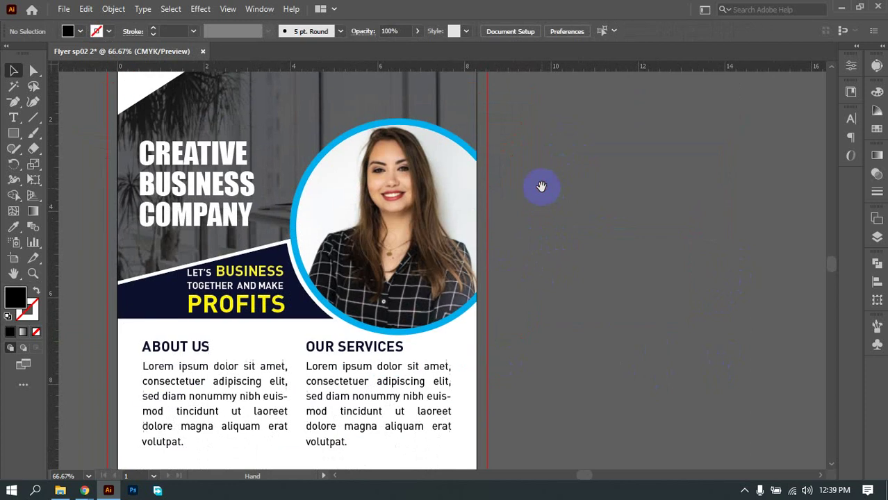
scroll(534, 224, "down", 1)
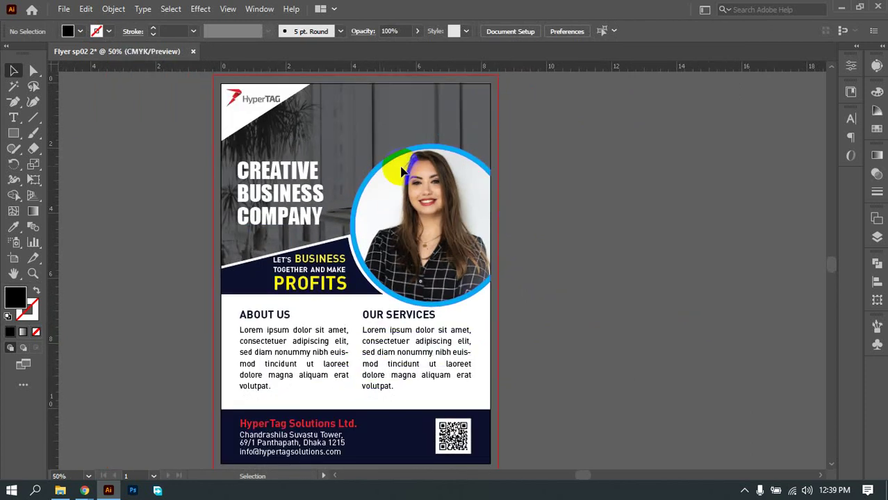
scroll(581, 252, "down", 1)
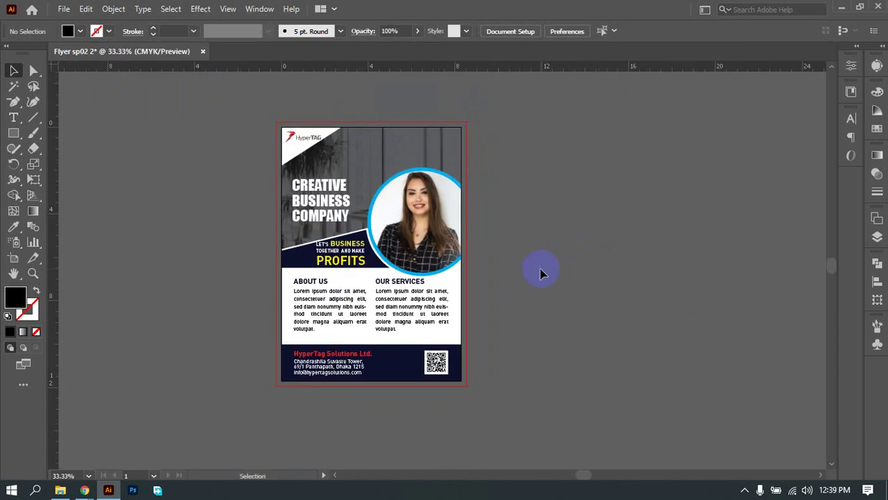
scroll(455, 376, "up", 4)
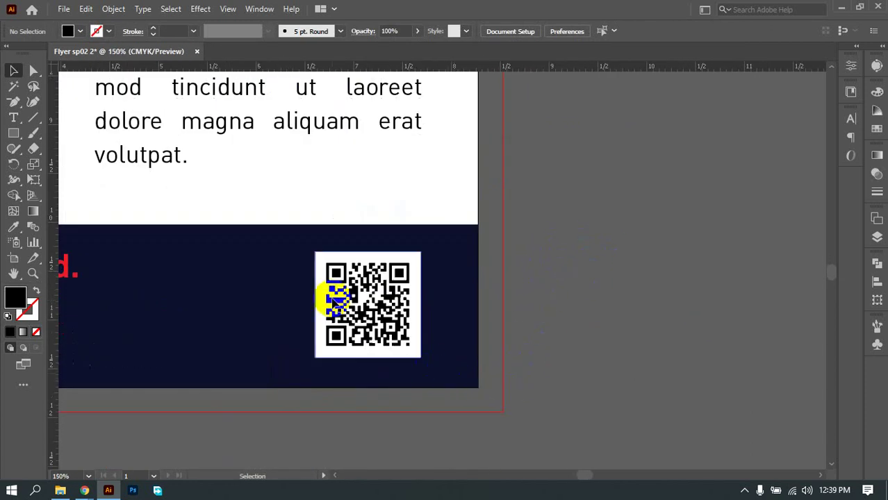
scroll(386, 316, "up", 3)
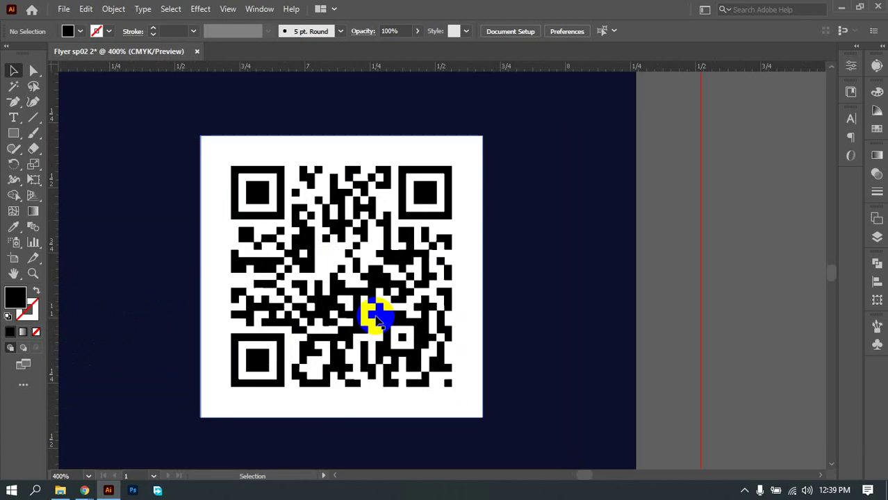
scroll(376, 319, "down", 1)
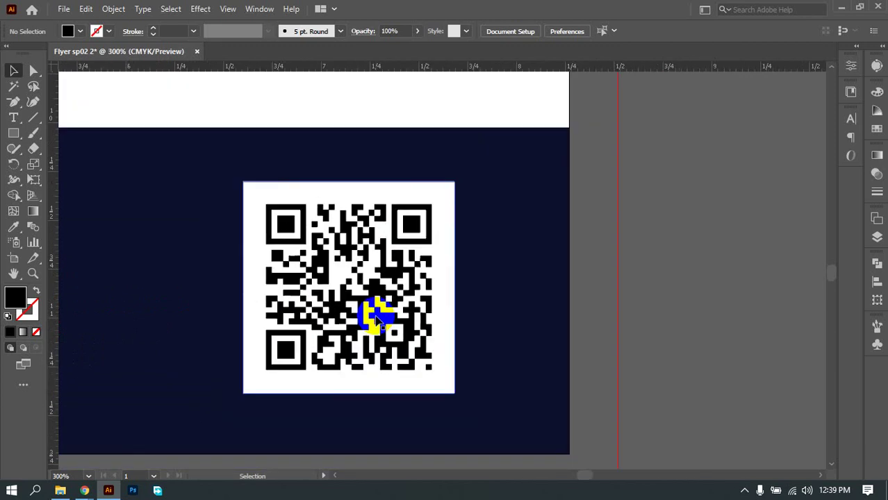
Step: Place the 1200px-QR_code_for_mobile_English_Wikipedia image from Downloads again and scale it to about 4 in wide beside the flyer
left_click_drag(674, 257, 453, 274)
left_click(60, 490)
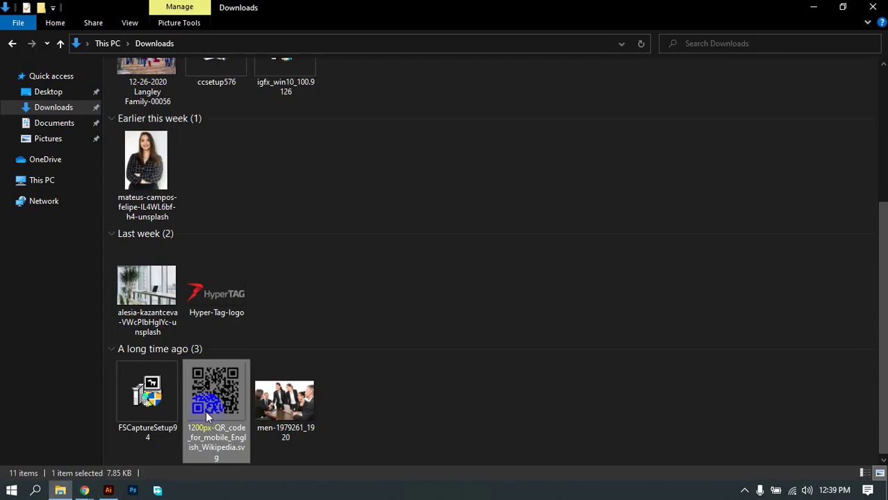
left_click_drag(223, 417, 532, 311)
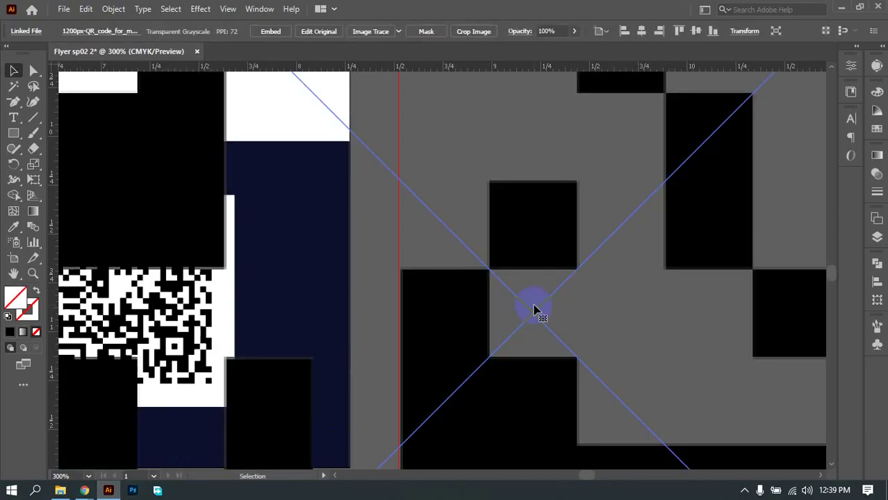
scroll(532, 310, "down", 4)
scroll(301, 302, "down", 3)
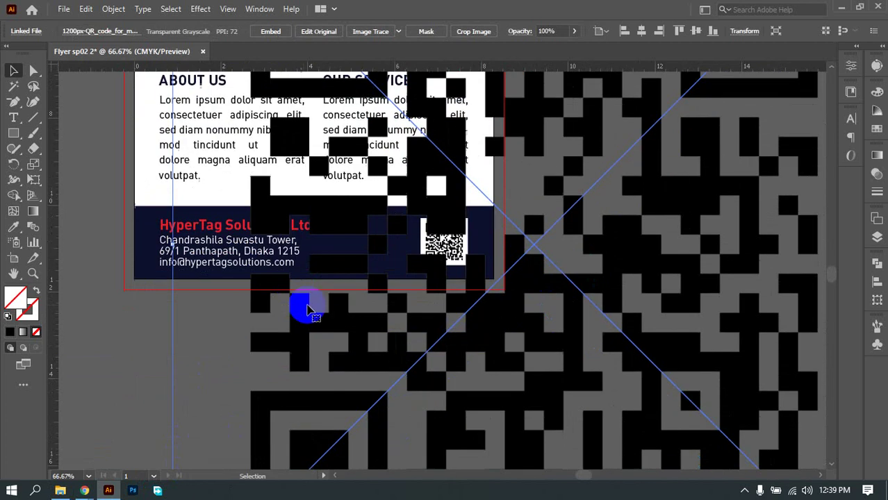
scroll(312, 339, "down", 2)
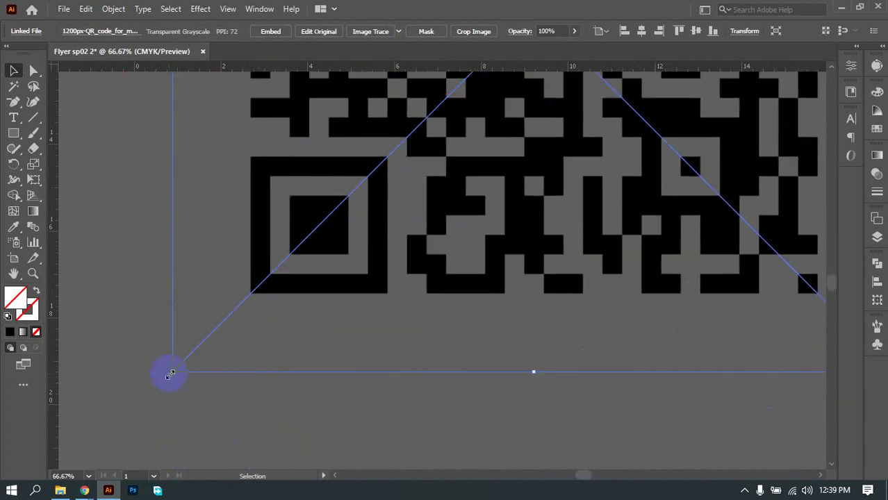
left_click_drag(169, 375, 624, 173)
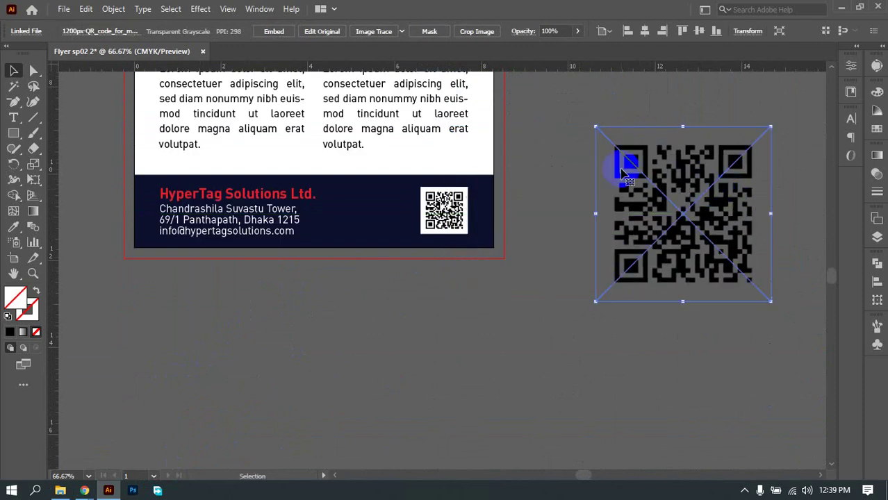
Step: Embed the second QR code image, convert it with Image Trace using the Default preset, and delete that copy
left_click(274, 31)
left_click(370, 32)
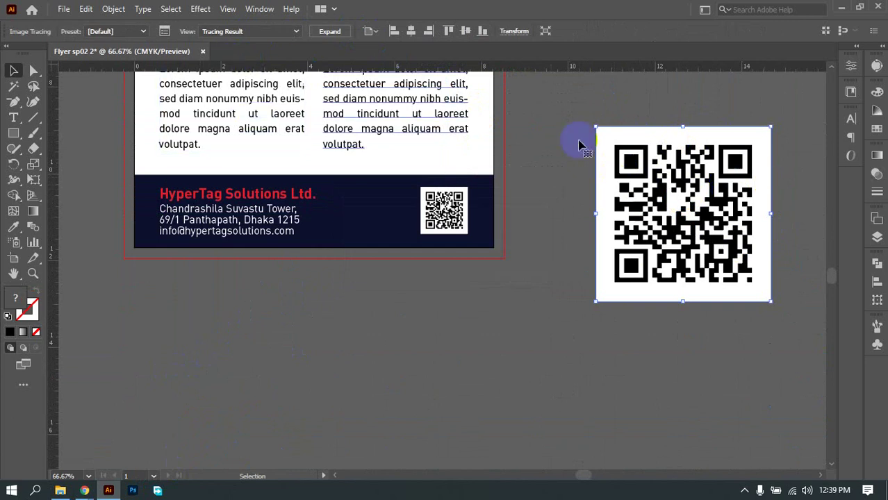
key("Delete")
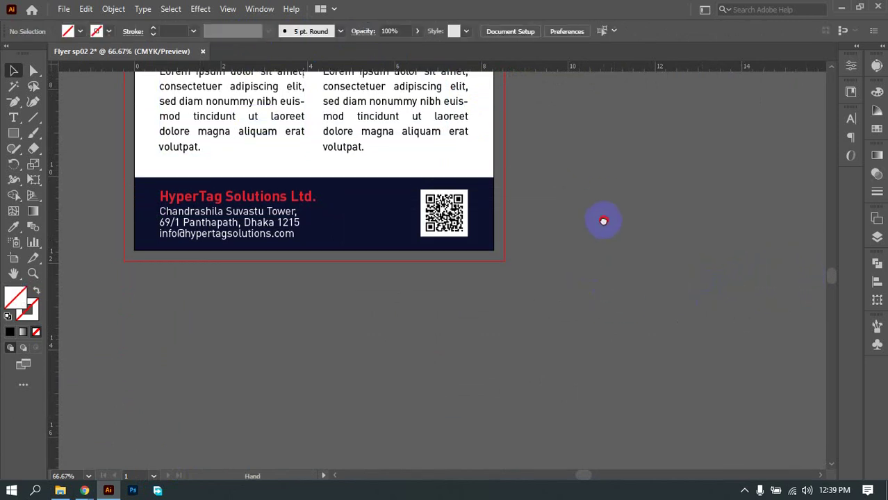
Step: Create a rectangle the size of the artboard, 8.27 in wide and about 11.7 in high, beside the flyer
scroll(598, 306, "up", 3)
scroll(595, 312, "down", 1)
left_click_drag(611, 262, 553, 303)
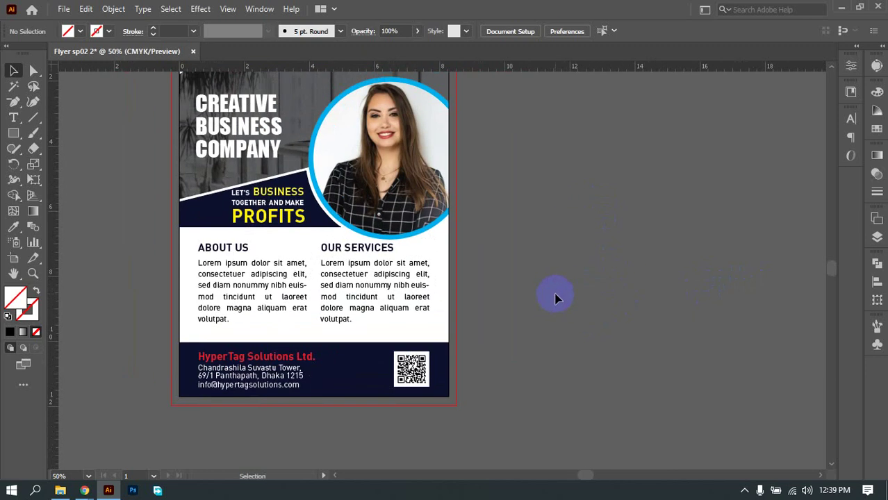
scroll(535, 278, "up", 1)
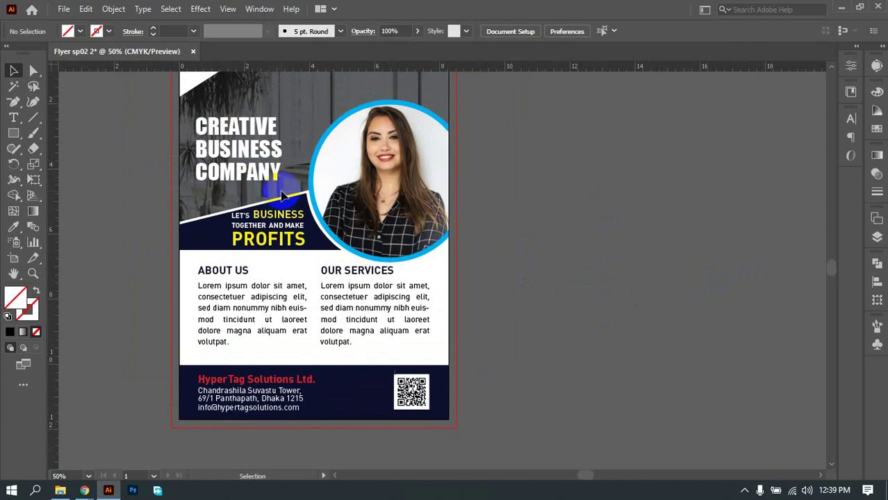
scroll(520, 229, "down", 1)
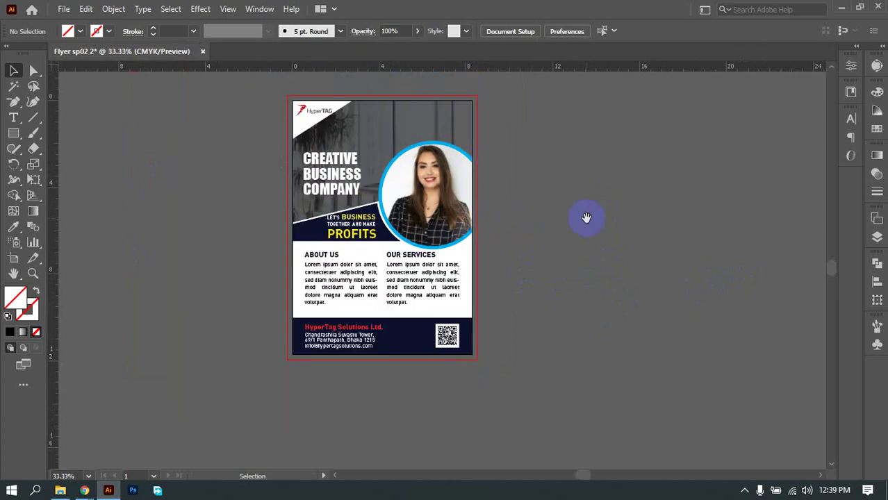
left_click(23, 129)
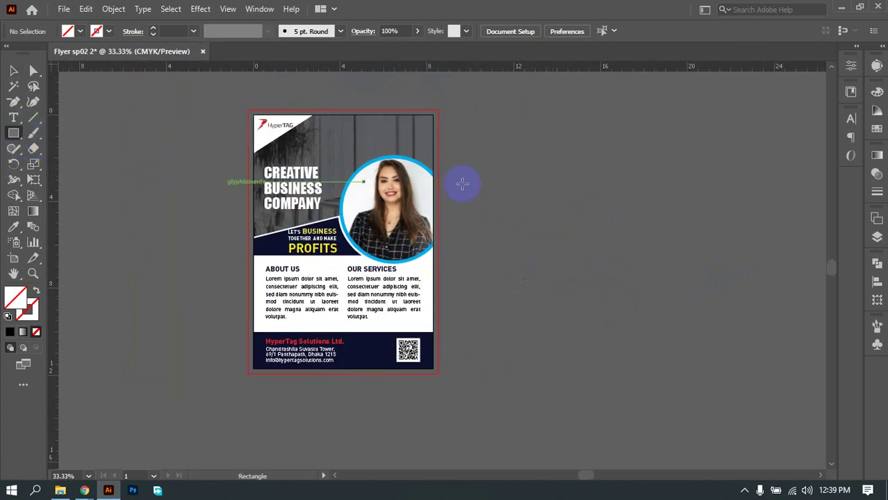
left_click(525, 183)
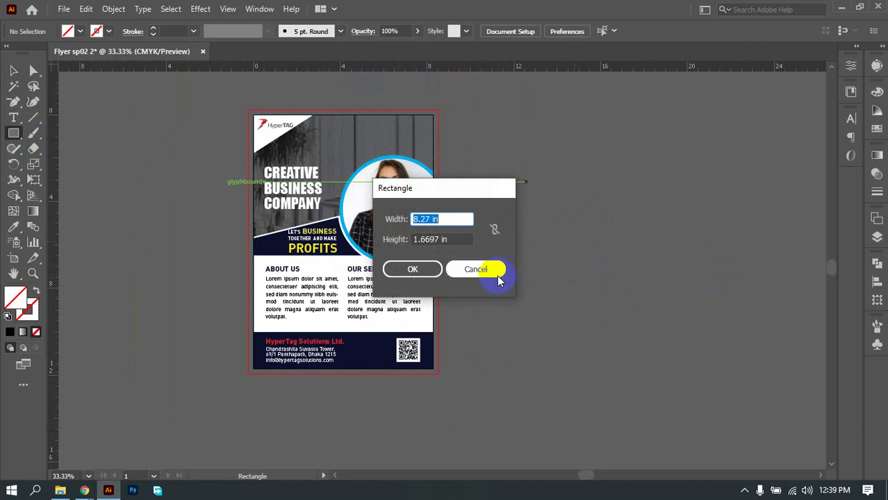
left_click(453, 241)
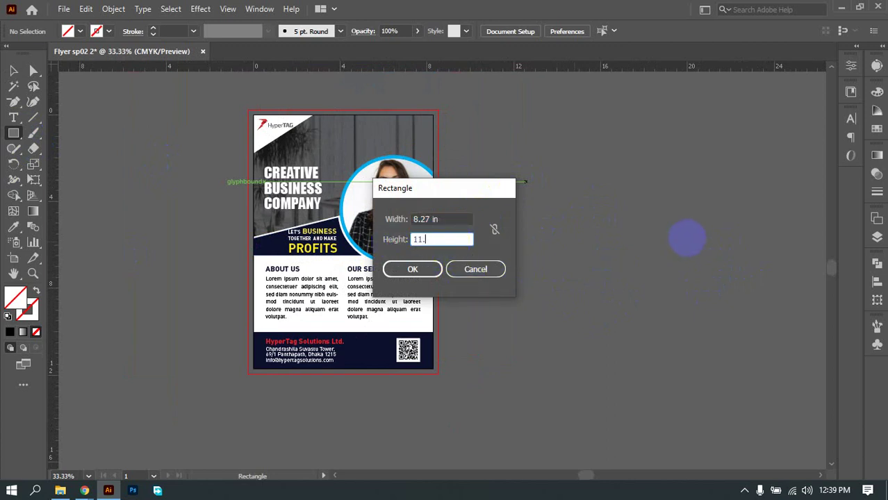
left_click(413, 271)
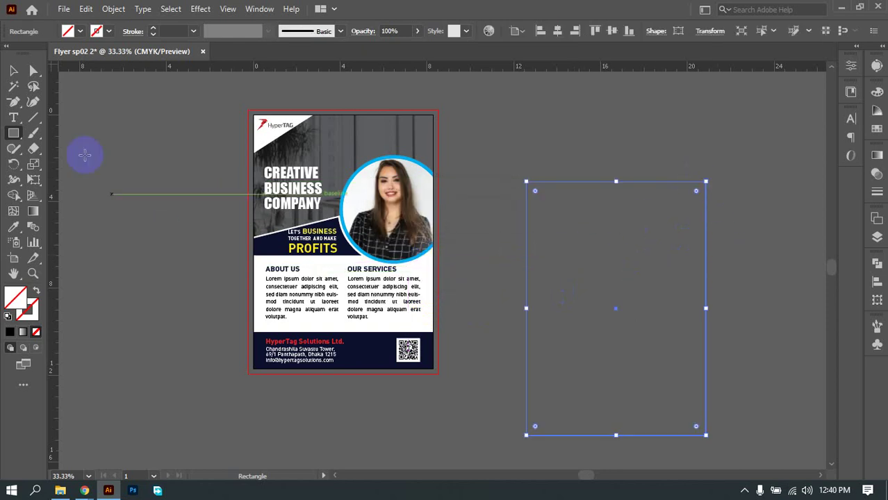
Step: Fill the new rectangle with white and center it horizontally and vertically on the artboard
left_click(10, 334)
left_click(69, 31)
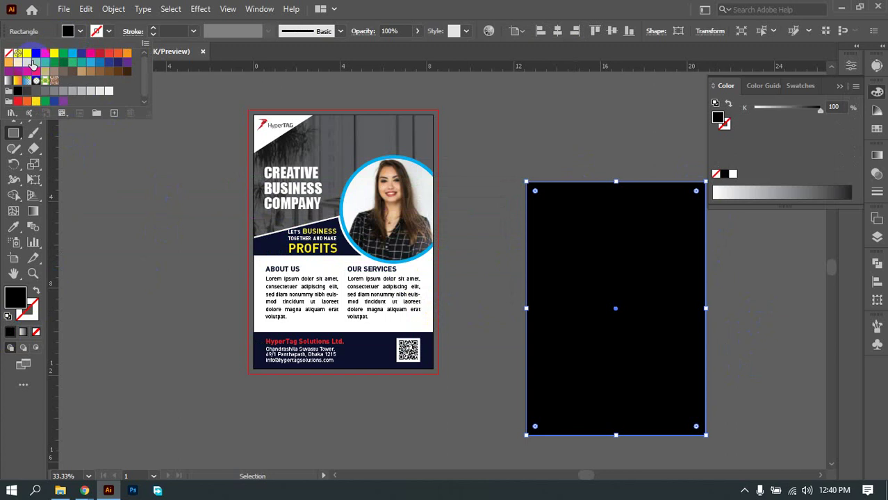
left_click(28, 57)
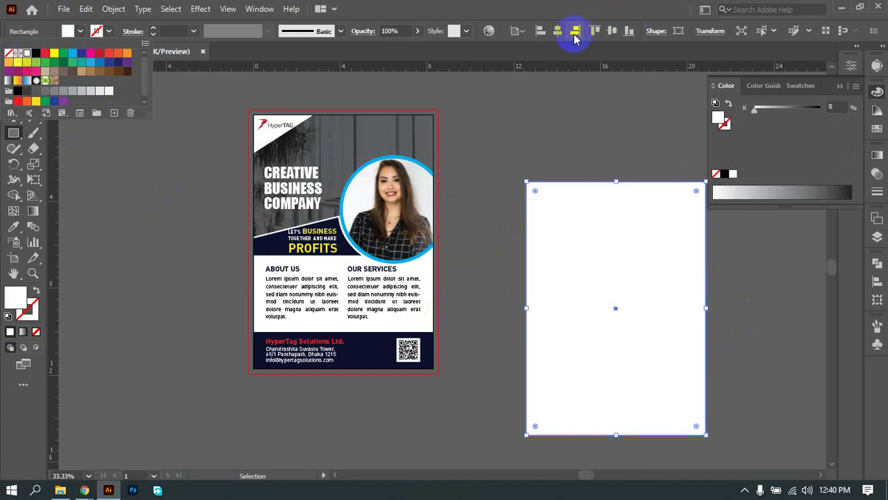
left_click(560, 32)
left_click(611, 31)
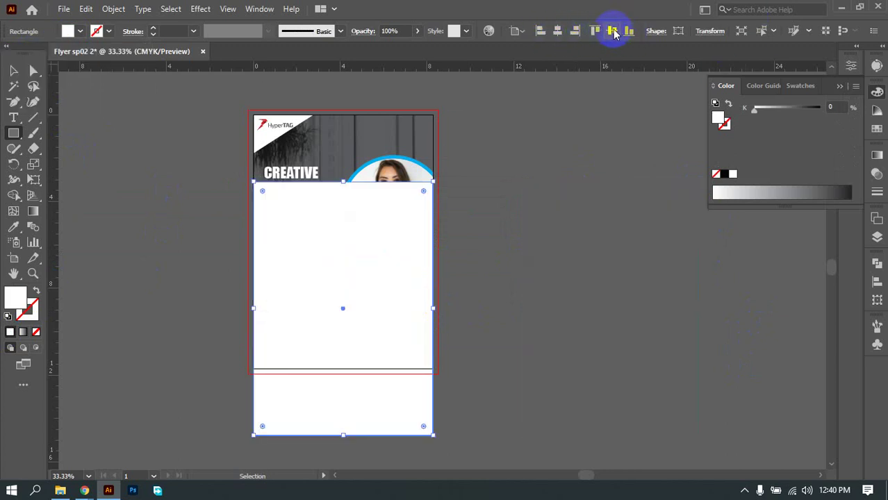
Step: Send the white rectangle behind all the flyer artwork and deselect it
right_click(324, 215)
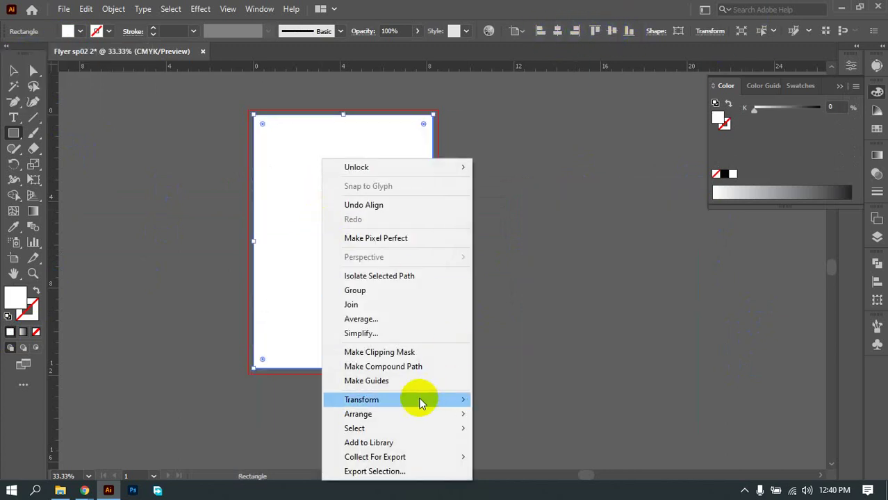
mouse_move(415, 415)
left_click(534, 457)
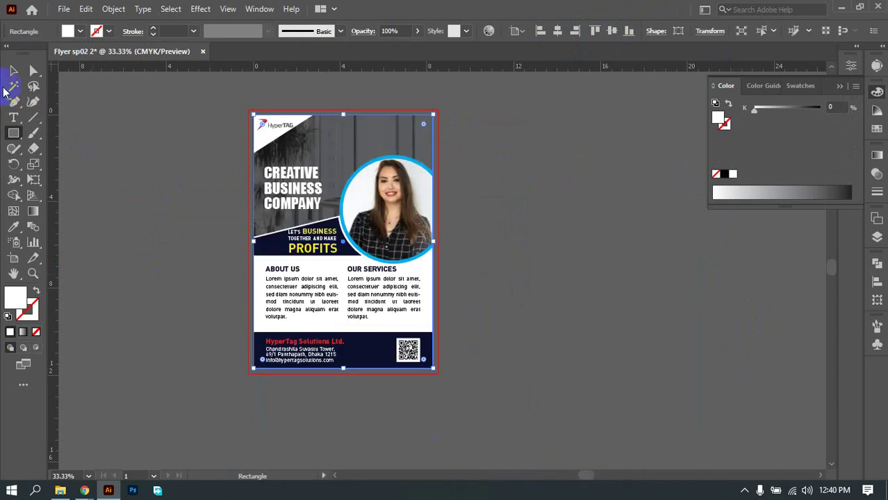
left_click(13, 70)
left_click(562, 166)
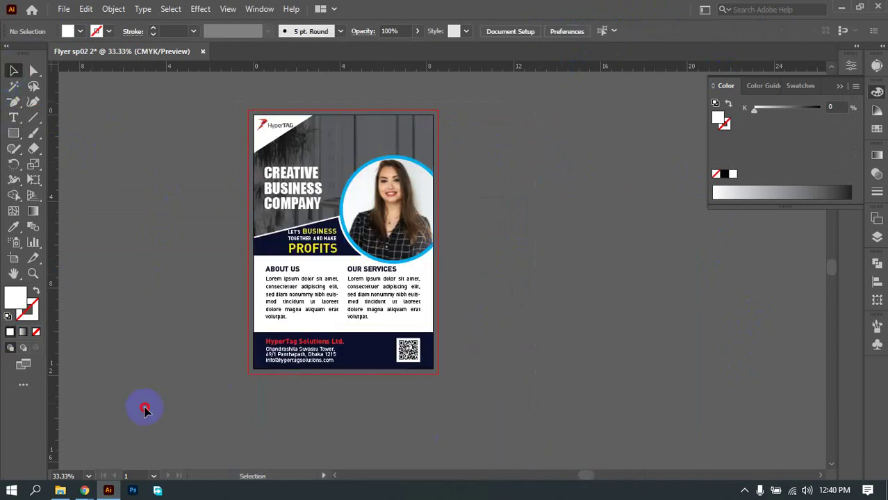
Step: Try moving the white background rectangle out beside the flyer, undo the move, and deselect it
left_click_drag(144, 410, 522, 293)
left_click(596, 191)
left_click(426, 129)
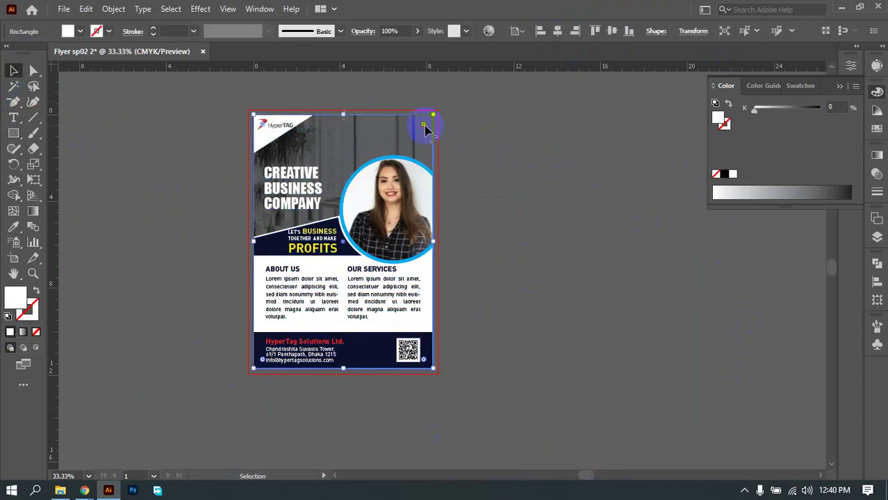
left_click_drag(425, 129, 564, 154)
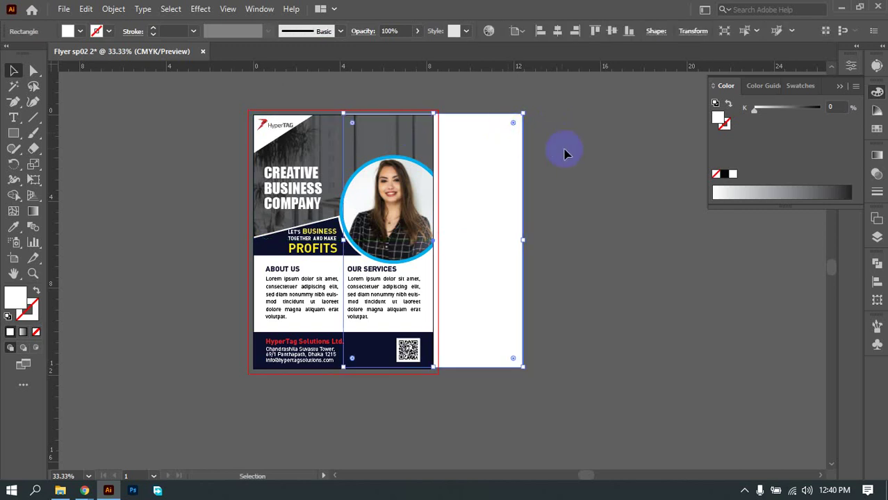
key("ctrl+z")
left_click(603, 176)
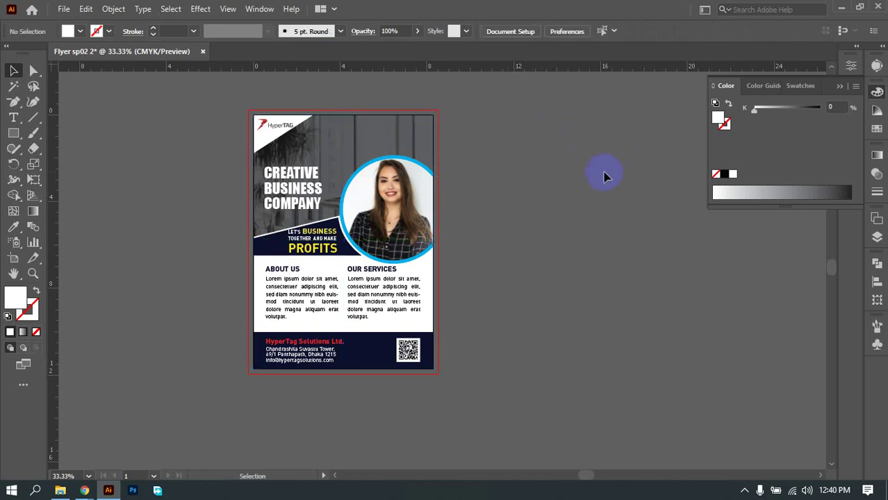
Step: Select all the flyer artwork to check it, deselect it, and collapse the Color panel
key("ctrl+a")
left_click(559, 240)
key("ctrl+a")
left_click(602, 311)
left_click(877, 91)
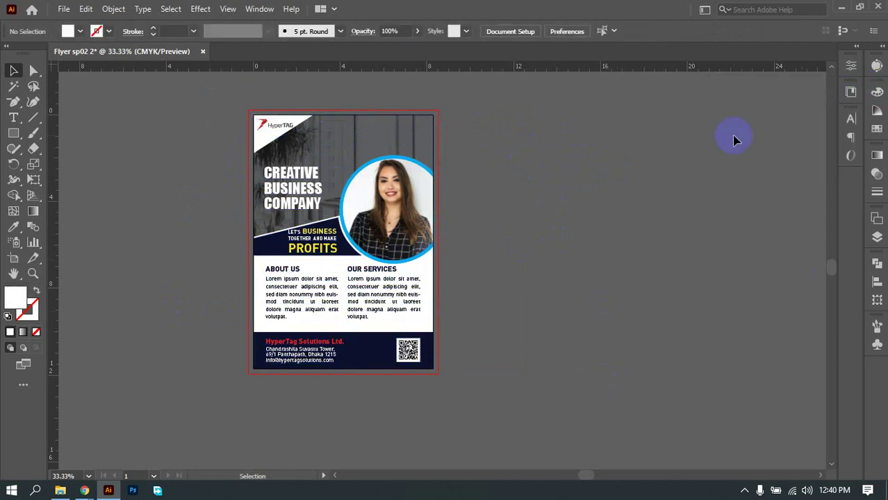
Step: Save the flyer to the Desktop as the Adobe Illustrator file Flyer sp02 2, using the Illustrator 2020 version
scroll(483, 259, "up", 2)
scroll(449, 245, "down", 1)
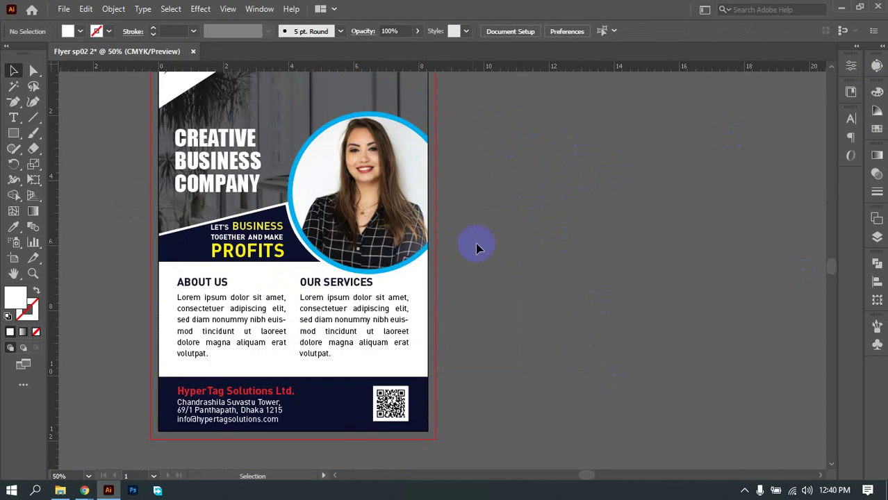
left_click_drag(498, 274, 528, 275)
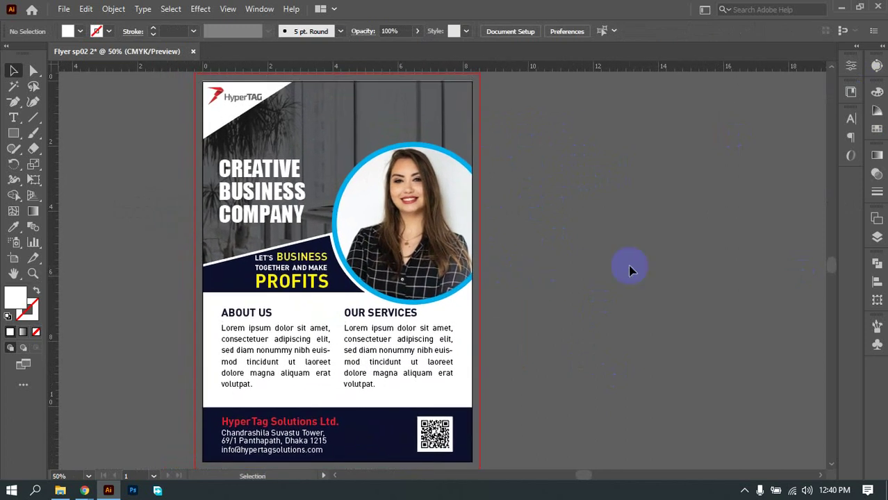
left_click(63, 9)
left_click(110, 129)
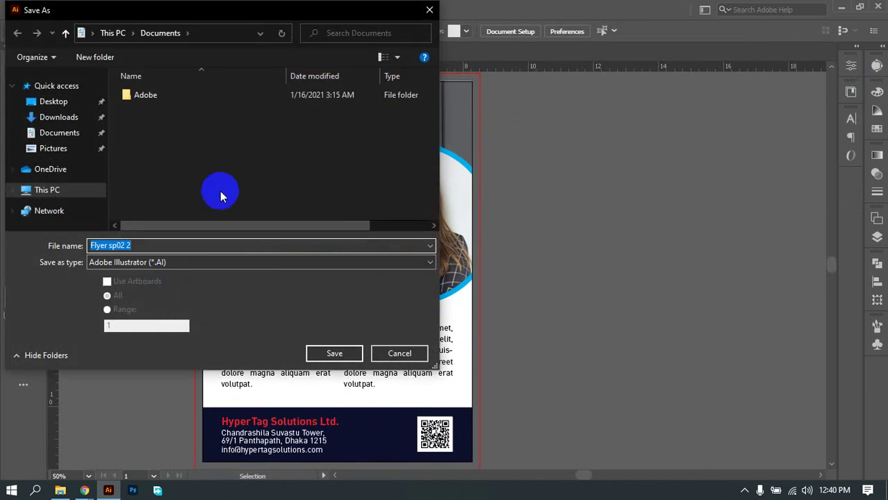
left_click(50, 102)
left_click(335, 353)
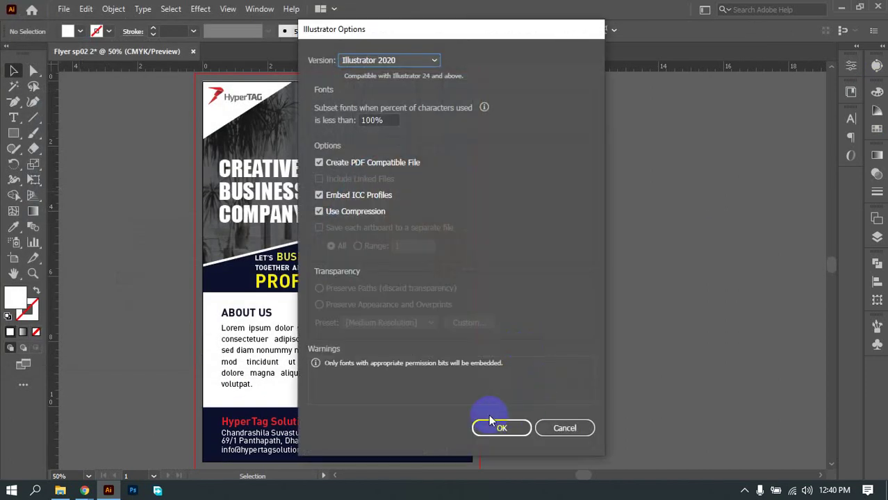
left_click(495, 427)
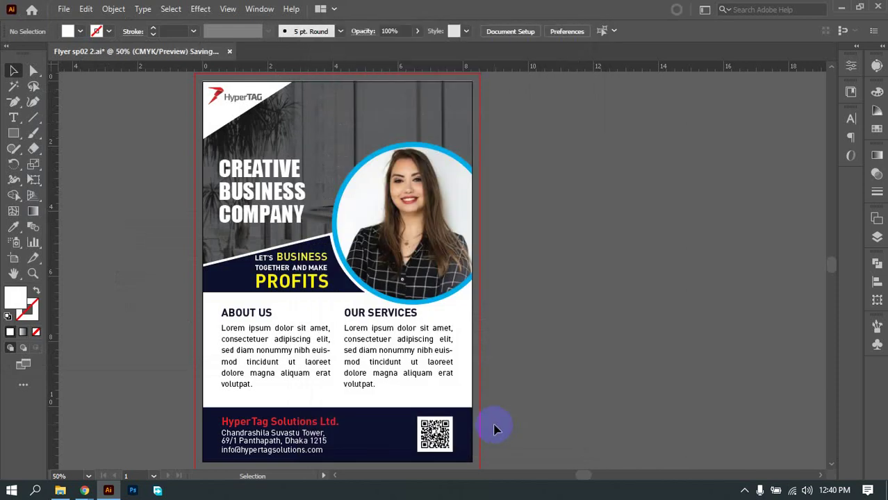
left_click(238, 375)
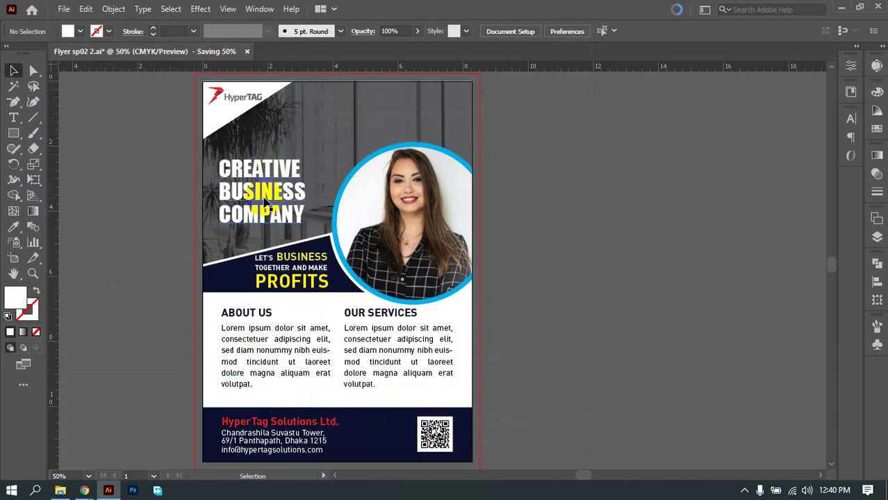
Step: Export the flyer to the Desktop as the PNG file Flyer sp02 2 at High (300 ppi) resolution
left_click(63, 10)
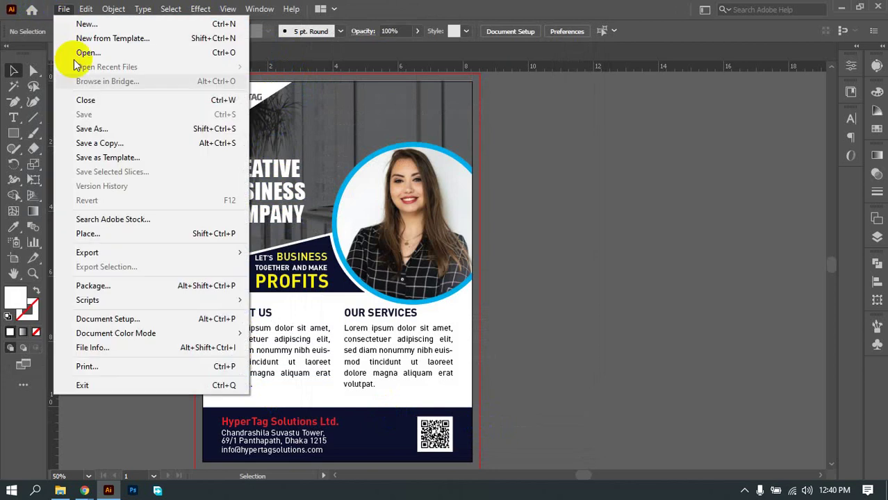
mouse_move(125, 253)
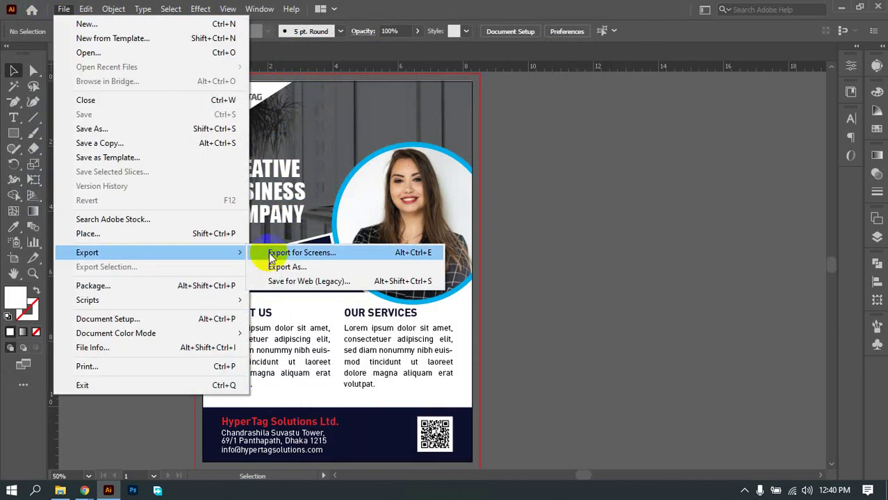
left_click(306, 268)
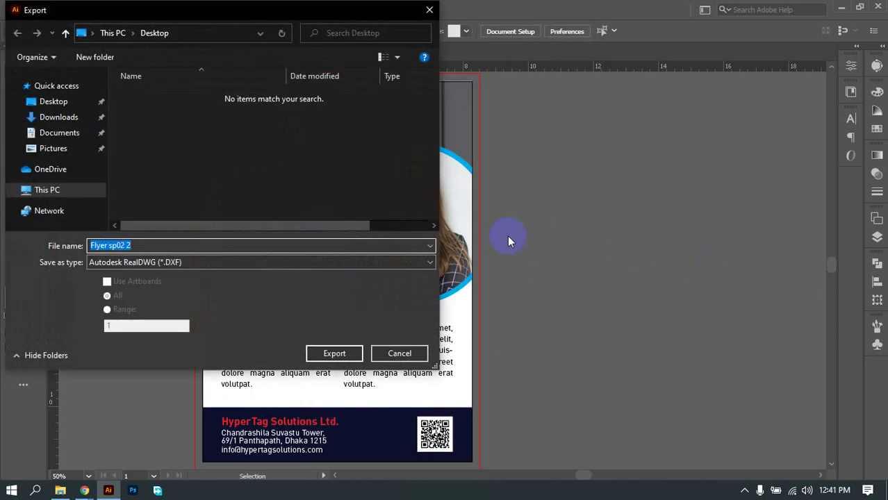
left_click(212, 262)
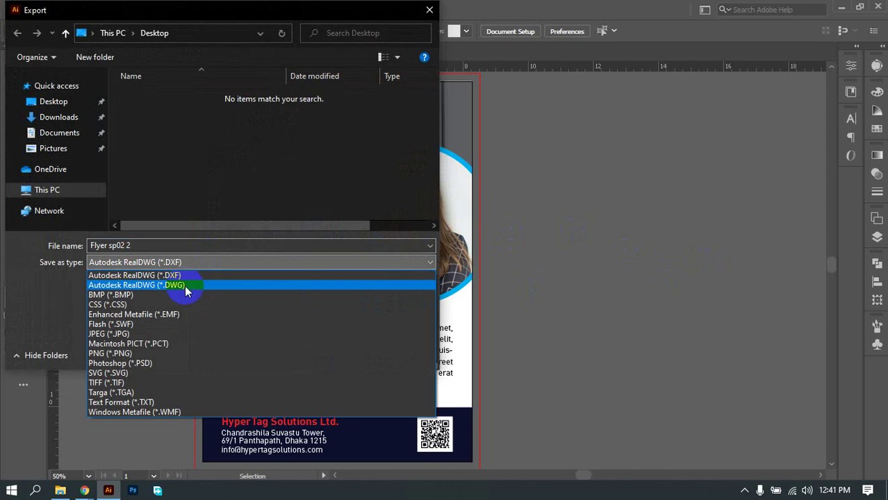
left_click(108, 354)
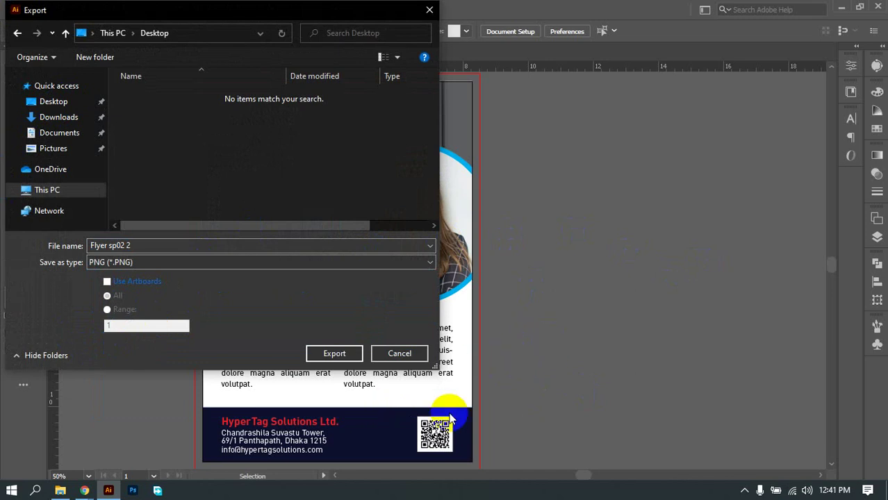
left_click(332, 354)
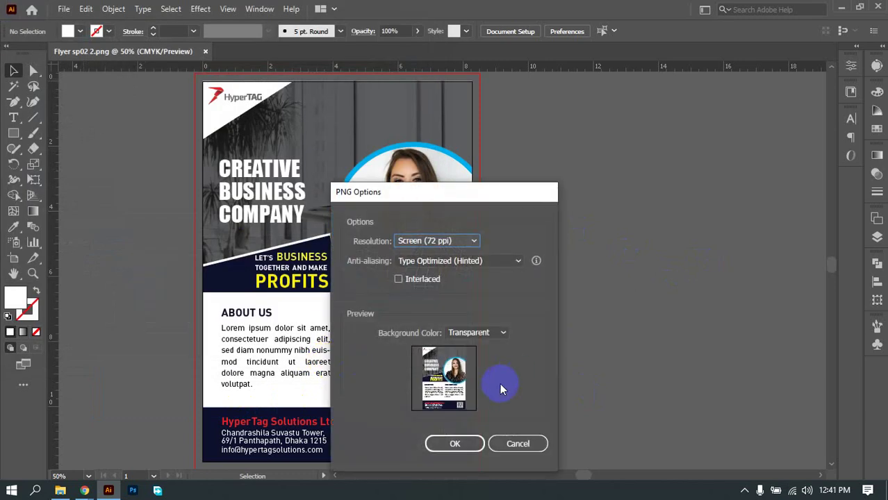
left_click(450, 243)
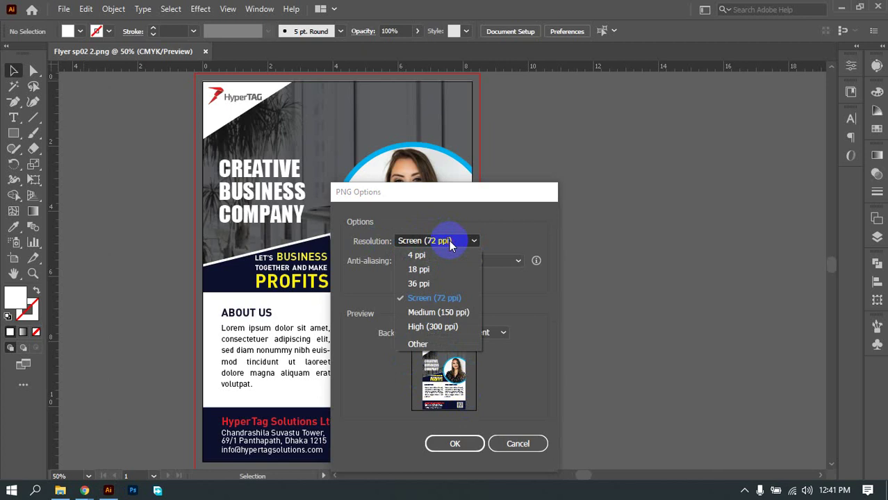
left_click(439, 327)
left_click_drag(462, 201, 551, 102)
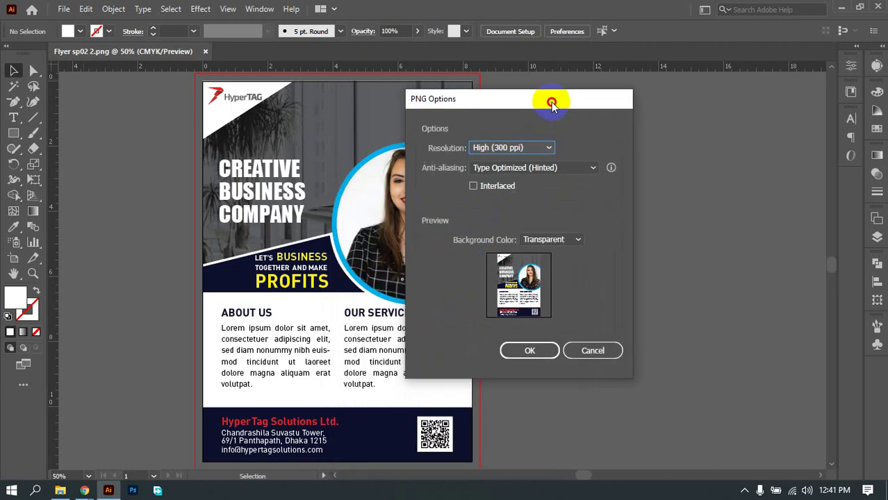
left_click(529, 349)
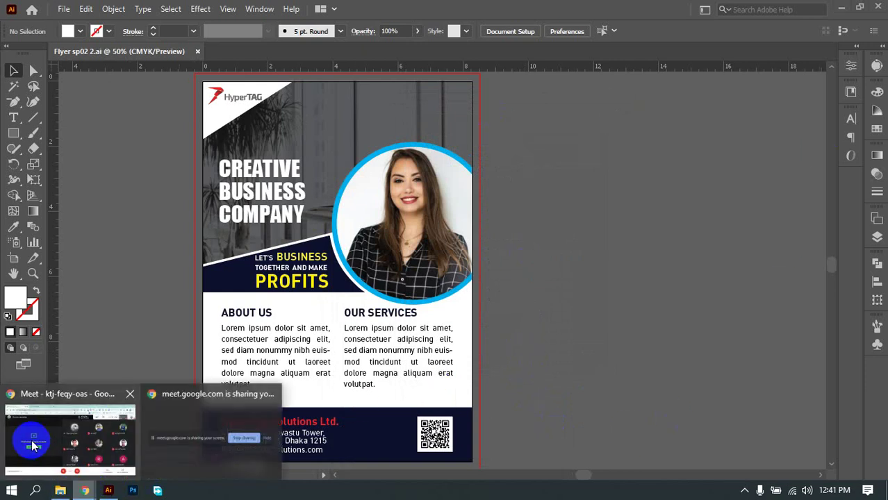
Step: Open the exported Flyer sp02 2 PNG from the Desktop, inspect it in a maximized Photos window, and return to Illustrator
left_click(60, 490)
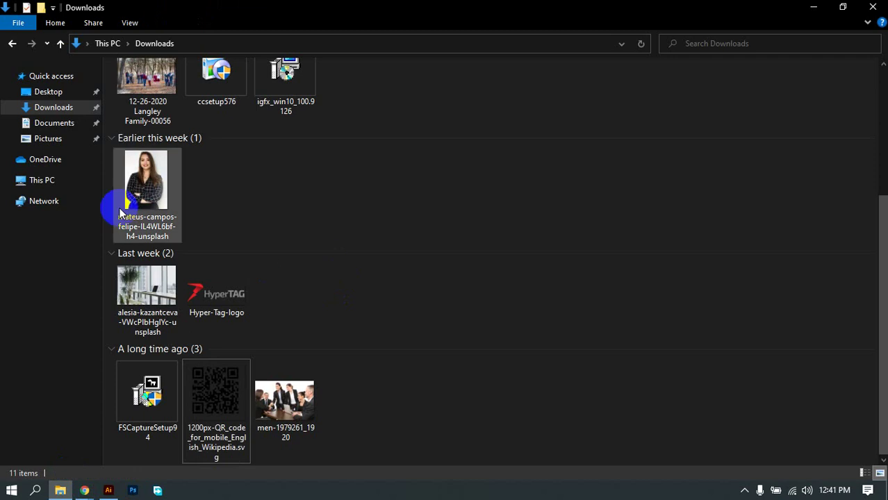
left_click(61, 97)
double_click(217, 97)
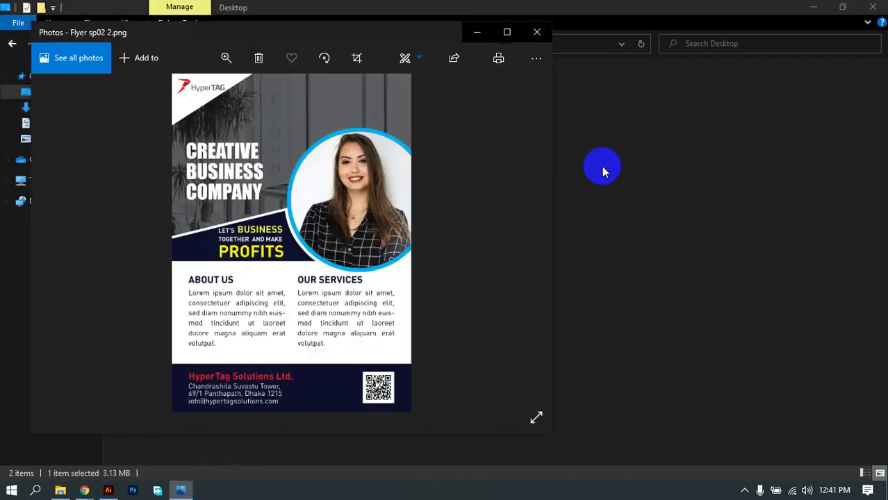
left_click(506, 32)
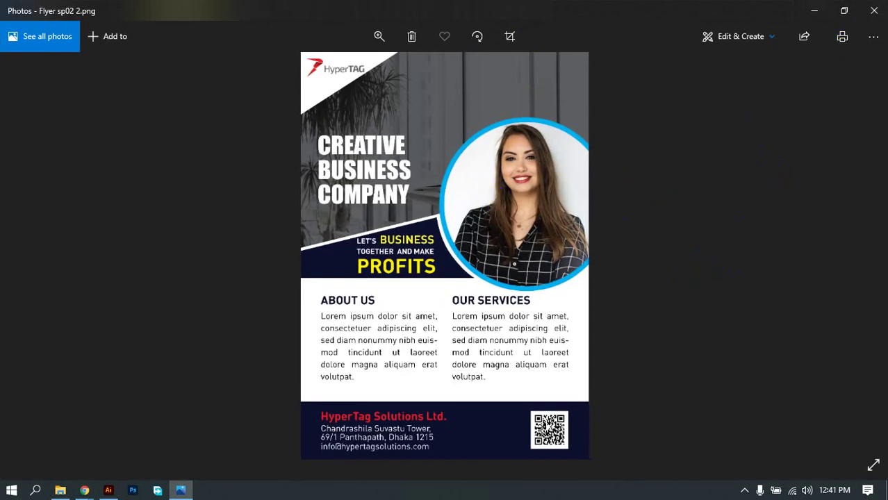
left_click(875, 8)
left_click(110, 490)
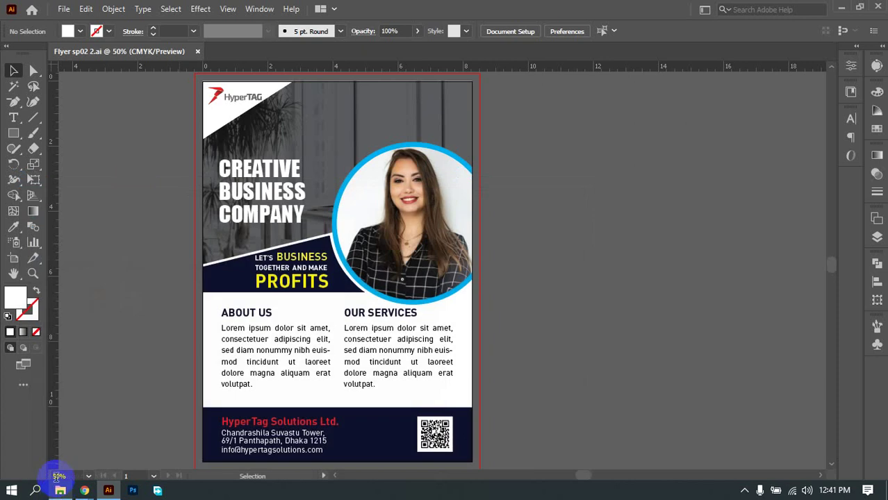
Step: In File Explorer, browse to the Work > Mockup folder on New Volume (E:) and show its contents as large thumbnails
left_click(60, 490)
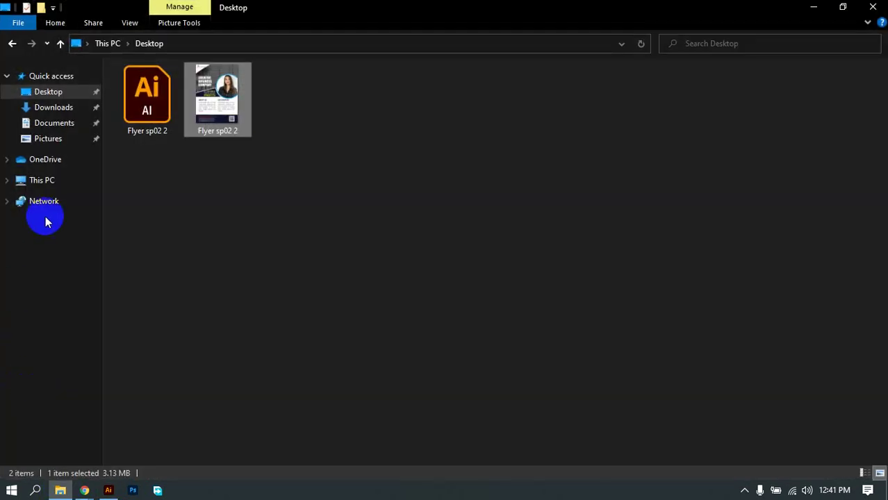
left_click(42, 181)
double_click(531, 176)
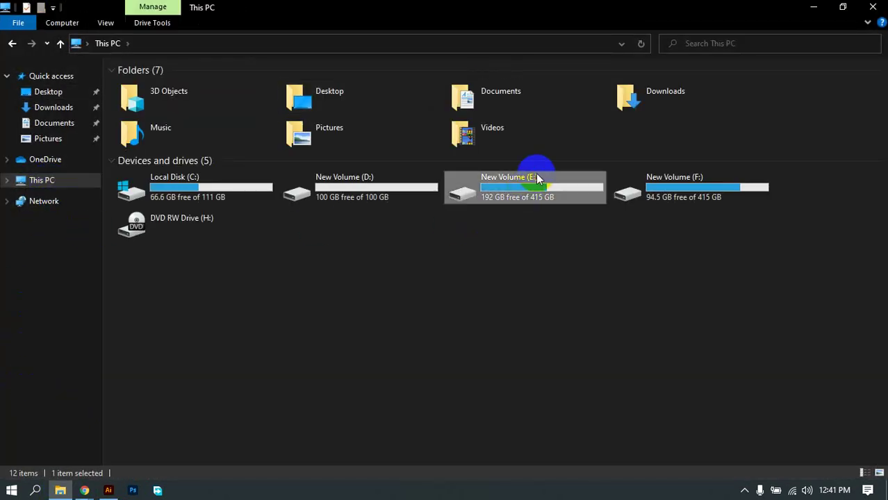
left_click(503, 248)
double_click(503, 249)
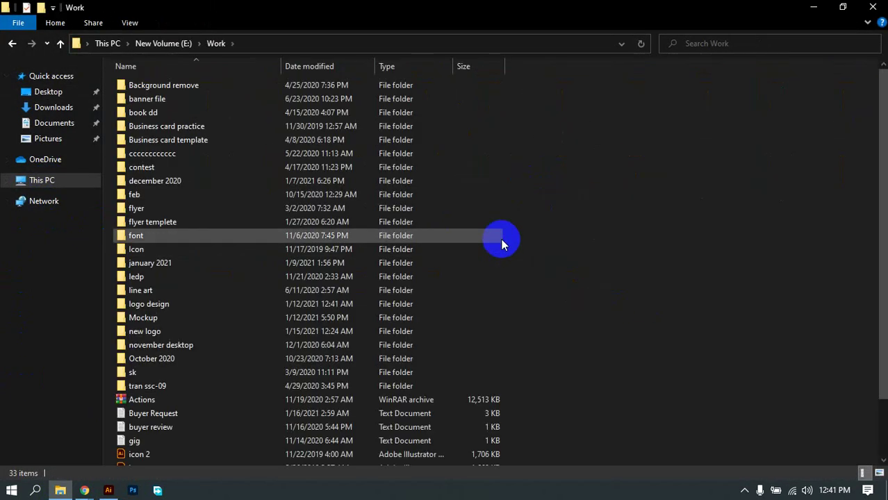
left_click(879, 473)
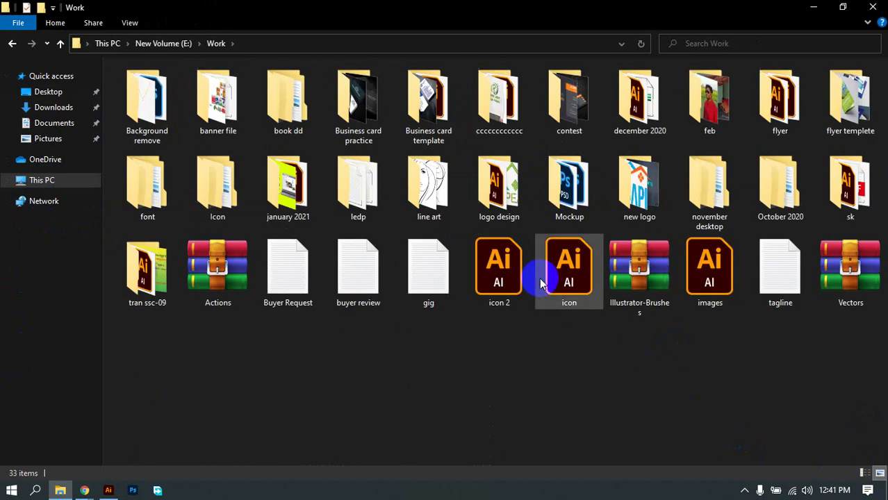
double_click(568, 185)
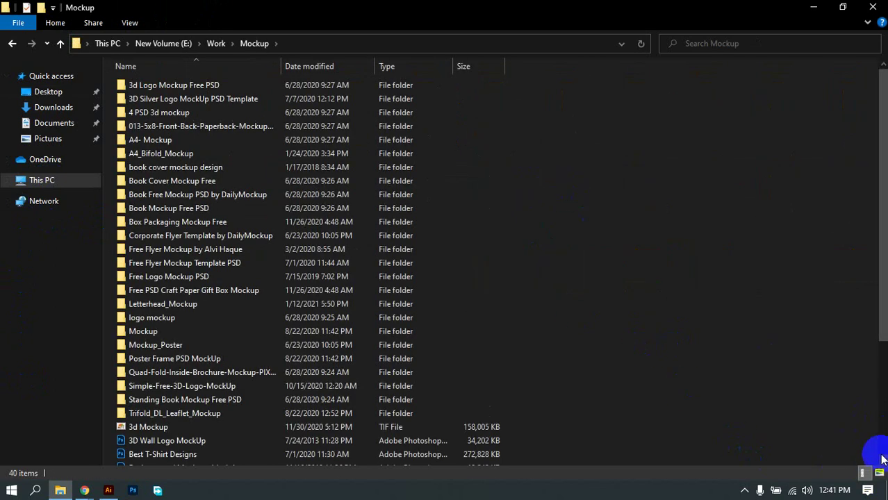
left_click(880, 473)
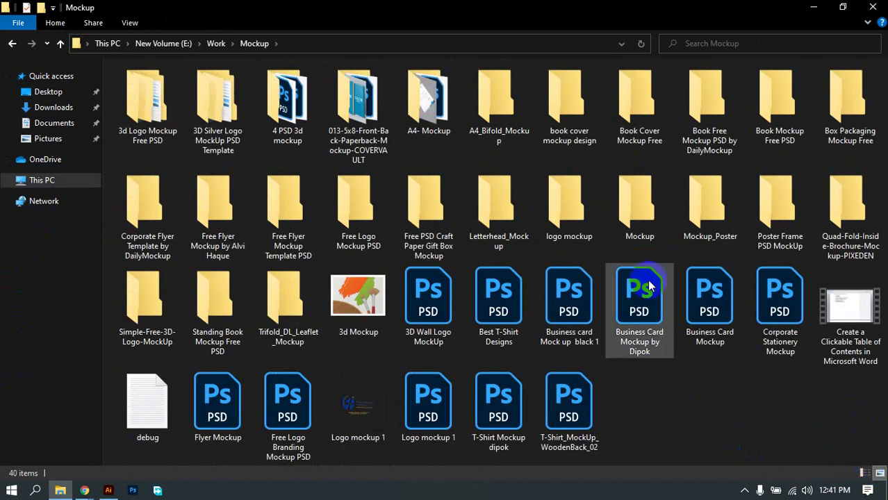
Step: Open the A4- Mockup folder, preview its JPG image, and close the preview
double_click(428, 98)
double_click(253, 87)
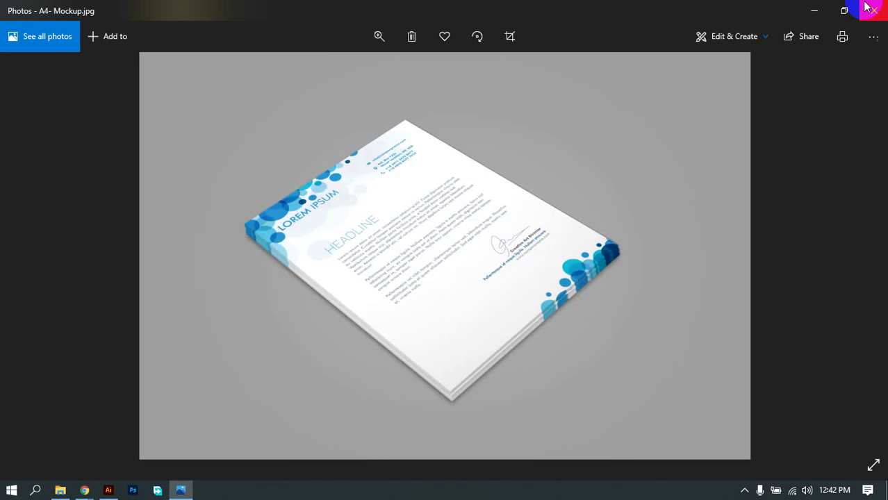
left_click(869, 9)
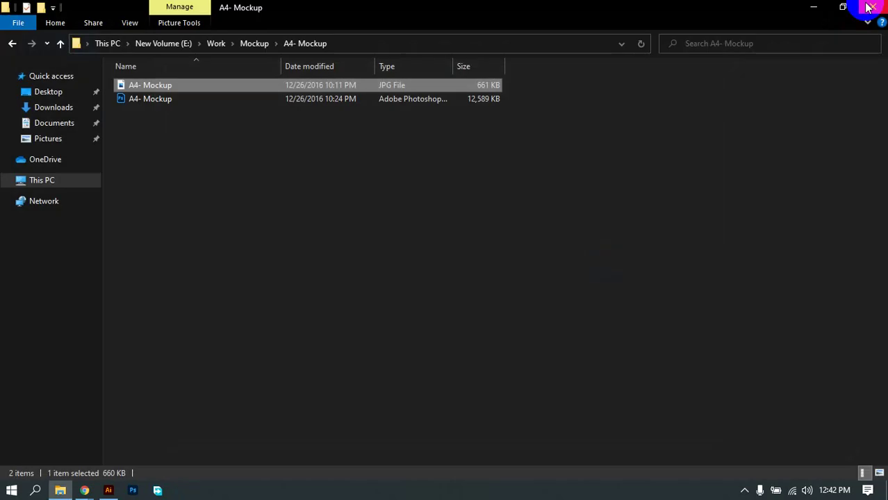
Step: Open the A4- Mockup PSD file with Adobe Photoshop 2021, making it the default app for .psd files
double_click(132, 99)
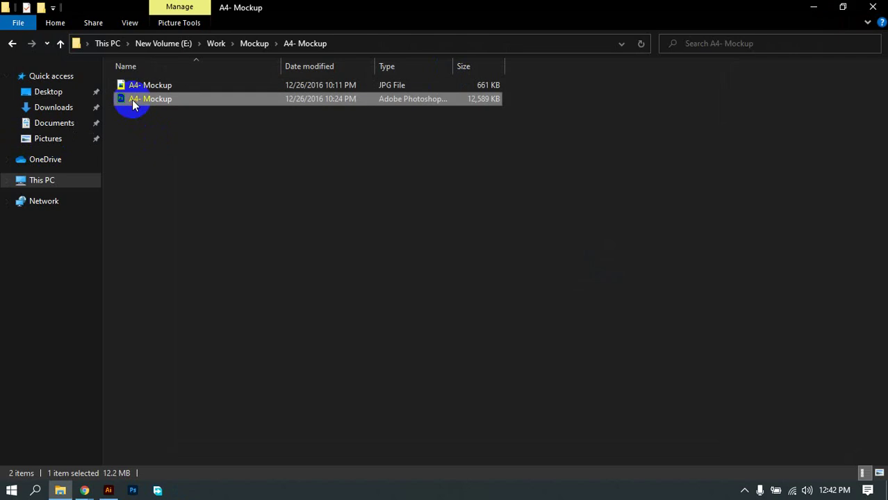
left_click(382, 353)
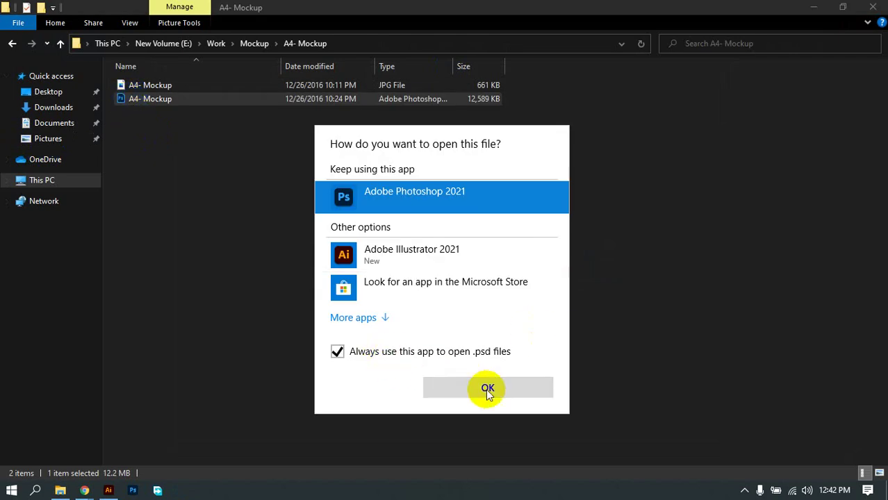
left_click(486, 388)
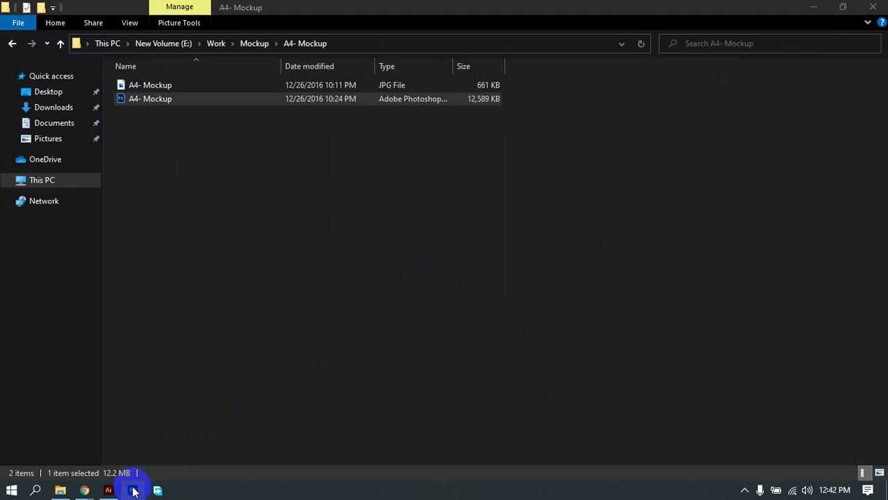
mouse_move(87, 490)
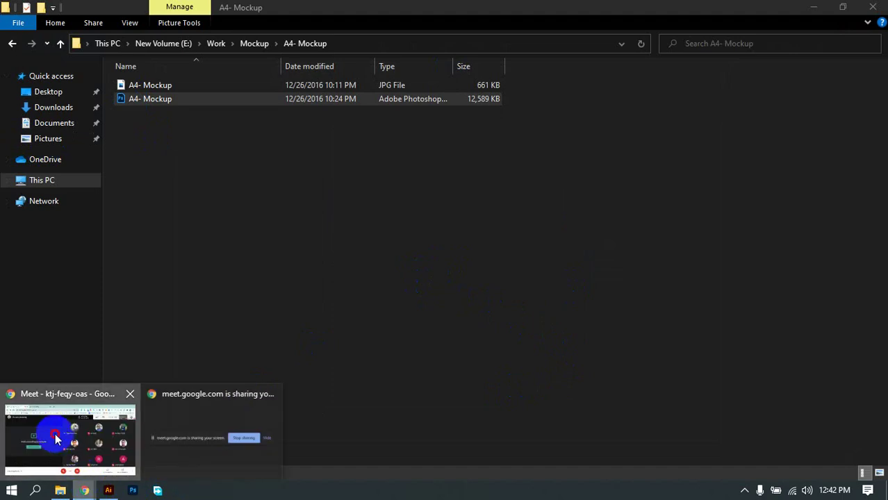
left_click(101, 431)
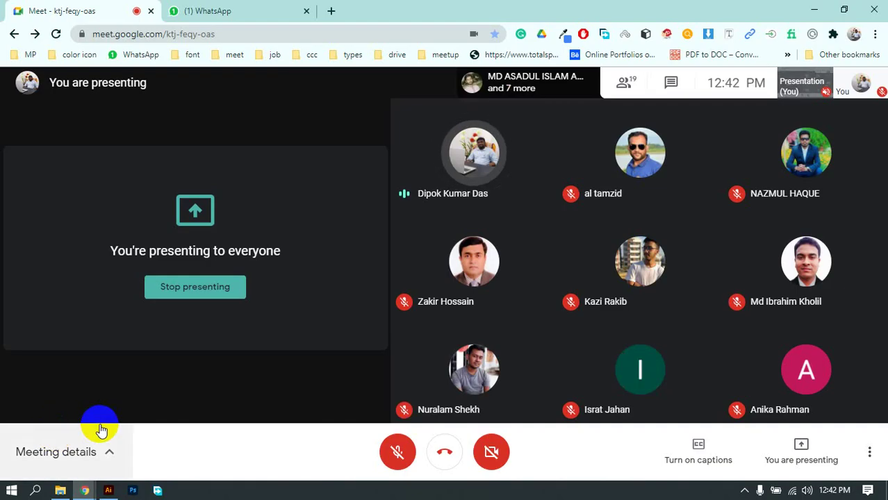
left_click(744, 490)
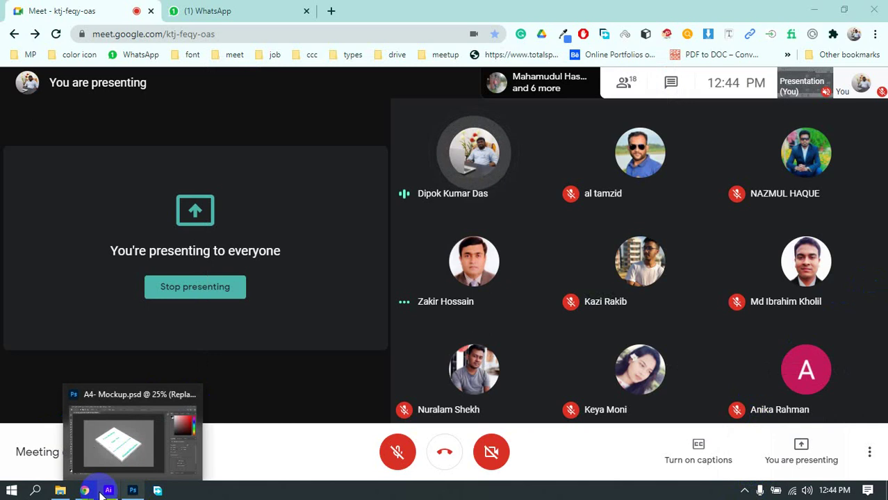
Step: Open Flyer sp02 2.png from the Desktop in Photoshop as a separate document alongside the A4 mockup
left_click(61, 491)
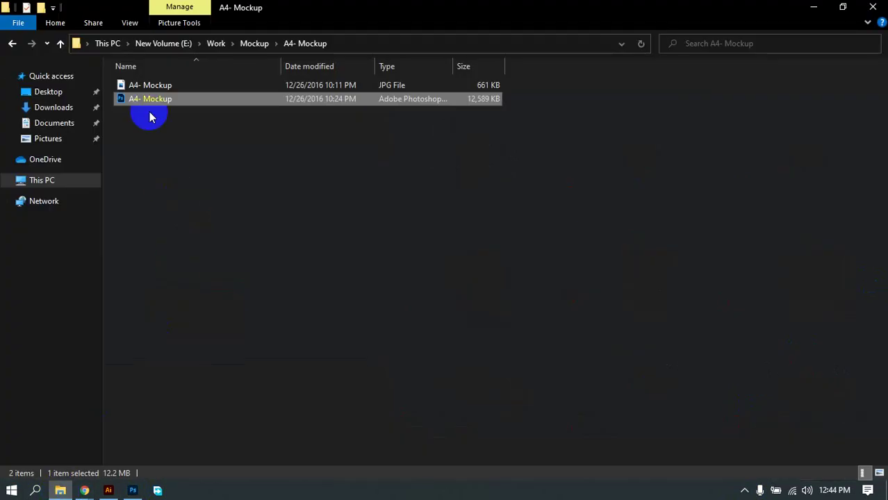
left_click(49, 93)
left_click_drag(211, 101, 320, 47)
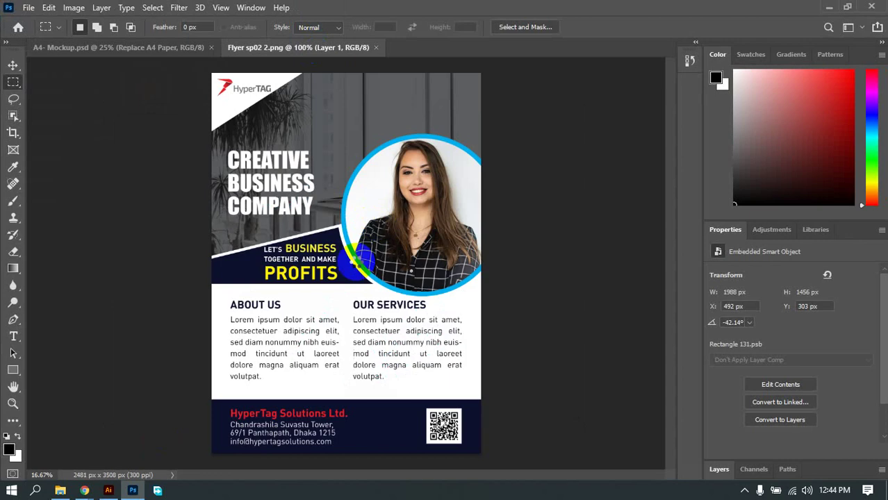
Step: In A4- Mockup.psd, display the full layer list and open the contents of the Replace A4 Paper smart object
left_click(179, 49)
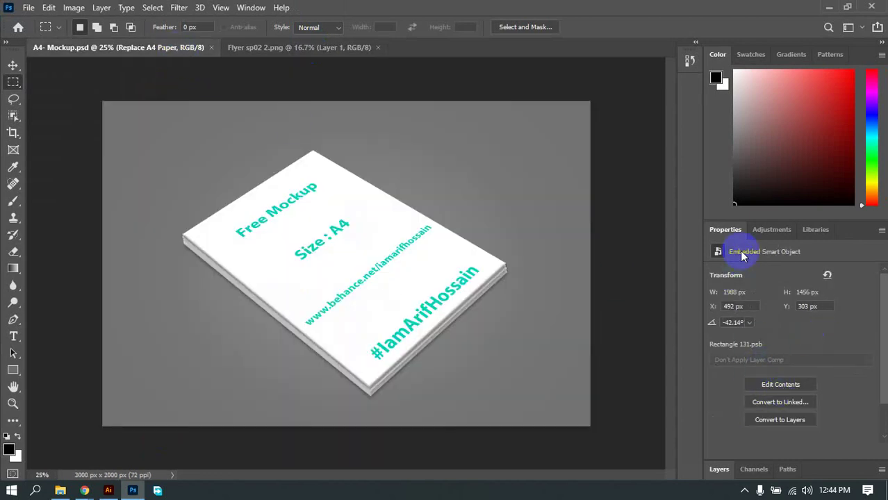
left_click(306, 207)
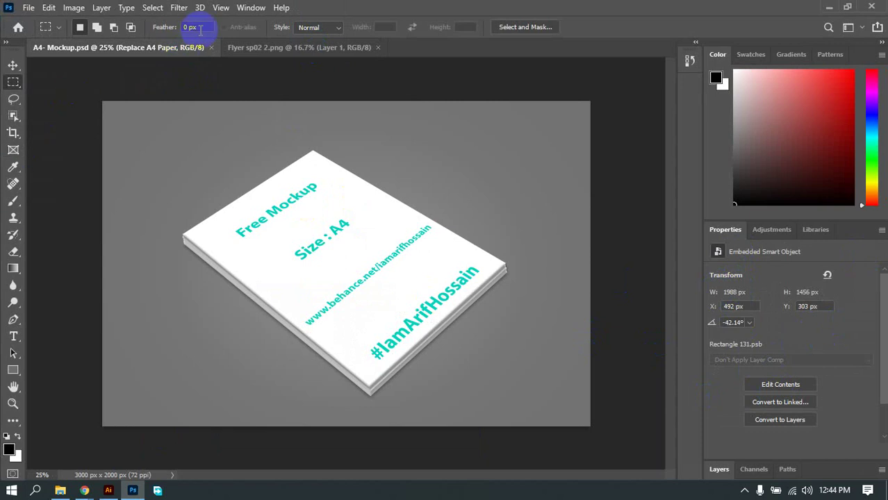
left_click(251, 8)
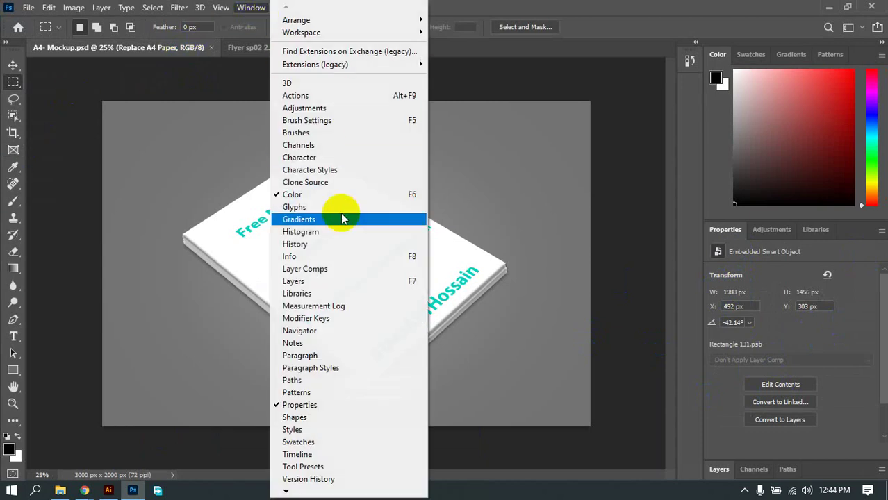
left_click(314, 282)
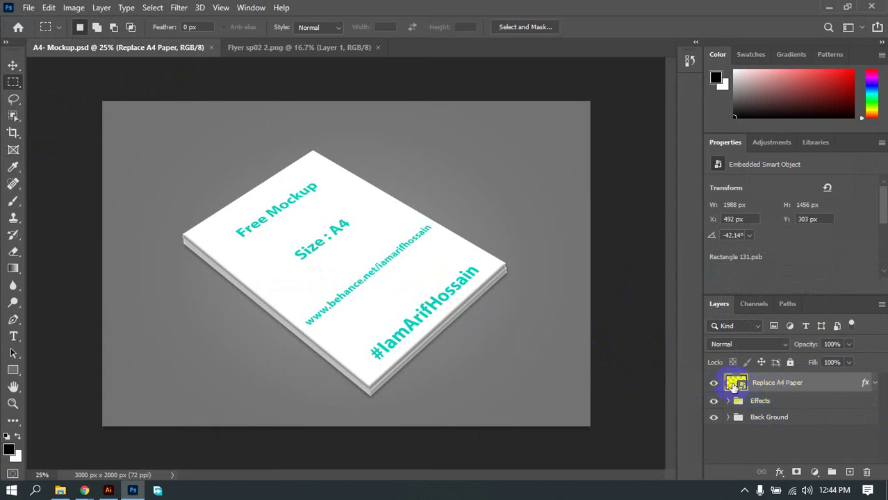
double_click(735, 384)
left_click(456, 199)
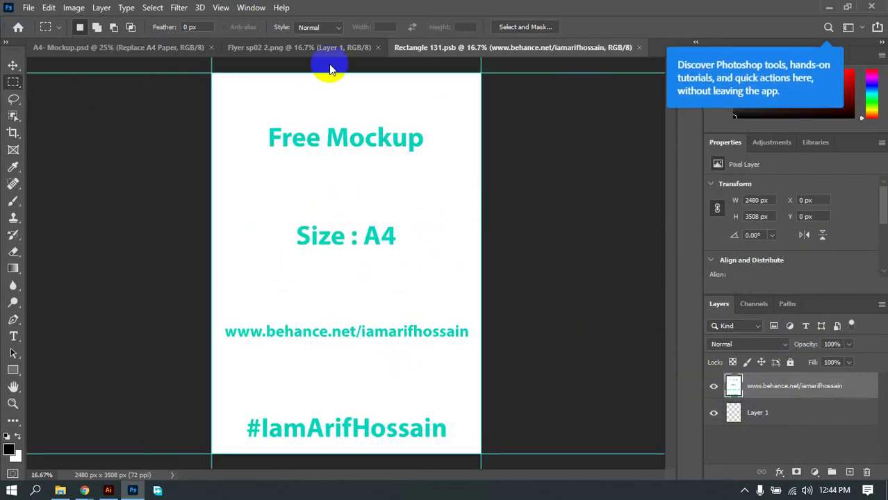
Step: Copy the entire flyer image from Flyer sp02 2.png and paste it into the Rectangle 131.psb smart object document
left_click(324, 50)
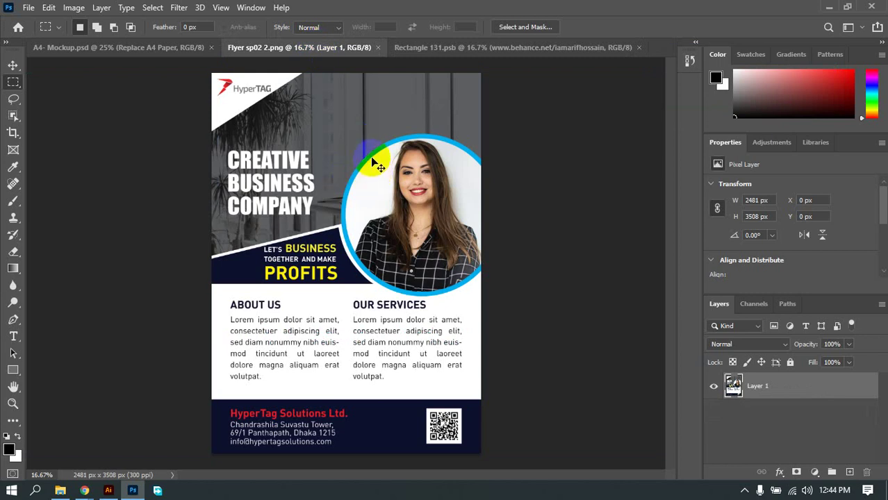
key("ctrl+a")
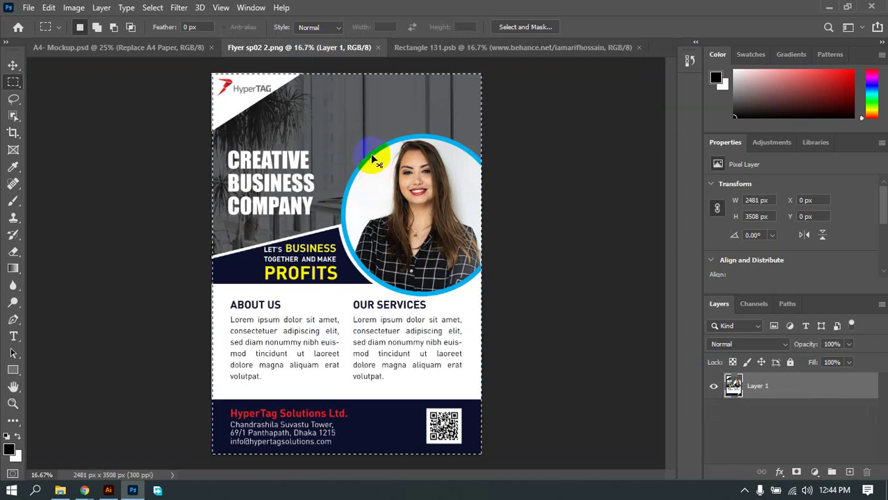
left_click(503, 45)
key("ctrl+v")
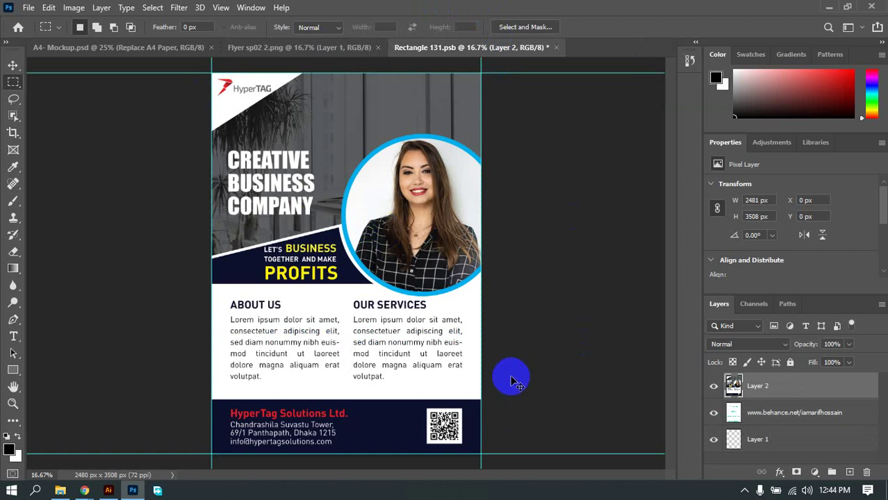
Step: Save and close Rectangle 131.psb, and inspect the flyer on the A4 mockup up close
key("ctrl+s")
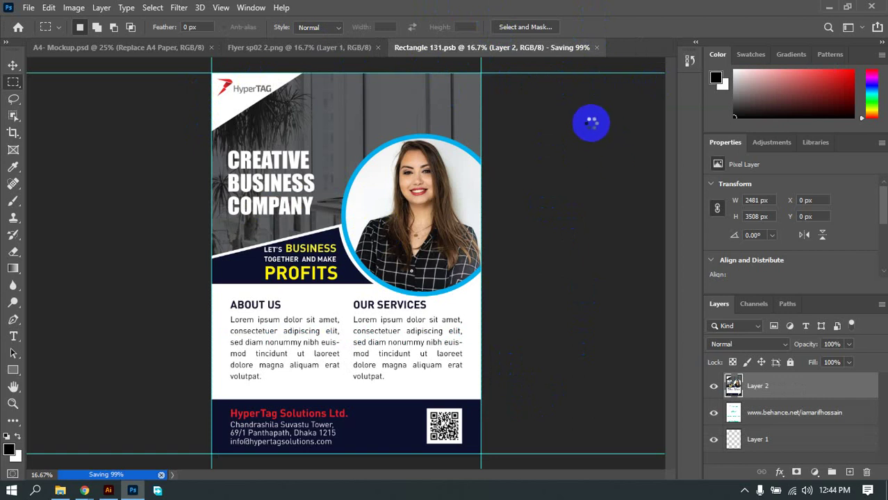
left_click(556, 48)
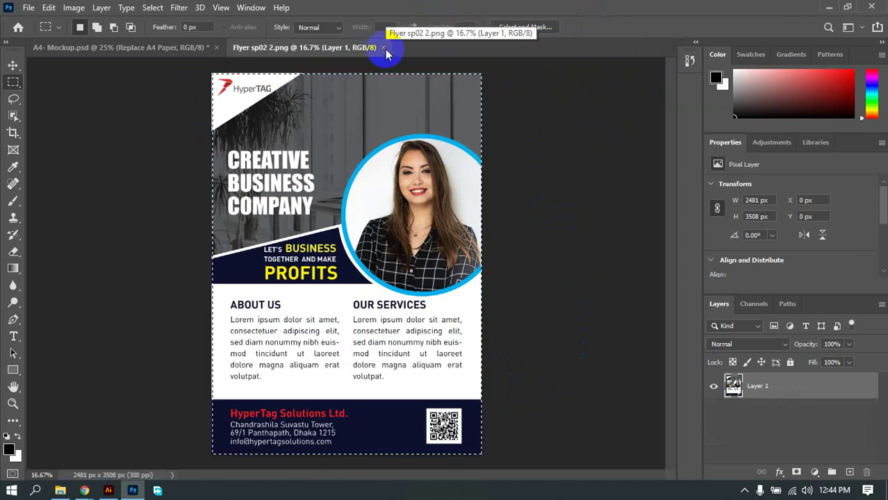
left_click(109, 60)
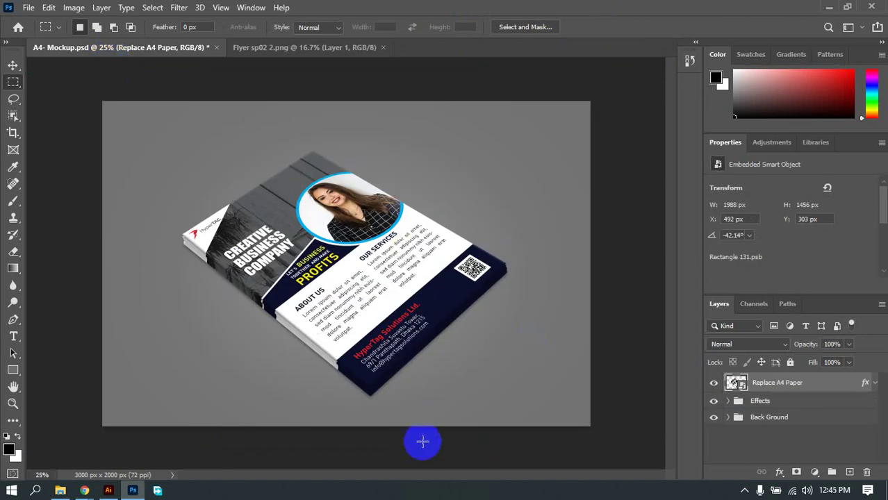
scroll(342, 312, "up", 1)
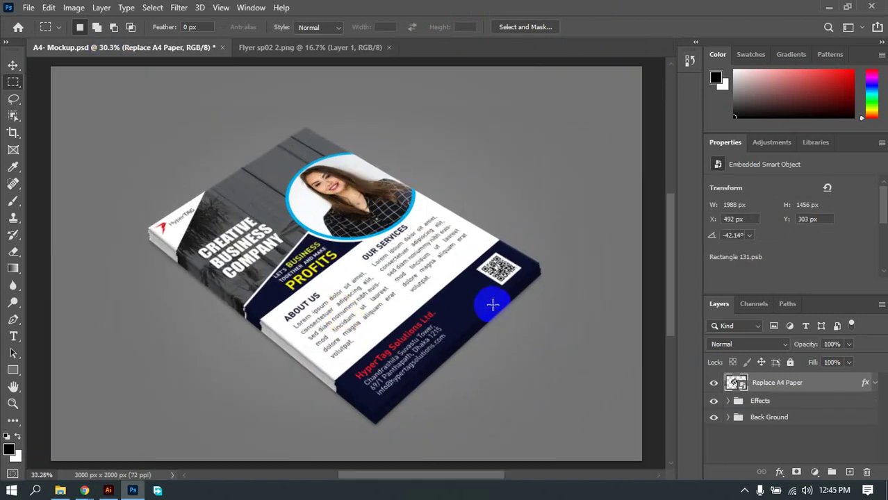
scroll(486, 309, "up", 1)
scroll(485, 307, "down", 1)
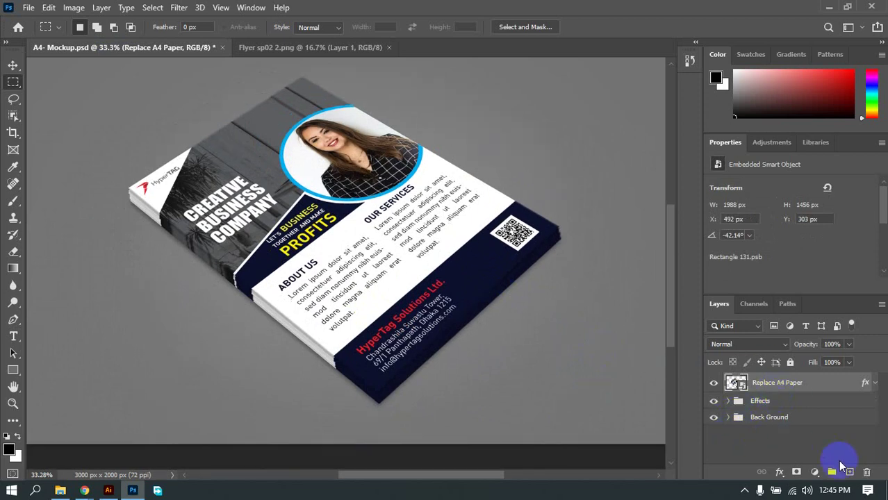
Step: Add a Solid Color fill layer in dark red 6c0000 above the Replace A4 Paper layer
left_click(814, 472)
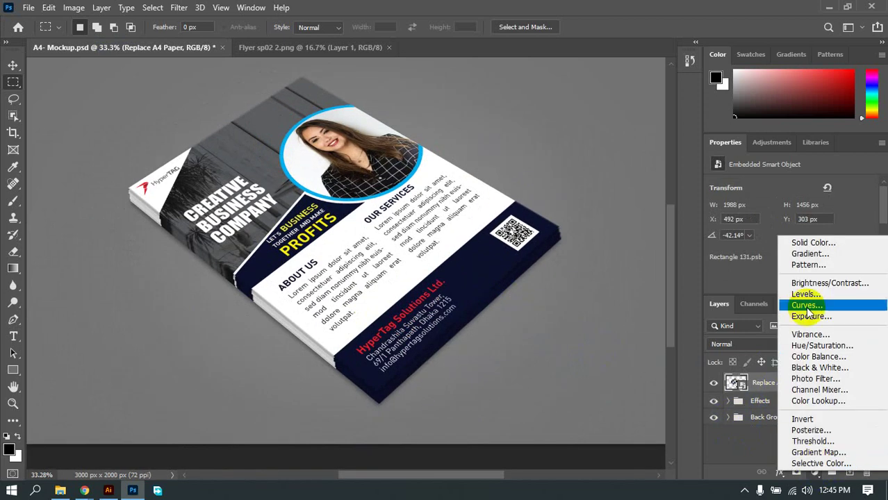
left_click(794, 242)
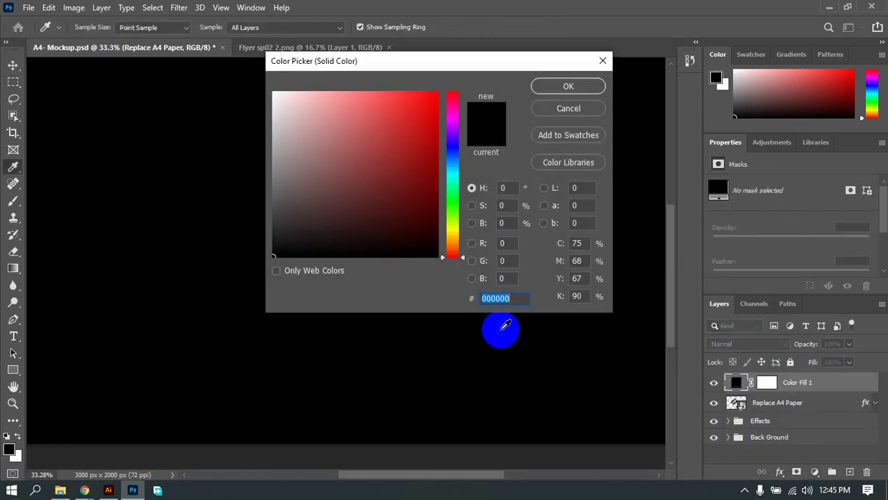
left_click(437, 201)
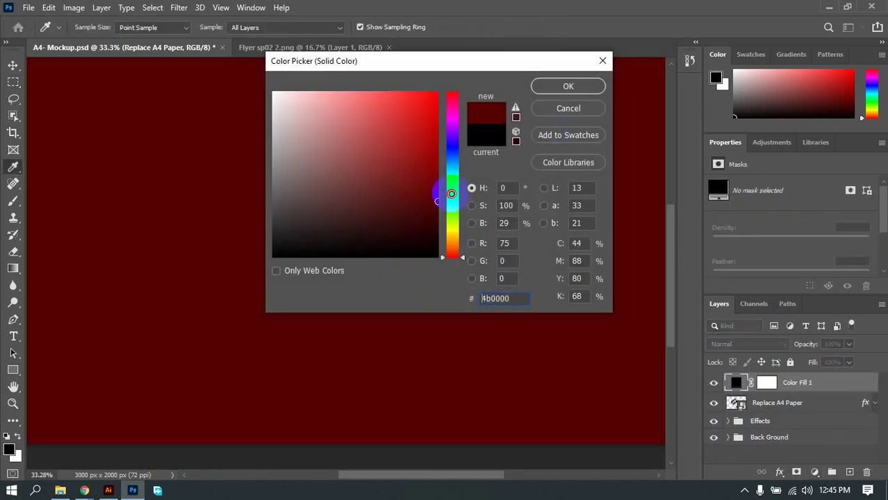
left_click(568, 85)
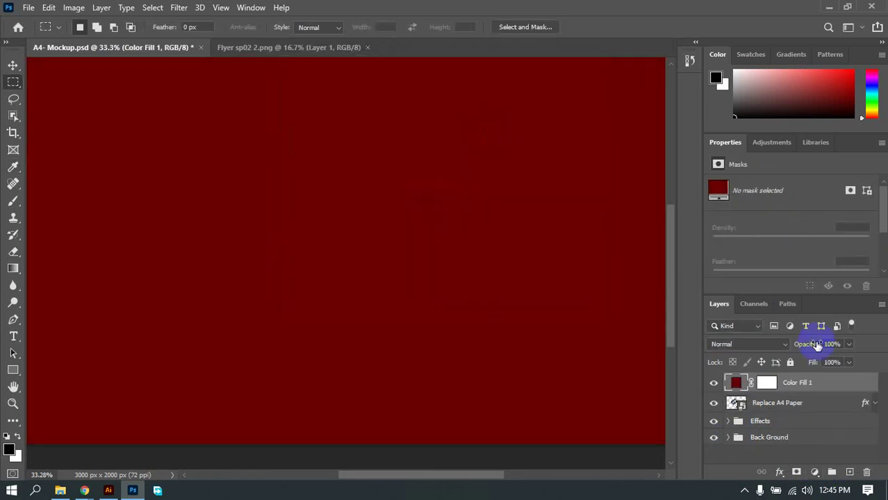
Step: Move the dark red fill layer below the Back Ground group and hide that group
left_click_drag(827, 385, 830, 452)
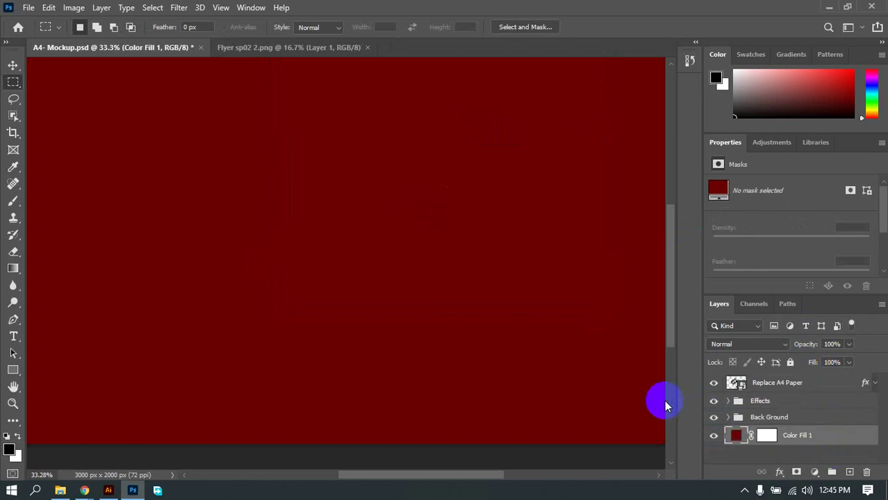
scroll(586, 375, "down", 1)
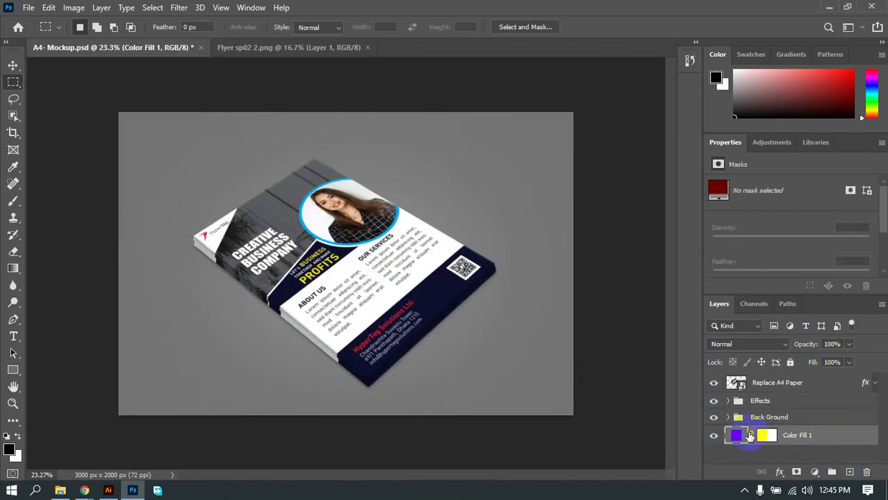
left_click(714, 417)
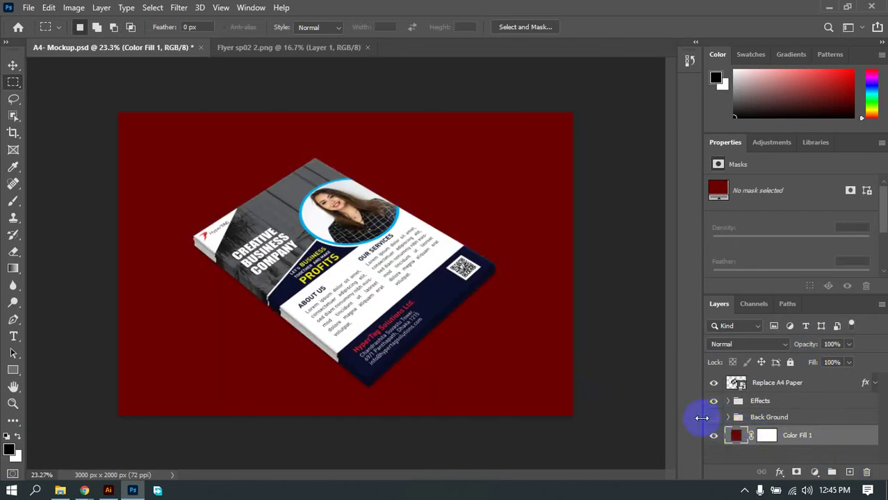
scroll(429, 359, "up", 1)
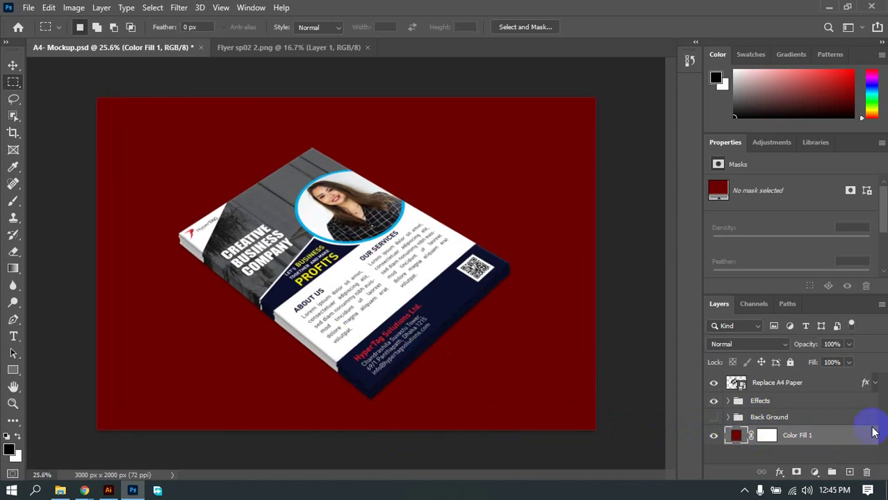
Step: Try teal, cyan, dark blue and bright blue 00d2ff as the fill layer's color, and discard the change
double_click(738, 435)
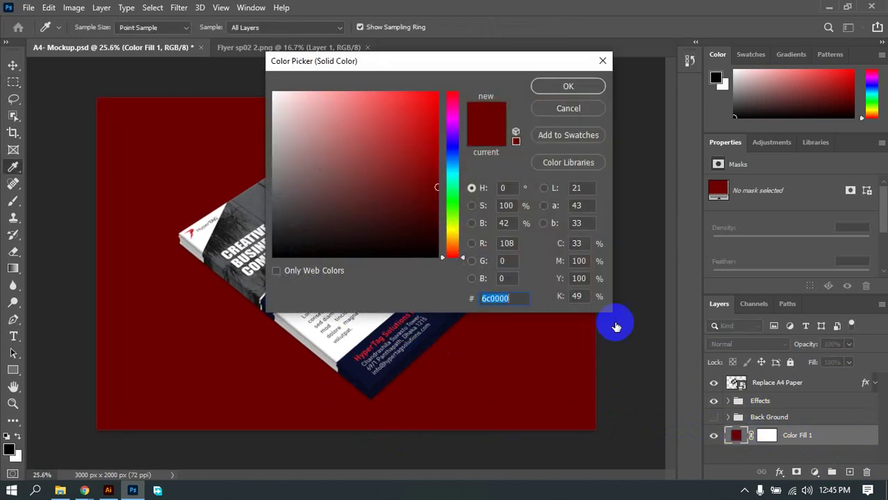
left_click_drag(443, 62, 717, 100)
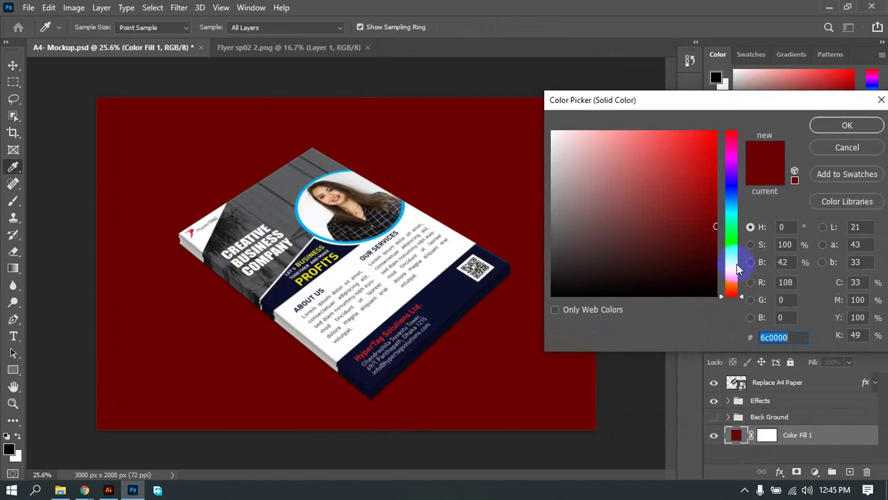
left_click_drag(726, 257, 733, 216)
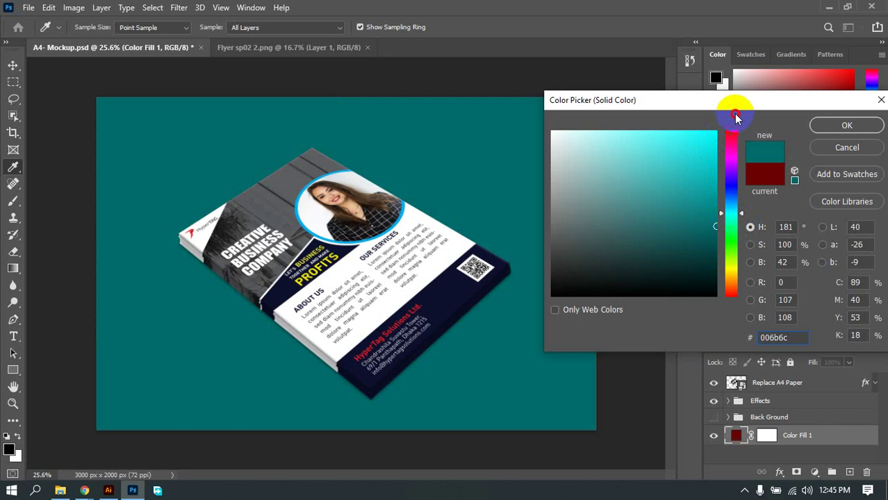
left_click_drag(712, 134, 733, 128)
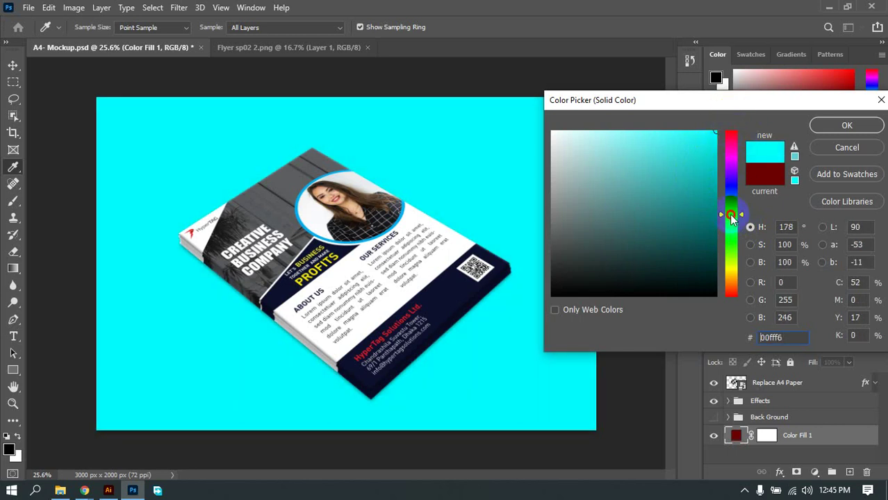
mouse_move(732, 219)
left_mouse_down()
mouse_move(727, 203)
mouse_move(728, 219)
left_mouse_up()
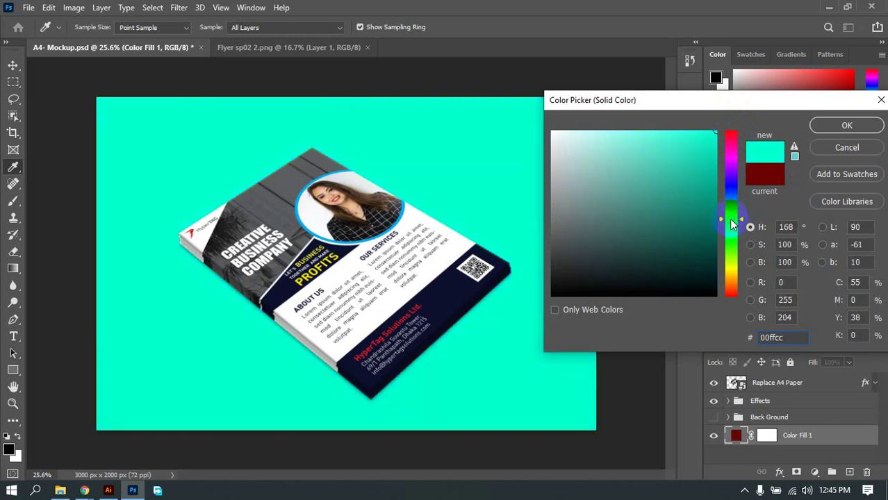
mouse_move(728, 219)
left_mouse_down()
mouse_move(731, 248)
mouse_move(703, 204)
mouse_move(722, 255)
mouse_move(738, 258)
mouse_move(738, 301)
mouse_move(719, 177)
mouse_move(723, 212)
left_mouse_up()
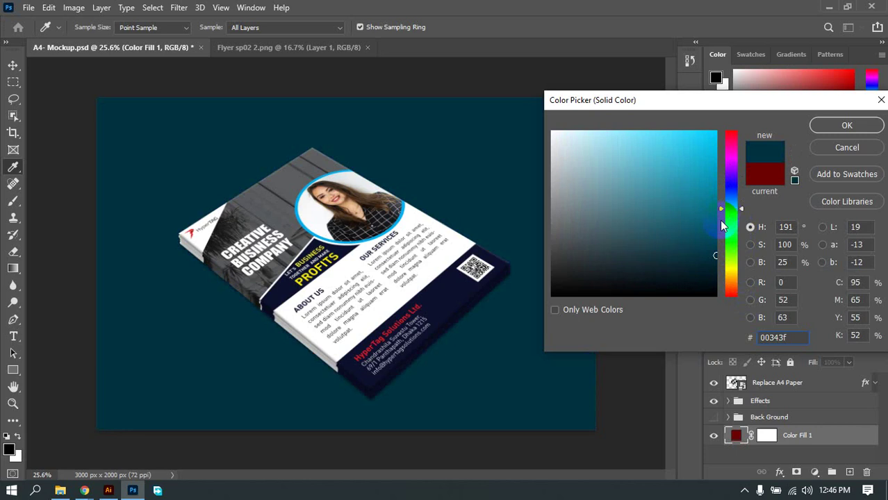
left_click_drag(700, 171, 712, 135)
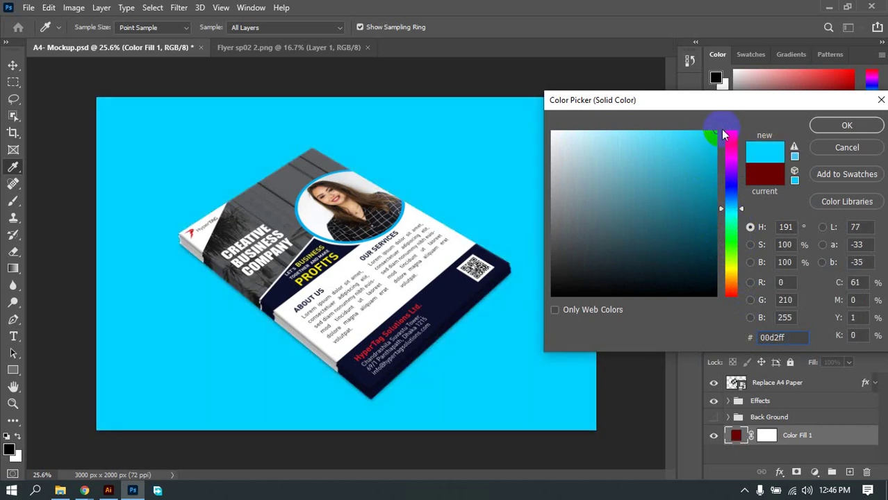
left_click_drag(722, 134, 722, 134)
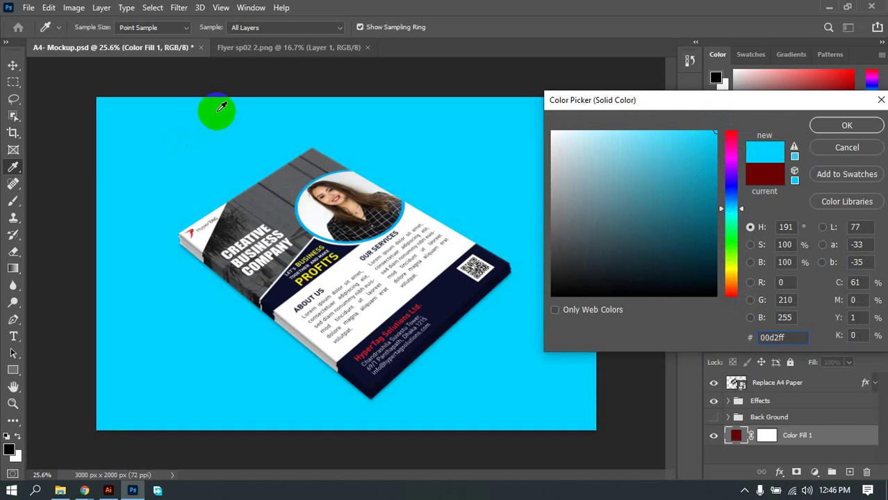
left_click_drag(214, 109, 432, 128)
left_click(846, 147)
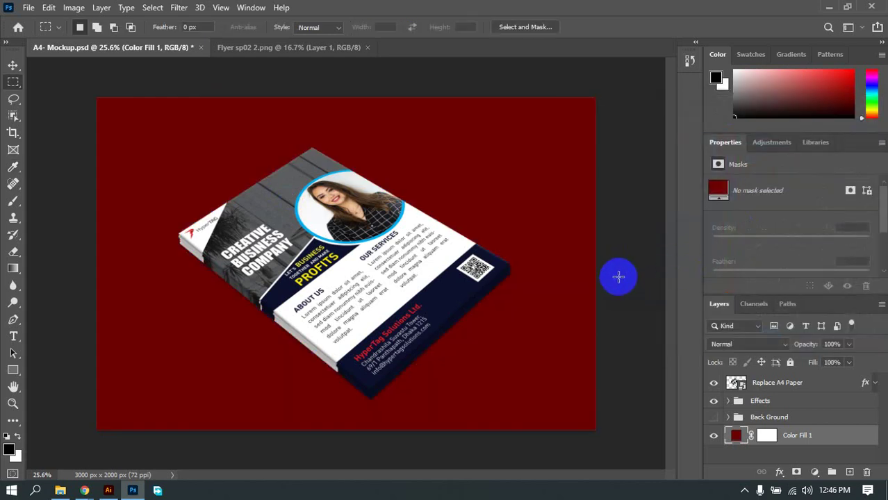
Step: Hide the Color Fill 1 layer and show the Back Ground group again
left_click(714, 437)
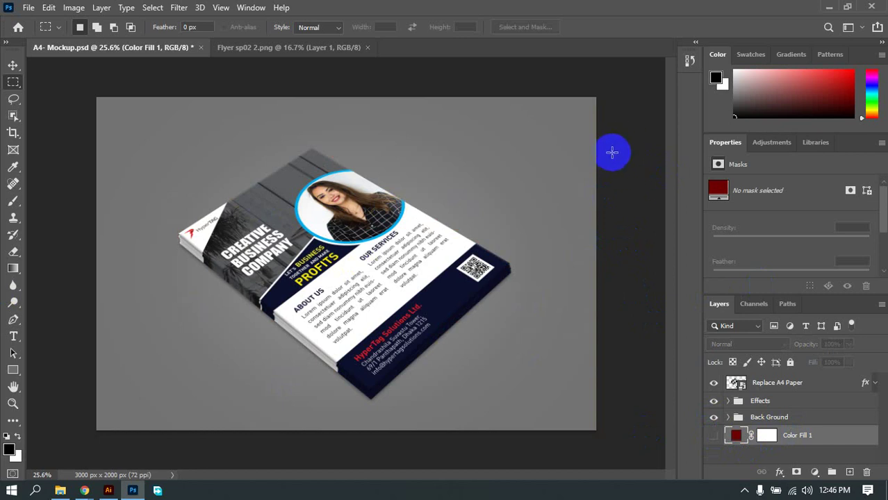
Step: Try rotating the Replace A4 Paper layer clockwise with Free Transform until the flyer stands nearly upright, and undo the rotation
left_click(13, 64)
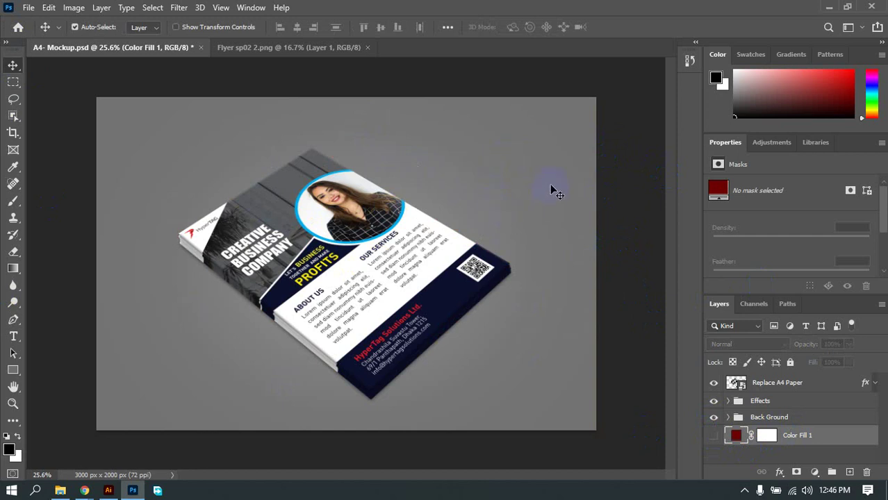
left_click(749, 436)
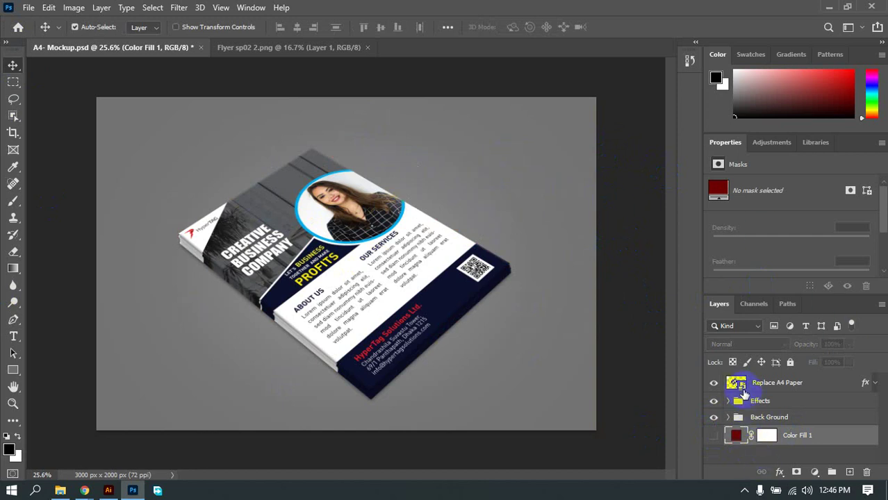
left_click(735, 386)
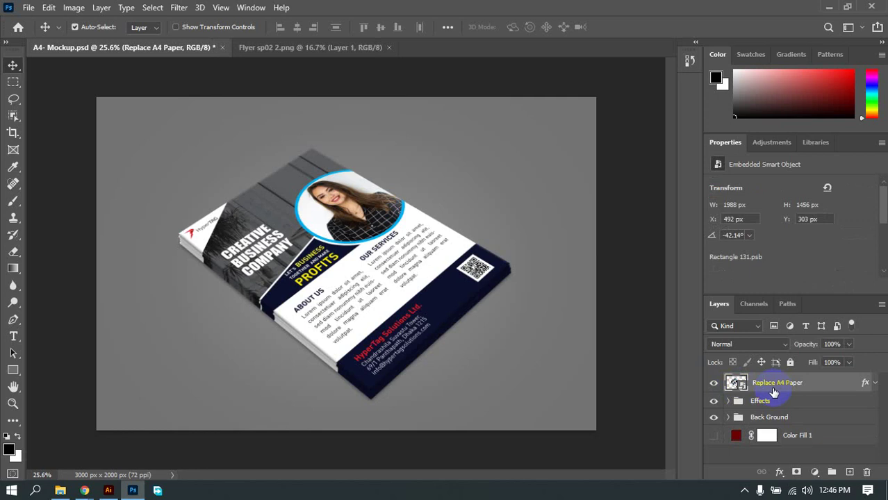
key("ctrl+t")
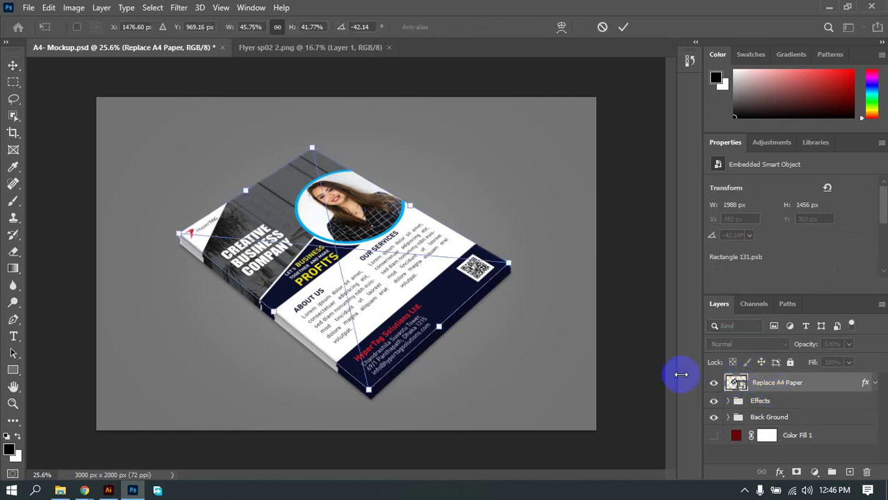
right_click(475, 312)
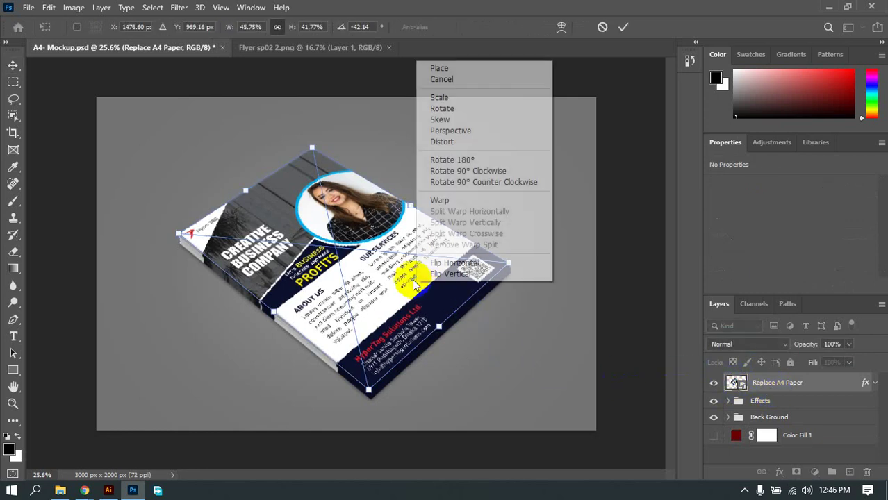
left_click(561, 318)
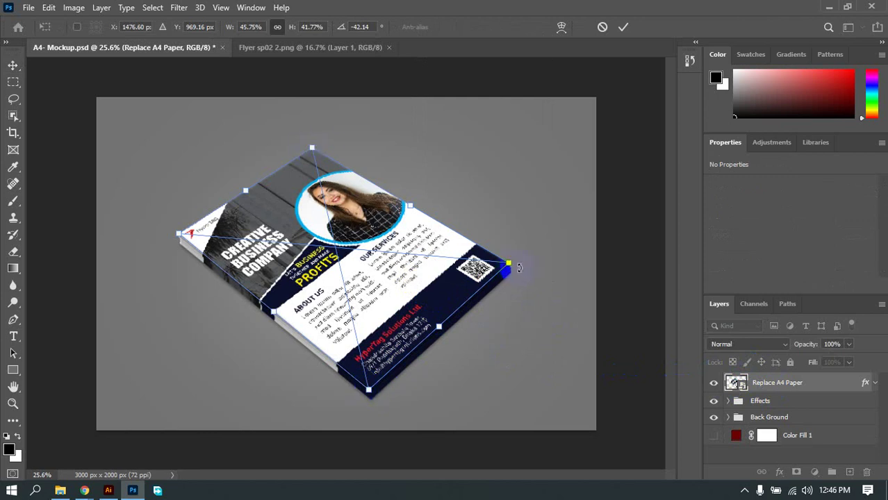
left_click_drag(518, 267, 423, 354)
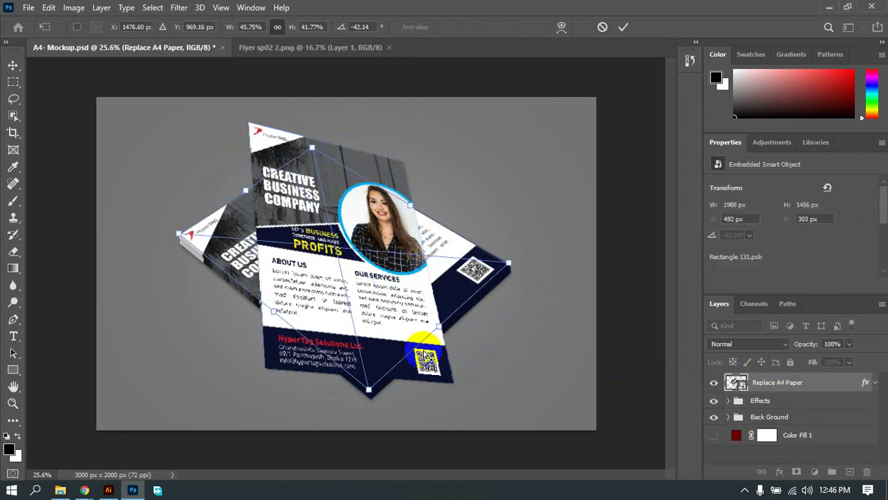
key("ctrl+z")
Step: Try distorting the Replace A4 Paper layer by pulling the flyer's lowest corner inward and to the left, and undo the distortion
right_click(400, 240)
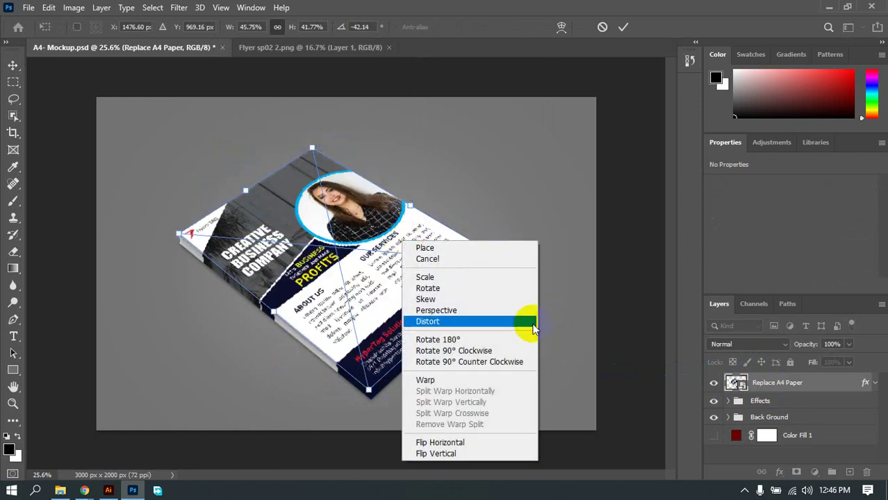
left_click(448, 321)
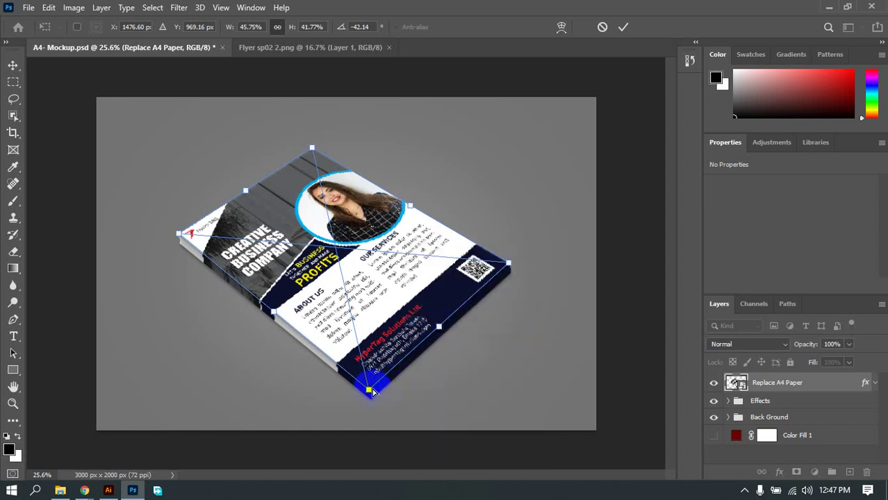
left_click_drag(369, 391, 272, 353)
left_click_drag(271, 352, 270, 354)
left_click(416, 359)
key("ctrl+z")
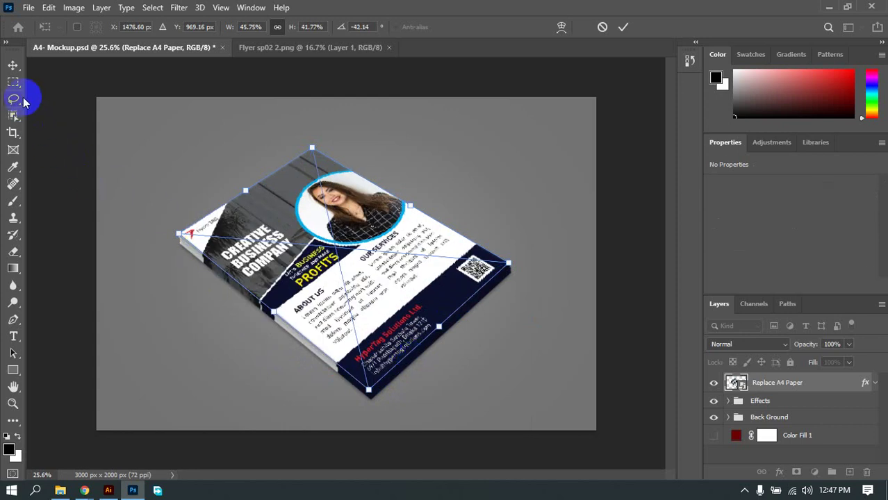
Step: Activate the Rectangle tool for drawing a shape on the mockup
left_click(14, 369)
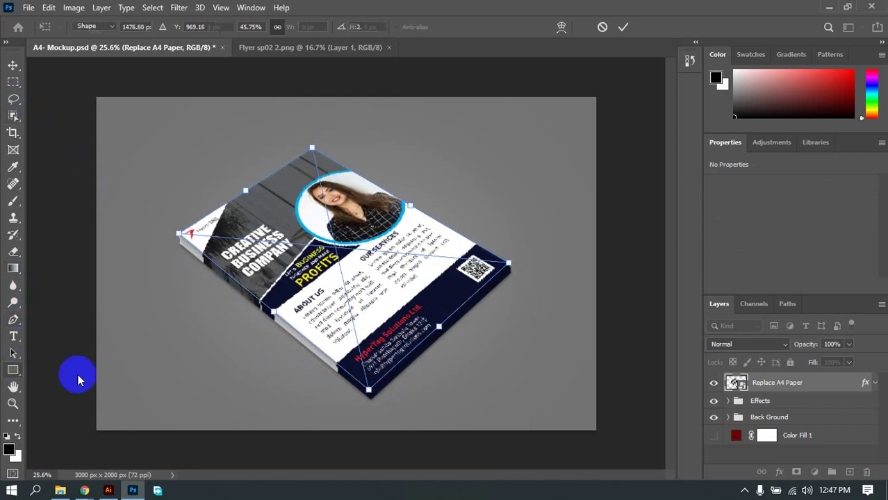